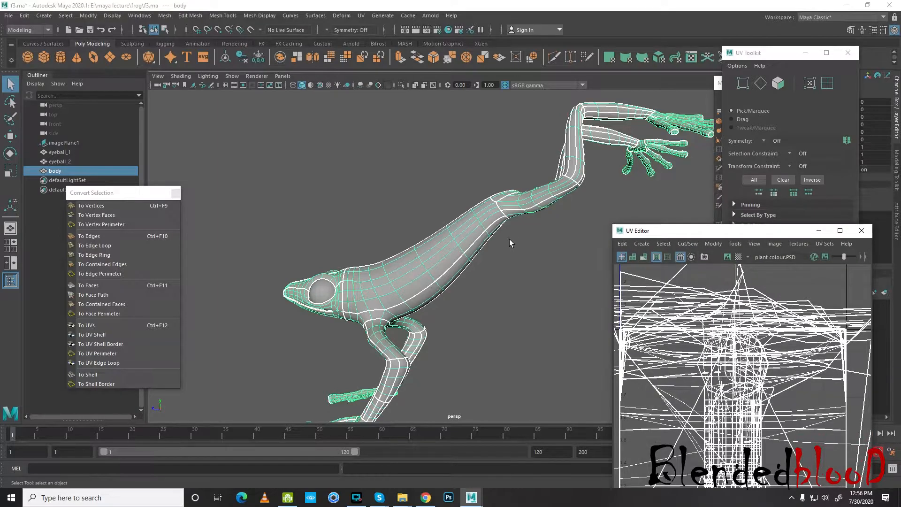
# - Close the UV Editor and switch the frog's body to face selection mode
pyautogui.scroll(3, 444, 247)
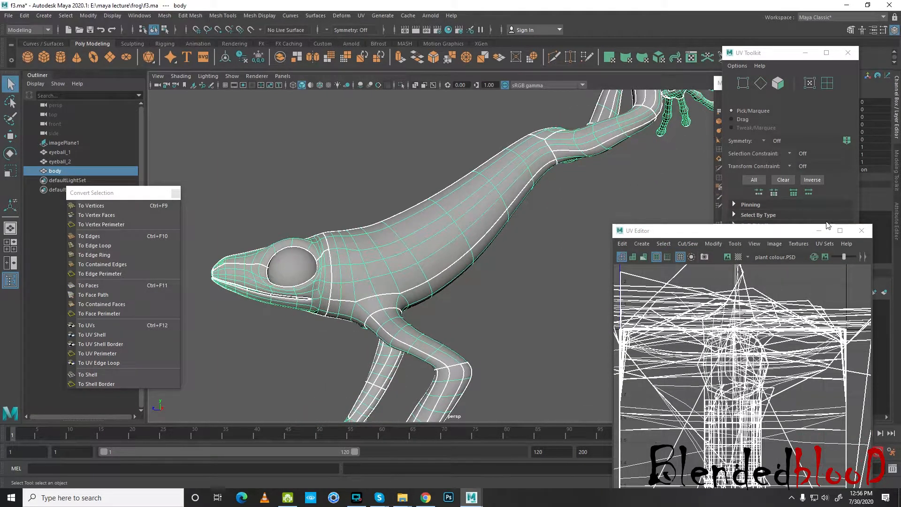
pyautogui.click(861, 230)
pyautogui.click(585, 239)
pyautogui.click(462, 235)
pyautogui.keyDown('alt'); pyautogui.moveTo(463, 236); pyautogui.dragTo(520, 245); pyautogui.keyUp('alt')
pyautogui.moveTo(469, 211); pyautogui.dragTo(471, 236, button='right')
pyautogui.keyDown('alt'); pyautogui.moveTo(421, 256); pyautogui.dragTo(460, 250); pyautogui.keyUp('alt')
# - Open the Hypershade and move it and the UV Toolkit away from the frog's head
pyautogui.click(137, 19)
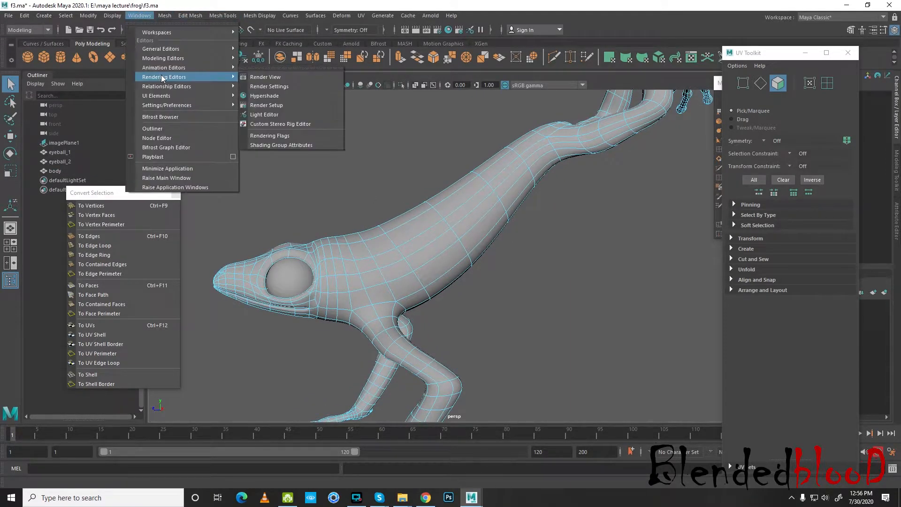
pyautogui.moveTo(201, 77)
pyautogui.click(291, 97)
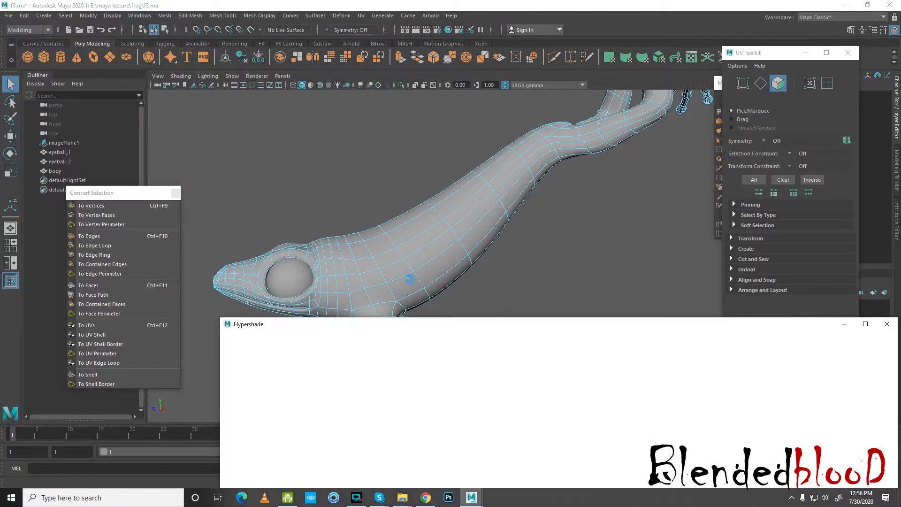
pyautogui.moveTo(504, 323); pyautogui.dragTo(503, 417)
pyautogui.keyDown('alt'); pyautogui.moveTo(441, 277); pyautogui.dragTo(488, 251); pyautogui.keyUp('alt')
pyautogui.keyDown('alt'); pyautogui.moveTo(338, 263); pyautogui.dragTo(515, 253, button='middle'); pyautogui.keyUp('alt')
pyautogui.keyDown('alt'); pyautogui.moveTo(514, 253); pyautogui.dragTo(495, 278); pyautogui.keyUp('alt')
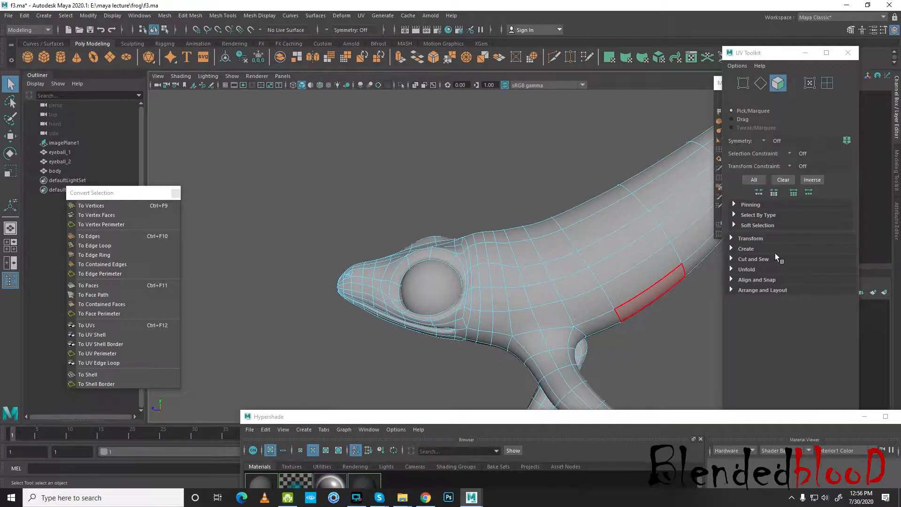
pyautogui.moveTo(788, 58); pyautogui.dragTo(710, 29)
pyautogui.click(789, 315)
# - Select all faces of the frog's head up to the neck in a wireframe side view
pyautogui.keyDown('alt'); pyautogui.moveTo(533, 275); pyautogui.dragTo(409, 218); pyautogui.keyUp('alt')
pyautogui.press('space')
pyautogui.press('space')
pyautogui.press('space')
pyautogui.press('4')
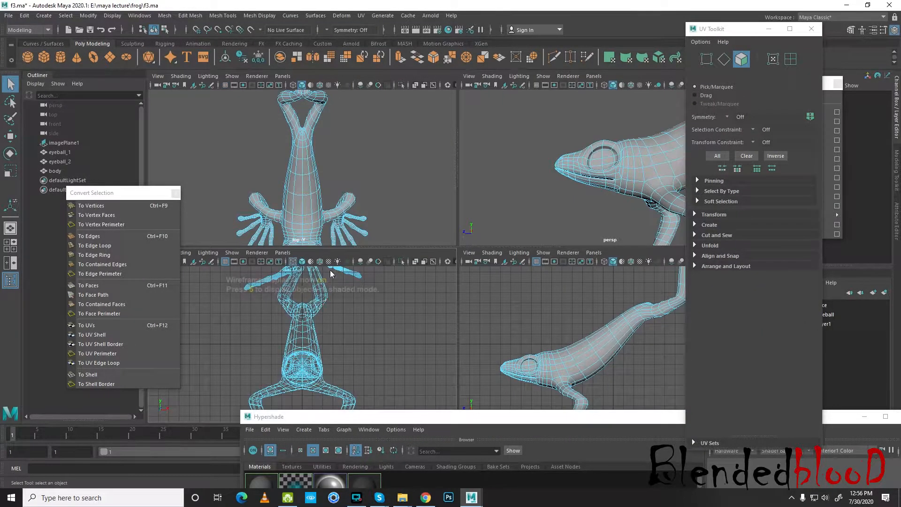
pyautogui.press('space')
pyautogui.scroll(3, 504, 351)
pyautogui.moveTo(422, 347)
pyautogui.keyDown('alt'); pyautogui.mouseDown(button='middle')
pyautogui.moveTo(555, 308)
pyautogui.moveTo(586, 285)
pyautogui.mouseUp(button='middle'); pyautogui.keyUp('alt')
pyautogui.scroll(2, 470, 300)
pyautogui.press('4')
pyautogui.moveTo(253, 165); pyautogui.dragTo(483, 372)
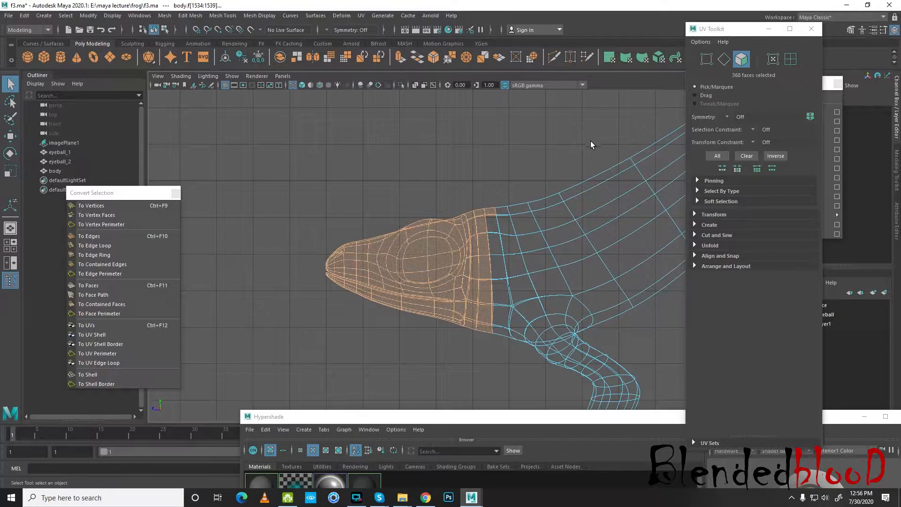
# - Remove the stray faces behind the neck from the head selection in the perspective view
pyautogui.press('space')
pyautogui.press('space')
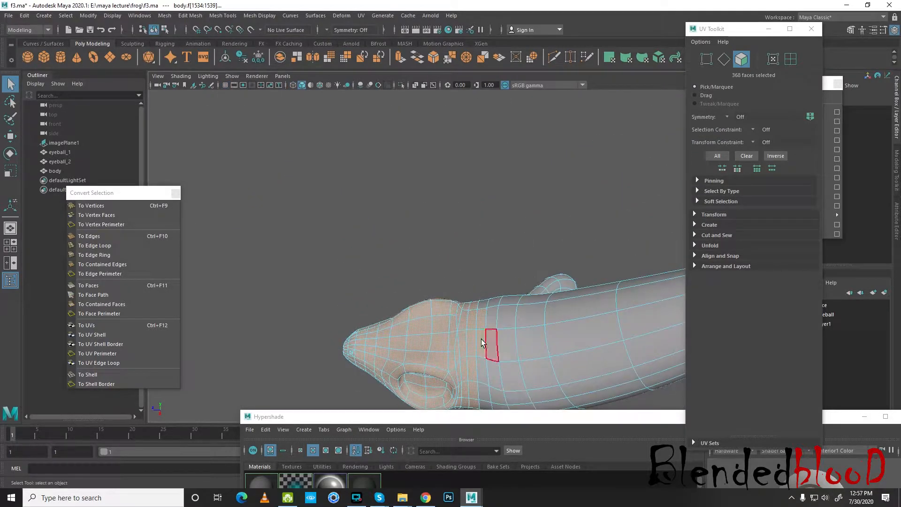
pyautogui.keyDown('ctrl'); pyautogui.click(481, 324); pyautogui.keyUp('ctrl')
pyautogui.press('w')
pyautogui.scroll(-3, 523, 322)
pyautogui.keyDown('alt'); pyautogui.moveTo(522, 320); pyautogui.dragTo(543, 269); pyautogui.keyUp('alt')
pyautogui.scroll(4, 526, 288)
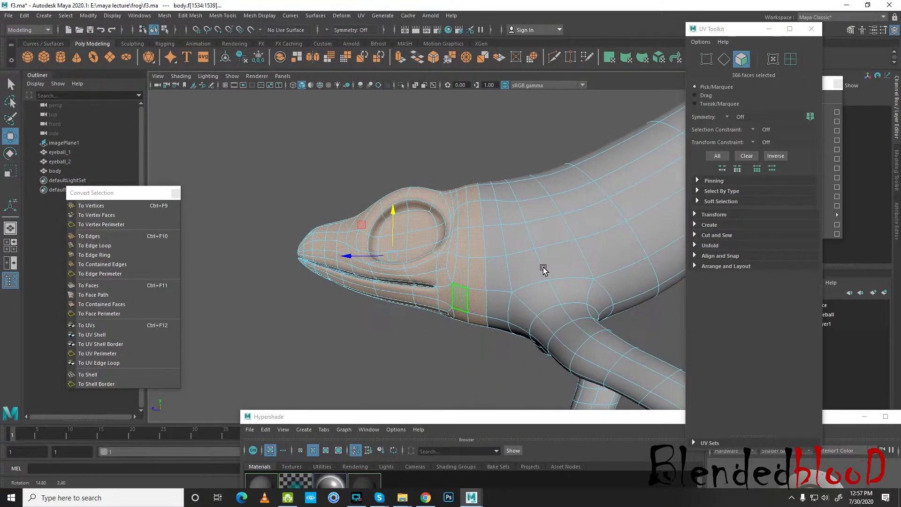
# - Assign a new Blinn material to the selected head faces
pyautogui.scroll(2, 543, 268)
pyautogui.keyDown('alt'); pyautogui.moveTo(511, 220); pyautogui.dragTo(453, 308); pyautogui.keyUp('alt')
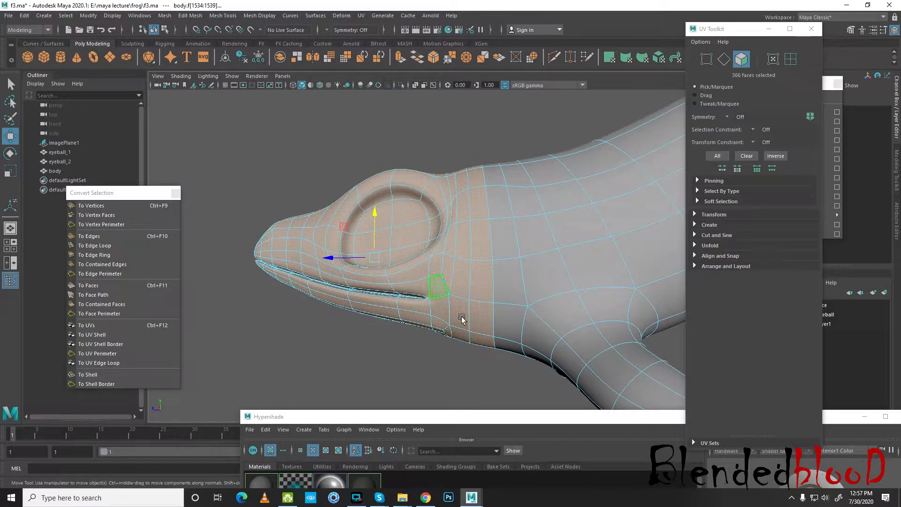
pyautogui.rightClick(458, 233)
pyautogui.click(464, 475)
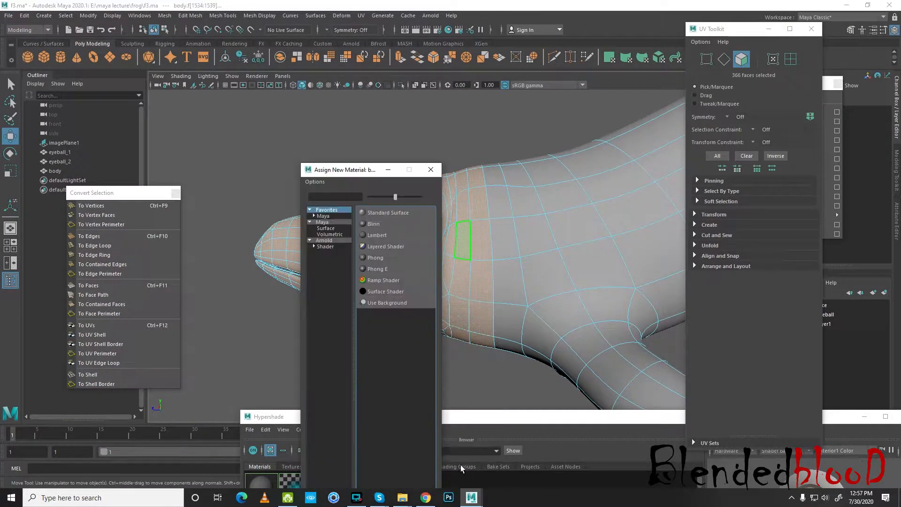
pyautogui.click(378, 223)
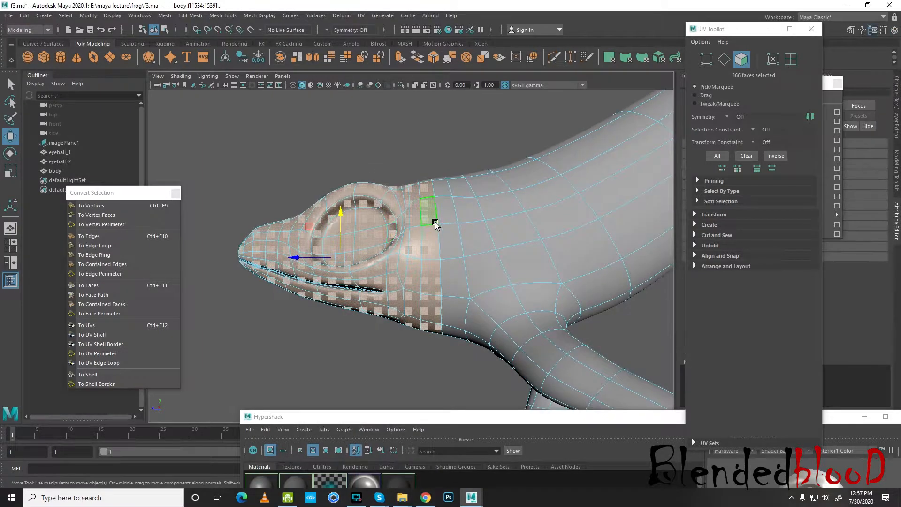
# - Move the floating windows off the material attributes, set the head material's color to cyan and return to object mode
pyautogui.moveTo(762, 29); pyautogui.dragTo(684, 314)
pyautogui.moveTo(764, 84); pyautogui.dragTo(790, 217)
pyautogui.click(824, 92)
pyautogui.click(770, 198)
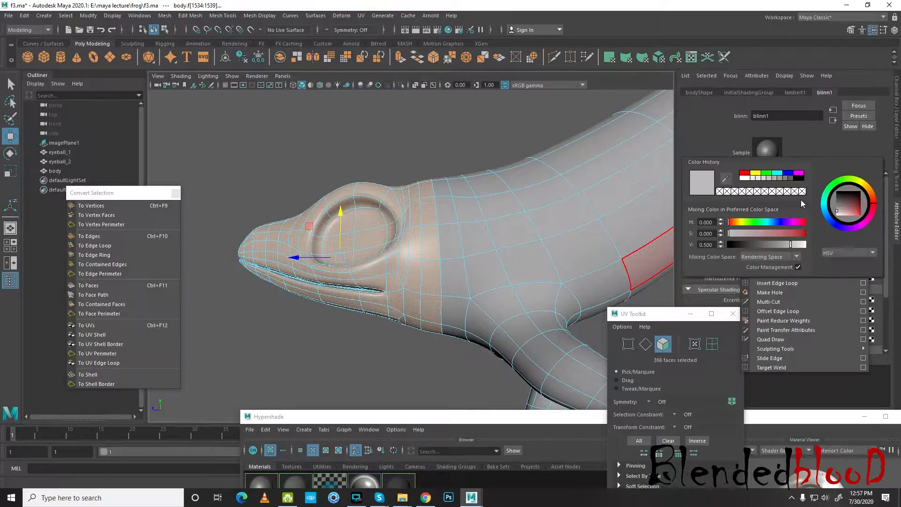
pyautogui.click(778, 173)
pyautogui.moveTo(357, 229); pyautogui.dragTo(398, 210, button='right')
pyautogui.click(422, 151)
# - Examine the cyan head material's boundary and the rest of the frog's body from several sides
pyautogui.scroll(-4, 420, 157)
pyautogui.keyDown('alt'); pyautogui.moveTo(411, 229); pyautogui.dragTo(478, 269); pyautogui.keyUp('alt')
pyautogui.keyDown('alt'); pyautogui.moveTo(479, 269); pyautogui.dragTo(409, 195, button='middle'); pyautogui.keyUp('alt')
pyautogui.click(448, 171)
pyautogui.keyDown('alt'); pyautogui.moveTo(539, 210); pyautogui.dragTo(502, 224); pyautogui.keyUp('alt')
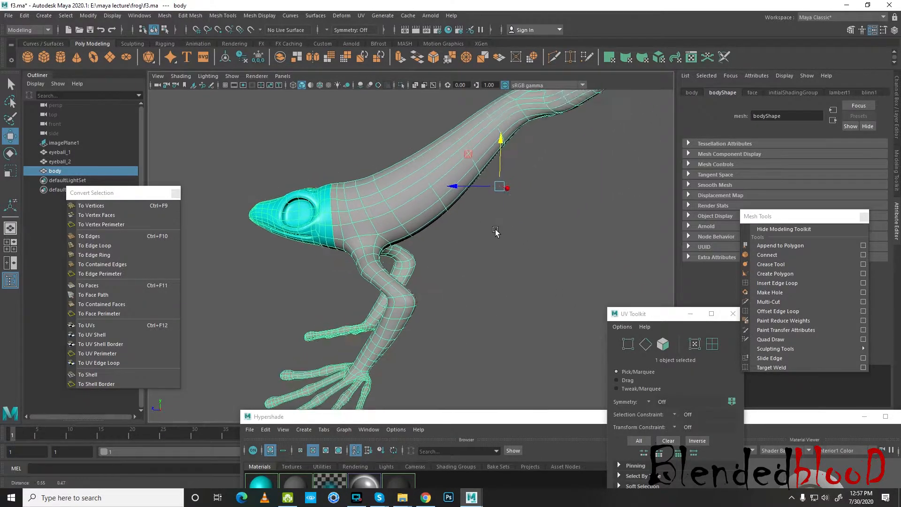
pyautogui.keyDown('alt'); pyautogui.moveTo(510, 215); pyautogui.dragTo(443, 312, button='middle'); pyautogui.keyUp('alt')
pyautogui.keyDown('alt'); pyautogui.moveTo(513, 247); pyautogui.dragTo(322, 262); pyautogui.keyUp('alt')
pyautogui.scroll(4, 518, 281)
# - Select the successive face loops around the torso from behind the front legs to the hips
pyautogui.moveTo(322, 262); pyautogui.dragTo(354, 249, button='right')
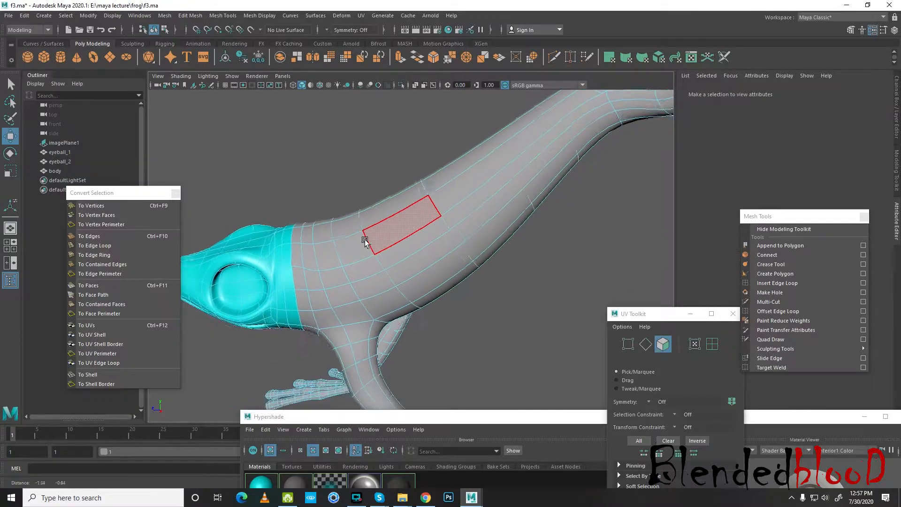
pyautogui.scroll(-3, 355, 248)
pyautogui.keyDown('alt'); pyautogui.moveTo(355, 248); pyautogui.dragTo(406, 199, button='middle'); pyautogui.keyUp('alt')
pyautogui.keyDown('alt'); pyautogui.moveTo(406, 199); pyautogui.dragTo(441, 212); pyautogui.keyUp('alt')
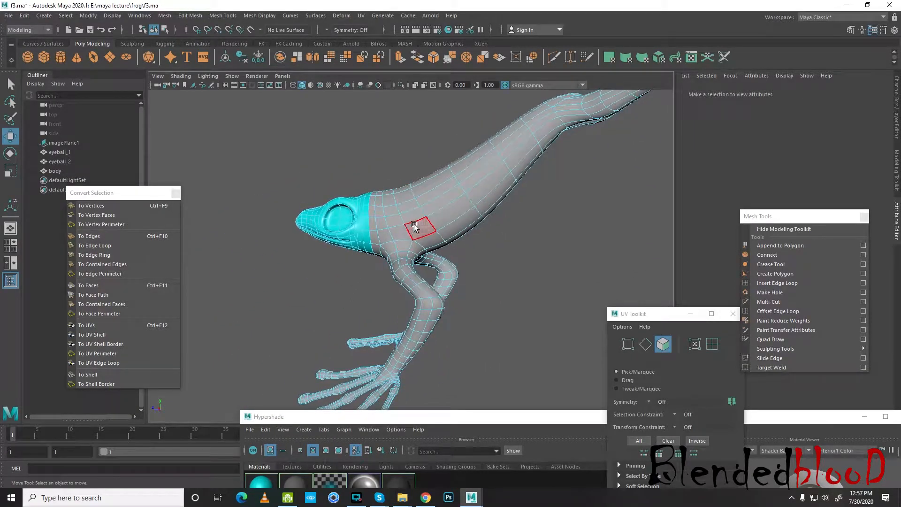
pyautogui.click(415, 225)
pyautogui.keyDown('shift'); pyautogui.doubleClick(429, 239); pyautogui.keyUp('shift')
pyautogui.keyDown('shift'); pyautogui.click(449, 217); pyautogui.keyUp('shift')
pyautogui.keyDown('shift'); pyautogui.doubleClick(462, 219); pyautogui.keyUp('shift')
pyautogui.keyDown('shift'); pyautogui.doubleClick(473, 195); pyautogui.keyUp('shift')
pyautogui.keyDown('alt'); pyautogui.moveTo(474, 197); pyautogui.dragTo(475, 226); pyautogui.keyUp('alt')
pyautogui.keyDown('shift'); pyautogui.doubleClick(483, 227); pyautogui.keyUp('shift')
pyautogui.keyDown('shift'); pyautogui.doubleClick(501, 204); pyautogui.keyUp('shift')
# - Add the upper faces between the torso and the hind legs to the selection
pyautogui.keyDown('alt'); pyautogui.moveTo(530, 209); pyautogui.dragTo(481, 300); pyautogui.keyUp('alt')
pyautogui.scroll(4, 481, 300)
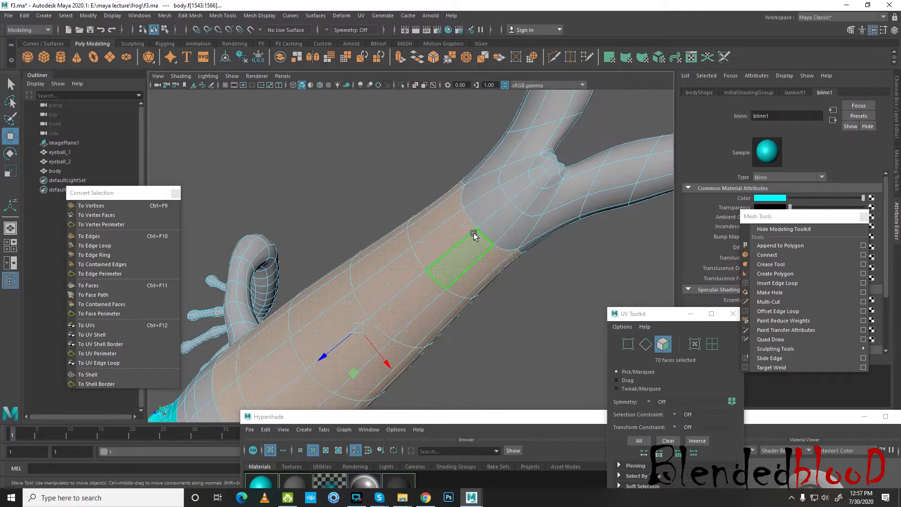
pyautogui.keyDown('shift'); pyautogui.click(551, 165); pyautogui.keyUp('shift')
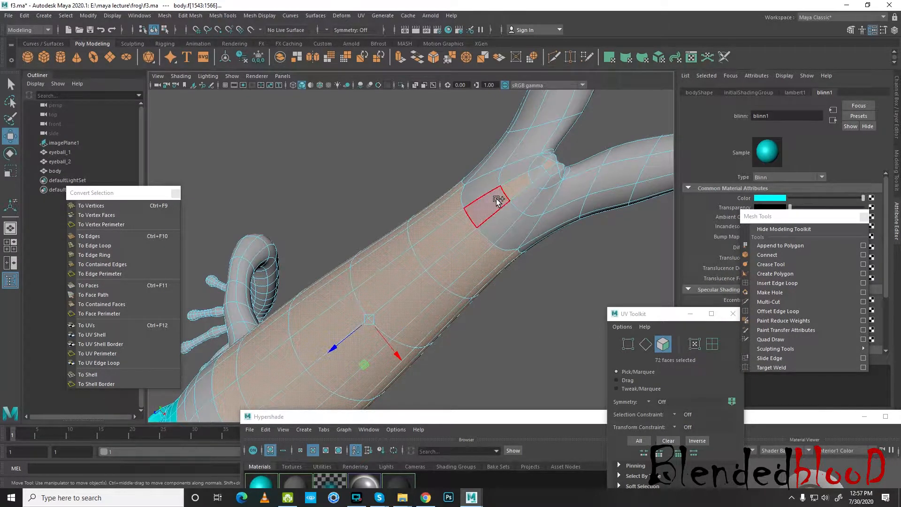
pyautogui.keyDown('shift'); pyautogui.click(499, 158); pyautogui.keyUp('shift')
pyautogui.keyDown('shift'); pyautogui.click(488, 153); pyautogui.keyUp('shift')
pyautogui.keyDown('shift'); pyautogui.click(539, 141); pyautogui.keyUp('shift')
# - Add the faces around the rear tip and the adjoining hip to the torso selection
pyautogui.scroll(-4, 554, 158)
pyautogui.keyDown('alt'); pyautogui.moveTo(552, 162); pyautogui.dragTo(446, 278); pyautogui.keyUp('alt')
pyautogui.keyDown('alt'); pyautogui.moveTo(447, 277); pyautogui.dragTo(439, 185, button='middle'); pyautogui.keyUp('alt')
pyautogui.scroll(2, 416, 202)
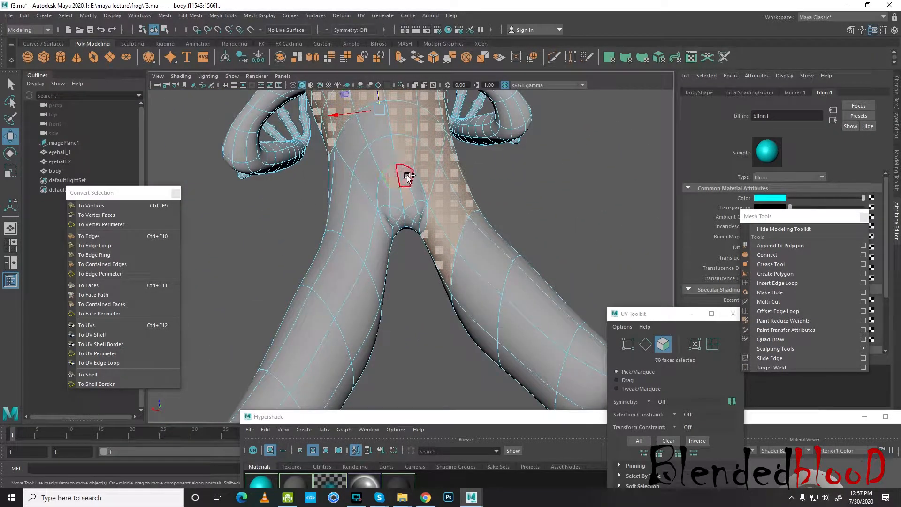
pyautogui.keyDown('shift'); pyautogui.click(408, 219); pyautogui.keyUp('shift')
pyautogui.keyDown('shift'); pyautogui.click(418, 212); pyautogui.keyUp('shift')
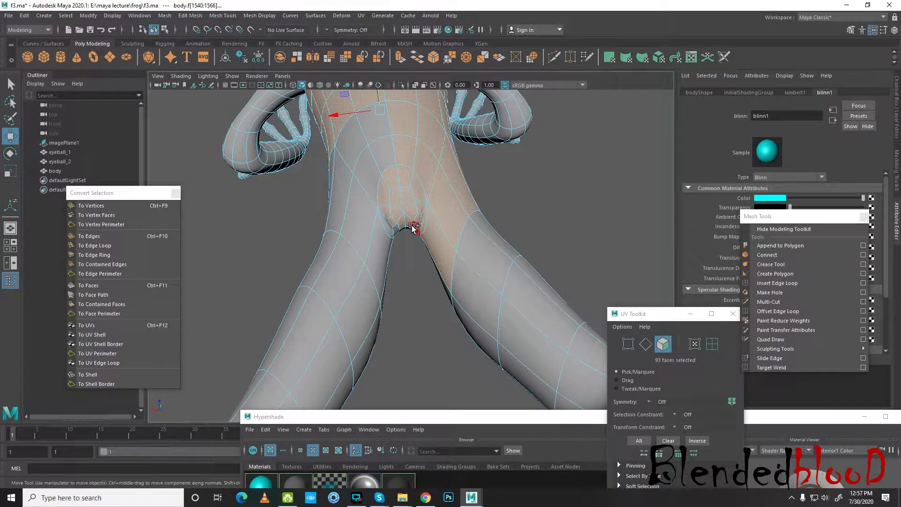
pyautogui.keyDown('shift'); pyautogui.click(373, 192); pyautogui.keyUp('shift')
pyautogui.keyDown('shift'); pyautogui.click(381, 149); pyautogui.keyUp('shift')
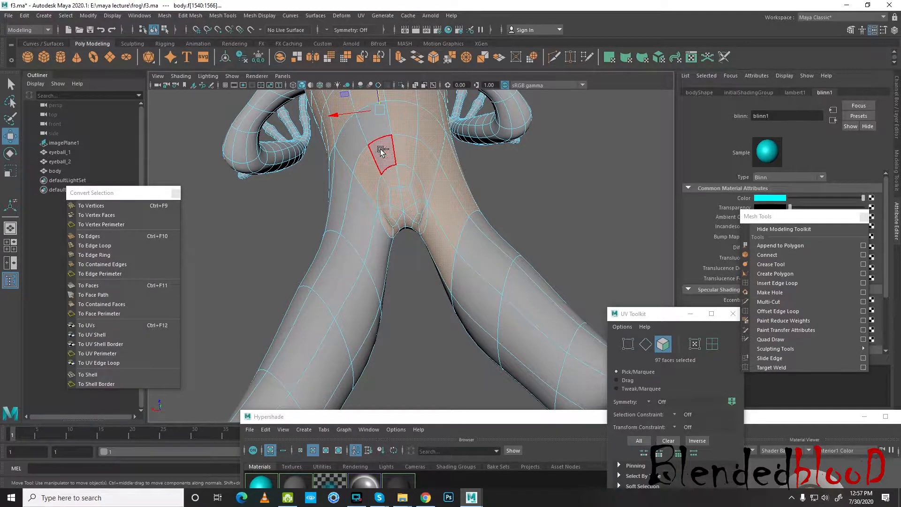
# - Add the faces along the inner edges of both hind legs to the torso selection from below
pyautogui.keyDown('alt'); pyautogui.moveTo(324, 267); pyautogui.dragTo(369, 217); pyautogui.keyUp('alt')
pyautogui.keyDown('shift'); pyautogui.click(355, 196); pyautogui.keyUp('shift')
pyautogui.keyDown('shift'); pyautogui.click(369, 208); pyautogui.keyUp('shift')
pyautogui.keyDown('shift'); pyautogui.click(393, 201); pyautogui.keyUp('shift')
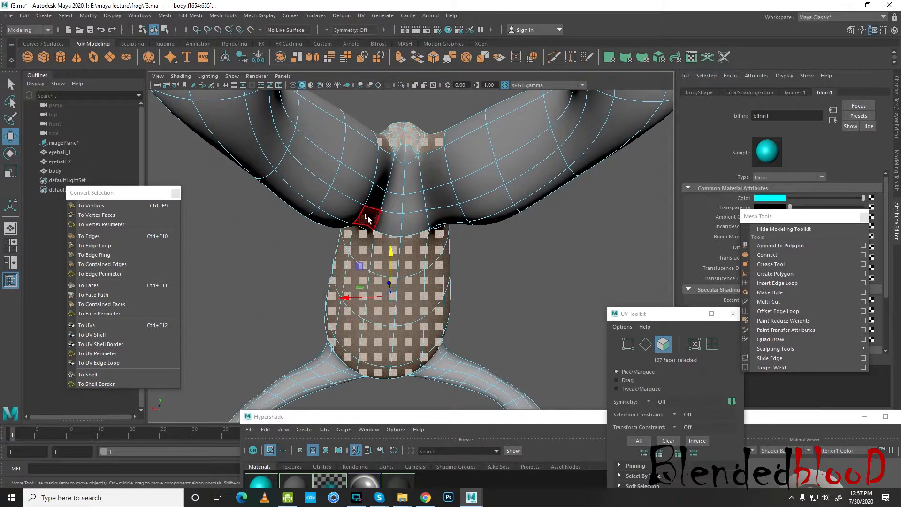
pyautogui.keyDown('shift'); pyautogui.click(428, 174); pyautogui.keyUp('shift')
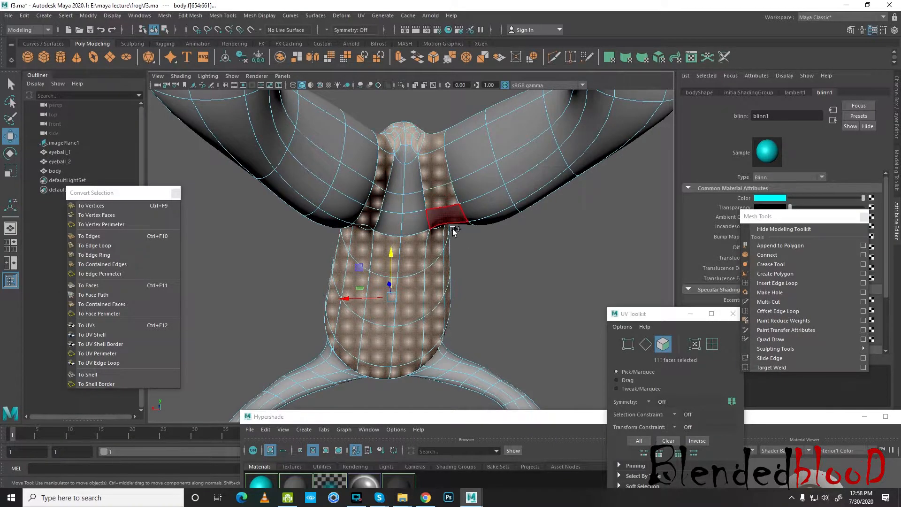
# - Add the remaining underside faces at the hips and between the hind legs to the torso selection
pyautogui.keyDown('alt'); pyautogui.moveTo(450, 224); pyautogui.dragTo(450, 190); pyautogui.keyUp('alt')
pyautogui.keyDown('shift'); pyautogui.click(437, 200); pyautogui.keyUp('shift')
pyautogui.keyDown('shift'); pyautogui.click(459, 220); pyautogui.keyUp('shift')
pyautogui.keyDown('shift'); pyautogui.click(464, 222); pyautogui.keyUp('shift')
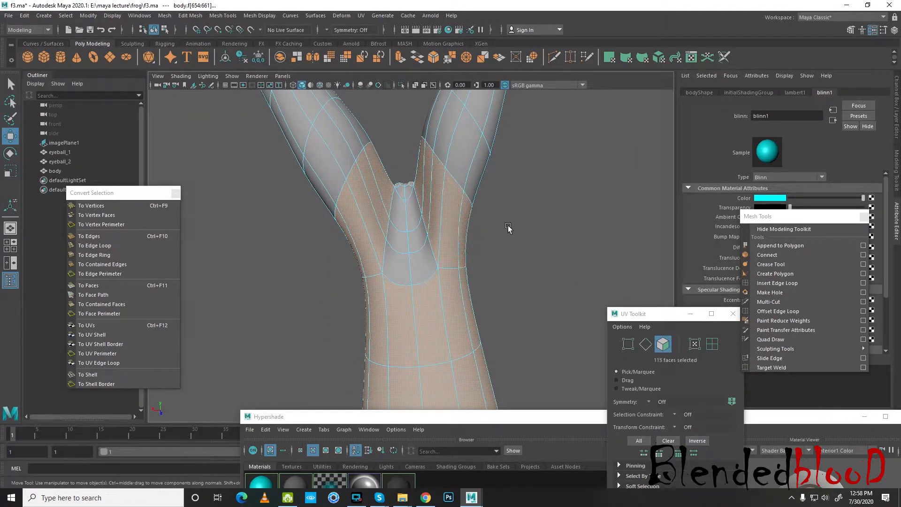
pyautogui.keyDown('alt'); pyautogui.moveTo(507, 227); pyautogui.dragTo(424, 274); pyautogui.keyUp('alt')
pyautogui.keyDown('shift'); pyautogui.click(448, 202); pyautogui.keyUp('shift')
pyautogui.keyDown('shift'); pyautogui.click(458, 231); pyautogui.keyUp('shift')
pyautogui.keyDown('alt'); pyautogui.moveTo(457, 231); pyautogui.dragTo(527, 218); pyautogui.keyUp('alt')
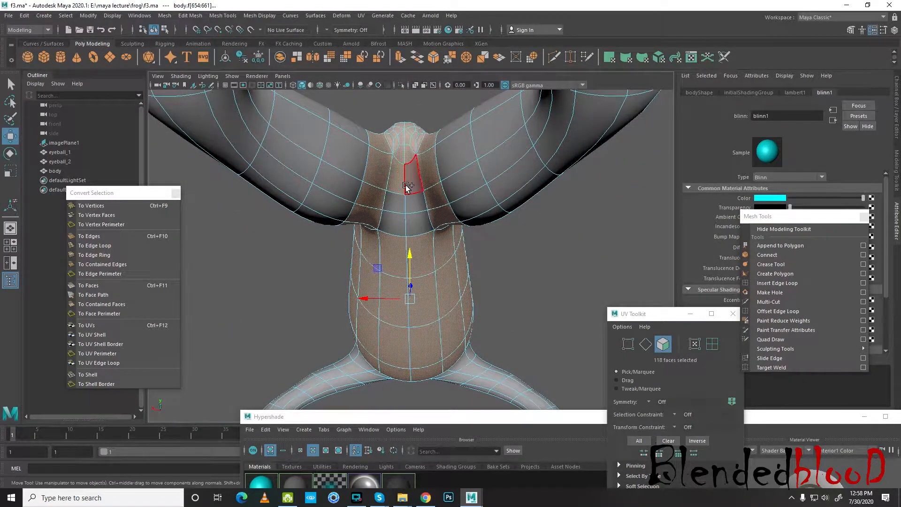
pyautogui.keyDown('shift'); pyautogui.click(419, 227); pyautogui.keyUp('shift')
# - Add the upper back faces between the torso loops and the cyan head to the selection
pyautogui.scroll(-5, 420, 227)
pyautogui.keyDown('alt'); pyautogui.moveTo(420, 227); pyautogui.dragTo(466, 276); pyautogui.keyUp('alt')
pyautogui.keyDown('alt'); pyautogui.moveTo(466, 276); pyautogui.dragTo(516, 269, button='middle'); pyautogui.keyUp('alt')
pyautogui.scroll(3, 529, 268)
pyautogui.keyDown('shift'); pyautogui.click(412, 257); pyautogui.keyUp('shift')
pyautogui.keyDown('shift'); pyautogui.click(412, 282); pyautogui.keyUp('shift')
pyautogui.keyDown('shift'); pyautogui.click(408, 229); pyautogui.keyUp('shift')
pyautogui.keyDown('shift'); pyautogui.click(390, 221); pyautogui.keyUp('shift')
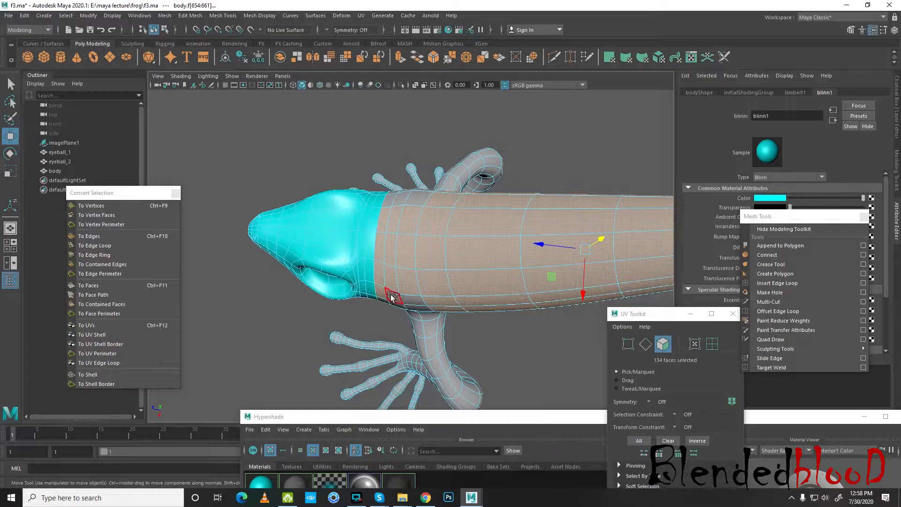
pyautogui.keyDown('shift'); pyautogui.click(413, 301); pyautogui.keyUp('shift')
# - Add the side faces between the head and the first front leg's shoulder to the selection
pyautogui.keyDown('alt'); pyautogui.moveTo(413, 301); pyautogui.dragTo(416, 175); pyautogui.keyUp('alt')
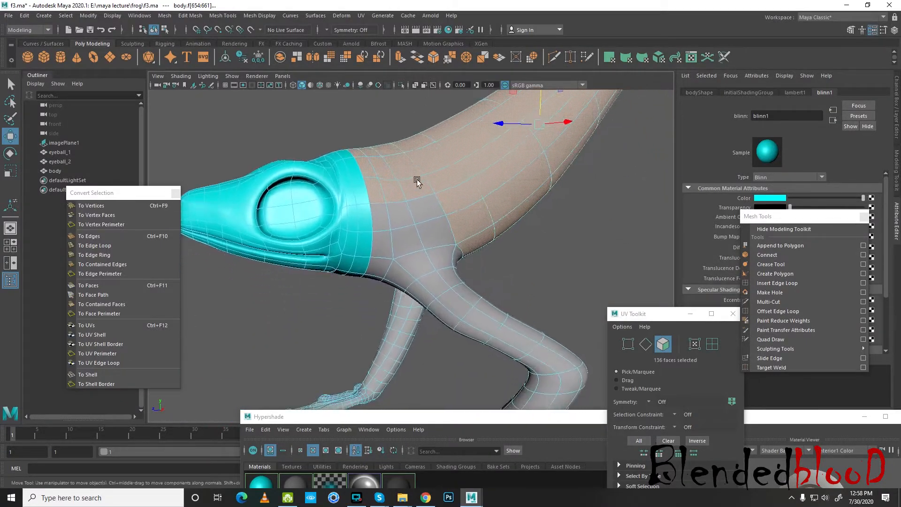
pyautogui.keyDown('shift'); pyautogui.click(433, 210); pyautogui.keyUp('shift')
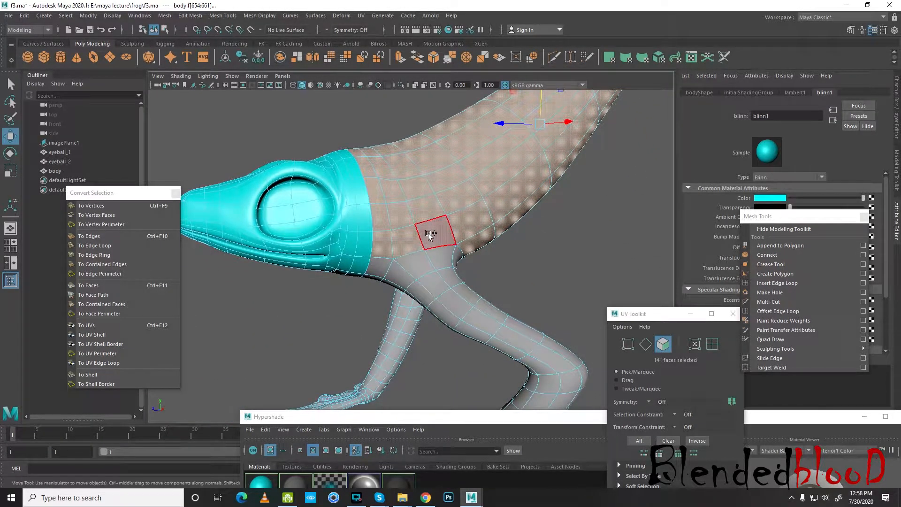
pyautogui.keyDown('shift'); pyautogui.click(383, 265); pyautogui.keyUp('shift')
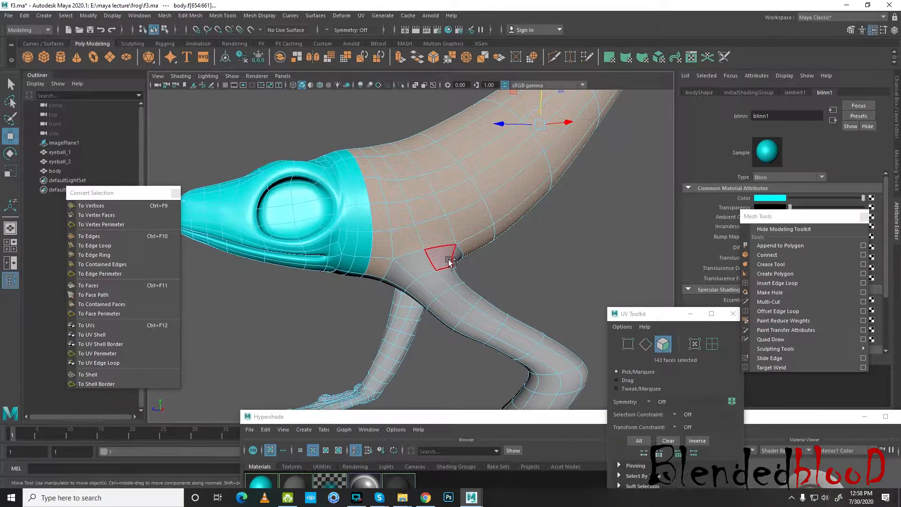
pyautogui.keyDown('alt'); pyautogui.moveTo(408, 288); pyautogui.dragTo(444, 199); pyautogui.keyUp('alt')
pyautogui.keyDown('shift'); pyautogui.click(404, 239); pyautogui.keyUp('shift')
# - Add the throat faces between the head and the front legs to the torso selection
pyautogui.keyDown('alt'); pyautogui.moveTo(404, 238); pyautogui.dragTo(429, 234); pyautogui.keyUp('alt')
pyautogui.keyDown('shift'); pyautogui.click(362, 198); pyautogui.keyUp('shift')
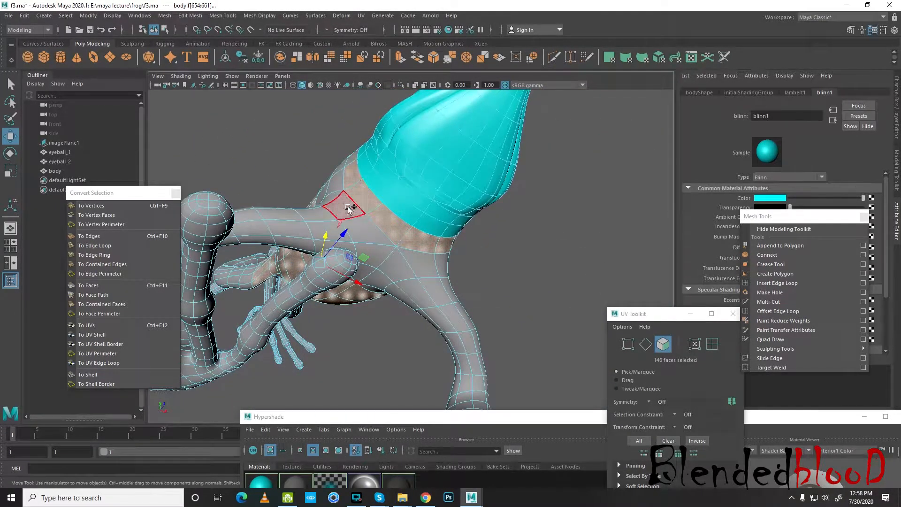
pyautogui.keyDown('shift'); pyautogui.click(372, 234); pyautogui.keyUp('shift')
pyautogui.keyDown('shift'); pyautogui.click(412, 257); pyautogui.keyUp('shift')
pyautogui.keyDown('shift'); pyautogui.click(396, 261); pyautogui.keyUp('shift')
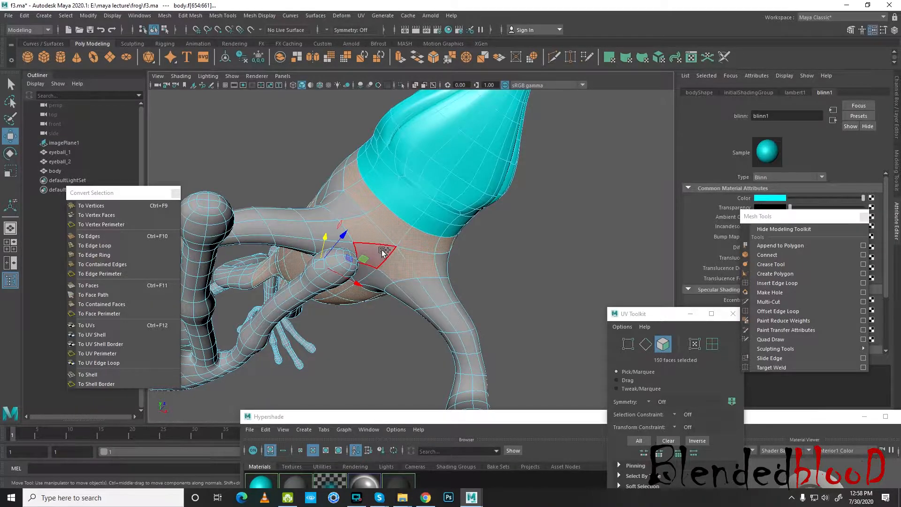
pyautogui.keyDown('shift'); pyautogui.click(353, 209); pyautogui.keyUp('shift')
# - Add the chest faces between the two front legs to the torso selection
pyautogui.keyDown('alt'); pyautogui.moveTo(353, 209); pyautogui.dragTo(382, 234); pyautogui.keyUp('alt')
pyautogui.keyDown('shift'); pyautogui.click(379, 285); pyautogui.keyUp('shift')
pyautogui.keyDown('shift'); pyautogui.click(386, 280); pyautogui.keyUp('shift')
pyautogui.keyDown('shift'); pyautogui.click(348, 246); pyautogui.keyUp('shift')
pyautogui.keyDown('alt'); pyautogui.moveTo(312, 247); pyautogui.dragTo(383, 286); pyautogui.keyUp('alt')
# - Add the faces around the opposite front leg's shoulder to the torso selection
pyautogui.keyDown('shift'); pyautogui.click(367, 288); pyautogui.keyUp('shift')
pyautogui.keyDown('shift'); pyautogui.click(407, 282); pyautogui.keyUp('shift')
pyautogui.keyDown('shift'); pyautogui.click(450, 287); pyautogui.keyUp('shift')
pyautogui.keyDown('alt'); pyautogui.moveTo(502, 306); pyautogui.dragTo(379, 252); pyautogui.keyUp('alt')
pyautogui.keyDown('shift'); pyautogui.click(358, 221); pyautogui.keyUp('shift')
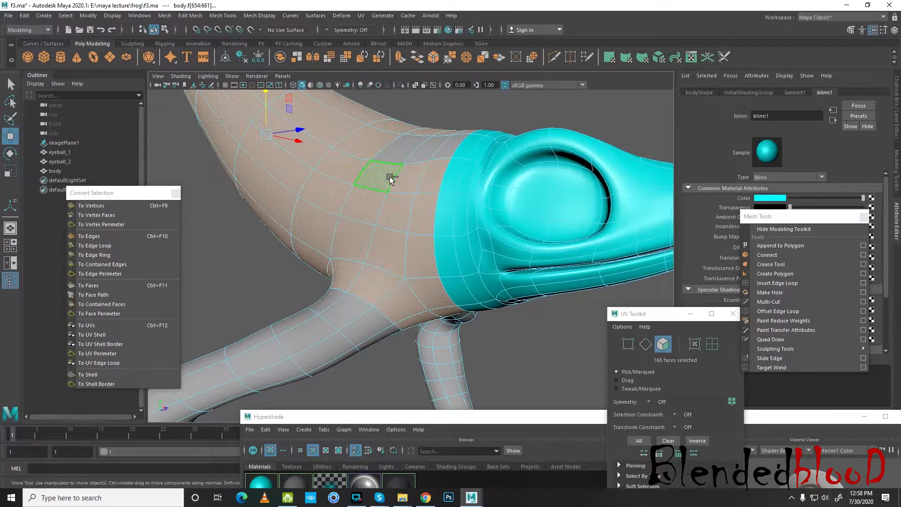
# - Add the last unselected faces on the upper back behind the head to the torso selection
pyautogui.keyDown('shift'); pyautogui.click(444, 150); pyautogui.keyUp('shift')
pyautogui.keyDown('alt'); pyautogui.moveTo(442, 181); pyautogui.dragTo(334, 174); pyautogui.keyUp('alt')
pyautogui.keyDown('shift'); pyautogui.click(400, 228); pyautogui.keyUp('shift')
pyautogui.keyDown('shift'); pyautogui.click(474, 216); pyautogui.keyUp('shift')
# - Assign a new Blinn material to the selected torso faces
pyautogui.keyDown('alt'); pyautogui.moveTo(488, 223); pyautogui.dragTo(409, 322); pyautogui.keyUp('alt')
pyautogui.keyDown('alt'); pyautogui.moveTo(472, 345); pyautogui.dragTo(424, 260); pyautogui.keyUp('alt')
pyautogui.keyDown('alt'); pyautogui.moveTo(480, 259); pyautogui.dragTo(445, 308); pyautogui.keyUp('alt')
pyautogui.moveTo(423, 211); pyautogui.dragTo(436, 452, button='right')
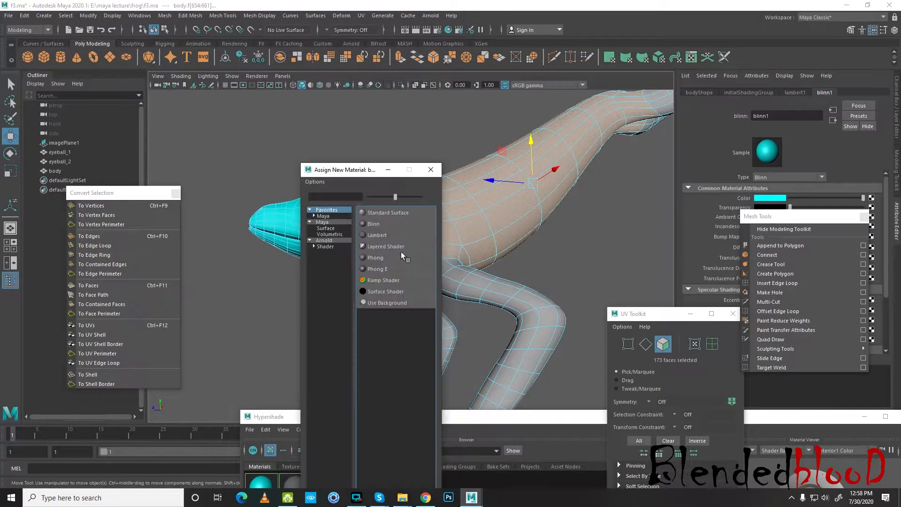
pyautogui.click(387, 225)
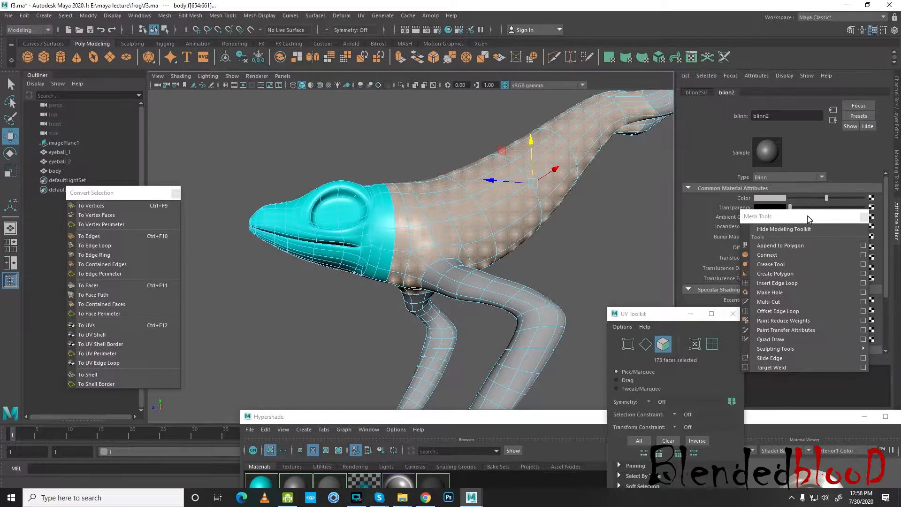
# - Set the torso material's color to blue, return to object mode and deselect the body
pyautogui.moveTo(807, 215); pyautogui.dragTo(811, 227)
pyautogui.click(777, 199)
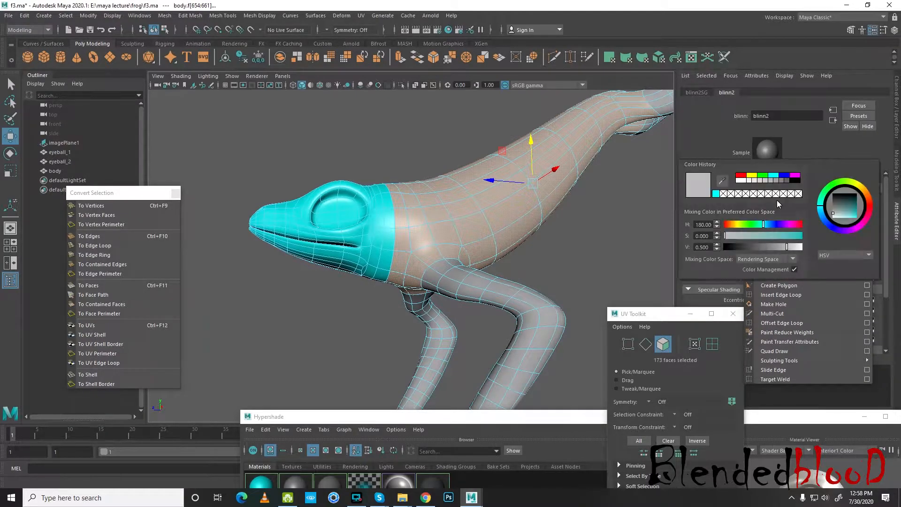
pyautogui.click(784, 176)
pyautogui.moveTo(529, 177); pyautogui.dragTo(562, 163, button='right')
pyautogui.click(576, 224)
pyautogui.keyDown('alt'); pyautogui.moveTo(576, 224); pyautogui.dragTo(517, 243, button='right'); pyautogui.keyUp('alt')
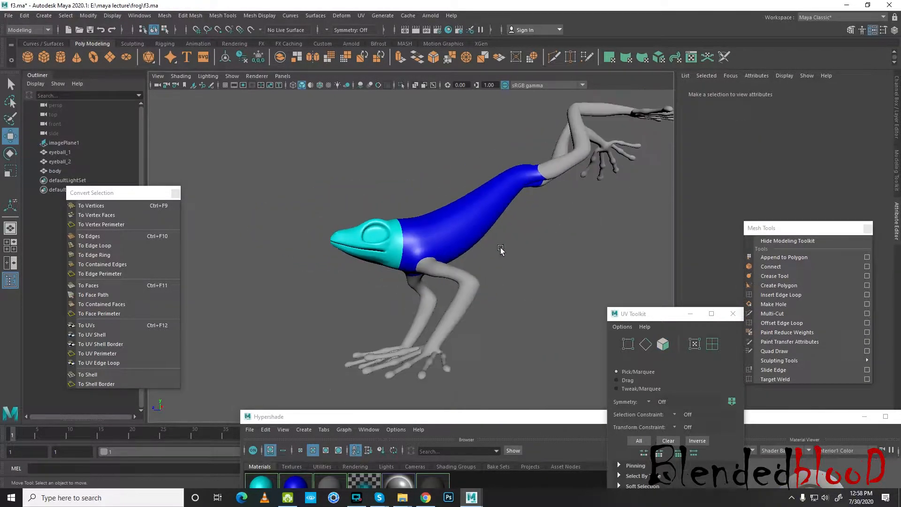
# - Assign the existing blue blinn2 material to the leftover gray face on the torso's side near the front leg, and return to object mode
pyautogui.keyDown('alt'); pyautogui.moveTo(375, 246); pyautogui.dragTo(483, 274); pyautogui.keyUp('alt')
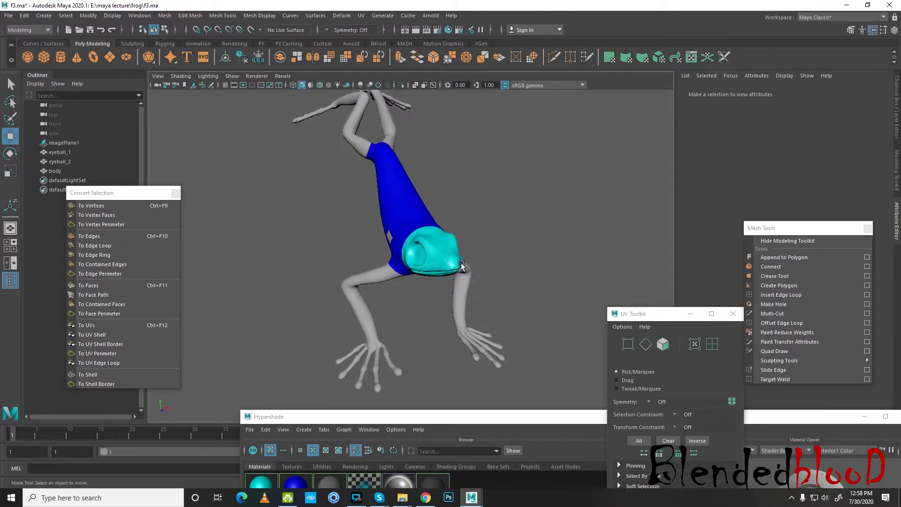
pyautogui.keyDown('alt'); pyautogui.moveTo(409, 257); pyautogui.dragTo(386, 212); pyautogui.keyUp('alt')
pyautogui.click(386, 212)
pyautogui.moveTo(384, 212); pyautogui.dragTo(390, 238, button='right')
pyautogui.click(389, 238)
pyautogui.moveTo(334, 416); pyautogui.dragTo(339, 341)
pyautogui.moveTo(301, 411); pyautogui.dragTo(299, 352, button='right')
pyautogui.moveTo(390, 207); pyautogui.dragTo(437, 183, button='right')
pyautogui.click(520, 237)
pyautogui.keyDown('alt'); pyautogui.moveTo(521, 242); pyautogui.dragTo(520, 191); pyautogui.keyUp('alt')
pyautogui.keyDown('alt'); pyautogui.moveTo(497, 284); pyautogui.dragTo(496, 242); pyautogui.keyUp('alt')
pyautogui.scroll(-3, 548, 229)
pyautogui.keyDown('alt'); pyautogui.moveTo(548, 229); pyautogui.dragTo(449, 257, button='middle'); pyautogui.keyUp('alt')
pyautogui.keyDown('alt'); pyautogui.moveTo(448, 257); pyautogui.dragTo(449, 180); pyautogui.keyUp('alt')
pyautogui.scroll(3, 429, 184)
pyautogui.click(429, 184)
pyautogui.rightClick(450, 180)
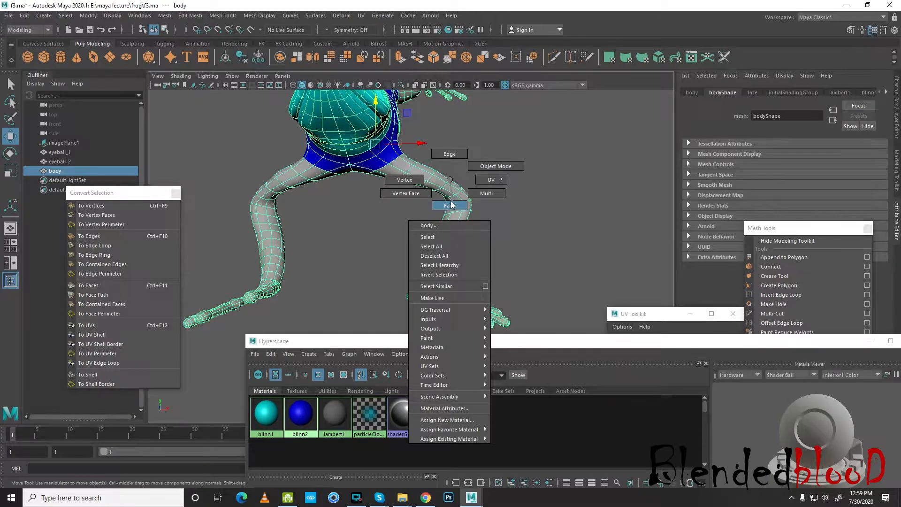
pyautogui.click(450, 205)
pyautogui.click(415, 179)
pyautogui.click(433, 182)
pyautogui.click(448, 194)
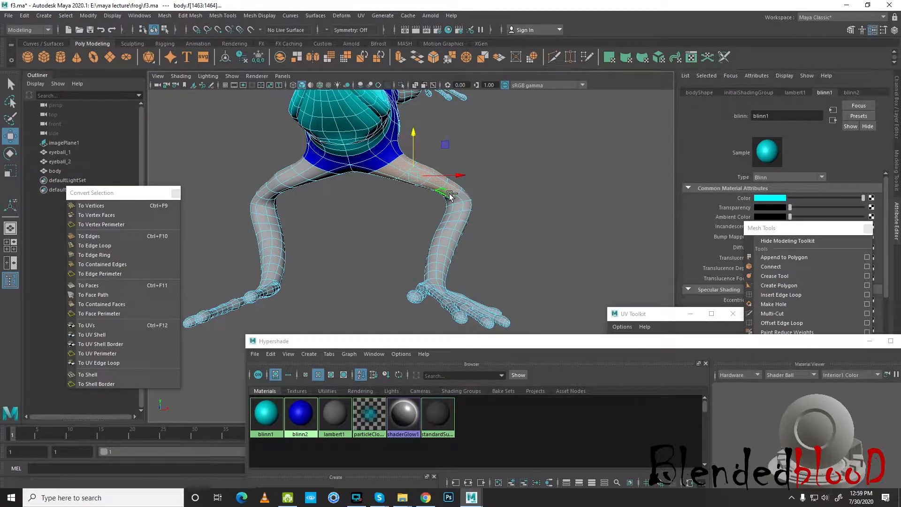
# - Select the edge loops along the frog's left front leg from shoulder to wrist and convert the selection to faces
pyautogui.keyDown('alt'); pyautogui.moveTo(516, 213); pyautogui.dragTo(490, 234); pyautogui.keyUp('alt')
pyautogui.moveTo(504, 184); pyautogui.dragTo(504, 153, button='right')
pyautogui.click(433, 162)
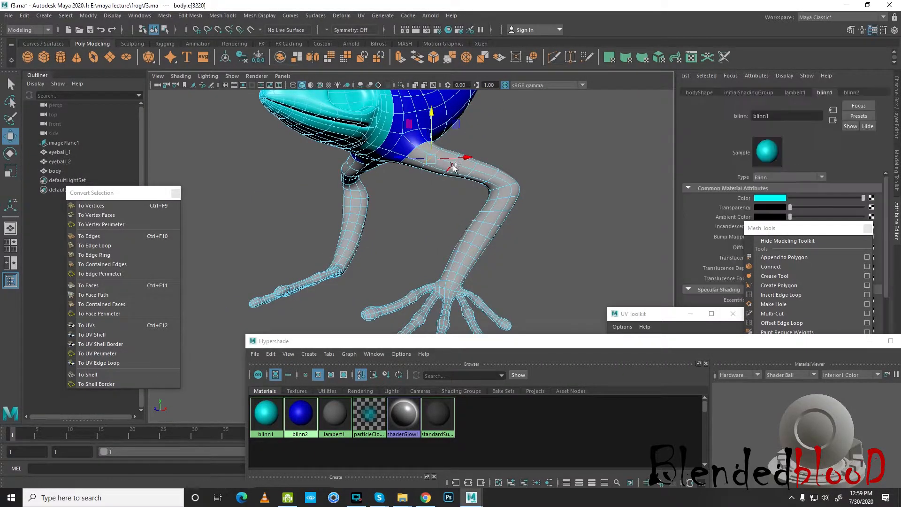
pyautogui.doubleClick(505, 188)
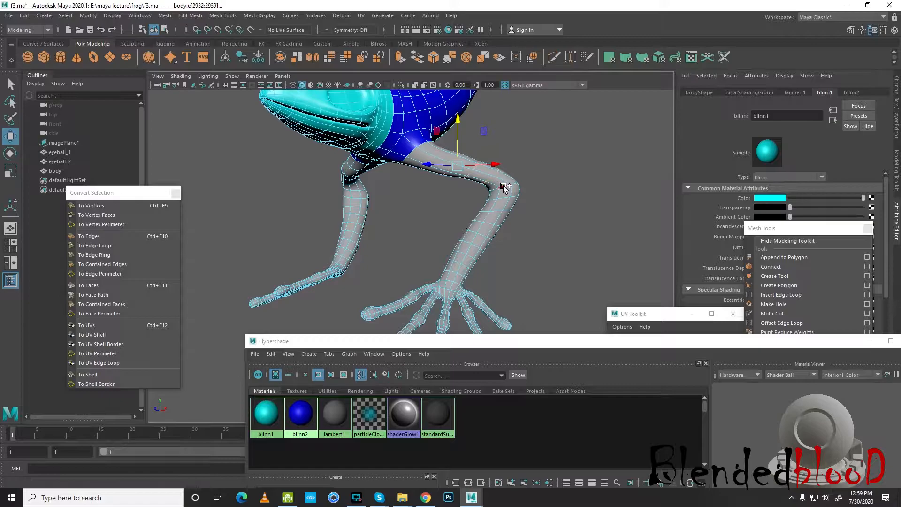
pyautogui.keyDown('shift'); pyautogui.doubleClick(501, 197); pyautogui.keyUp('shift')
pyautogui.keyDown('shift'); pyautogui.doubleClick(497, 213); pyautogui.keyUp('shift')
pyautogui.keyDown('shift'); pyautogui.doubleClick(493, 223); pyautogui.keyUp('shift')
pyautogui.keyDown('shift'); pyautogui.doubleClick(477, 249); pyautogui.keyUp('shift')
pyautogui.keyDown('shift'); pyautogui.doubleClick(470, 259); pyautogui.keyUp('shift')
pyautogui.keyDown('shift'); pyautogui.doubleClick(465, 269); pyautogui.keyUp('shift')
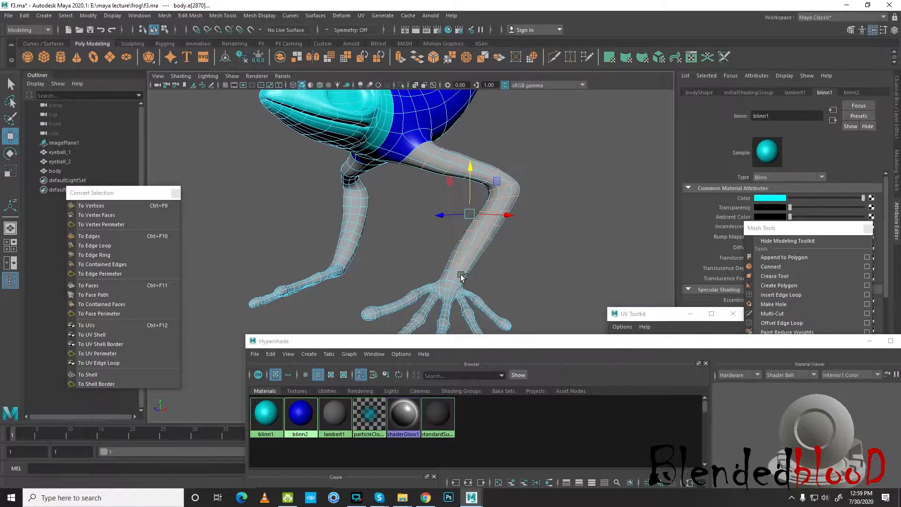
pyautogui.click(88, 285)
# - Assign a new green Blinn material to the selected left front leg faces and return to object mode with nothing selected
pyautogui.keyDown('alt'); pyautogui.moveTo(587, 230); pyautogui.dragTo(542, 231); pyautogui.keyUp('alt')
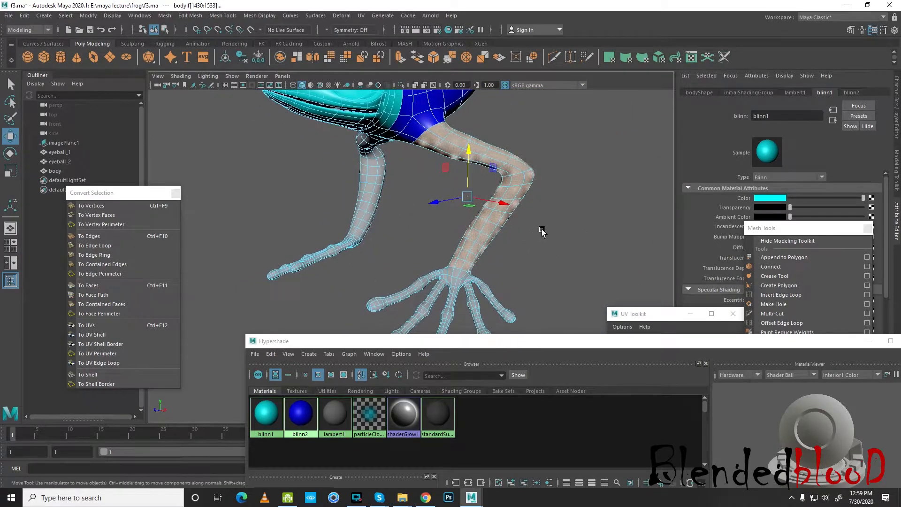
pyautogui.rightClick(515, 181)
pyautogui.click(525, 422)
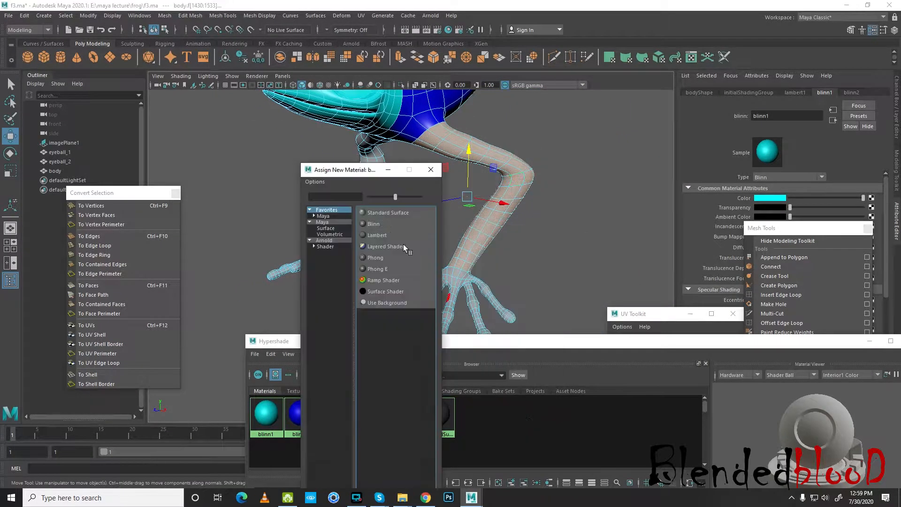
pyautogui.click(374, 224)
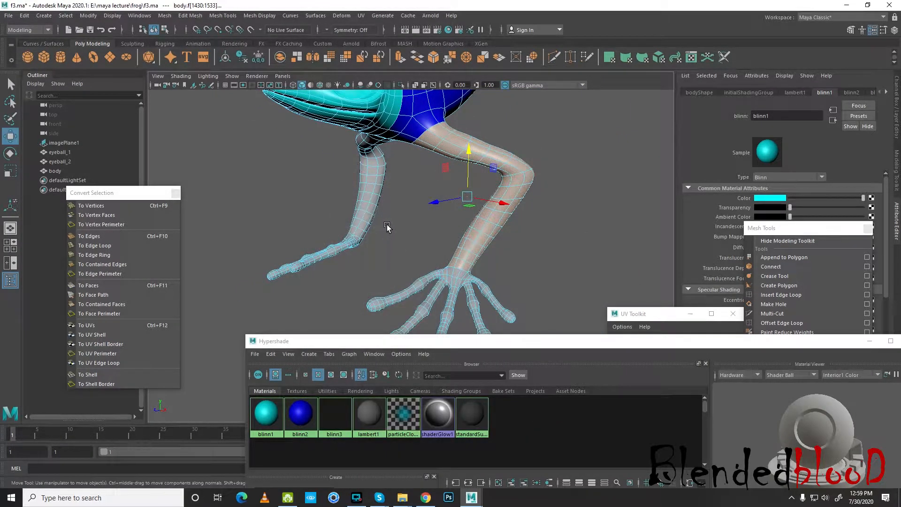
pyautogui.click(780, 197)
pyautogui.click(766, 174)
pyautogui.moveTo(517, 177); pyautogui.dragTo(559, 160, button='right')
pyautogui.click(578, 160)
# - Select the rings of faces on the upper part of the frog's right front leg, from the shoulder toward the elbow
pyautogui.scroll(-5, 578, 160)
pyautogui.keyDown('alt'); pyautogui.moveTo(548, 147); pyautogui.dragTo(504, 256); pyautogui.keyUp('alt')
pyautogui.keyDown('alt'); pyautogui.moveTo(505, 256); pyautogui.dragTo(519, 237, button='middle'); pyautogui.keyUp('alt')
pyautogui.scroll(5, 519, 236)
pyautogui.click(383, 162)
pyautogui.keyDown('alt'); pyautogui.moveTo(434, 163); pyautogui.dragTo(446, 215, button='middle'); pyautogui.keyUp('alt')
pyautogui.keyDown('alt'); pyautogui.moveTo(446, 215); pyautogui.dragTo(439, 177); pyautogui.keyUp('alt')
pyautogui.moveTo(438, 173); pyautogui.dragTo(438, 197, button='right')
pyautogui.click(467, 160)
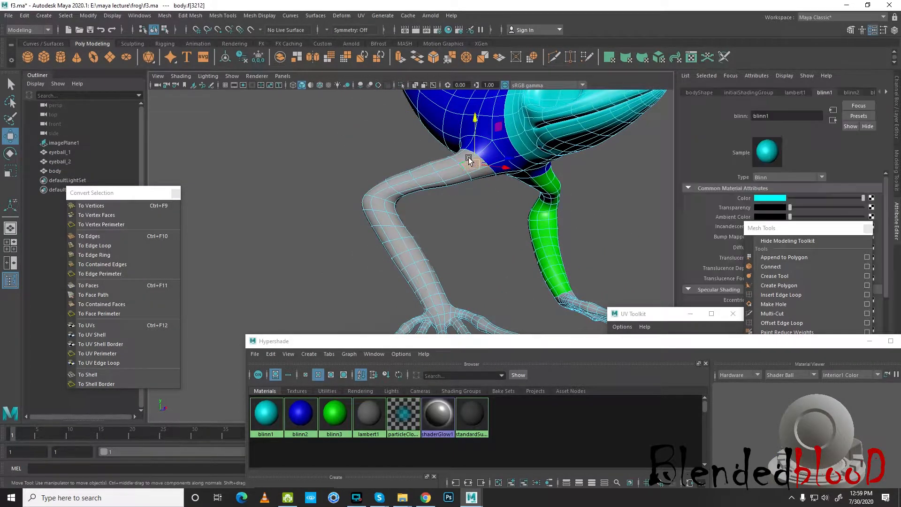
pyautogui.keyDown('shift'); pyautogui.doubleClick(464, 157); pyautogui.keyUp('shift')
pyautogui.keyDown('shift'); pyautogui.click(448, 165); pyautogui.keyUp('shift')
pyautogui.keyDown('shift'); pyautogui.doubleClick(454, 175); pyautogui.keyUp('shift')
pyautogui.keyDown('shift'); pyautogui.click(429, 176); pyautogui.keyUp('shift')
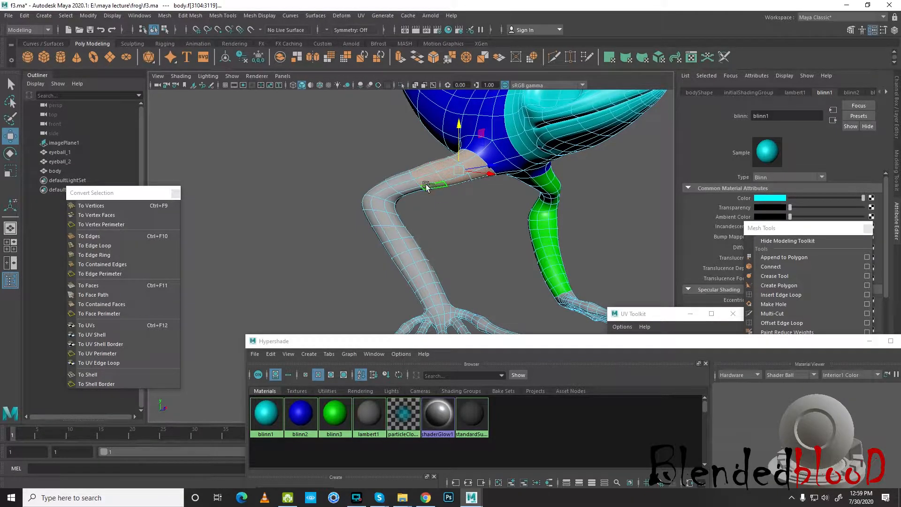
# - Add the face rings around the elbow and down the forearm to the wrist to the right front leg selection
pyautogui.click(398, 180)
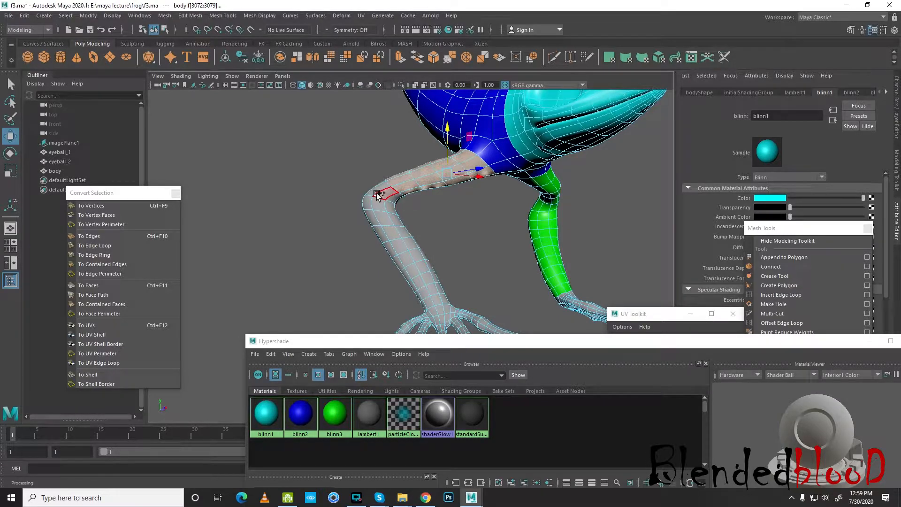
pyautogui.click(390, 206)
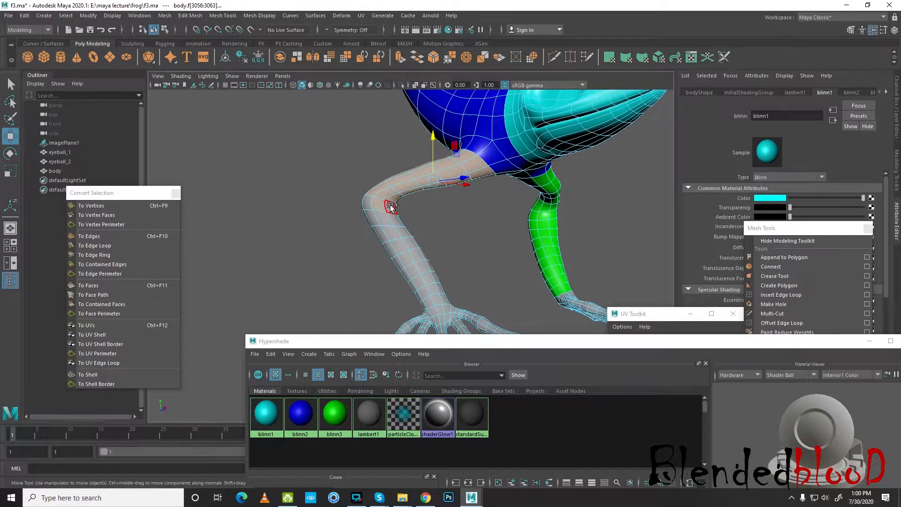
pyautogui.keyDown('shift'); pyautogui.click(402, 232); pyautogui.keyUp('shift')
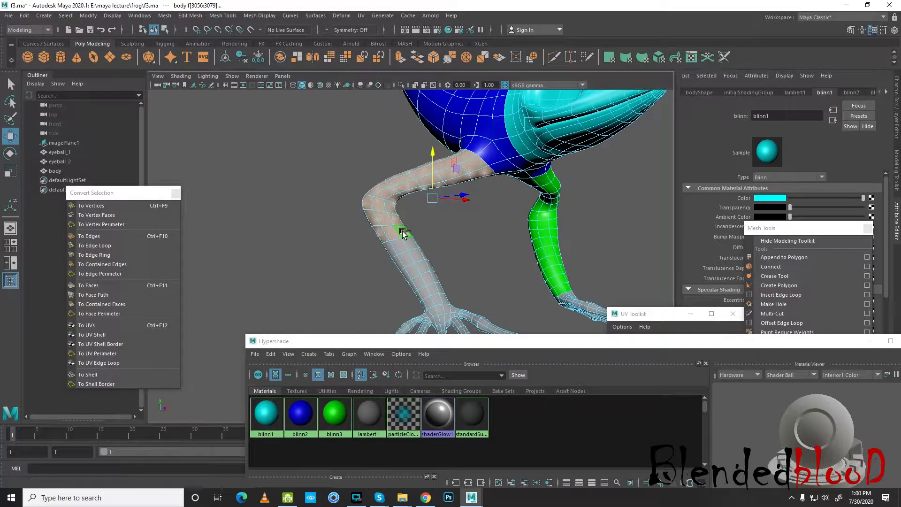
pyautogui.keyDown('shift'); pyautogui.click(412, 254); pyautogui.keyUp('shift')
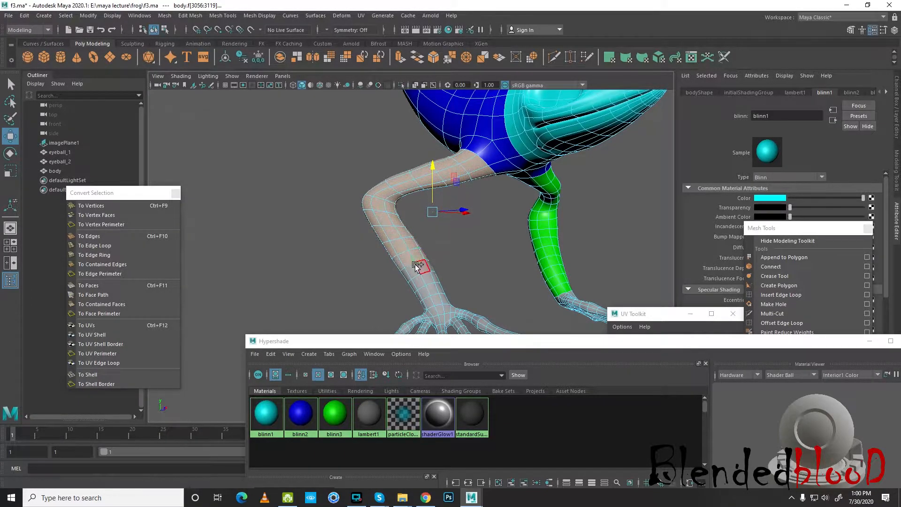
pyautogui.keyDown('shift'); pyautogui.click(419, 271); pyautogui.keyUp('shift')
pyautogui.keyDown('shift'); pyautogui.click(425, 289); pyautogui.keyUp('shift')
pyautogui.keyDown('shift'); pyautogui.doubleClick(432, 291); pyautogui.keyUp('shift')
pyautogui.keyDown('shift'); pyautogui.click(429, 301); pyautogui.keyUp('shift')
pyautogui.keyDown('shift'); pyautogui.doubleClick(437, 299); pyautogui.keyUp('shift')
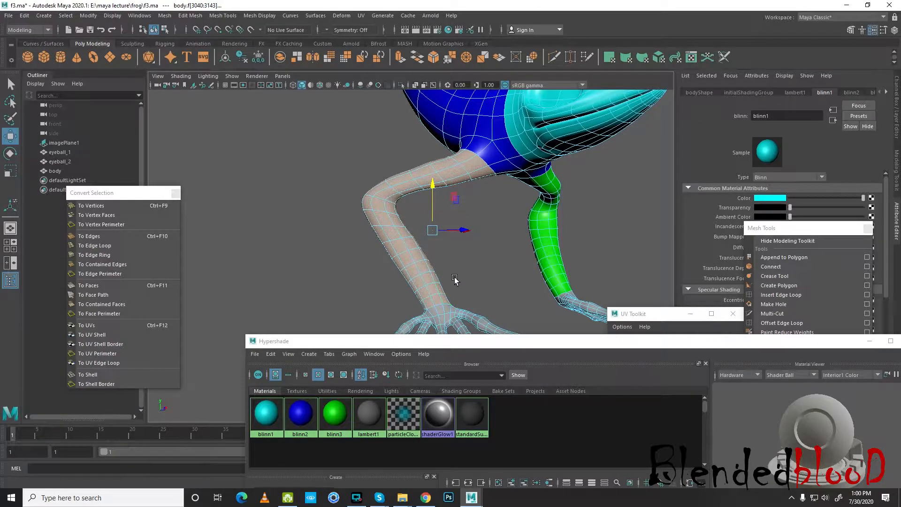
# - Assign a new magenta Blinn material to the selected right front leg faces and return to object mode with nothing selected
pyautogui.moveTo(434, 184); pyautogui.dragTo(441, 422, button='right')
pyautogui.click(374, 225)
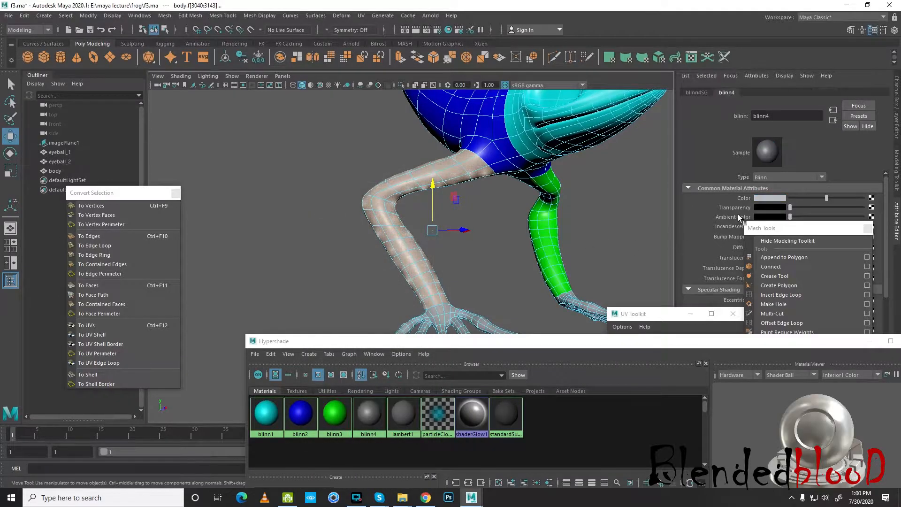
pyautogui.click(779, 197)
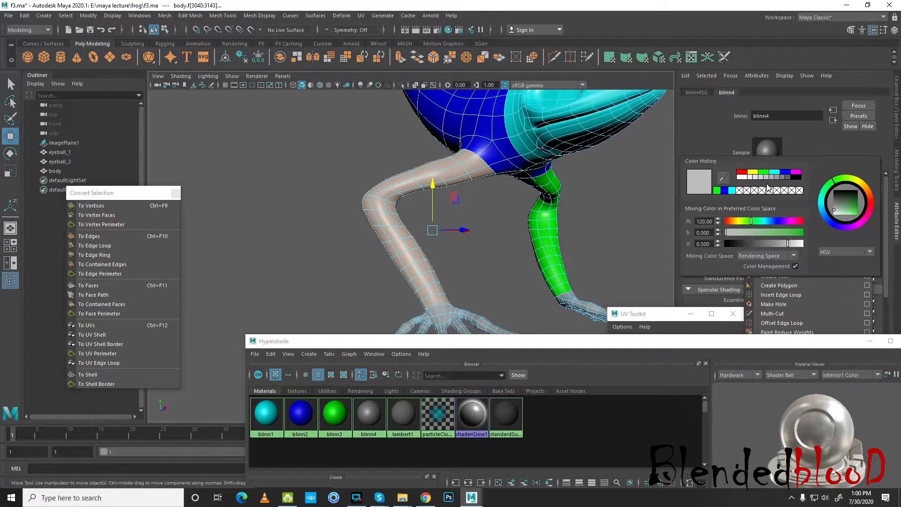
pyautogui.click(795, 171)
pyautogui.moveTo(478, 168); pyautogui.dragTo(525, 157, button='right')
pyautogui.click(597, 240)
pyautogui.scroll(-6, 598, 230)
pyautogui.keyDown('alt'); pyautogui.moveTo(598, 229); pyautogui.dragTo(506, 225); pyautogui.keyUp('alt')
pyautogui.scroll(6, 507, 225)
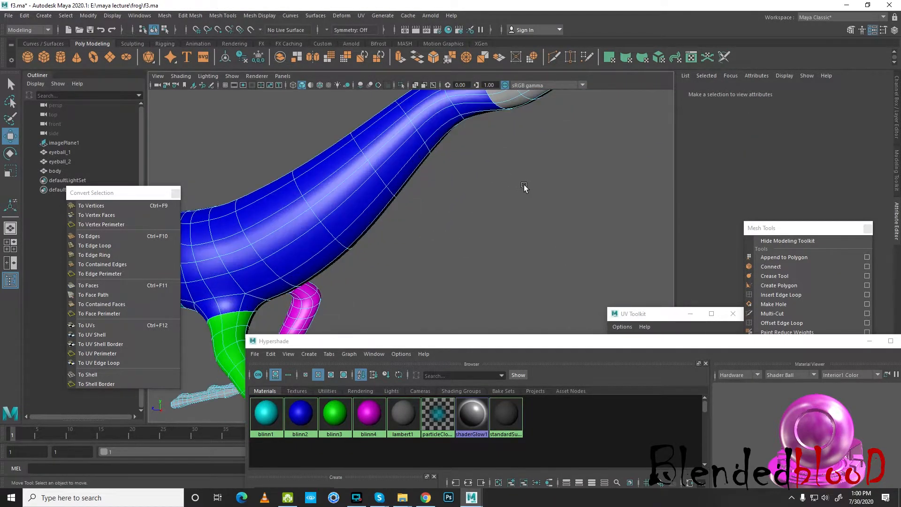
pyautogui.keyDown('alt'); pyautogui.moveTo(523, 191); pyautogui.dragTo(463, 329, button='middle'); pyautogui.keyUp('alt')
pyautogui.scroll(-5, 463, 330)
pyautogui.click(486, 241)
pyautogui.keyDown('alt'); pyautogui.moveTo(486, 241); pyautogui.dragTo(555, 265); pyautogui.keyUp('alt')
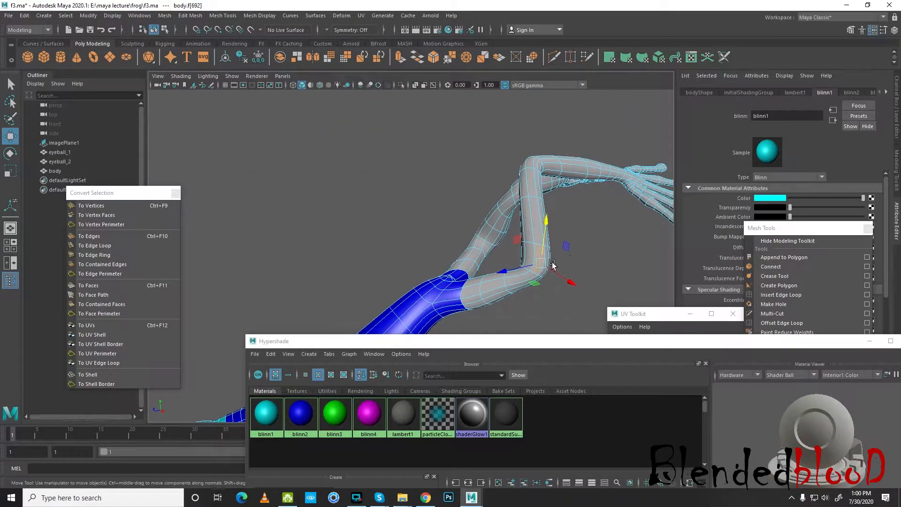
pyautogui.keyDown('alt'); pyautogui.moveTo(554, 265); pyautogui.dragTo(474, 231, button='middle'); pyautogui.keyUp('alt')
pyautogui.click(405, 253)
pyautogui.keyDown('alt'); pyautogui.moveTo(405, 254); pyautogui.dragTo(402, 269); pyautogui.keyUp('alt')
pyautogui.doubleClick(424, 259)
# - Select the edge loops around the thigh of the frog's left hind leg, from the hip to the knee
pyautogui.moveTo(479, 245); pyautogui.dragTo(483, 201, button='right')
pyautogui.click(413, 257)
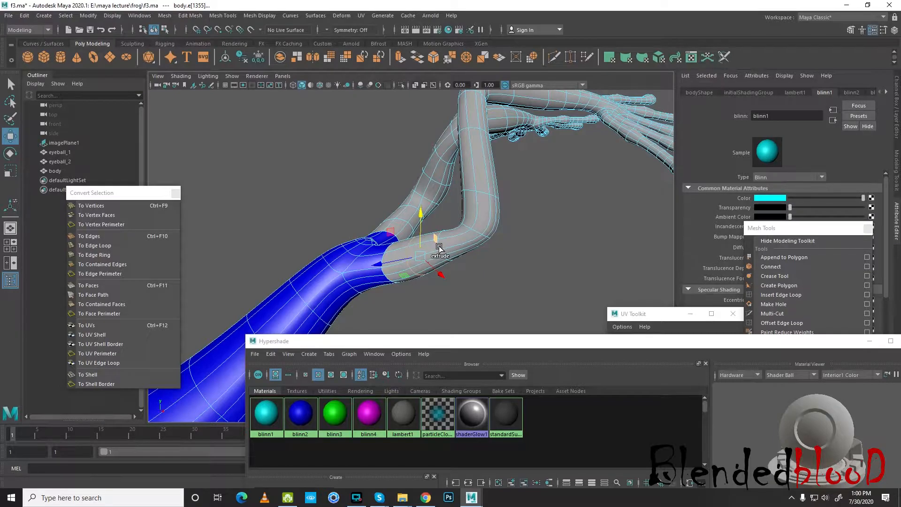
pyautogui.scroll(3, 446, 255)
pyautogui.click(494, 224)
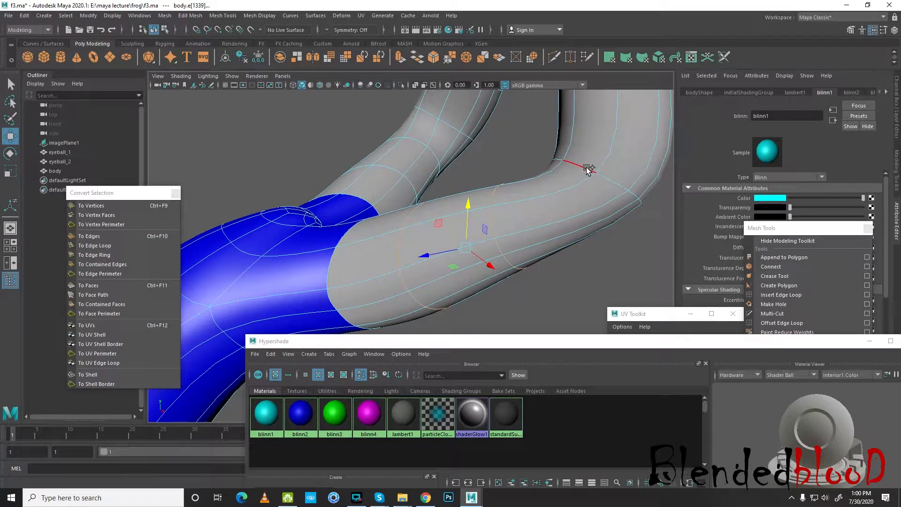
pyautogui.doubleClick(587, 169)
# - Add the edge loops along the rest of the left hind leg down to the foot and convert the selection to faces
pyautogui.scroll(-5, 588, 169)
pyautogui.keyDown('shift'); pyautogui.doubleClick(473, 284); pyautogui.keyUp('shift')
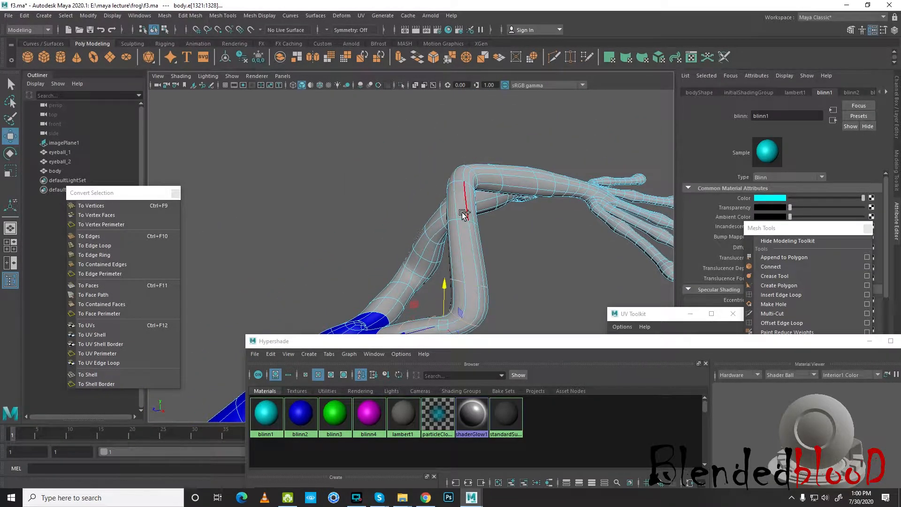
pyautogui.keyDown('shift'); pyautogui.doubleClick(462, 220); pyautogui.keyUp('shift')
pyautogui.keyDown('shift'); pyautogui.doubleClick(468, 180); pyautogui.keyUp('shift')
pyautogui.scroll(3, 519, 181)
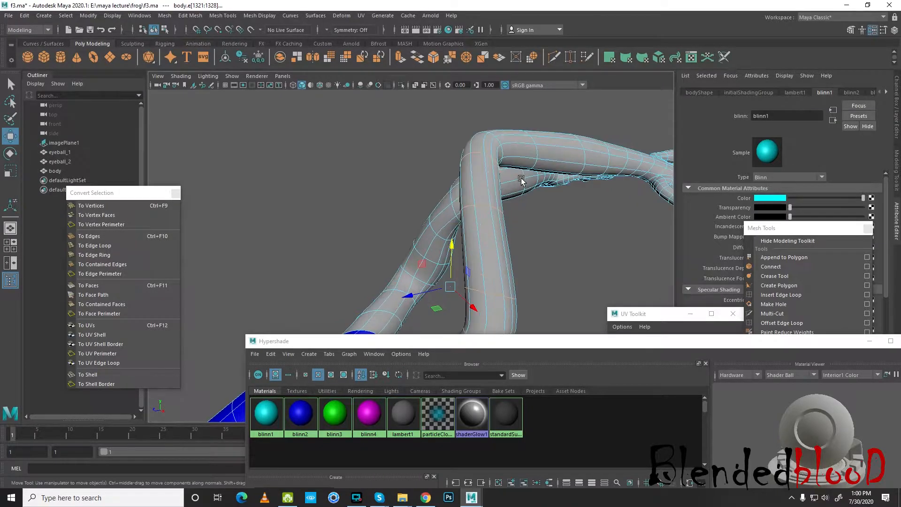
pyautogui.keyDown('alt'); pyautogui.moveTo(519, 182); pyautogui.dragTo(396, 263, button='middle'); pyautogui.keyUp('alt')
pyautogui.scroll(3, 396, 263)
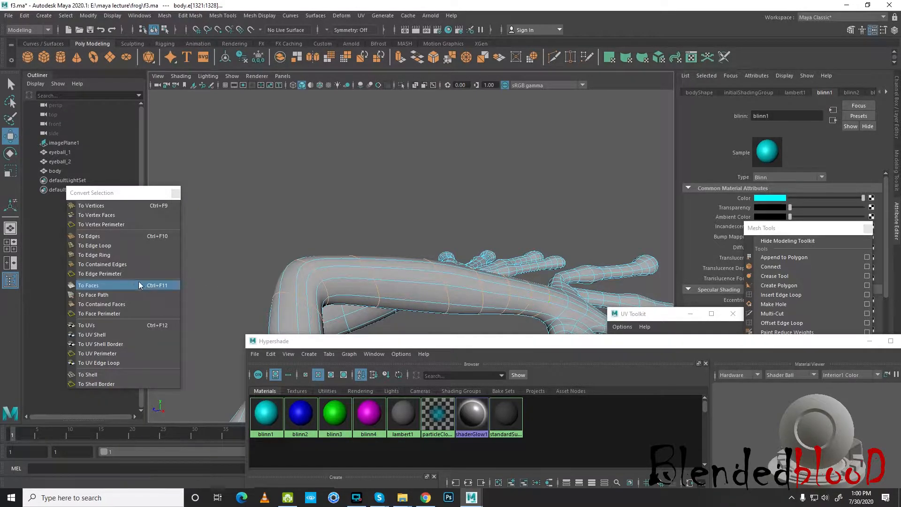
pyautogui.click(99, 286)
# - Assign a new Blinn material to the selected left hind leg faces
pyautogui.scroll(-5, 577, 261)
pyautogui.keyDown('alt'); pyautogui.moveTo(467, 303); pyautogui.dragTo(547, 118, button='middle'); pyautogui.keyUp('alt')
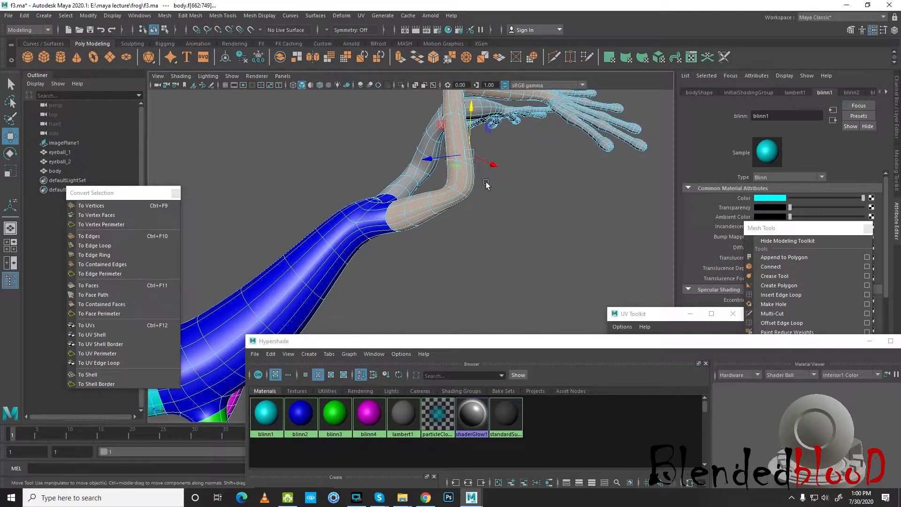
pyautogui.keyDown('alt'); pyautogui.moveTo(485, 181); pyautogui.dragTo(484, 202, button='middle'); pyautogui.keyUp('alt')
pyautogui.moveTo(453, 215); pyautogui.dragTo(457, 450, button='right')
pyautogui.click(373, 227)
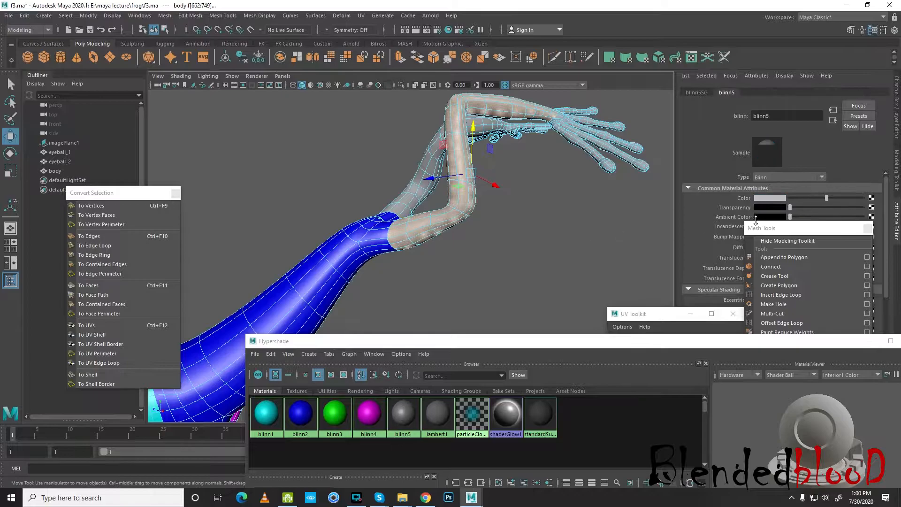
# - Set the left hind leg material's color to dark gray with a value of 0.122, and return to object mode with nothing selected
pyautogui.click(777, 198)
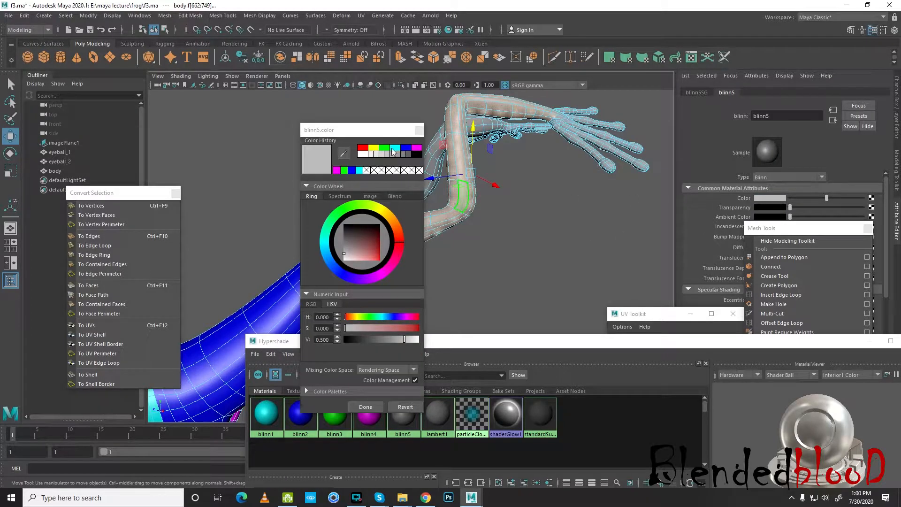
pyautogui.click(408, 155)
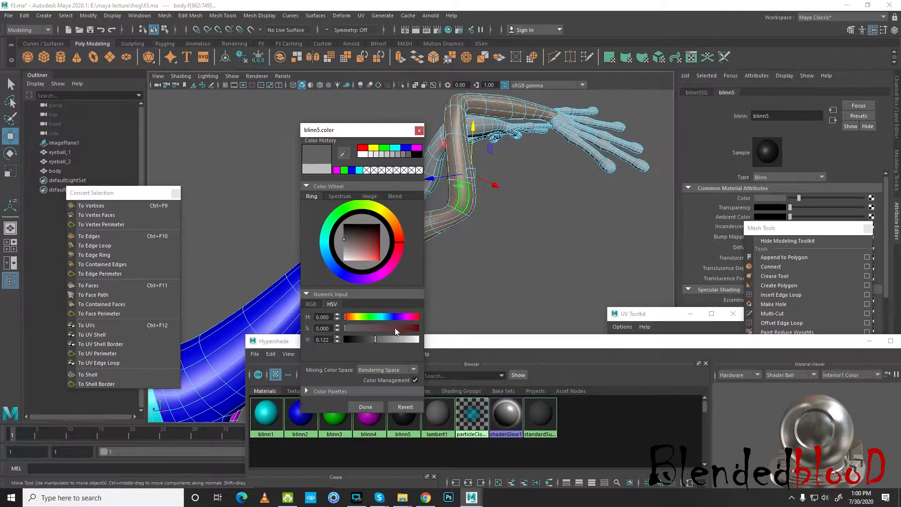
pyautogui.click(369, 410)
pyautogui.moveTo(461, 160); pyautogui.dragTo(506, 147, button='right')
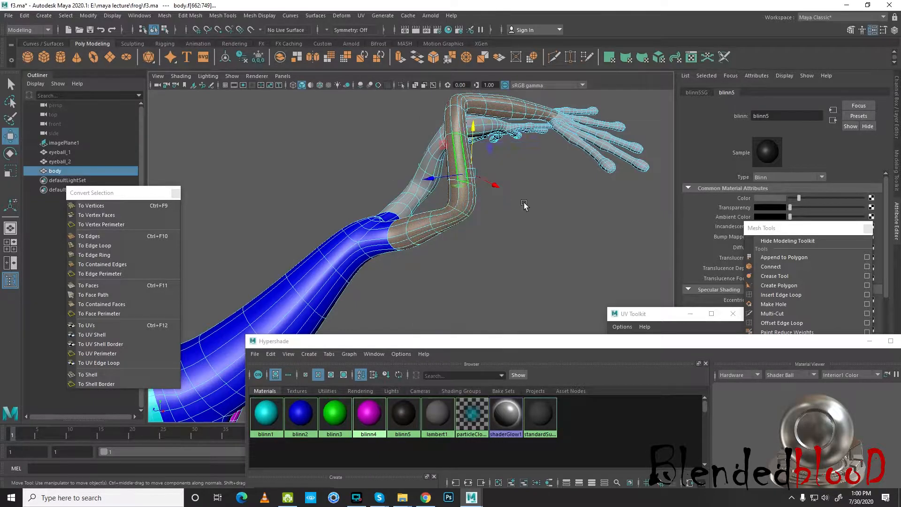
pyautogui.click(519, 196)
# - Select the edge loops around the frog's right hind leg from the thigh past the knee
pyautogui.scroll(-5, 503, 216)
pyautogui.keyDown('alt'); pyautogui.moveTo(503, 215); pyautogui.dragTo(429, 213); pyautogui.keyUp('alt')
pyautogui.click(427, 207)
pyautogui.scroll(5, 446, 196)
pyautogui.scroll(-3, 431, 213)
pyautogui.keyDown('alt'); pyautogui.moveTo(443, 179); pyautogui.dragTo(413, 160); pyautogui.keyUp('alt')
pyautogui.moveTo(413, 157); pyautogui.dragTo(411, 183, button='right')
pyautogui.moveTo(470, 223); pyautogui.dragTo(469, 175, button='right')
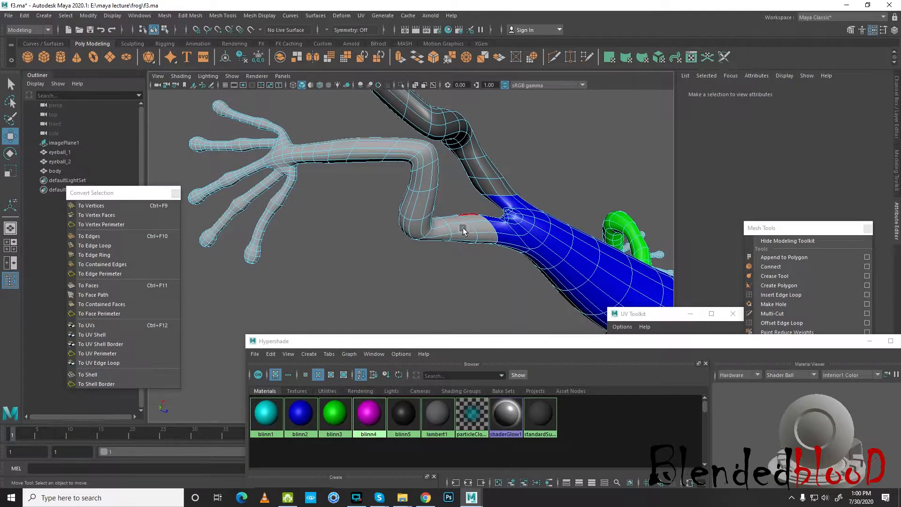
pyautogui.click(472, 227)
pyautogui.keyDown('shift'); pyautogui.doubleClick(427, 231); pyautogui.keyUp('shift')
pyautogui.keyDown('shift'); pyautogui.doubleClick(418, 220); pyautogui.keyUp('shift')
pyautogui.keyDown('shift'); pyautogui.doubleClick(425, 191); pyautogui.keyUp('shift')
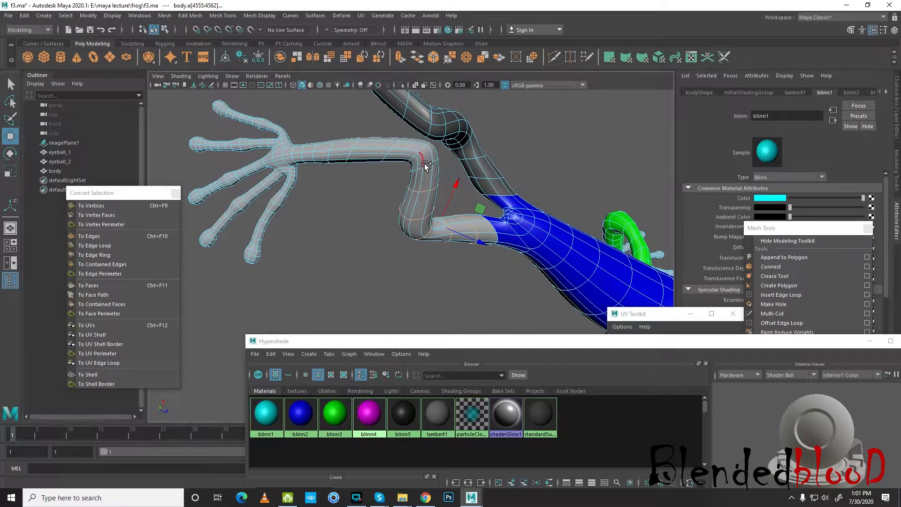
# - Add the remaining edge loops of the right hind leg down to the base of the foot and convert the selection to faces
pyautogui.keyDown('shift'); pyautogui.doubleClick(427, 165); pyautogui.keyUp('shift')
pyautogui.keyDown('shift'); pyautogui.doubleClick(397, 146); pyautogui.keyUp('shift')
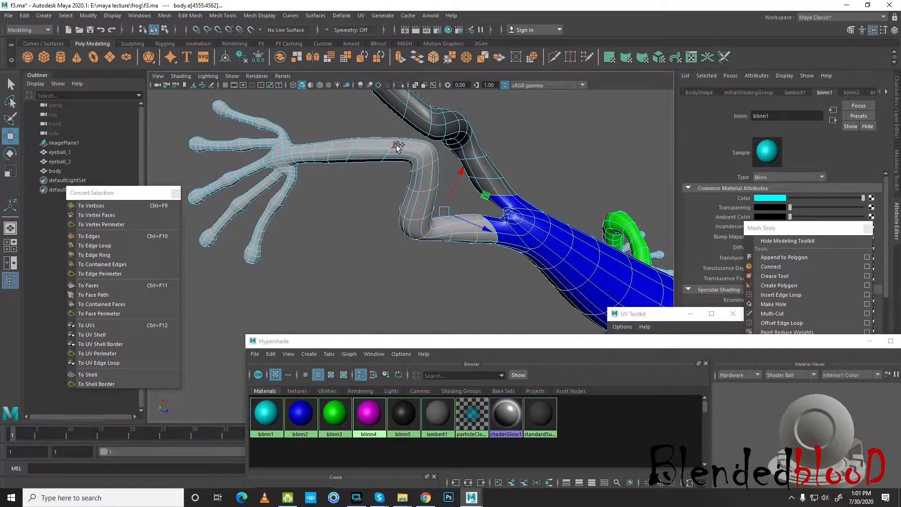
pyautogui.keyDown('shift'); pyautogui.doubleClick(362, 147); pyautogui.keyUp('shift')
pyautogui.keyDown('shift'); pyautogui.doubleClick(332, 148); pyautogui.keyUp('shift')
pyautogui.keyDown('alt'); pyautogui.moveTo(323, 174); pyautogui.dragTo(432, 217, button='middle'); pyautogui.keyUp('alt')
pyautogui.scroll(5, 433, 217)
pyautogui.keyDown('shift'); pyautogui.doubleClick(471, 117); pyautogui.keyUp('shift')
pyautogui.keyDown('shift'); pyautogui.doubleClick(431, 116); pyautogui.keyUp('shift')
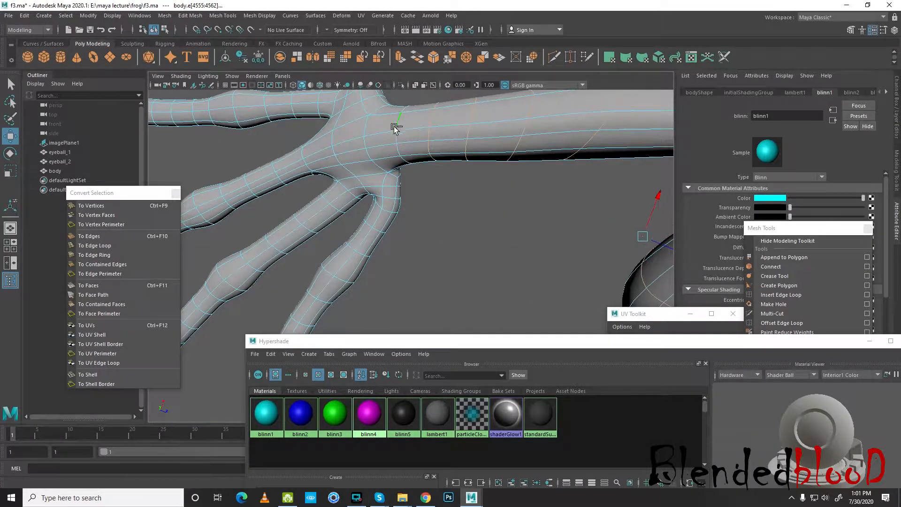
pyautogui.click(108, 286)
# - Assign a new Blinn material to the selected right hind leg faces
pyautogui.scroll(-8, 474, 233)
pyautogui.keyDown('alt'); pyautogui.moveTo(474, 232); pyautogui.dragTo(474, 185); pyautogui.keyUp('alt')
pyautogui.moveTo(474, 185); pyautogui.dragTo(477, 426, button='right')
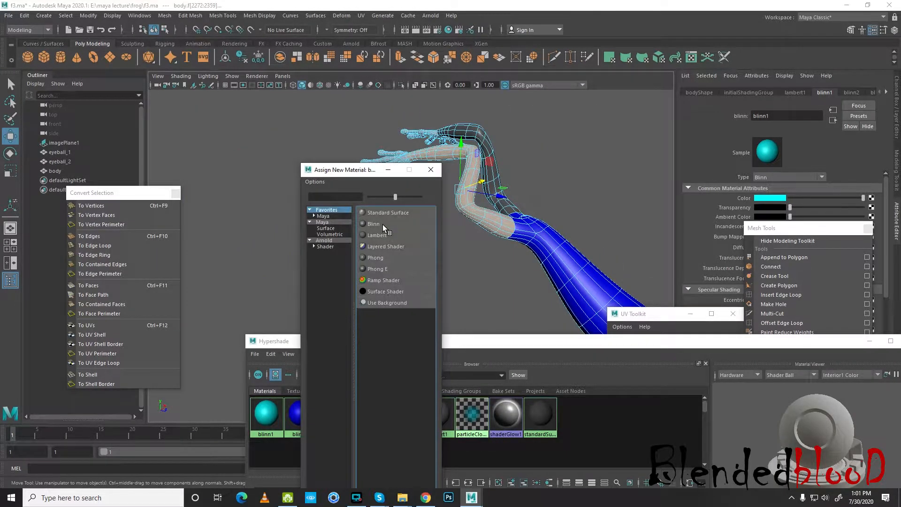
pyautogui.click(382, 224)
# - Set the right hind leg material's color to yellow, and return to object mode with nothing selected
pyautogui.click(772, 199)
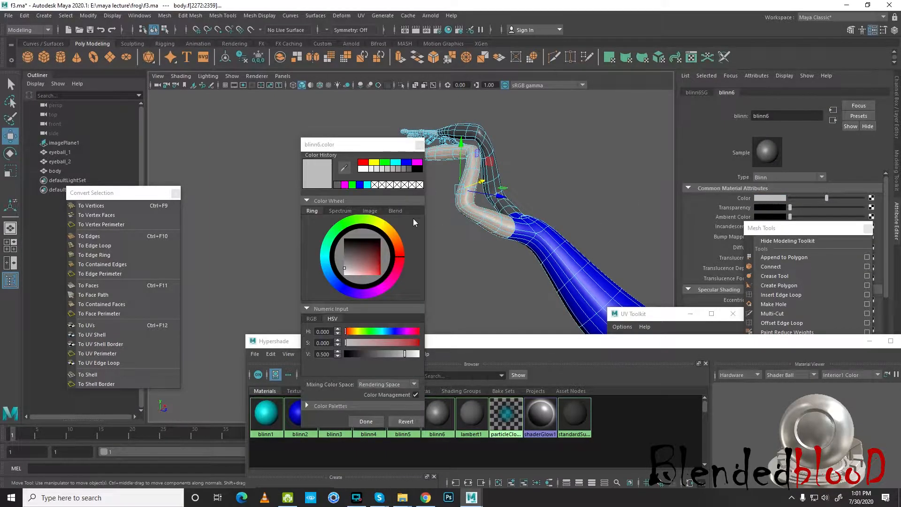
pyautogui.click(381, 228)
pyautogui.moveTo(373, 266); pyautogui.dragTo(392, 288)
pyautogui.click(371, 421)
pyautogui.moveTo(479, 193); pyautogui.dragTo(530, 175, button='right')
pyautogui.click(540, 170)
# - Select the frog body and switch it to face selection at the foot of the green front leg
pyautogui.scroll(-5, 542, 225)
pyautogui.keyDown('alt'); pyautogui.moveTo(538, 243); pyautogui.dragTo(405, 226); pyautogui.keyUp('alt')
pyautogui.keyDown('alt'); pyautogui.moveTo(385, 274); pyautogui.dragTo(464, 231, button='middle'); pyautogui.keyUp('alt')
pyautogui.scroll(5, 465, 231)
pyautogui.keyDown('alt'); pyautogui.moveTo(465, 232); pyautogui.dragTo(506, 259); pyautogui.keyUp('alt')
pyautogui.scroll(5, 506, 259)
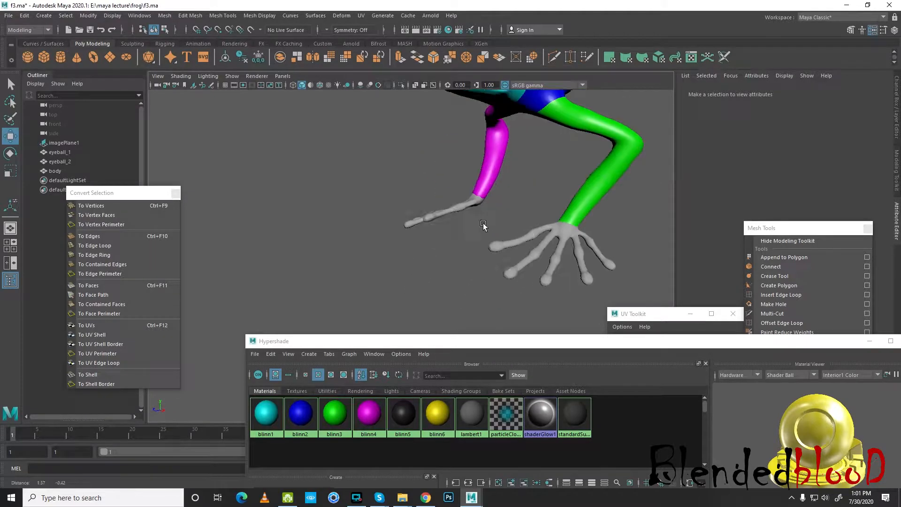
pyautogui.keyDown('alt'); pyautogui.moveTo(522, 233); pyautogui.dragTo(413, 216, button='middle'); pyautogui.keyUp('alt')
pyautogui.scroll(5, 412, 215)
pyautogui.keyDown('alt'); pyautogui.moveTo(407, 175); pyautogui.dragTo(462, 208, button='middle'); pyautogui.keyUp('alt')
pyautogui.click(459, 177)
pyautogui.keyDown('alt'); pyautogui.moveTo(458, 177); pyautogui.dragTo(508, 221); pyautogui.keyUp('alt')
pyautogui.keyDown('alt'); pyautogui.moveTo(509, 221); pyautogui.dragTo(447, 185, button='middle'); pyautogui.keyUp('alt')
pyautogui.moveTo(441, 160); pyautogui.dragTo(441, 185, button='right')
# - Try to lasso-select the left front foot's faces in the side view
pyautogui.scroll(-5, 443, 186)
pyautogui.press('space')
pyautogui.press('space')
pyautogui.scroll(6, 382, 214)
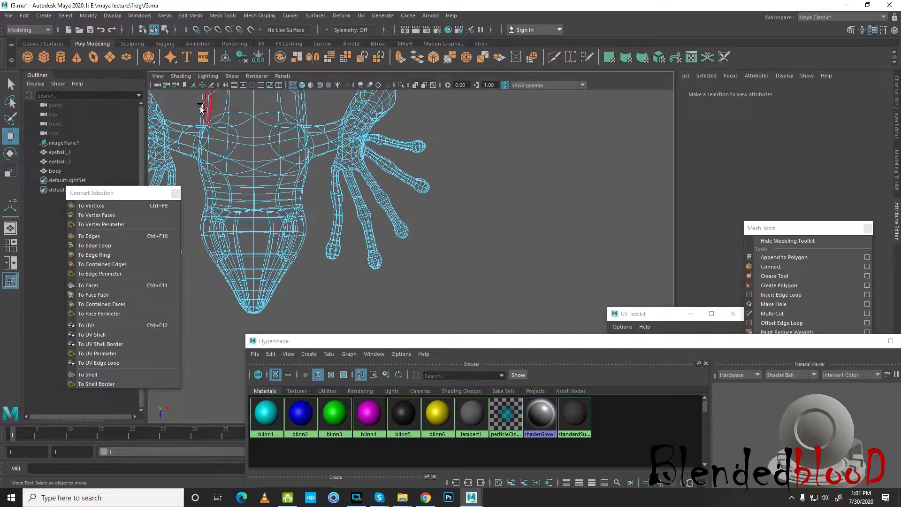
pyautogui.click(13, 104)
pyautogui.press('space')
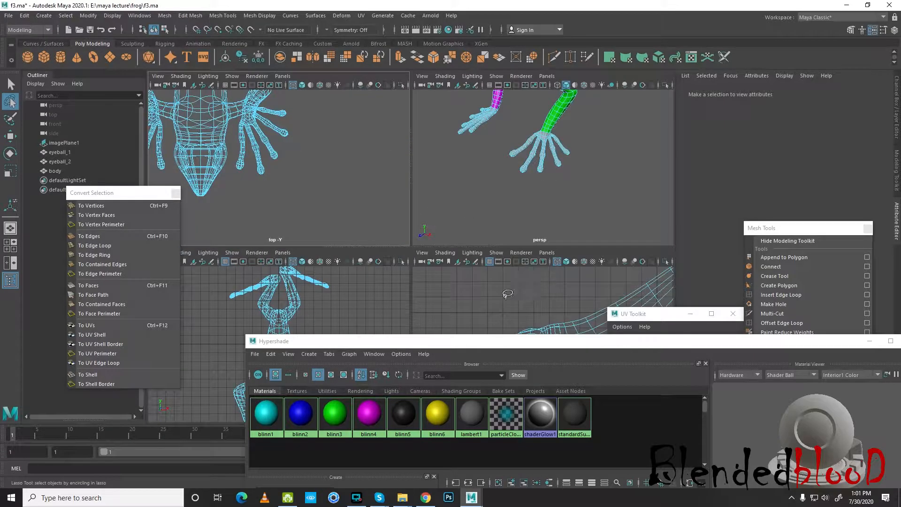
pyautogui.moveTo(464, 347); pyautogui.dragTo(453, 441)
pyautogui.keyDown('alt'); pyautogui.moveTo(531, 339); pyautogui.dragTo(442, 188, button='middle'); pyautogui.keyUp('alt')
pyautogui.keyDown('alt'); pyautogui.moveTo(545, 379); pyautogui.dragTo(492, 357, button='middle'); pyautogui.keyUp('alt')
pyautogui.keyDown('alt'); pyautogui.moveTo(487, 354); pyautogui.dragTo(610, 388, button='middle'); pyautogui.keyUp('alt')
pyautogui.keyDown('alt'); pyautogui.moveTo(563, 370); pyautogui.dragTo(558, 364, button='middle'); pyautogui.keyUp('alt')
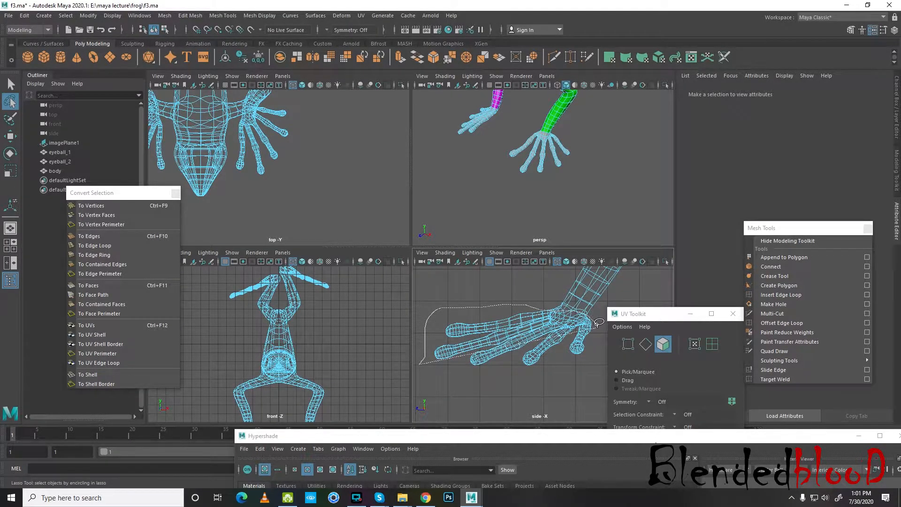
pyautogui.moveTo(599, 322); pyautogui.dragTo(516, 368)
# - Add the unselected faces across the top of the left front foot's wrist to the selection
pyautogui.press('space')
pyautogui.scroll(6, 488, 226)
pyautogui.keyDown('alt'); pyautogui.moveTo(477, 176); pyautogui.dragTo(491, 296, button='middle'); pyautogui.keyUp('alt')
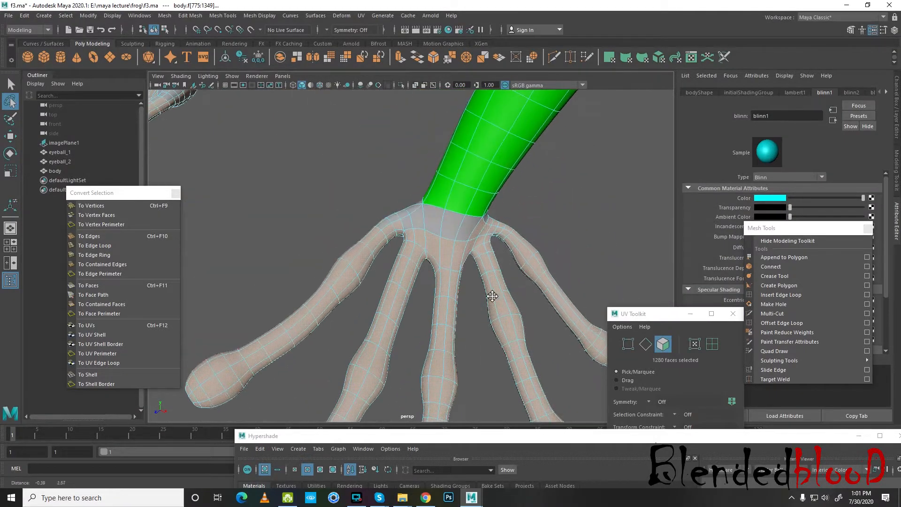
pyautogui.press('w')
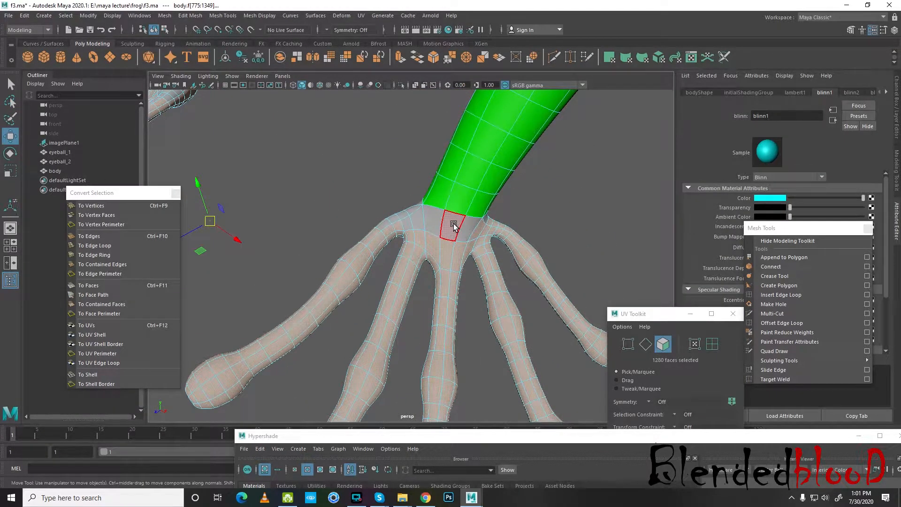
pyautogui.keyDown('shift'); pyautogui.click(454, 226); pyautogui.keyUp('shift')
pyautogui.keyDown('shift'); pyautogui.click(471, 230); pyautogui.keyUp('shift')
pyautogui.keyDown('shift'); pyautogui.click(426, 220); pyautogui.keyUp('shift')
pyautogui.keyDown('shift'); pyautogui.click(416, 219); pyautogui.keyUp('shift')
pyautogui.keyDown('shift'); pyautogui.click(407, 224); pyautogui.keyUp('shift')
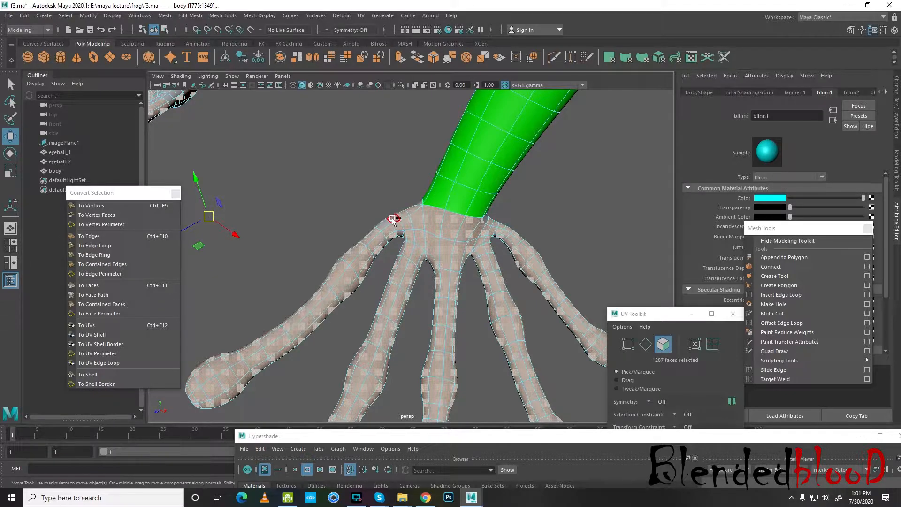
# - Add more wrist faces of the left front foot from another side, and clear the whole face selection
pyautogui.keyDown('alt'); pyautogui.moveTo(555, 250); pyautogui.dragTo(357, 233); pyautogui.keyUp('alt')
pyautogui.keyDown('alt'); pyautogui.moveTo(486, 241); pyautogui.dragTo(348, 284); pyautogui.keyUp('alt')
pyautogui.keyDown('shift'); pyautogui.click(275, 249); pyautogui.keyUp('shift')
pyautogui.keyDown('shift'); pyautogui.click(351, 270); pyautogui.keyUp('shift')
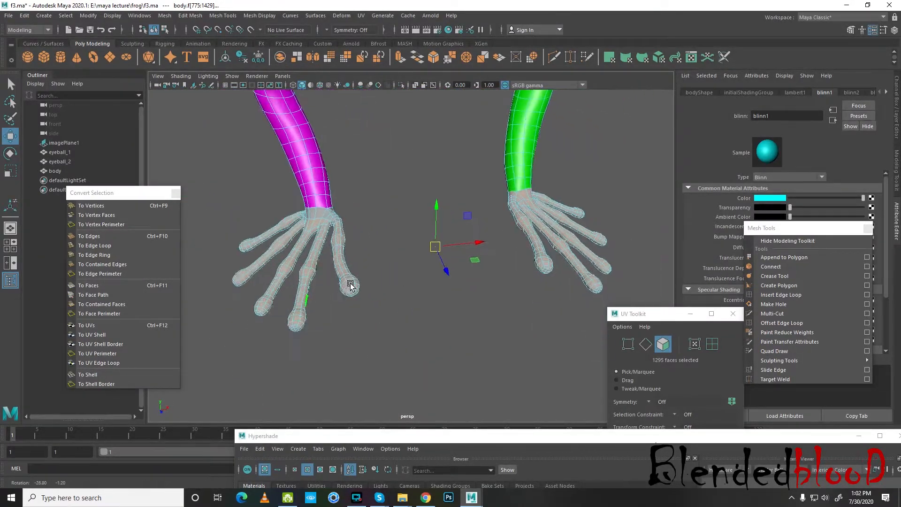
pyautogui.scroll(2, 348, 284)
pyautogui.moveTo(437, 352); pyautogui.dragTo(394, 272)
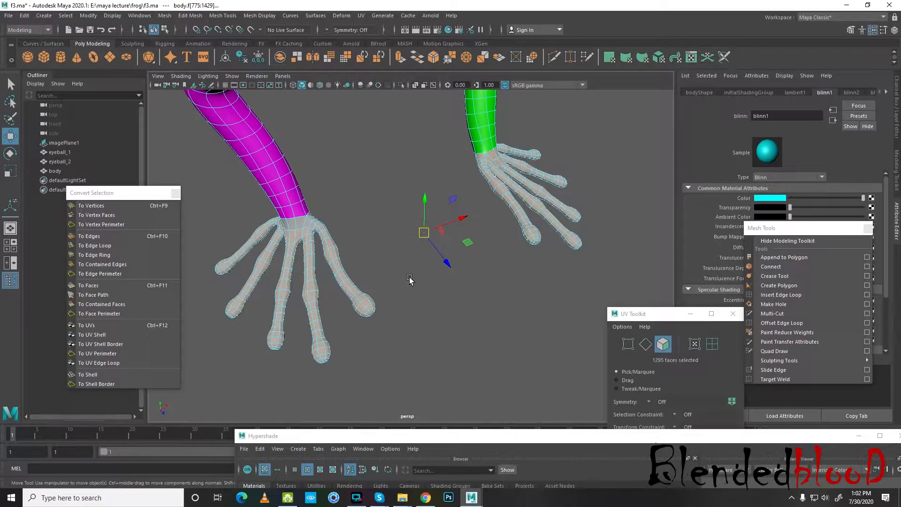
pyautogui.click(448, 295)
# - Lasso-select the toe and palm faces of the left front foot alone in the perspective view
pyautogui.keyDown('alt'); pyautogui.moveTo(448, 295); pyautogui.dragTo(369, 255); pyautogui.keyUp('alt')
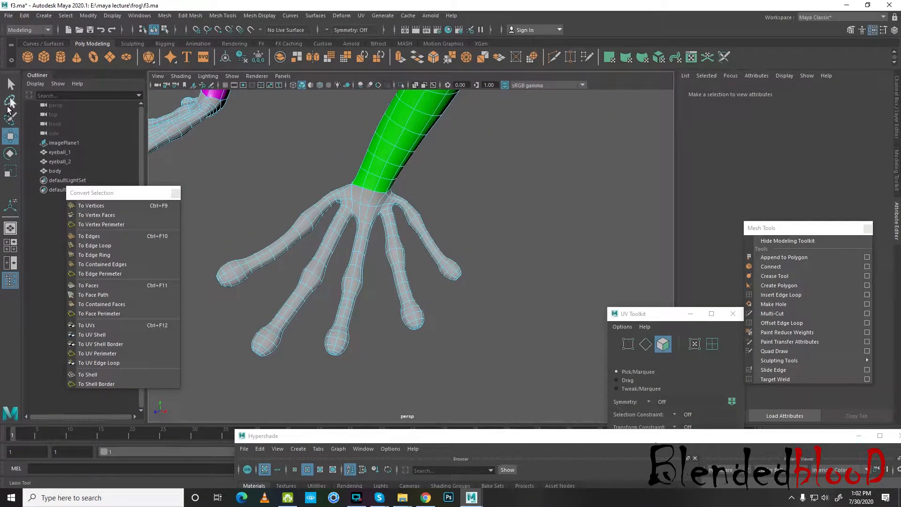
pyautogui.click(9, 105)
pyautogui.keyDown('alt'); pyautogui.moveTo(425, 220); pyautogui.dragTo(463, 187, button='middle'); pyautogui.keyUp('alt')
pyautogui.keyDown('alt'); pyautogui.moveTo(462, 187); pyautogui.dragTo(490, 255); pyautogui.keyUp('alt')
pyautogui.moveTo(242, 331)
pyautogui.mouseDown()
pyautogui.moveTo(303, 164)
pyautogui.moveTo(353, 164)
pyautogui.moveTo(418, 177)
pyautogui.moveTo(540, 347)
pyautogui.moveTo(253, 347)
pyautogui.mouseUp()
pyautogui.press('w')
pyautogui.scroll(3, 417, 165)
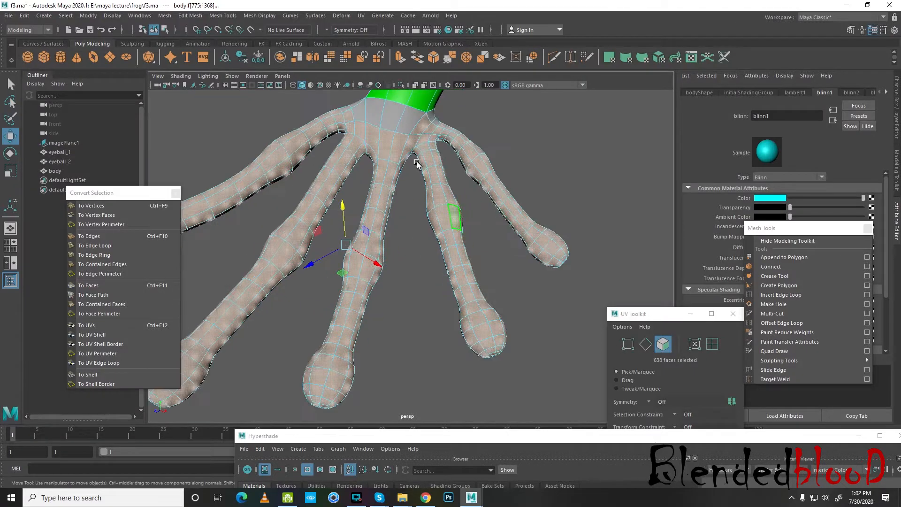
# - Add the faces on the top and side of the left front foot's wrist, up to the green leg
pyautogui.scroll(-5, 417, 165)
pyautogui.scroll(6, 469, 237)
pyautogui.moveTo(493, 207)
pyautogui.keyDown('shift'); pyautogui.mouseDown()
pyautogui.moveTo(376, 199)
pyautogui.moveTo(359, 186)
pyautogui.mouseUp(); pyautogui.keyUp('shift')
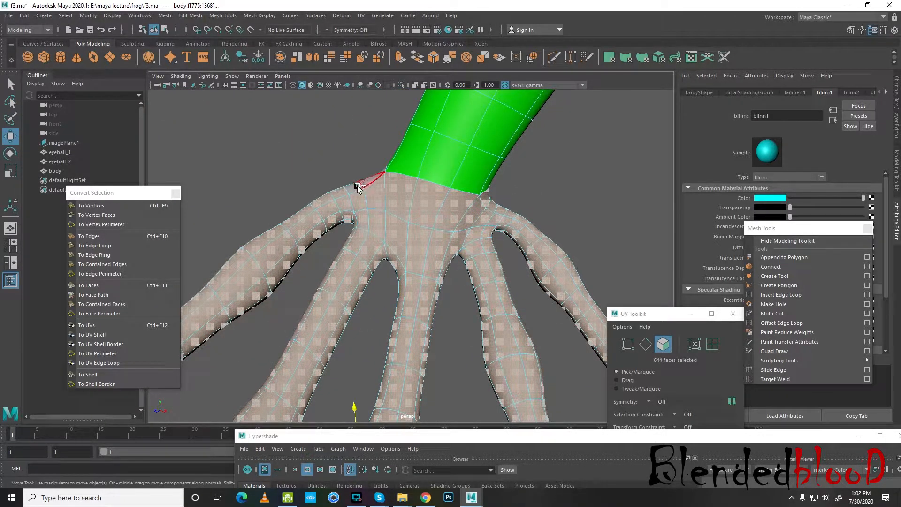
pyautogui.keyDown('alt'); pyautogui.moveTo(405, 212); pyautogui.dragTo(474, 246); pyautogui.keyUp('alt')
pyautogui.scroll(-5, 470, 248)
pyautogui.keyDown('alt'); pyautogui.moveTo(420, 272); pyautogui.dragTo(453, 195); pyautogui.keyUp('alt')
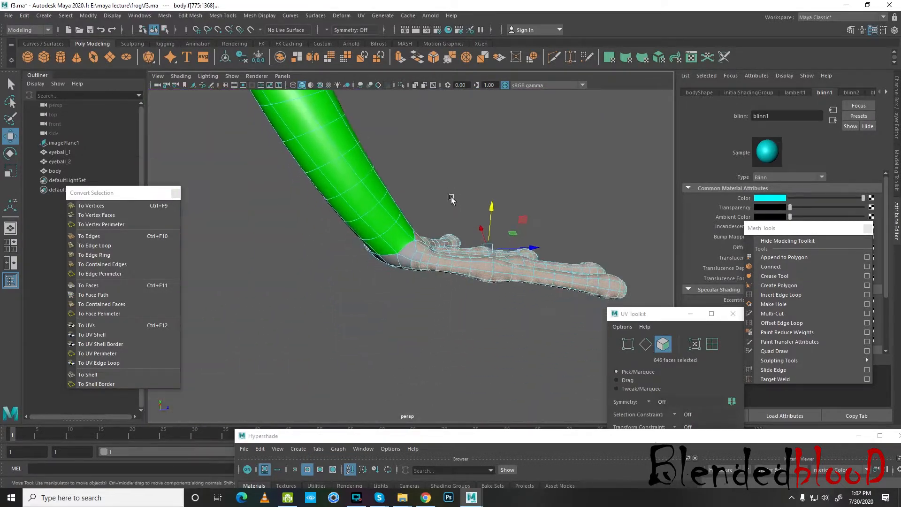
pyautogui.scroll(3, 446, 206)
pyautogui.keyDown('shift'); pyautogui.click(409, 265); pyautogui.keyUp('shift')
# - Add the wrist faces on the underside of the left front foot and the missed faces on its toes
pyautogui.keyDown('alt'); pyautogui.moveTo(398, 280); pyautogui.dragTo(443, 240); pyautogui.keyUp('alt')
pyautogui.keyDown('shift'); pyautogui.click(491, 171); pyautogui.keyUp('shift')
pyautogui.keyDown('shift'); pyautogui.click(466, 171); pyautogui.keyUp('shift')
pyautogui.keyDown('shift'); pyautogui.click(428, 161); pyautogui.keyUp('shift')
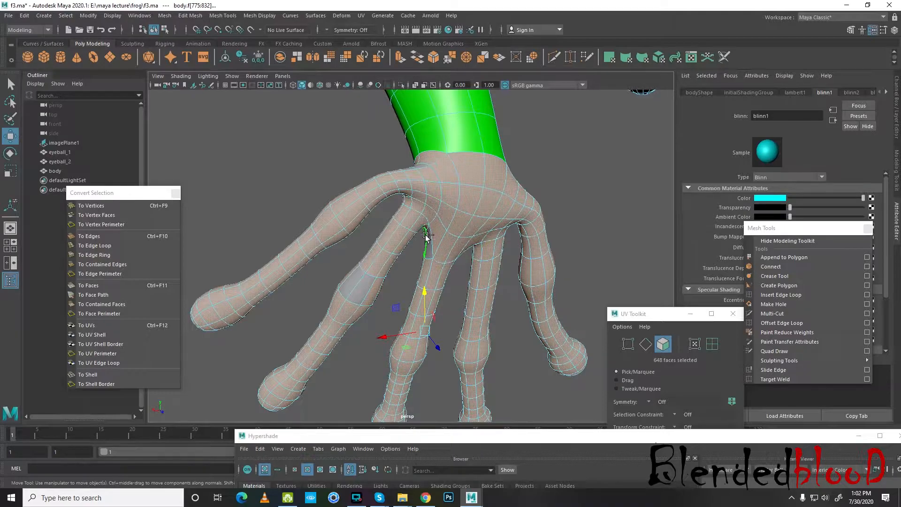
pyautogui.keyDown('shift'); pyautogui.click(354, 288); pyautogui.keyUp('shift')
pyautogui.keyDown('alt'); pyautogui.moveTo(354, 288); pyautogui.dragTo(413, 244); pyautogui.keyUp('alt')
pyautogui.keyDown('shift'); pyautogui.click(453, 264); pyautogui.keyUp('shift')
pyautogui.keyDown('shift'); pyautogui.click(430, 257); pyautogui.keyUp('shift')
# - Assign a new Blinn material in dark olive yellow to the left front foot faces, and return to object mode with nothing selected
pyautogui.moveTo(412, 239); pyautogui.dragTo(409, 479, button='right')
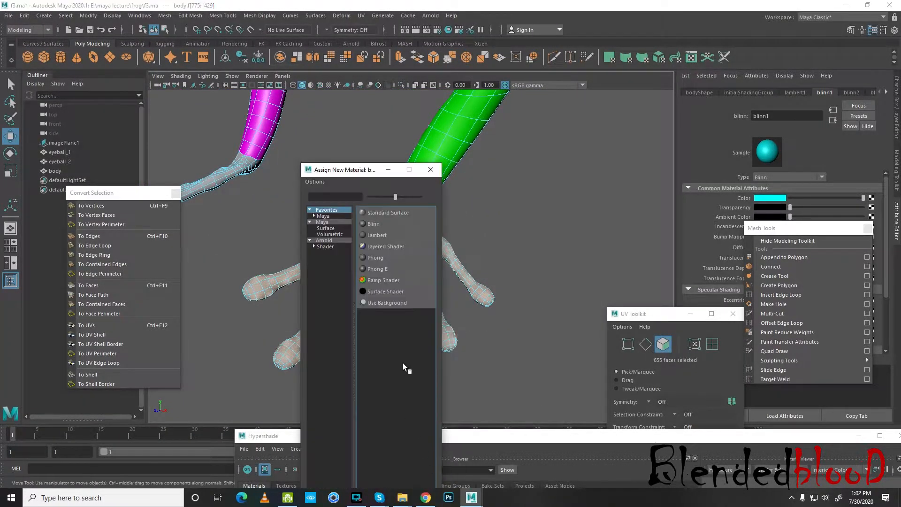
pyautogui.click(374, 224)
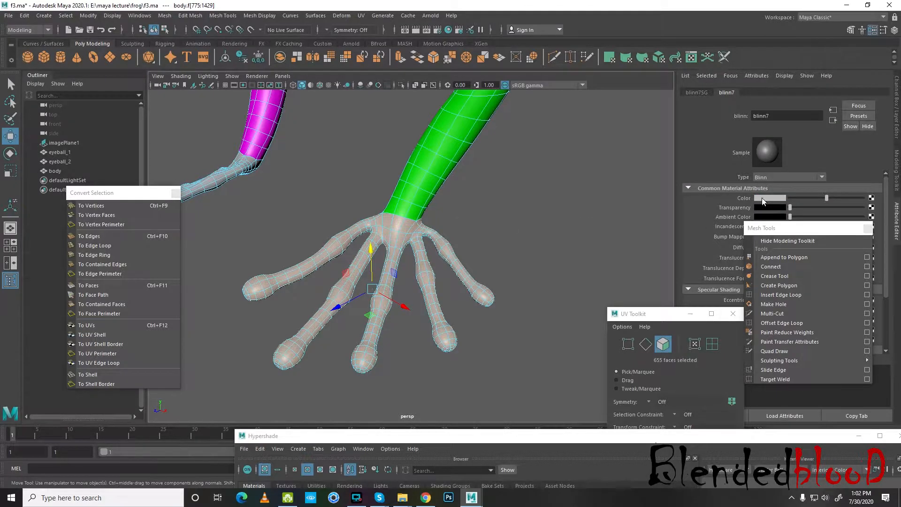
pyautogui.click(763, 199)
pyautogui.click(737, 174)
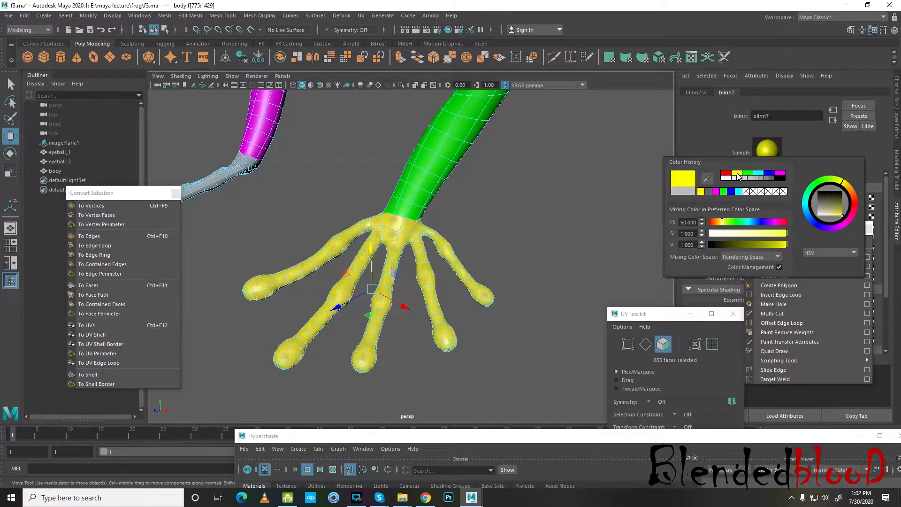
pyautogui.click(769, 199)
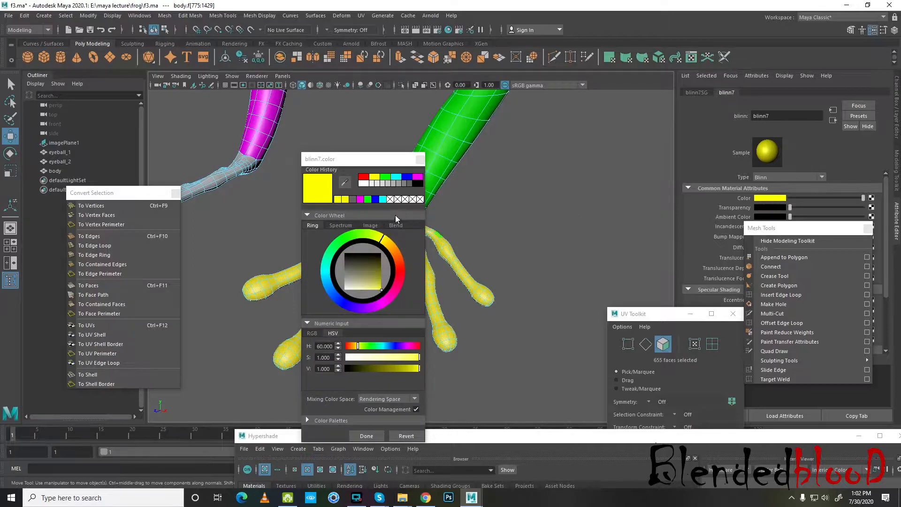
pyautogui.moveTo(374, 269); pyautogui.dragTo(385, 264)
pyautogui.click(374, 437)
pyautogui.moveTo(391, 232); pyautogui.dragTo(432, 223, button='right')
pyautogui.click(498, 231)
# - Select the frog body and switch it to face selection at the foot of the magenta front leg
pyautogui.scroll(-8, 499, 232)
pyautogui.keyDown('alt'); pyautogui.moveTo(489, 250); pyautogui.dragTo(457, 260); pyautogui.keyUp('alt')
pyautogui.keyDown('alt'); pyautogui.moveTo(308, 276); pyautogui.dragTo(430, 288); pyautogui.keyUp('alt')
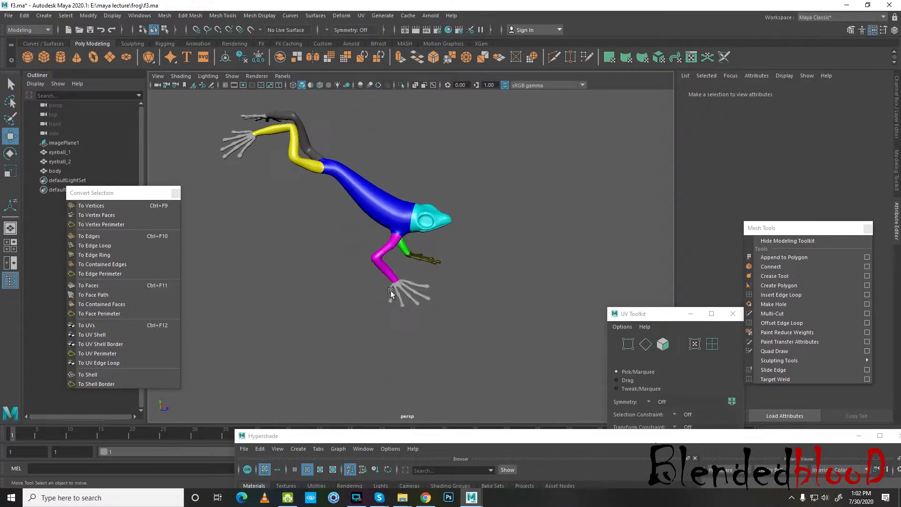
pyautogui.scroll(8, 364, 299)
pyautogui.click(384, 346)
pyautogui.keyDown('alt'); pyautogui.moveTo(384, 344); pyautogui.dragTo(390, 218, button='middle'); pyautogui.keyUp('alt')
pyautogui.moveTo(399, 209); pyautogui.dragTo(403, 231, button='right')
# - Lasso-select the toe and palm faces of the right front foot
pyautogui.keyDown('alt'); pyautogui.moveTo(490, 276); pyautogui.dragTo(370, 284); pyautogui.keyUp('alt')
pyautogui.scroll(3, 368, 284)
pyautogui.keyDown('alt'); pyautogui.moveTo(368, 285); pyautogui.dragTo(394, 265, button='middle'); pyautogui.keyUp('alt')
pyautogui.keyDown('alt'); pyautogui.moveTo(394, 265); pyautogui.dragTo(402, 256); pyautogui.keyUp('alt')
pyautogui.keyDown('alt'); pyautogui.moveTo(444, 186); pyautogui.dragTo(422, 239, button='middle'); pyautogui.keyUp('alt')
pyautogui.scroll(5, 432, 194)
pyautogui.scroll(-3, 422, 196)
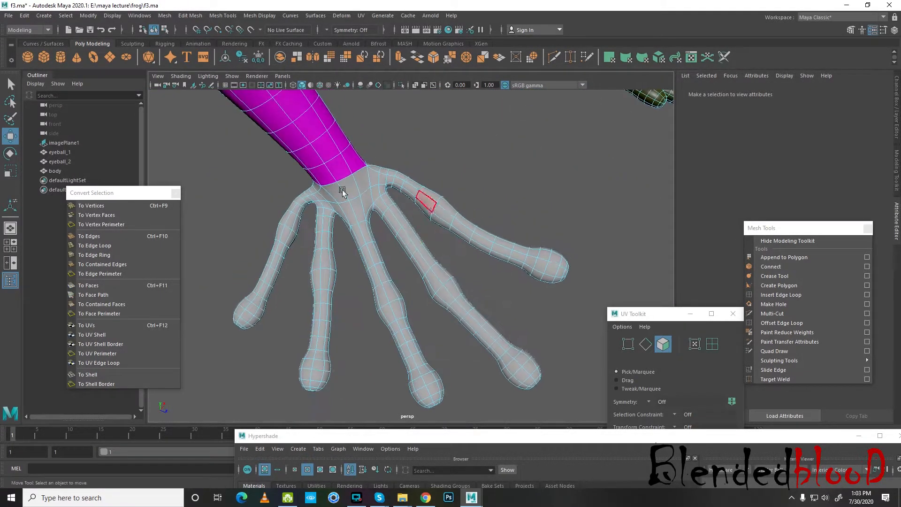
pyautogui.click(10, 101)
pyautogui.scroll(-2, 374, 246)
pyautogui.moveTo(579, 315)
pyautogui.mouseDown()
pyautogui.moveTo(474, 190)
pyautogui.moveTo(395, 180)
pyautogui.moveTo(328, 208)
pyautogui.moveTo(357, 413)
pyautogui.moveTo(390, 408)
pyautogui.mouseUp()
# - Add the faces across the top of the right front foot's wrist, up to the magenta leg
pyautogui.keyDown('alt'); pyautogui.moveTo(330, 197); pyautogui.dragTo(409, 257, button='middle'); pyautogui.keyUp('alt')
pyautogui.keyDown('alt'); pyautogui.moveTo(409, 257); pyautogui.dragTo(460, 242, button='right'); pyautogui.keyUp('alt')
pyautogui.keyDown('shift'); pyautogui.click(495, 220); pyautogui.keyUp('shift')
pyautogui.keyDown('shift'); pyautogui.click(465, 242); pyautogui.keyUp('shift')
pyautogui.keyDown('shift'); pyautogui.click(424, 245); pyautogui.keyUp('shift')
pyautogui.keyDown('shift'); pyautogui.click(392, 252); pyautogui.keyUp('shift')
pyautogui.keyDown('shift'); pyautogui.click(381, 253); pyautogui.keyUp('shift')
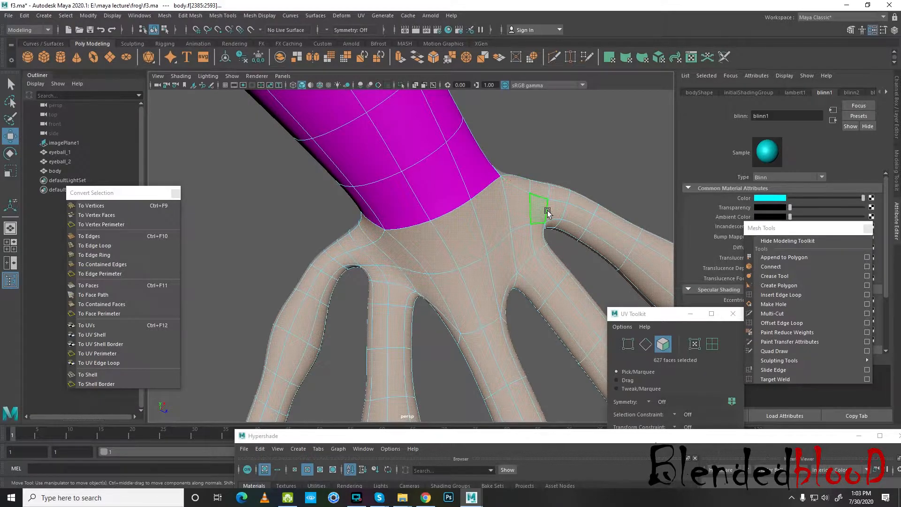
# - Add the wrist faces on the underside of the right front foot to the selection
pyautogui.keyDown('alt'); pyautogui.moveTo(543, 209); pyautogui.dragTo(454, 233); pyautogui.keyUp('alt')
pyautogui.press('f')
pyautogui.keyDown('alt'); pyautogui.moveTo(538, 245); pyautogui.dragTo(475, 220); pyautogui.keyUp('alt')
pyautogui.scroll(4, 515, 259)
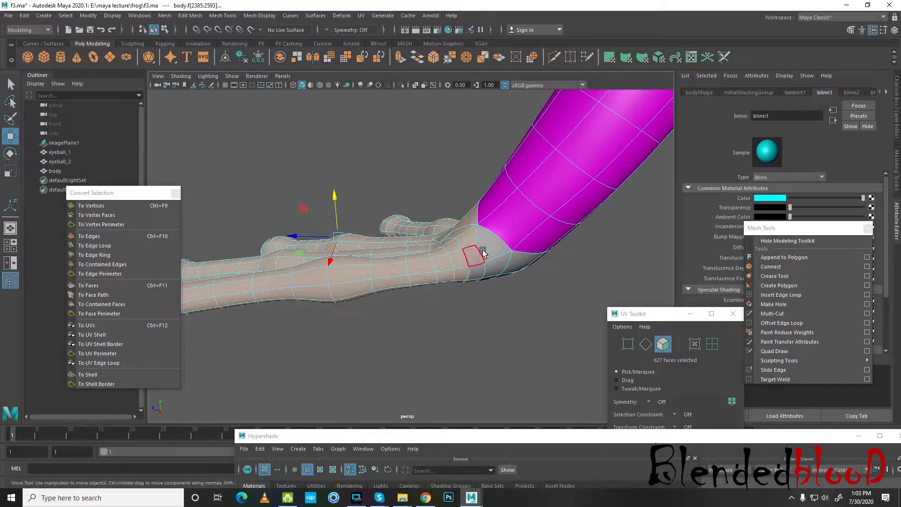
pyautogui.keyDown('alt'); pyautogui.moveTo(546, 272); pyautogui.dragTo(393, 152); pyautogui.keyUp('alt')
pyautogui.keyDown('shift'); pyautogui.click(383, 162); pyautogui.keyUp('shift')
pyautogui.keyDown('shift'); pyautogui.click(362, 161); pyautogui.keyUp('shift')
pyautogui.keyDown('shift'); pyautogui.click(344, 160); pyautogui.keyUp('shift')
pyautogui.scroll(2, 407, 164)
pyautogui.keyDown('alt'); pyautogui.moveTo(407, 164); pyautogui.dragTo(401, 212, button='middle'); pyautogui.keyUp('alt')
pyautogui.keyDown('shift'); pyautogui.click(394, 169); pyautogui.keyUp('shift')
pyautogui.keyDown('shift'); pyautogui.click(408, 147); pyautogui.keyUp('shift')
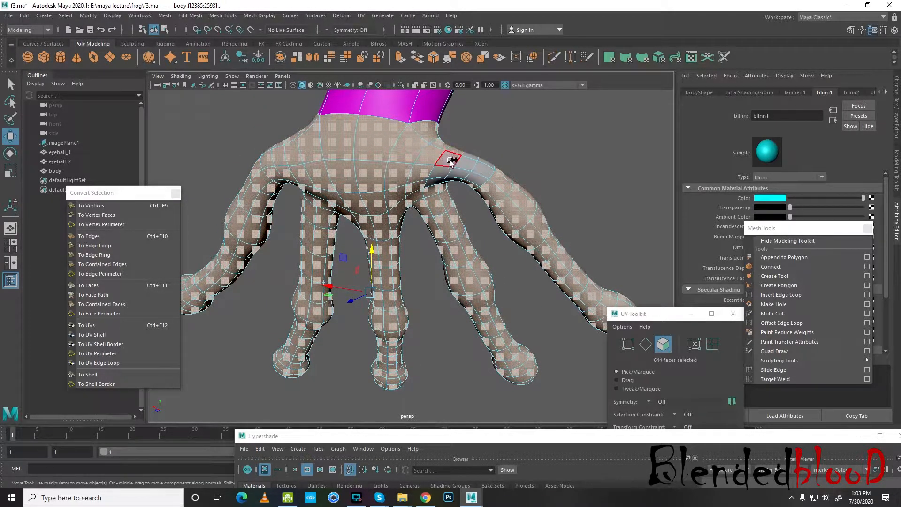
# - Add the missed faces around the base of the right front foot's outer toe to the selection
pyautogui.keyDown('shift'); pyautogui.click(436, 182); pyautogui.keyUp('shift')
pyautogui.keyDown('shift'); pyautogui.click(454, 180); pyautogui.keyUp('shift')
pyautogui.keyDown('alt'); pyautogui.moveTo(473, 176); pyautogui.dragTo(482, 180); pyautogui.keyUp('alt')
pyautogui.scroll(2, 483, 182)
pyautogui.keyDown('alt'); pyautogui.moveTo(482, 181); pyautogui.dragTo(436, 215, button='middle'); pyautogui.keyUp('alt')
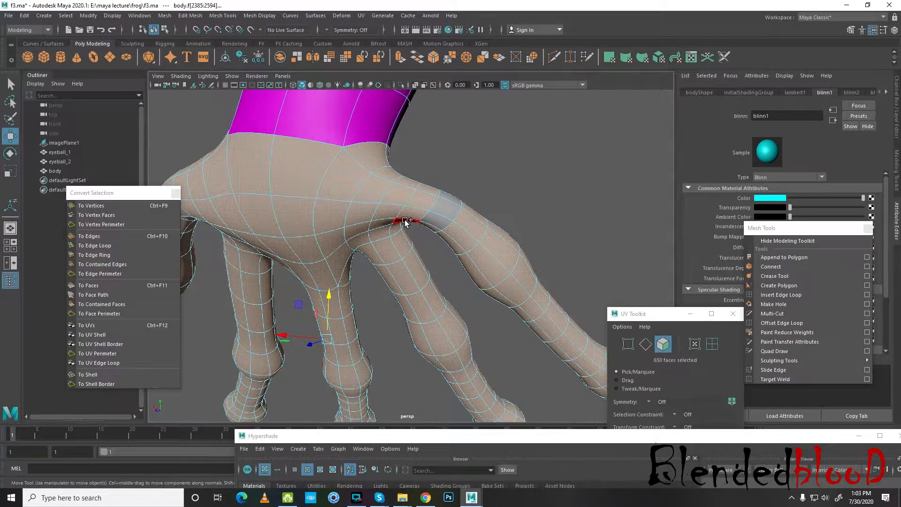
pyautogui.keyDown('shift'); pyautogui.click(449, 218); pyautogui.keyUp('shift')
pyautogui.keyDown('shift'); pyautogui.click(450, 197); pyautogui.keyUp('shift')
pyautogui.keyDown('alt'); pyautogui.moveTo(450, 196); pyautogui.dragTo(441, 251); pyautogui.keyUp('alt')
pyautogui.scroll(2, 349, 274)
pyautogui.keyDown('shift'); pyautogui.click(331, 267); pyautogui.keyUp('shift')
# - Assign a new Blinn material in light gray to the right front foot faces, and return to object mode with nothing selected
pyautogui.scroll(-3, 332, 268)
pyautogui.moveTo(441, 252); pyautogui.dragTo(443, 476, button='right')
pyautogui.click(373, 224)
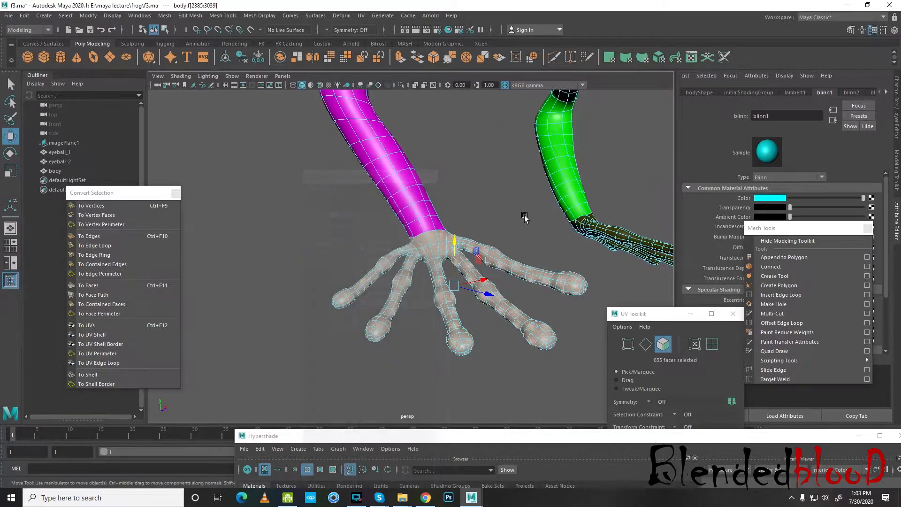
pyautogui.click(770, 198)
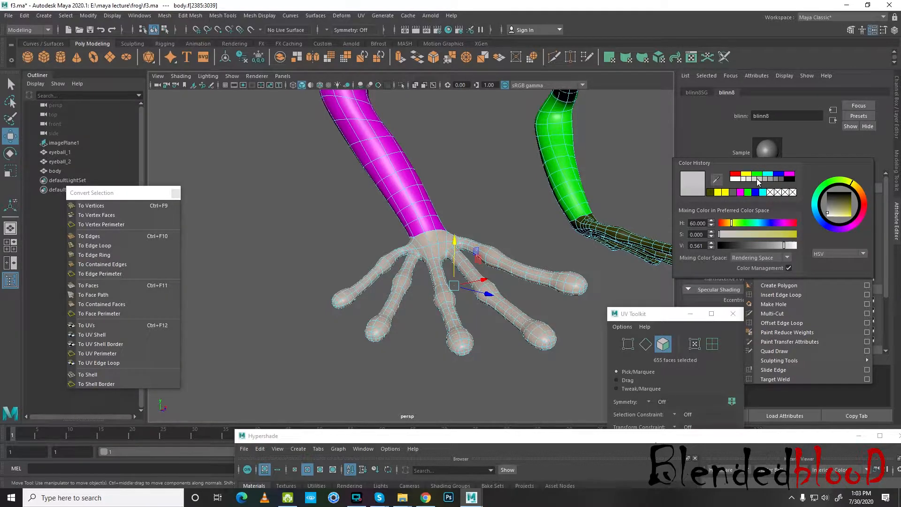
pyautogui.moveTo(773, 249); pyautogui.dragTo(784, 248)
pyautogui.moveTo(453, 240); pyautogui.dragTo(494, 221, button='right')
pyautogui.click(493, 214)
# - Select the whole frog body and delete all construction history in the scene
pyautogui.scroll(-8, 493, 214)
pyautogui.keyDown('alt'); pyautogui.moveTo(503, 164); pyautogui.dragTo(412, 248); pyautogui.keyUp('alt')
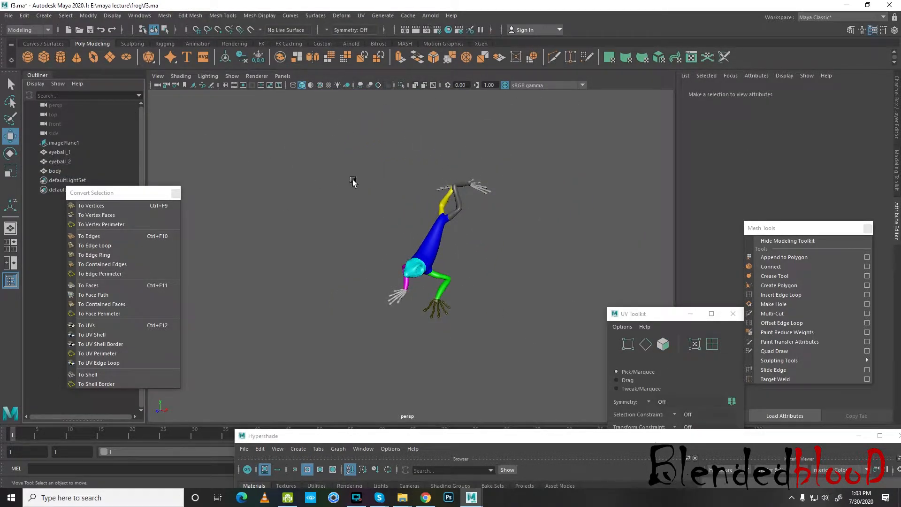
pyautogui.moveTo(368, 197); pyautogui.dragTo(549, 358)
pyautogui.click(24, 17)
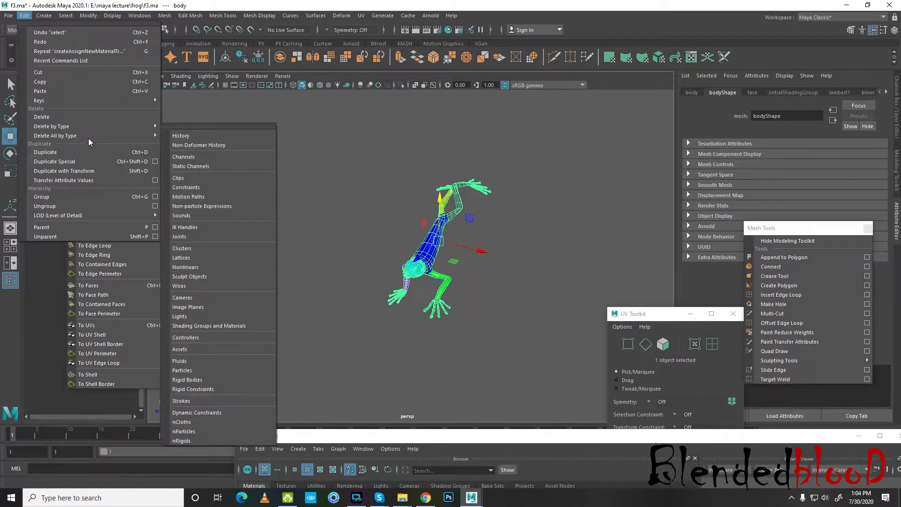
pyautogui.moveTo(150, 140)
pyautogui.click(183, 136)
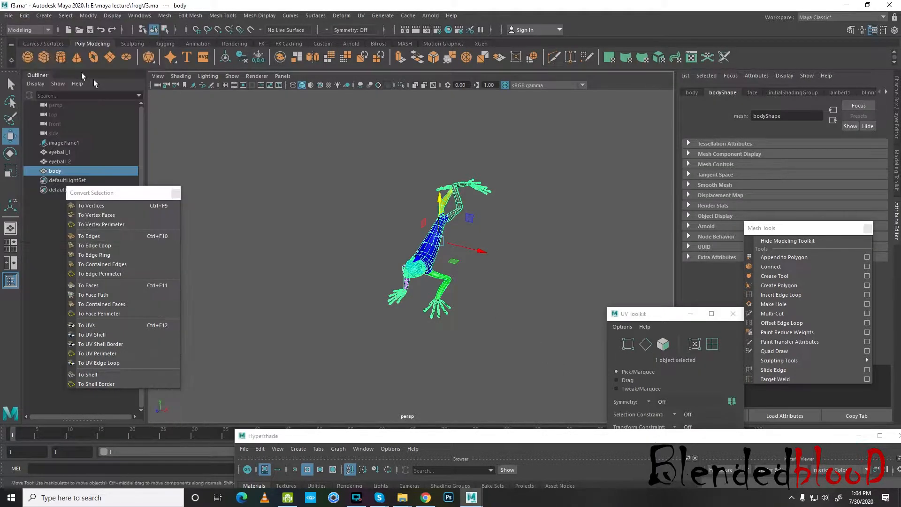
# - Save the scene as f2.ma in the frog folder, replacing the existing file
pyautogui.click(8, 15)
pyautogui.click(29, 61)
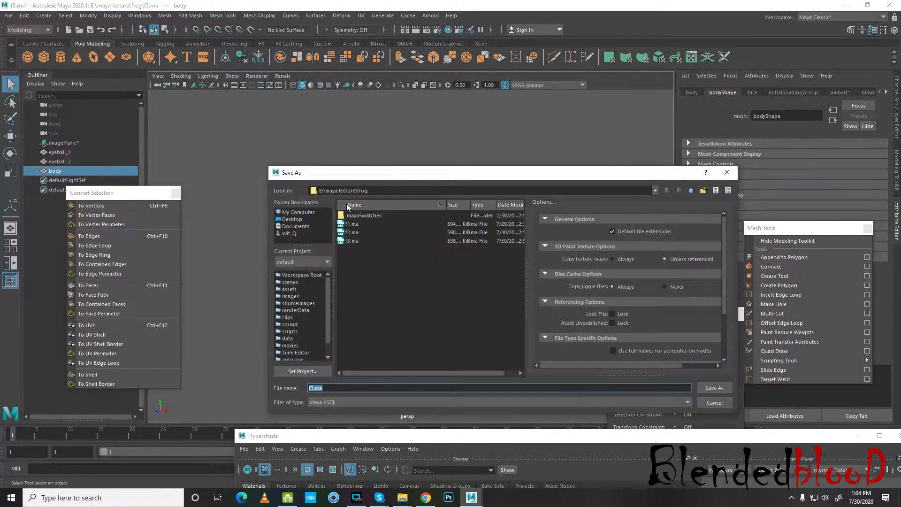
pyautogui.doubleClick(356, 234)
pyautogui.click(481, 307)
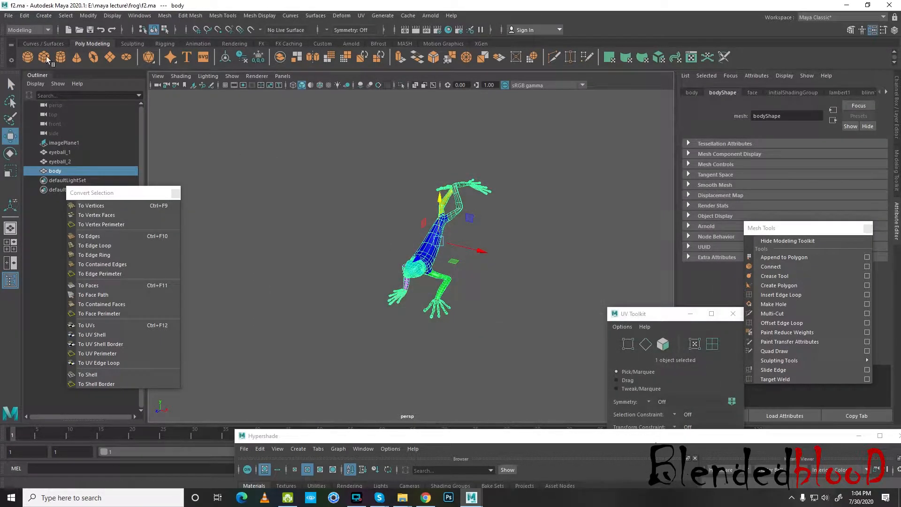
# - Save the scene as f3.ma in the frog folder, replacing the existing file
pyautogui.click(8, 15)
pyautogui.click(41, 61)
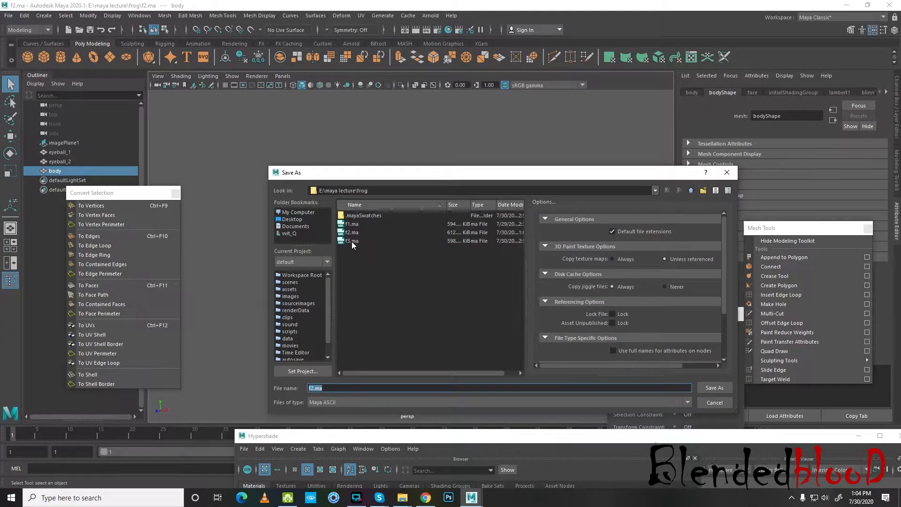
pyautogui.doubleClick(351, 241)
pyautogui.click(483, 306)
pyautogui.press('w')
pyautogui.scroll(5, 547, 310)
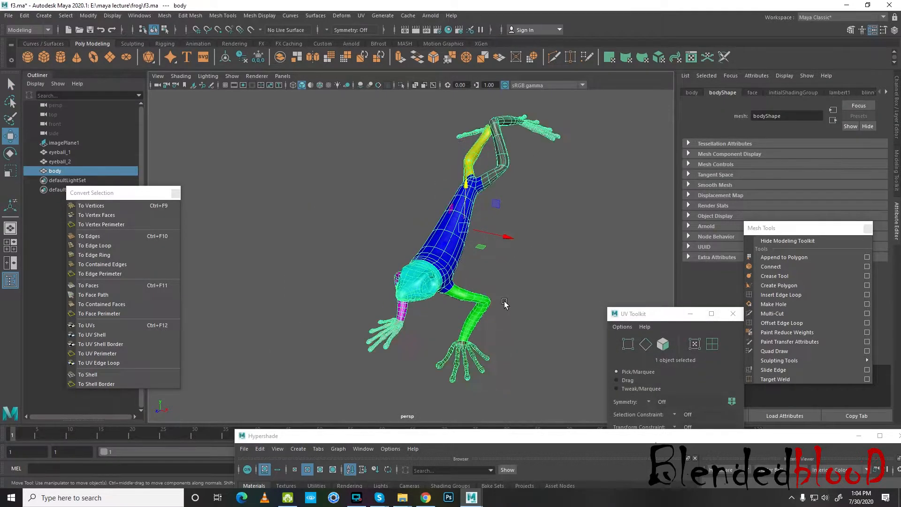
# - Deselect the frog body and switch its mesh to face selection around the hind foot of the dark gray leg
pyautogui.click(547, 309)
pyautogui.keyDown('alt'); pyautogui.moveTo(547, 309); pyautogui.dragTo(449, 216); pyautogui.keyUp('alt')
pyautogui.scroll(-4, 447, 217)
pyautogui.keyDown('alt'); pyautogui.moveTo(526, 282); pyautogui.dragTo(500, 276); pyautogui.keyUp('alt')
pyautogui.keyDown('alt'); pyautogui.moveTo(500, 193); pyautogui.dragTo(471, 299, button='middle'); pyautogui.keyUp('alt')
pyautogui.keyDown('alt'); pyautogui.moveTo(546, 212); pyautogui.dragTo(579, 254); pyautogui.keyUp('alt')
pyautogui.keyDown('alt'); pyautogui.moveTo(579, 254); pyautogui.dragTo(455, 278, button='middle'); pyautogui.keyUp('alt')
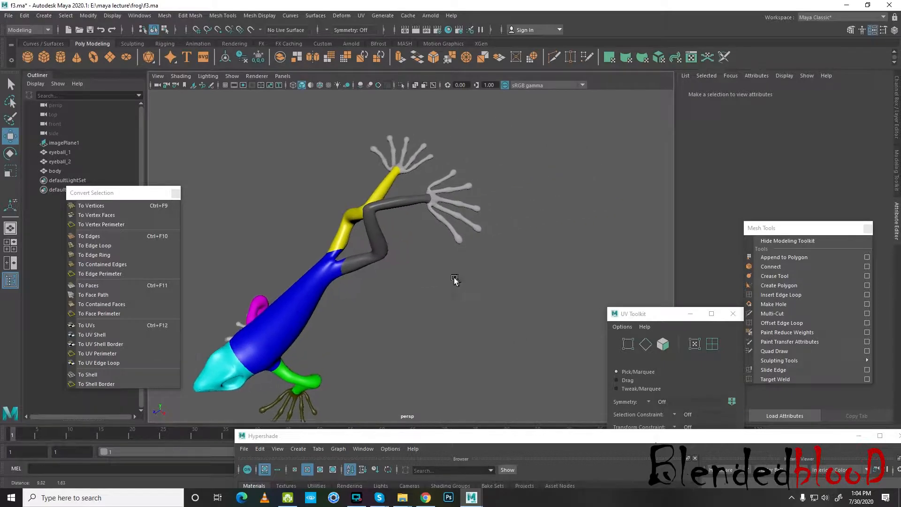
pyautogui.scroll(2, 429, 194)
pyautogui.click(456, 206)
pyautogui.keyDown('alt'); pyautogui.moveTo(459, 207); pyautogui.dragTo(452, 239); pyautogui.keyUp('alt')
pyautogui.scroll(5, 469, 241)
pyautogui.moveTo(428, 221)
pyautogui.mouseDown(button='right')
pyautogui.moveTo(427, 206)
pyautogui.moveTo(426, 220)
pyautogui.mouseUp(button='right')
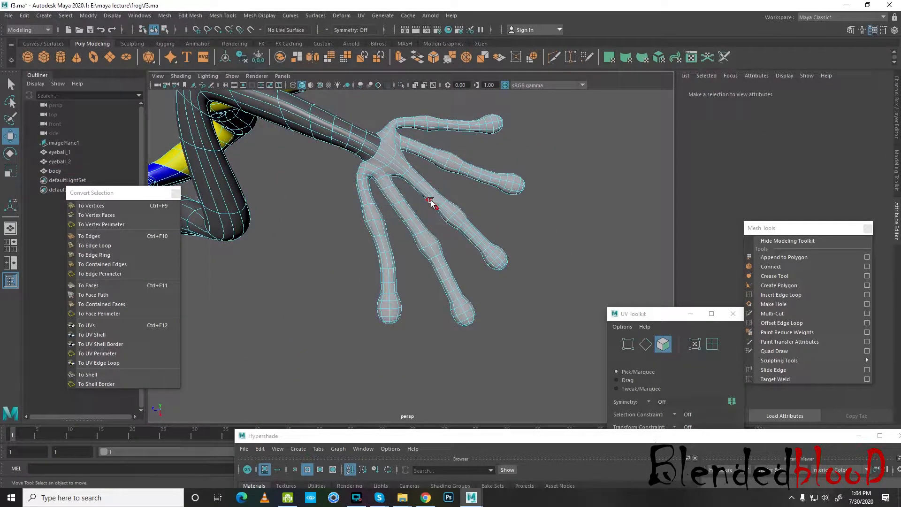
# - Lasso-select the faces of the dark gray leg's hind foot, including all toes, in the top view
pyautogui.click(430, 202)
pyautogui.press('space')
pyautogui.keyDown('alt'); pyautogui.moveTo(316, 155); pyautogui.dragTo(325, 264, button='middle'); pyautogui.keyUp('alt')
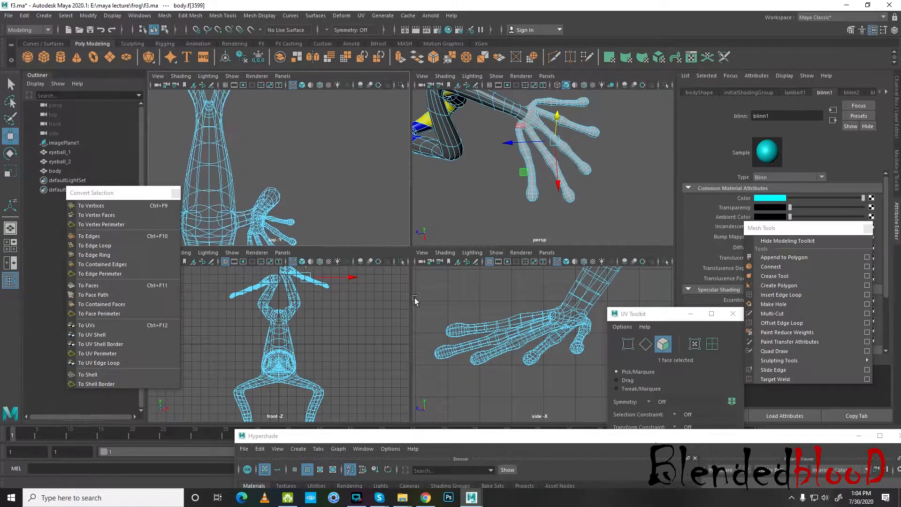
pyautogui.keyDown('alt'); pyautogui.moveTo(313, 162); pyautogui.dragTo(332, 300, button='middle'); pyautogui.keyUp('alt')
pyautogui.keyDown('alt'); pyautogui.moveTo(293, 150); pyautogui.dragTo(315, 193, button='middle'); pyautogui.keyUp('alt')
pyautogui.scroll(3, 291, 173)
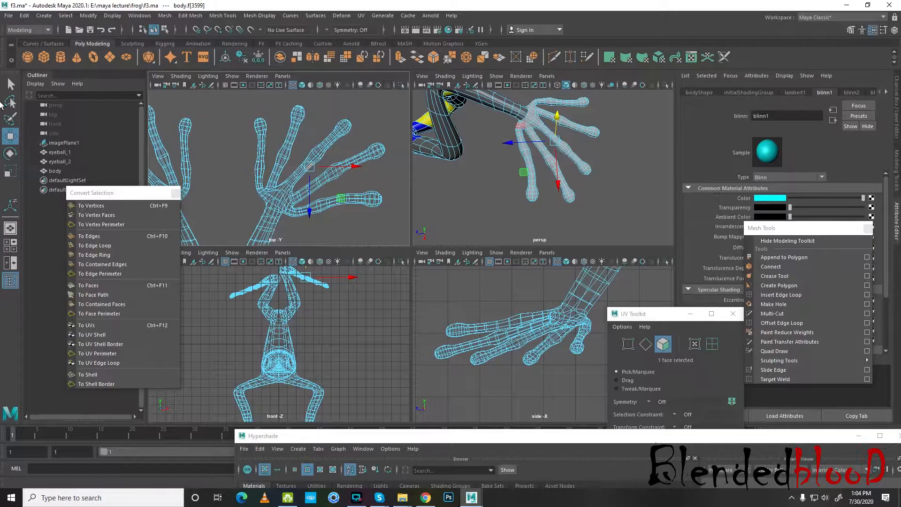
pyautogui.click(11, 101)
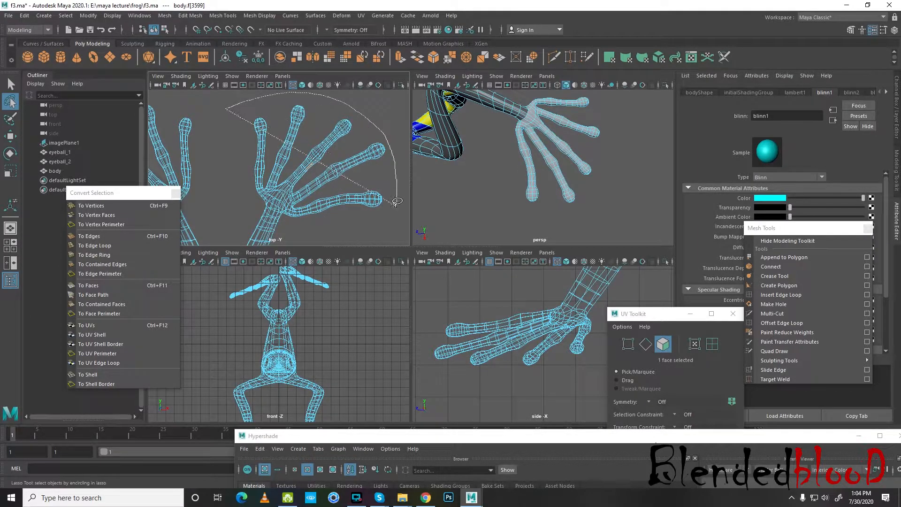
pyautogui.moveTo(262, 193); pyautogui.dragTo(260, 192)
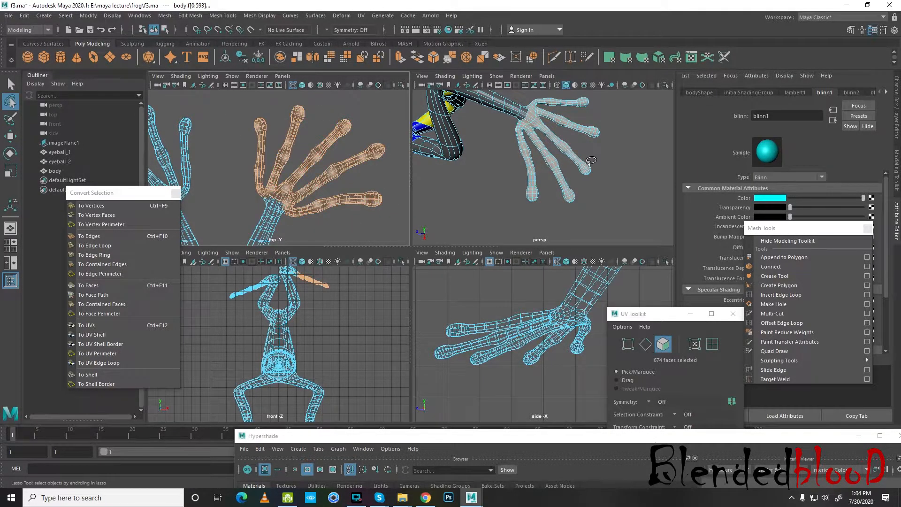
# - Add the missed faces around the ankle of the dark gray leg's foot to the selection, on its upper and lower sides
pyautogui.press('space')
pyautogui.scroll(4, 551, 171)
pyautogui.press('w')
pyautogui.moveTo(418, 141)
pyautogui.keyDown('alt'); pyautogui.mouseDown(button='middle')
pyautogui.moveTo(464, 265)
pyautogui.moveTo(447, 231)
pyautogui.mouseUp(button='middle'); pyautogui.keyUp('alt')
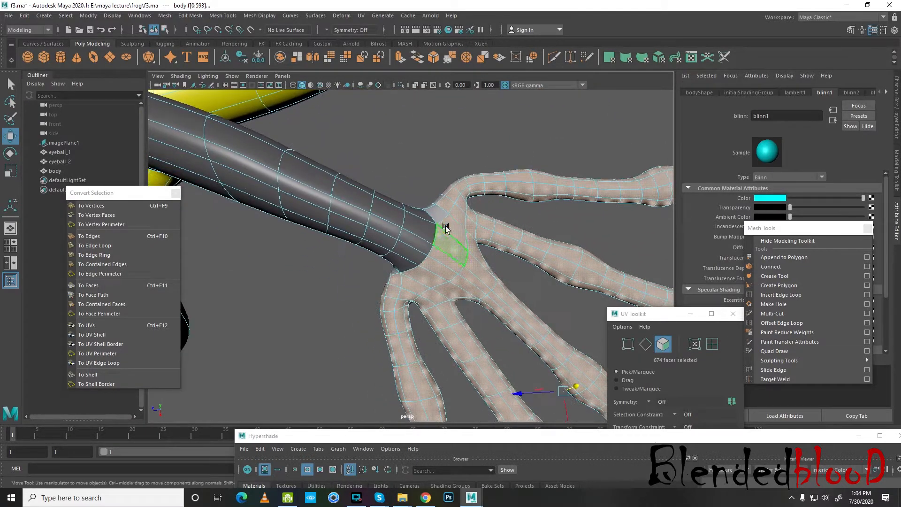
pyautogui.keyDown('shift'); pyautogui.click(458, 234); pyautogui.keyUp('shift')
pyautogui.keyDown('alt'); pyautogui.moveTo(459, 235); pyautogui.dragTo(345, 244); pyautogui.keyUp('alt')
pyautogui.keyDown('alt'); pyautogui.moveTo(345, 244); pyautogui.dragTo(399, 421, button='middle'); pyautogui.keyUp('alt')
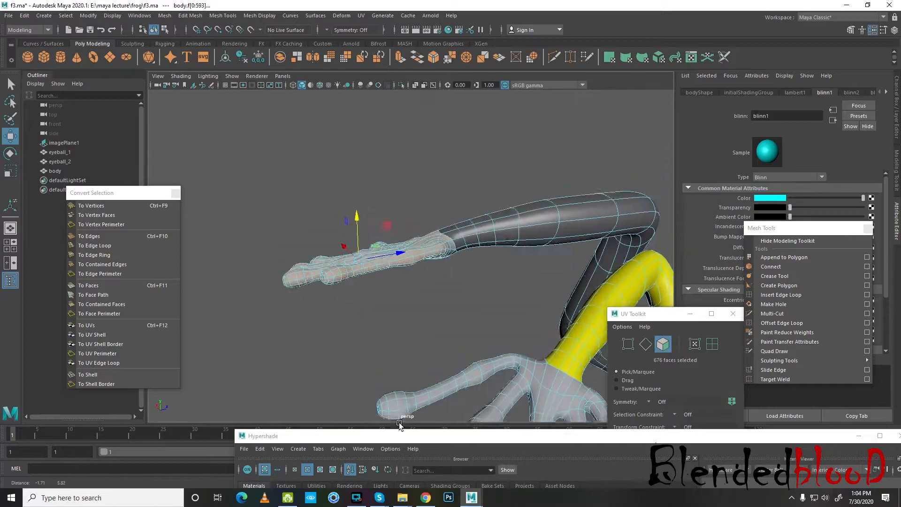
pyautogui.scroll(5, 471, 266)
pyautogui.keyDown('alt'); pyautogui.moveTo(562, 246); pyautogui.dragTo(405, 264, button='middle'); pyautogui.keyUp('alt')
pyautogui.keyDown('alt'); pyautogui.moveTo(406, 264); pyautogui.dragTo(377, 243); pyautogui.keyUp('alt')
pyautogui.keyDown('shift'); pyautogui.click(344, 291); pyautogui.keyUp('shift')
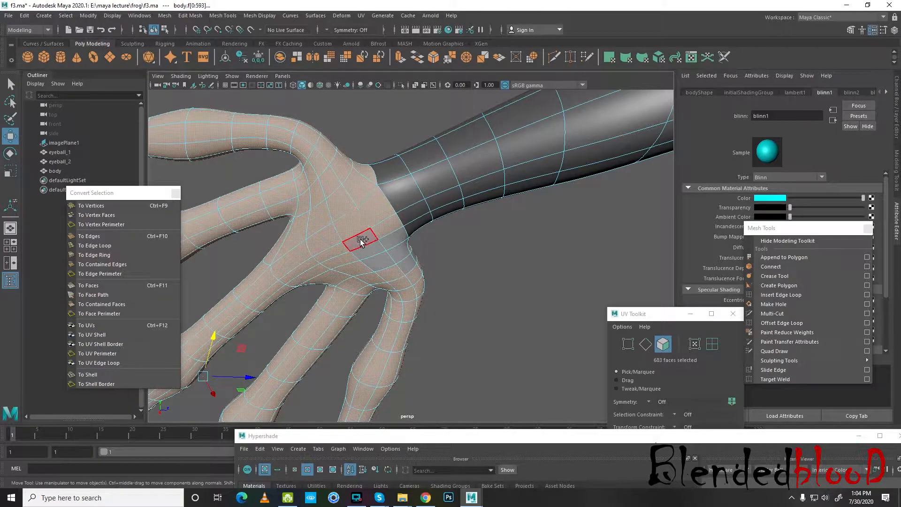
pyautogui.keyDown('shift'); pyautogui.click(405, 264); pyautogui.keyUp('shift')
pyautogui.keyDown('alt'); pyautogui.moveTo(404, 264); pyautogui.dragTo(440, 280); pyautogui.keyUp('alt')
pyautogui.keyDown('shift'); pyautogui.click(427, 240); pyautogui.keyUp('shift')
pyautogui.keyDown('alt'); pyautogui.moveTo(426, 240); pyautogui.dragTo(462, 273); pyautogui.keyUp('alt')
# - Assign a new Blinn material to the selected hind foot faces and set its color to hot pink
pyautogui.moveTo(462, 273); pyautogui.dragTo(467, 478, button='right')
pyautogui.click(378, 225)
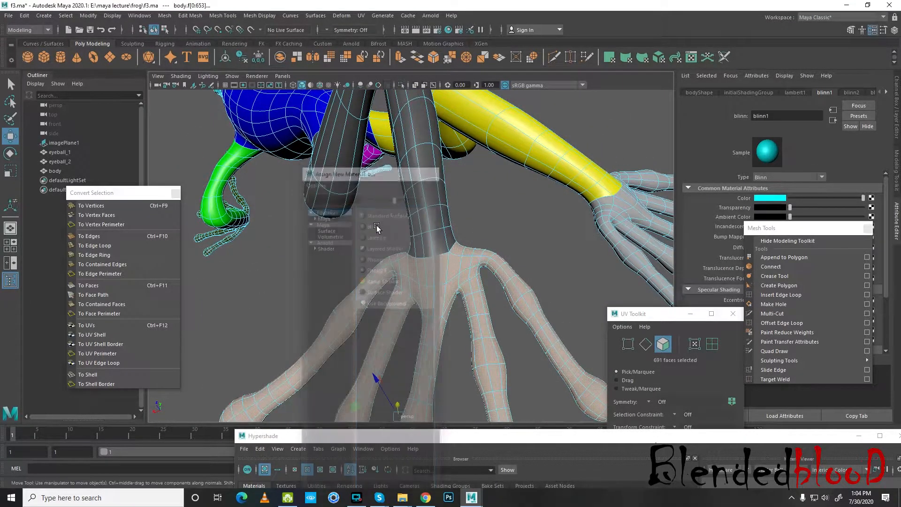
pyautogui.click(779, 198)
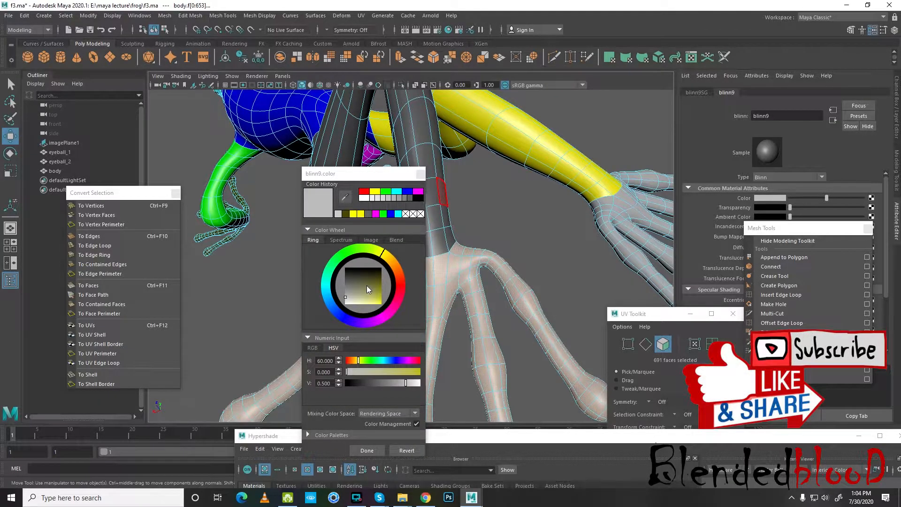
pyautogui.click(404, 299)
pyautogui.click(382, 304)
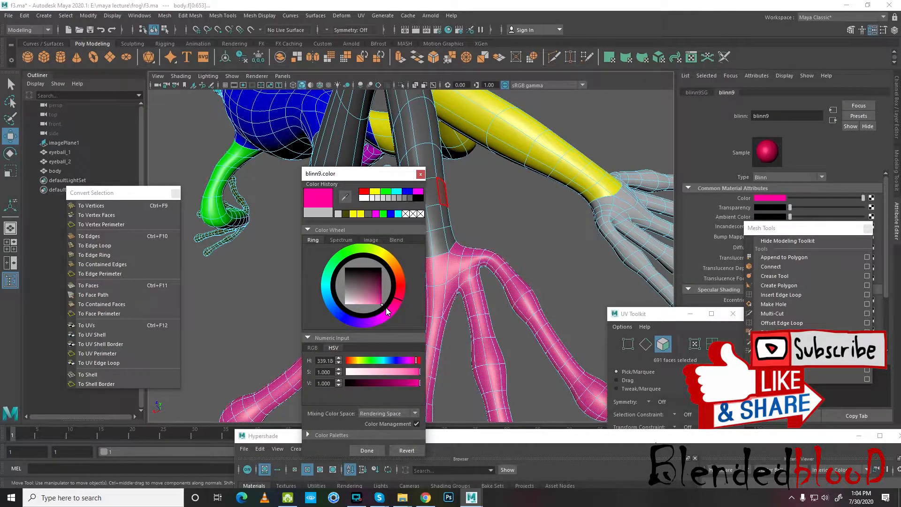
# - Change the hind foot material's color to bright blue, hue about 223, and return to object mode with nothing selected
pyautogui.scroll(4, 540, 233)
pyautogui.moveTo(364, 177); pyautogui.dragTo(599, 235)
pyautogui.keyDown('alt'); pyautogui.moveTo(439, 232); pyautogui.dragTo(400, 249); pyautogui.keyUp('alt')
pyautogui.click(606, 379)
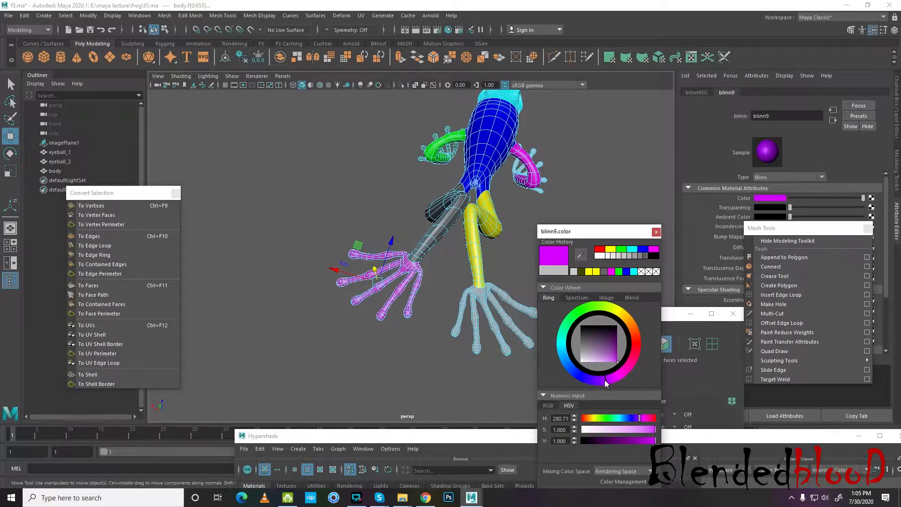
pyautogui.moveTo(593, 381); pyautogui.dragTo(565, 376)
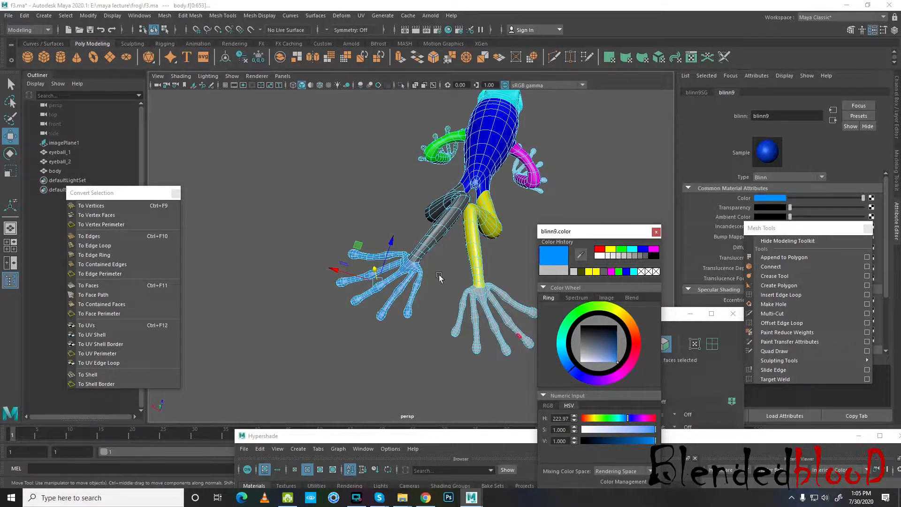
pyautogui.moveTo(415, 274); pyautogui.dragTo(455, 226, button='right')
pyautogui.click(372, 200)
# - Switch the body to face selection and bring up the top view for the hind foot of the yellow leg
pyautogui.scroll(-4, 423, 275)
pyautogui.keyDown('alt'); pyautogui.moveTo(429, 282); pyautogui.dragTo(375, 214); pyautogui.keyUp('alt')
pyautogui.scroll(-8, 375, 215)
pyautogui.scroll(6, 410, 228)
pyautogui.scroll(6, 410, 228)
pyautogui.click(374, 218)
pyautogui.moveTo(376, 216); pyautogui.dragTo(381, 240, button='right')
pyautogui.press('space')
# - Lasso-select all faces of the yellow leg's hind foot, including every toe, in the top view
pyautogui.moveTo(344, 207); pyautogui.dragTo(280, 177)
pyautogui.scroll(-8, 336, 199)
pyautogui.scroll(3, 338, 223)
pyautogui.scroll(5, 298, 232)
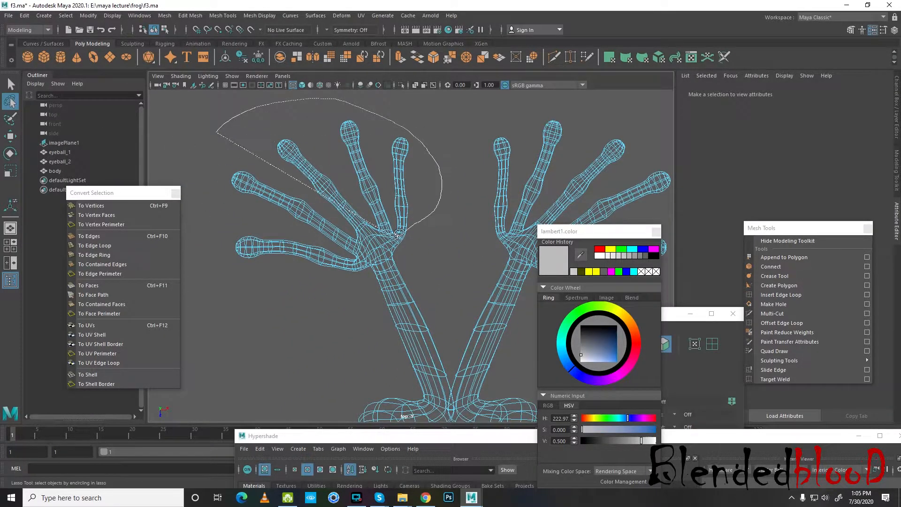
pyautogui.moveTo(367, 258); pyautogui.dragTo(369, 257)
pyautogui.click(295, 269)
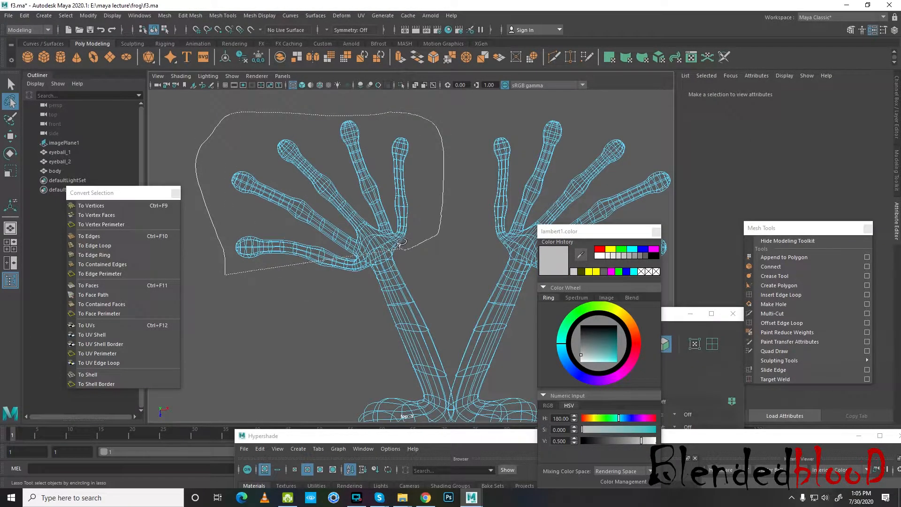
pyautogui.moveTo(364, 278); pyautogui.dragTo(248, 295)
# - Add the missed faces around the ankle of the yellow leg's foot to the selection in the perspective view
pyautogui.press('space')
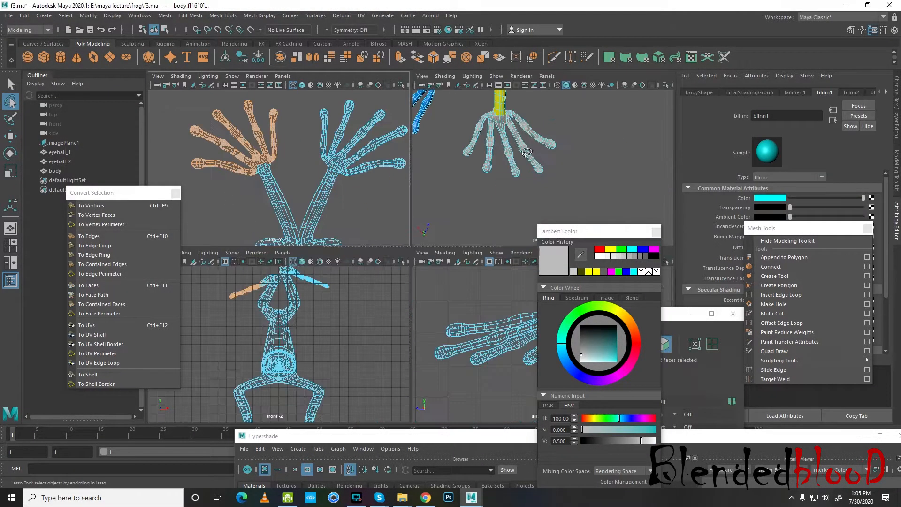
pyautogui.press('space')
pyautogui.scroll(5, 468, 194)
pyautogui.scroll(-5, 468, 194)
pyautogui.press('w')
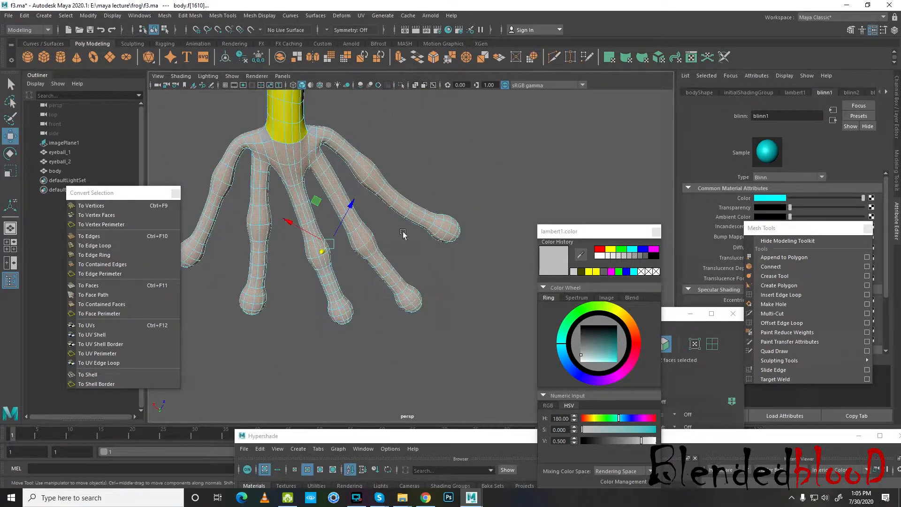
pyautogui.scroll(6, 413, 263)
pyautogui.keyDown('shift'); pyautogui.click(409, 260); pyautogui.keyUp('shift')
pyautogui.keyDown('alt'); pyautogui.moveTo(454, 256); pyautogui.dragTo(397, 295); pyautogui.keyUp('alt')
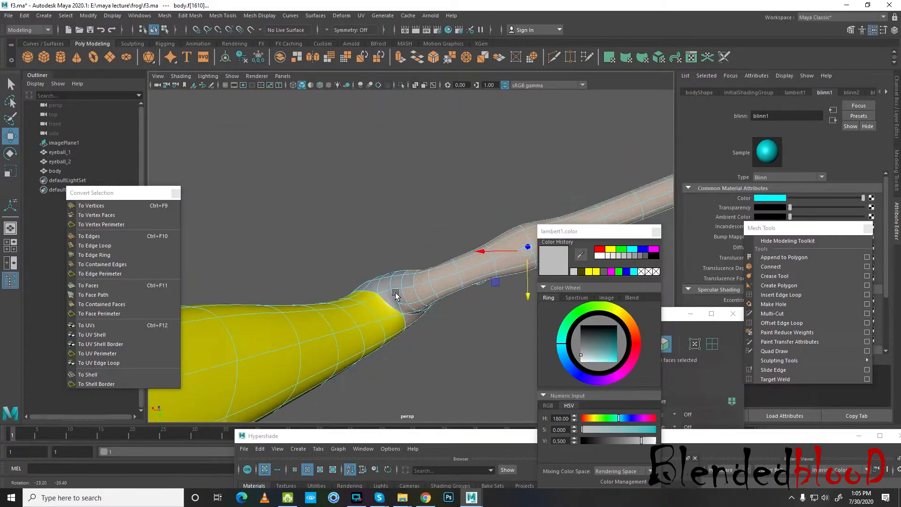
pyautogui.keyDown('shift'); pyautogui.click(388, 284); pyautogui.keyUp('shift')
pyautogui.keyDown('alt'); pyautogui.moveTo(388, 285); pyautogui.dragTo(449, 320); pyautogui.keyUp('alt')
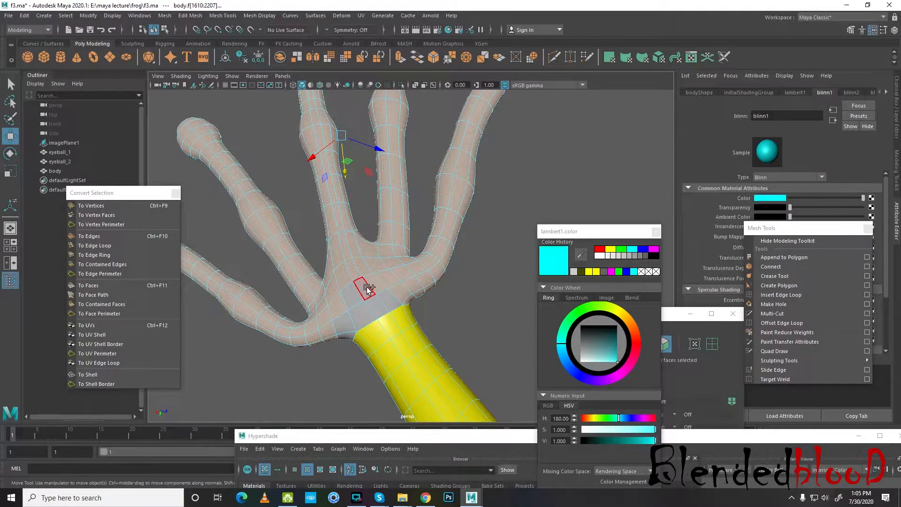
pyautogui.keyDown('shift'); pyautogui.click(360, 322); pyautogui.keyUp('shift')
pyautogui.keyDown('shift'); pyautogui.doubleClick(387, 306); pyautogui.keyUp('shift')
pyautogui.keyDown('alt'); pyautogui.moveTo(390, 306); pyautogui.dragTo(398, 258); pyautogui.keyUp('alt')
pyautogui.keyDown('shift'); pyautogui.doubleClick(389, 245); pyautogui.keyUp('shift')
pyautogui.scroll(-3, 389, 247)
# - Assign a new Blinn material in orange-red to the selected hind foot faces, and return to object mode with nothing selected
pyautogui.moveTo(388, 254); pyautogui.dragTo(376, 479, button='right')
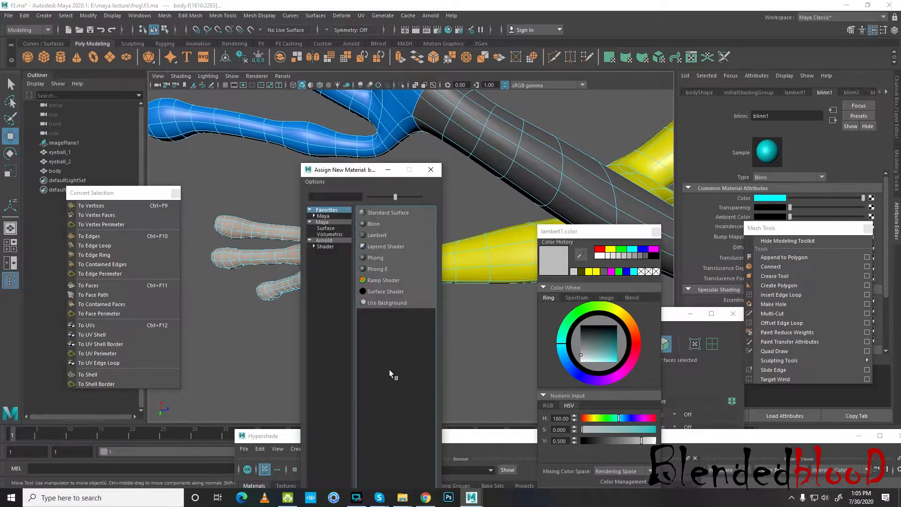
pyautogui.click(371, 225)
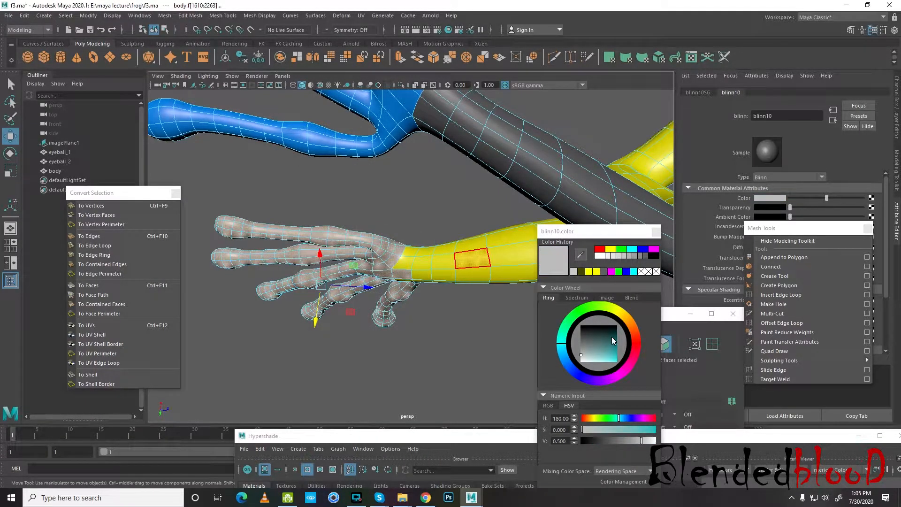
pyautogui.moveTo(607, 336); pyautogui.dragTo(576, 344)
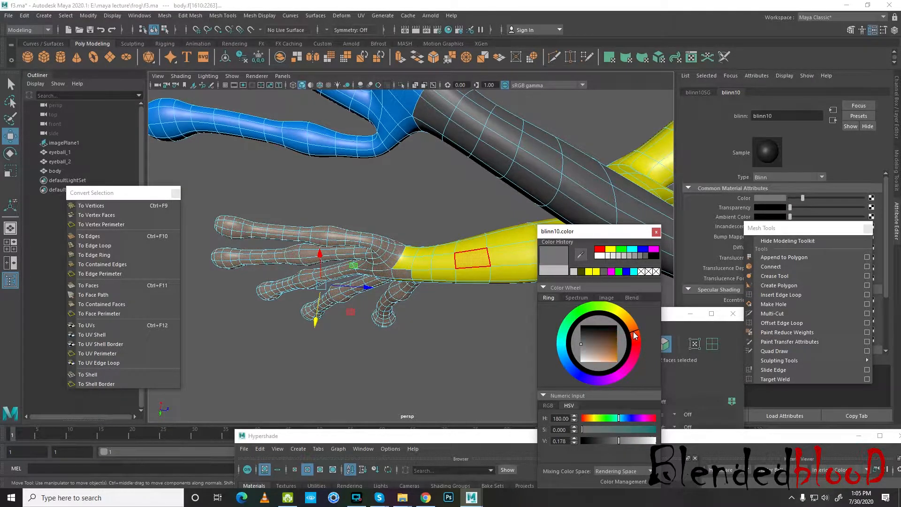
pyautogui.moveTo(601, 351); pyautogui.dragTo(628, 373)
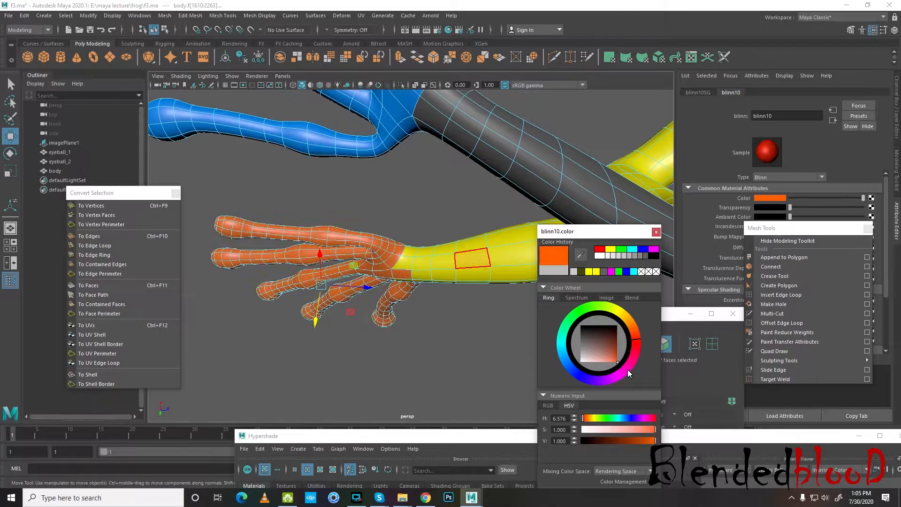
pyautogui.moveTo(376, 234); pyautogui.dragTo(417, 209, button='right')
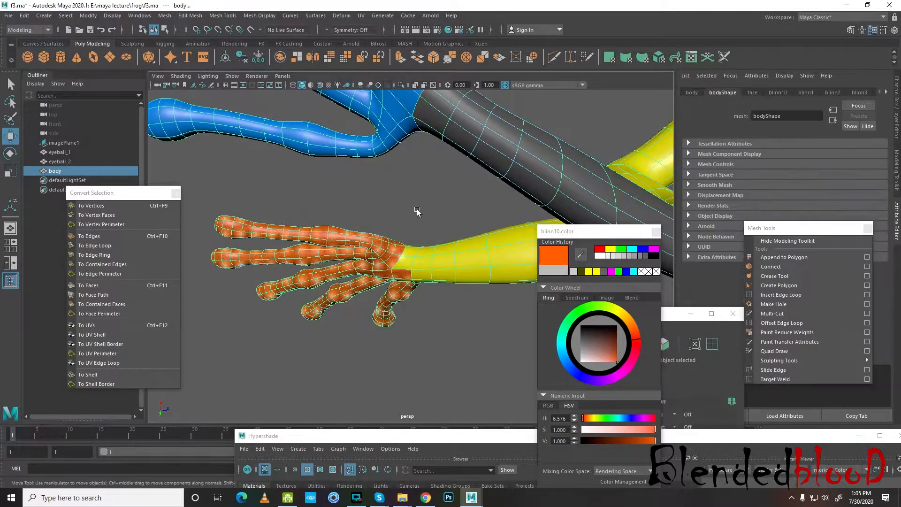
pyautogui.click(417, 208)
pyautogui.scroll(-5, 419, 208)
pyautogui.scroll(-3, 432, 226)
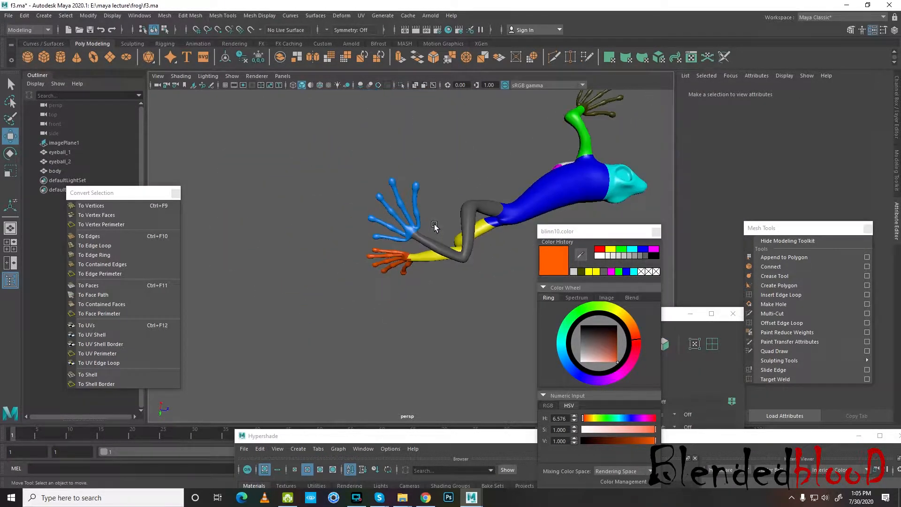
# - Reassign the stray orange face jutting into the yellow leg at the ankle to the yellow blinn6 material
pyautogui.scroll(7, 417, 285)
pyautogui.scroll(3, 411, 320)
pyautogui.keyDown('alt'); pyautogui.moveTo(414, 320); pyautogui.dragTo(424, 284); pyautogui.keyUp('alt')
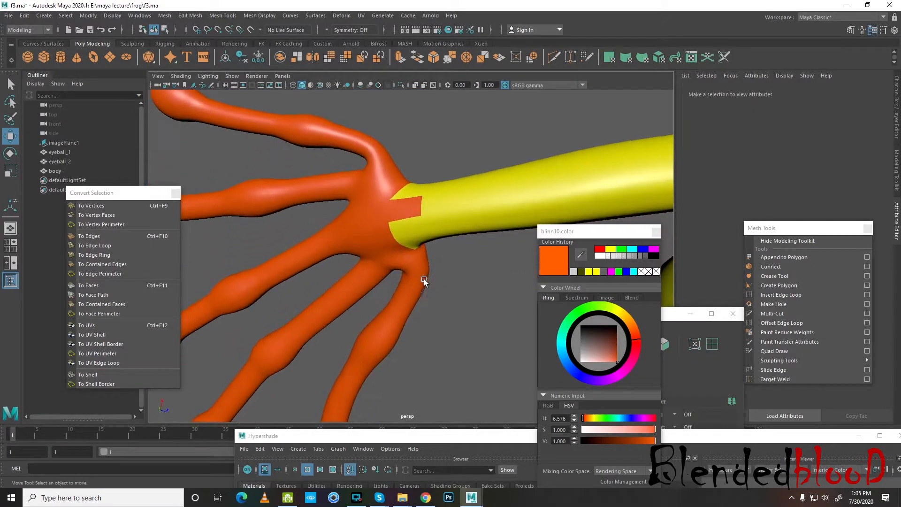
pyautogui.click(436, 211)
pyautogui.moveTo(439, 209); pyautogui.dragTo(439, 234, button='right')
pyautogui.click(407, 210)
pyautogui.moveTo(421, 435); pyautogui.dragTo(435, 317)
pyautogui.moveTo(470, 396); pyautogui.dragTo(473, 349, button='right')
pyautogui.click(480, 155)
pyautogui.scroll(-8, 477, 155)
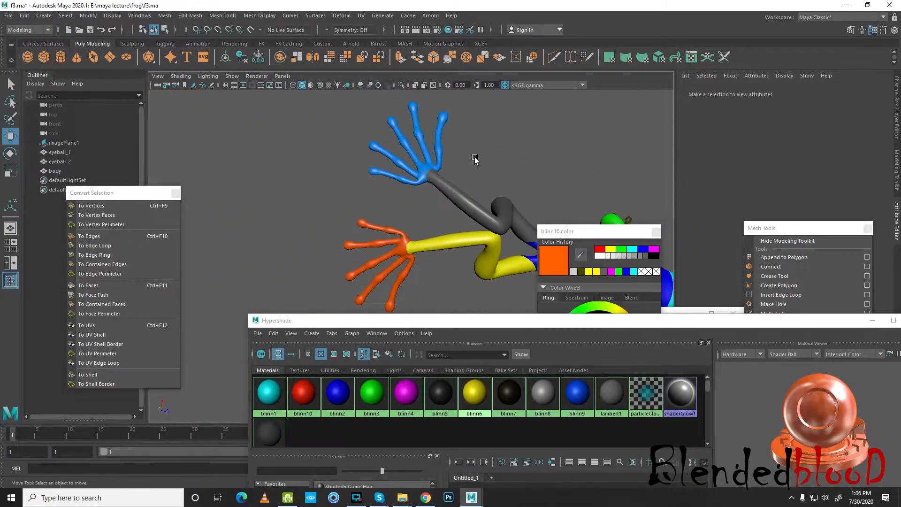
# - Close the material color picker, the Mesh Tools window and the Convert Selection window
pyautogui.moveTo(555, 233); pyautogui.dragTo(577, 238)
pyautogui.click(678, 239)
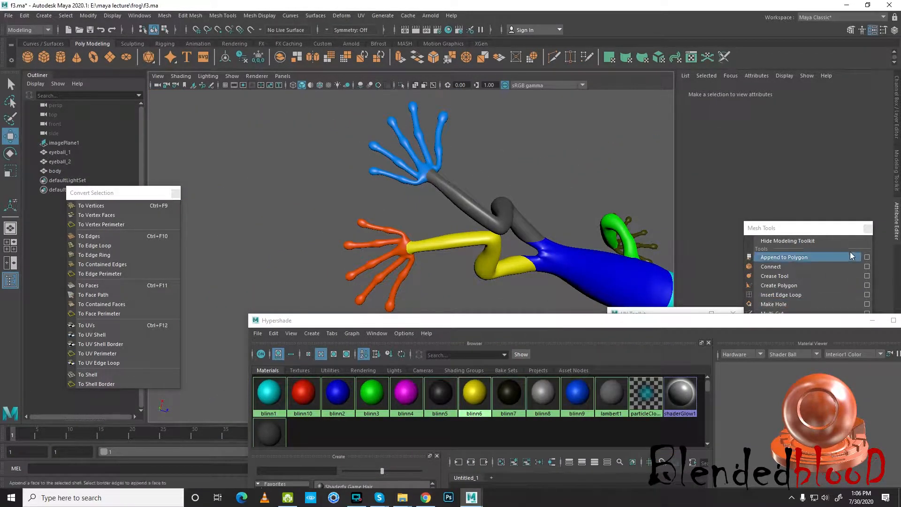
pyautogui.click(869, 229)
pyautogui.click(176, 193)
pyautogui.scroll(-7, 433, 195)
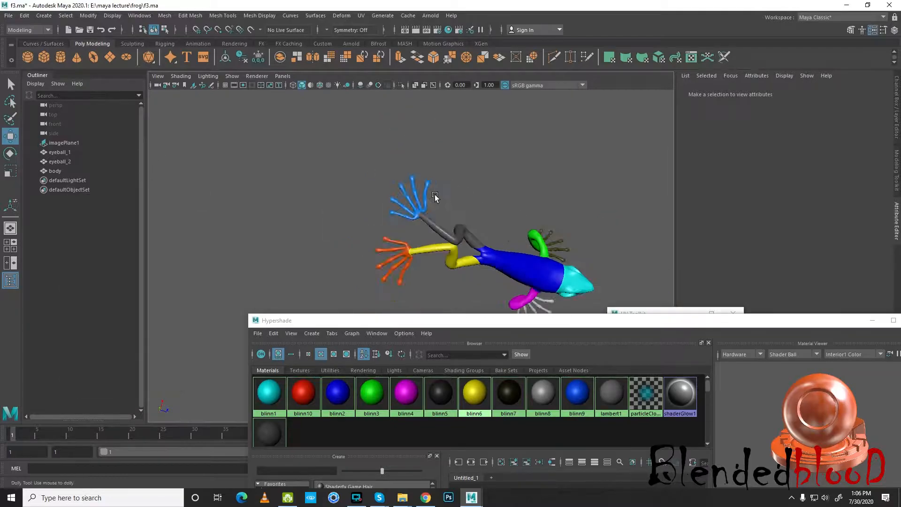
pyautogui.scroll(4, 512, 188)
pyautogui.keyDown('alt'); pyautogui.moveTo(543, 227); pyautogui.dragTo(389, 145); pyautogui.keyUp('alt')
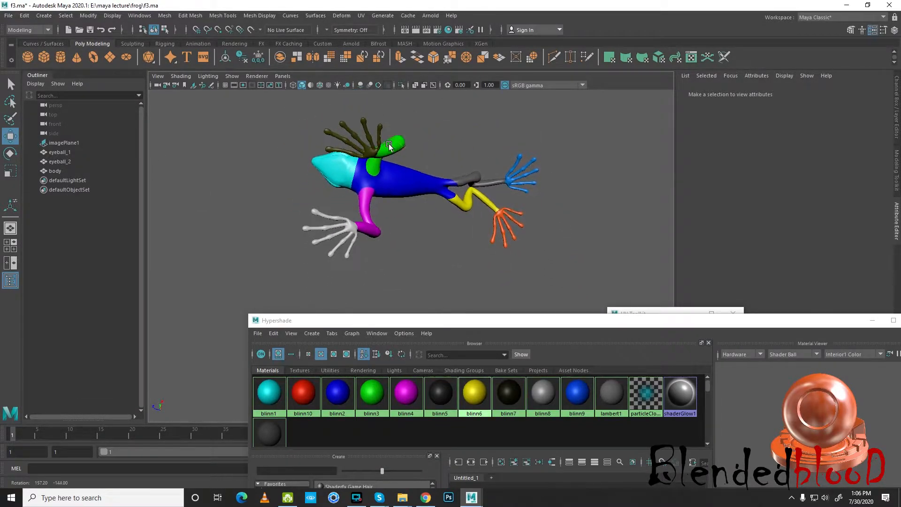
# - Show the Channel Box / Layer Editor instead of the Attribute Editor, and close the UV Toolkit
pyautogui.click(896, 110)
pyautogui.keyDown('alt'); pyautogui.moveTo(566, 175); pyautogui.dragTo(522, 245); pyautogui.keyUp('alt')
pyautogui.scroll(-5, 512, 244)
pyautogui.keyDown('alt'); pyautogui.moveTo(550, 266); pyautogui.dragTo(586, 175, button='middle'); pyautogui.keyUp('alt')
pyautogui.scroll(3, 600, 236)
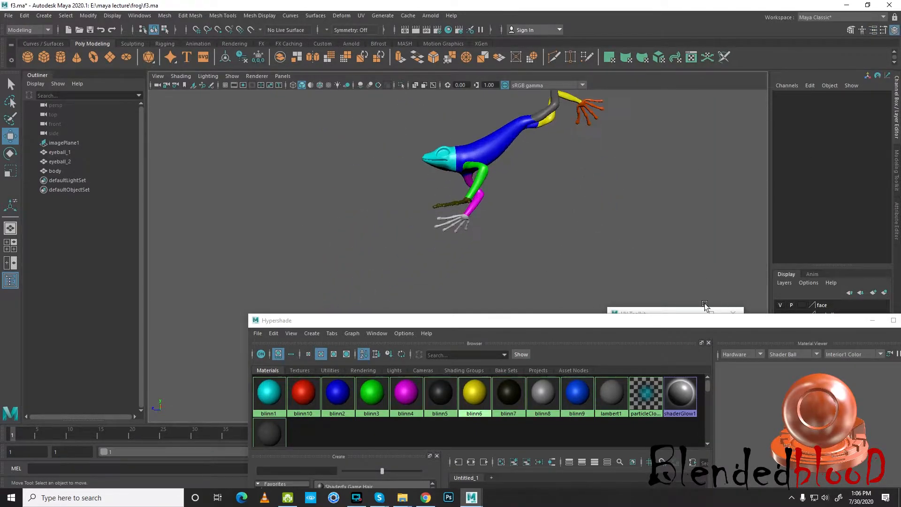
pyautogui.click(674, 312)
pyautogui.click(733, 314)
# - Reposition the Hypershade below the frog so that the whole model and the material swatches are in view
pyautogui.moveTo(812, 320); pyautogui.dragTo(607, 370)
pyautogui.keyDown('alt'); pyautogui.moveTo(449, 177); pyautogui.dragTo(554, 271); pyautogui.keyUp('alt')
pyautogui.keyDown('alt'); pyautogui.moveTo(677, 280); pyautogui.dragTo(558, 268); pyautogui.keyUp('alt')
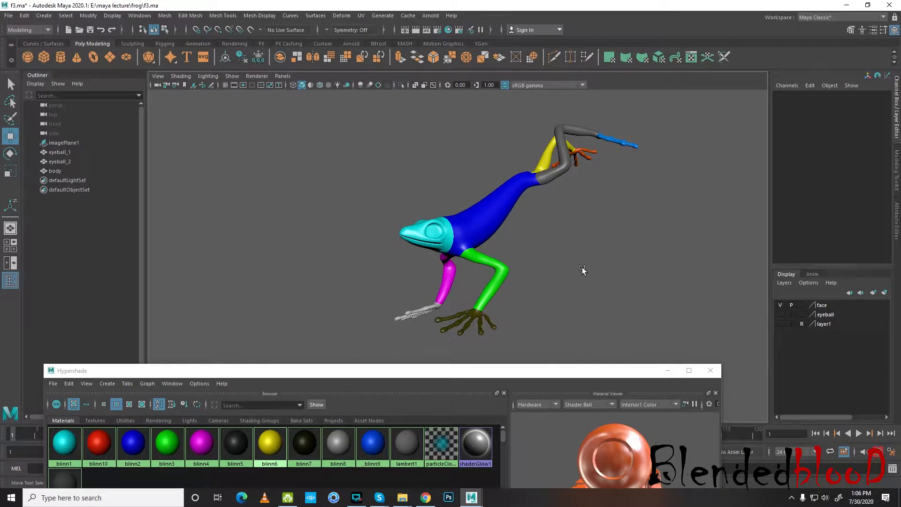
pyautogui.moveTo(600, 366); pyautogui.dragTo(652, 373)
# - Select the head faces through their cyan blinn1 material in the Hypershade
pyautogui.keyDown('alt'); pyautogui.moveTo(627, 345); pyautogui.dragTo(477, 258); pyautogui.keyUp('alt')
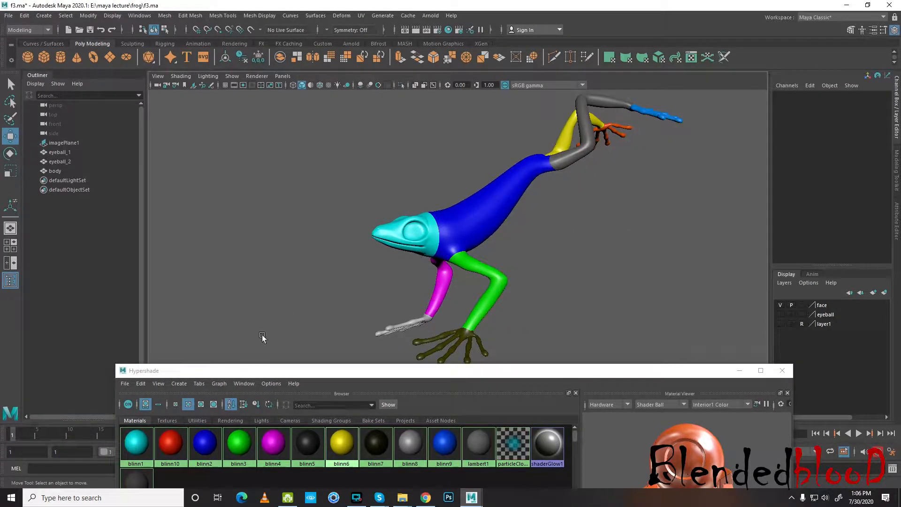
pyautogui.moveTo(133, 446); pyautogui.dragTo(177, 375, button='right')
pyautogui.keyDown('alt'); pyautogui.moveTo(471, 259); pyautogui.dragTo(479, 247); pyautogui.keyUp('alt')
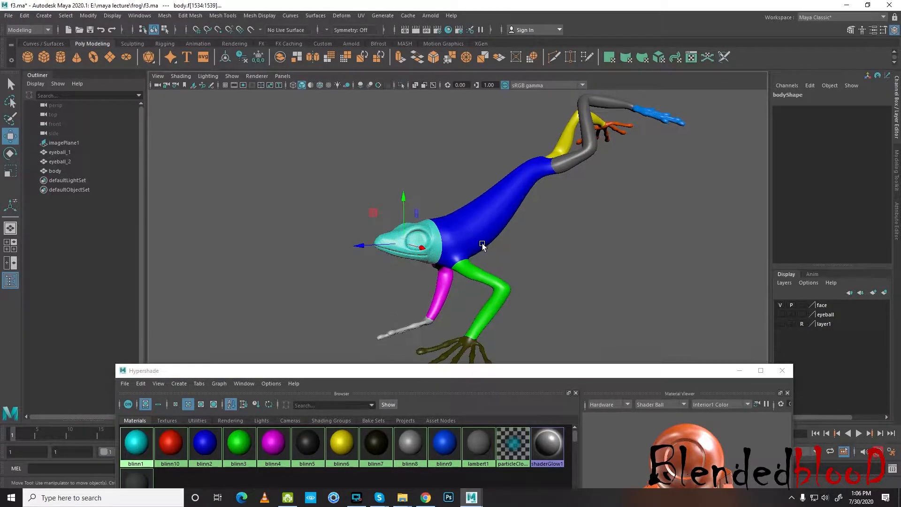
# - Open the UV Editor, place it beside the frog, and show the full extent of the UV layout
pyautogui.click(360, 17)
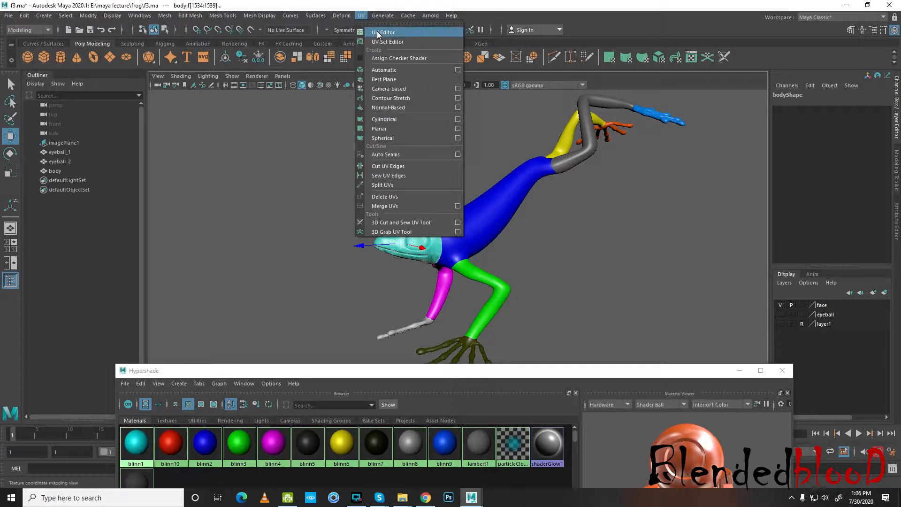
pyautogui.click(379, 32)
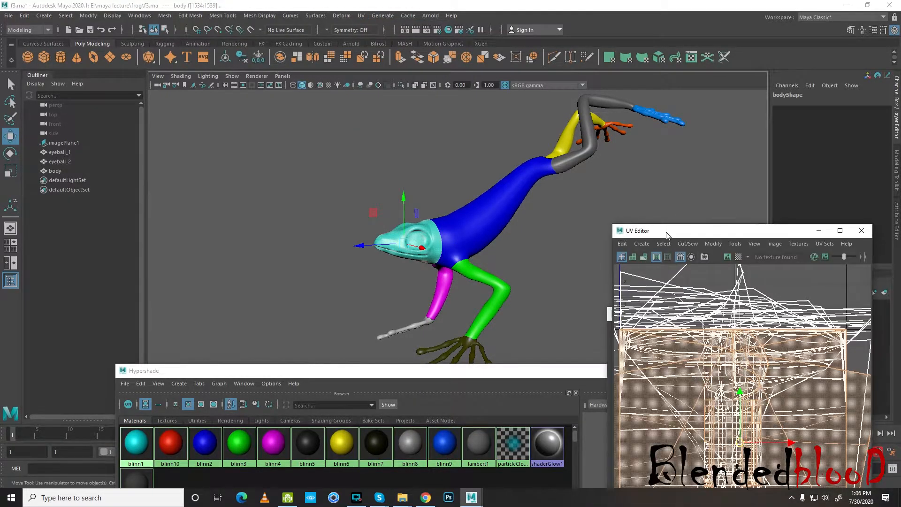
pyautogui.moveTo(669, 229); pyautogui.dragTo(674, 111)
pyautogui.scroll(-5, 736, 277)
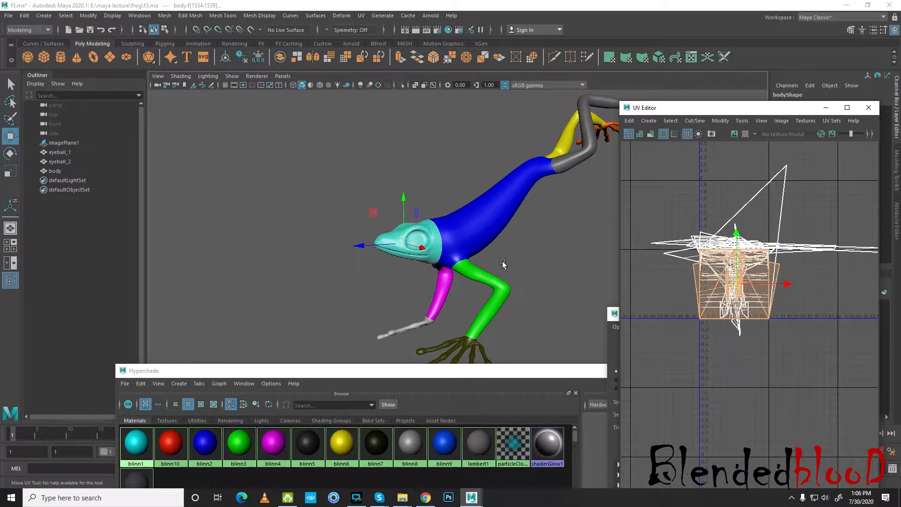
# - Frame the selected head faces in the top view and apply a camera-based UV projection to them
pyautogui.press('space')
pyautogui.scroll(-3, 331, 195)
pyautogui.press('f')
pyautogui.scroll(-4, 333, 196)
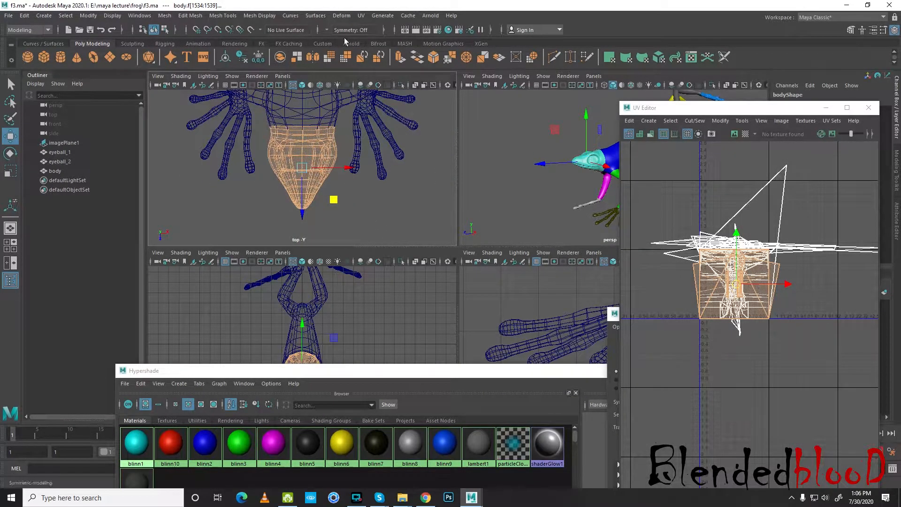
pyautogui.click(361, 17)
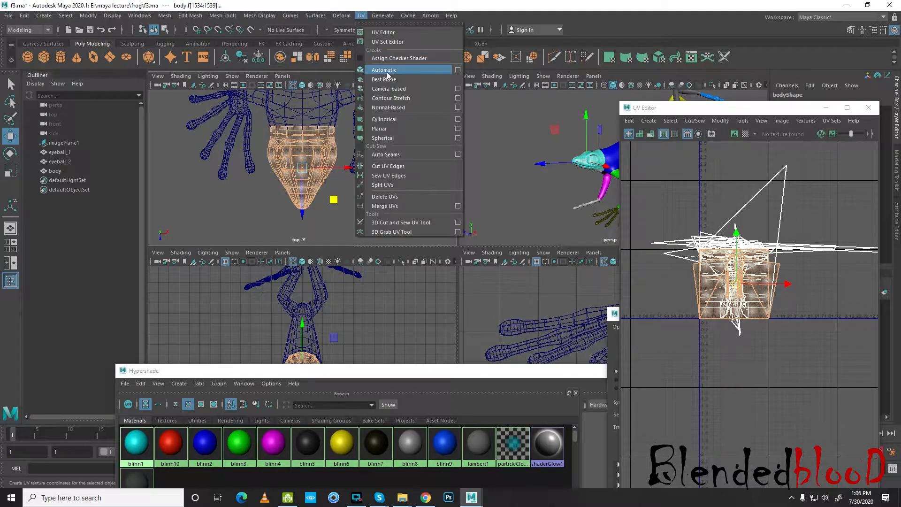
pyautogui.click(401, 93)
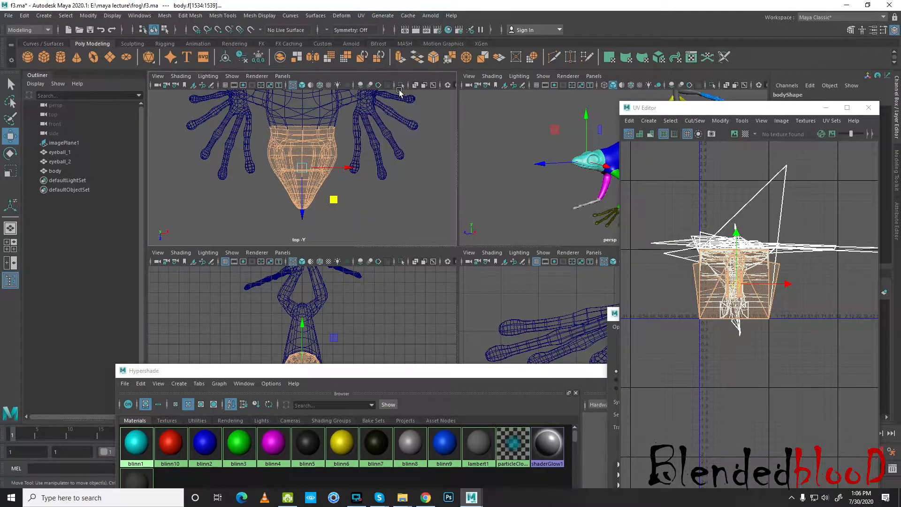
# - Move the head's projected UV shell clear of the overlapping body UVs and frame it in the UV Editor
pyautogui.scroll(-4, 786, 295)
pyautogui.moveTo(812, 291); pyautogui.dragTo(849, 242)
pyautogui.keyDown('alt'); pyautogui.moveTo(834, 313); pyautogui.dragTo(696, 317, button='middle'); pyautogui.keyUp('alt')
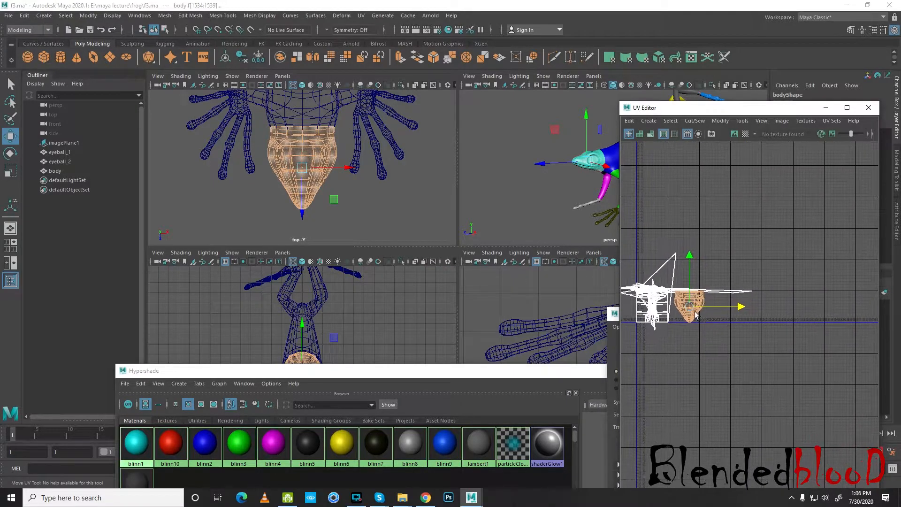
pyautogui.moveTo(695, 310); pyautogui.dragTo(738, 254)
pyautogui.press('f')
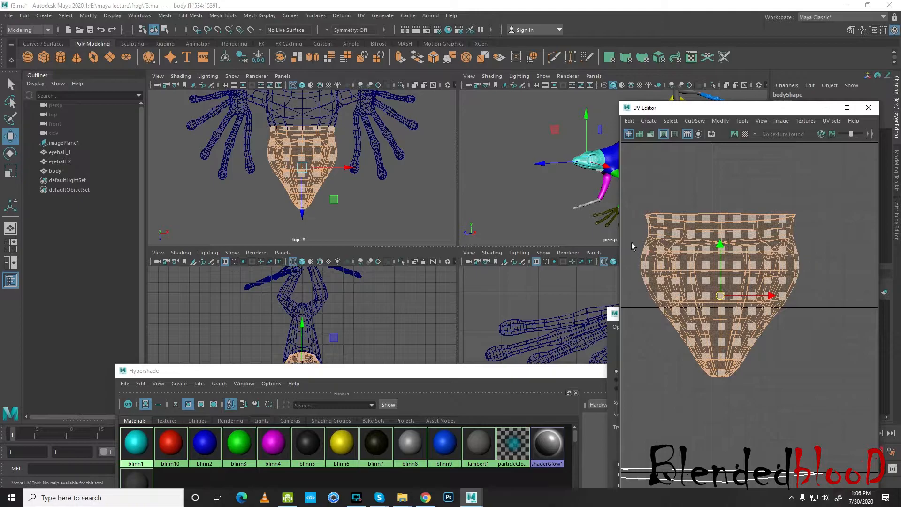
# - Return to the single perspective view in edge mode and select the center edge at the neck border under the head
pyautogui.press('space')
pyautogui.scroll(3, 488, 214)
pyautogui.moveTo(408, 222); pyautogui.dragTo(408, 195, button='right')
pyautogui.keyDown('alt'); pyautogui.moveTo(405, 288); pyautogui.dragTo(465, 312); pyautogui.keyUp('alt')
pyautogui.scroll(3, 458, 314)
pyautogui.keyDown('alt'); pyautogui.moveTo(457, 316); pyautogui.dragTo(460, 255, button='middle'); pyautogui.keyUp('alt')
pyautogui.scroll(1, 457, 247)
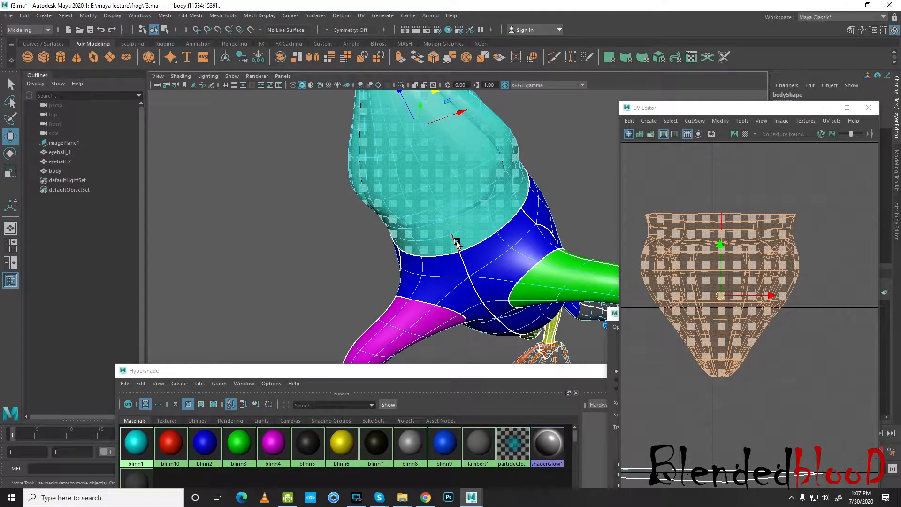
pyautogui.click(457, 242)
pyautogui.scroll(2, 451, 232)
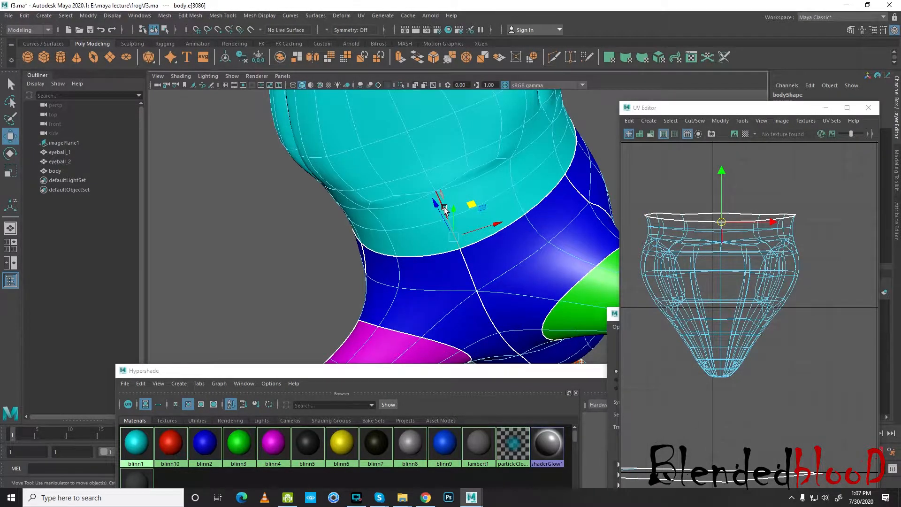
# - Extend the edge selection along the underside centerline of the head from the neck toward the chin
pyautogui.scroll(2, 443, 207)
pyautogui.keyDown('alt'); pyautogui.moveTo(441, 207); pyautogui.dragTo(467, 280, button='middle'); pyautogui.keyUp('alt')
pyautogui.scroll(-1, 467, 280)
pyautogui.keyDown('shift'); pyautogui.click(471, 304); pyautogui.keyUp('shift')
pyautogui.keyDown('shift'); pyautogui.click(450, 257); pyautogui.keyUp('shift')
pyautogui.keyDown('shift'); pyautogui.click(434, 223); pyautogui.keyUp('shift')
pyautogui.keyDown('shift'); pyautogui.click(404, 165); pyautogui.keyUp('shift')
pyautogui.scroll(-4, 409, 178)
pyautogui.keyDown('alt'); pyautogui.moveTo(421, 183); pyautogui.dragTo(473, 262, button='middle'); pyautogui.keyUp('alt')
pyautogui.keyDown('shift'); pyautogui.click(440, 197); pyautogui.keyUp('shift')
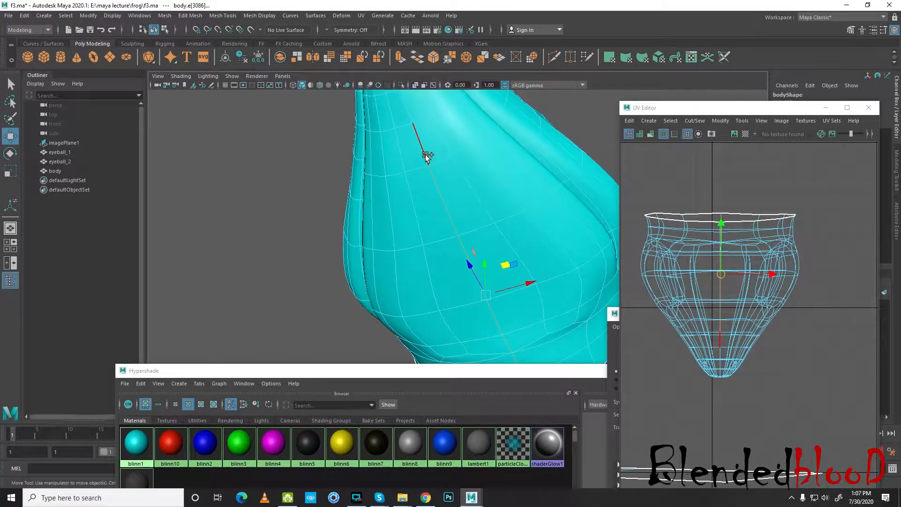
pyautogui.keyDown('shift'); pyautogui.click(426, 155); pyautogui.keyUp('shift')
# - Inspect the selected centerline edges from the top, front and underside of the head, including in wireframe
pyautogui.scroll(-5, 426, 157)
pyautogui.keyDown('alt'); pyautogui.moveTo(434, 174); pyautogui.dragTo(466, 287); pyautogui.keyUp('alt')
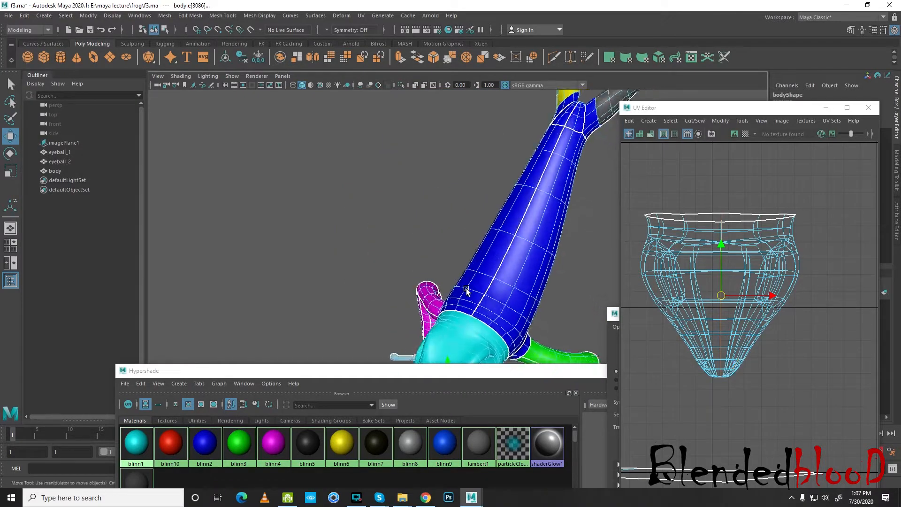
pyautogui.keyDown('alt'); pyautogui.moveTo(466, 291); pyautogui.dragTo(455, 214, button='middle'); pyautogui.keyUp('alt')
pyautogui.scroll(3, 455, 216)
pyautogui.moveTo(458, 276)
pyautogui.keyDown('alt'); pyautogui.mouseDown()
pyautogui.moveTo(483, 241)
pyautogui.moveTo(454, 235)
pyautogui.moveTo(486, 277)
pyautogui.moveTo(477, 246)
pyautogui.moveTo(432, 258)
pyautogui.moveTo(463, 283)
pyautogui.moveTo(474, 309)
pyautogui.moveTo(536, 340)
pyautogui.moveTo(524, 318)
pyautogui.mouseUp(); pyautogui.keyUp('alt')
pyautogui.scroll(6, 466, 236)
pyautogui.press('4')
pyautogui.press('5')
pyautogui.keyDown('alt'); pyautogui.moveTo(523, 269); pyautogui.dragTo(500, 271); pyautogui.keyUp('alt')
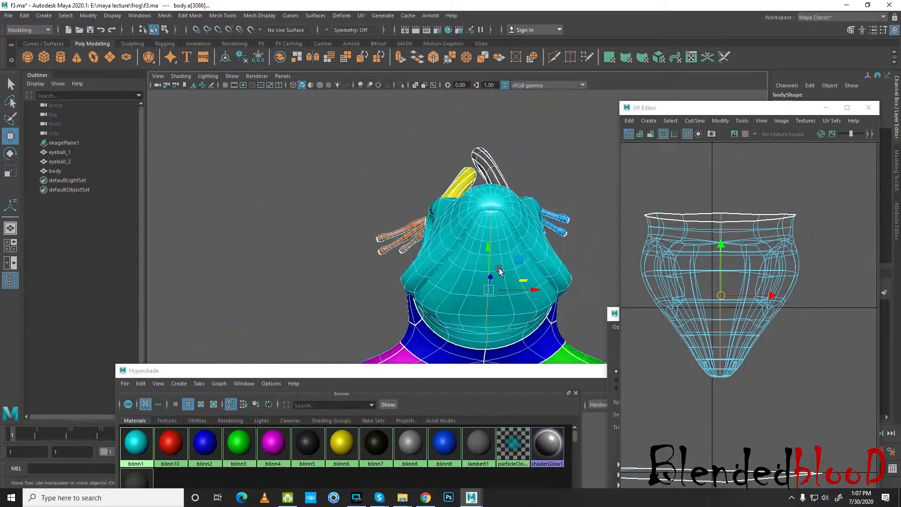
# - Place the UV Toolkit on the opposite side of the viewport from the UV Editor and minimize the Hypershade
pyautogui.click(613, 318)
pyautogui.moveTo(664, 314); pyautogui.dragTo(133, 52)
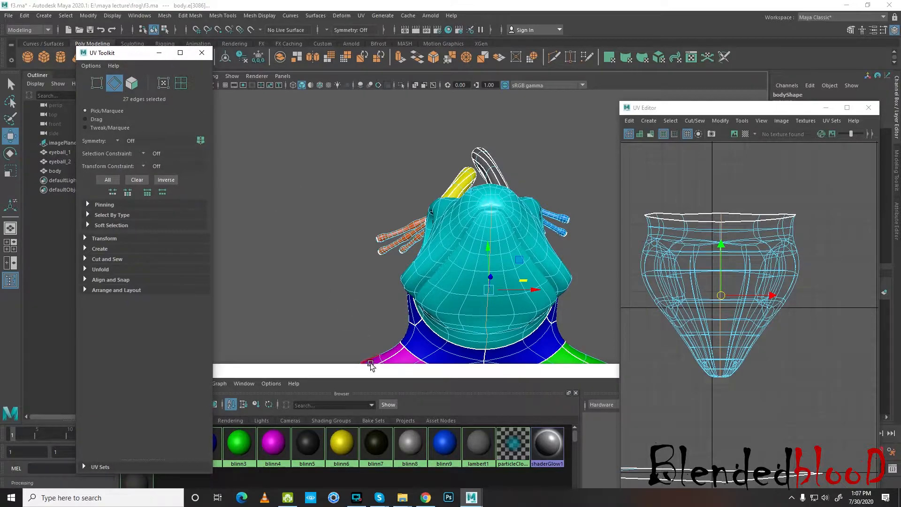
pyautogui.moveTo(545, 376); pyautogui.dragTo(539, 401)
pyautogui.click(660, 384)
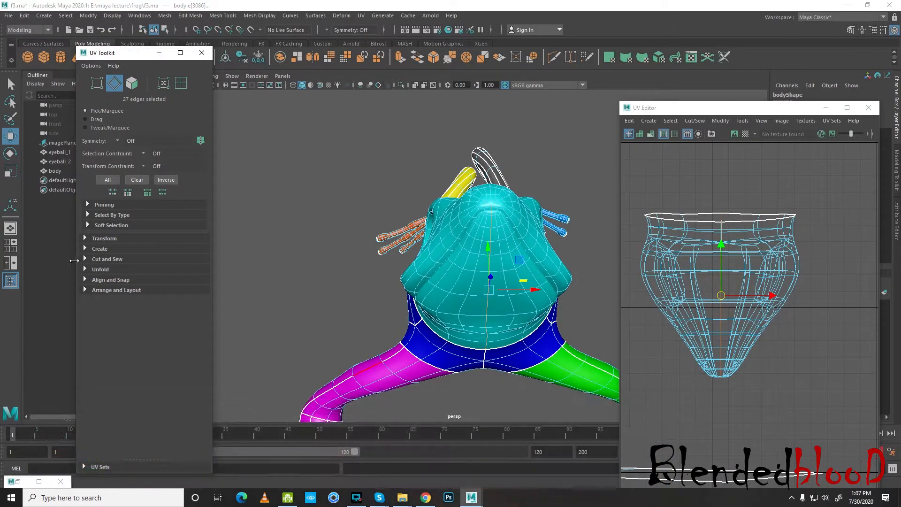
# - Expand the Create, Cut and Sew, and Unfold sections of the UV Toolkit and move it so they all fit
pyautogui.click(86, 280)
pyautogui.click(86, 280)
pyautogui.click(100, 259)
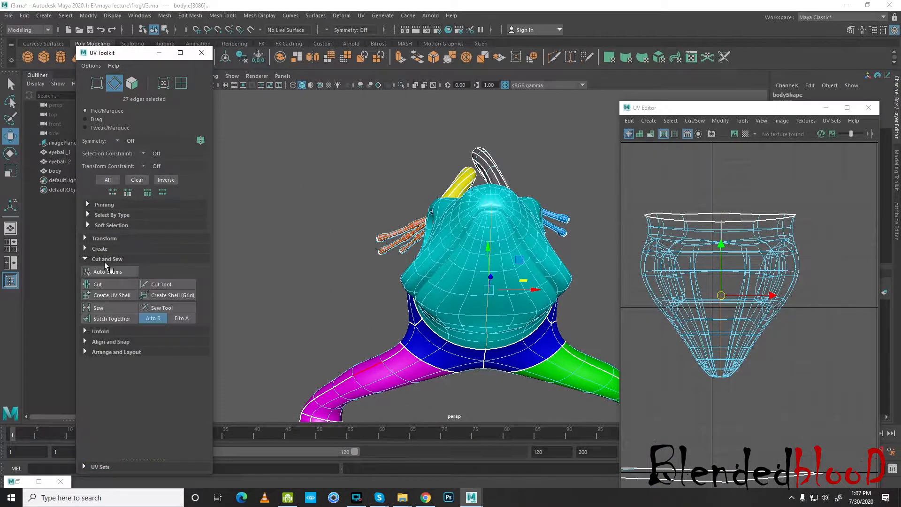
pyautogui.click(88, 205)
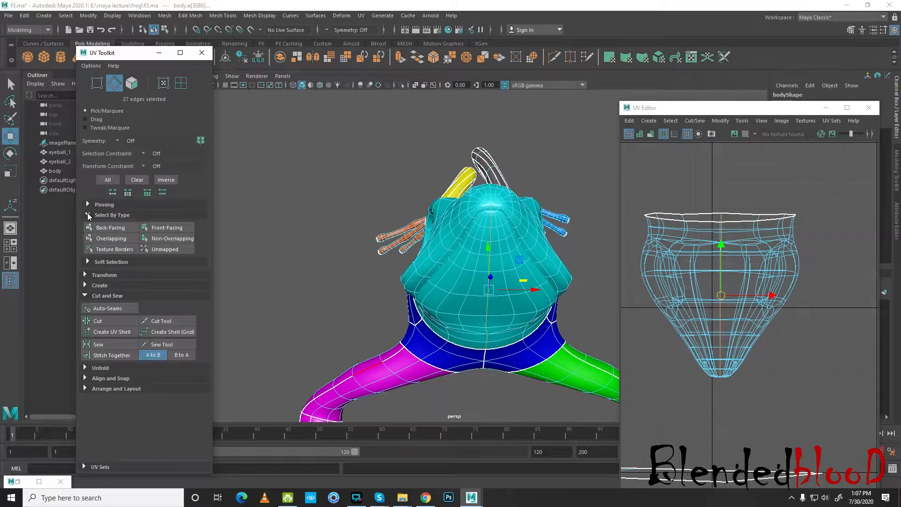
pyautogui.click(87, 205)
pyautogui.click(88, 206)
pyautogui.click(88, 205)
pyautogui.click(85, 238)
pyautogui.click(85, 238)
pyautogui.click(85, 248)
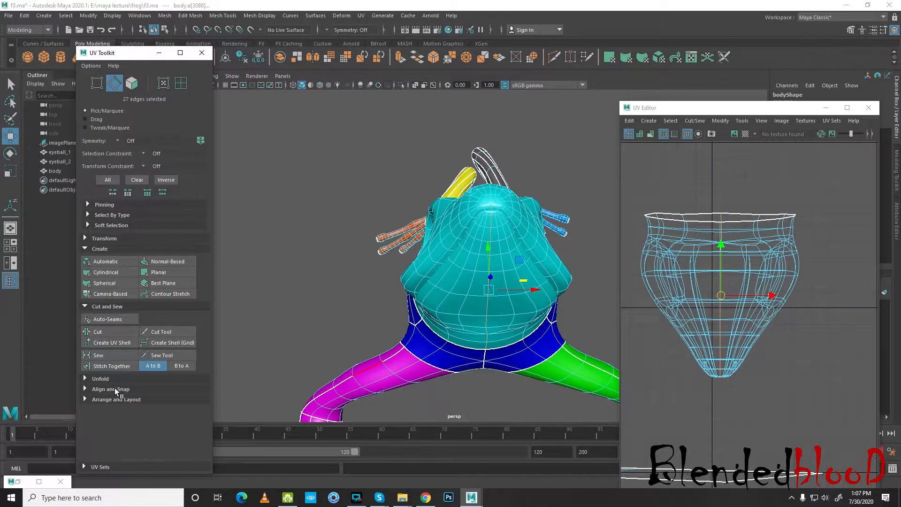
pyautogui.click(87, 379)
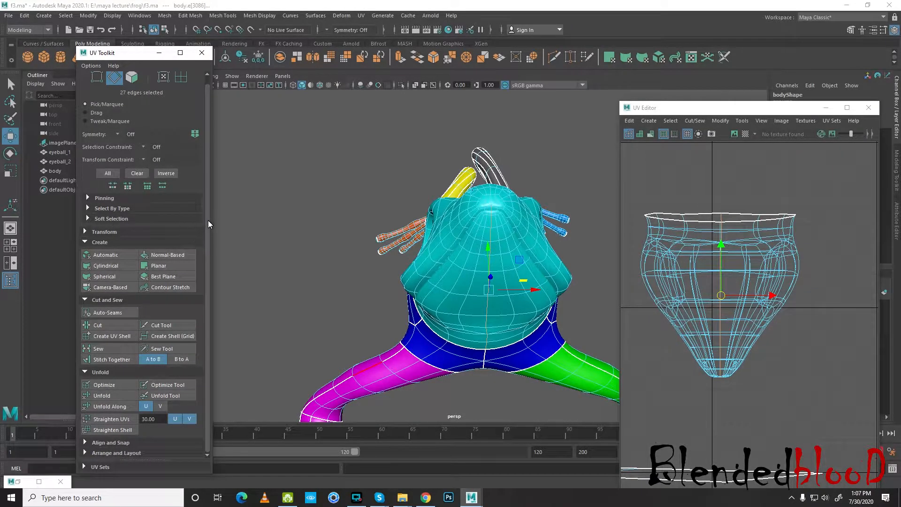
pyautogui.moveTo(127, 56); pyautogui.dragTo(131, 43)
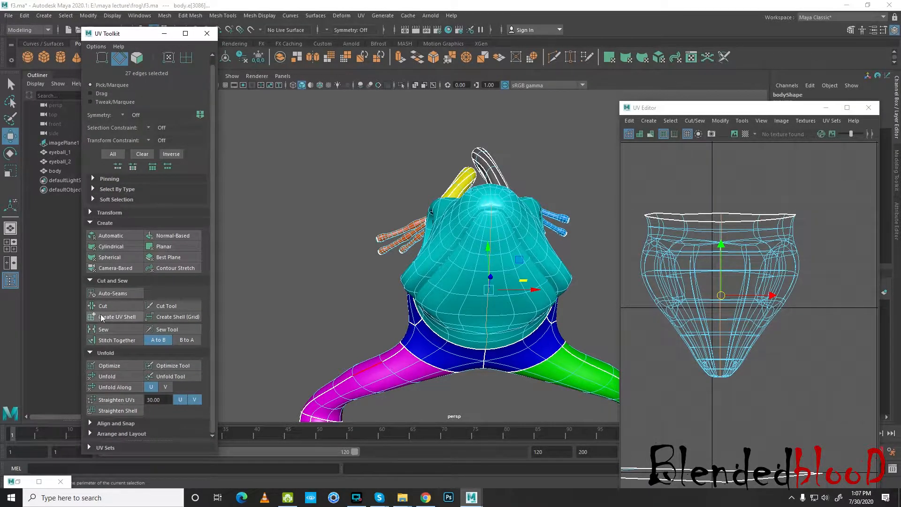
# - Cut the head UVs along the selected underside centerline edges, then clear the edge selection and check the seam on the model
pyautogui.keyDown('alt'); pyautogui.moveTo(394, 359); pyautogui.dragTo(440, 298); pyautogui.keyUp('alt')
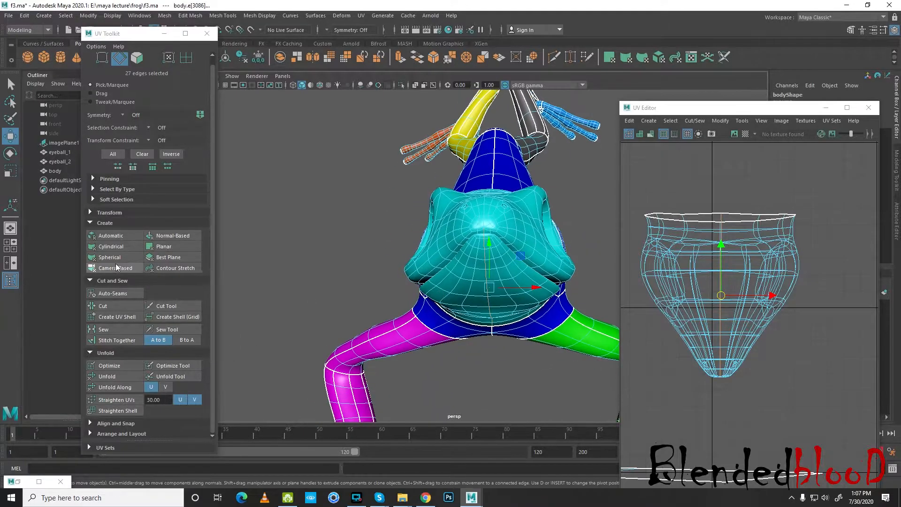
pyautogui.click(106, 307)
pyautogui.moveTo(720, 252); pyautogui.dragTo(734, 253, button='right')
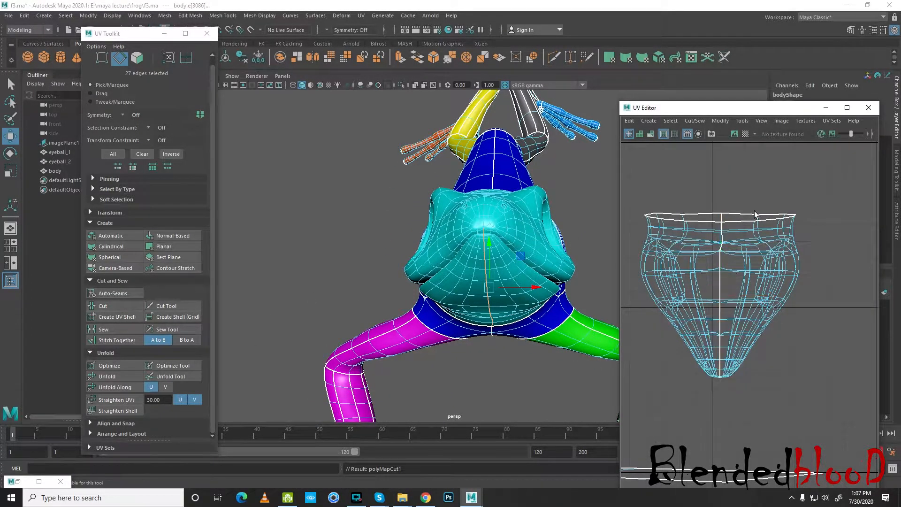
pyautogui.moveTo(502, 238); pyautogui.dragTo(551, 225, button='right')
pyautogui.click(579, 208)
pyautogui.click(500, 259)
pyautogui.keyDown('alt'); pyautogui.moveTo(501, 261); pyautogui.dragTo(486, 325); pyautogui.keyUp('alt')
pyautogui.keyDown('alt'); pyautogui.moveTo(467, 263); pyautogui.dragTo(478, 238); pyautogui.keyUp('alt')
# - Select all faces of the head's UV shell and unfold it, allowing the non-manifold geometry to be fixed
pyautogui.moveTo(708, 254); pyautogui.dragTo(732, 256, button='right')
pyautogui.moveTo(825, 193); pyautogui.dragTo(620, 439)
pyautogui.scroll(-5, 754, 241)
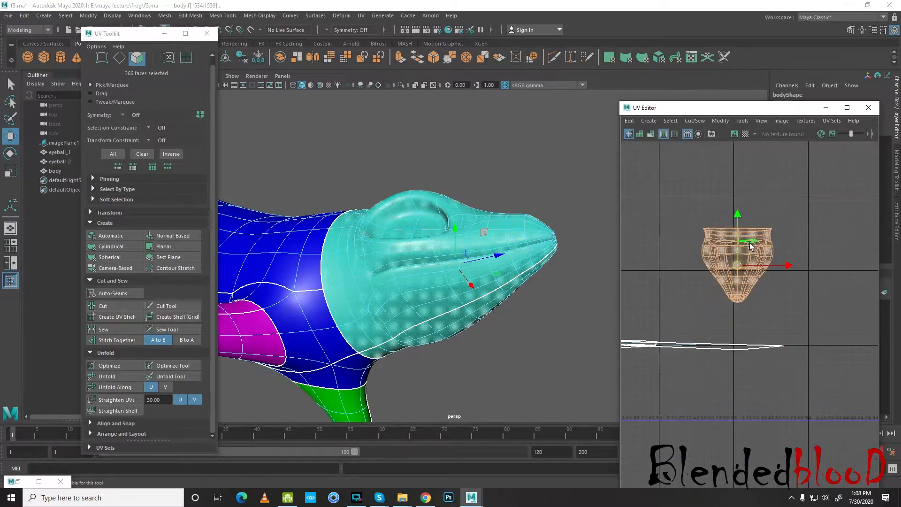
pyautogui.scroll(5, 691, 283)
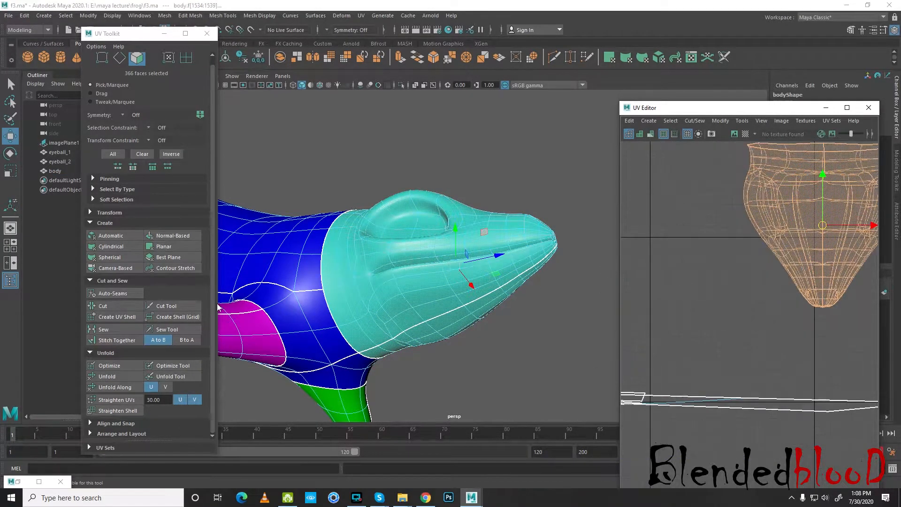
pyautogui.click(117, 377)
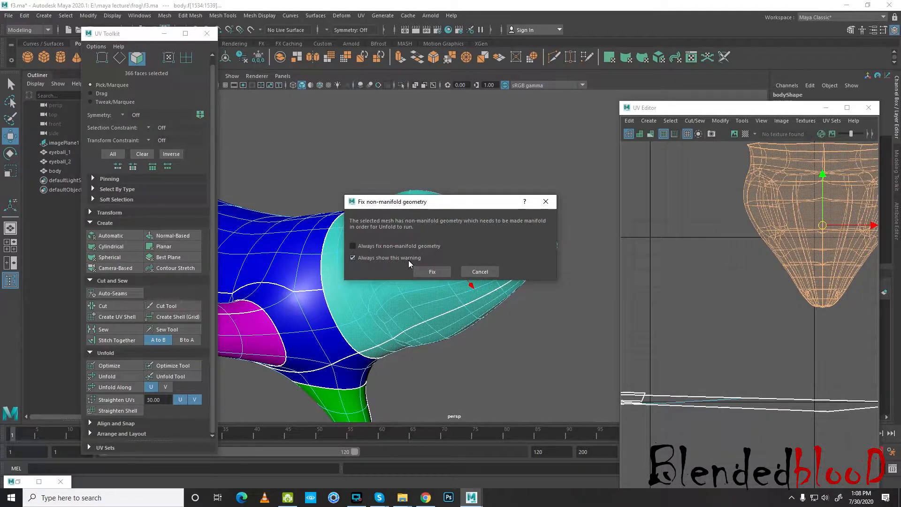
pyautogui.click(431, 272)
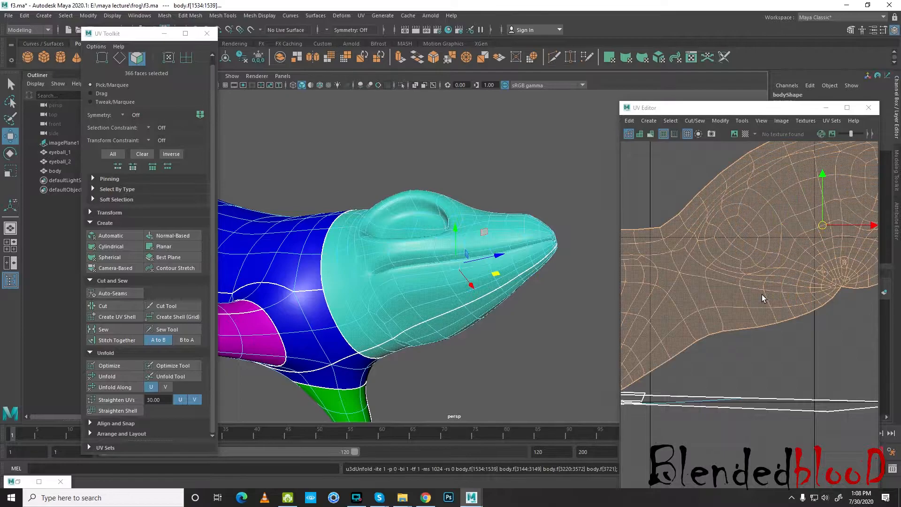
# - Move the unfolded head shell up away from the other UVs and rotate it until it lies level
pyautogui.scroll(-4, 759, 295)
pyautogui.keyDown('alt'); pyautogui.moveTo(795, 293); pyautogui.dragTo(737, 304, button='middle'); pyautogui.keyUp('alt')
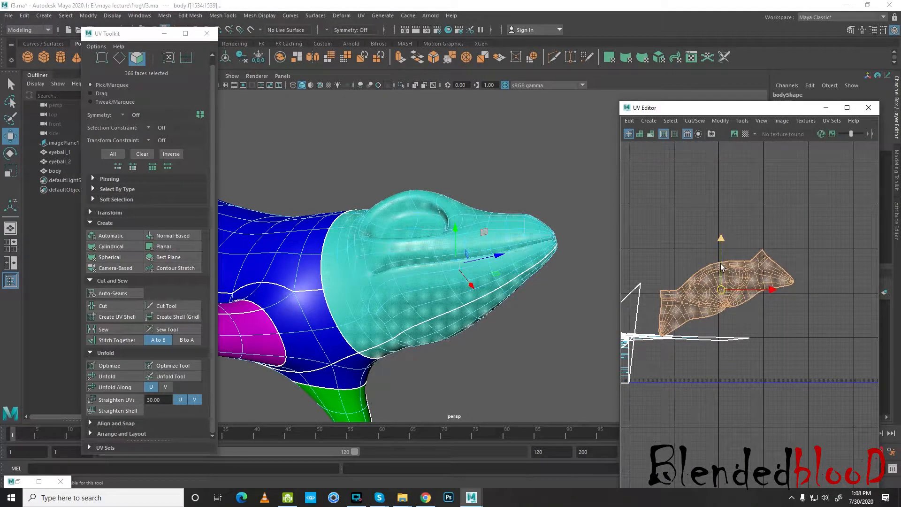
pyautogui.moveTo(720, 239); pyautogui.dragTo(720, 193)
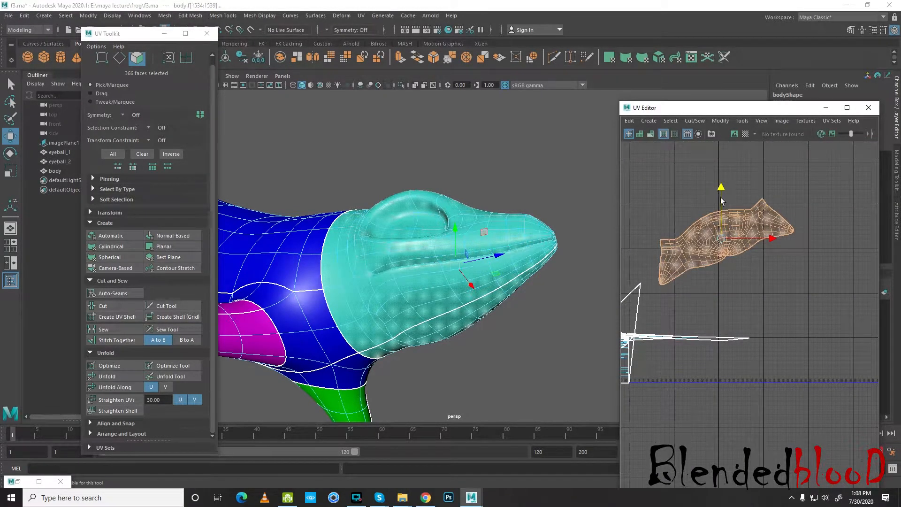
pyautogui.scroll(4, 732, 211)
pyautogui.press('e')
pyautogui.moveTo(744, 241); pyautogui.dragTo(756, 257)
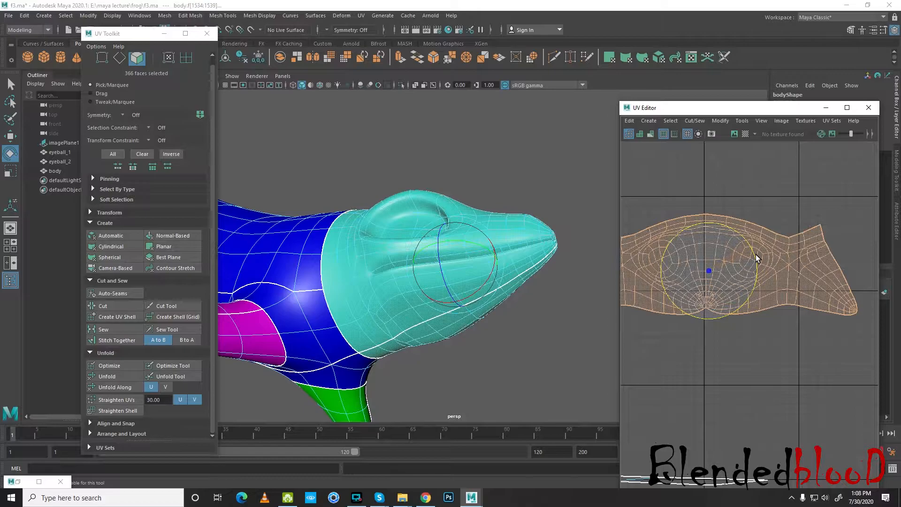
pyautogui.scroll(2, 741, 249)
pyautogui.press('w')
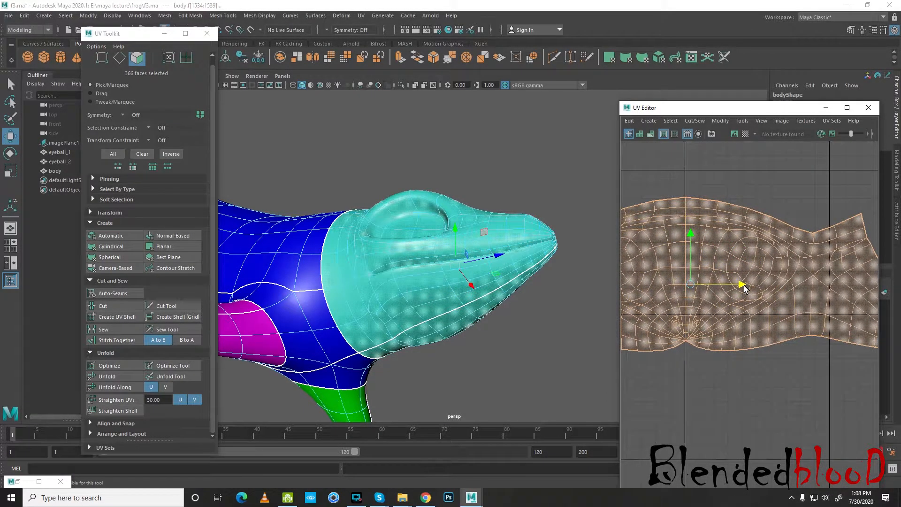
# - Reselect the whole head shell, optimize its UVs repeatedly to even out the spacing, and deselect it
pyautogui.scroll(-3, 745, 287)
pyautogui.click(771, 334)
pyautogui.keyDown('alt'); pyautogui.moveTo(550, 258); pyautogui.dragTo(605, 300); pyautogui.keyUp('alt')
pyautogui.moveTo(761, 297); pyautogui.dragTo(775, 290, button='right')
pyautogui.moveTo(787, 282); pyautogui.dragTo(647, 321)
pyautogui.click(114, 367)
pyautogui.click(115, 368)
pyautogui.click(116, 368)
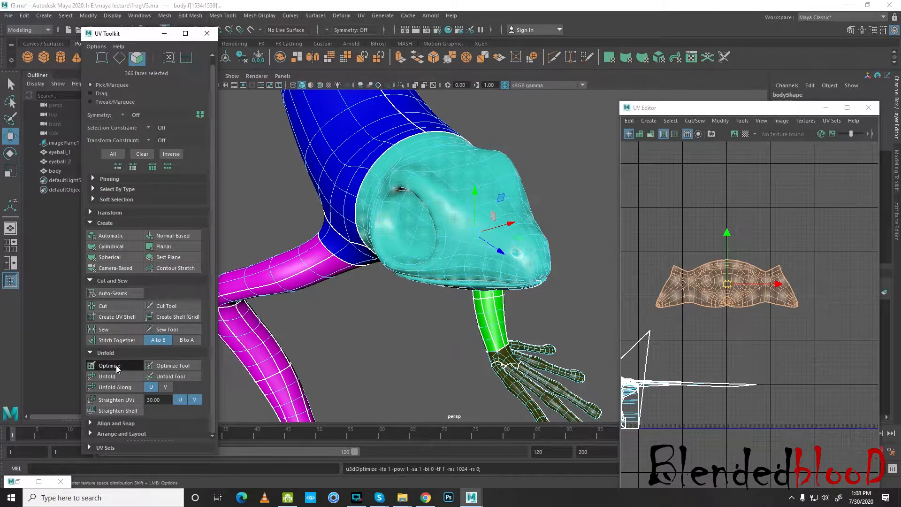
pyautogui.click(117, 369)
pyautogui.click(119, 366)
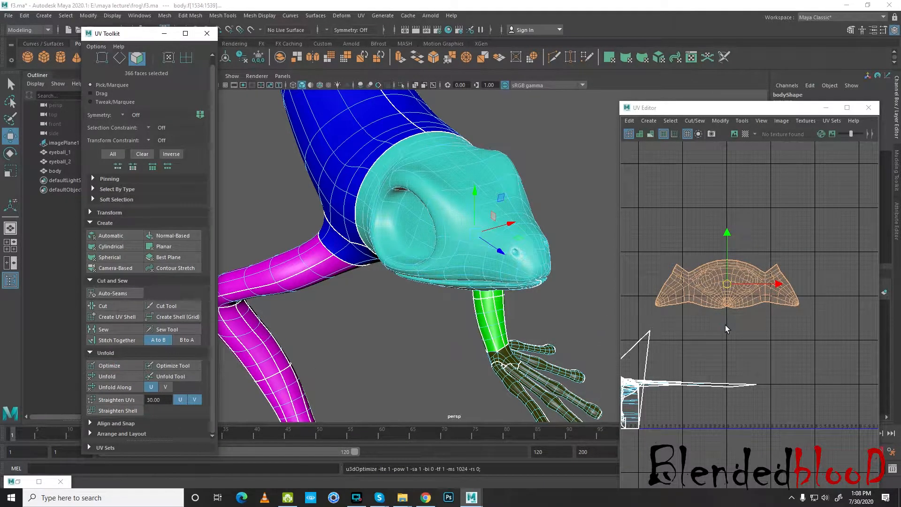
pyautogui.scroll(4, 768, 331)
pyautogui.click(772, 334)
pyautogui.keyDown('alt'); pyautogui.moveTo(736, 320); pyautogui.dragTo(816, 299, button='middle'); pyautogui.keyUp('alt')
# - Bring up the Hypershade and select all body faces that use the blue blinn2 material
pyautogui.scroll(-3, 812, 300)
pyautogui.scroll(-6, 513, 279)
pyautogui.keyDown('alt'); pyautogui.moveTo(381, 392); pyautogui.dragTo(321, 423); pyautogui.keyUp('alt')
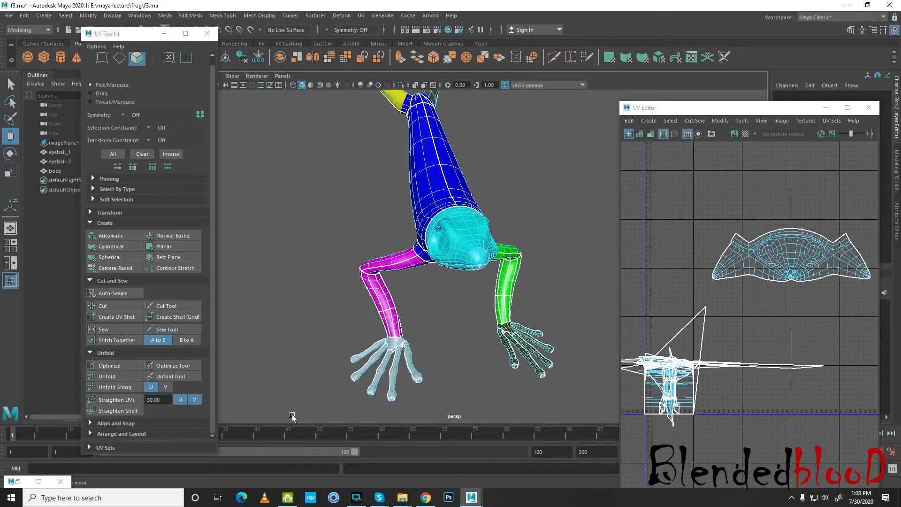
pyautogui.click(18, 481)
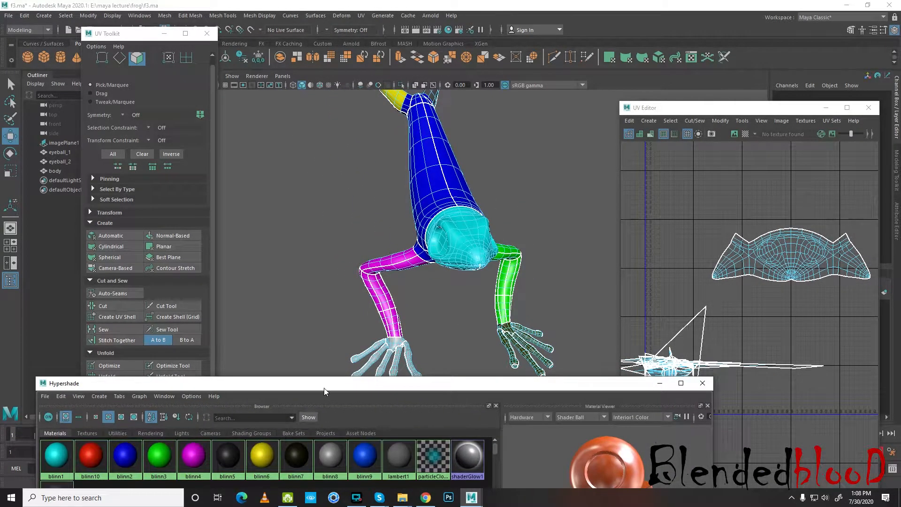
pyautogui.moveTo(324, 388); pyautogui.dragTo(387, 375)
pyautogui.moveTo(189, 441); pyautogui.dragTo(511, 287, button='middle')
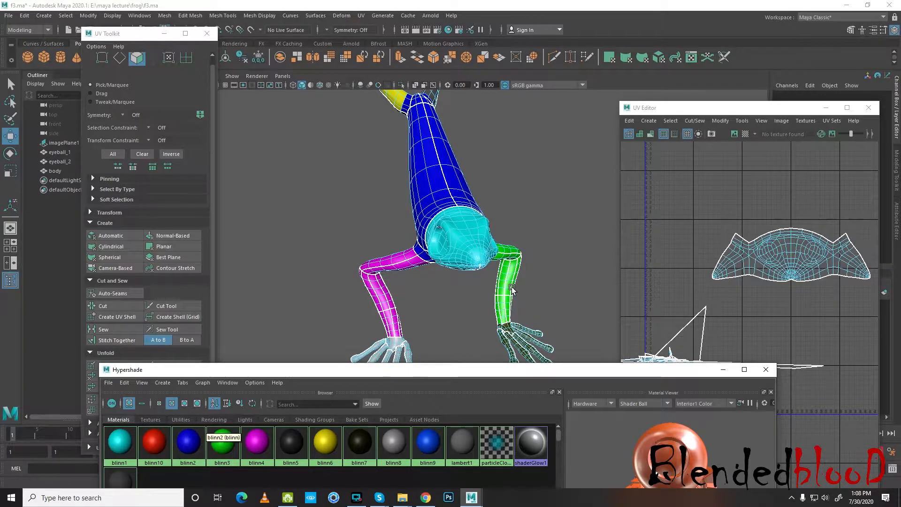
pyautogui.scroll(-5, 511, 288)
pyautogui.keyDown('alt'); pyautogui.moveTo(598, 268); pyautogui.dragTo(491, 276); pyautogui.keyUp('alt')
pyautogui.moveTo(187, 441); pyautogui.dragTo(249, 374, button='right')
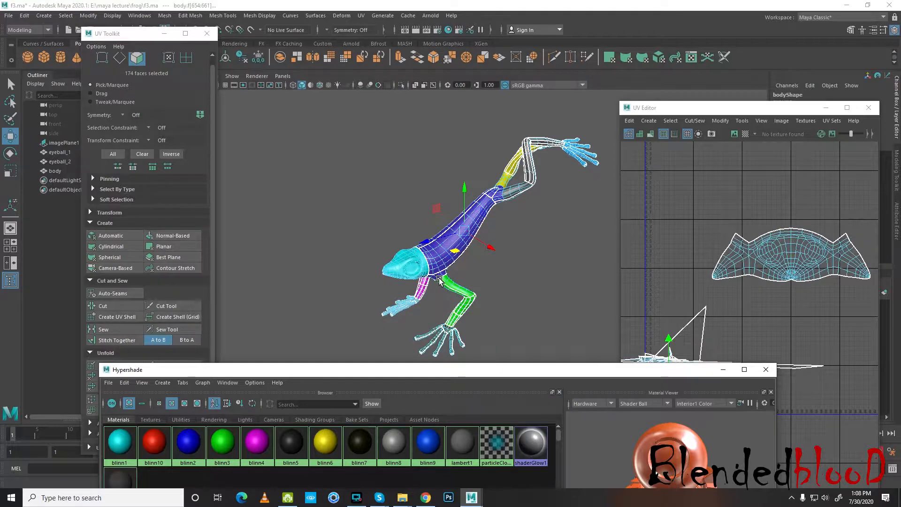
# - Try projecting the body faces' UVs from the top view and moving the projected shell clear of the other UVs
pyautogui.press('space')
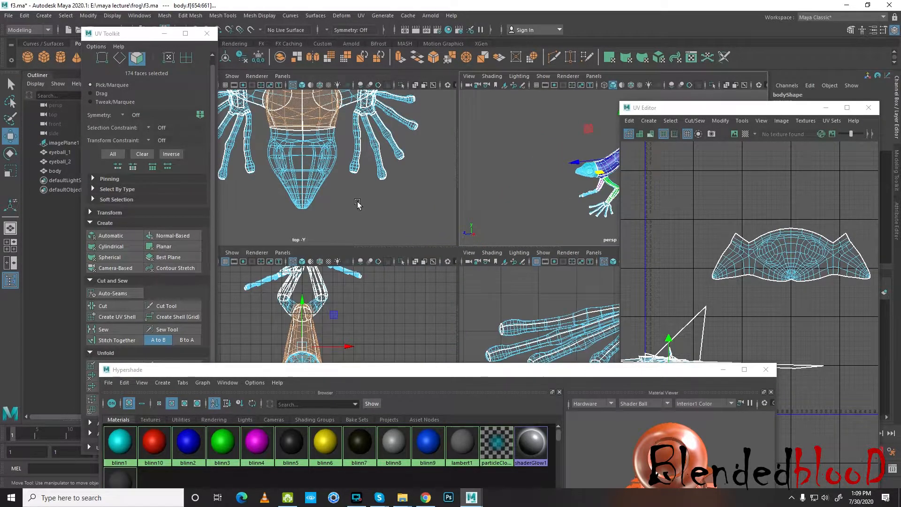
pyautogui.scroll(-4, 357, 202)
pyautogui.keyDown('alt'); pyautogui.moveTo(365, 120); pyautogui.dragTo(372, 207, button='middle'); pyautogui.keyUp('alt')
pyautogui.scroll(-2, 362, 192)
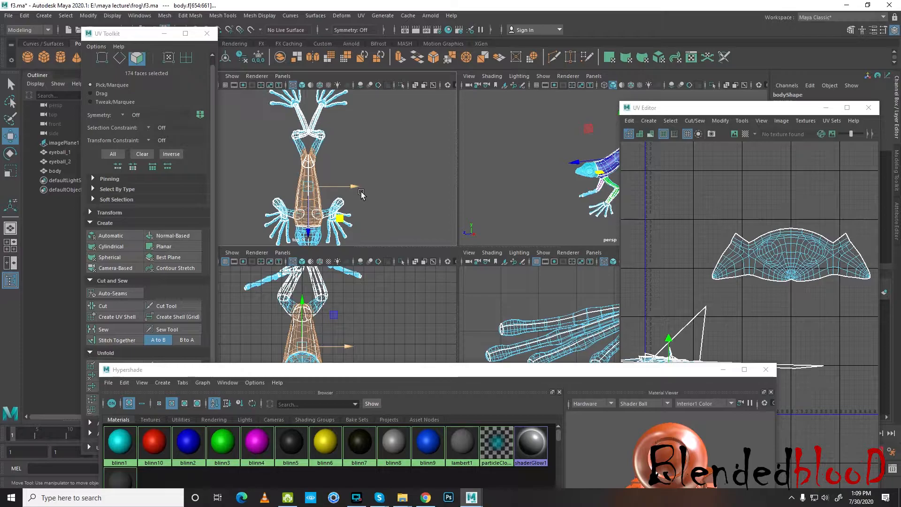
pyautogui.click(362, 17)
pyautogui.click(420, 114)
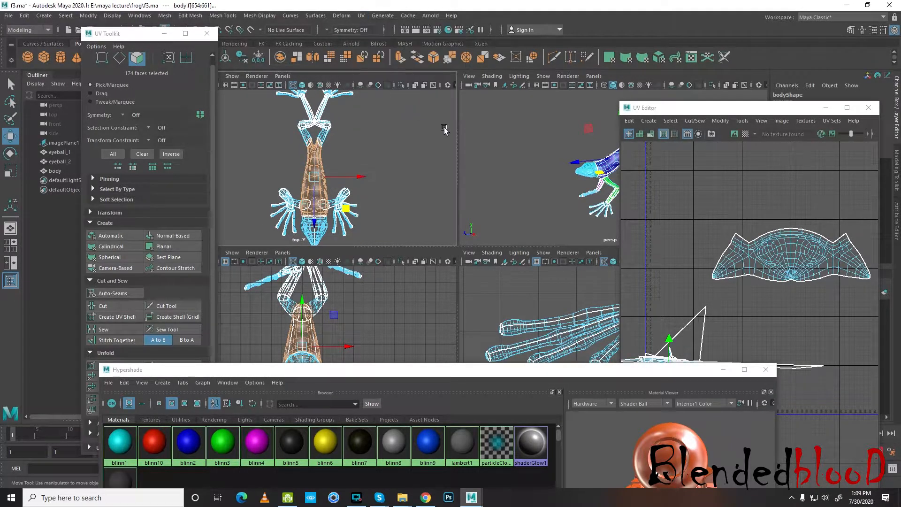
pyautogui.scroll(-5, 711, 296)
pyautogui.scroll(3, 719, 332)
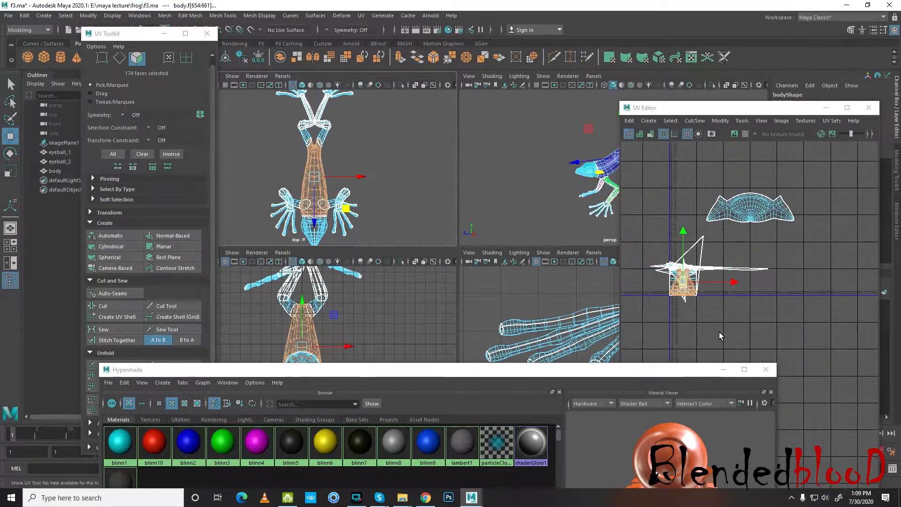
pyautogui.moveTo(731, 283); pyautogui.dragTo(848, 281)
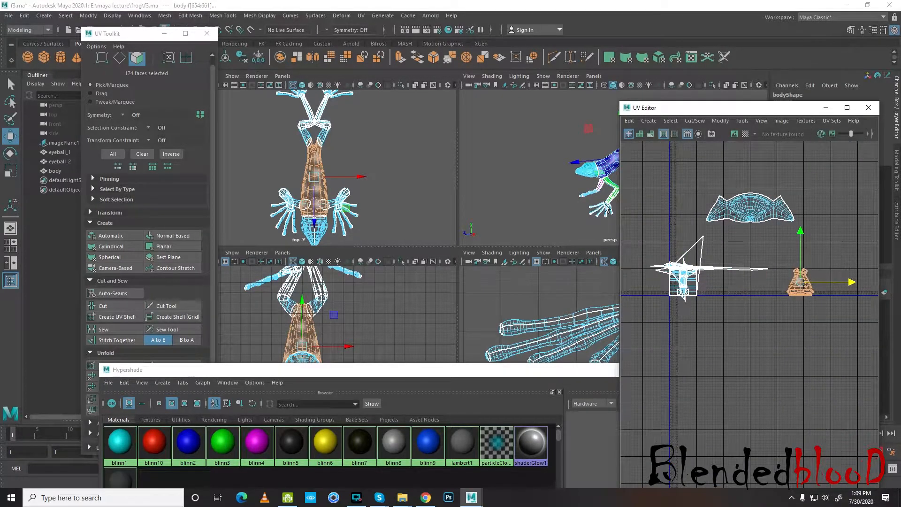
# - Undo the move and the projection of the body shell, and inspect the selected body faces in perspective
pyautogui.press('space')
pyautogui.keyDown('alt'); pyautogui.moveTo(515, 247); pyautogui.dragTo(425, 179); pyautogui.keyUp('alt')
pyautogui.scroll(3, 464, 205)
pyautogui.keyDown('alt'); pyautogui.moveTo(495, 209); pyautogui.dragTo(480, 291); pyautogui.keyUp('alt')
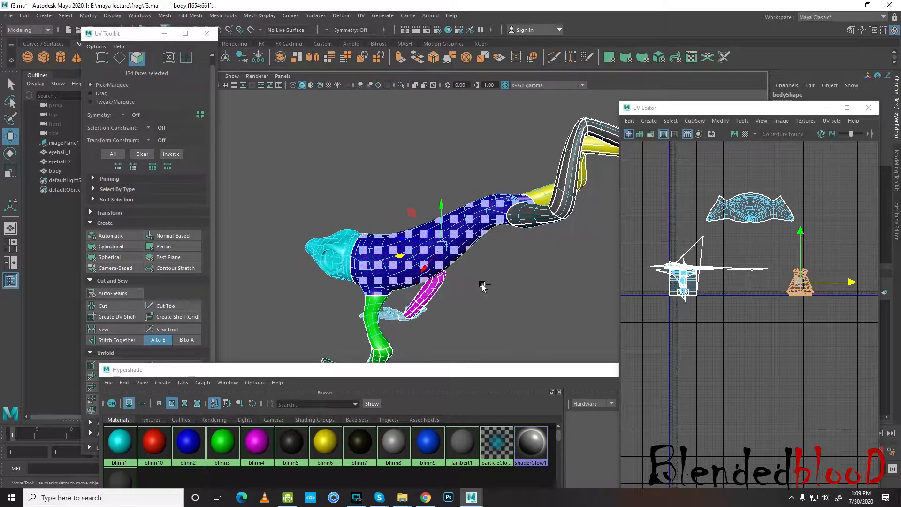
pyautogui.hotkey('ctrl', 'z')
pyautogui.keyDown('alt'); pyautogui.moveTo(495, 258); pyautogui.dragTo(502, 245); pyautogui.keyUp('alt')
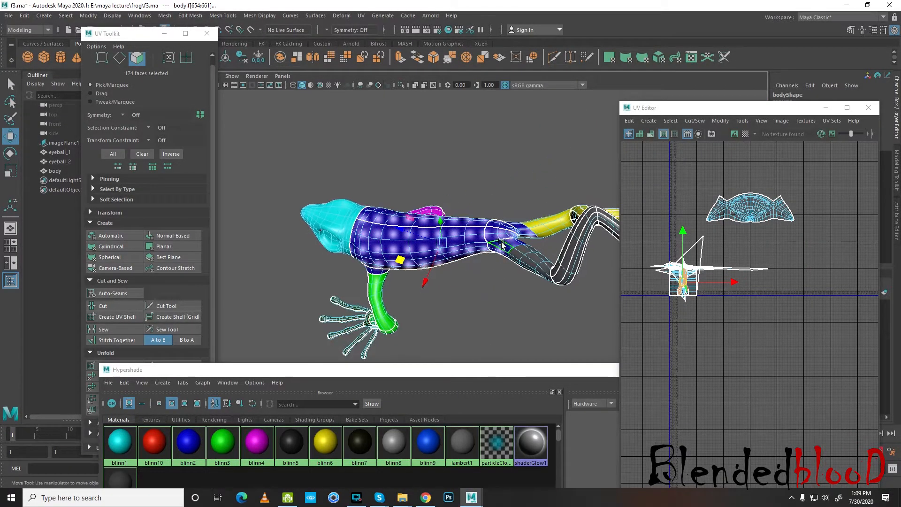
pyautogui.keyDown('alt'); pyautogui.moveTo(508, 279); pyautogui.dragTo(488, 254); pyautogui.keyUp('alt')
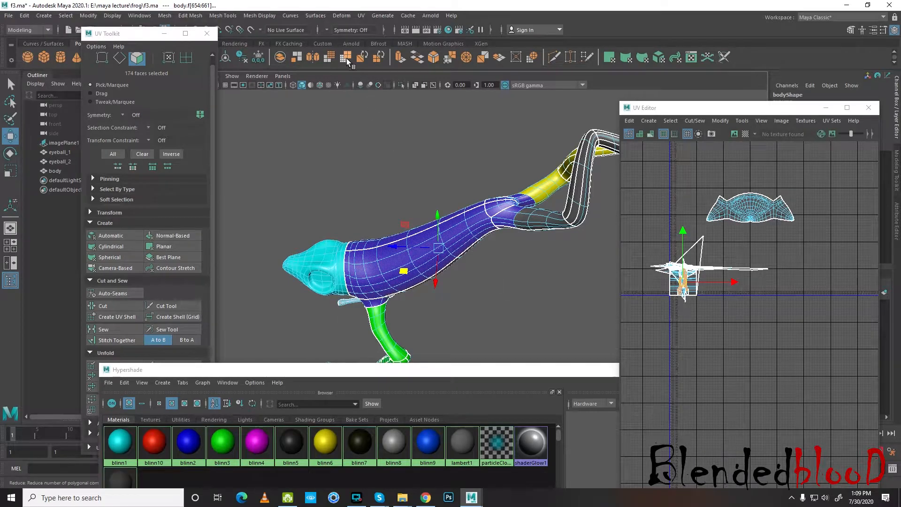
# - Project the selected body faces' UVs from the full top view and move the shell sideways, clear of the other UVs
pyautogui.press('space')
pyautogui.press('space')
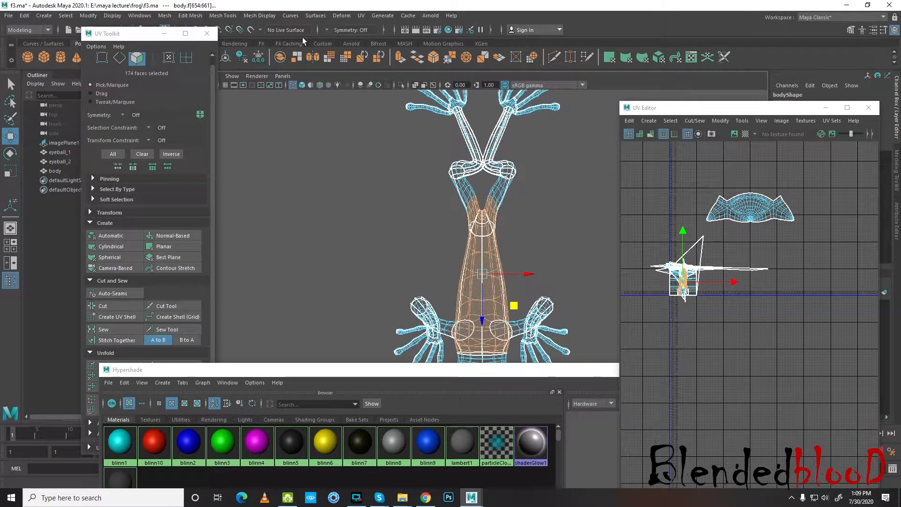
pyautogui.click(361, 16)
pyautogui.click(397, 89)
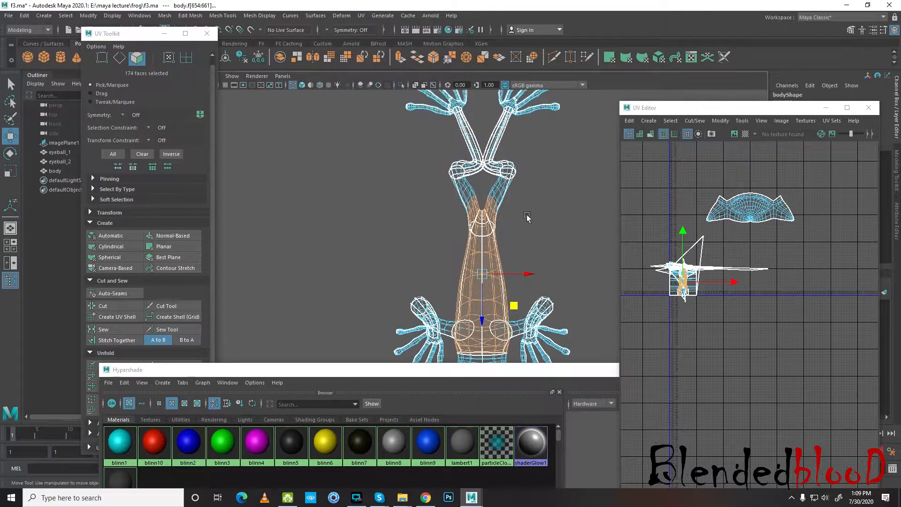
pyautogui.moveTo(725, 280); pyautogui.dragTo(832, 282)
# - Select the body's underside centerline edges from the neck seam back past the front legs
pyautogui.press('space')
pyautogui.press('space')
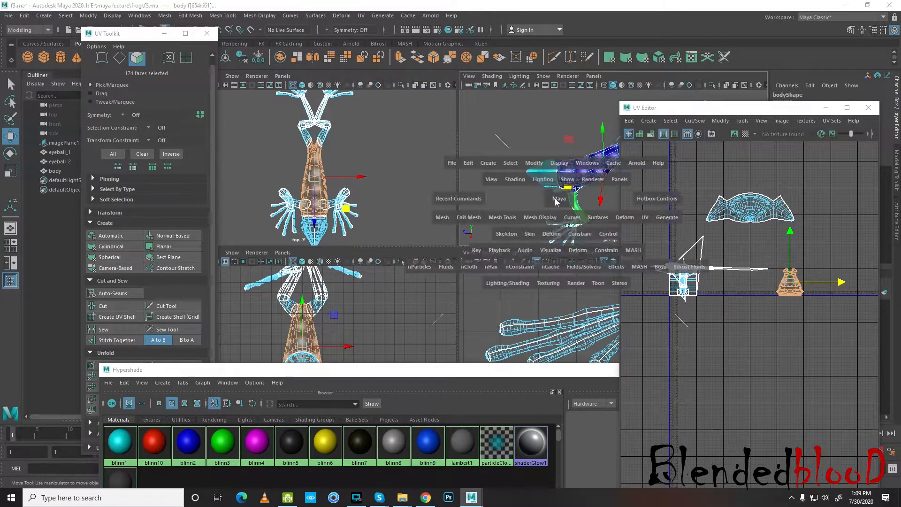
pyautogui.keyDown('alt'); pyautogui.moveTo(512, 211); pyautogui.dragTo(391, 237); pyautogui.keyUp('alt')
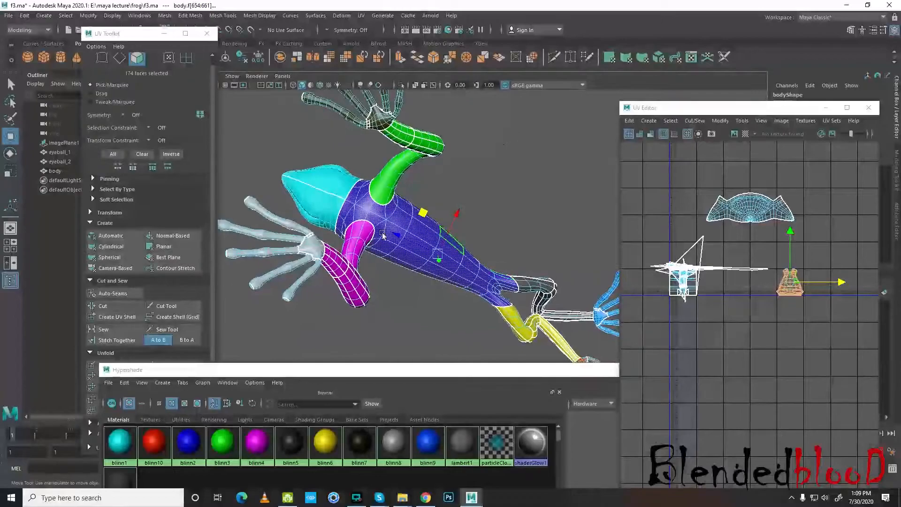
pyautogui.scroll(5, 430, 237)
pyautogui.moveTo(381, 226); pyautogui.dragTo(380, 200, button='right')
pyautogui.keyDown('alt'); pyautogui.moveTo(375, 210); pyautogui.dragTo(313, 197); pyautogui.keyUp('alt')
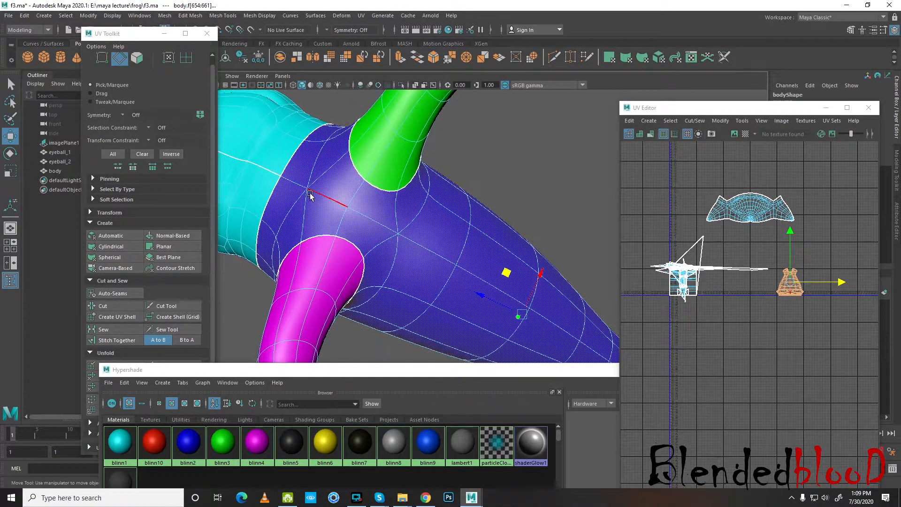
pyautogui.click(292, 182)
pyautogui.keyDown('shift'); pyautogui.click(326, 198); pyautogui.keyUp('shift')
pyautogui.keyDown('shift'); pyautogui.click(372, 222); pyautogui.keyUp('shift')
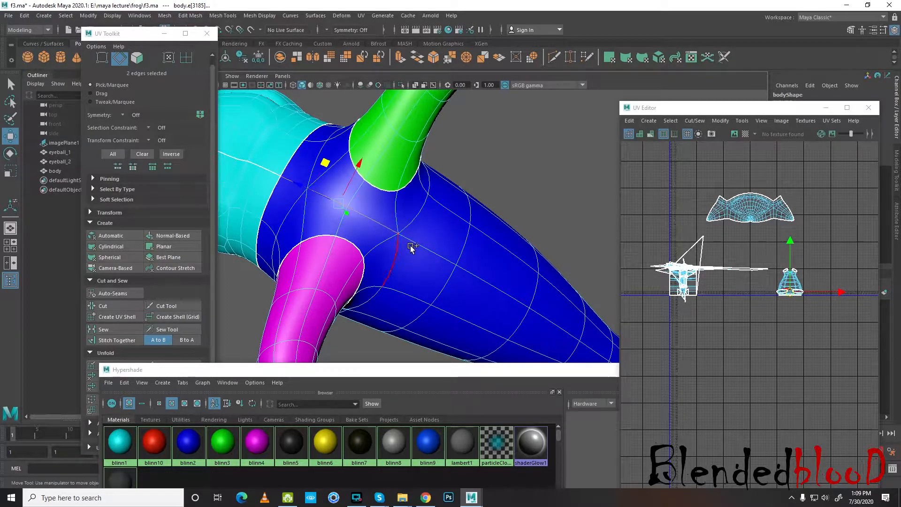
pyautogui.keyDown('shift'); pyautogui.click(420, 249); pyautogui.keyUp('shift')
# - Extend the centerline edge selection along the belly to the hind legs and cut the body UVs along it
pyautogui.keyDown('alt'); pyautogui.moveTo(543, 321); pyautogui.dragTo(425, 245); pyautogui.keyUp('alt')
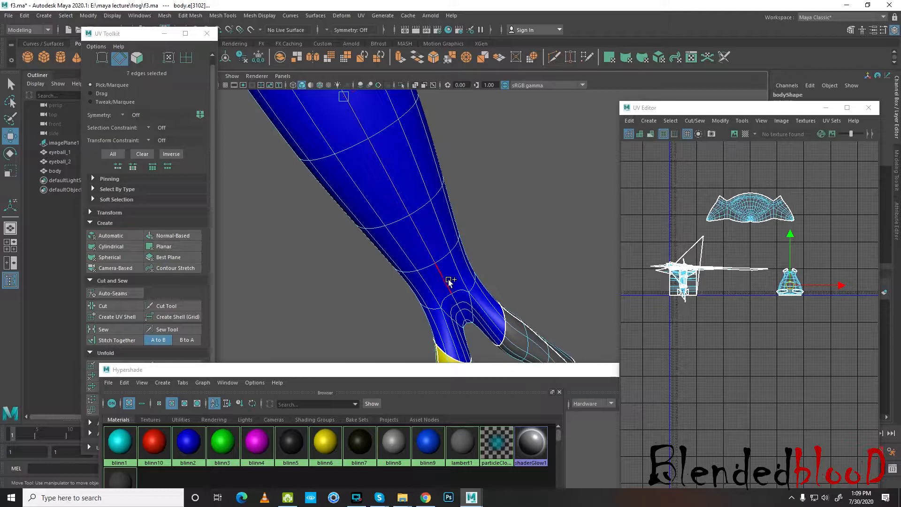
pyautogui.keyDown('alt'); pyautogui.moveTo(490, 306); pyautogui.dragTo(427, 249); pyautogui.keyUp('alt')
pyautogui.keyDown('shift'); pyautogui.click(428, 205); pyautogui.keyUp('shift')
pyautogui.keyDown('alt'); pyautogui.moveTo(428, 204); pyautogui.dragTo(397, 169); pyautogui.keyUp('alt')
pyautogui.keyDown('shift'); pyautogui.click(396, 143); pyautogui.keyUp('shift')
pyautogui.keyDown('alt'); pyautogui.moveTo(398, 144); pyautogui.dragTo(428, 254); pyautogui.keyUp('alt')
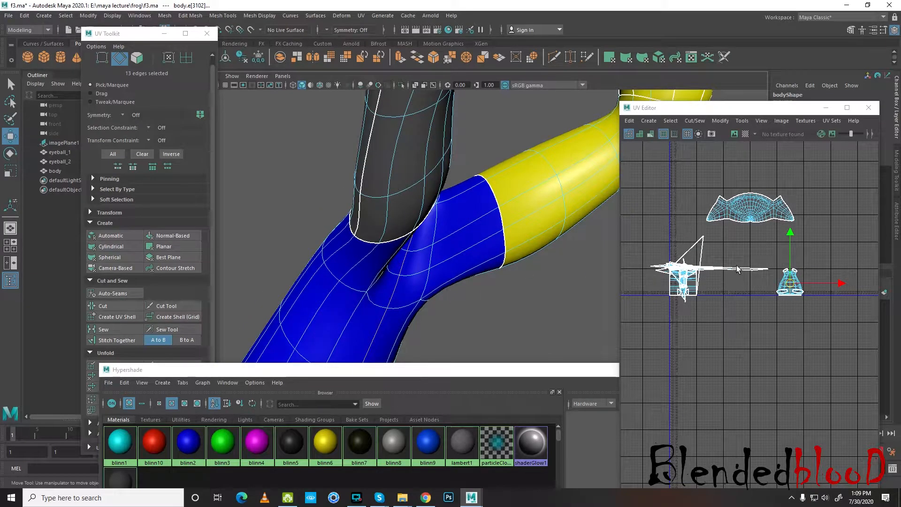
pyautogui.click(106, 306)
pyautogui.moveTo(419, 278)
pyautogui.mouseDown(button='right')
pyautogui.moveTo(421, 290)
pyautogui.moveTo(420, 267)
pyautogui.mouseUp(button='right')
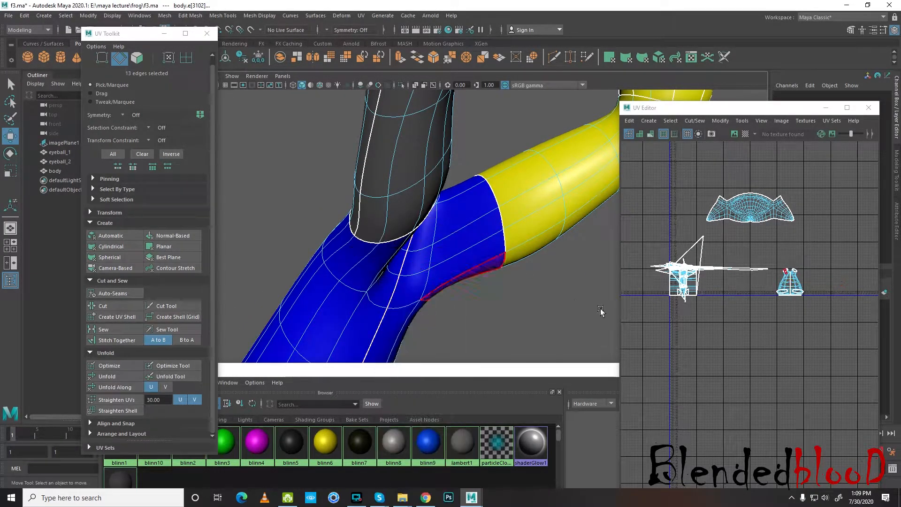
# - Select all faces of the body's UV shell, unfold it, and check the leg openings
pyautogui.scroll(-3, 806, 309)
pyautogui.scroll(7, 799, 277)
pyautogui.moveTo(798, 277); pyautogui.dragTo(703, 372)
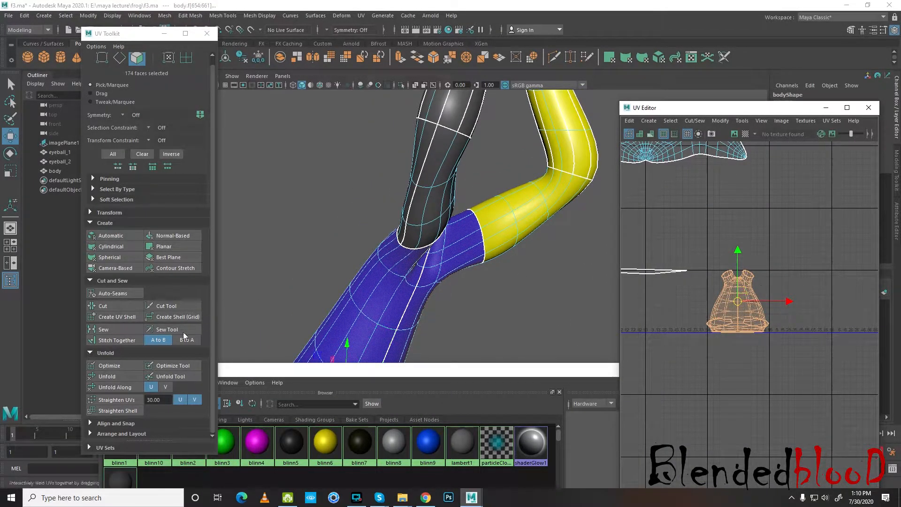
pyautogui.click(107, 376)
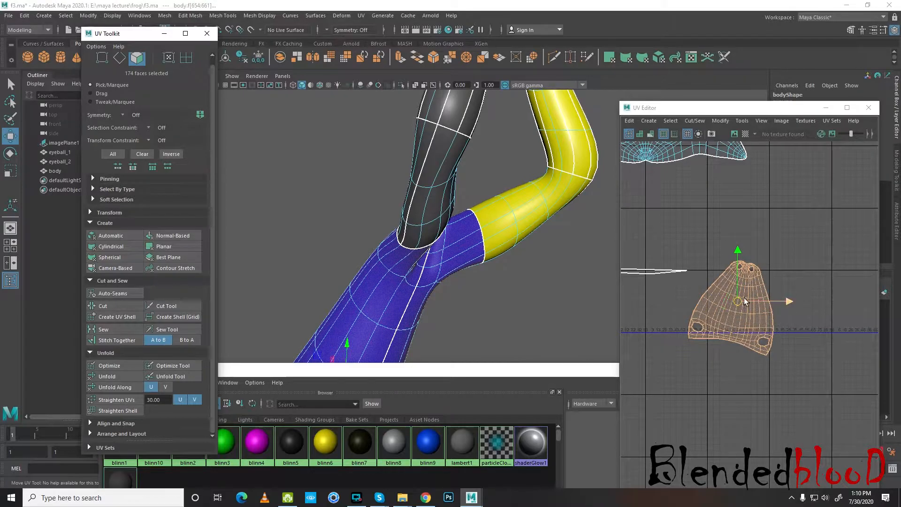
pyautogui.scroll(5, 751, 300)
pyautogui.scroll(-4, 742, 311)
pyautogui.scroll(5, 750, 183)
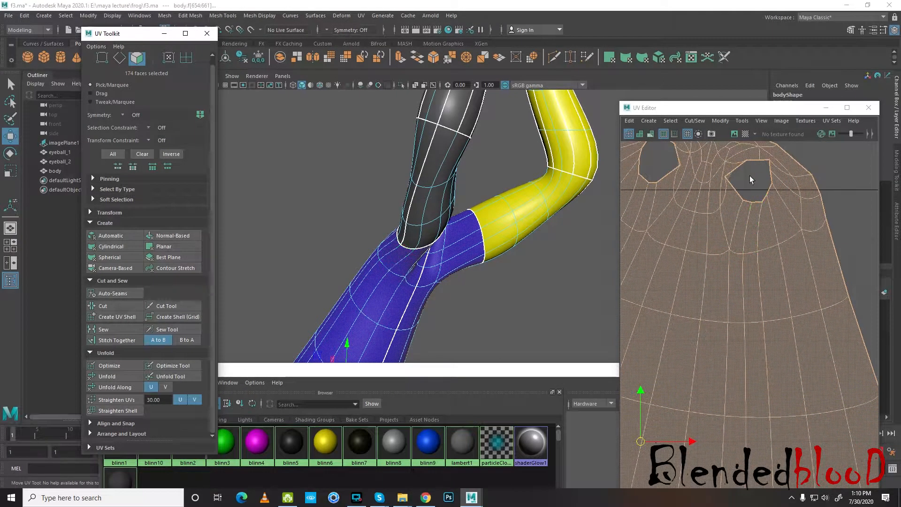
pyautogui.scroll(-6, 745, 205)
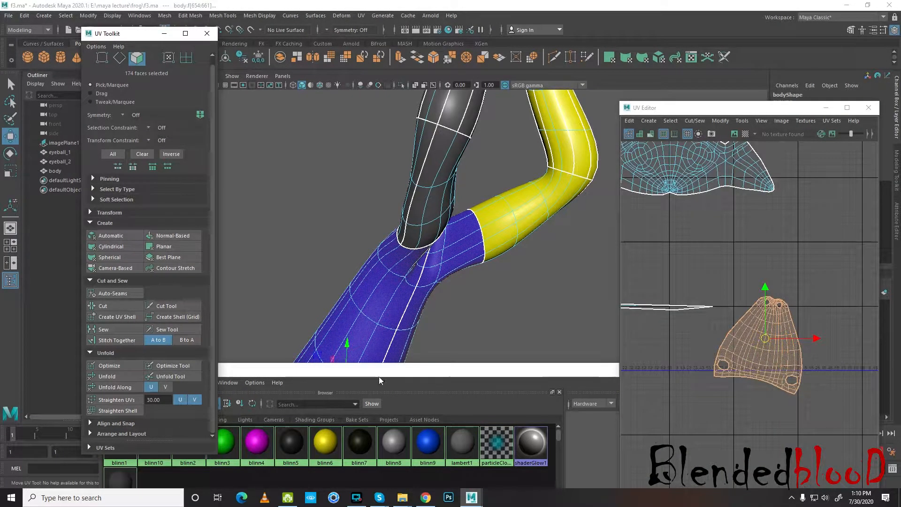
# - Optimize the body shell's UVs twice and inspect the spacing around the hind-leg openings
pyautogui.click(116, 364)
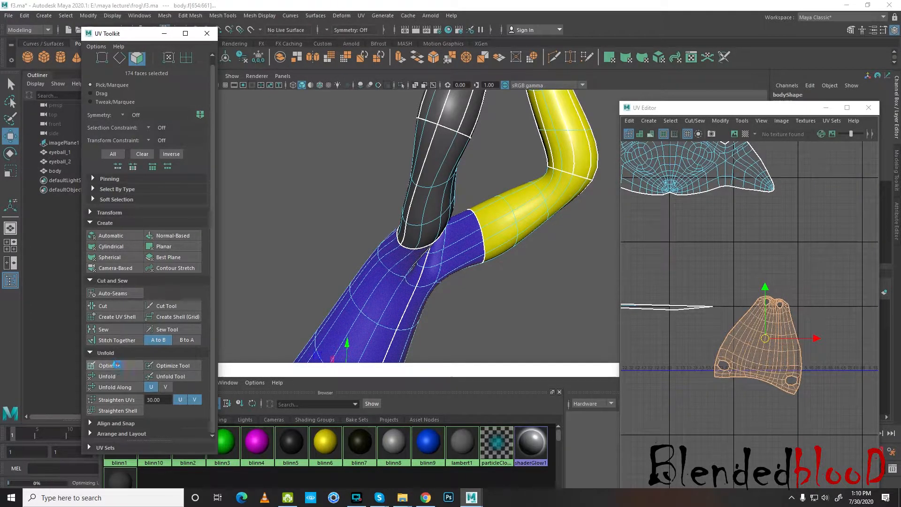
pyautogui.click(117, 365)
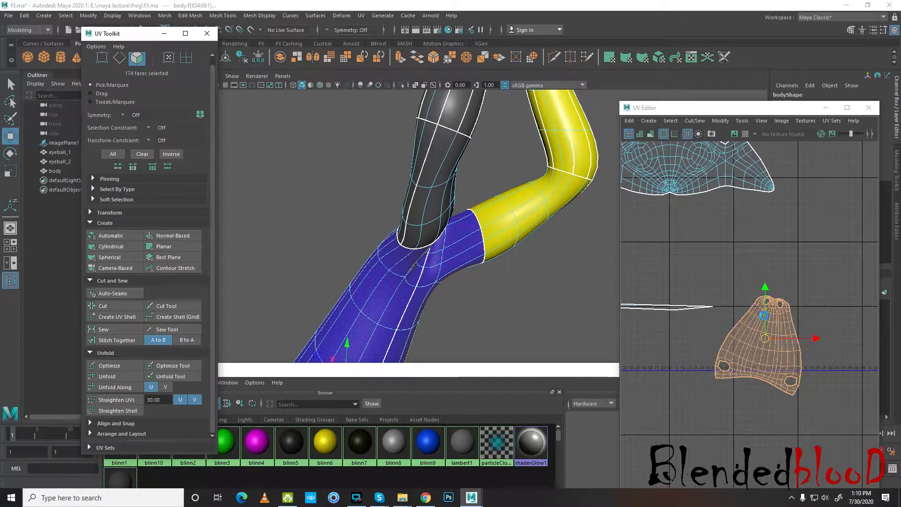
pyautogui.scroll(8, 764, 319)
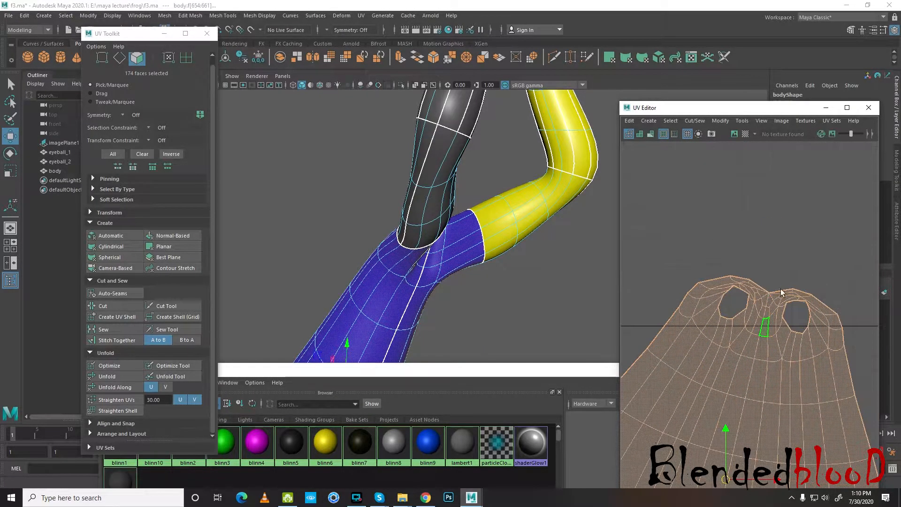
pyautogui.scroll(5, 748, 297)
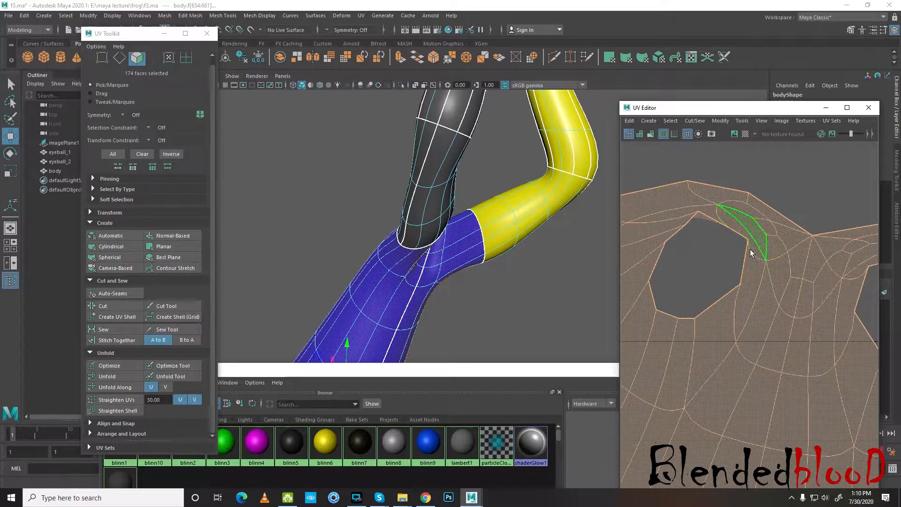
pyautogui.scroll(-6, 737, 263)
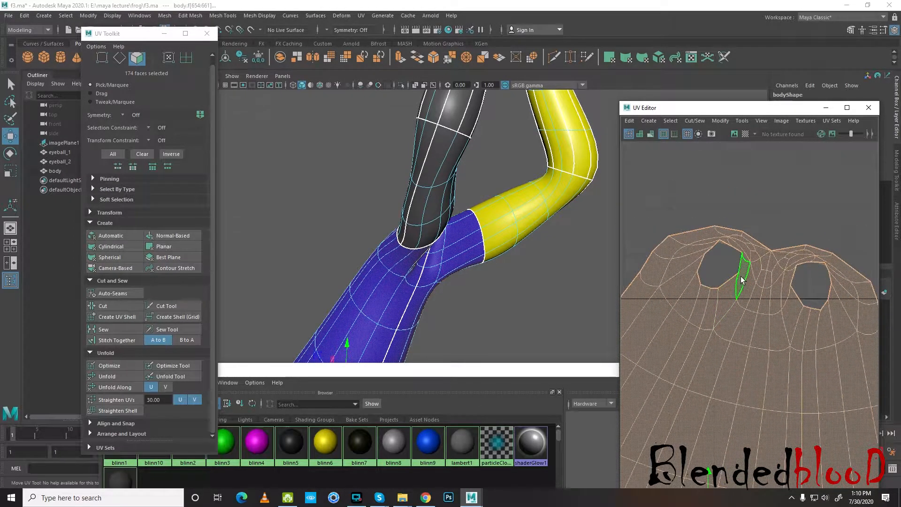
pyautogui.scroll(4, 811, 267)
pyautogui.moveTo(775, 260); pyautogui.dragTo(748, 269, button='right')
pyautogui.click(730, 268)
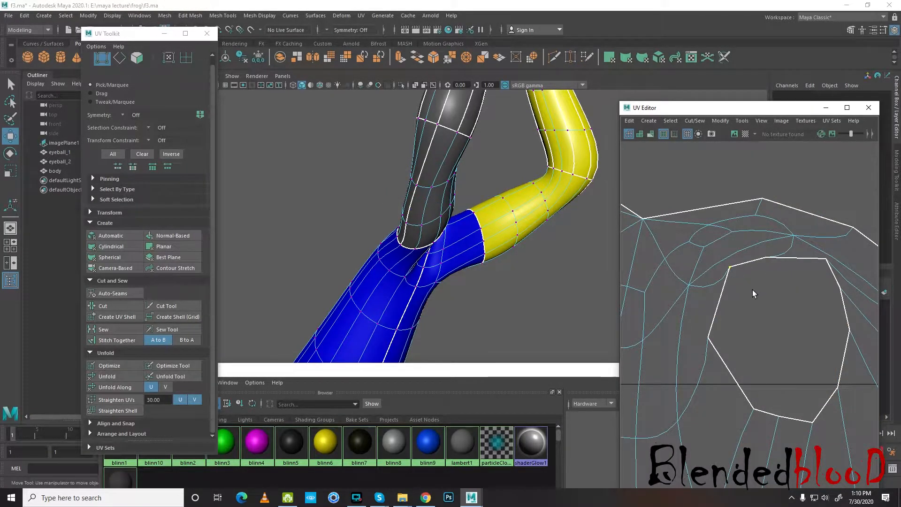
pyautogui.scroll(-3, 737, 273)
pyautogui.moveTo(753, 268); pyautogui.dragTo(799, 279, button='right')
pyautogui.scroll(-3, 779, 271)
pyautogui.scroll(-5, 748, 300)
pyautogui.click(750, 305)
pyautogui.moveTo(752, 324); pyautogui.dragTo(708, 381)
pyautogui.moveTo(749, 317); pyautogui.dragTo(751, 348, button='right')
# - Reselect the whole body shell and rotate it until it stands upright
pyautogui.moveTo(809, 254); pyautogui.dragTo(706, 380)
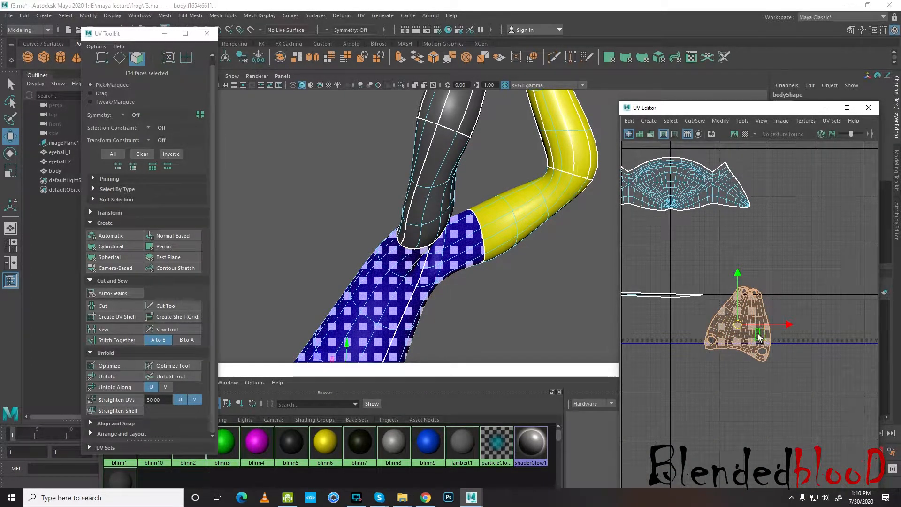
pyautogui.scroll(4, 757, 331)
pyautogui.press('e')
pyautogui.moveTo(763, 315); pyautogui.dragTo(765, 300)
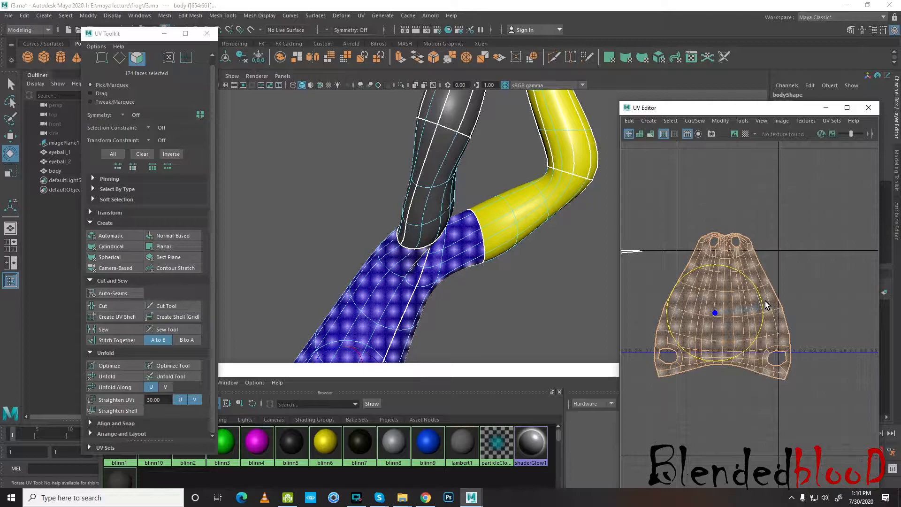
# - Move the body shell to just above the head shell and compare the two shells' sizes and alignment
pyautogui.press('q')
pyautogui.scroll(-5, 765, 300)
pyautogui.press('w')
pyautogui.moveTo(756, 302); pyautogui.dragTo(726, 203)
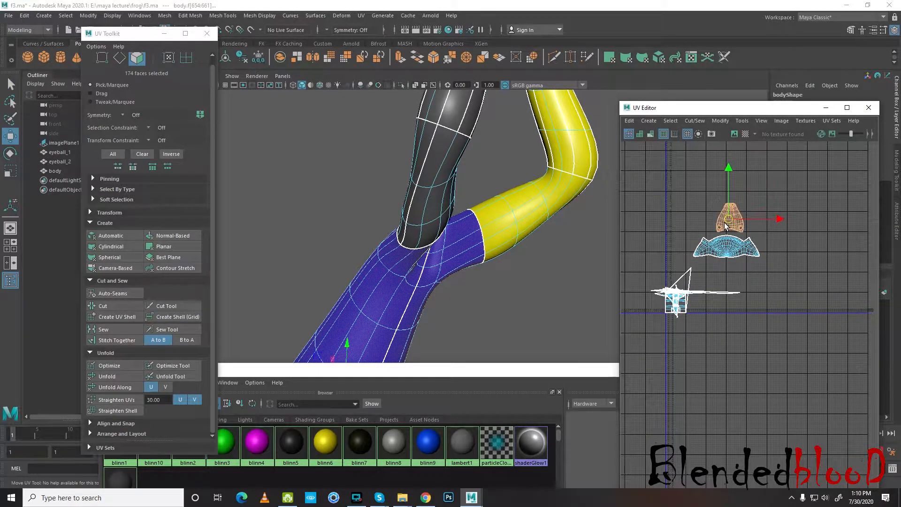
pyautogui.scroll(8, 733, 225)
pyautogui.scroll(-8, 768, 312)
pyautogui.scroll(5, 758, 314)
pyautogui.scroll(-2, 754, 294)
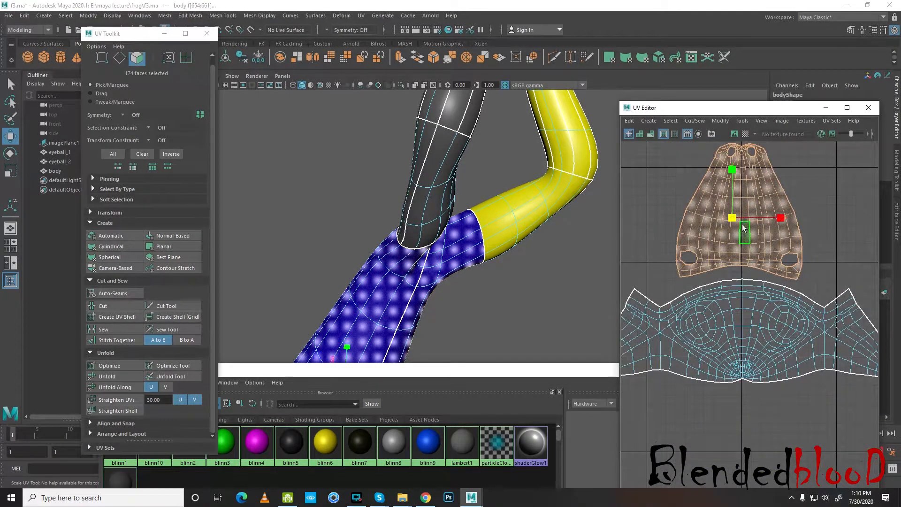
# - Scale the body shell up to match the head shell, place it directly above it, and optimize its UVs
pyautogui.press('r')
pyautogui.moveTo(733, 219); pyautogui.dragTo(761, 255)
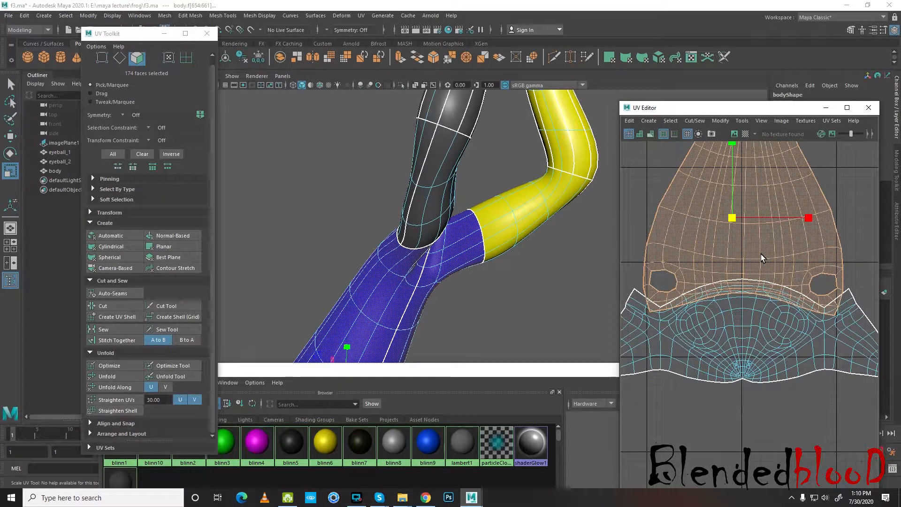
pyautogui.scroll(-2, 761, 255)
pyautogui.press('w')
pyautogui.moveTo(743, 183); pyautogui.dragTo(741, 167)
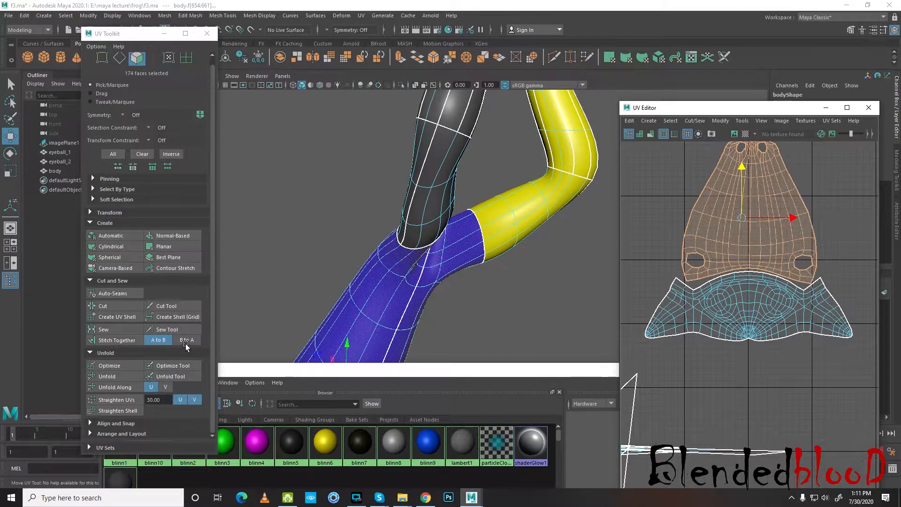
pyautogui.click(117, 365)
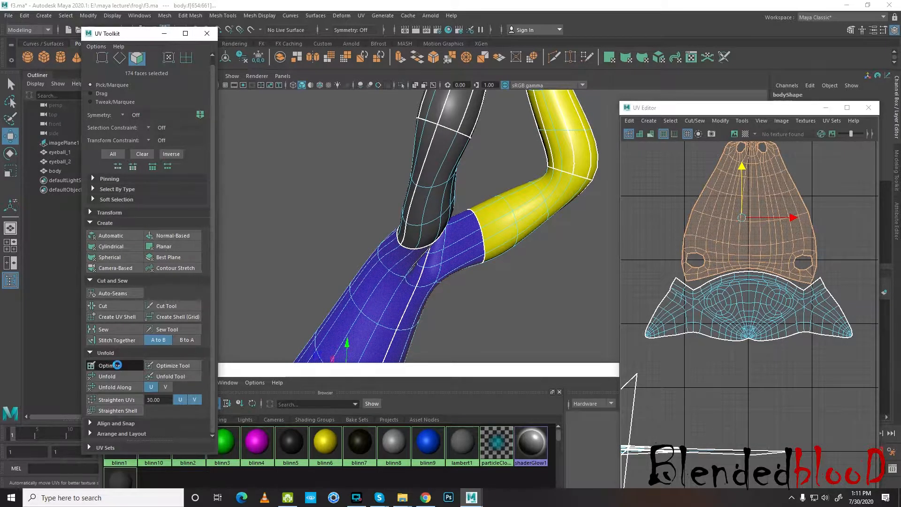
pyautogui.click(772, 367)
# - Return to object mode, select the whole frog mesh, and delete all construction history
pyautogui.scroll(-4, 761, 361)
pyautogui.moveTo(424, 239); pyautogui.dragTo(470, 228, button='right')
pyautogui.scroll(-5, 473, 239)
pyautogui.click(486, 295)
pyautogui.scroll(-5, 486, 295)
pyautogui.keyDown('alt'); pyautogui.moveTo(482, 289); pyautogui.dragTo(519, 322); pyautogui.keyUp('alt')
pyautogui.keyDown('alt'); pyautogui.moveTo(519, 322); pyautogui.dragTo(535, 282, button='middle'); pyautogui.keyUp('alt')
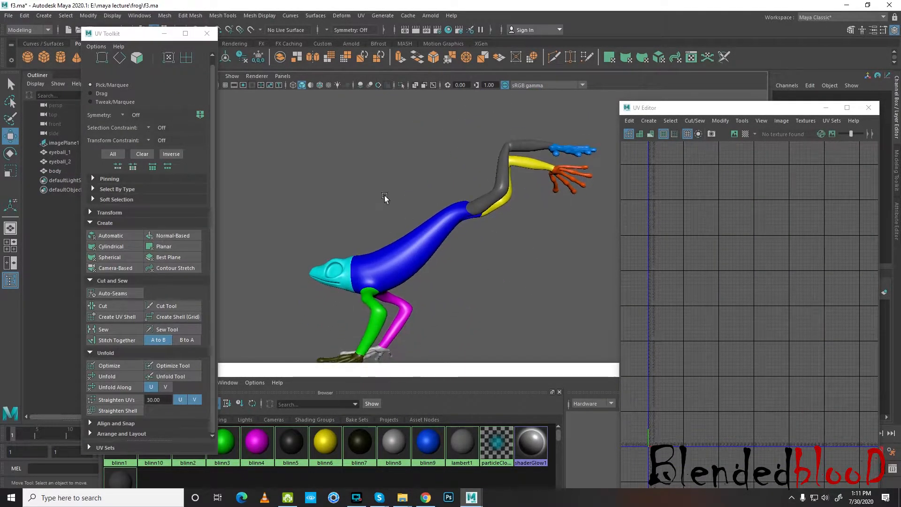
pyautogui.moveTo(364, 205); pyautogui.dragTo(562, 323)
pyautogui.click(66, 16)
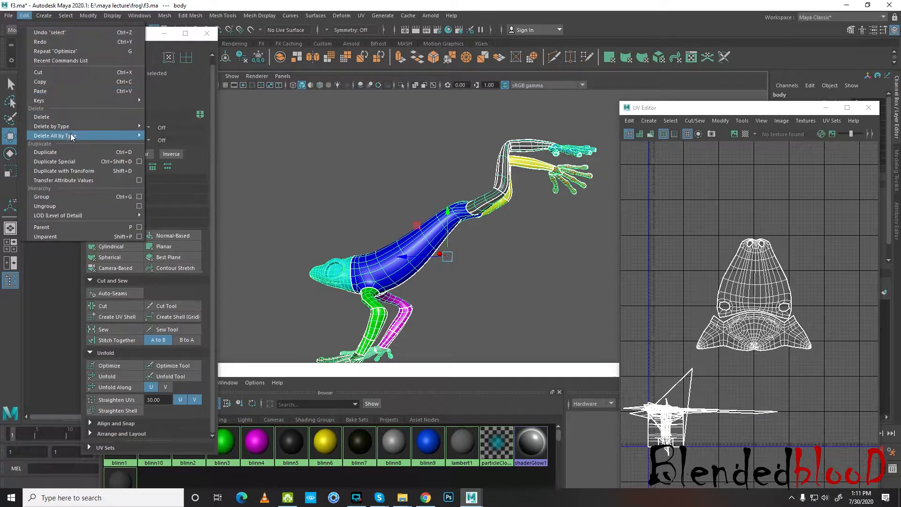
pyautogui.click(180, 137)
# - Save the scene as f2.ma and again as f3.ma, replacing both existing files
pyautogui.click(8, 16)
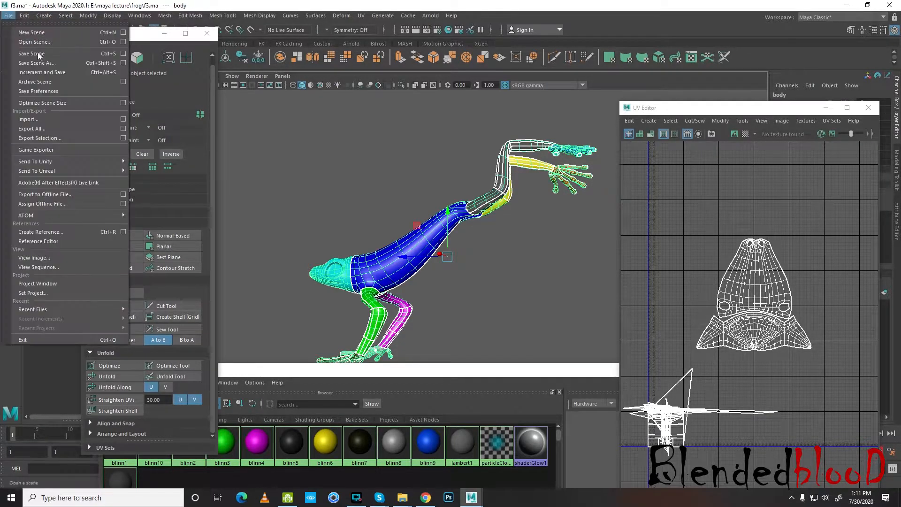
pyautogui.click(28, 61)
pyautogui.doubleClick(355, 235)
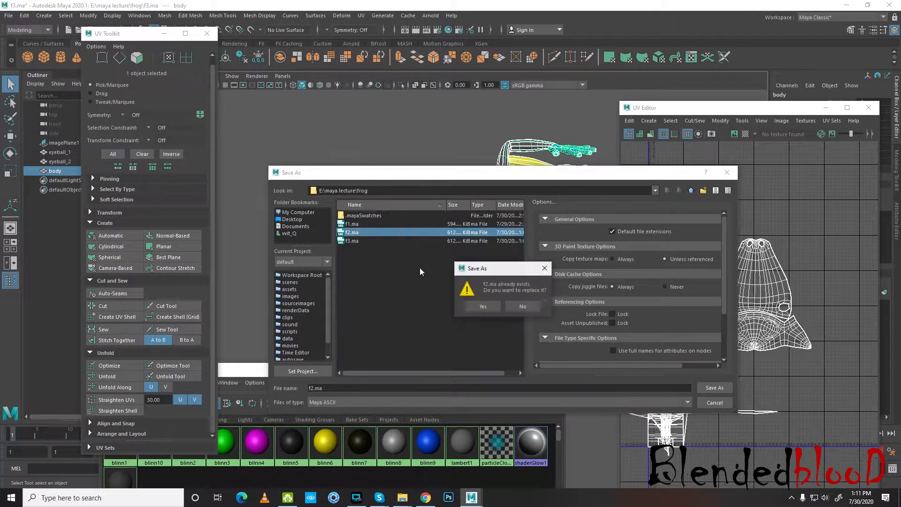
pyautogui.click(486, 306)
pyautogui.press('w')
pyautogui.click(8, 16)
pyautogui.click(38, 61)
pyautogui.doubleClick(356, 241)
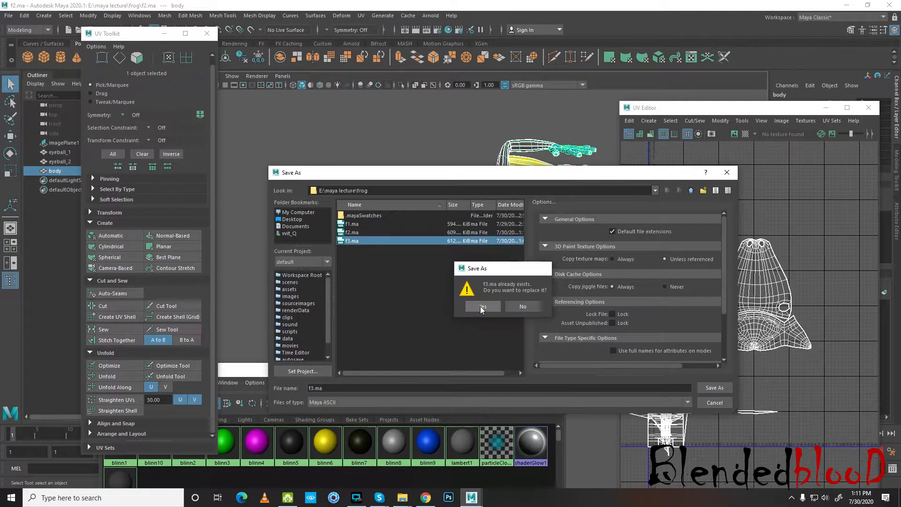
pyautogui.click(483, 306)
# - Select the green foreleg's faces through the blinn3 material
pyautogui.keyDown('alt'); pyautogui.moveTo(405, 297); pyautogui.dragTo(452, 301); pyautogui.keyUp('alt')
pyautogui.scroll(2, 452, 301)
pyautogui.keyDown('alt'); pyautogui.moveTo(451, 300); pyautogui.dragTo(468, 248, button='middle'); pyautogui.keyUp('alt')
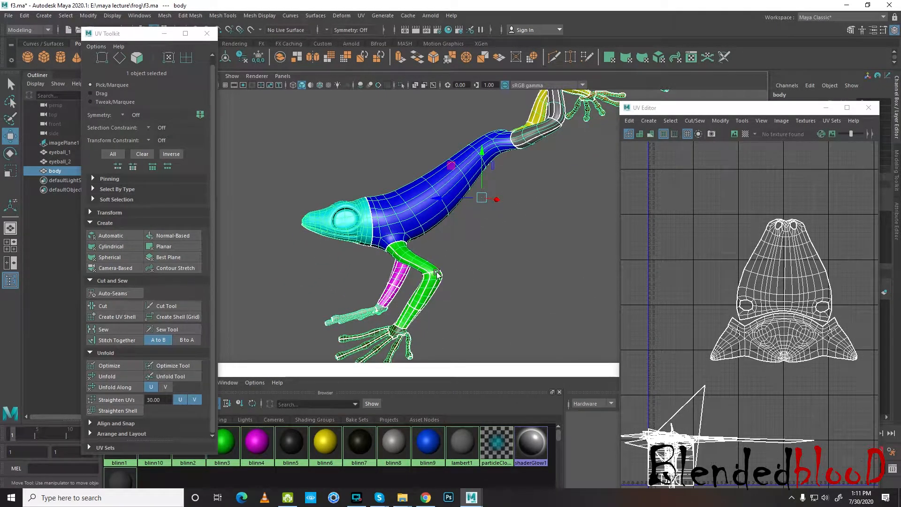
pyautogui.keyDown('alt'); pyautogui.moveTo(425, 303); pyautogui.dragTo(462, 295); pyautogui.keyUp('alt')
pyautogui.moveTo(451, 370); pyautogui.dragTo(476, 386)
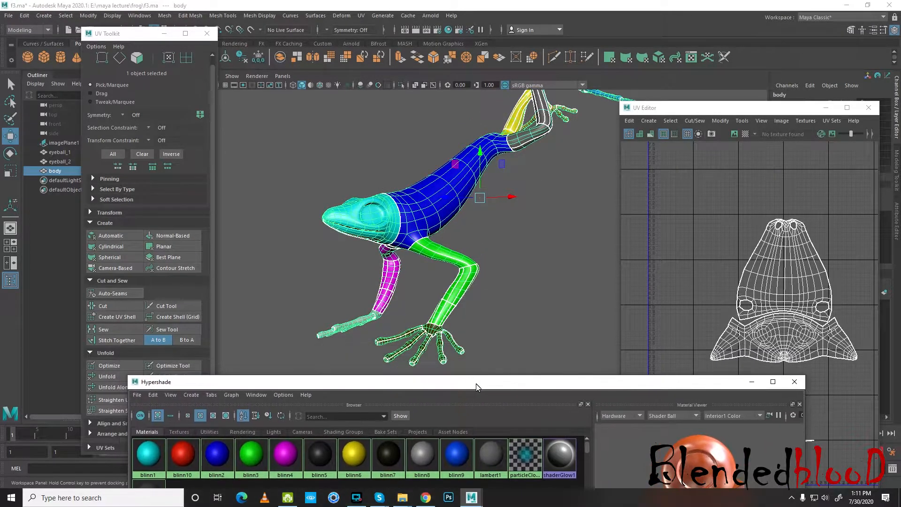
pyautogui.moveTo(249, 457); pyautogui.dragTo(282, 375, button='right')
# - Frame the green foreleg in the side view and give it a camera-based UV projection
pyautogui.press('space')
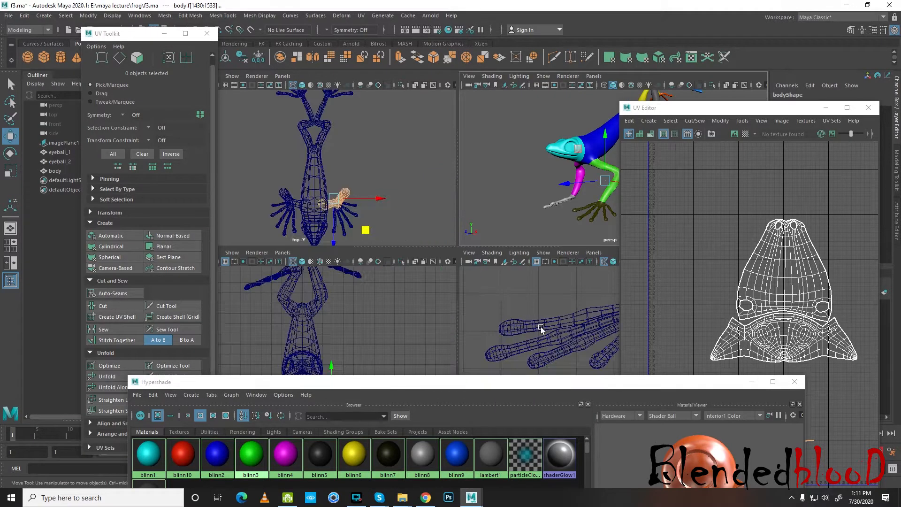
pyautogui.press('f')
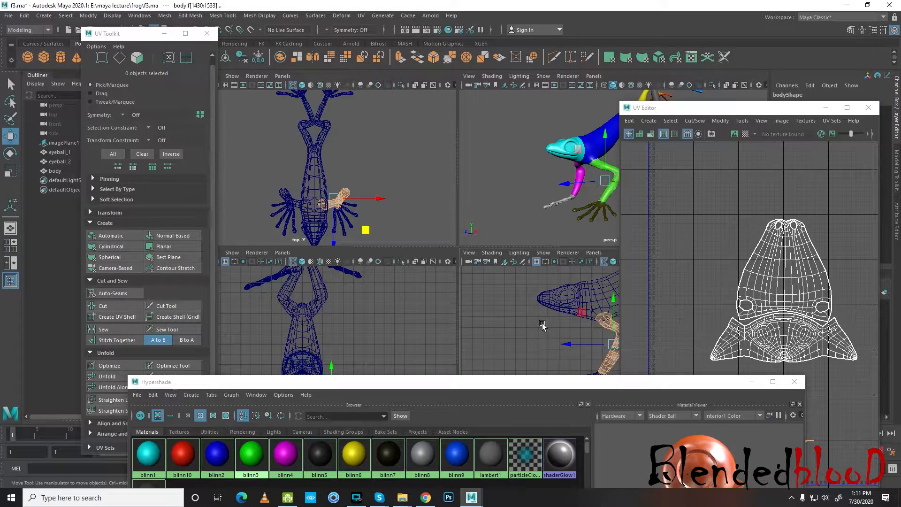
pyautogui.press('f')
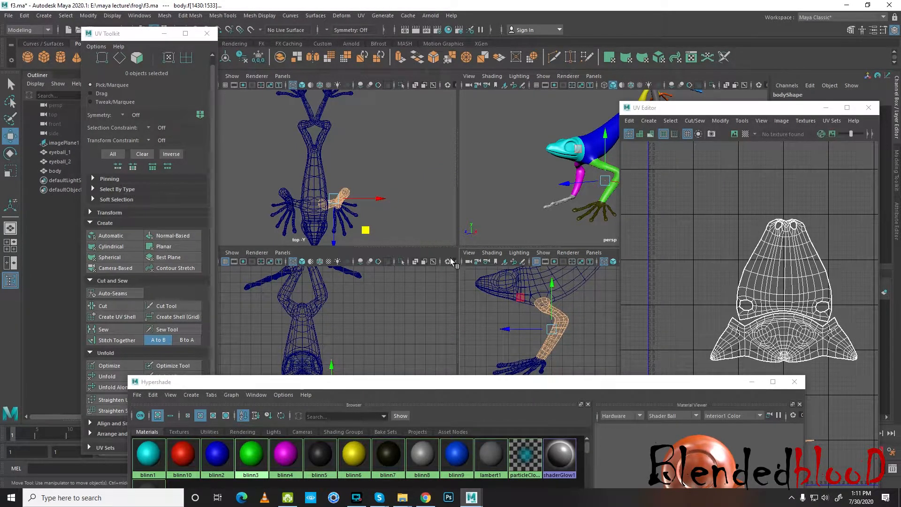
pyautogui.click(127, 272)
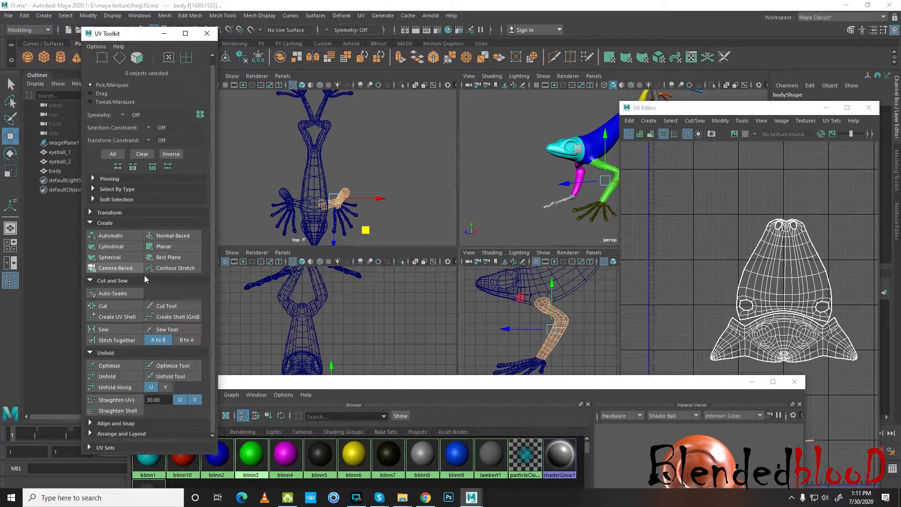
# - Move the projected foreleg shell out of the overlapping UVs into the empty space beside the head and body shells
pyautogui.scroll(-6, 722, 329)
pyautogui.scroll(1, 752, 338)
pyautogui.click(753, 338)
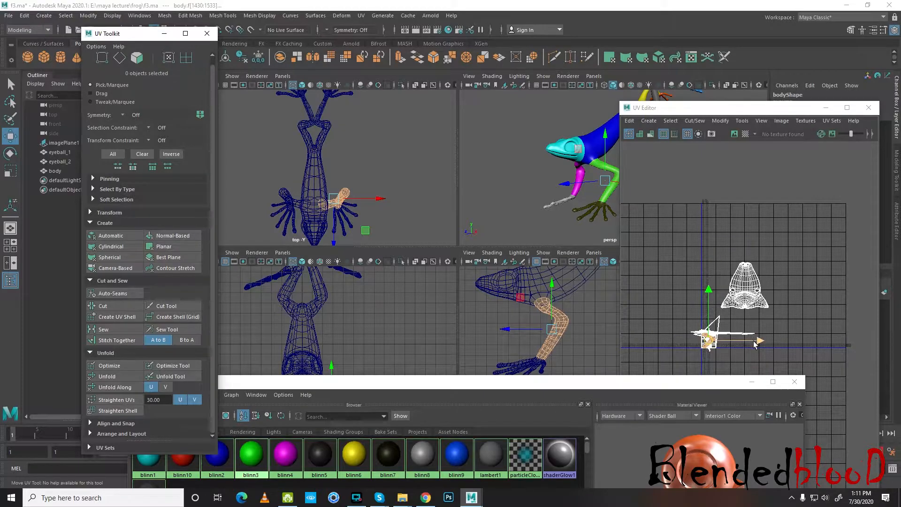
pyautogui.moveTo(754, 338); pyautogui.dragTo(830, 344)
pyautogui.scroll(5, 785, 328)
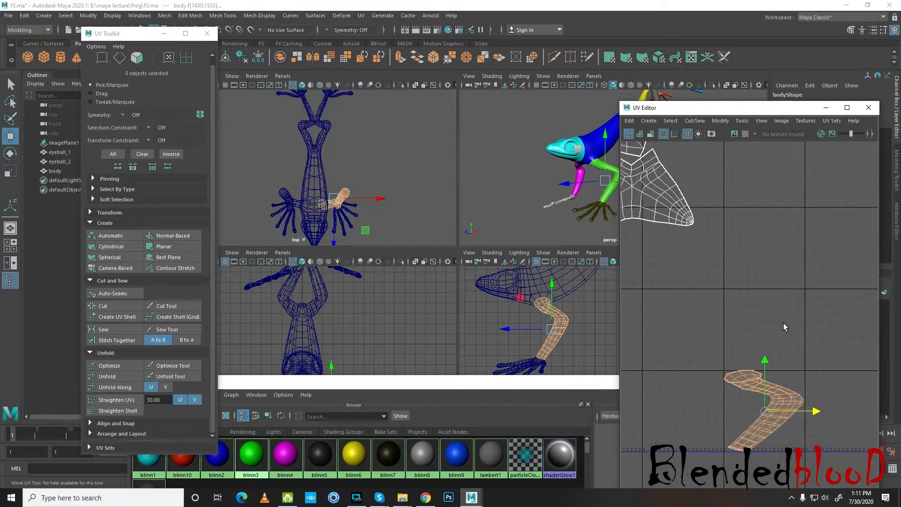
pyautogui.moveTo(766, 366); pyautogui.dragTo(764, 182)
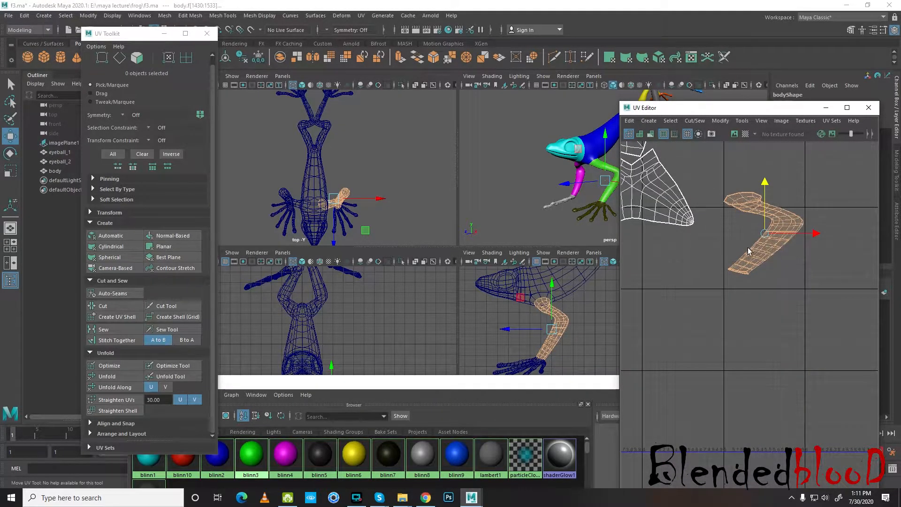
pyautogui.keyDown('alt'); pyautogui.moveTo(754, 254); pyautogui.dragTo(761, 331, button='middle'); pyautogui.keyUp('alt')
pyautogui.moveTo(817, 312); pyautogui.dragTo(814, 313)
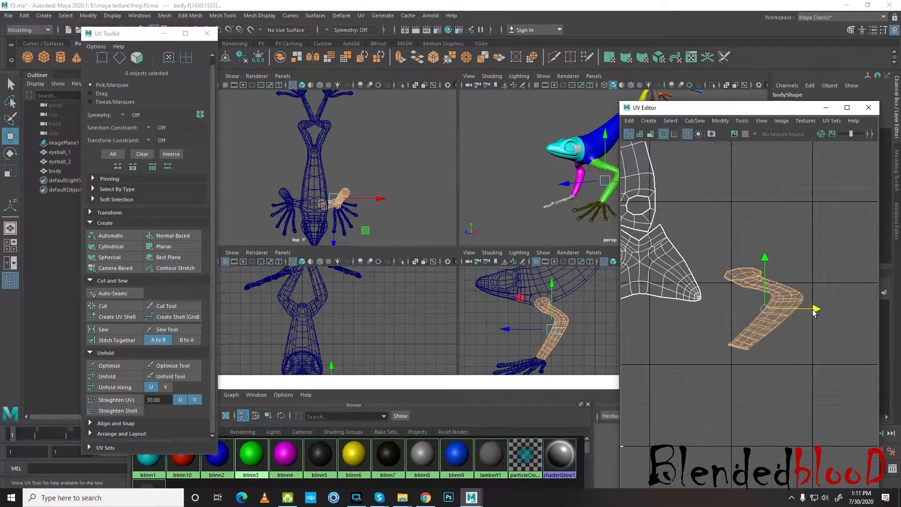
pyautogui.scroll(3, 756, 306)
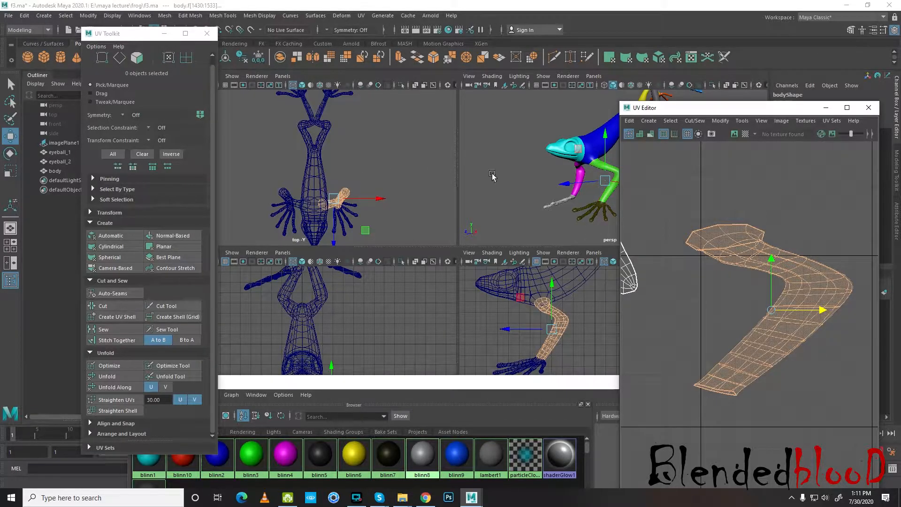
# - Try cutting the green foreleg's UVs along a lengthwise edge loop on its inner side in the perspective view
pyautogui.keyDown('alt'); pyautogui.moveTo(608, 183); pyautogui.dragTo(544, 182, button='middle'); pyautogui.keyUp('alt')
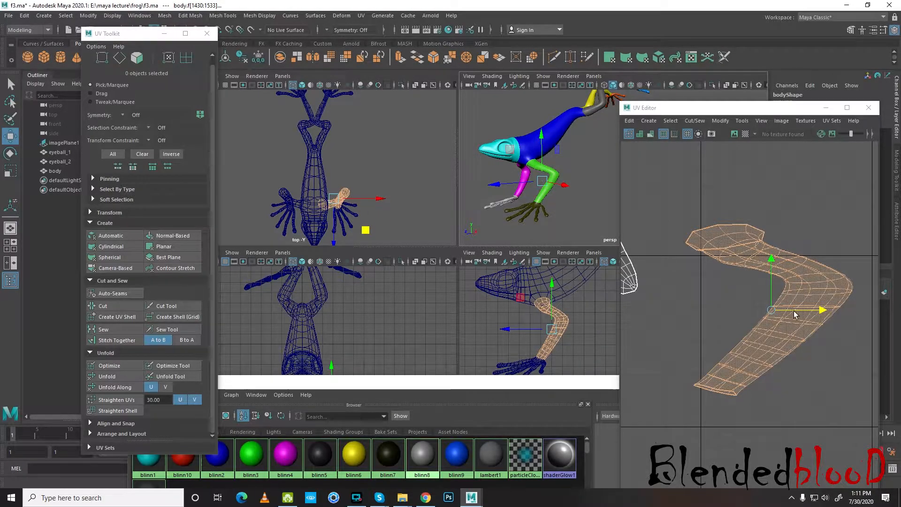
pyautogui.press('space')
pyautogui.scroll(2, 348, 269)
pyautogui.keyDown('alt'); pyautogui.moveTo(348, 269); pyautogui.dragTo(478, 247, button='middle'); pyautogui.keyUp('alt')
pyautogui.keyDown('alt'); pyautogui.moveTo(479, 247); pyautogui.dragTo(584, 245); pyautogui.keyUp('alt')
pyautogui.keyDown('alt'); pyautogui.moveTo(583, 245); pyautogui.dragTo(483, 244, button='middle'); pyautogui.keyUp('alt')
pyautogui.scroll(4, 484, 244)
pyautogui.moveTo(480, 210); pyautogui.dragTo(482, 190, button='right')
pyautogui.keyDown('alt'); pyautogui.moveTo(463, 274); pyautogui.dragTo(496, 217); pyautogui.keyUp('alt')
pyautogui.click(496, 216)
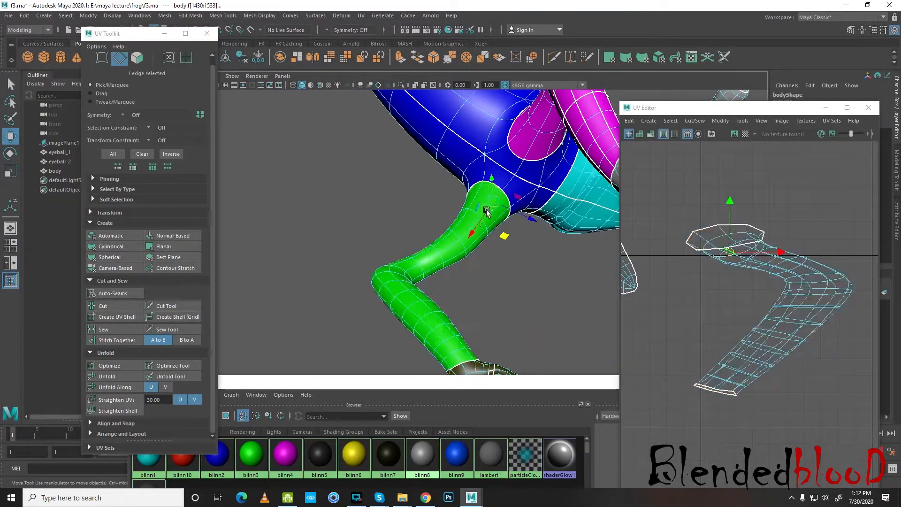
pyautogui.scroll(2, 460, 245)
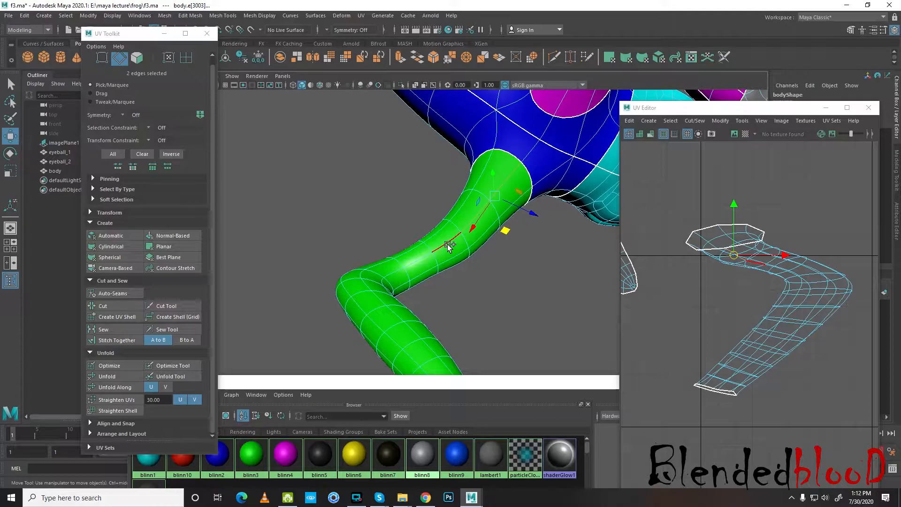
pyautogui.doubleClick(415, 272)
pyautogui.keyDown('alt'); pyautogui.moveTo(489, 274); pyautogui.dragTo(475, 297); pyautogui.keyUp('alt')
pyautogui.click(134, 303)
# - Inspect the seam position around the green foreleg and undo the cut
pyautogui.moveTo(473, 226); pyautogui.dragTo(484, 256, button='right')
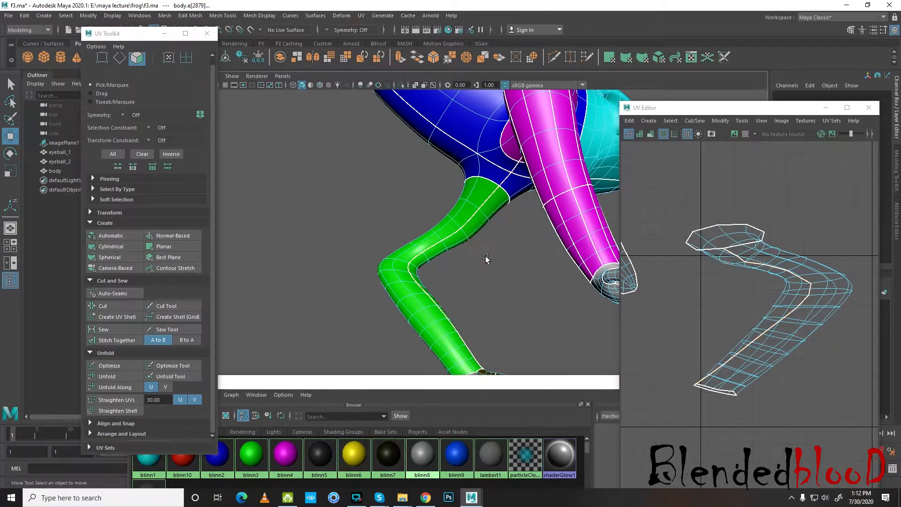
pyautogui.moveTo(668, 188); pyautogui.dragTo(877, 445)
pyautogui.click(516, 286)
pyautogui.doubleClick(511, 201)
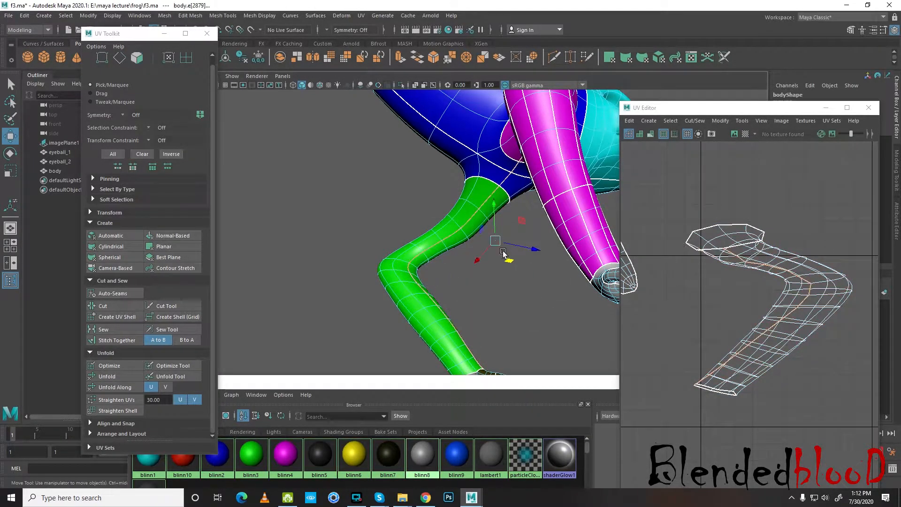
pyautogui.scroll(-4, 511, 276)
pyautogui.keyDown('alt'); pyautogui.moveTo(510, 276); pyautogui.dragTo(559, 285); pyautogui.keyUp('alt')
pyautogui.scroll(5, 513, 275)
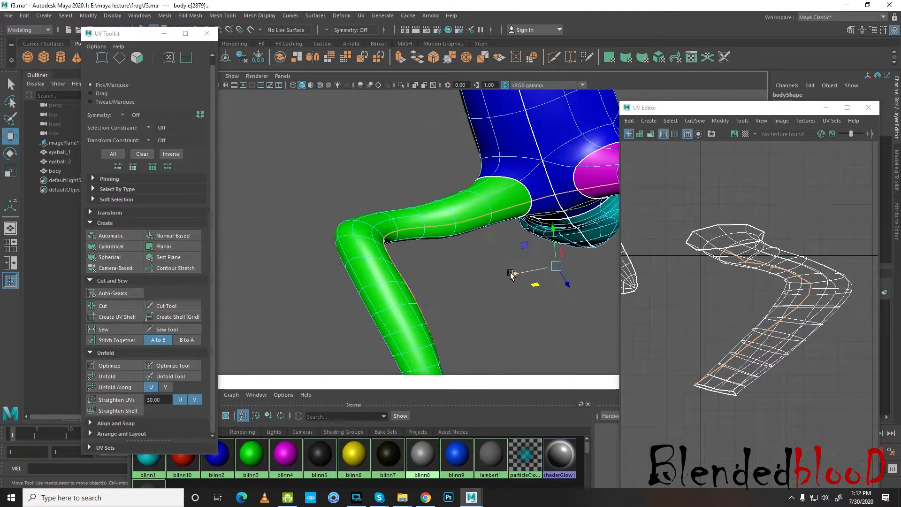
pyautogui.keyDown('alt'); pyautogui.moveTo(483, 267); pyautogui.dragTo(450, 281); pyautogui.keyUp('alt')
pyautogui.click(447, 280)
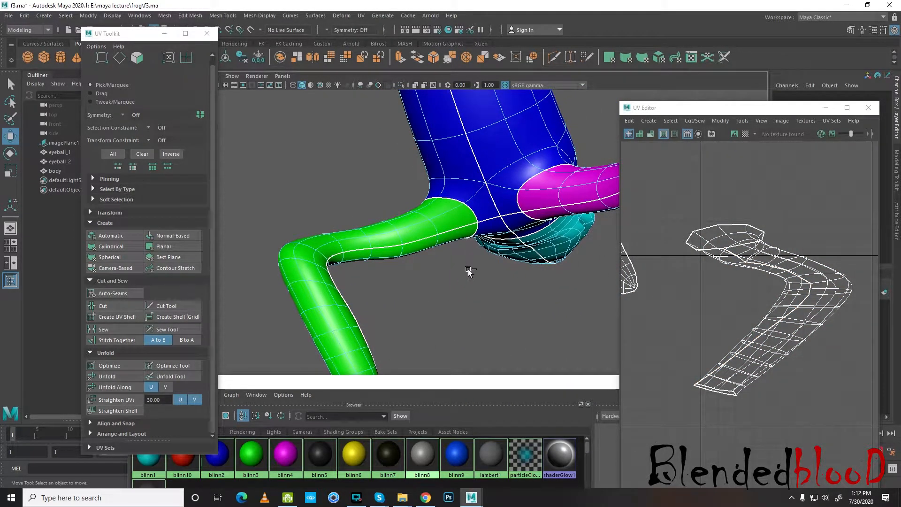
pyautogui.hotkey('ctrl', 'z')
pyautogui.keyDown('alt'); pyautogui.moveTo(502, 290); pyautogui.dragTo(525, 284); pyautogui.keyUp('alt')
# - Select a lengthwise edge loop through the inside of the green foreleg's bend and cut the UVs along it
pyautogui.doubleClick(358, 266)
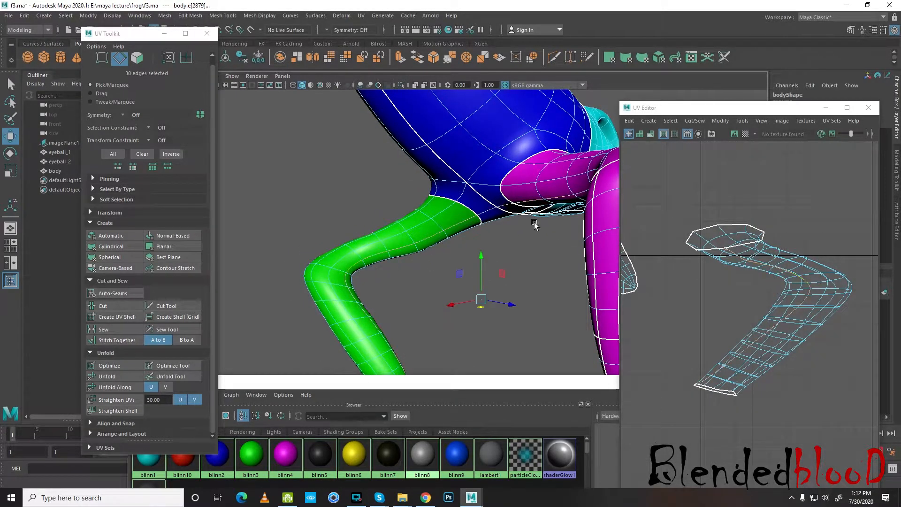
pyautogui.keyDown('alt'); pyautogui.moveTo(538, 305); pyautogui.dragTo(629, 271); pyautogui.keyUp('alt')
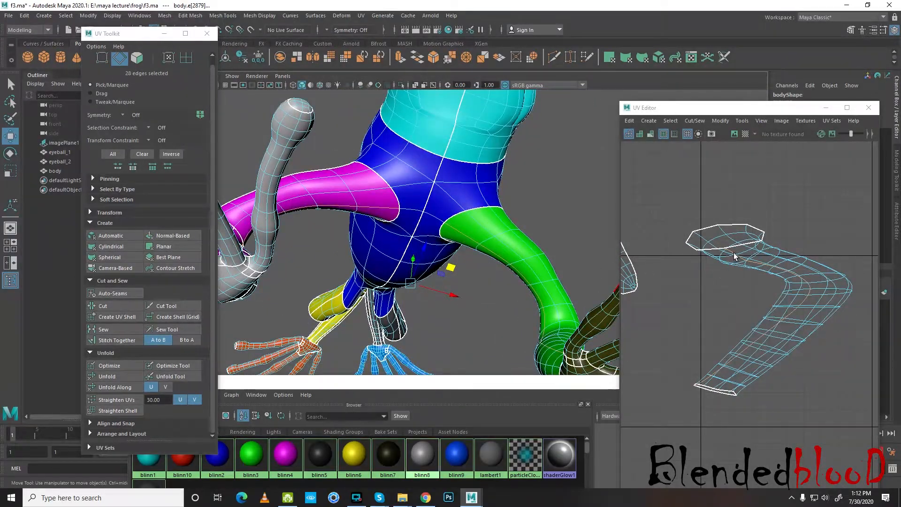
pyautogui.click(104, 305)
# - Select all faces of the green foreleg's UV shell and unfold them
pyautogui.moveTo(755, 248); pyautogui.dragTo(757, 279, button='right')
pyautogui.keyDown('alt'); pyautogui.moveTo(546, 269); pyautogui.dragTo(656, 315); pyautogui.keyUp('alt')
pyautogui.moveTo(686, 200); pyautogui.dragTo(862, 412)
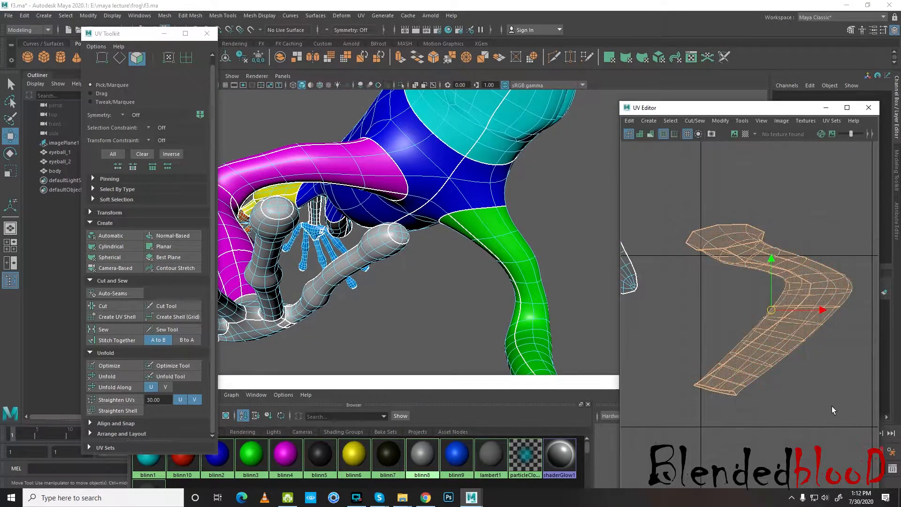
pyautogui.moveTo(432, 383); pyautogui.dragTo(428, 410)
pyautogui.click(107, 376)
# - Rotate the unfolded foreleg shell until it stands upright and optimize its UVs
pyautogui.scroll(-6, 782, 321)
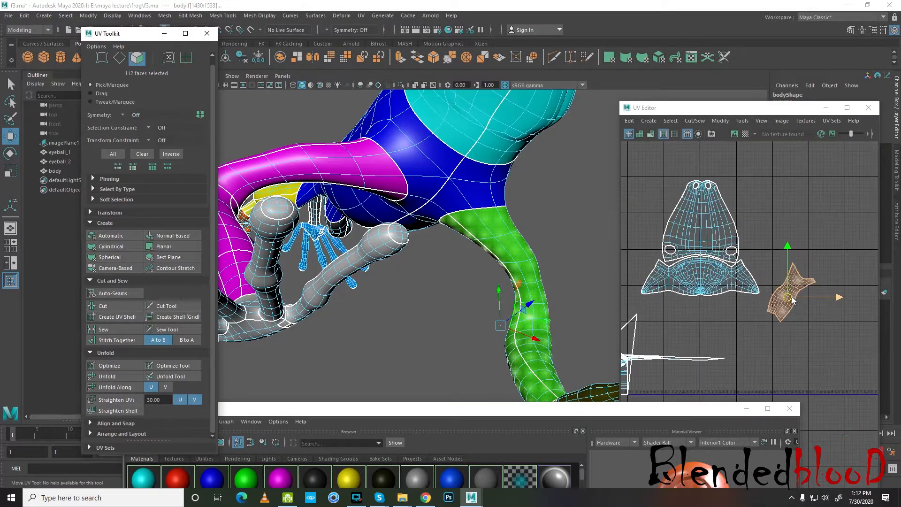
pyautogui.press('e')
pyautogui.moveTo(837, 297); pyautogui.dragTo(776, 235)
pyautogui.press('w')
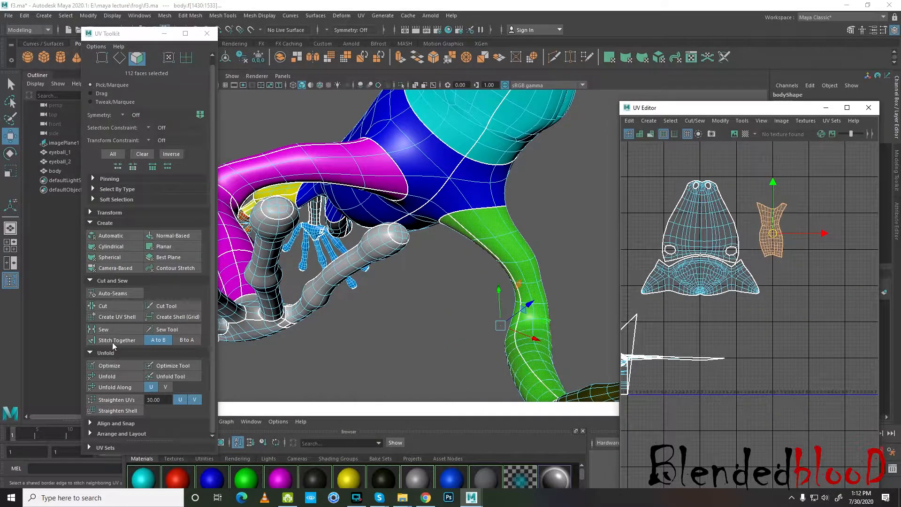
pyautogui.click(117, 365)
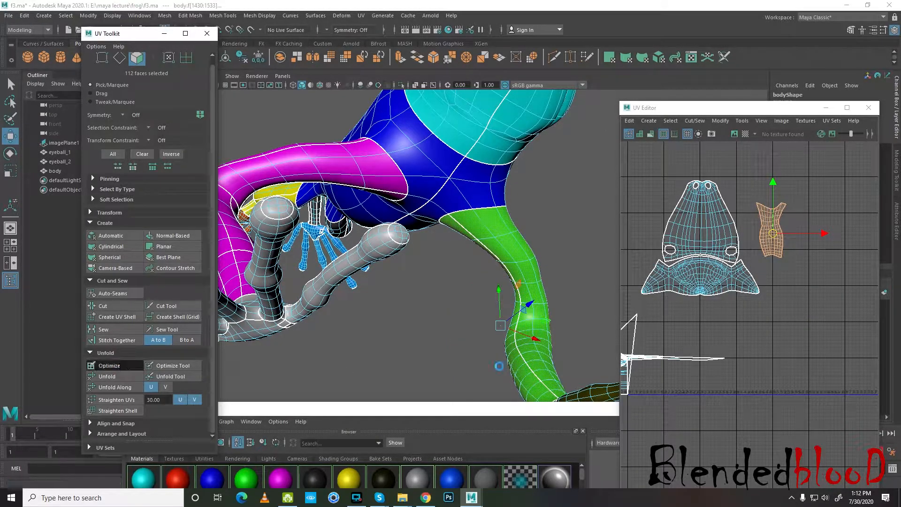
# - Move the foreleg shell close beside the body shell and deselect it
pyautogui.scroll(4, 784, 240)
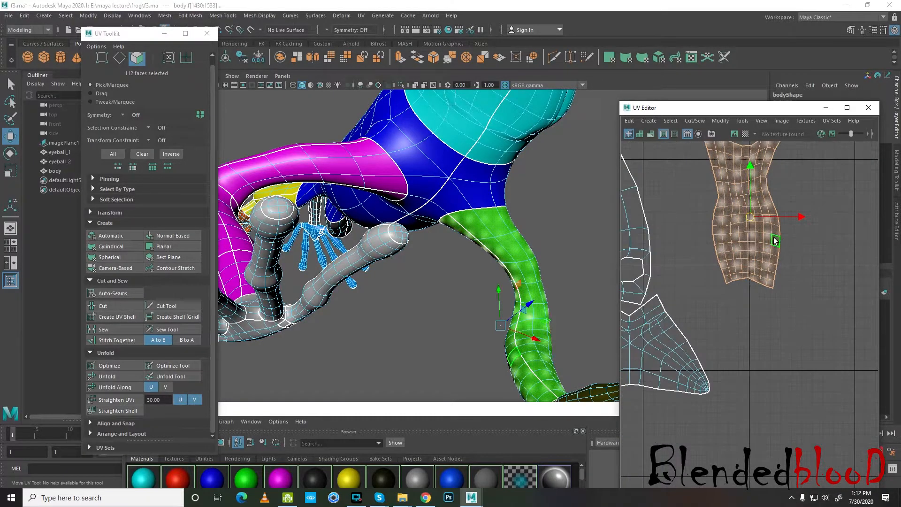
pyautogui.moveTo(750, 217); pyautogui.dragTo(704, 253)
pyautogui.scroll(-4, 754, 266)
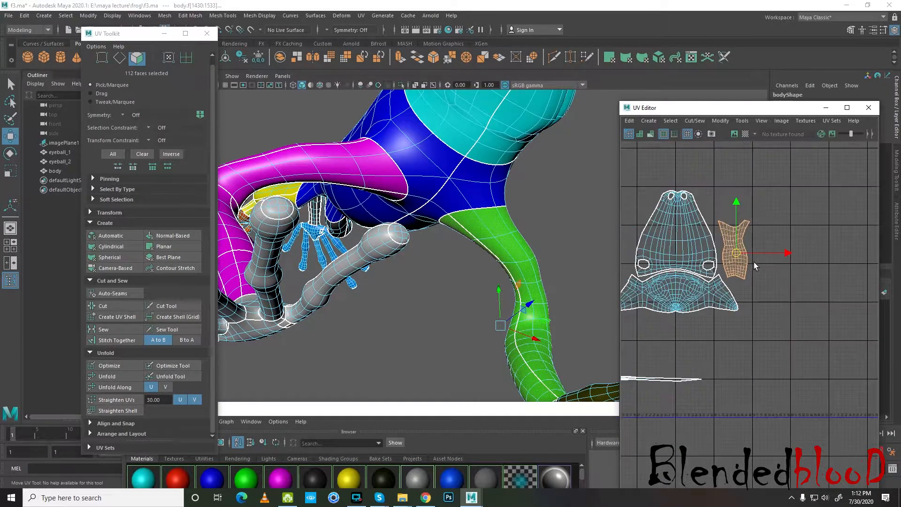
pyautogui.click(793, 309)
# - Select the magenta foreleg's faces through the blinn4 material
pyautogui.keyDown('alt'); pyautogui.moveTo(724, 324); pyautogui.dragTo(769, 314, button='middle'); pyautogui.keyUp('alt')
pyautogui.scroll(-4, 435, 274)
pyautogui.keyDown('alt'); pyautogui.moveTo(440, 263); pyautogui.dragTo(410, 321); pyautogui.keyUp('alt')
pyautogui.moveTo(361, 411); pyautogui.dragTo(420, 393)
pyautogui.moveTo(342, 460); pyautogui.dragTo(385, 375, button='right')
pyautogui.moveTo(714, 384); pyautogui.dragTo(696, 416)
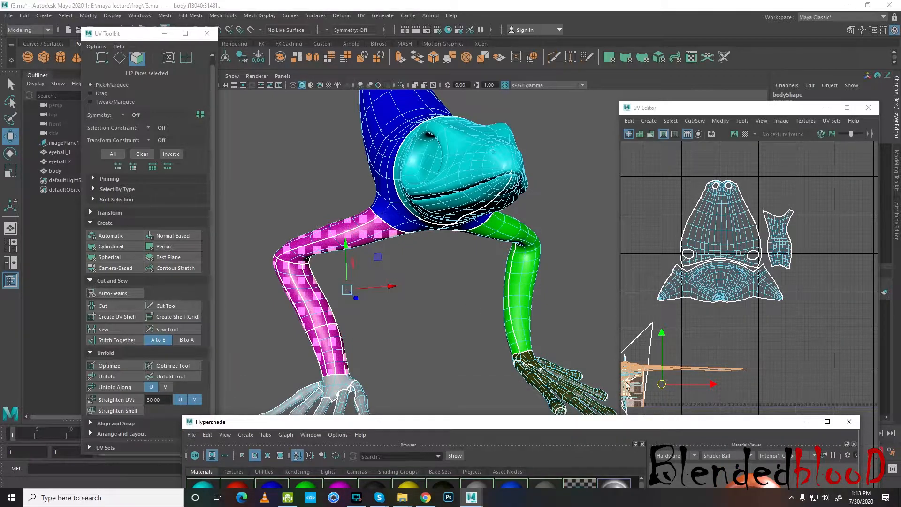
# - Apply a camera-based UV projection to the magenta foreleg from an orthographic view and move its shell clear of the overlapping UVs
pyautogui.press('space')
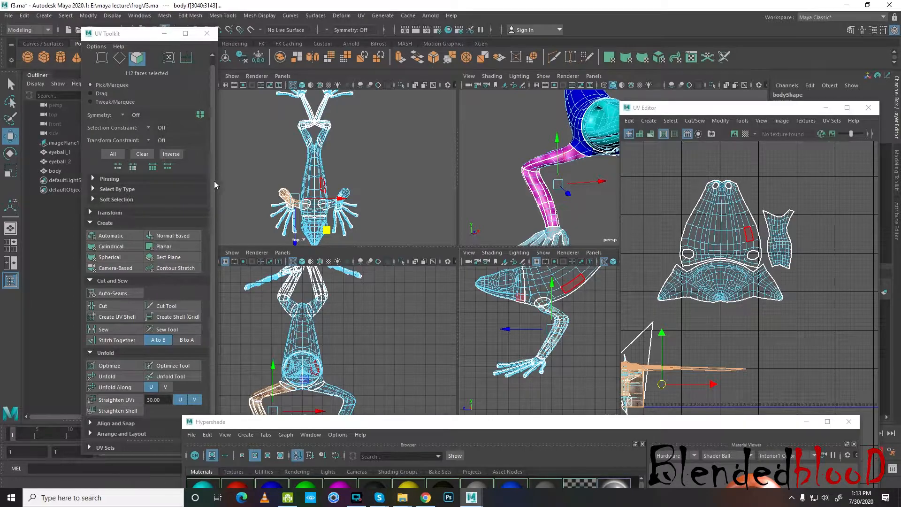
pyautogui.click(120, 269)
pyautogui.moveTo(676, 388); pyautogui.dragTo(797, 383)
pyautogui.scroll(5, 786, 383)
pyautogui.scroll(2, 785, 383)
pyautogui.keyDown('alt'); pyautogui.moveTo(681, 392); pyautogui.dragTo(805, 349, button='middle'); pyautogui.keyUp('alt')
# - Return to the perspective view and switch to edge selection at the top of the magenta foreleg
pyautogui.press('space')
pyautogui.keyDown('alt'); pyautogui.moveTo(504, 261); pyautogui.dragTo(408, 260); pyautogui.keyUp('alt')
pyautogui.scroll(3, 409, 260)
pyautogui.keyDown('alt'); pyautogui.moveTo(408, 259); pyautogui.dragTo(466, 227, button='middle'); pyautogui.keyUp('alt')
pyautogui.moveTo(475, 218); pyautogui.dragTo(477, 193, button='right')
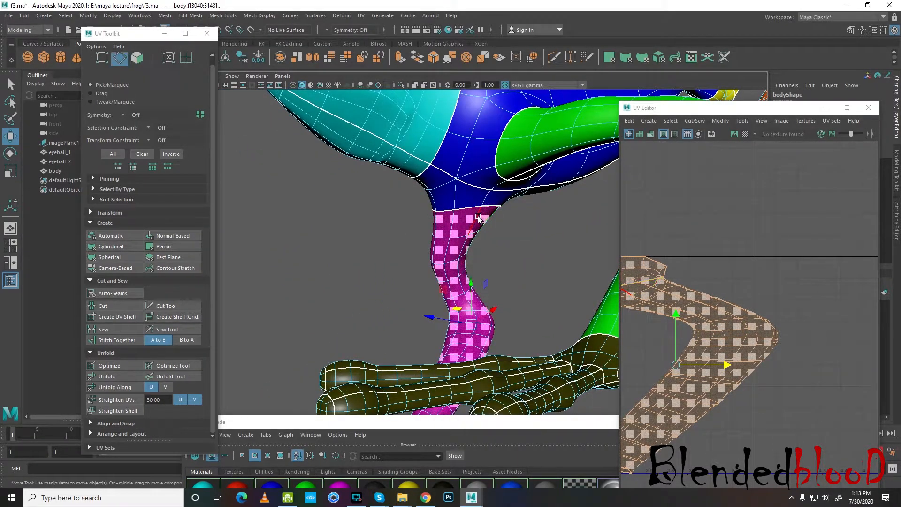
pyautogui.doubleClick(478, 217)
pyautogui.keyDown('alt'); pyautogui.moveTo(490, 258); pyautogui.dragTo(549, 300); pyautogui.keyUp('alt')
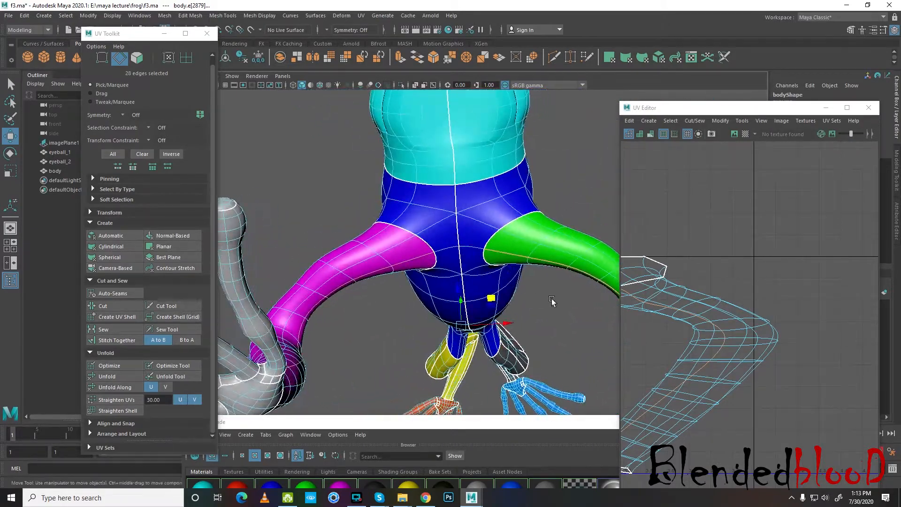
pyautogui.click(549, 300)
# - Select a continuous lengthwise line of edges on the magenta foreleg from shoulder to wrist and cut the UVs along it
pyautogui.click(416, 259)
pyautogui.keyDown('alt'); pyautogui.moveTo(416, 259); pyautogui.dragTo(469, 251); pyautogui.keyUp('alt')
pyautogui.keyDown('shift'); pyautogui.click(467, 245); pyautogui.keyUp('shift')
pyautogui.keyDown('shift'); pyautogui.click(464, 263); pyautogui.keyUp('shift')
pyautogui.keyDown('shift'); pyautogui.click(470, 280); pyautogui.keyUp('shift')
pyautogui.keyDown('shift'); pyautogui.click(478, 296); pyautogui.keyUp('shift')
pyautogui.keyDown('shift'); pyautogui.click(484, 307); pyautogui.keyUp('shift')
pyautogui.keyDown('shift'); pyautogui.click(480, 320); pyautogui.keyUp('shift')
pyautogui.keyDown('shift'); pyautogui.click(476, 332); pyautogui.keyUp('shift')
pyautogui.keyDown('shift'); pyautogui.click(477, 341); pyautogui.keyUp('shift')
pyautogui.moveTo(475, 312)
pyautogui.keyDown('alt'); pyautogui.mouseDown()
pyautogui.moveTo(482, 339)
pyautogui.moveTo(475, 325)
pyautogui.mouseUp(); pyautogui.keyUp('alt')
pyautogui.keyDown('shift'); pyautogui.click(437, 281); pyautogui.keyUp('shift')
pyautogui.keyDown('shift'); pyautogui.click(432, 294); pyautogui.keyUp('shift')
pyautogui.keyDown('shift'); pyautogui.click(428, 307); pyautogui.keyUp('shift')
pyautogui.keyDown('shift'); pyautogui.click(420, 320); pyautogui.keyUp('shift')
pyautogui.keyDown('shift'); pyautogui.click(410, 334); pyautogui.keyUp('shift')
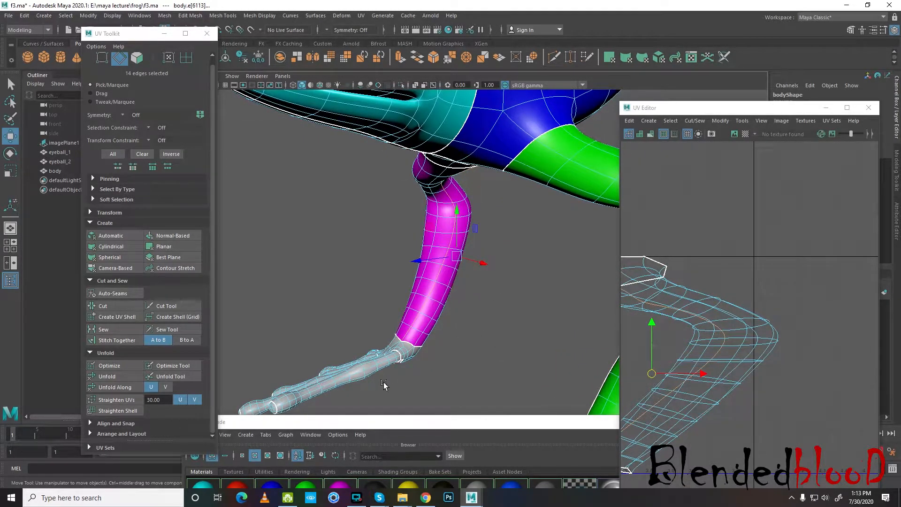
pyautogui.click(111, 306)
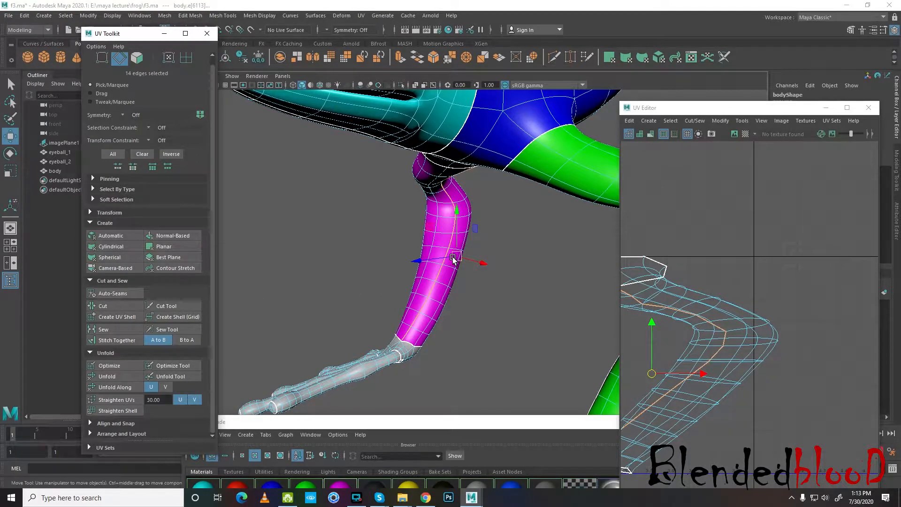
# - Select all faces of the magenta foreleg's UV shell and unfold them
pyautogui.moveTo(736, 298); pyautogui.dragTo(745, 325, button='right')
pyautogui.scroll(-4, 746, 323)
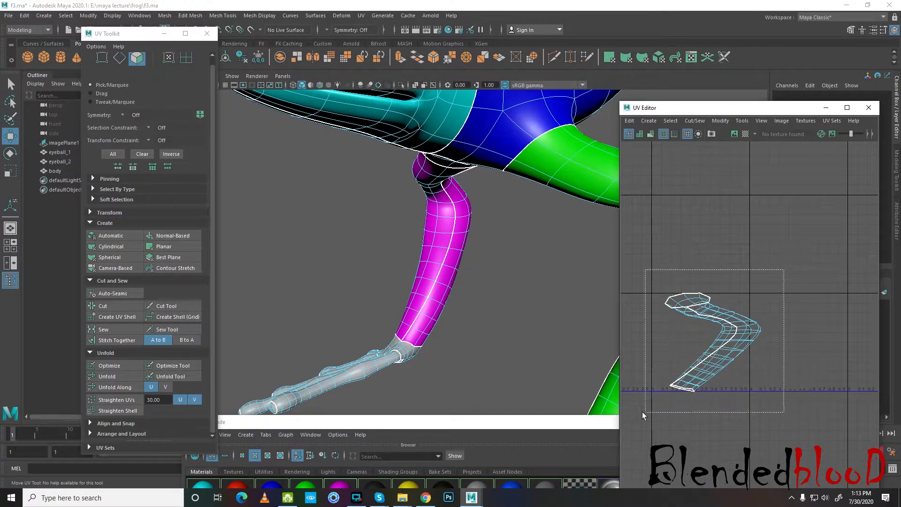
pyautogui.moveTo(645, 415); pyautogui.dragTo(644, 416)
pyautogui.click(122, 376)
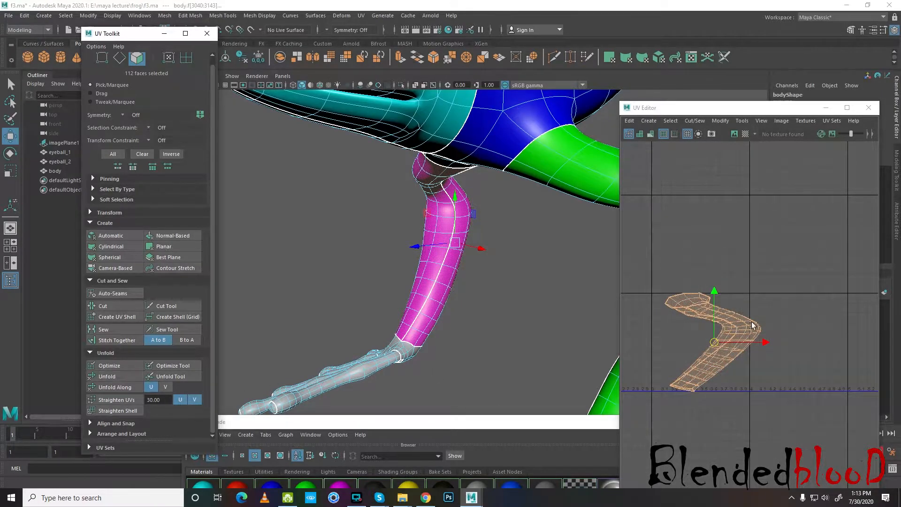
# - Move the unfolded magenta foreleg shell to the body shell's free side, opposite the other foreleg, and optimize its UVs
pyautogui.scroll(-5, 765, 328)
pyautogui.moveTo(751, 330); pyautogui.dragTo(705, 245)
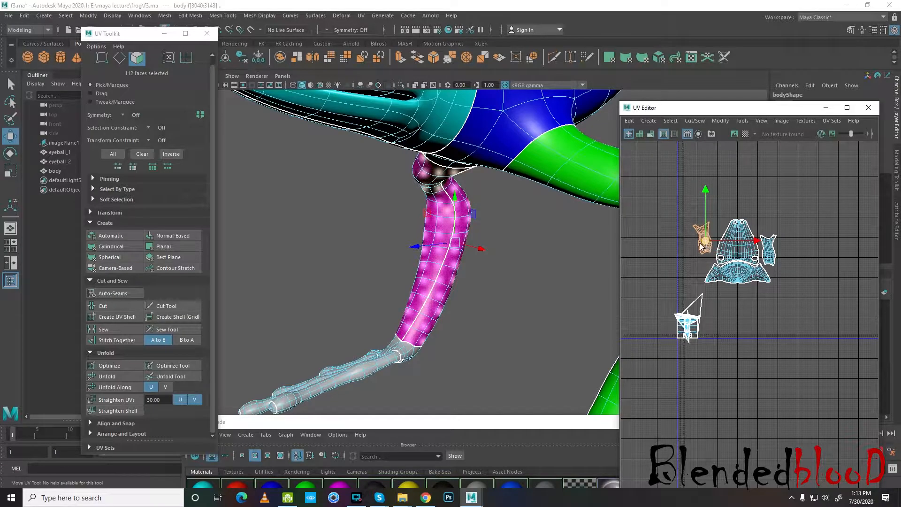
pyautogui.scroll(2, 706, 247)
pyautogui.moveTo(710, 249); pyautogui.dragTo(711, 255)
pyautogui.click(118, 364)
pyautogui.click(119, 364)
pyautogui.click(120, 366)
# - Rotate the magenta foreleg shell upright and nudge it closer to the body shell
pyautogui.scroll(5, 709, 247)
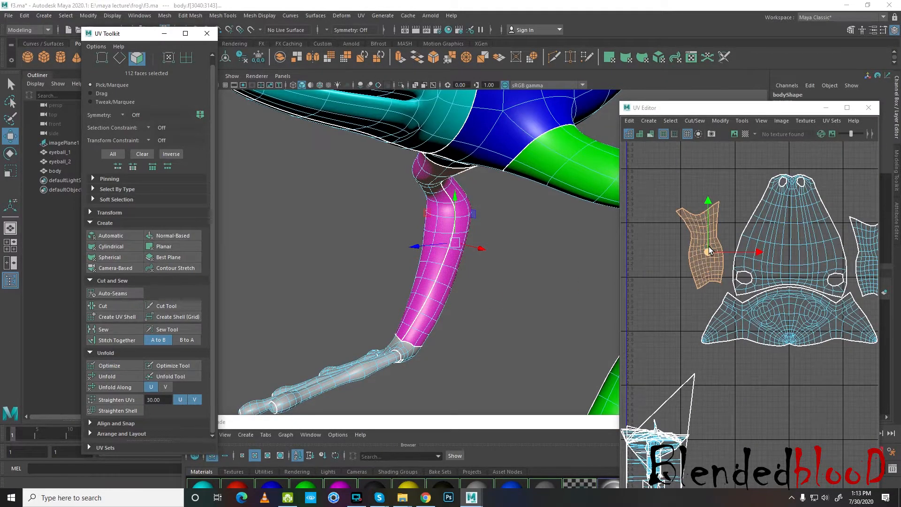
pyautogui.scroll(-2, 709, 247)
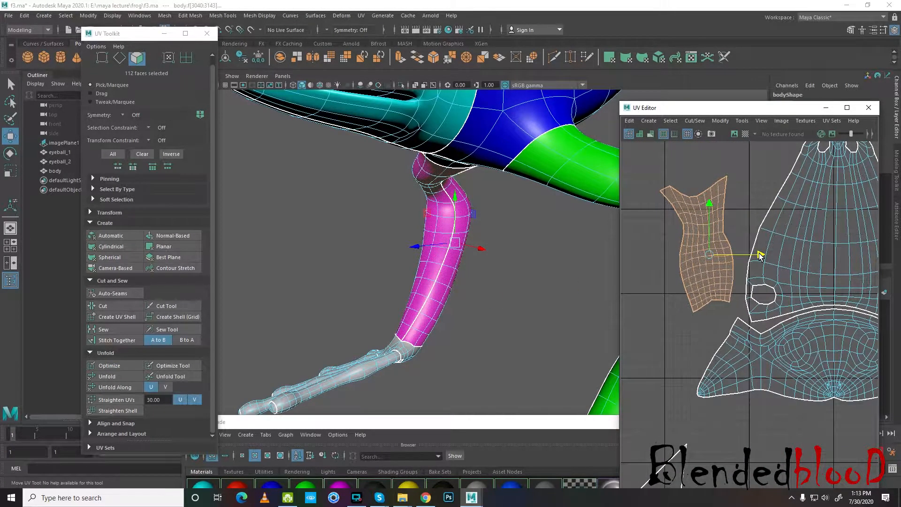
pyautogui.scroll(-4, 758, 257)
pyautogui.scroll(1, 770, 261)
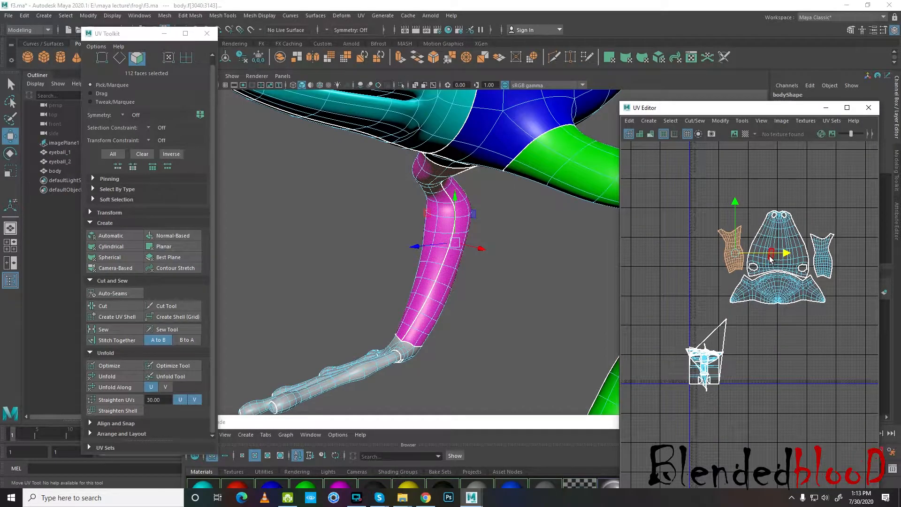
pyautogui.press('e')
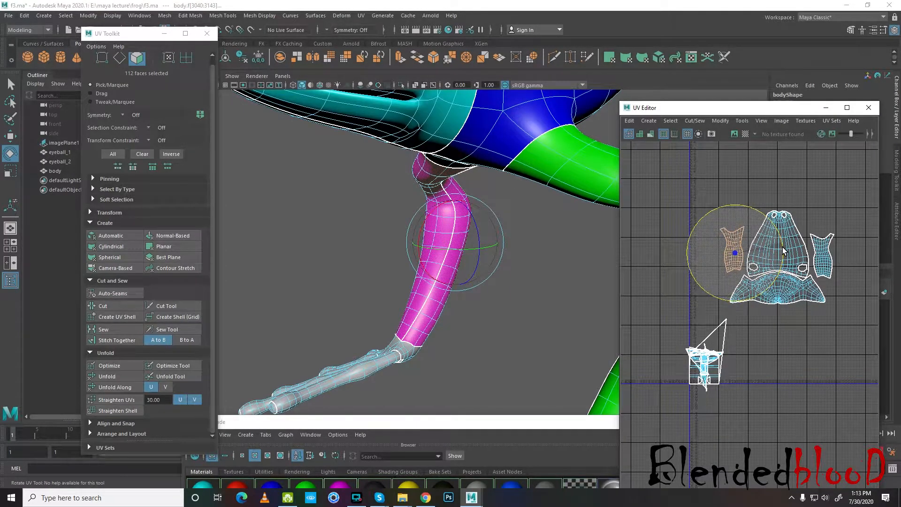
pyautogui.press('w')
pyautogui.moveTo(787, 254); pyautogui.dragTo(790, 254)
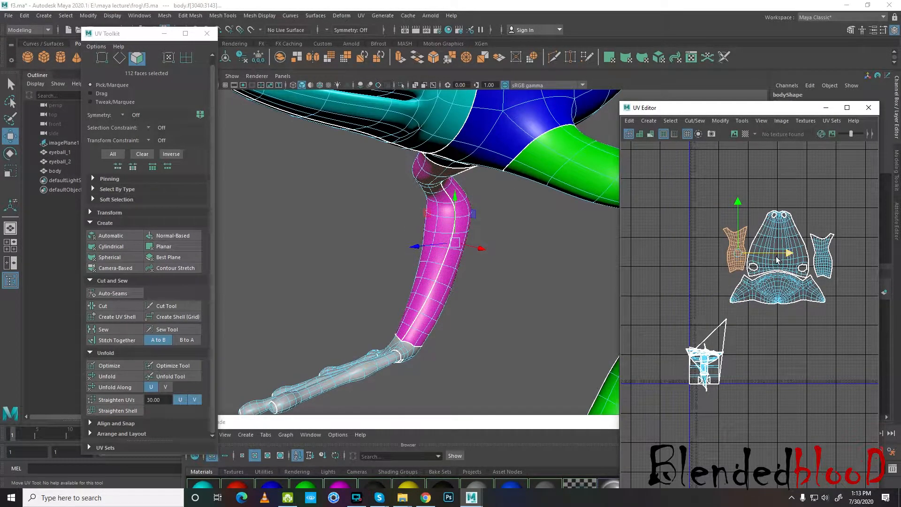
# - Select the dark grey hind leg's faces through the blinn5 material
pyautogui.scroll(-4, 549, 278)
pyautogui.keyDown('alt'); pyautogui.moveTo(487, 281); pyautogui.dragTo(504, 272); pyautogui.keyUp('alt')
pyautogui.moveTo(443, 423); pyautogui.dragTo(467, 368)
pyautogui.rightClick(400, 435)
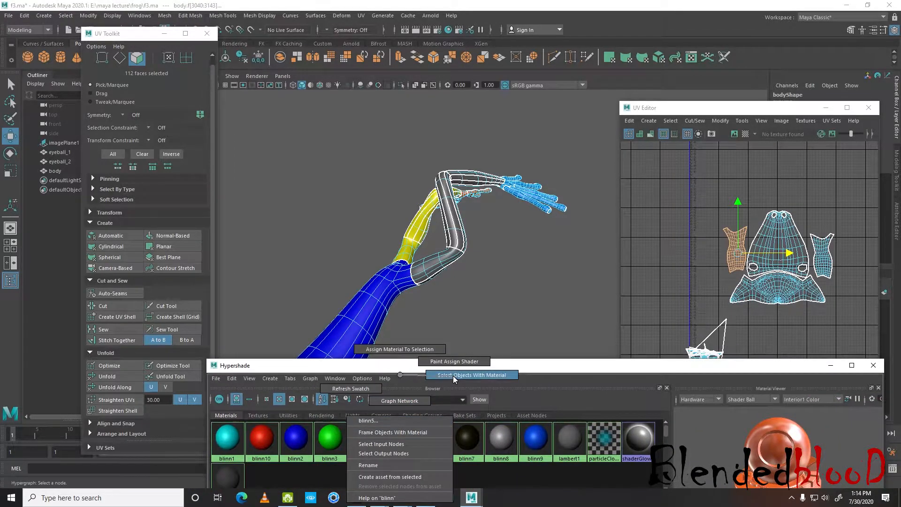
pyautogui.click(453, 375)
# - Apply a camera-based UV projection to the dark grey hind leg from the top view and move its shell beside the finished shells
pyautogui.press('space')
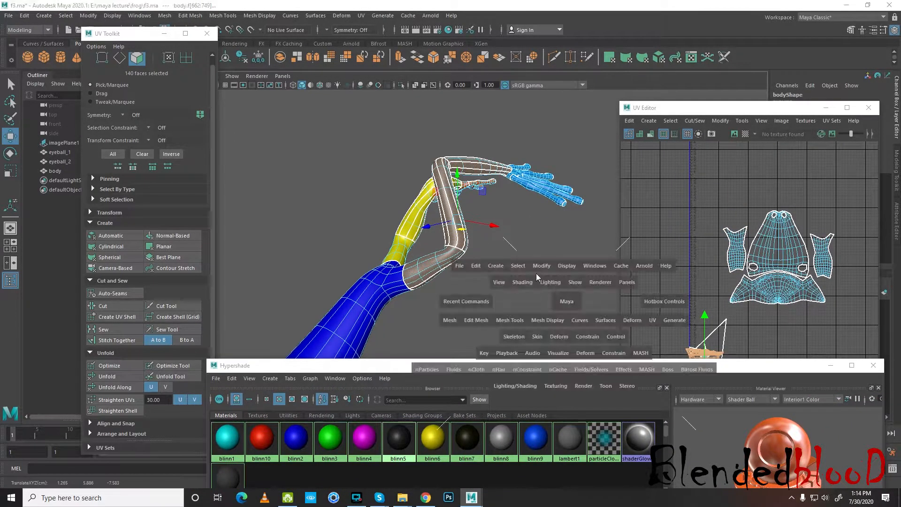
pyautogui.press('space')
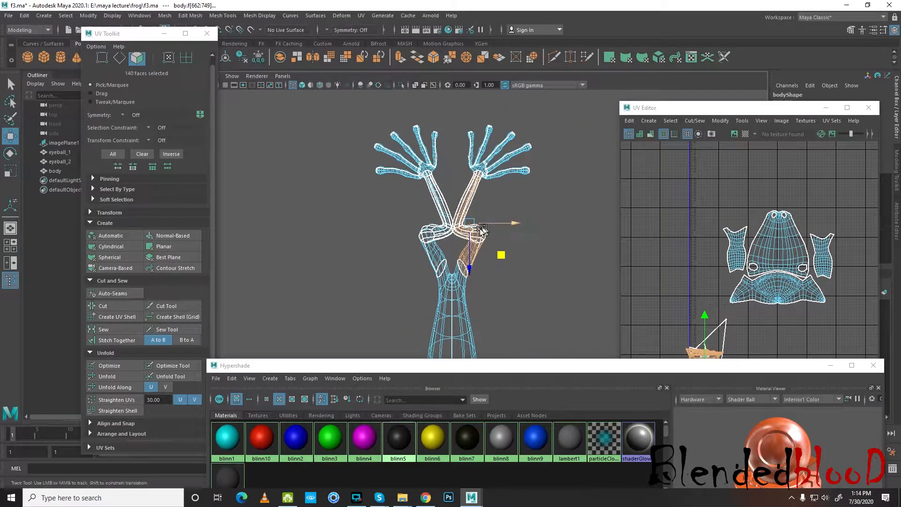
pyautogui.keyDown('alt'); pyautogui.moveTo(451, 246); pyautogui.dragTo(425, 257, button='middle'); pyautogui.keyUp('alt')
pyautogui.click(121, 267)
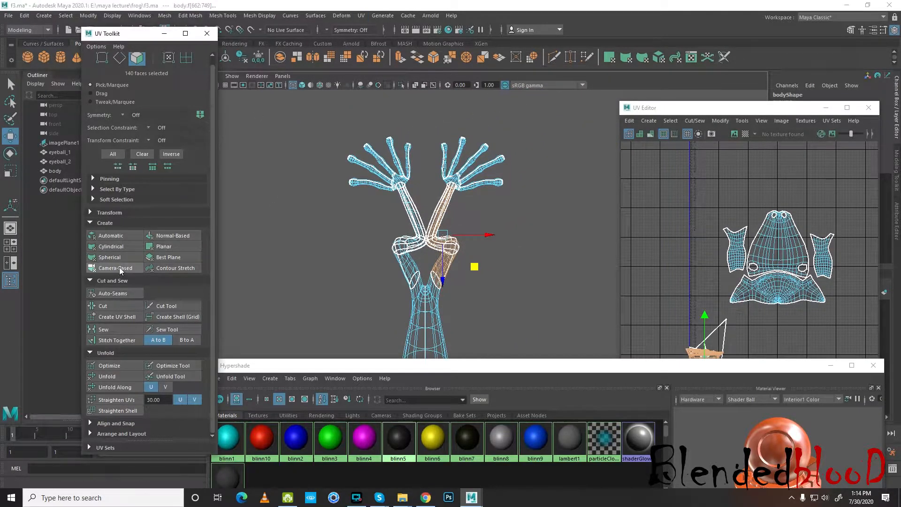
pyautogui.scroll(-5, 709, 322)
pyautogui.click(716, 330)
pyautogui.moveTo(716, 332); pyautogui.dragTo(756, 301)
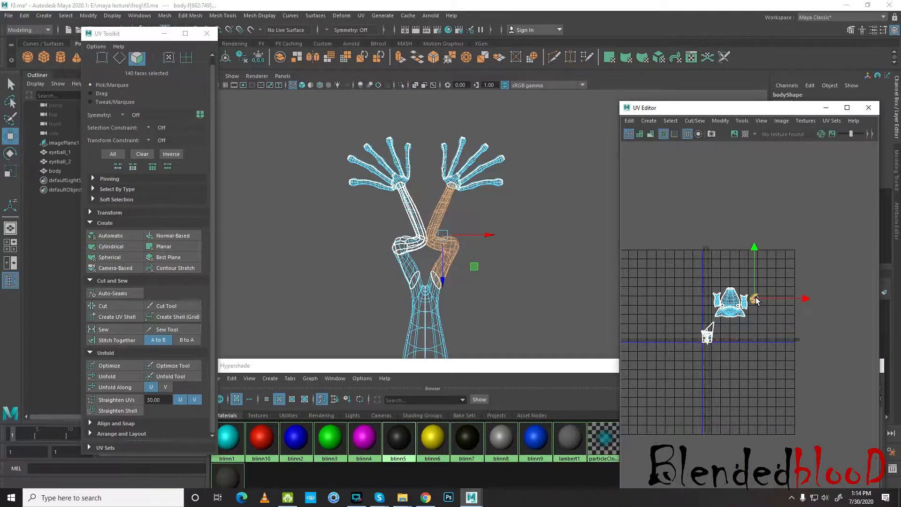
# - Reposition the dark grey hind leg's shell in the empty UV space above the body and foreleg shells
pyautogui.scroll(10, 747, 285)
pyautogui.keyDown('alt'); pyautogui.moveTo(746, 286); pyautogui.dragTo(768, 434, button='middle'); pyautogui.keyUp('alt')
pyautogui.scroll(-4, 747, 324)
pyautogui.keyDown('alt'); pyautogui.moveTo(710, 232); pyautogui.dragTo(734, 334, button='middle'); pyautogui.keyUp('alt')
pyautogui.moveTo(725, 207); pyautogui.dragTo(738, 265)
pyautogui.scroll(8, 721, 258)
# - Select a lengthwise line of edges along the dark grey hind leg in the perspective view and cut the UVs there
pyautogui.press('space')
pyautogui.press('space')
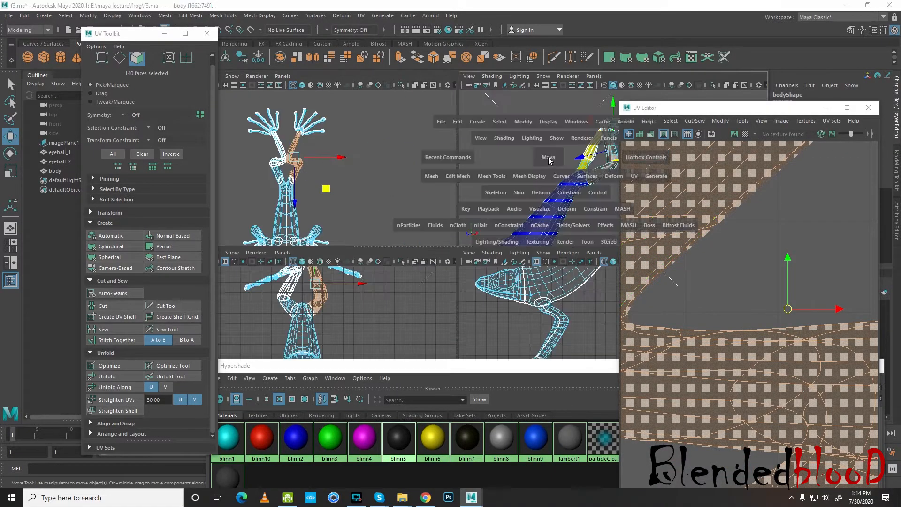
pyautogui.scroll(2, 519, 221)
pyautogui.keyDown('alt'); pyautogui.moveTo(513, 229); pyautogui.dragTo(421, 211); pyautogui.keyUp('alt')
pyautogui.scroll(2, 507, 255)
pyautogui.keyDown('alt'); pyautogui.moveTo(508, 255); pyautogui.dragTo(367, 223); pyautogui.keyUp('alt')
pyautogui.scroll(2, 546, 269)
pyautogui.scroll(4, 424, 247)
pyautogui.moveTo(423, 240); pyautogui.dragTo(416, 208, button='right')
pyautogui.click(412, 233)
pyautogui.keyDown('alt'); pyautogui.moveTo(412, 233); pyautogui.dragTo(328, 181); pyautogui.keyUp('alt')
pyautogui.scroll(-5, 310, 201)
pyautogui.click(114, 306)
# - Select all faces of the dark grey hind leg's UV shell and unfold them
pyautogui.moveTo(420, 238); pyautogui.dragTo(420, 269, button='right')
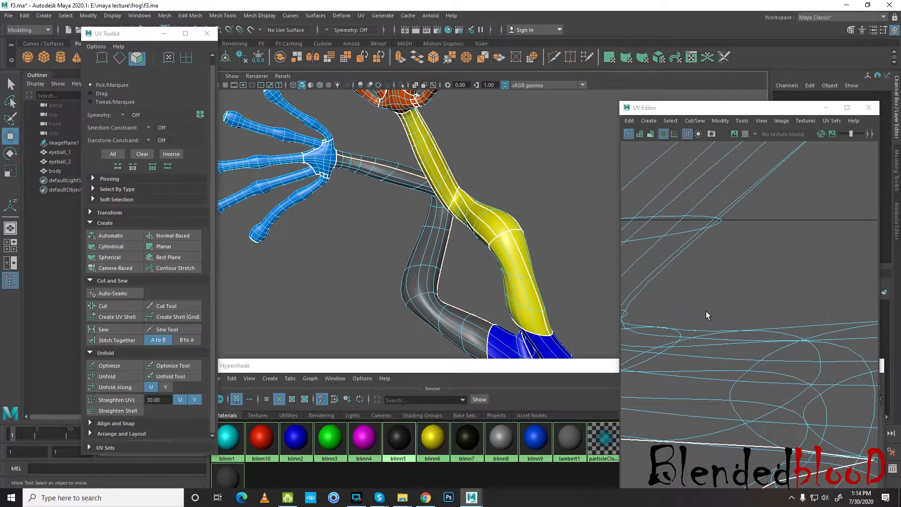
pyautogui.press('f')
pyautogui.moveTo(819, 228); pyautogui.dragTo(654, 386)
pyautogui.hotkey('ctrl', 'u')
# - Rotate the hind leg shell nearly upright, place it above the left foreleg shell beside the body's tip, and deselect it
pyautogui.scroll(-6, 779, 319)
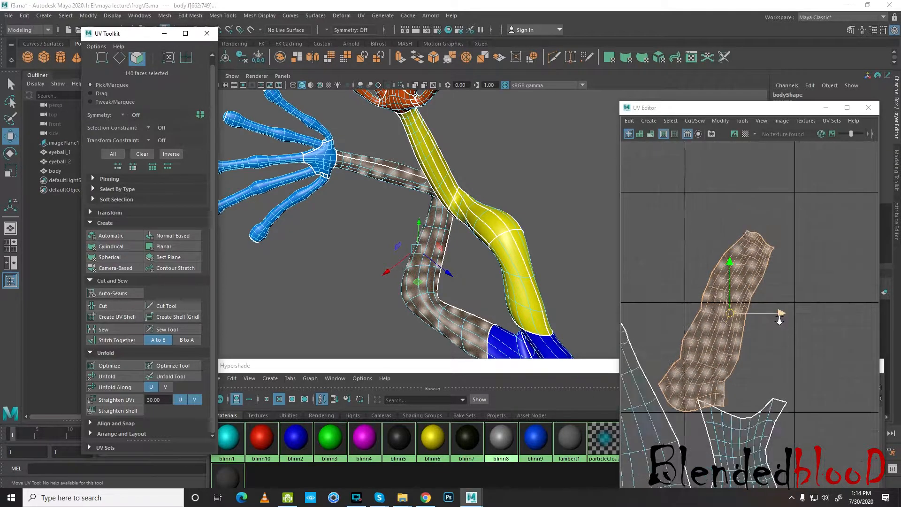
pyautogui.moveTo(766, 318); pyautogui.dragTo(735, 277)
pyautogui.press('e')
pyautogui.press('w')
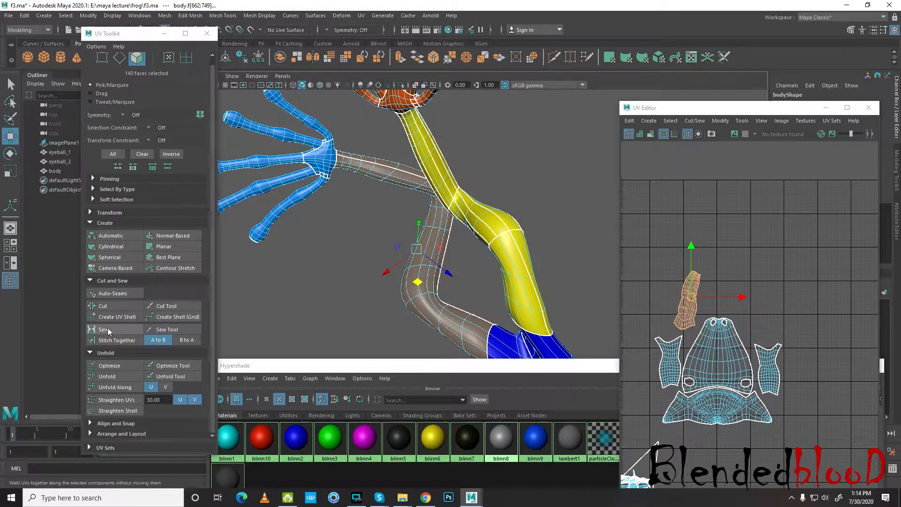
pyautogui.click(748, 320)
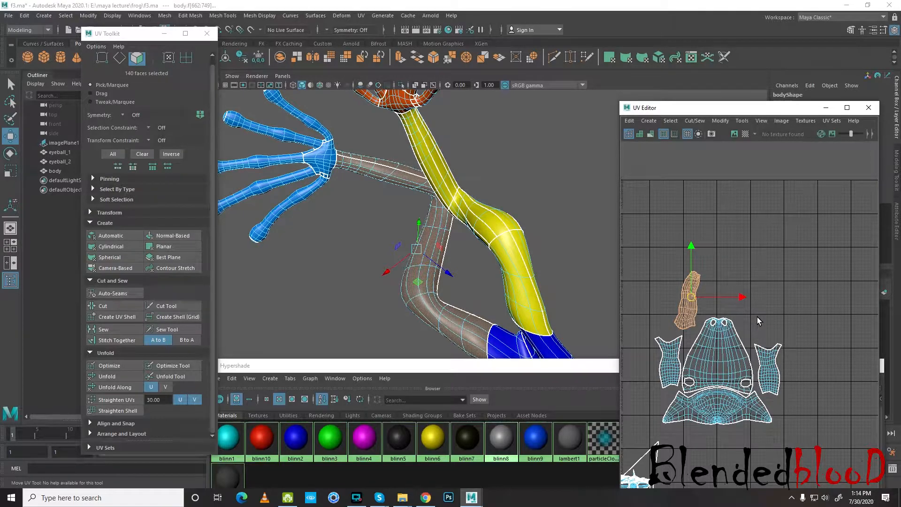
pyautogui.click(756, 317)
# - Select the yellow hind leg's faces through the blinn6 material and move the Hypershade window off the model
pyautogui.moveTo(437, 444); pyautogui.dragTo(486, 379, button='right')
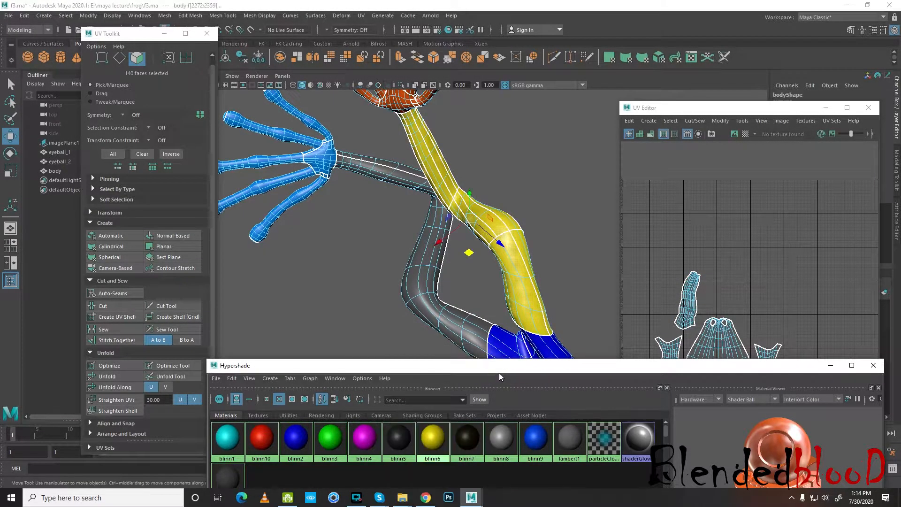
pyautogui.moveTo(587, 371); pyautogui.dragTo(566, 403)
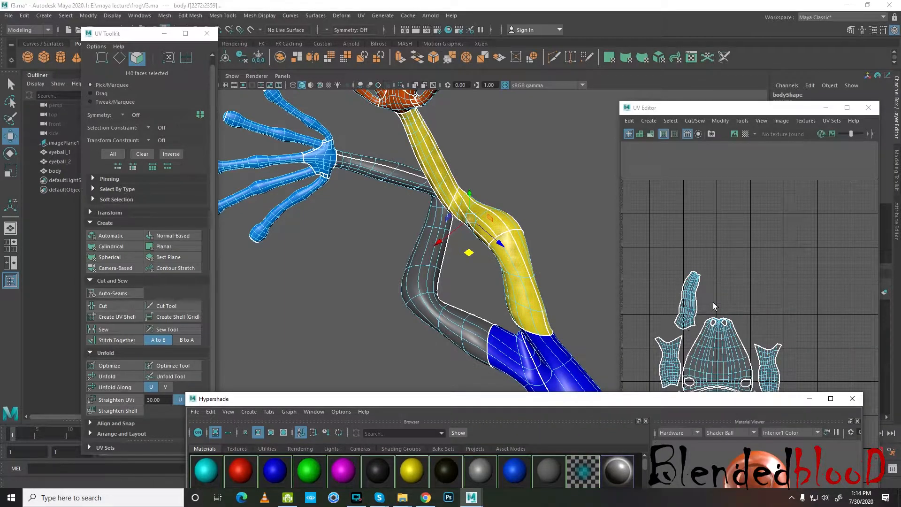
pyautogui.scroll(-5, 711, 305)
pyautogui.click(686, 376)
pyautogui.moveTo(687, 375); pyautogui.dragTo(729, 304)
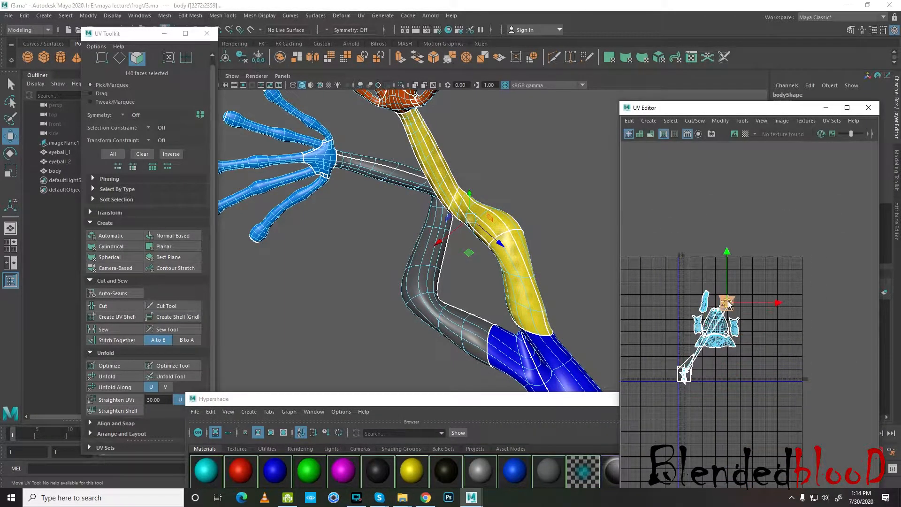
pyautogui.hotkey('ctrl', 'z')
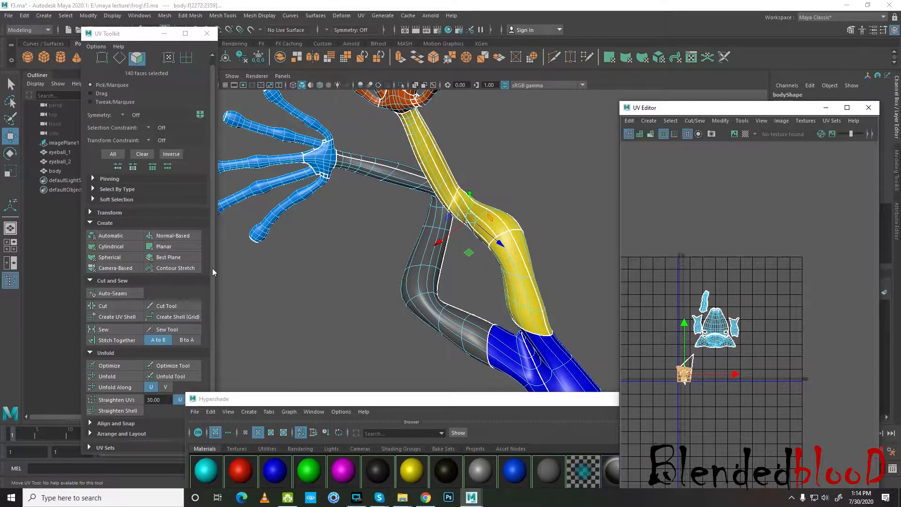
# - Apply a camera-based UV projection to the yellow hind leg from the top view and place its shell above the body shell
pyautogui.press('space')
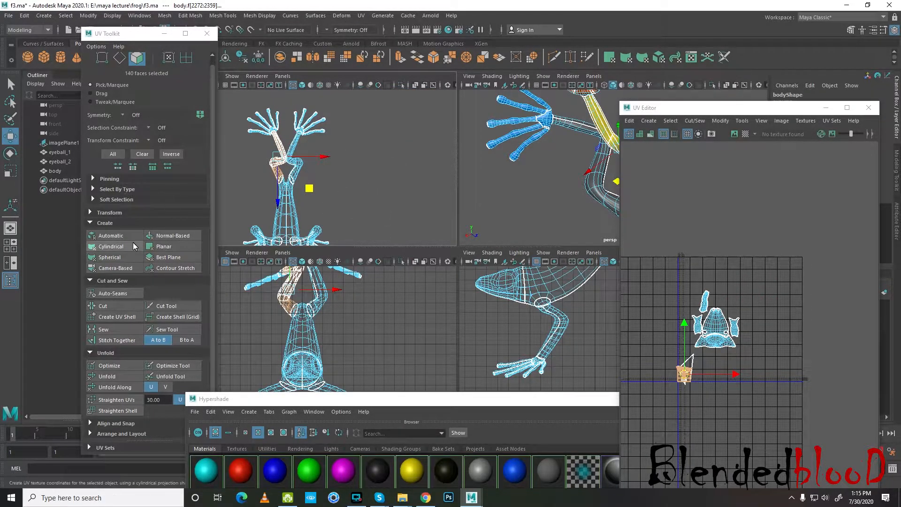
pyautogui.click(124, 269)
pyautogui.scroll(-3, 723, 324)
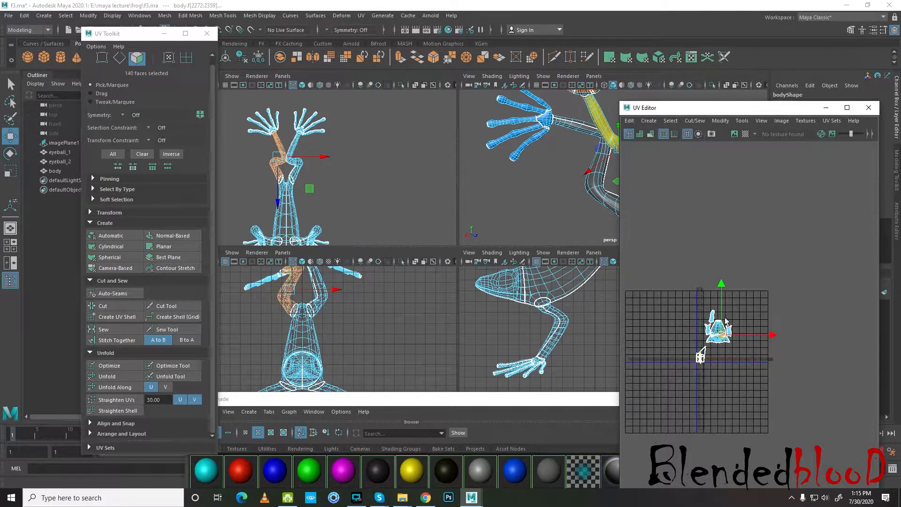
pyautogui.scroll(8, 726, 319)
pyautogui.scroll(-3, 709, 327)
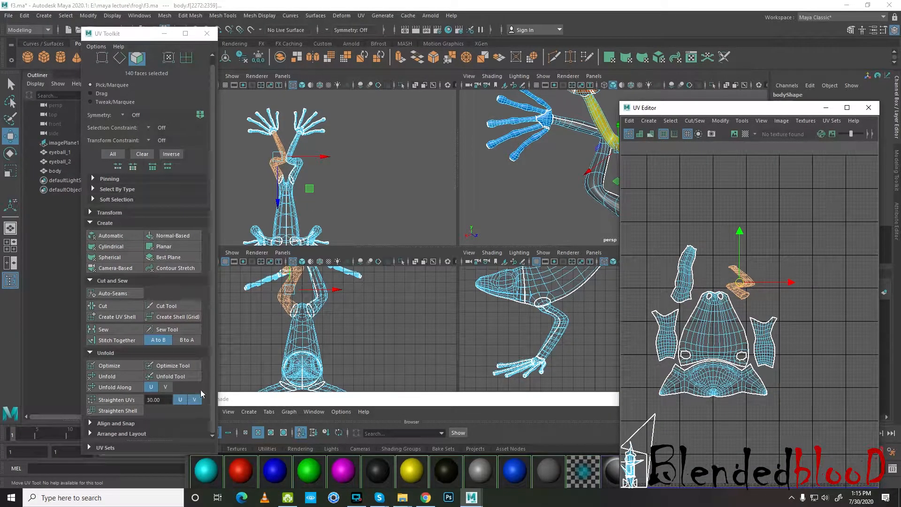
# - Try unfolding the yellow hind leg's uncut shell, and undo the unfold
pyautogui.click(125, 377)
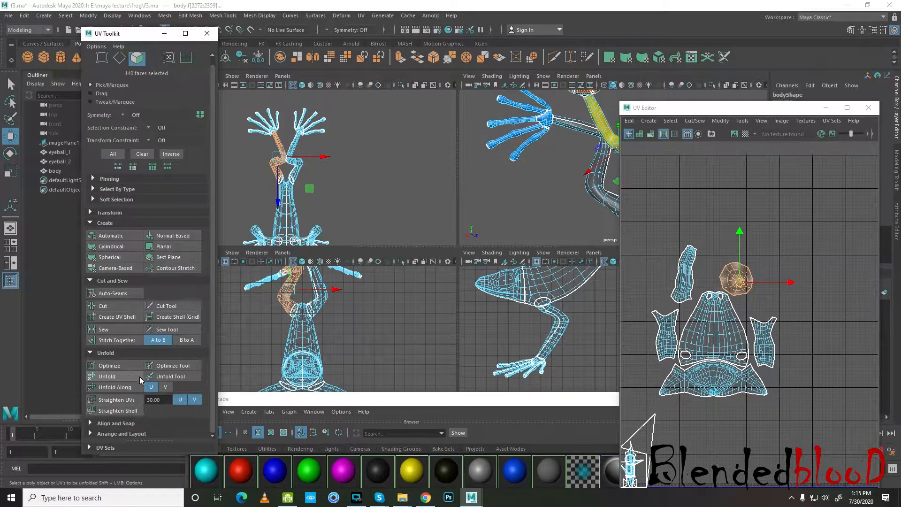
pyautogui.hotkey('ctrl', 'z')
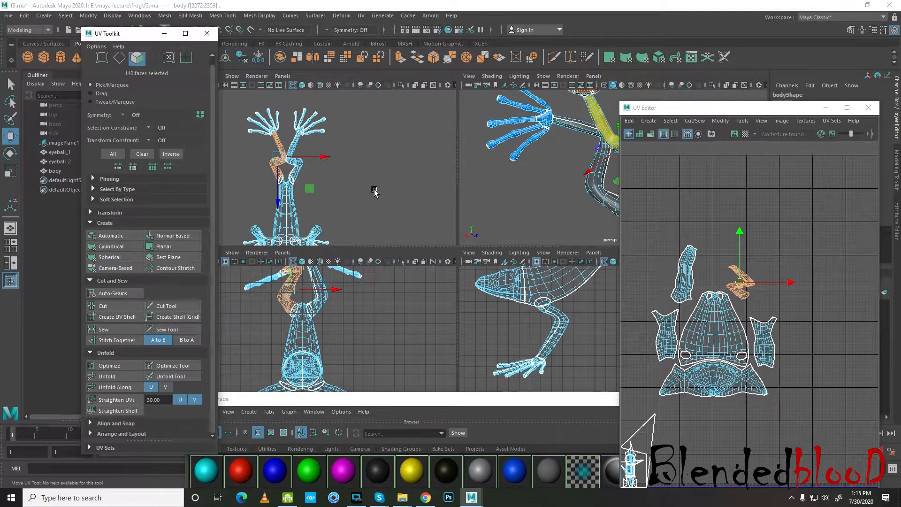
# - Select a lengthwise line of edges along the yellow hind leg in the perspective view and cut the UVs along it
pyautogui.press('space')
pyautogui.keyDown('alt'); pyautogui.moveTo(479, 274); pyautogui.dragTo(446, 247); pyautogui.keyUp('alt')
pyautogui.rightClick(439, 238)
pyautogui.click(433, 217)
pyautogui.scroll(4, 445, 247)
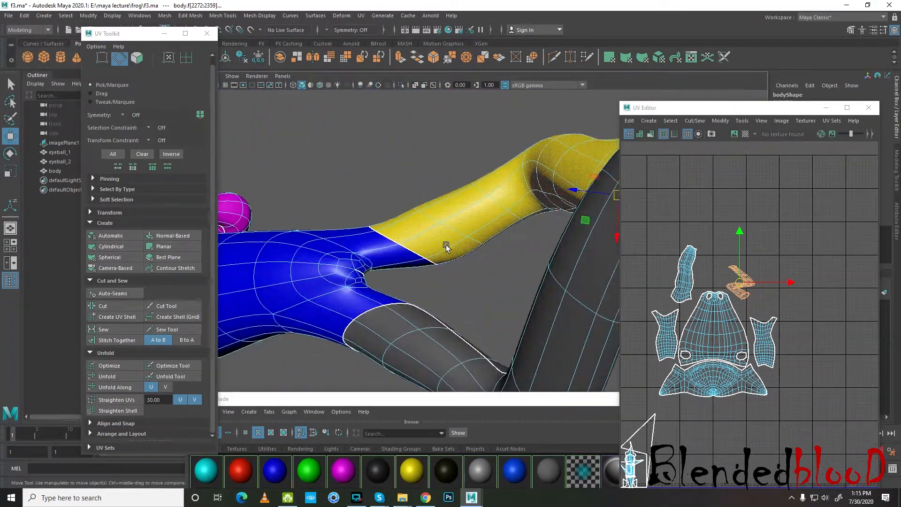
pyautogui.click(445, 246)
pyautogui.click(448, 249)
pyautogui.doubleClick(473, 228)
pyautogui.keyDown('ctrl'); pyautogui.click(399, 260); pyautogui.keyUp('ctrl')
pyautogui.keyDown('alt'); pyautogui.moveTo(477, 312); pyautogui.dragTo(494, 226); pyautogui.keyUp('alt')
pyautogui.keyDown('alt'); pyautogui.moveTo(494, 227); pyautogui.dragTo(462, 238, button='right'); pyautogui.keyUp('alt')
pyautogui.keyDown('alt'); pyautogui.moveTo(462, 239); pyautogui.dragTo(440, 308, button='middle'); pyautogui.keyUp('alt')
pyautogui.keyDown('alt'); pyautogui.moveTo(440, 307); pyautogui.dragTo(423, 224); pyautogui.keyUp('alt')
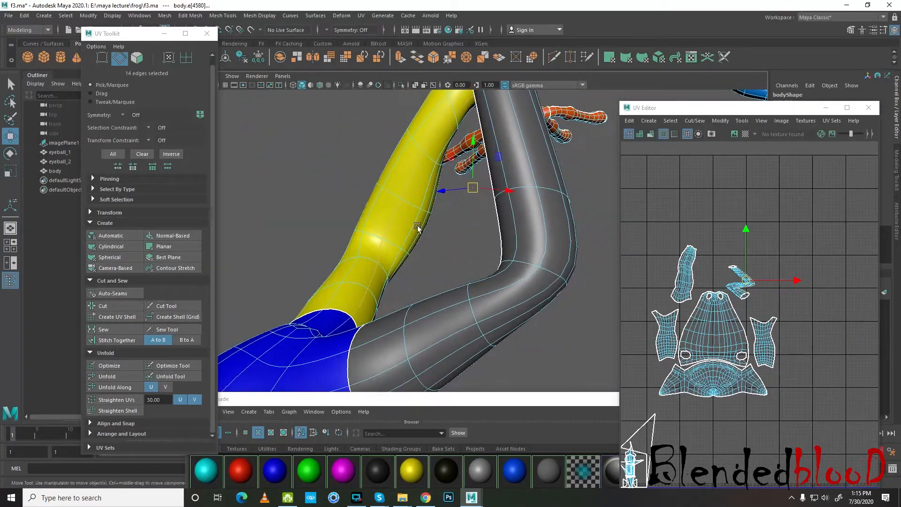
pyautogui.click(116, 306)
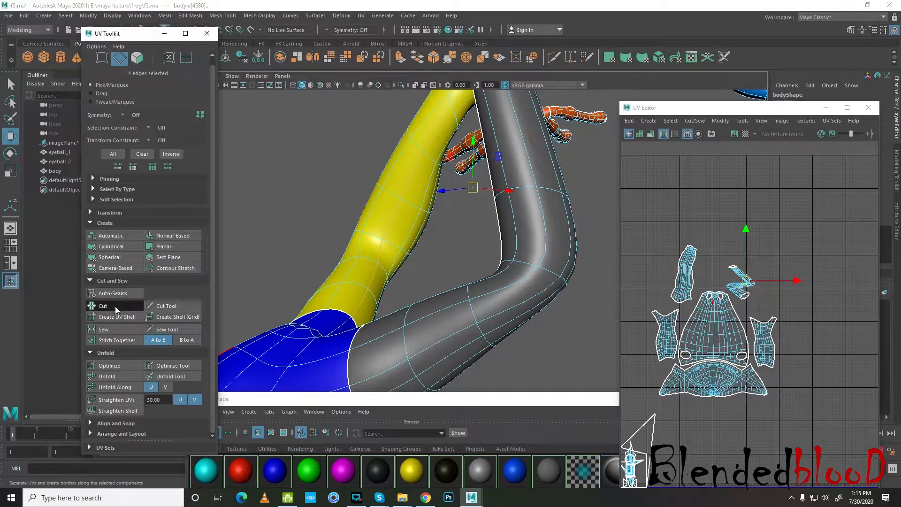
# - Select the whole UV shell of the yellow hind leg and unfold it
pyautogui.moveTo(746, 272); pyautogui.dragTo(747, 297, button='right')
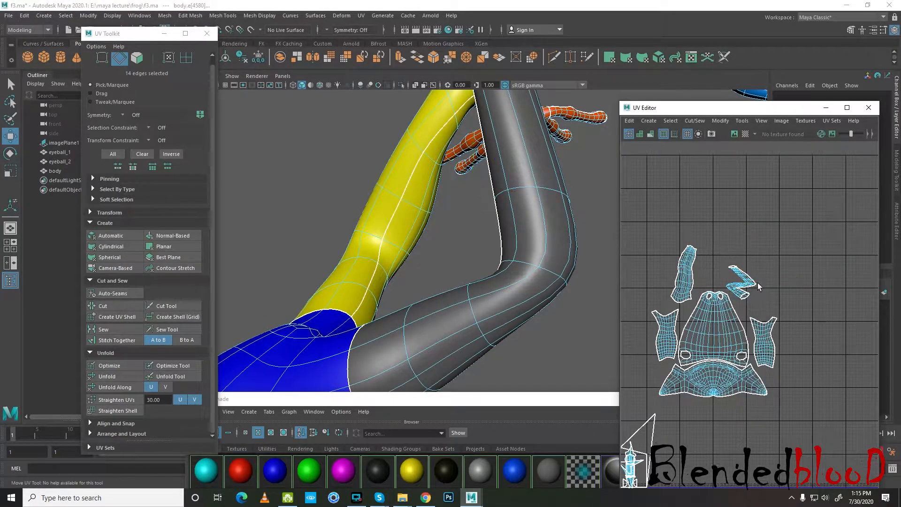
pyautogui.doubleClick(750, 282)
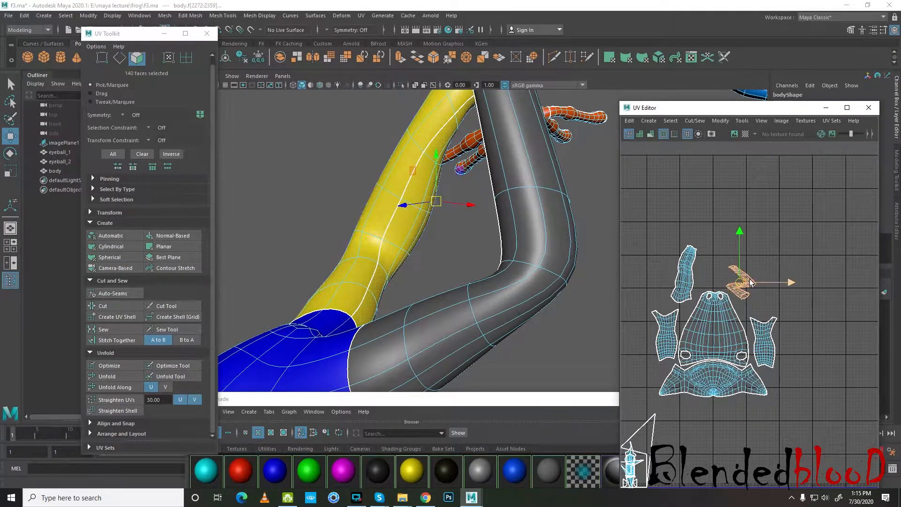
pyautogui.click(115, 376)
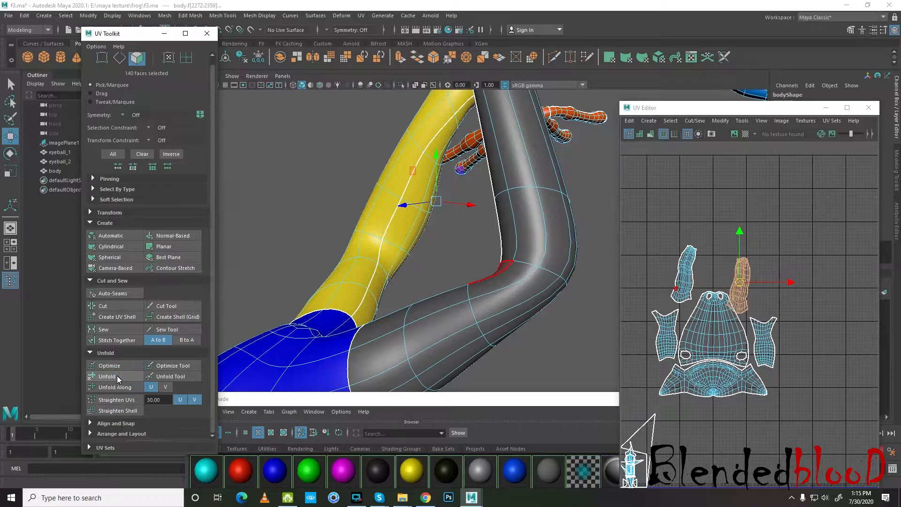
pyautogui.click(109, 304)
pyautogui.click(471, 378)
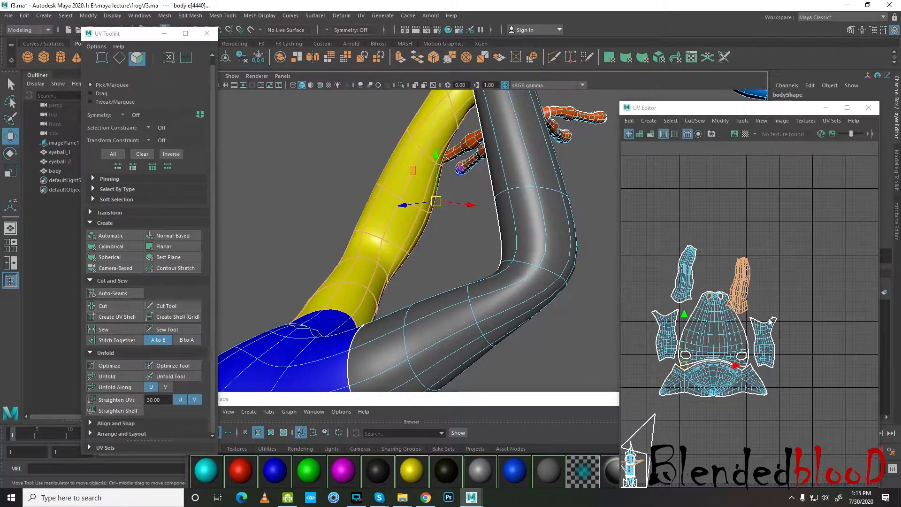
pyautogui.click(791, 318)
pyautogui.hotkey('ctrl', 'z')
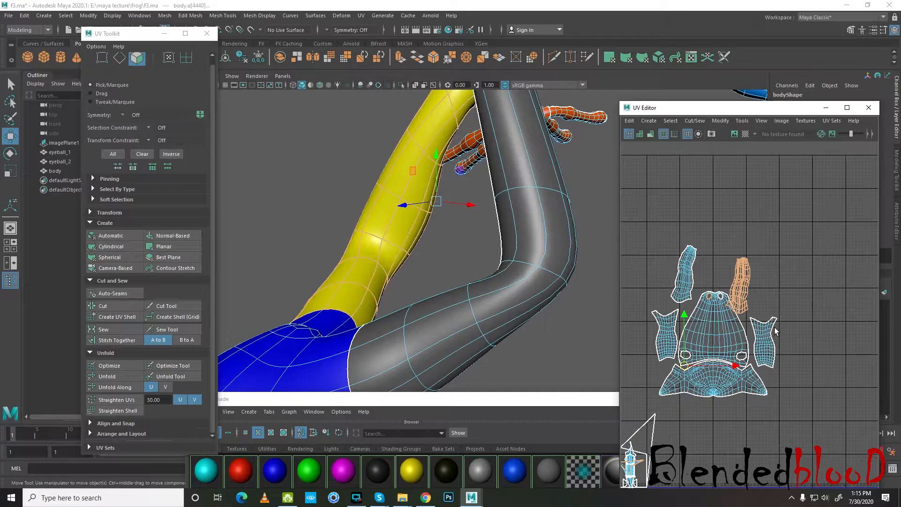
pyautogui.hotkey('ctrl', 'z')
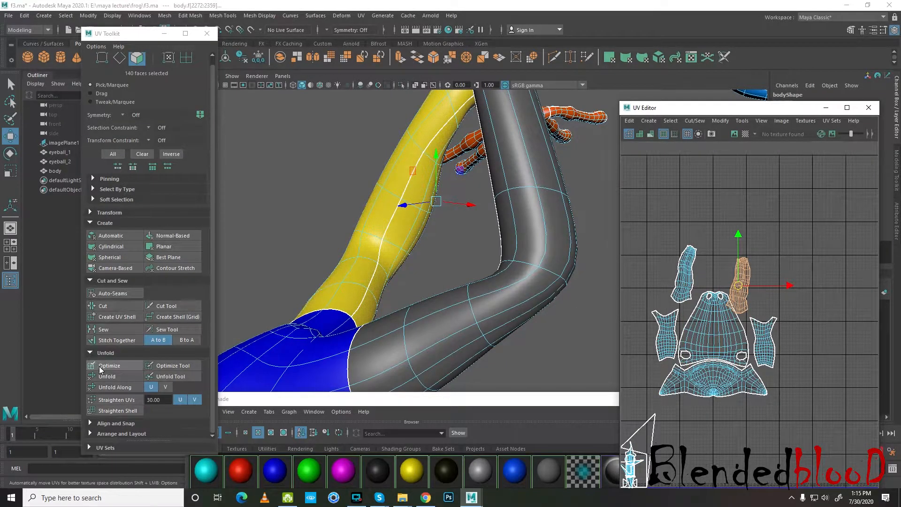
# - Optimize the yellow hind leg's shell, and place it upright above the foreleg shell beside the body shell
pyautogui.click(117, 366)
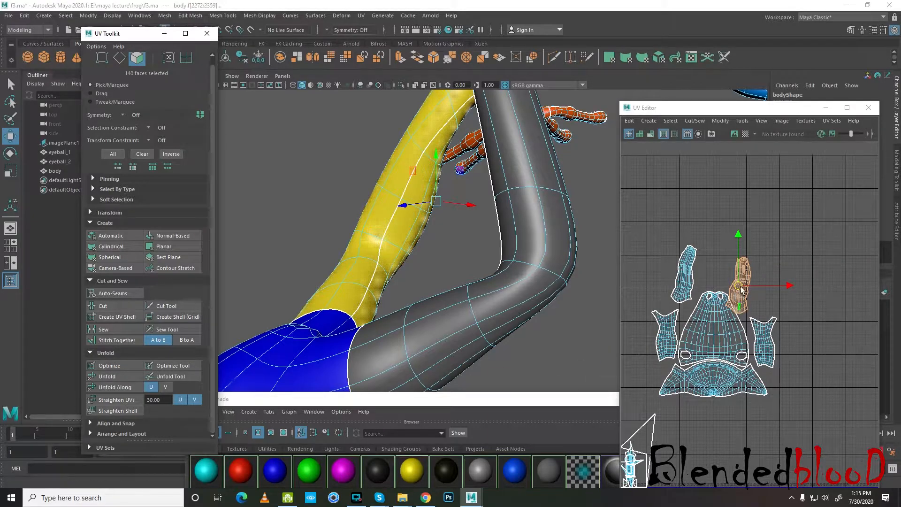
pyautogui.moveTo(741, 288); pyautogui.dragTo(787, 263)
pyautogui.press('e')
pyautogui.press('w')
pyautogui.moveTo(752, 291); pyautogui.dragTo(756, 295)
# - Straighten the gray hind leg's shell and place it above the other foreleg shell
pyautogui.click(679, 283)
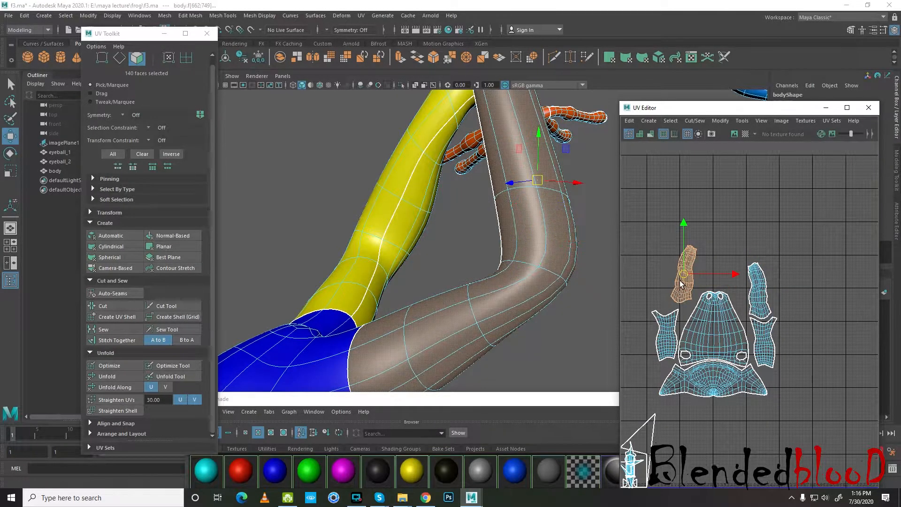
pyautogui.moveTo(678, 281)
pyautogui.mouseDown()
pyautogui.moveTo(669, 288)
pyautogui.moveTo(716, 272)
pyautogui.moveTo(668, 283)
pyautogui.mouseUp()
pyautogui.press('e')
pyautogui.press('w')
# - Select the faces of the dark olive front foot through its blinn7 material
pyautogui.click(401, 301)
pyautogui.keyDown('alt'); pyautogui.moveTo(413, 303); pyautogui.dragTo(360, 297, button='right'); pyautogui.keyUp('alt')
pyautogui.keyDown('alt'); pyautogui.moveTo(427, 302); pyautogui.dragTo(459, 213, button='middle'); pyautogui.keyUp('alt')
pyautogui.keyDown('alt'); pyautogui.moveTo(459, 213); pyautogui.dragTo(451, 281, button='right'); pyautogui.keyUp('alt')
pyautogui.keyDown('alt'); pyautogui.moveTo(451, 281); pyautogui.dragTo(484, 219, button='middle'); pyautogui.keyUp('alt')
pyautogui.moveTo(374, 465); pyautogui.dragTo(438, 378, button='right')
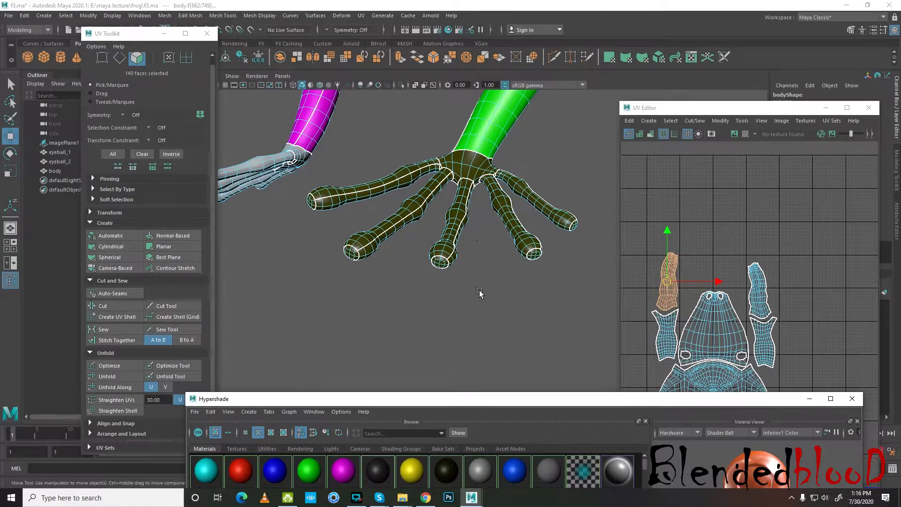
pyautogui.keyDown('alt'); pyautogui.moveTo(482, 293); pyautogui.dragTo(423, 277, button='right'); pyautogui.keyUp('alt')
pyautogui.keyDown('alt'); pyautogui.moveTo(547, 106); pyautogui.dragTo(433, 288, button='middle'); pyautogui.keyUp('alt')
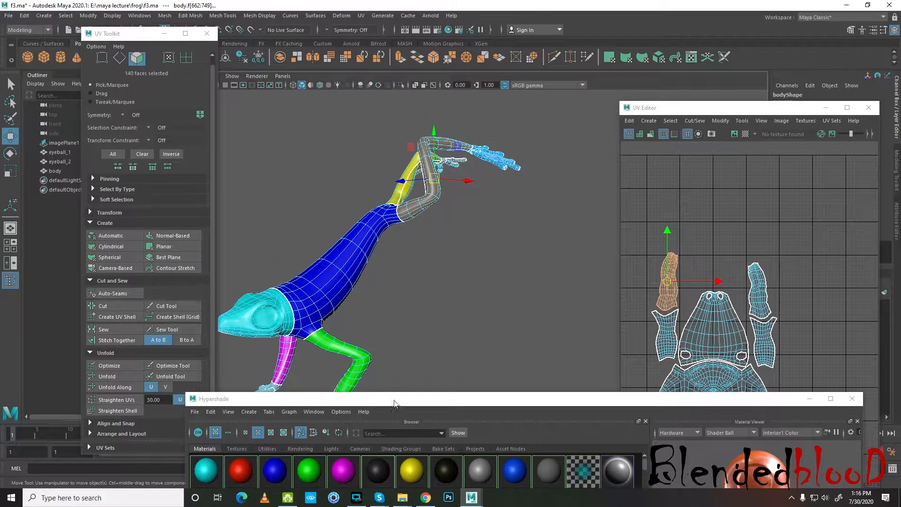
pyautogui.moveTo(446, 464); pyautogui.dragTo(510, 376, button='right')
# - Show the selected front foot in the top view and move the Hypershade window off the model
pyautogui.middleClick(425, 342)
pyautogui.press('f')
pyautogui.keyDown('alt'); pyautogui.moveTo(448, 306); pyautogui.dragTo(426, 306, button='right'); pyautogui.keyUp('alt')
pyautogui.press('space')
pyautogui.press('space')
pyautogui.keyDown('alt'); pyautogui.moveTo(446, 221); pyautogui.dragTo(390, 227, button='right'); pyautogui.keyUp('alt')
pyautogui.keyDown('alt'); pyautogui.moveTo(481, 329); pyautogui.dragTo(466, 239, button='middle'); pyautogui.keyUp('alt')
pyautogui.keyDown('alt'); pyautogui.moveTo(481, 198); pyautogui.dragTo(475, 243, button='middle'); pyautogui.keyUp('alt')
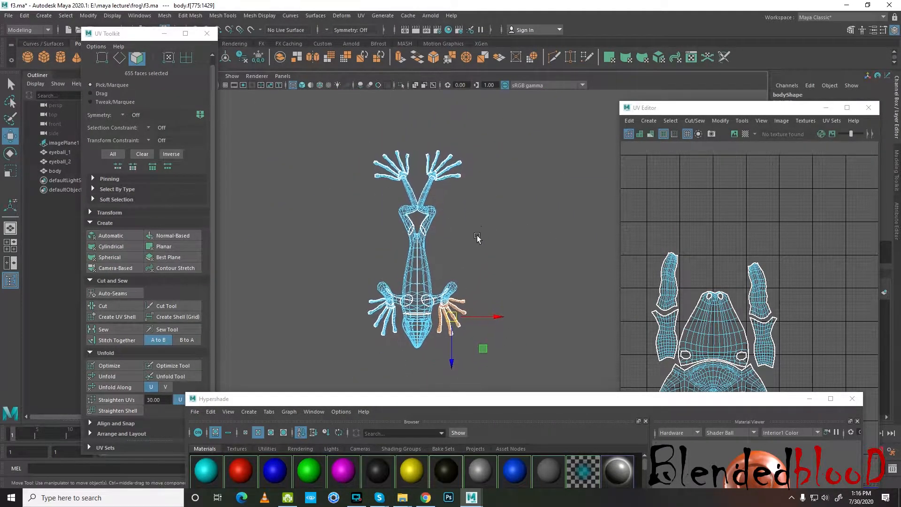
pyautogui.scroll(3, 370, 347)
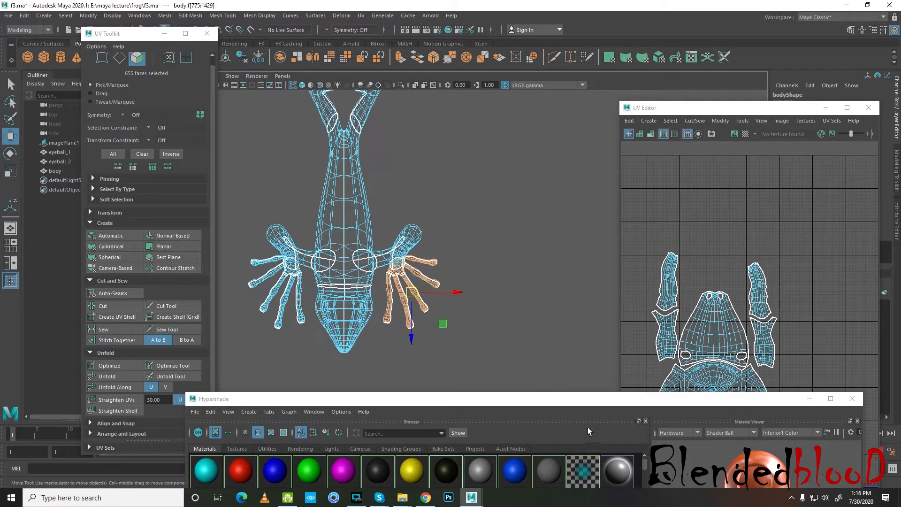
pyautogui.moveTo(587, 415); pyautogui.dragTo(580, 480)
# - Project the dark olive front foot's UVs from the top view and move its shell clear of the overlapping UVs
pyautogui.scroll(-4, 699, 337)
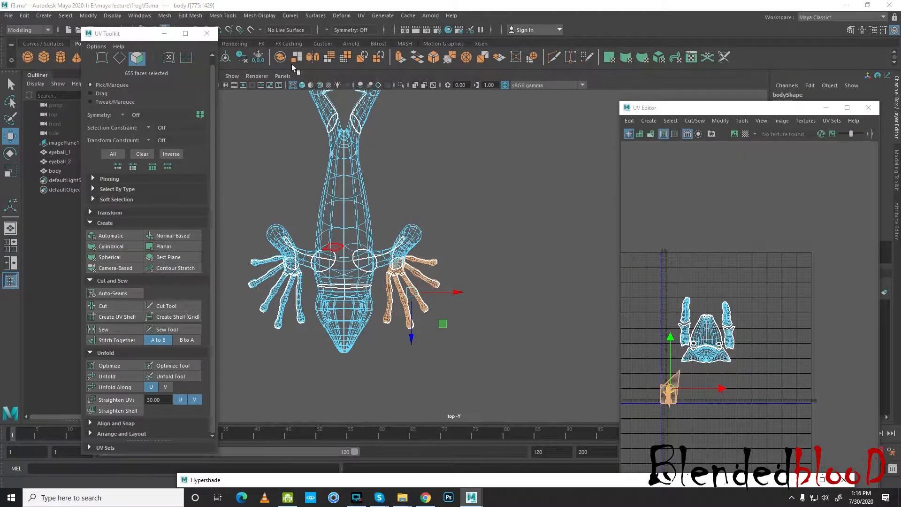
pyautogui.click(666, 395)
pyautogui.moveTo(717, 397); pyautogui.dragTo(794, 398)
pyautogui.scroll(6, 780, 408)
pyautogui.scroll(-5, 726, 409)
pyautogui.scroll(3, 726, 418)
pyautogui.keyDown('alt'); pyautogui.moveTo(726, 426); pyautogui.dragTo(768, 351, button='middle'); pyautogui.keyUp('alt')
pyautogui.scroll(3, 768, 351)
pyautogui.moveTo(714, 345); pyautogui.dragTo(706, 273)
# - Select the line of edges running around the sides of the dark olive front foot and its toes in the perspective view
pyautogui.press('space')
pyautogui.press('space')
pyautogui.keyDown('alt'); pyautogui.moveTo(554, 275); pyautogui.dragTo(400, 287); pyautogui.keyUp('alt')
pyautogui.moveTo(517, 239); pyautogui.dragTo(524, 215, button='right')
pyautogui.keyDown('alt'); pyautogui.moveTo(578, 288); pyautogui.dragTo(436, 339); pyautogui.keyUp('alt')
pyautogui.scroll(-6, 439, 331)
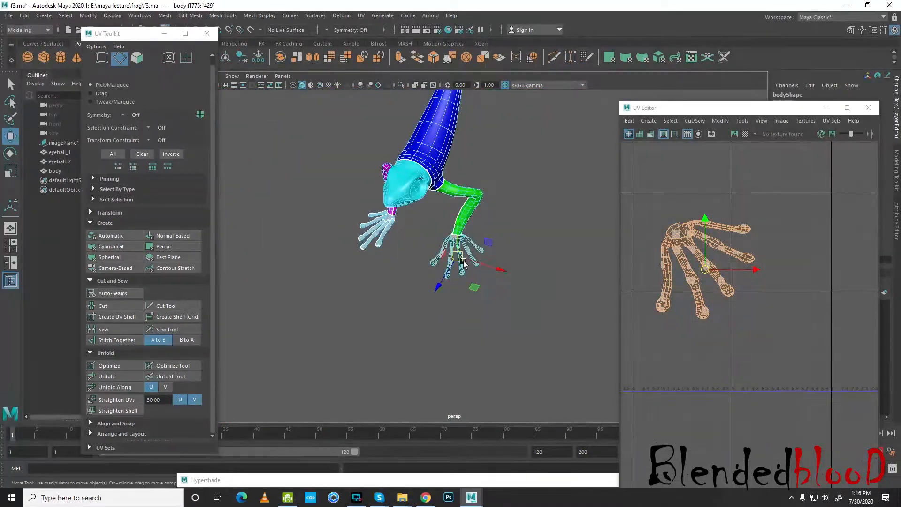
pyautogui.scroll(6, 463, 262)
pyautogui.keyDown('alt'); pyautogui.moveTo(613, 267); pyautogui.dragTo(476, 255); pyautogui.keyUp('alt')
pyautogui.scroll(6, 488, 260)
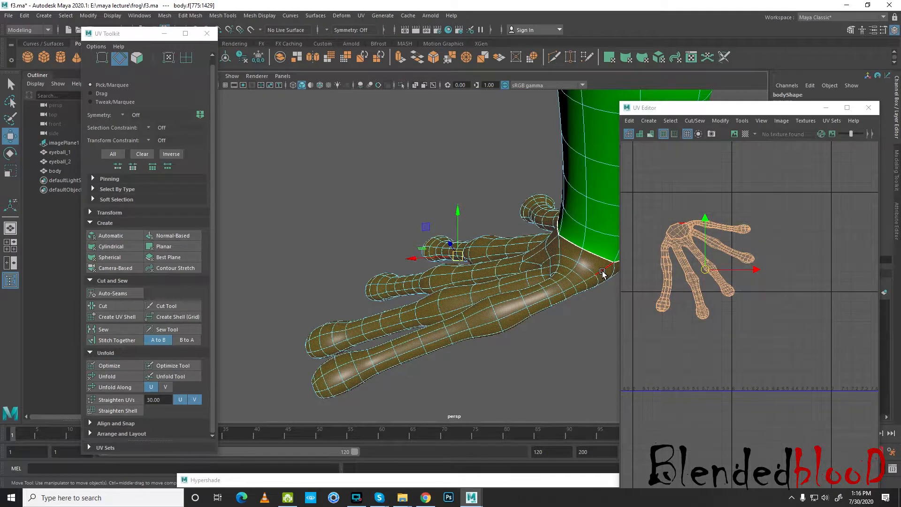
pyautogui.click(603, 272)
pyautogui.keyDown('alt'); pyautogui.moveTo(452, 363); pyautogui.dragTo(517, 383); pyautogui.keyUp('alt')
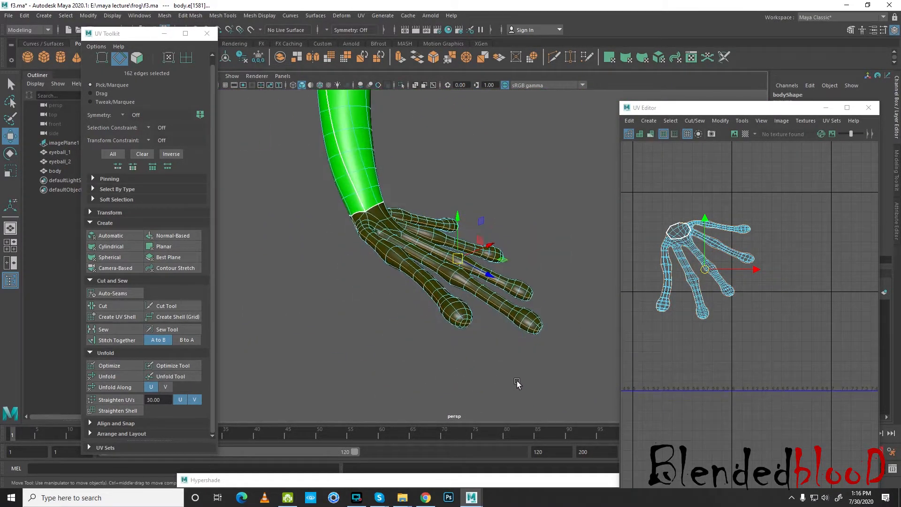
pyautogui.keyDown('alt'); pyautogui.moveTo(475, 361); pyautogui.dragTo(275, 254); pyautogui.keyUp('alt')
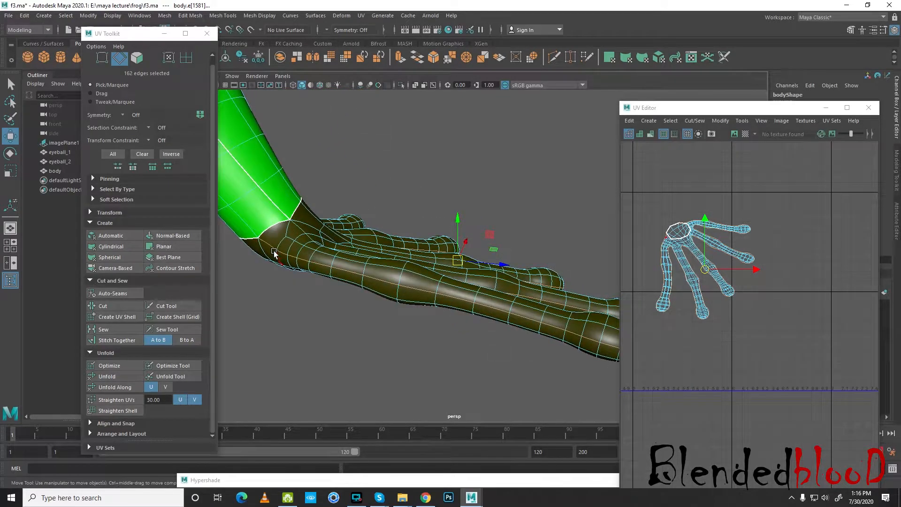
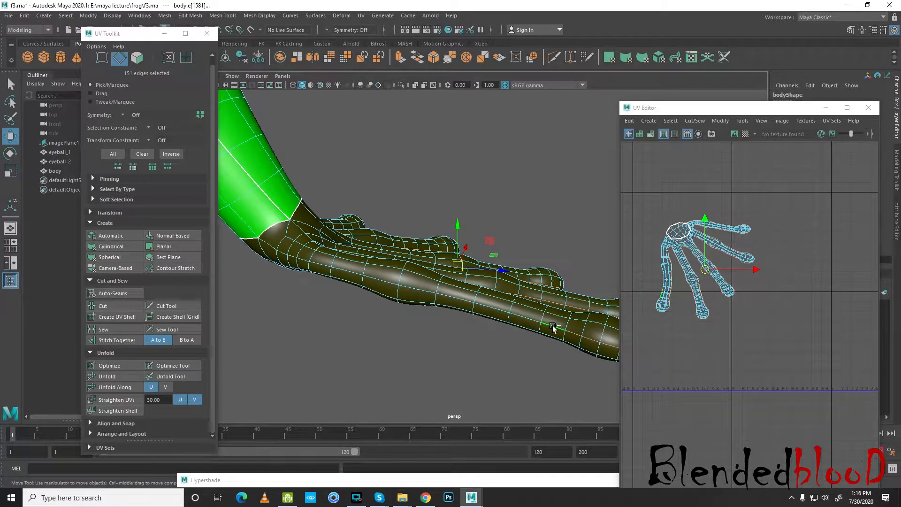
# - Deselect the edges along the outer toe, and cut the dark olive foot's UVs along the remaining edges
pyautogui.keyDown('shift'); pyautogui.click(594, 341); pyautogui.keyUp('shift')
pyautogui.keyDown('alt'); pyautogui.moveTo(566, 344); pyautogui.dragTo(436, 327, button='middle'); pyautogui.keyUp('alt')
pyautogui.keyDown('shift'); pyautogui.click(491, 360); pyautogui.keyUp('shift')
pyautogui.keyDown('alt'); pyautogui.moveTo(492, 360); pyautogui.dragTo(386, 319); pyautogui.keyUp('alt')
pyautogui.keyDown('shift'); pyautogui.click(371, 322); pyautogui.keyUp('shift')
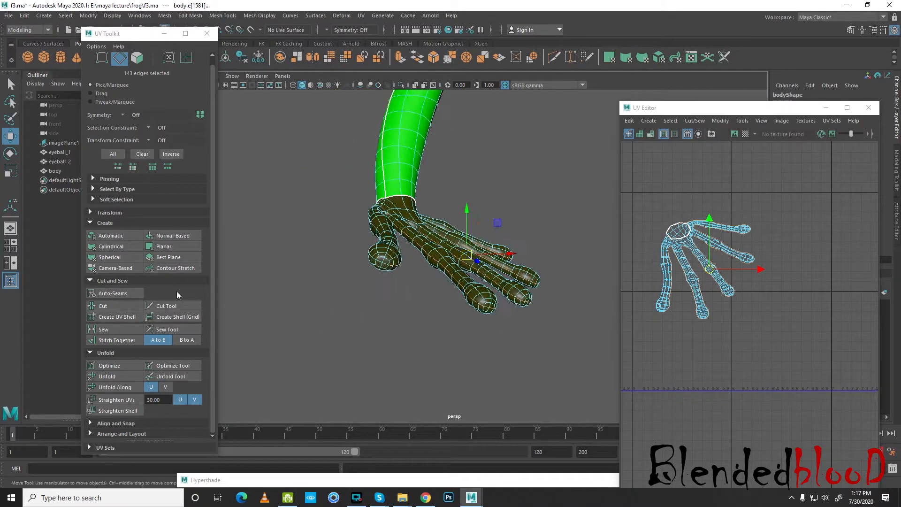
pyautogui.click(119, 306)
# - Select all faces of the dark olive foot's shell in the UV Editor and unfold them
pyautogui.moveTo(475, 261); pyautogui.dragTo(458, 265, button='right')
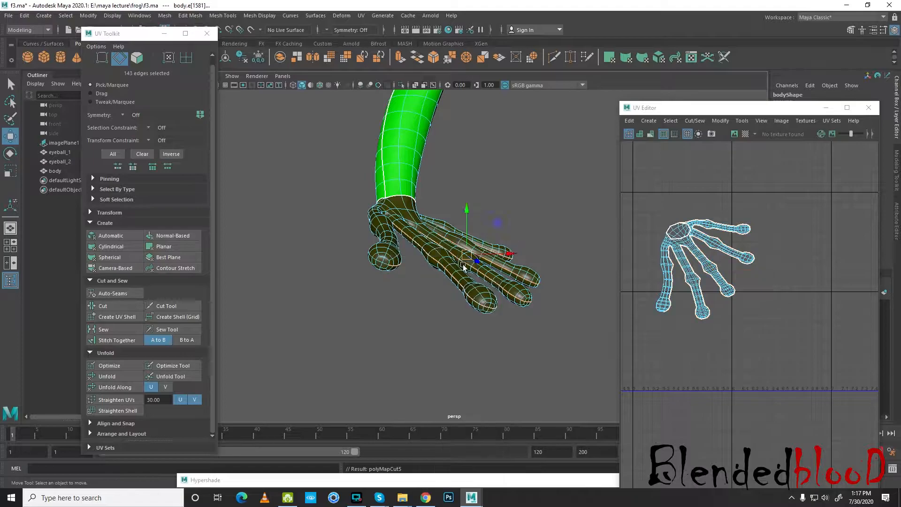
pyautogui.moveTo(636, 196); pyautogui.dragTo(850, 404)
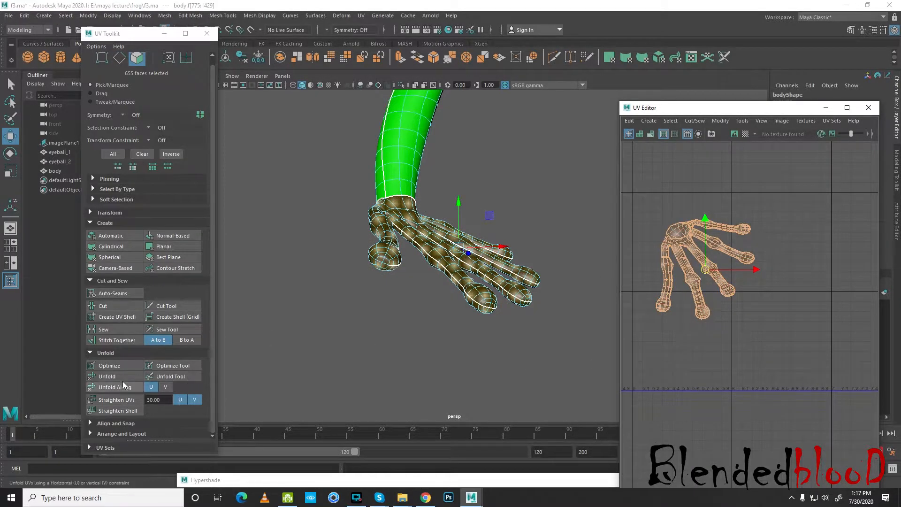
pyautogui.click(107, 376)
pyautogui.scroll(5, 708, 288)
pyautogui.keyDown('alt'); pyautogui.moveTo(707, 288); pyautogui.dragTo(743, 332, button='middle'); pyautogui.keyUp('alt')
pyautogui.scroll(-4, 750, 326)
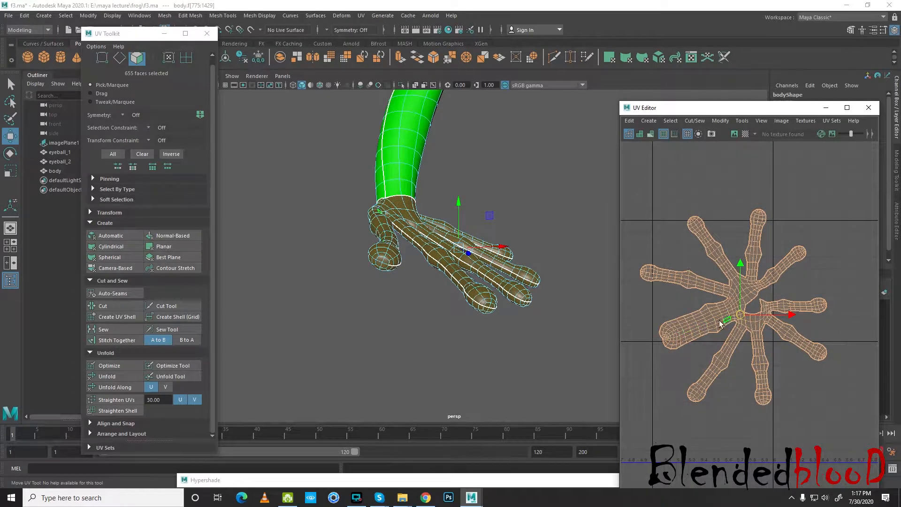
pyautogui.keyDown('alt'); pyautogui.moveTo(722, 310); pyautogui.dragTo(715, 306, button='middle'); pyautogui.keyUp('alt')
# - Rotate the dark olive foot's unfolded shell and place it beside the body shell, below the foreleg's shell
pyautogui.keyDown('alt'); pyautogui.moveTo(475, 301); pyautogui.dragTo(451, 329); pyautogui.keyUp('alt')
pyautogui.keyDown('alt'); pyautogui.moveTo(511, 321); pyautogui.dragTo(437, 342, button='middle'); pyautogui.keyUp('alt')
pyautogui.scroll(-6, 749, 323)
pyautogui.scroll(2, 747, 325)
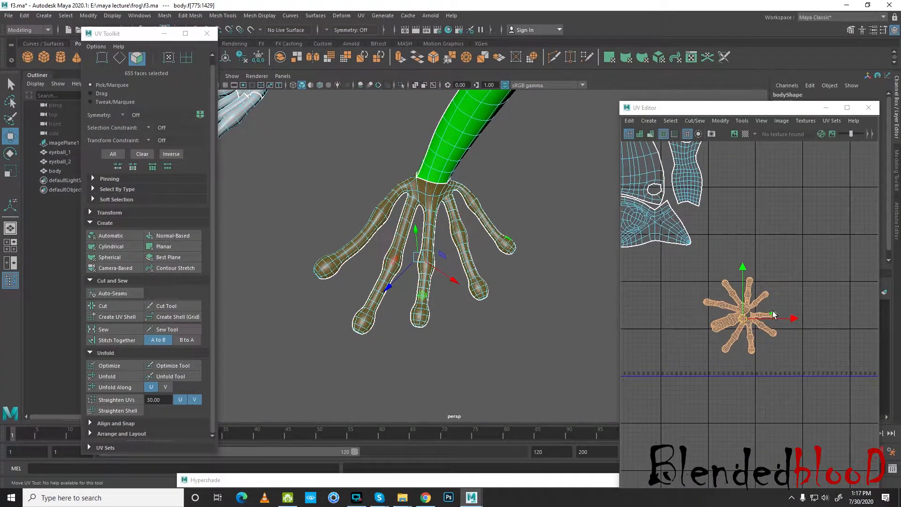
pyautogui.press('e')
pyautogui.moveTo(777, 285); pyautogui.dragTo(712, 289)
pyautogui.press('w')
pyautogui.scroll(-5, 712, 290)
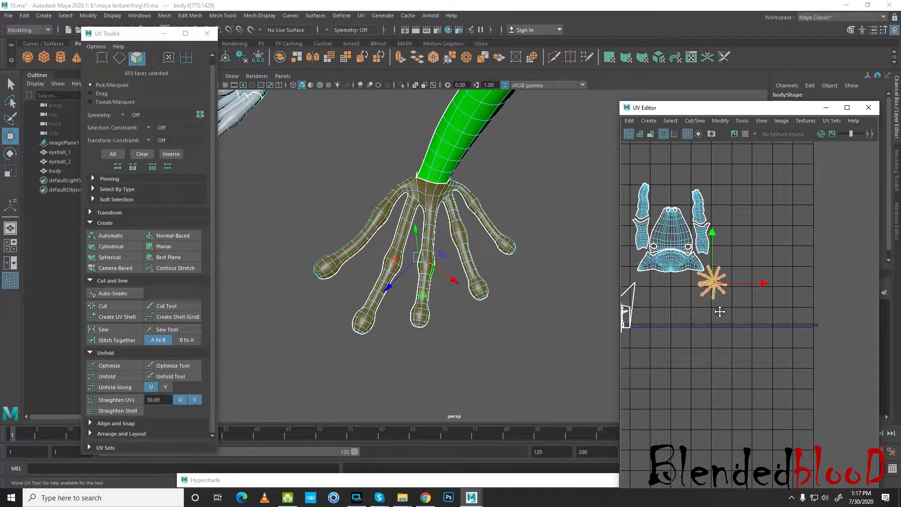
pyautogui.keyDown('alt'); pyautogui.moveTo(718, 312); pyautogui.dragTo(788, 334, button='middle'); pyautogui.keyUp('alt')
# - Select the faces of the light gray front foot through its blinn8 material
pyautogui.scroll(-8, 470, 316)
pyautogui.keyDown('alt'); pyautogui.moveTo(403, 307); pyautogui.dragTo(462, 372, button='middle'); pyautogui.keyUp('alt')
pyautogui.scroll(10, 463, 373)
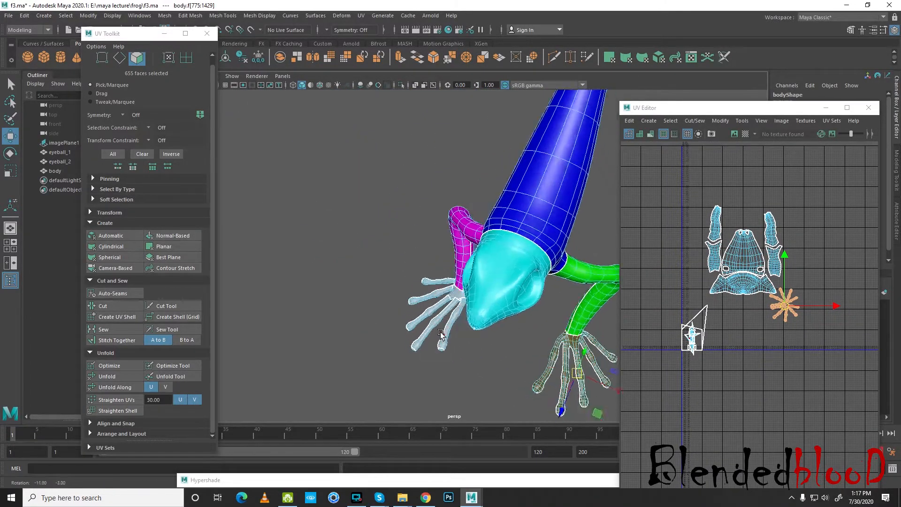
pyautogui.moveTo(463, 239); pyautogui.dragTo(514, 227, button='right')
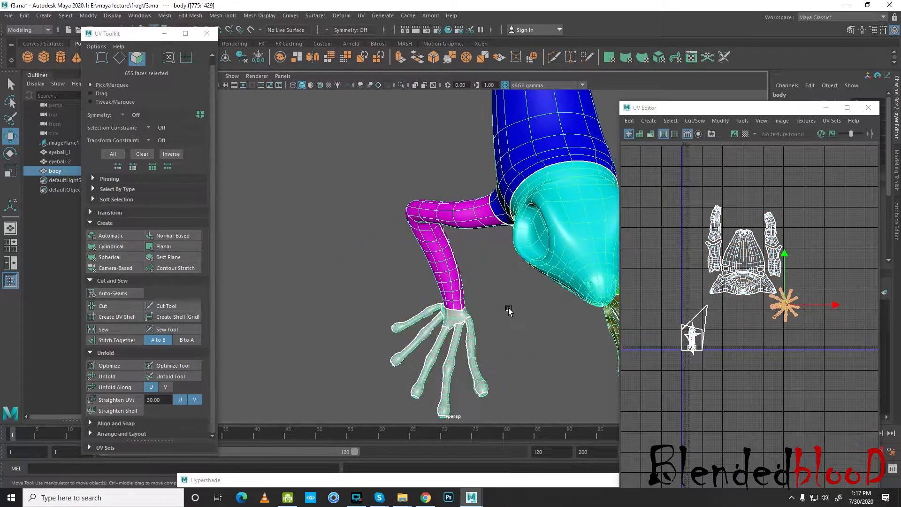
pyautogui.scroll(-4, 502, 313)
pyautogui.doubleClick(480, 481)
pyautogui.moveTo(495, 331); pyautogui.dragTo(494, 383)
pyautogui.moveTo(481, 460); pyautogui.dragTo(521, 375, button='right')
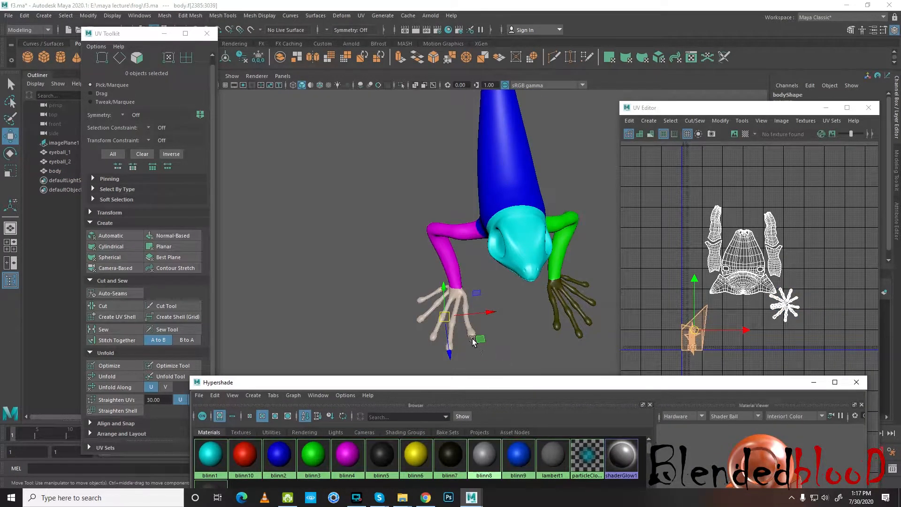
# - Apply a camera-based UV projection to the light gray front foot from the top view
pyautogui.press('space')
pyautogui.press('space')
pyautogui.scroll(-3, 373, 174)
pyautogui.scroll(2, 363, 207)
pyautogui.scroll(4, 381, 215)
pyautogui.scroll(2, 322, 297)
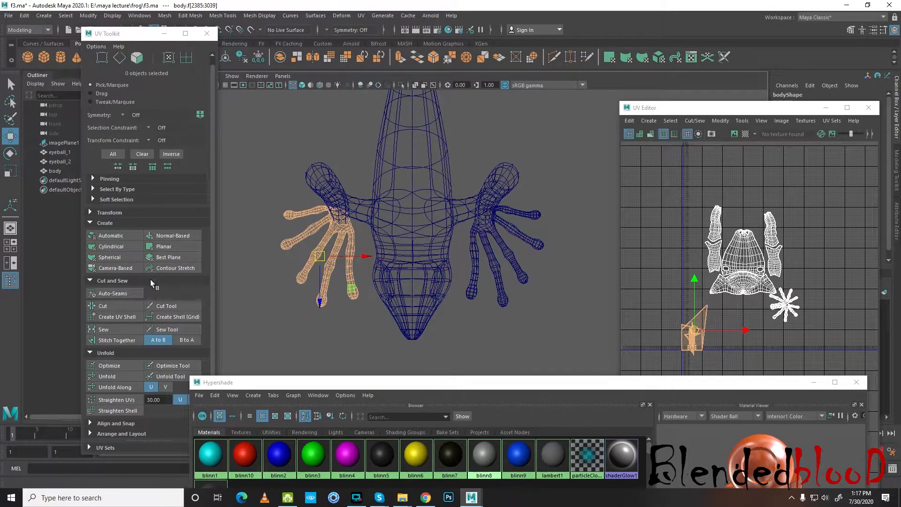
pyautogui.click(118, 267)
pyautogui.click(119, 268)
# - Move the light gray foot's projected shell away from the overlapping UVs into empty UV space
pyautogui.scroll(4, 690, 345)
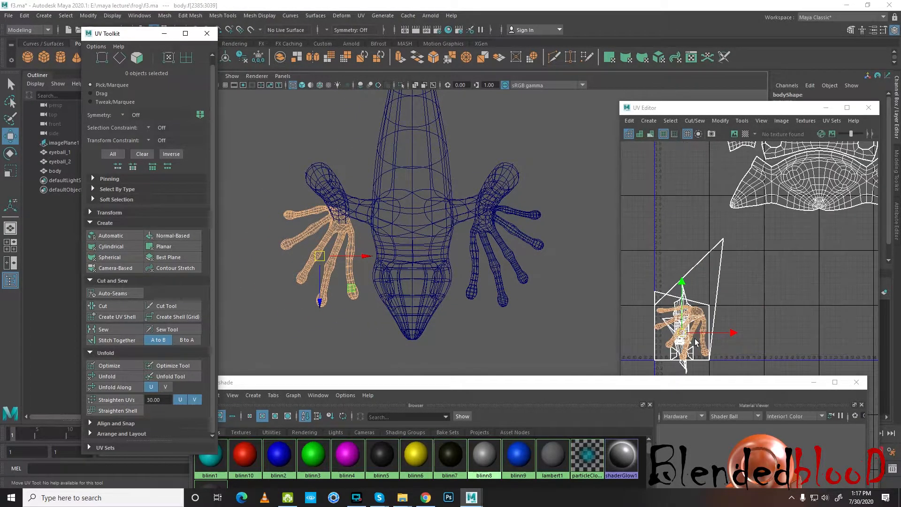
pyautogui.moveTo(730, 334); pyautogui.dragTo(838, 317)
pyautogui.scroll(-4, 810, 314)
pyautogui.moveTo(797, 321)
pyautogui.keyDown('alt'); pyautogui.mouseDown(button='middle')
pyautogui.moveTo(666, 329)
pyautogui.moveTo(702, 305)
pyautogui.moveTo(806, 308)
pyautogui.mouseUp(button='middle'); pyautogui.keyUp('alt')
pyautogui.scroll(5, 740, 320)
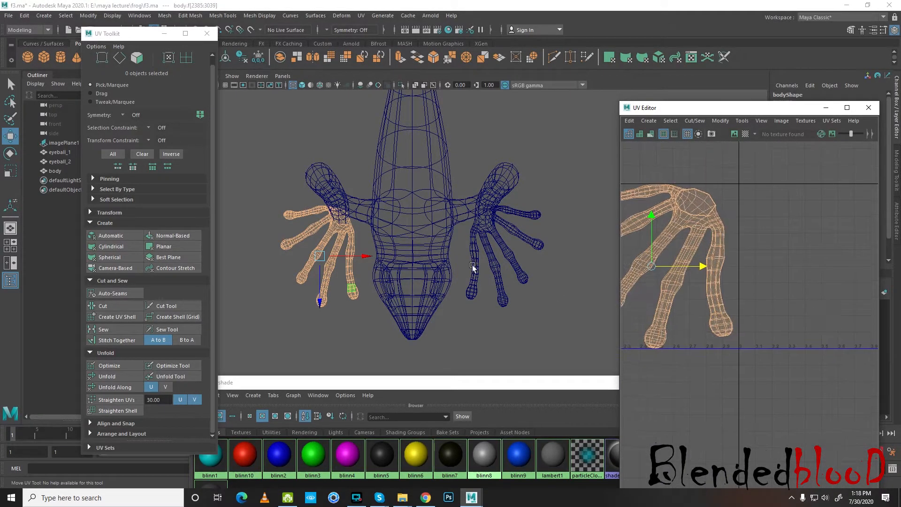
# - Switch to edge selection and show the light gray front foot's wrist up close in the perspective view
pyautogui.rightClick(335, 232)
pyautogui.moveTo(336, 231); pyautogui.dragTo(336, 202, button='right')
pyautogui.press('space')
pyautogui.press('space')
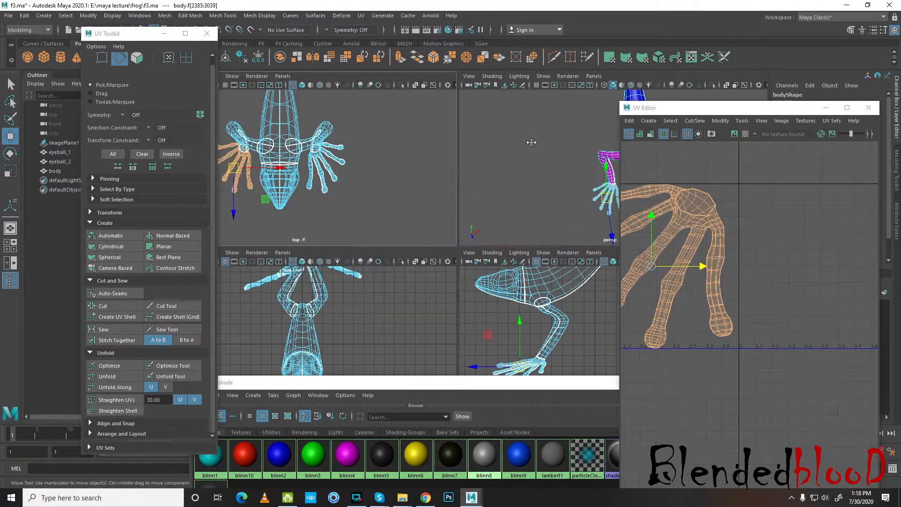
pyautogui.keyDown('alt'); pyautogui.moveTo(492, 266); pyautogui.dragTo(426, 228); pyautogui.keyUp('alt')
pyautogui.keyDown('alt'); pyautogui.moveTo(426, 228); pyautogui.dragTo(456, 201, button='middle'); pyautogui.keyUp('alt')
pyautogui.scroll(4, 441, 200)
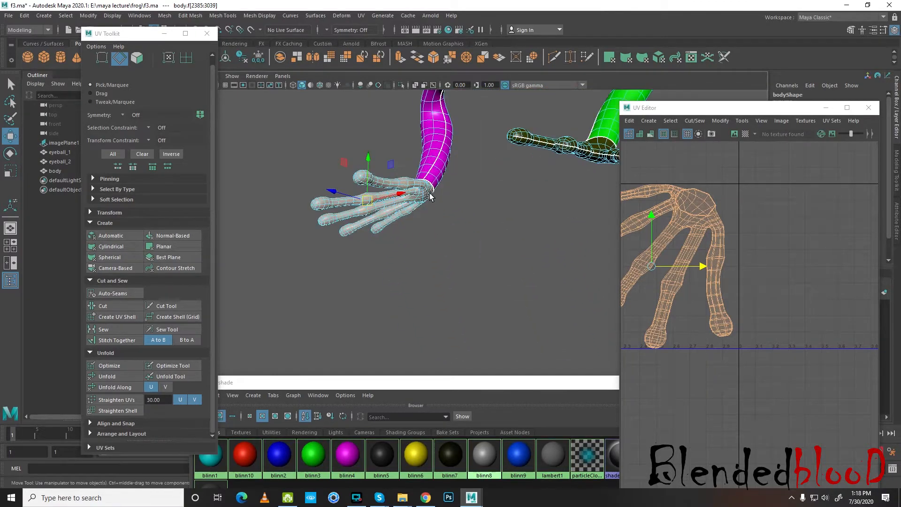
pyautogui.keyDown('alt'); pyautogui.moveTo(430, 199); pyautogui.dragTo(436, 233); pyautogui.keyUp('alt')
pyautogui.scroll(4, 436, 233)
pyautogui.keyDown('alt'); pyautogui.moveTo(436, 233); pyautogui.dragTo(472, 240, button='middle'); pyautogui.keyUp('alt')
pyautogui.keyDown('alt'); pyautogui.moveTo(471, 240); pyautogui.dragTo(459, 228); pyautogui.keyUp('alt')
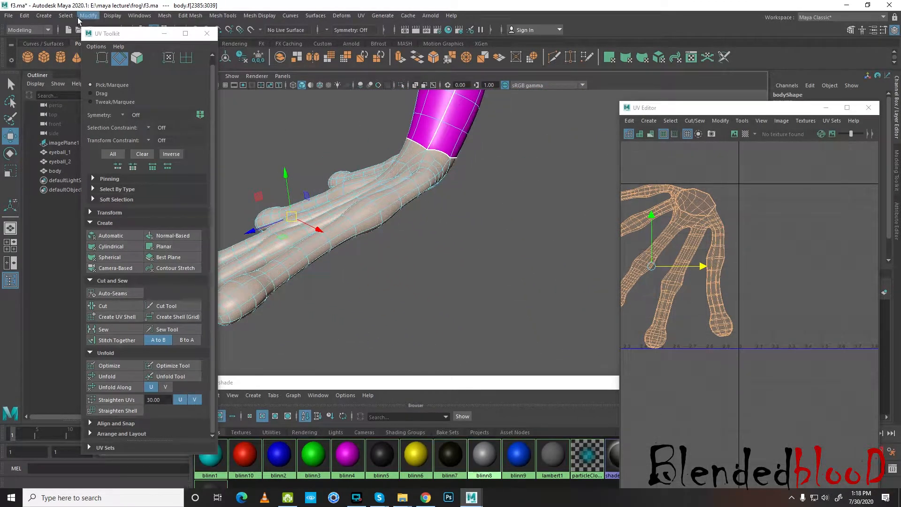
# - Delete the body's construction history
pyautogui.click(25, 15)
pyautogui.moveTo(53, 135)
pyautogui.click(197, 136)
# - Save the scene over the existing f3.ma file, and reactivate the Move tool
pyautogui.click(9, 15)
pyautogui.click(45, 62)
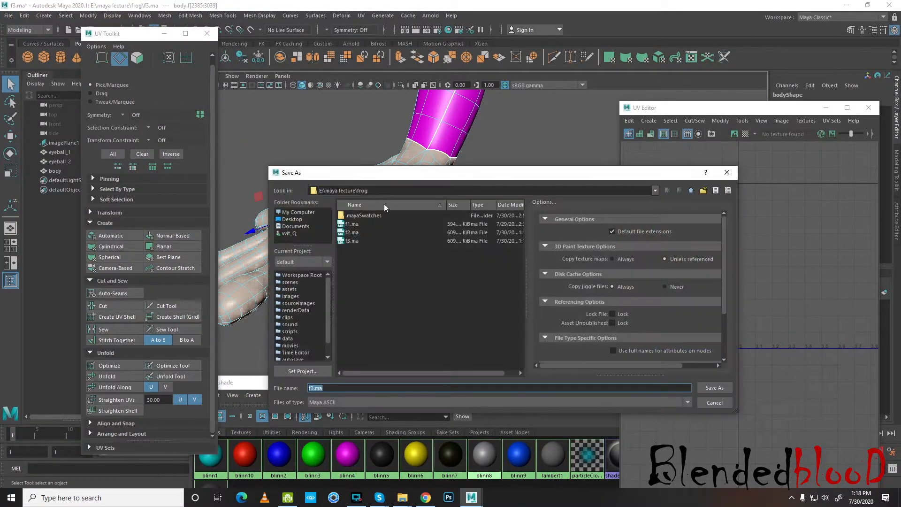
pyautogui.doubleClick(349, 238)
pyautogui.click(489, 305)
pyautogui.press('w')
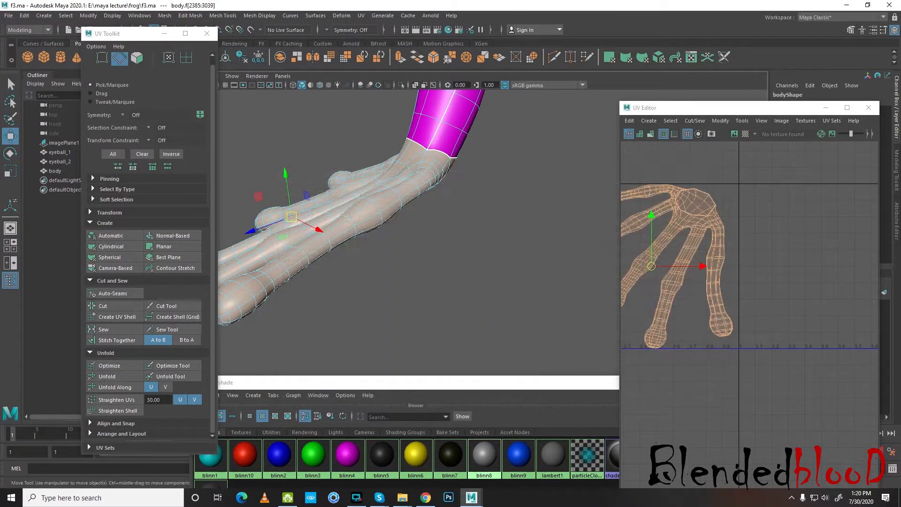
# - Select the edge loop that runs from the light gray front foot's wrist around its toes
pyautogui.keyDown('alt'); pyautogui.moveTo(375, 230); pyautogui.dragTo(466, 225); pyautogui.keyUp('alt')
pyautogui.moveTo(469, 201); pyautogui.dragTo(471, 172, button='right')
pyautogui.scroll(-5, 483, 206)
pyautogui.keyDown('alt'); pyautogui.moveTo(458, 242); pyautogui.dragTo(472, 216); pyautogui.keyUp('alt')
pyautogui.scroll(3, 472, 216)
pyautogui.keyDown('alt'); pyautogui.moveTo(488, 207); pyautogui.dragTo(410, 212, button='middle'); pyautogui.keyUp('alt')
pyautogui.scroll(4, 436, 202)
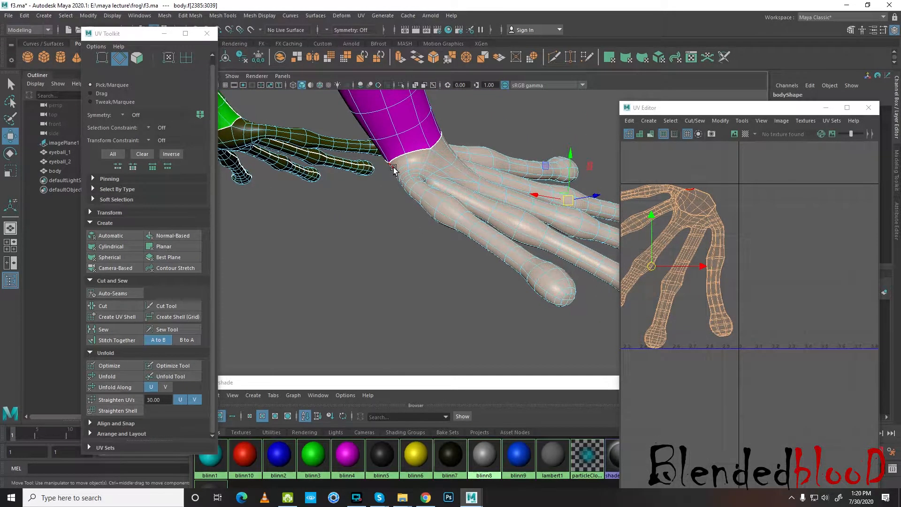
pyautogui.doubleClick(393, 170)
# - Deselect the surplus loop edges along the light gray foot's outer toe, and cut the UVs along the remaining edges
pyautogui.keyDown('alt'); pyautogui.moveTo(393, 169); pyautogui.dragTo(210, 220); pyautogui.keyUp('alt')
pyautogui.keyDown('alt'); pyautogui.moveTo(383, 206); pyautogui.dragTo(554, 201); pyautogui.keyUp('alt')
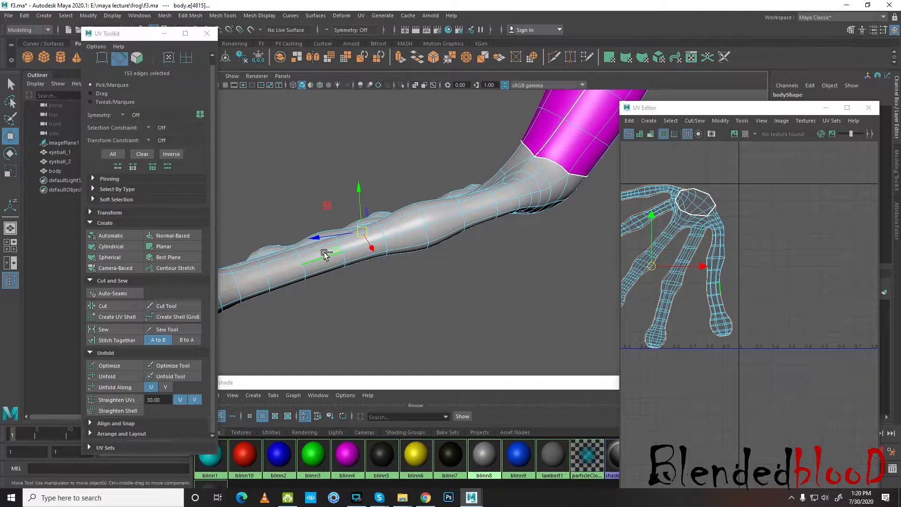
pyautogui.keyDown('alt'); pyautogui.moveTo(382, 294); pyautogui.dragTo(525, 226); pyautogui.keyUp('alt')
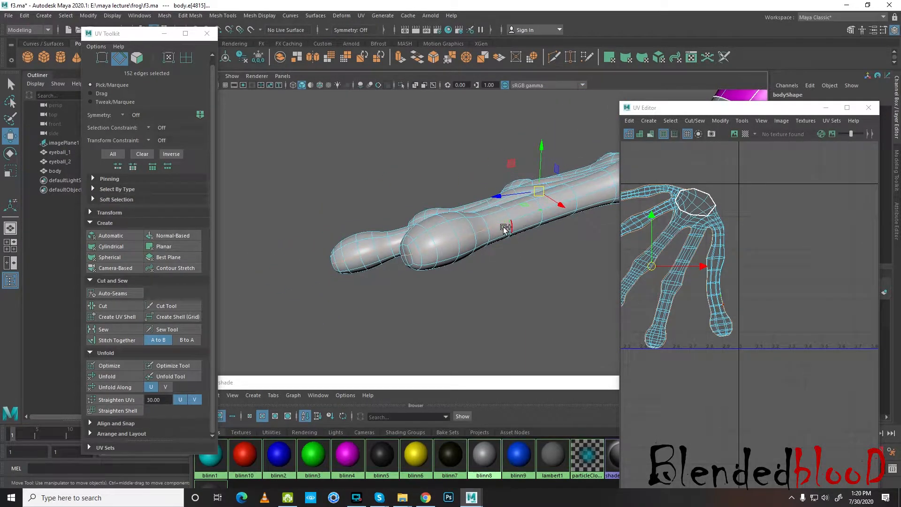
pyautogui.keyDown('ctrl'); pyautogui.click(415, 254); pyautogui.keyUp('ctrl')
pyautogui.keyDown('alt'); pyautogui.moveTo(415, 254); pyautogui.dragTo(527, 263); pyautogui.keyUp('alt')
pyautogui.keyDown('ctrl'); pyautogui.click(537, 257); pyautogui.keyUp('ctrl')
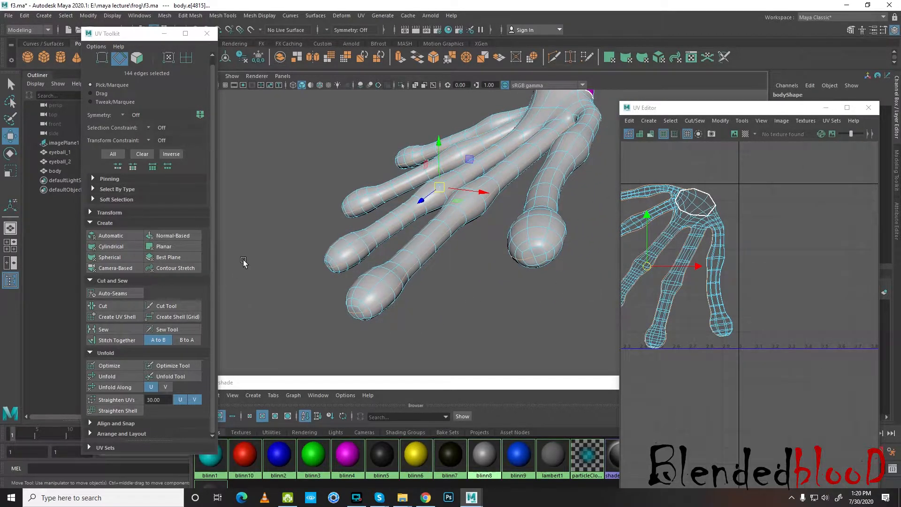
# - Select all faces of the light gray foot's UV shell and unfold it
pyautogui.moveTo(658, 223); pyautogui.dragTo(700, 241, button='right')
pyautogui.scroll(-3, 701, 241)
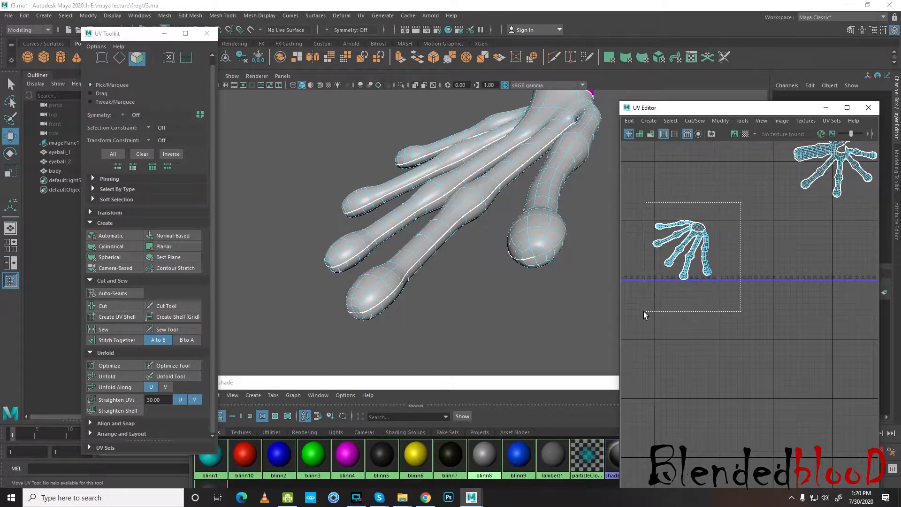
pyautogui.moveTo(647, 310); pyautogui.dragTo(646, 310)
pyautogui.click(107, 376)
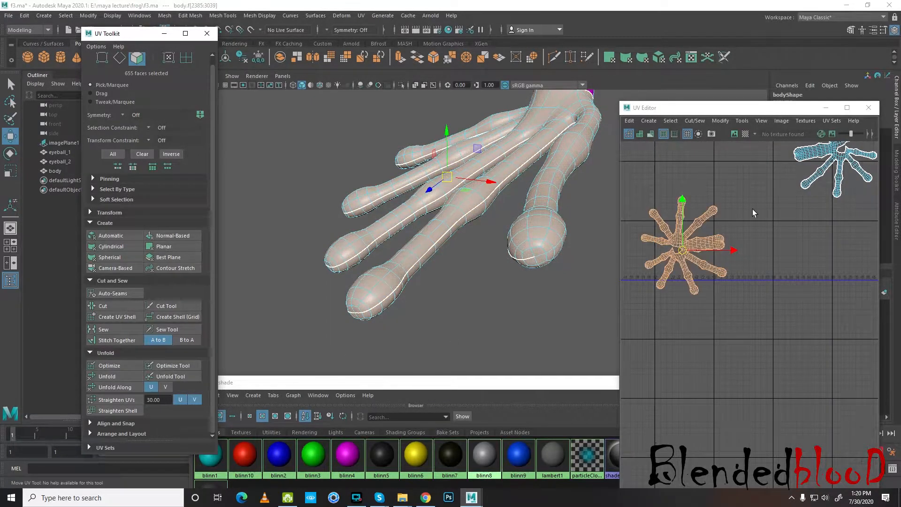
pyautogui.scroll(-3, 732, 228)
pyautogui.scroll(2, 719, 255)
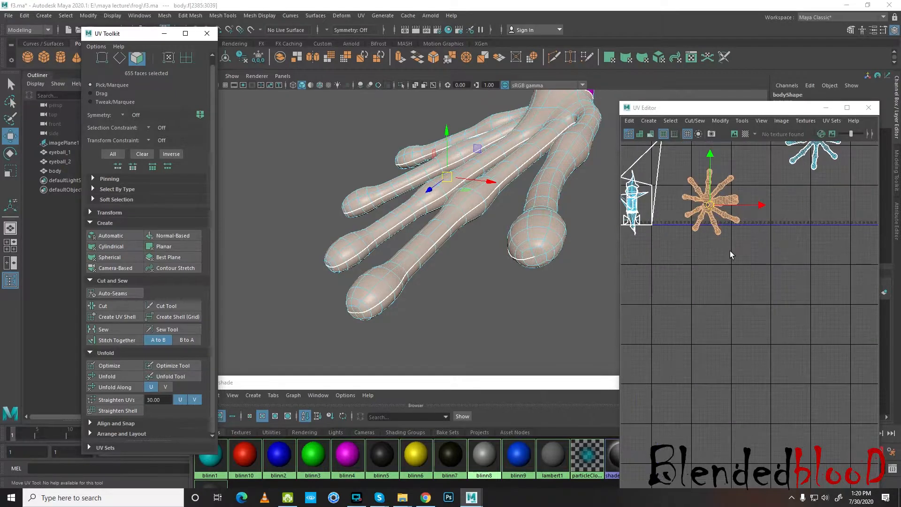
# - Rotate the unfolded light gray foot shell and place it below the head shell, opposite the other front foot's shell
pyautogui.press('e')
pyautogui.scroll(-2, 756, 204)
pyautogui.moveTo(779, 212); pyautogui.dragTo(740, 251)
pyautogui.scroll(3, 751, 221)
pyautogui.keyDown('alt'); pyautogui.moveTo(747, 208); pyautogui.dragTo(760, 328, button='middle'); pyautogui.keyUp('alt')
pyautogui.scroll(-2, 752, 294)
pyautogui.moveTo(770, 288); pyautogui.dragTo(715, 209)
pyautogui.press('w')
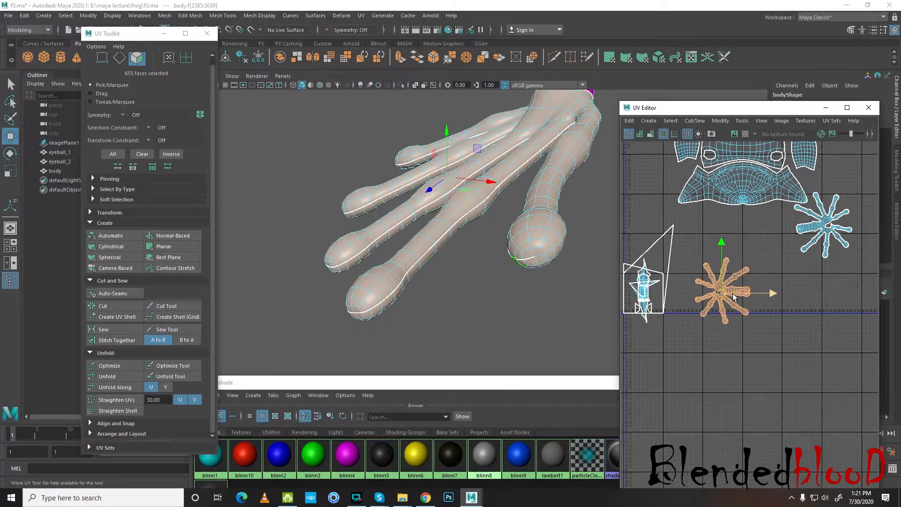
pyautogui.moveTo(702, 271); pyautogui.dragTo(666, 232)
pyautogui.click(736, 290)
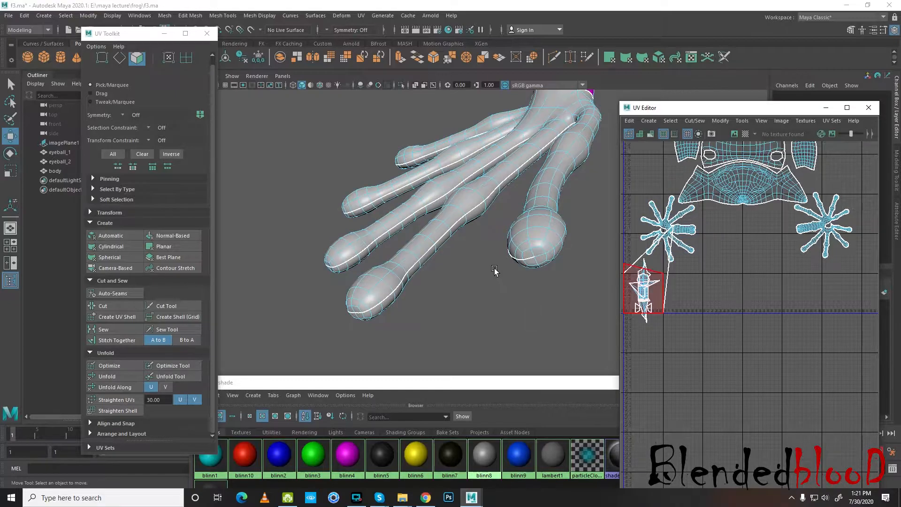
# - Select the blue rear foot's faces by their blinn9 material
pyautogui.scroll(-6, 495, 271)
pyautogui.keyDown('alt'); pyautogui.moveTo(529, 205); pyautogui.dragTo(480, 290, button='middle'); pyautogui.keyUp('alt')
pyautogui.scroll(-5, 529, 206)
pyautogui.keyDown('alt'); pyautogui.moveTo(534, 262); pyautogui.dragTo(491, 277); pyautogui.keyUp('alt')
pyautogui.keyDown('alt'); pyautogui.moveTo(490, 277); pyautogui.dragTo(336, 327, button='middle'); pyautogui.keyUp('alt')
pyautogui.keyDown('alt'); pyautogui.moveTo(336, 328); pyautogui.dragTo(402, 236); pyautogui.keyUp('alt')
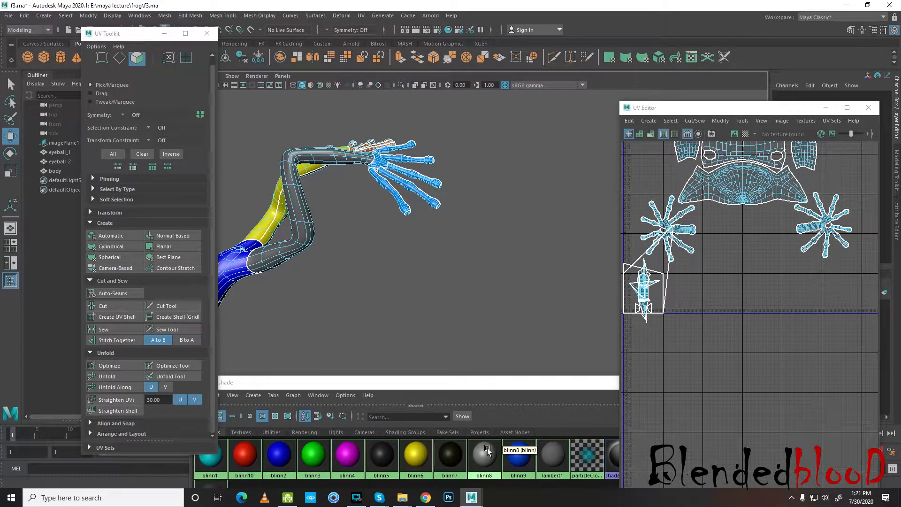
pyautogui.moveTo(519, 454); pyautogui.dragTo(566, 380, button='right')
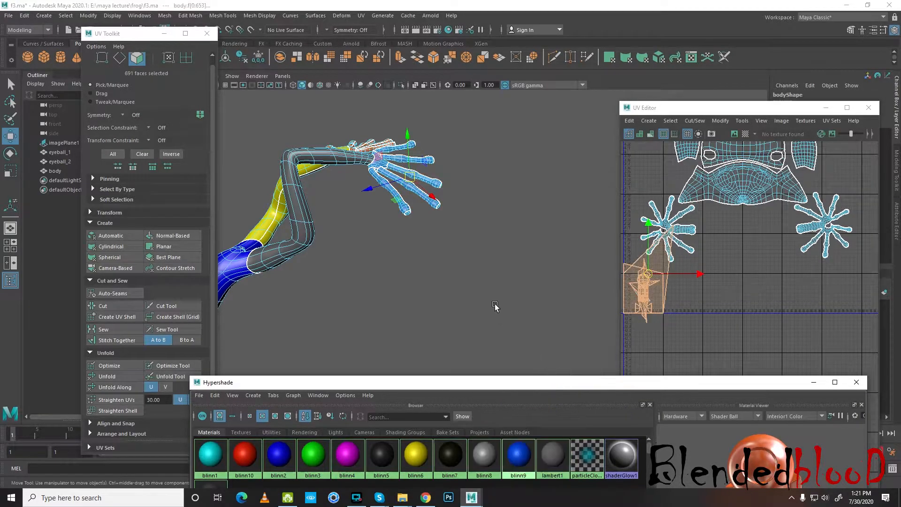
# - Project the blue foot's UVs camera-based from the top view, and move the new shell away from the overlapping UVs
pyautogui.press('space')
pyautogui.press('space')
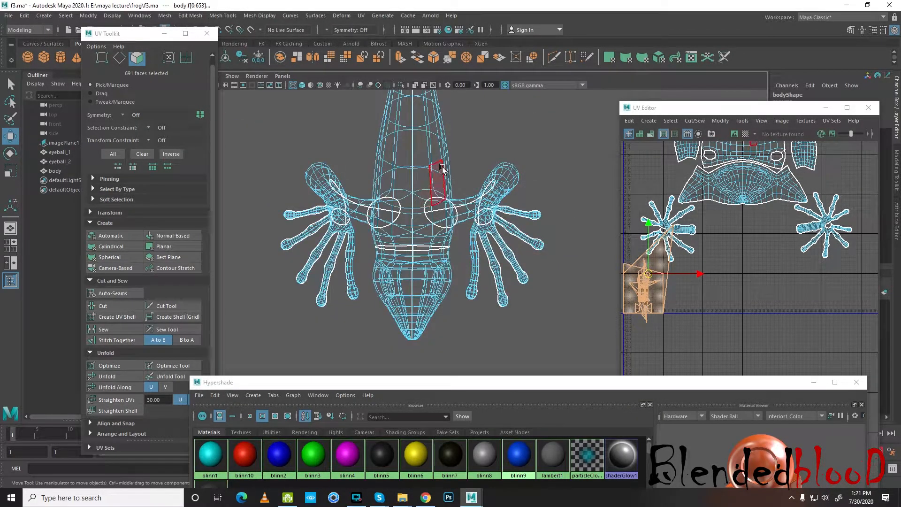
pyautogui.press('f')
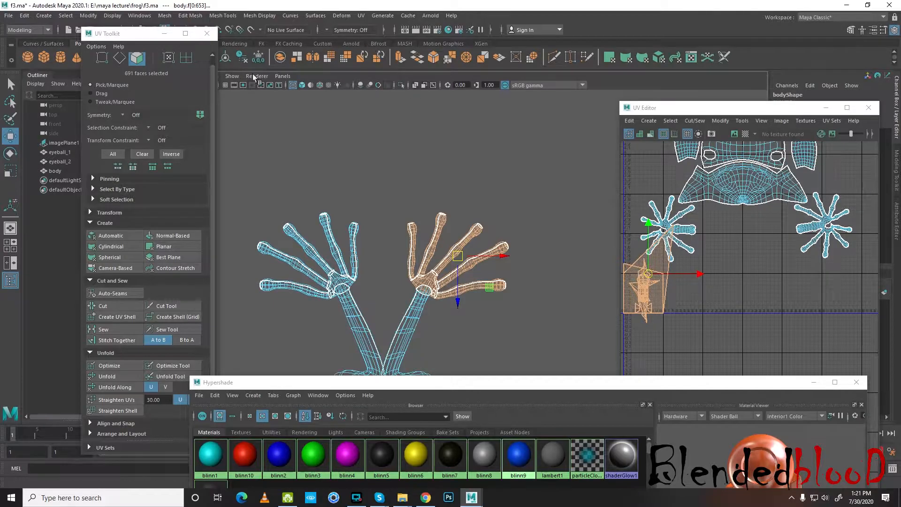
pyautogui.click(117, 267)
pyautogui.moveTo(694, 294); pyautogui.dragTo(778, 293)
pyautogui.scroll(5, 723, 313)
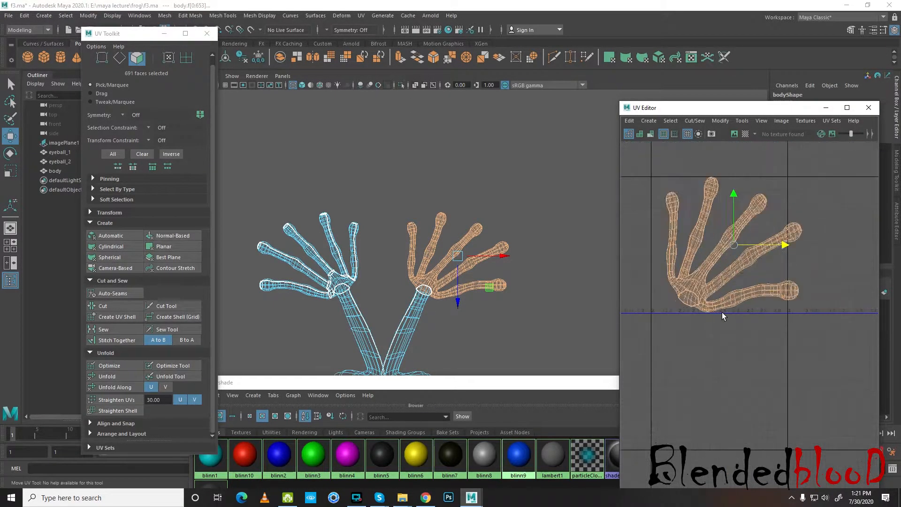
pyautogui.scroll(2, 722, 312)
# - In the perspective view, select the edge loop running from the blue rear foot's ankle around its toes
pyautogui.press('space')
pyautogui.press('space')
pyautogui.moveTo(526, 227)
pyautogui.keyDown('alt'); pyautogui.mouseDown()
pyautogui.moveTo(384, 234)
pyautogui.moveTo(393, 341)
pyautogui.mouseUp(); pyautogui.keyUp('alt')
pyautogui.scroll(4, 524, 235)
pyautogui.moveTo(386, 208); pyautogui.dragTo(395, 188, button='right')
pyautogui.scroll(-5, 399, 239)
pyautogui.keyDown('alt'); pyautogui.moveTo(394, 248); pyautogui.dragTo(559, 239); pyautogui.keyUp('alt')
pyautogui.scroll(3, 412, 258)
pyautogui.doubleClick(442, 223)
# - Deselect the surplus loop edges along the blue foot's outer toe, and cut the UVs along the remaining edges
pyautogui.scroll(-4, 479, 240)
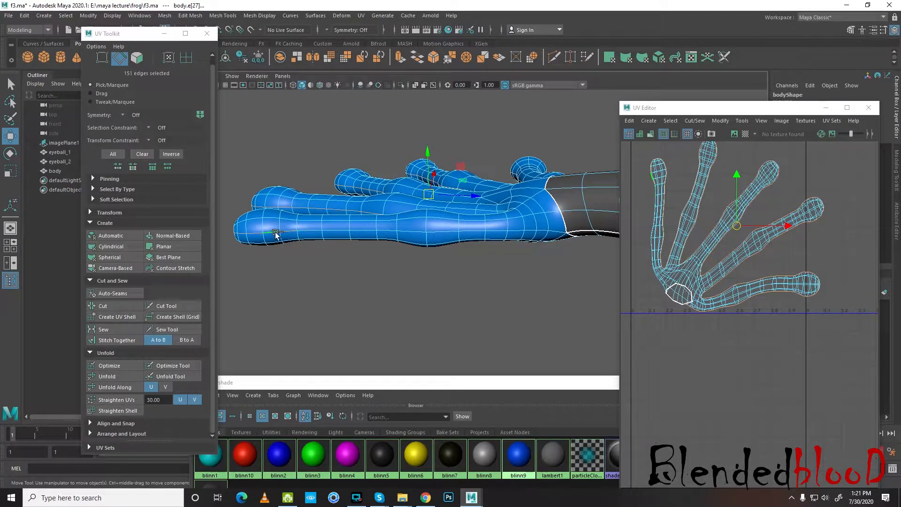
pyautogui.keyDown('alt'); pyautogui.moveTo(294, 258); pyautogui.dragTo(386, 250); pyautogui.keyUp('alt')
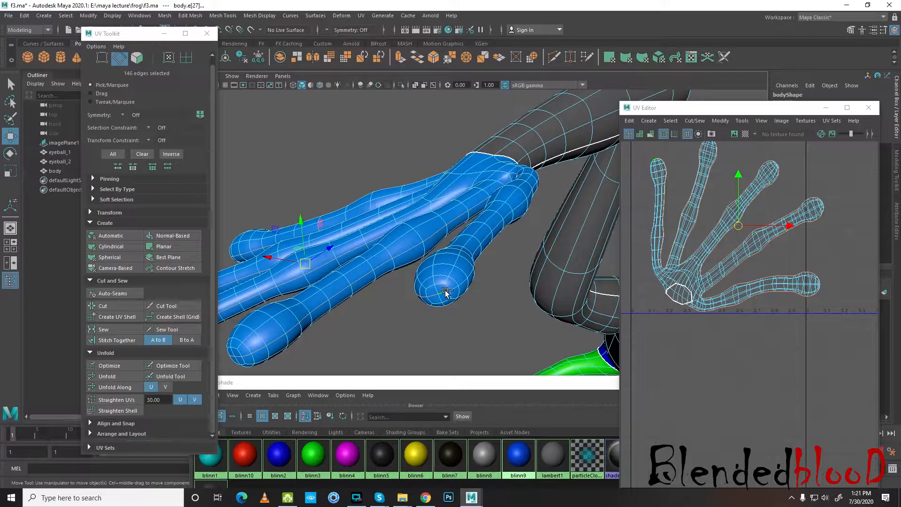
pyautogui.keyDown('ctrl'); pyautogui.click(445, 291); pyautogui.keyUp('ctrl')
pyautogui.scroll(-3, 479, 305)
pyautogui.click(109, 307)
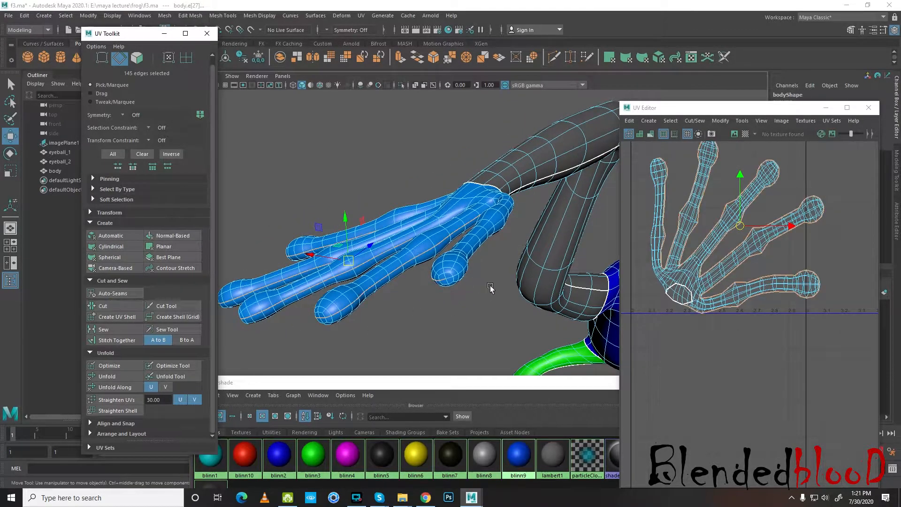
# - Switch to face selection, select the blue foot's entire UV shell and unfold it
pyautogui.moveTo(462, 226); pyautogui.dragTo(463, 253, button='right')
pyautogui.scroll(-3, 765, 296)
pyautogui.scroll(-1, 765, 297)
pyautogui.moveTo(815, 337); pyautogui.dragTo(699, 222)
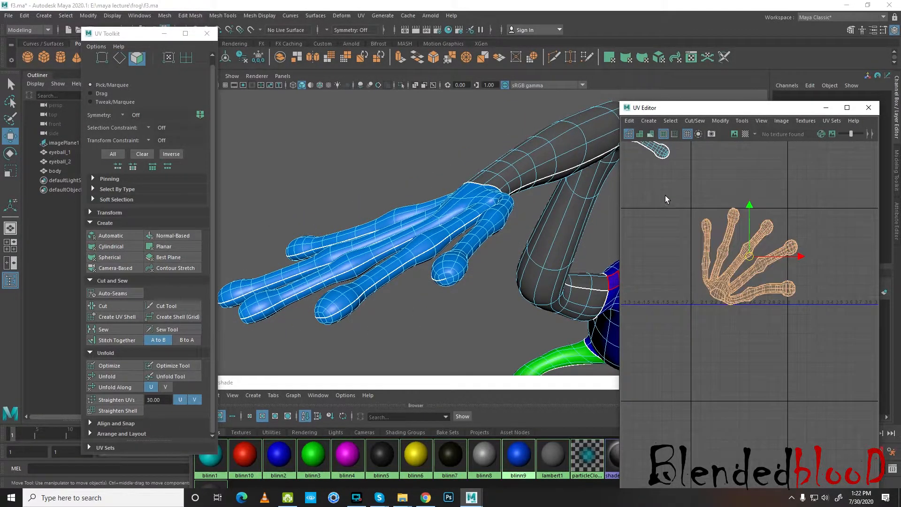
pyautogui.click(115, 377)
# - Move the unfolded blue foot shell above the head and arm shells, and rotate it so its toes spread evenly
pyautogui.scroll(-4, 768, 292)
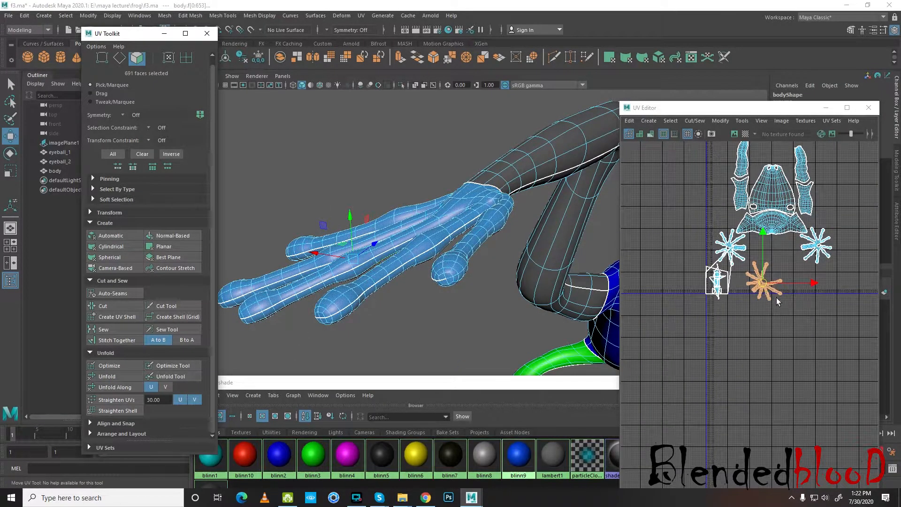
pyautogui.moveTo(753, 308); pyautogui.dragTo(777, 149)
pyautogui.scroll(3, 775, 235)
pyautogui.press('e')
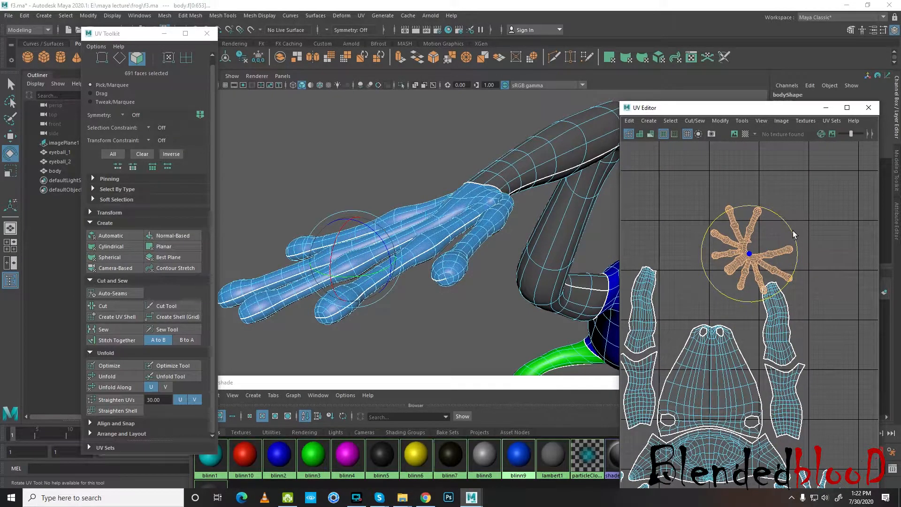
pyautogui.moveTo(792, 234); pyautogui.dragTo(804, 260)
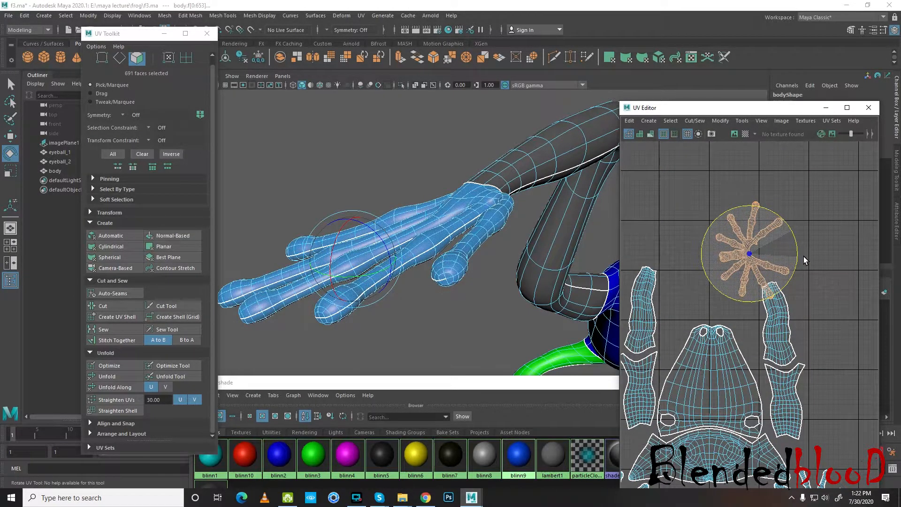
pyautogui.press('w')
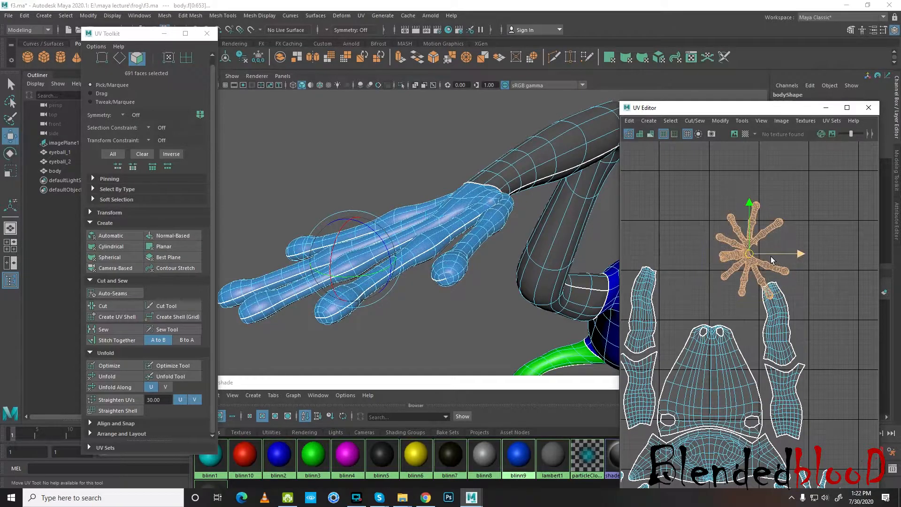
pyautogui.press('e')
pyautogui.moveTo(796, 241); pyautogui.dragTo(744, 254)
pyautogui.press('w')
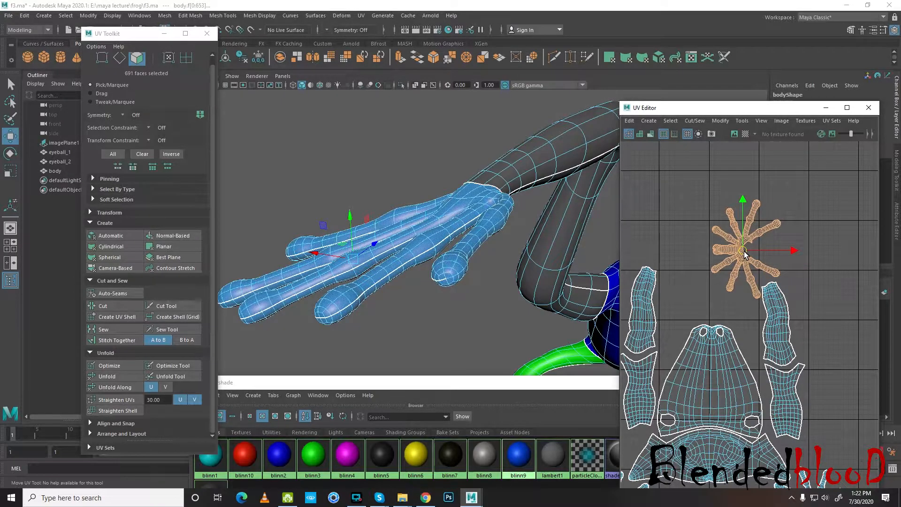
# - Bring the orange-red rear foot into view and select its faces by their blinn10 material
pyautogui.rightClick(485, 456)
pyautogui.click(531, 376)
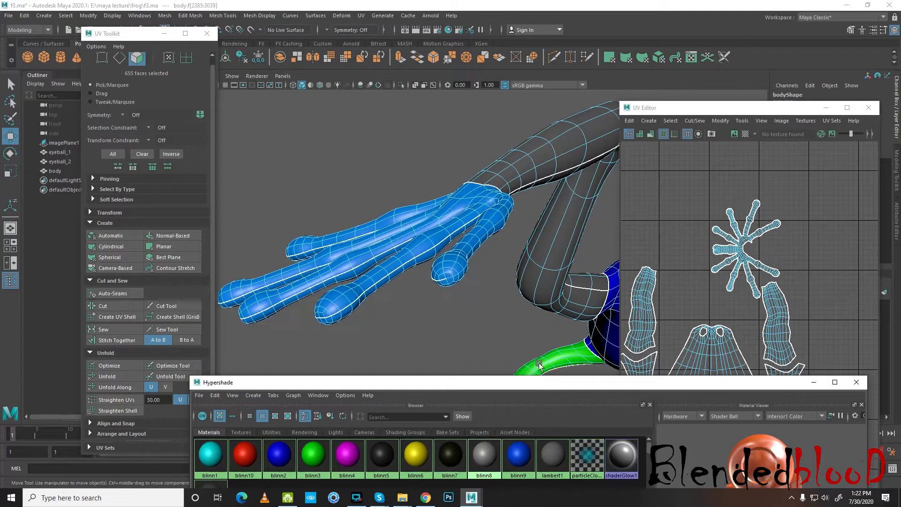
pyautogui.scroll(-6, 544, 301)
pyautogui.keyDown('alt'); pyautogui.moveTo(500, 279); pyautogui.dragTo(507, 321); pyautogui.keyUp('alt')
pyautogui.keyDown('alt'); pyautogui.moveTo(539, 327); pyautogui.dragTo(393, 234, button='middle'); pyautogui.keyUp('alt')
pyautogui.scroll(2, 388, 258)
pyautogui.keyDown('alt'); pyautogui.moveTo(358, 260); pyautogui.dragTo(456, 277, button='middle'); pyautogui.keyUp('alt')
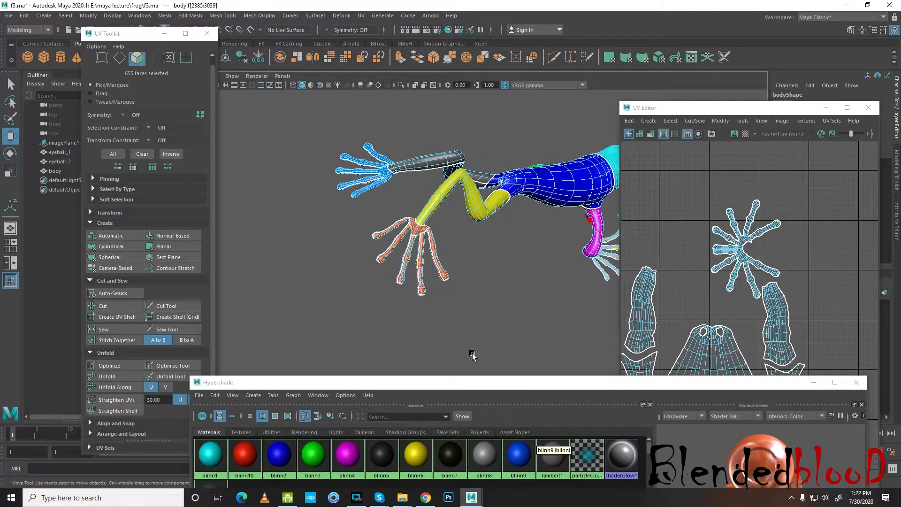
pyautogui.click(439, 267)
pyautogui.scroll(3, 453, 258)
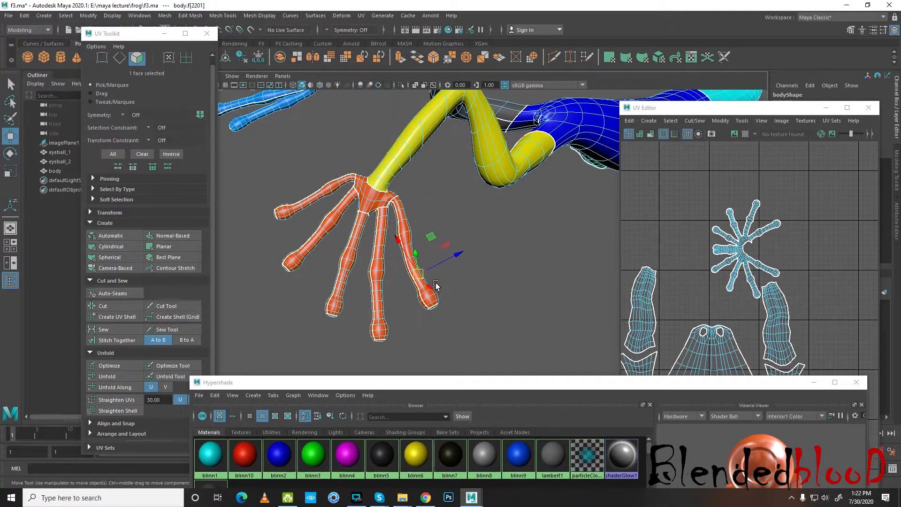
pyautogui.moveTo(248, 453); pyautogui.dragTo(287, 377, button='right')
# - Project the orange-red rear foot's UVs camera-based from the top view
pyautogui.scroll(-5, 427, 304)
pyautogui.scroll(-6, 703, 331)
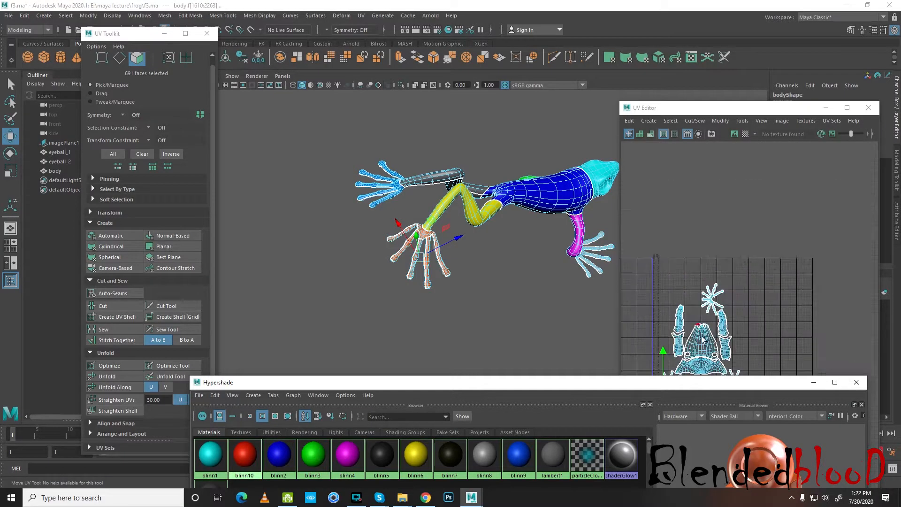
pyautogui.keyDown('alt'); pyautogui.moveTo(702, 330); pyautogui.dragTo(729, 210, button='middle'); pyautogui.keyUp('alt')
pyautogui.scroll(4, 703, 306)
pyautogui.press('space')
pyautogui.press('space')
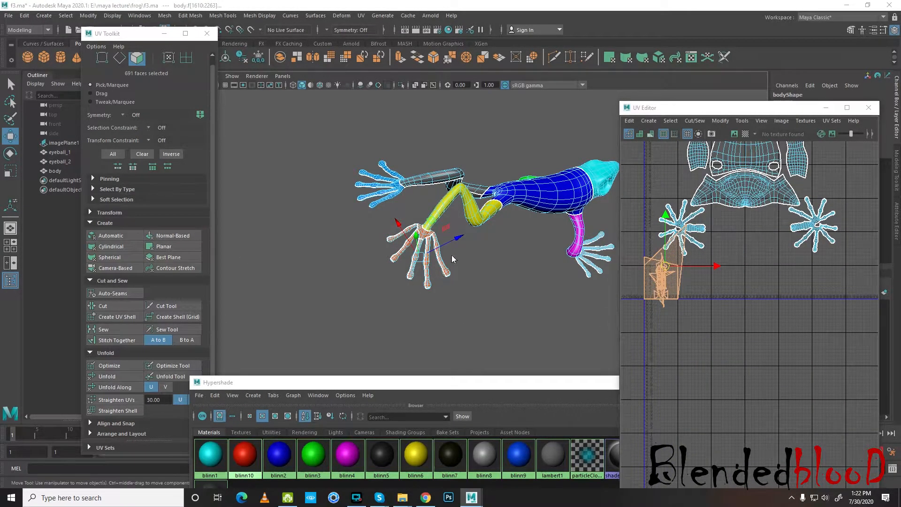
pyautogui.scroll(-2, 372, 206)
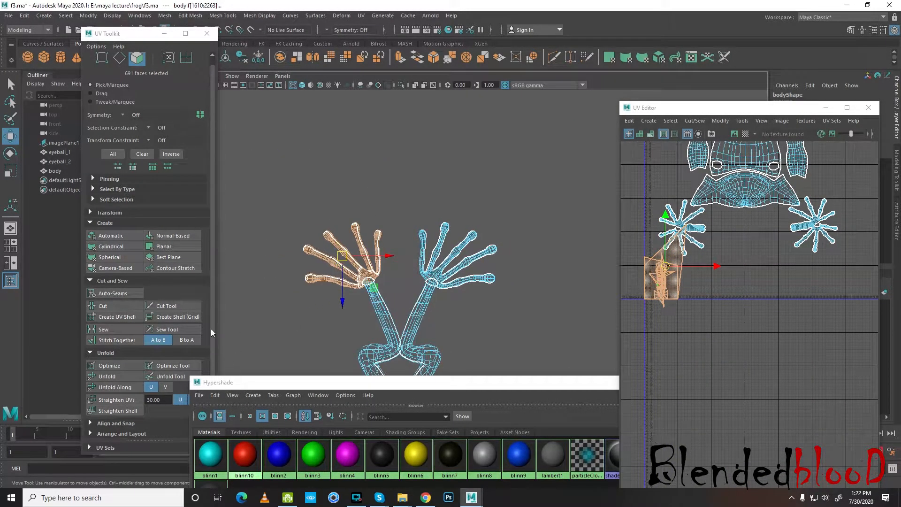
pyautogui.click(115, 268)
# - Move the orange-red foot's projected shell out of the overlapping UVs to just above the light gray foot's shell
pyautogui.moveTo(713, 281); pyautogui.dragTo(840, 280)
pyautogui.keyDown('alt'); pyautogui.moveTo(714, 262); pyautogui.dragTo(703, 370, button='middle'); pyautogui.keyUp('alt')
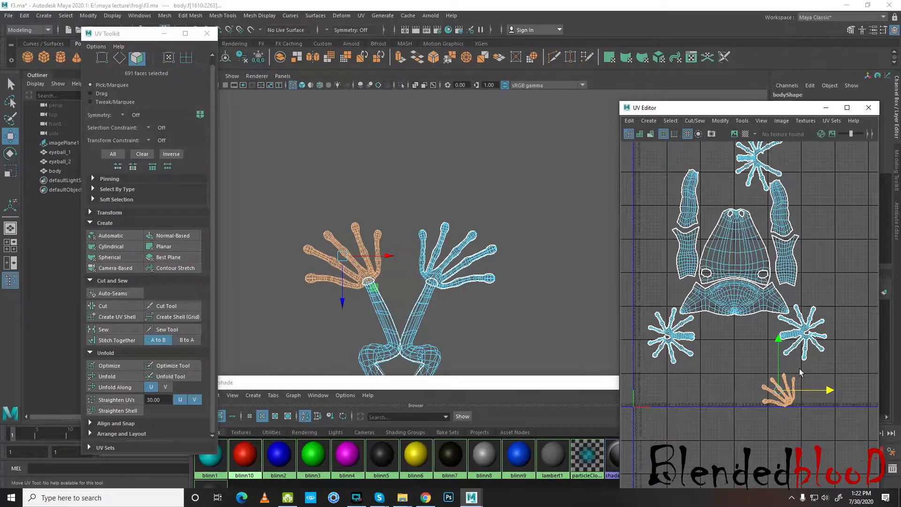
pyautogui.keyDown('alt'); pyautogui.moveTo(722, 361); pyautogui.dragTo(737, 397, button='middle'); pyautogui.keyUp('alt')
pyautogui.moveTo(795, 430); pyautogui.dragTo(689, 330)
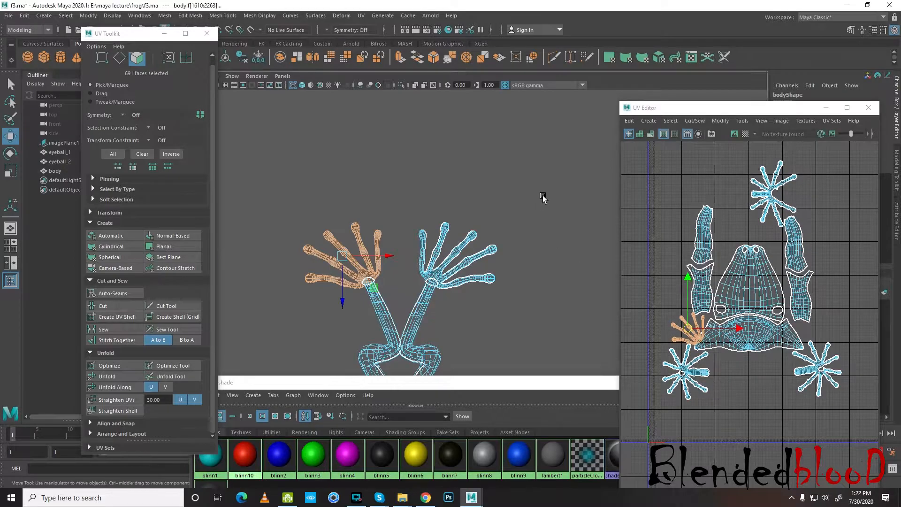
# - In the perspective view, select the edge loop running from the orange-red foot's ankle around its toes
pyautogui.press('space')
pyautogui.press('space')
pyautogui.press('f')
pyautogui.keyDown('alt'); pyautogui.moveTo(527, 248); pyautogui.dragTo(581, 257); pyautogui.keyUp('alt')
pyautogui.keyDown('alt'); pyautogui.moveTo(477, 277); pyautogui.dragTo(454, 209); pyautogui.keyUp('alt')
pyautogui.moveTo(384, 237); pyautogui.dragTo(384, 208, button='right')
pyautogui.keyDown('alt'); pyautogui.moveTo(357, 240); pyautogui.dragTo(249, 300); pyautogui.keyUp('alt')
pyautogui.keyDown('shift'); pyautogui.doubleClick(345, 307); pyautogui.keyUp('shift')
pyautogui.scroll(5, 532, 302)
pyautogui.keyDown('alt'); pyautogui.moveTo(557, 280); pyautogui.dragTo(529, 295); pyautogui.keyUp('alt')
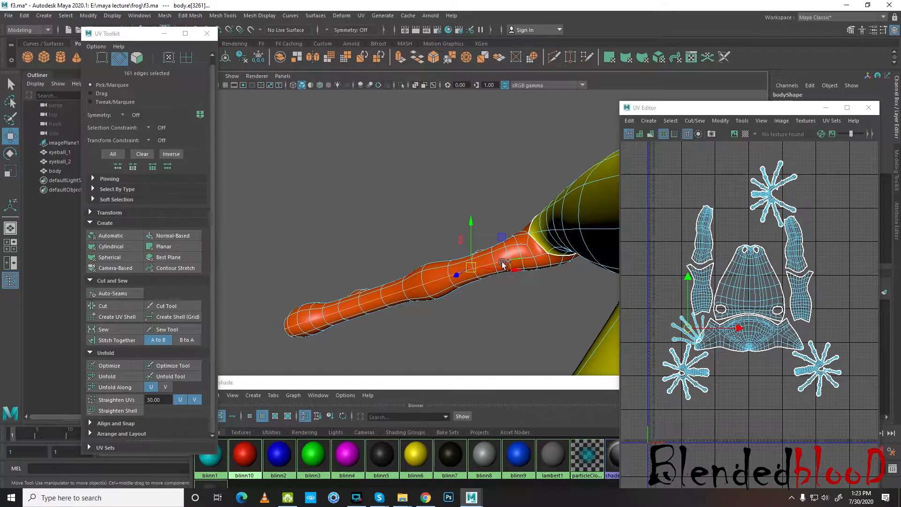
# - Deselect the surplus loop edges along the orange-red foot's outer toe, and cut the UVs along the remaining edges
pyautogui.hotkey('ctrl', 'z')
pyautogui.keyDown('alt'); pyautogui.moveTo(456, 274); pyautogui.dragTo(490, 276); pyautogui.keyUp('alt')
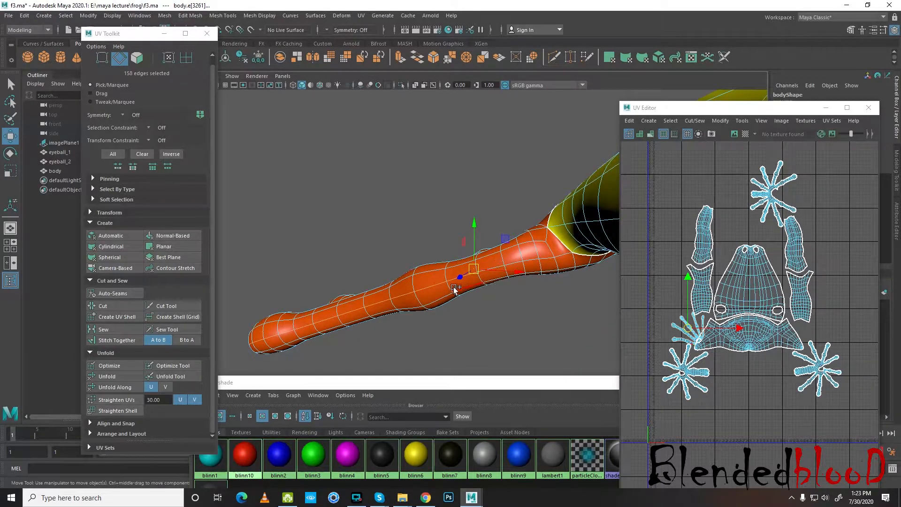
pyautogui.keyDown('ctrl'); pyautogui.click(448, 280); pyautogui.keyUp('ctrl')
pyautogui.keyDown('ctrl'); pyautogui.click(432, 286); pyautogui.keyUp('ctrl')
pyautogui.keyDown('ctrl'); pyautogui.click(398, 296); pyautogui.keyUp('ctrl')
pyautogui.keyDown('ctrl'); pyautogui.click(291, 336); pyautogui.keyUp('ctrl')
pyautogui.keyDown('alt'); pyautogui.moveTo(291, 336); pyautogui.dragTo(410, 300); pyautogui.keyUp('alt')
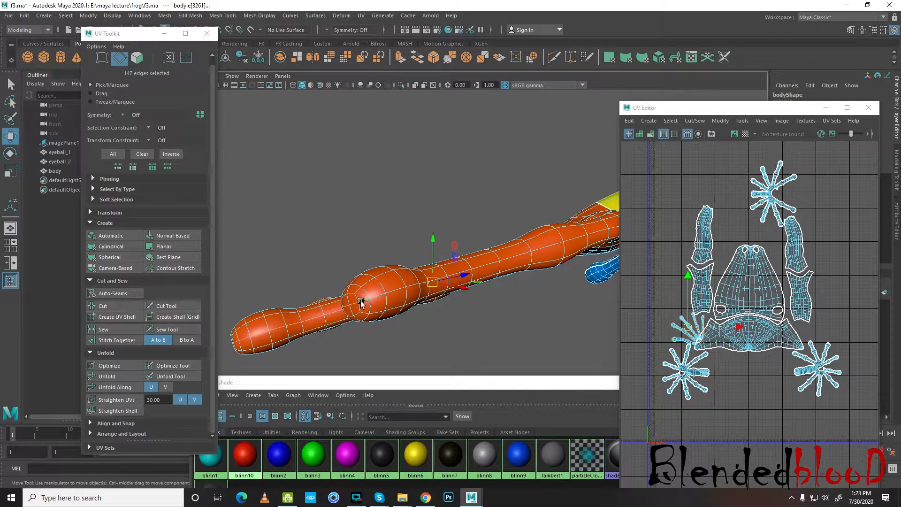
pyautogui.keyDown('alt'); pyautogui.moveTo(415, 312); pyautogui.dragTo(431, 332); pyautogui.keyUp('alt')
pyautogui.click(120, 305)
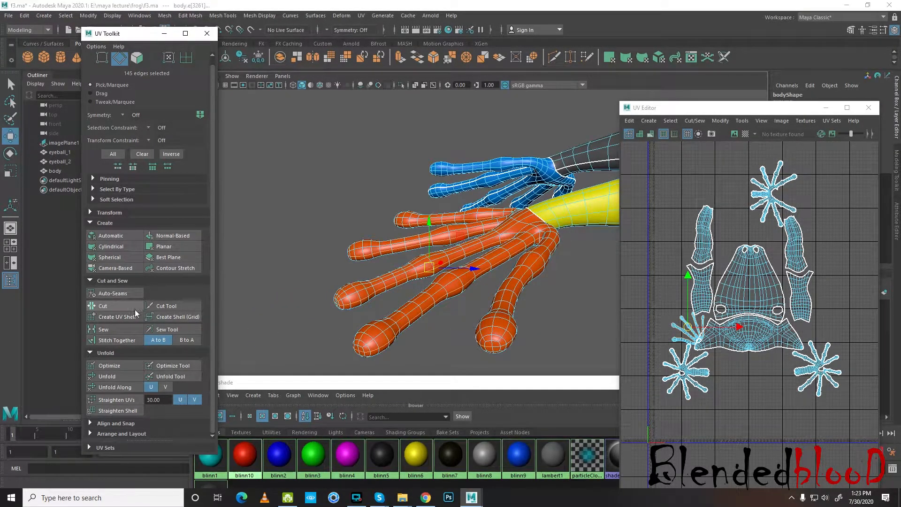
# - Select the orange-red foot's whole UV shell, move it clear of the neighboring shells, and unfold it
pyautogui.scroll(5, 688, 347)
pyautogui.keyDown('alt'); pyautogui.moveTo(694, 332); pyautogui.dragTo(760, 336, button='middle'); pyautogui.keyUp('alt')
pyautogui.moveTo(750, 293); pyautogui.dragTo(747, 318, button='right')
pyautogui.doubleClick(747, 314)
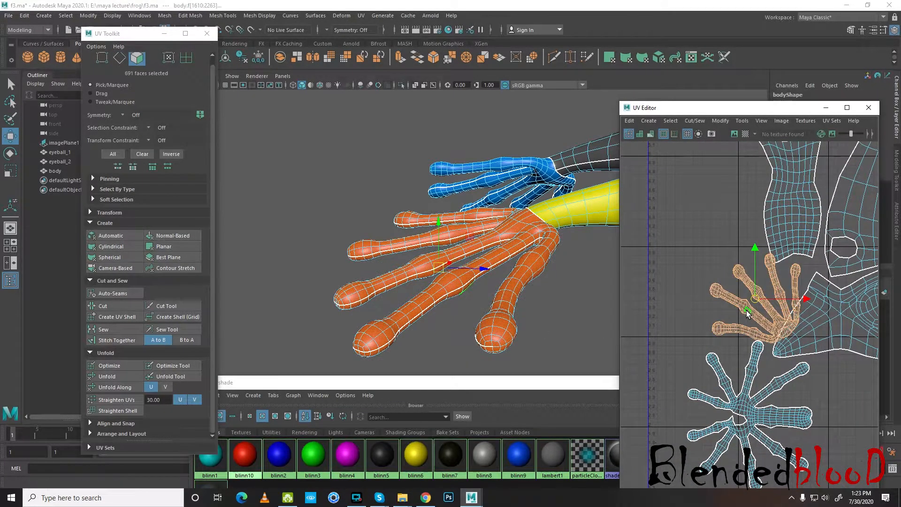
pyautogui.scroll(-4, 747, 314)
pyautogui.moveTo(719, 293); pyautogui.dragTo(668, 270, button='middle')
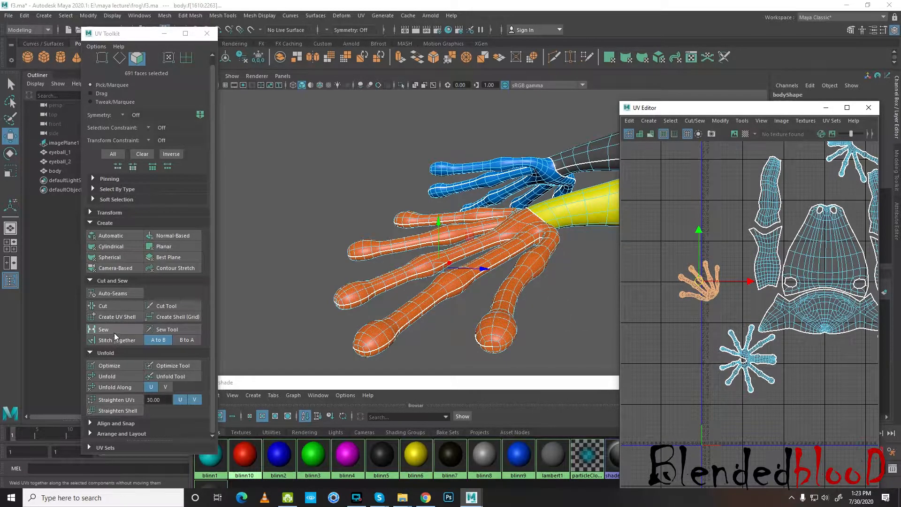
pyautogui.click(113, 377)
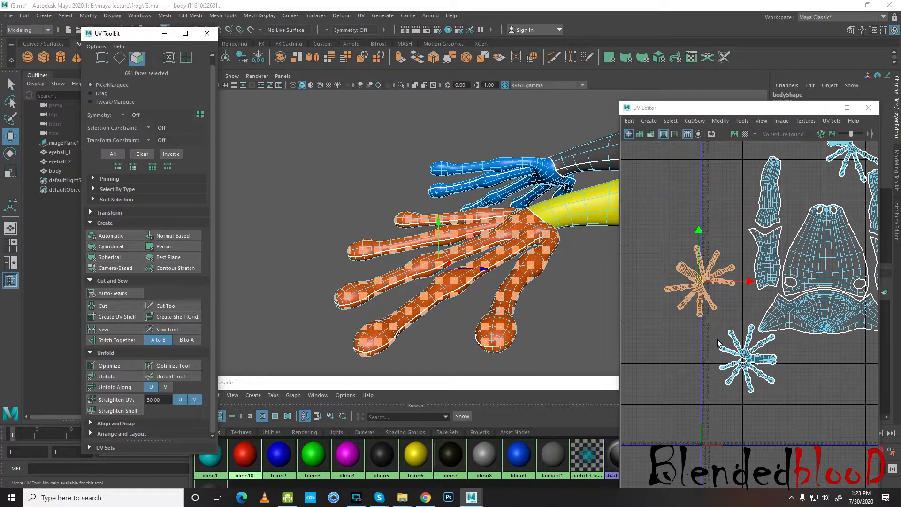
# - Move the unfolded orange-red foot shell up to the end of its rear leg shell and optimize its UVs
pyautogui.scroll(-3, 718, 343)
pyautogui.moveTo(707, 310); pyautogui.dragTo(733, 233, button='middle')
pyautogui.scroll(5, 733, 233)
pyautogui.scroll(-5, 733, 233)
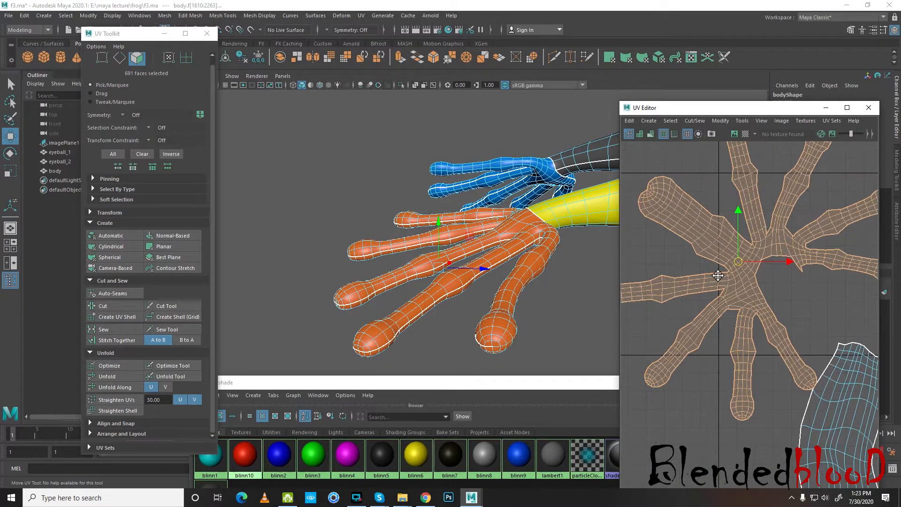
pyautogui.scroll(-3, 723, 291)
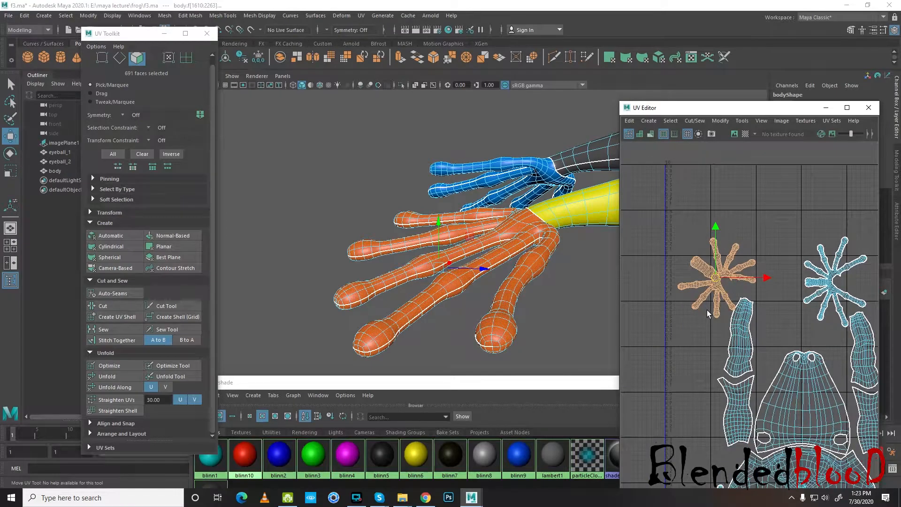
pyautogui.click(109, 365)
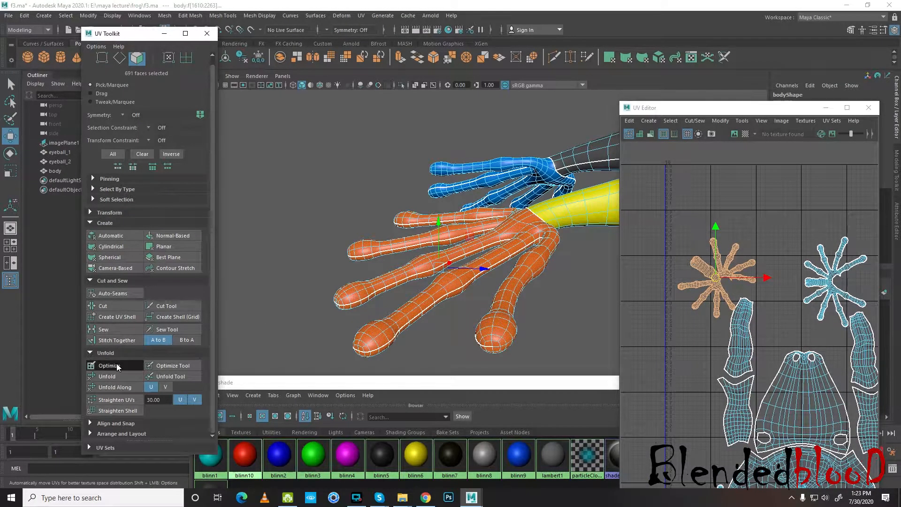
# - Place the orange-red foot's shell above its rear leg shell, beside the blue foot's shell, and clear the selection
pyautogui.scroll(2, 727, 277)
pyautogui.scroll(-3, 728, 277)
pyautogui.press('e')
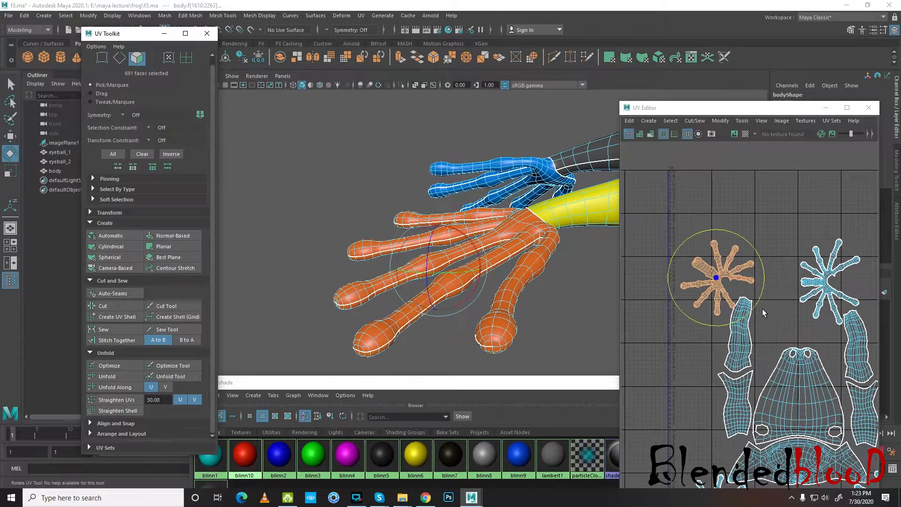
pyautogui.moveTo(761, 292); pyautogui.dragTo(756, 262)
pyautogui.press('w')
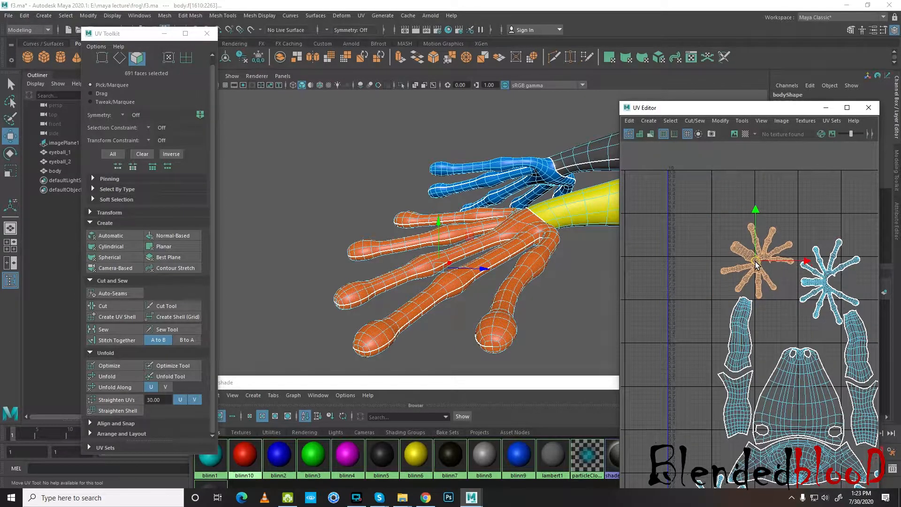
pyautogui.scroll(-4, 753, 267)
pyautogui.keyDown('alt'); pyautogui.moveTo(781, 276); pyautogui.dragTo(752, 260, button='middle'); pyautogui.keyUp('alt')
pyautogui.scroll(1, 752, 260)
pyautogui.click(751, 261)
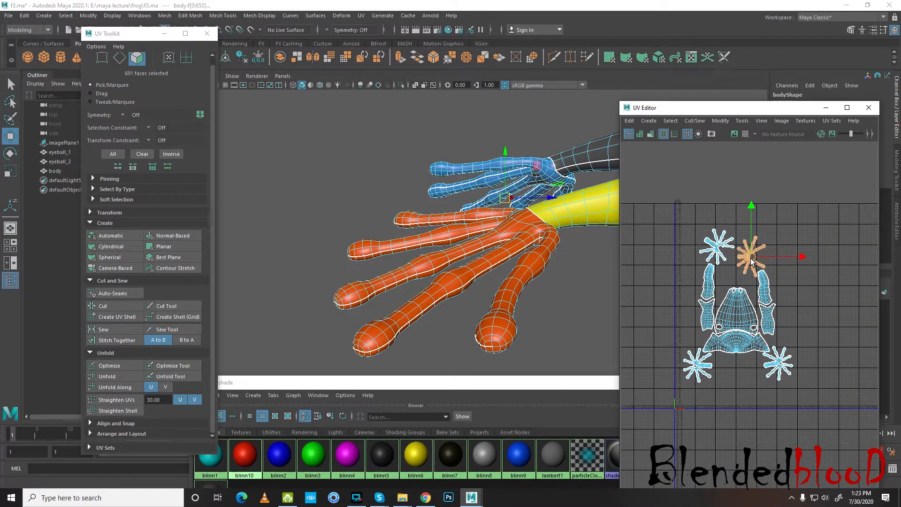
pyautogui.click(823, 304)
pyautogui.scroll(-3, 823, 304)
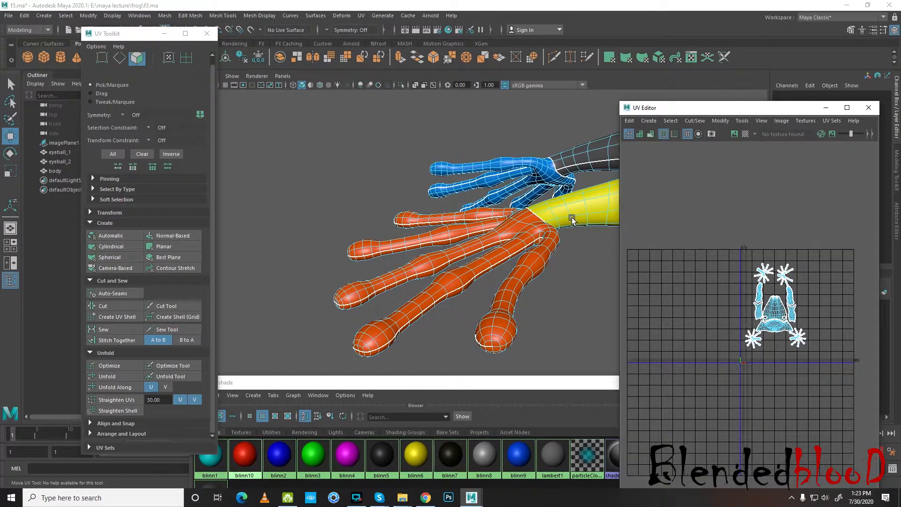
# - Return to object mode, select the whole frog body, and assign it a new Blinn material
pyautogui.scroll(-3, 543, 259)
pyautogui.scroll(-4, 398, 243)
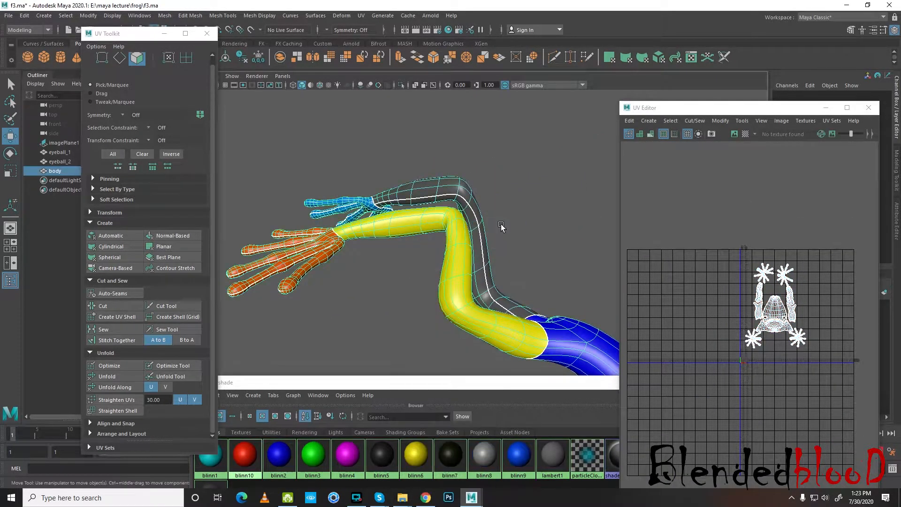
pyautogui.click(500, 224)
pyautogui.scroll(-3, 506, 241)
pyautogui.keyDown('alt'); pyautogui.moveTo(554, 293); pyautogui.dragTo(434, 285); pyautogui.keyUp('alt')
pyautogui.click(488, 336)
pyautogui.keyDown('alt'); pyautogui.moveTo(506, 287); pyautogui.dragTo(529, 251); pyautogui.keyUp('alt')
pyautogui.moveTo(568, 157); pyautogui.dragTo(310, 375)
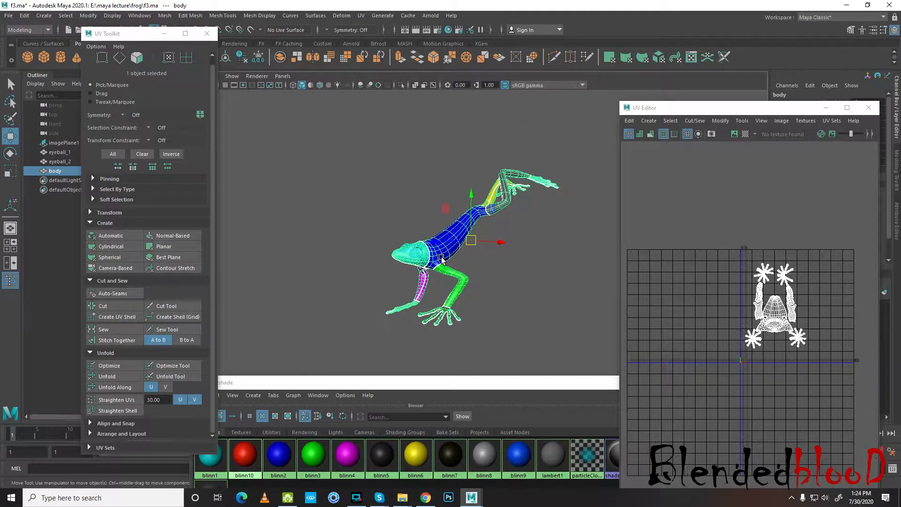
pyautogui.moveTo(446, 252); pyautogui.dragTo(454, 457, button='right')
pyautogui.click(387, 224)
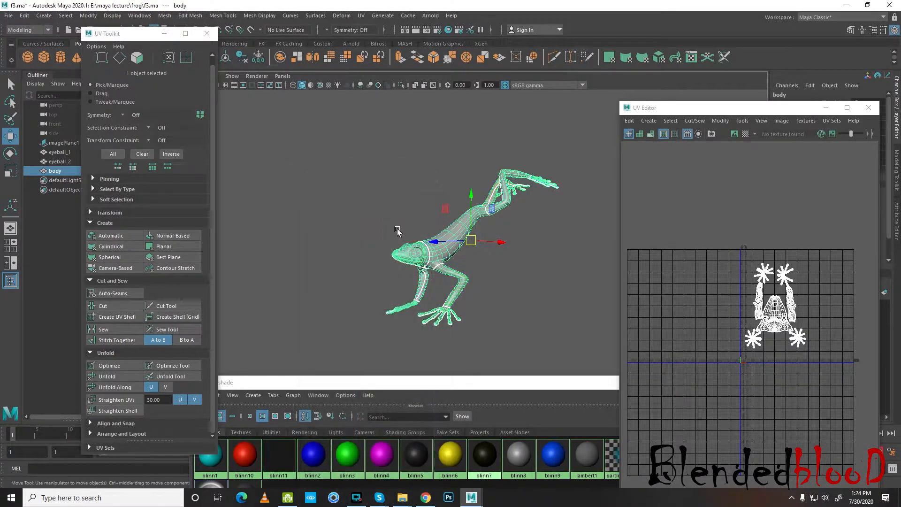
# - Map a Checker texture to the Color of the new blinn11 material
pyautogui.click(670, 120)
pyautogui.click(712, 112)
pyautogui.moveTo(712, 111); pyautogui.dragTo(668, 312)
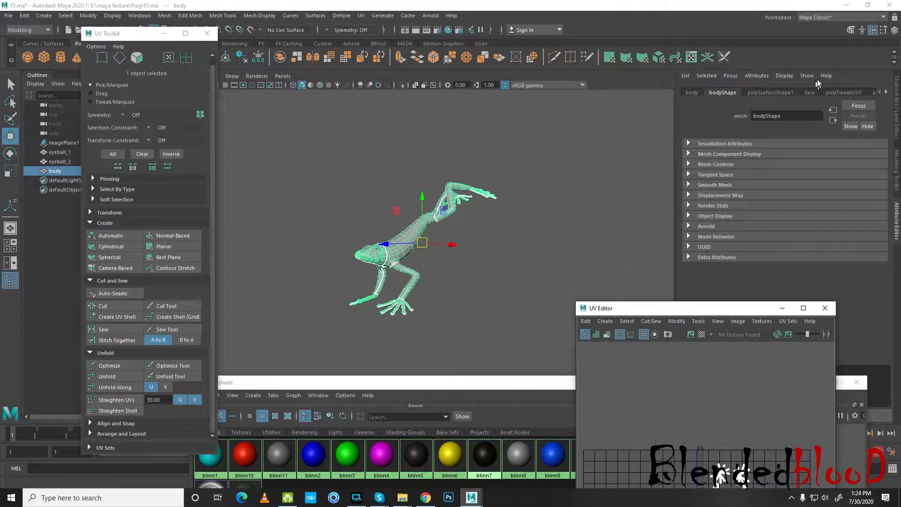
pyautogui.click(875, 93)
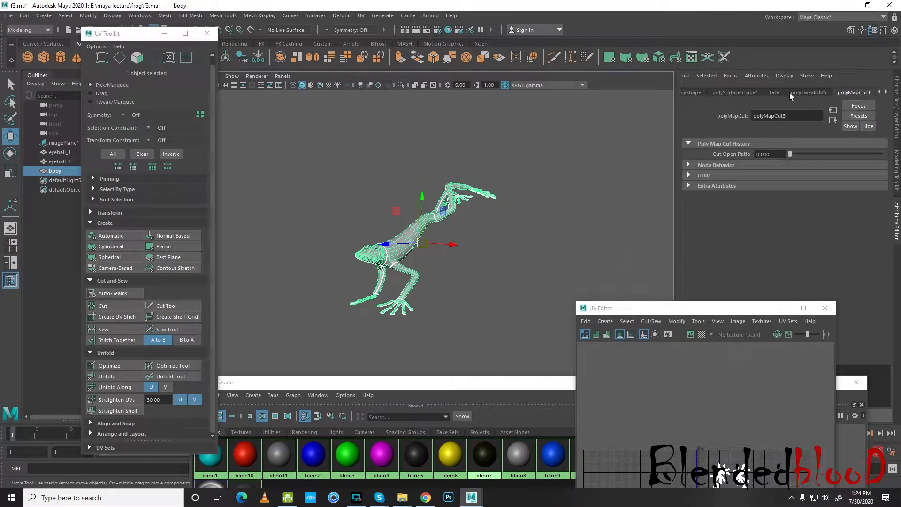
pyautogui.click(278, 455)
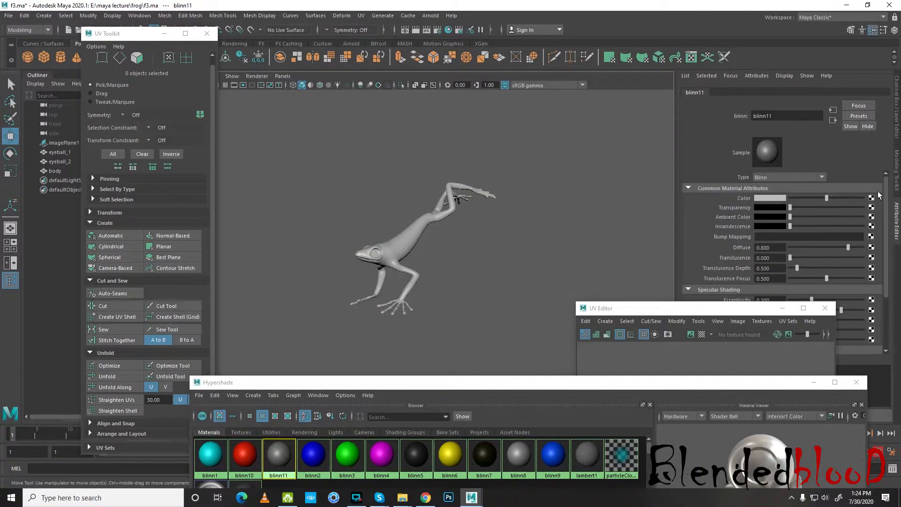
pyautogui.click(829, 198)
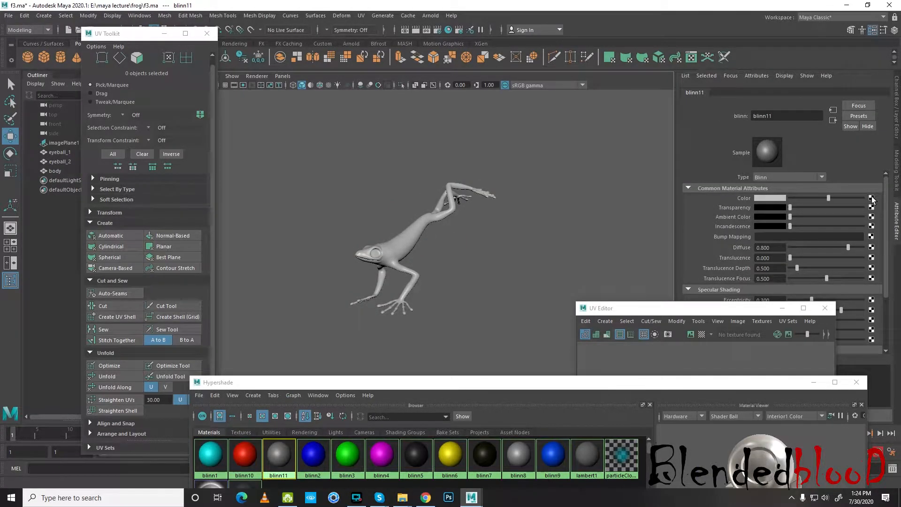
pyautogui.click(871, 198)
pyautogui.click(379, 225)
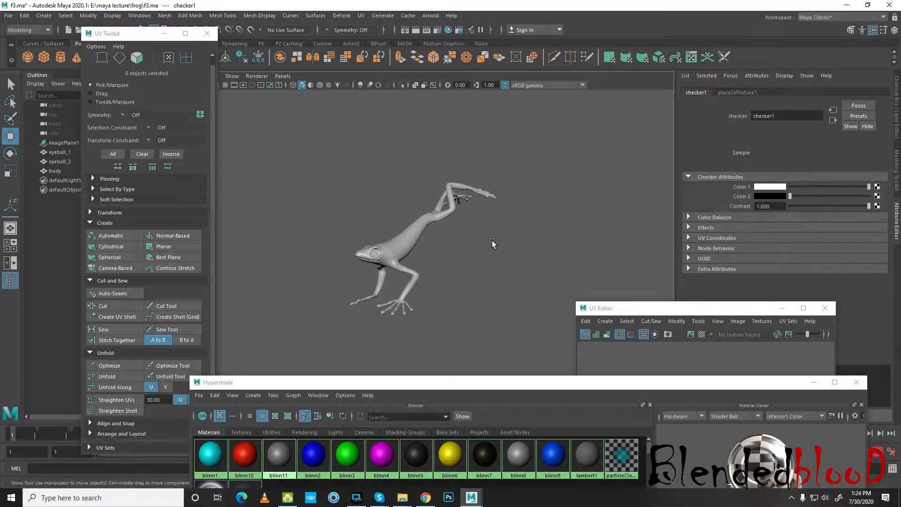
# - Turn on textured viewport display and set the checker texture's Repeat UV to 20 by 20
pyautogui.click(725, 93)
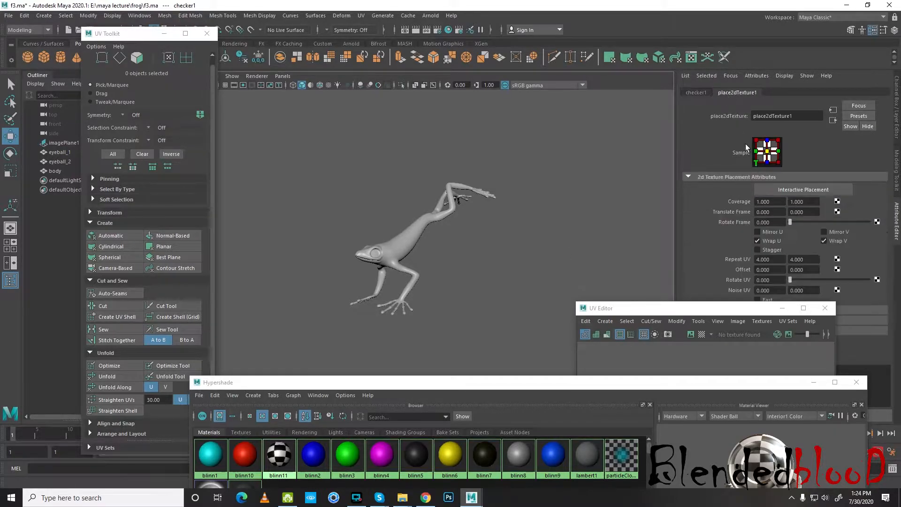
pyautogui.moveTo(742, 304); pyautogui.dragTo(737, 330)
pyautogui.moveTo(772, 261); pyautogui.dragTo(750, 257)
pyautogui.click(596, 237)
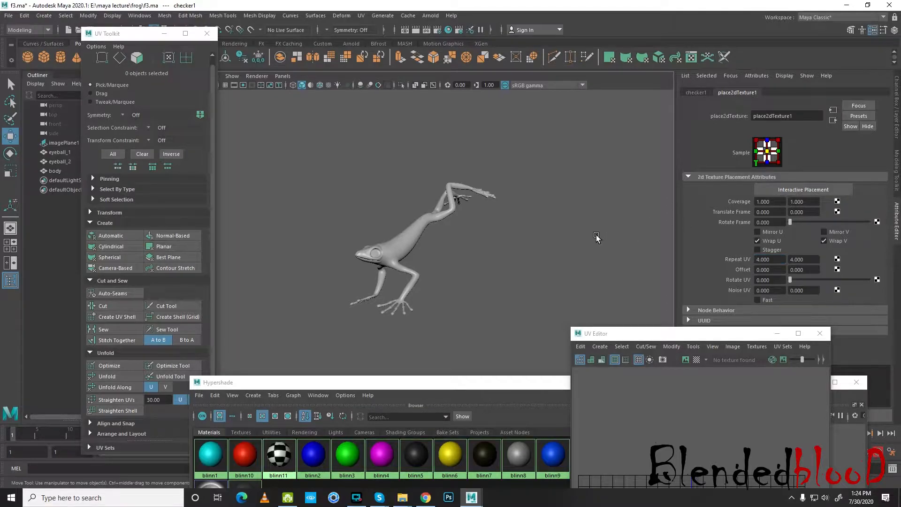
pyautogui.press('6')
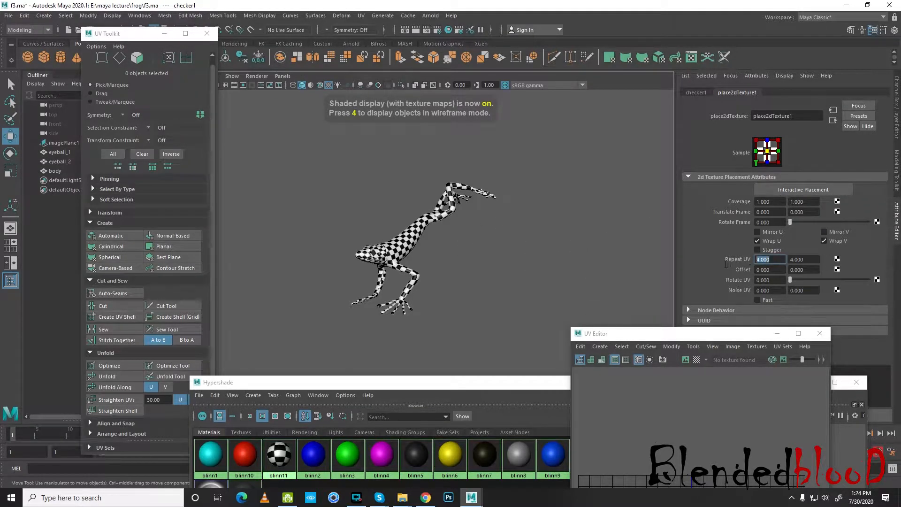
pyautogui.write('20')
pyautogui.press('Return')
pyautogui.press('Tab')
pyautogui.press('Return')
# - Examine the checker pattern on the frog's head, front legs, torso and hips for stretching
pyautogui.scroll(8, 452, 295)
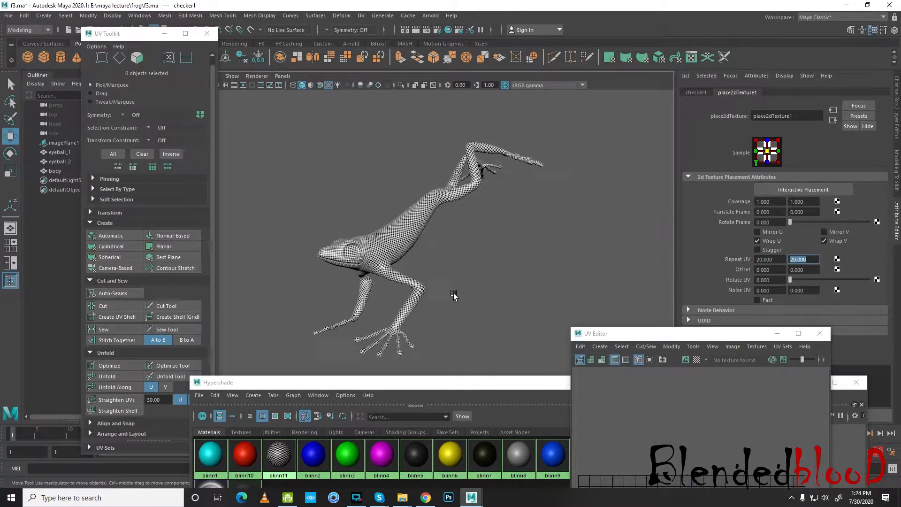
pyautogui.keyDown('alt'); pyautogui.moveTo(474, 251); pyautogui.dragTo(402, 250); pyautogui.keyUp('alt')
pyautogui.scroll(4, 402, 250)
pyautogui.scroll(2, 402, 250)
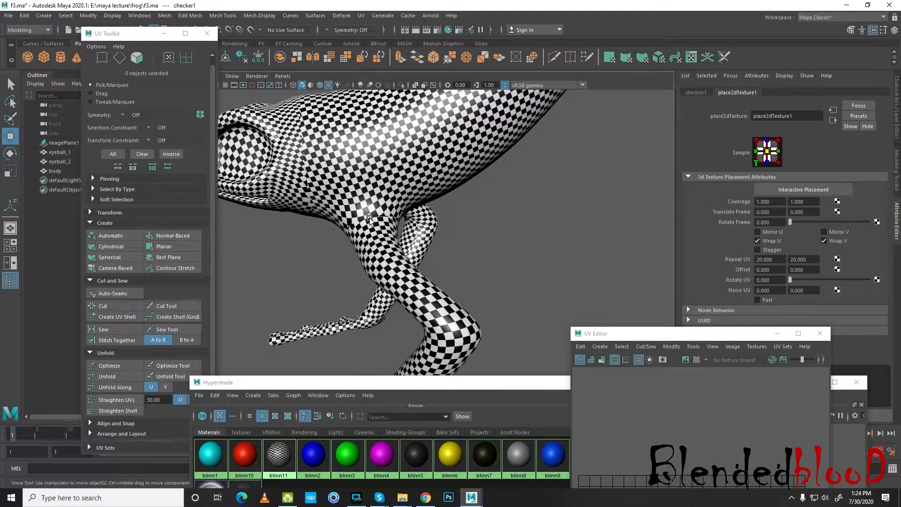
pyautogui.scroll(-4, 369, 218)
pyautogui.keyDown('alt'); pyautogui.moveTo(379, 194); pyautogui.dragTo(430, 221); pyautogui.keyUp('alt')
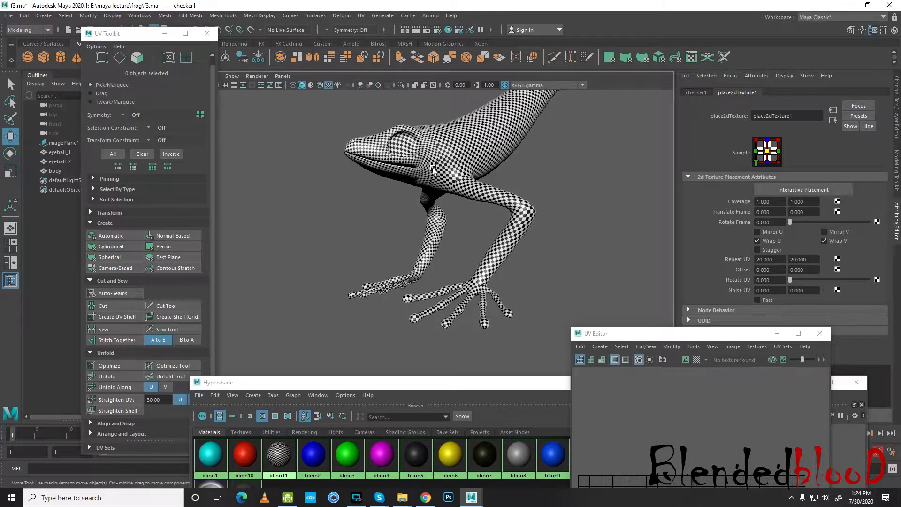
pyautogui.keyDown('alt'); pyautogui.moveTo(523, 266); pyautogui.dragTo(452, 277); pyautogui.keyUp('alt')
pyautogui.scroll(3, 484, 299)
pyautogui.scroll(3, 481, 282)
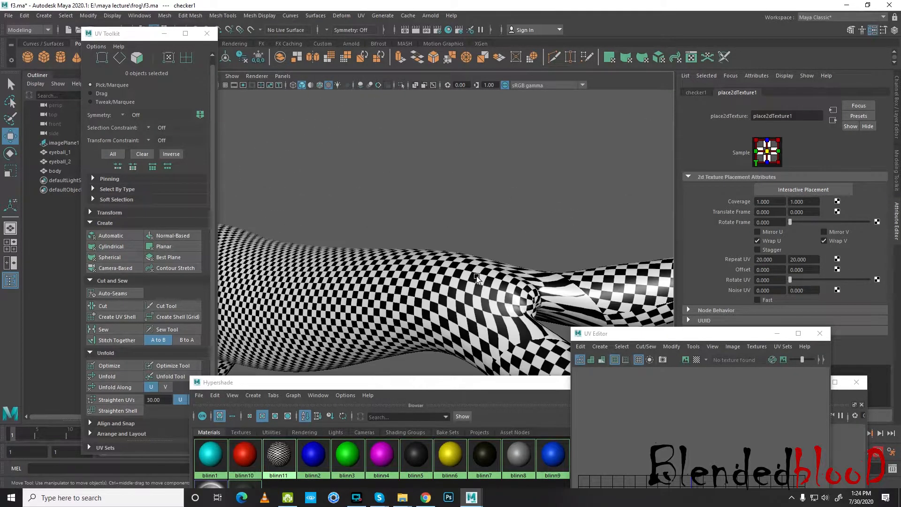
pyautogui.click(550, 298)
pyautogui.moveTo(556, 302)
pyautogui.keyDown('alt'); pyautogui.mouseDown()
pyautogui.moveTo(421, 312)
pyautogui.moveTo(493, 261)
pyautogui.moveTo(558, 290)
pyautogui.mouseUp(); pyautogui.keyUp('alt')
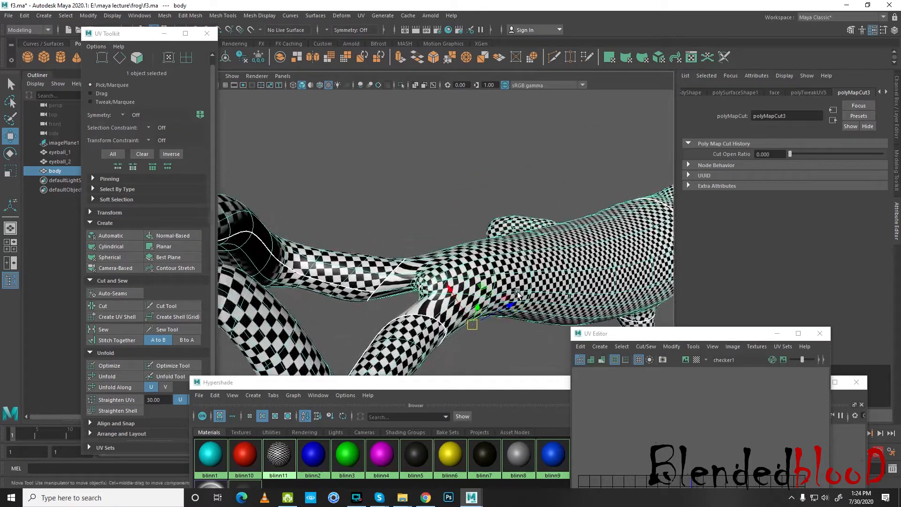
pyautogui.scroll(-3, 417, 286)
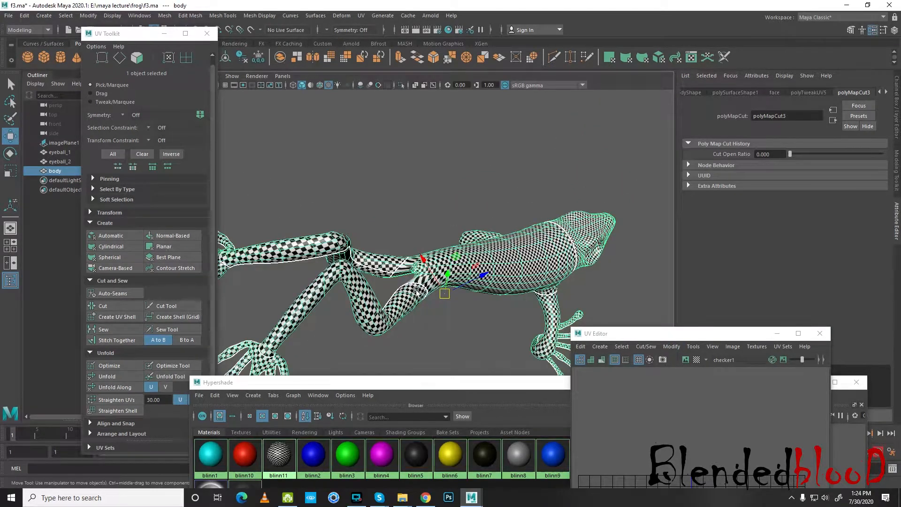
pyautogui.keyDown('alt'); pyautogui.moveTo(416, 295); pyautogui.dragTo(535, 297); pyautogui.keyUp('alt')
# - Bring the UV Editor beside the frog and select a rear leg shell, followed by the torso shell, to locate them on the model
pyautogui.moveTo(471, 390); pyautogui.dragTo(469, 432)
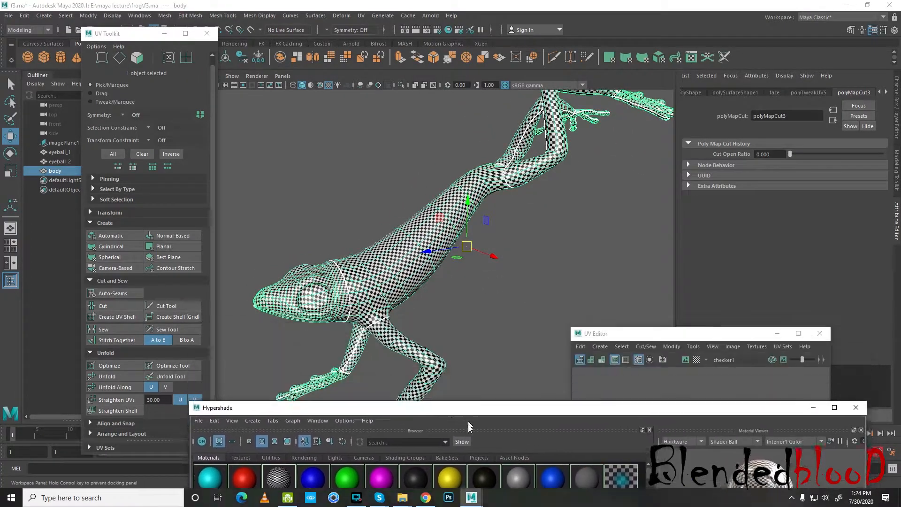
pyautogui.moveTo(657, 333); pyautogui.dragTo(667, 125)
pyautogui.scroll(5, 718, 315)
pyautogui.keyDown('alt'); pyautogui.moveTo(740, 319); pyautogui.dragTo(690, 317, button='middle'); pyautogui.keyUp('alt')
pyautogui.moveTo(671, 302); pyautogui.dragTo(672, 323, button='right')
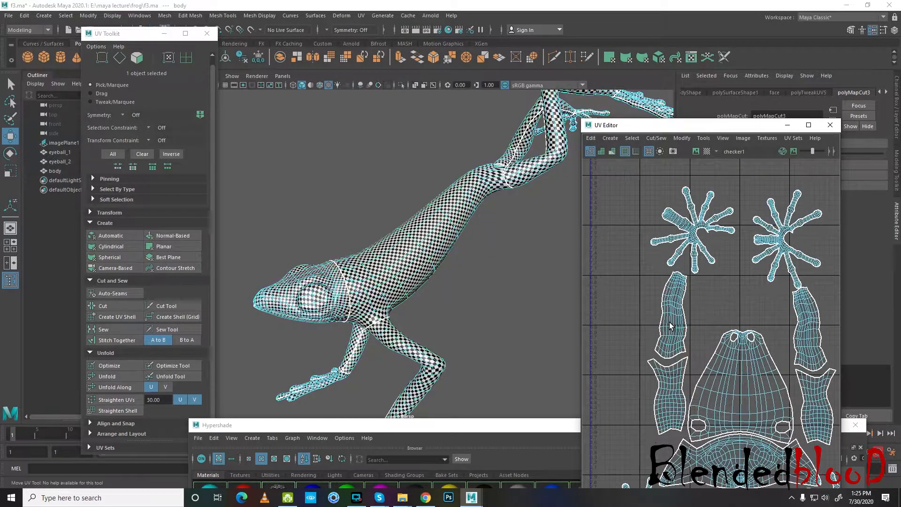
pyautogui.doubleClick(671, 324)
pyautogui.keyDown('alt'); pyautogui.moveTo(508, 236); pyautogui.dragTo(491, 340); pyautogui.keyUp('alt')
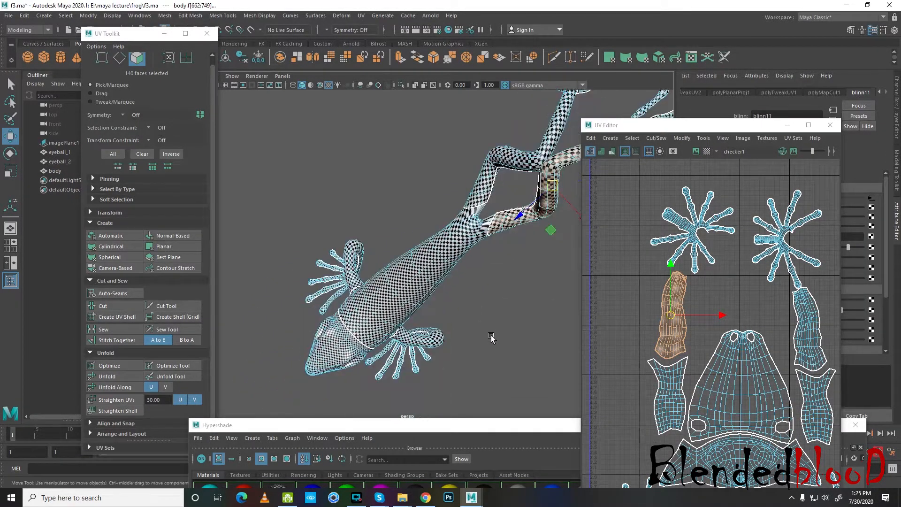
pyautogui.doubleClick(742, 346)
pyautogui.scroll(5, 738, 335)
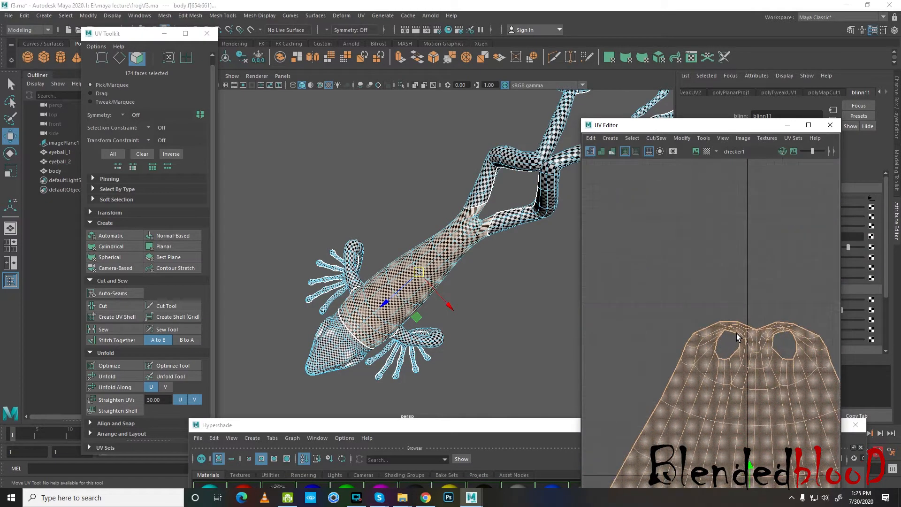
# - Select the vertices around both leg openings at the torso shell's hip end and optimize their UVs
pyautogui.moveTo(744, 344); pyautogui.dragTo(694, 344, button='right')
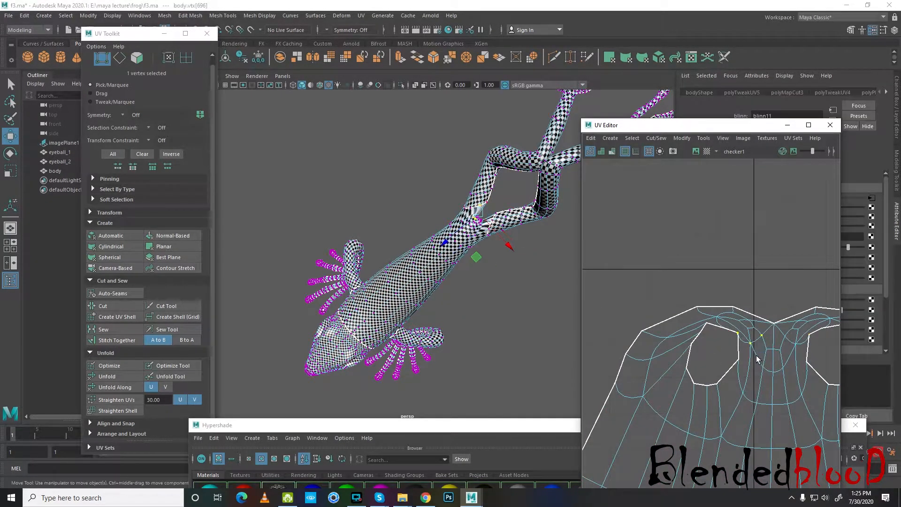
pyautogui.moveTo(694, 324); pyautogui.dragTo(749, 344)
pyautogui.scroll(-3, 748, 345)
pyautogui.keyDown('alt'); pyautogui.moveTo(689, 301); pyautogui.dragTo(624, 266, button='middle'); pyautogui.keyUp('alt')
pyautogui.moveTo(587, 260); pyautogui.dragTo(781, 362)
pyautogui.keyDown('alt'); pyautogui.moveTo(667, 352); pyautogui.dragTo(689, 352, button='middle'); pyautogui.keyUp('alt')
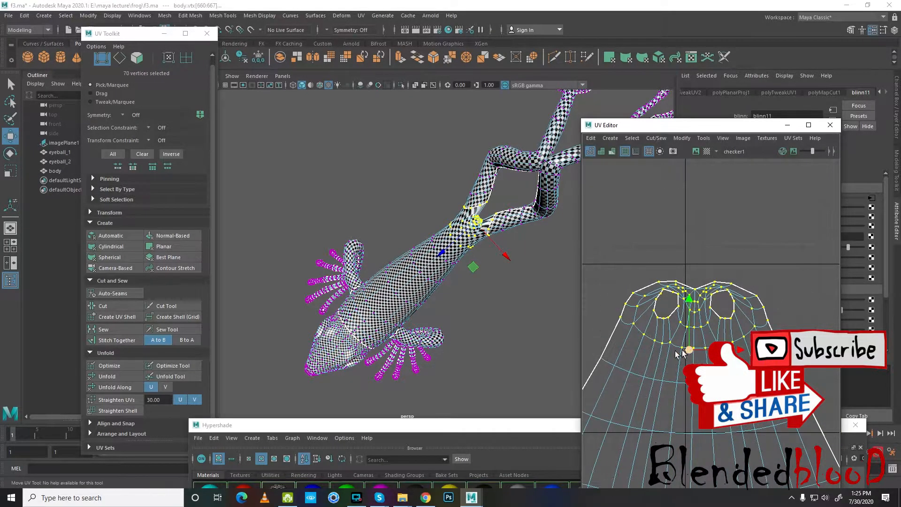
pyautogui.click(109, 365)
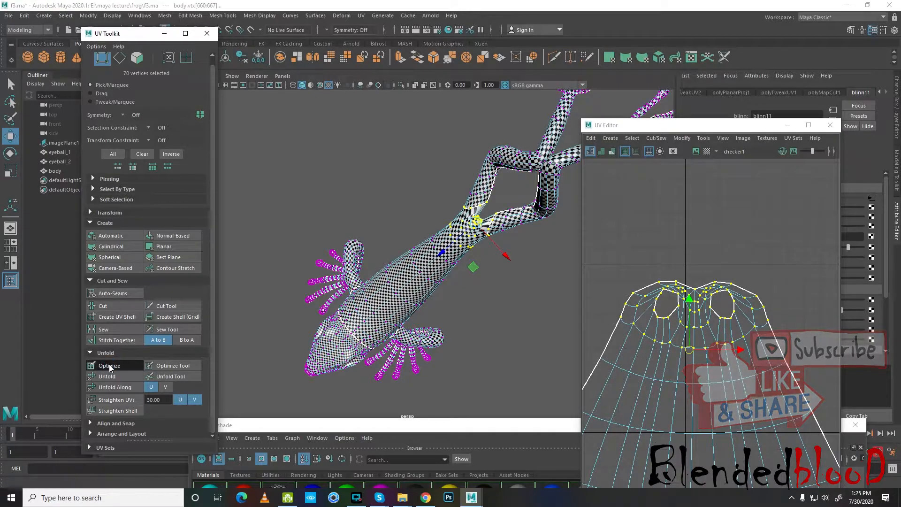
pyautogui.click(108, 364)
# - Reselect the hip-end vertices of the torso shell and delete the body's construction history
pyautogui.click(680, 271)
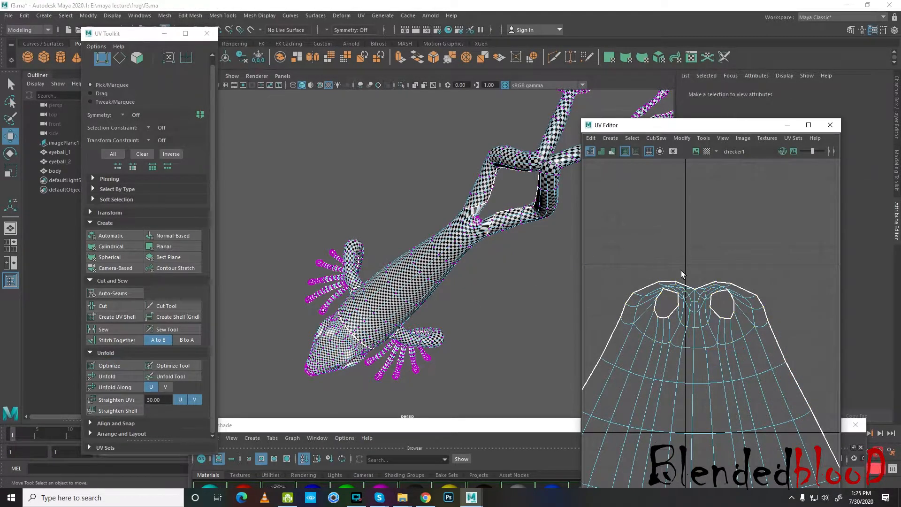
pyautogui.scroll(-1, 673, 273)
pyautogui.moveTo(606, 254); pyautogui.dragTo(680, 310)
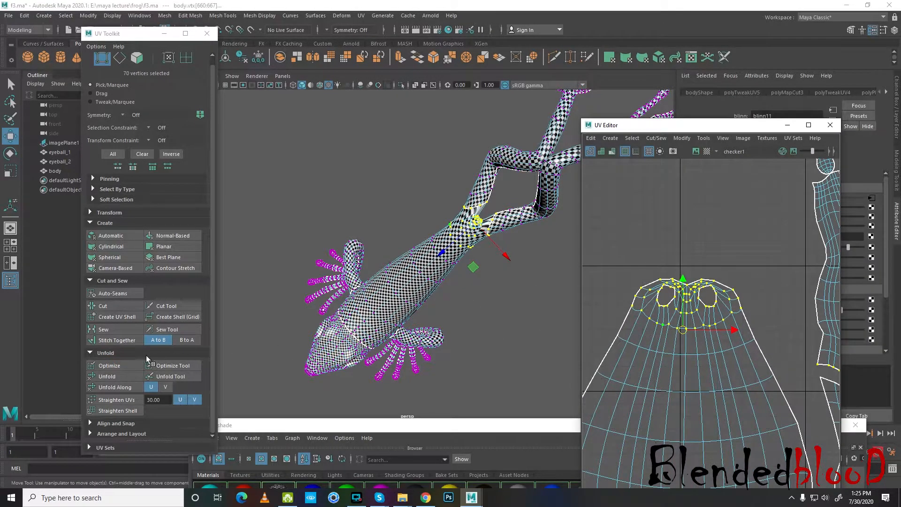
pyautogui.click(24, 17)
pyautogui.moveTo(61, 134)
pyautogui.click(168, 140)
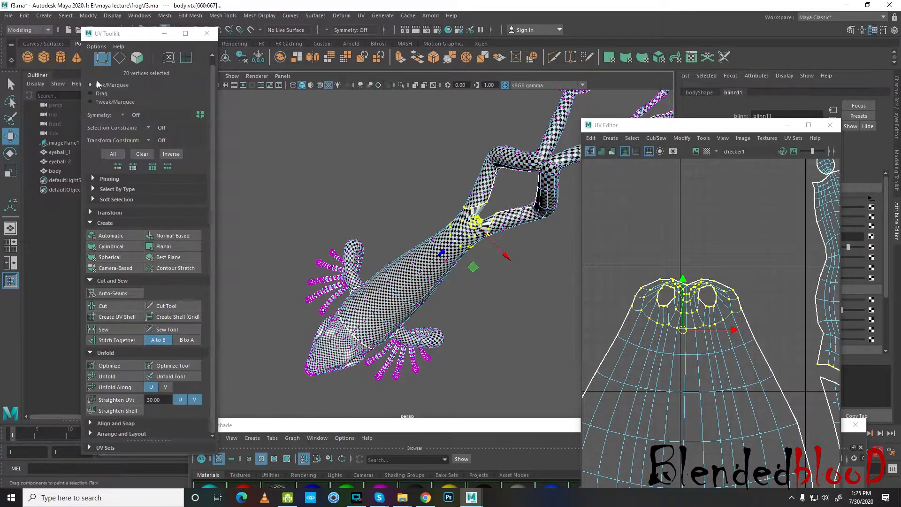
# - Start saving the scene under another file, choosing the existing f2.ma in the frog folder
pyautogui.click(9, 16)
pyautogui.click(53, 64)
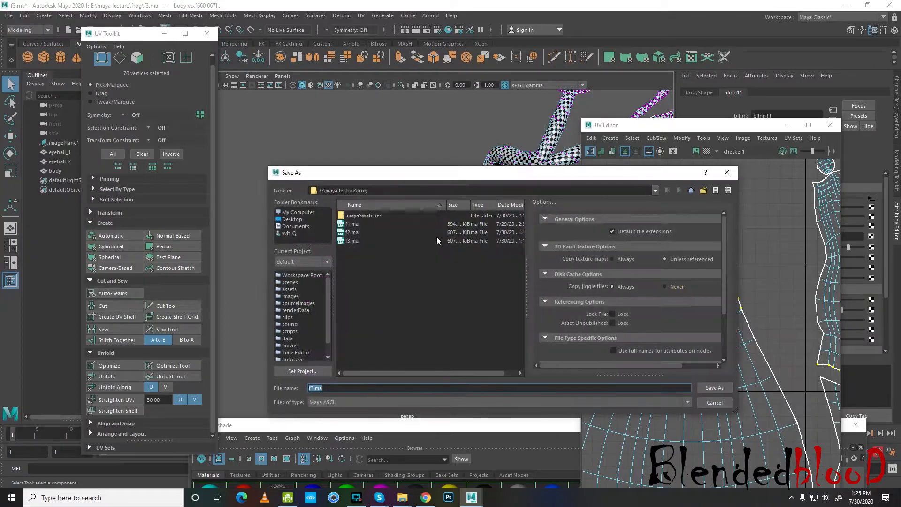
pyautogui.doubleClick(362, 232)
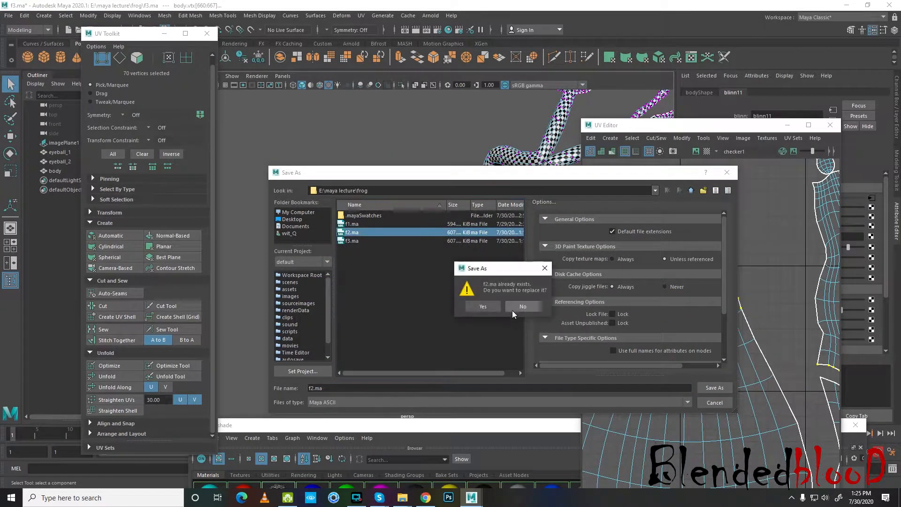
# - Save the scene over the existing f2.ma file and again over f3.ma, replacing both
pyautogui.click(513, 309)
pyautogui.press('w')
pyautogui.press('q')
pyautogui.click(8, 15)
pyautogui.click(53, 64)
pyautogui.doubleClick(352, 241)
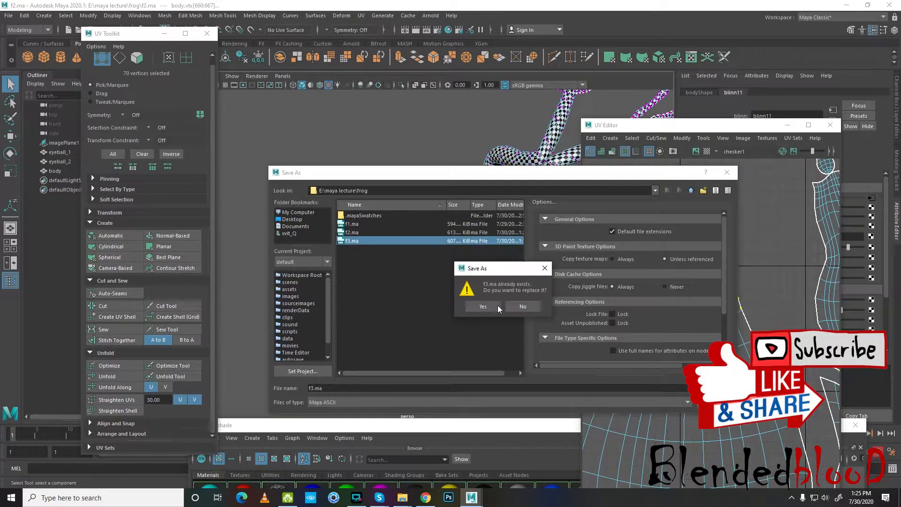
pyautogui.click(501, 306)
# - Unfold and optimize the selected UVs around the two leg holes at the hip end of the body shell
pyautogui.press('w')
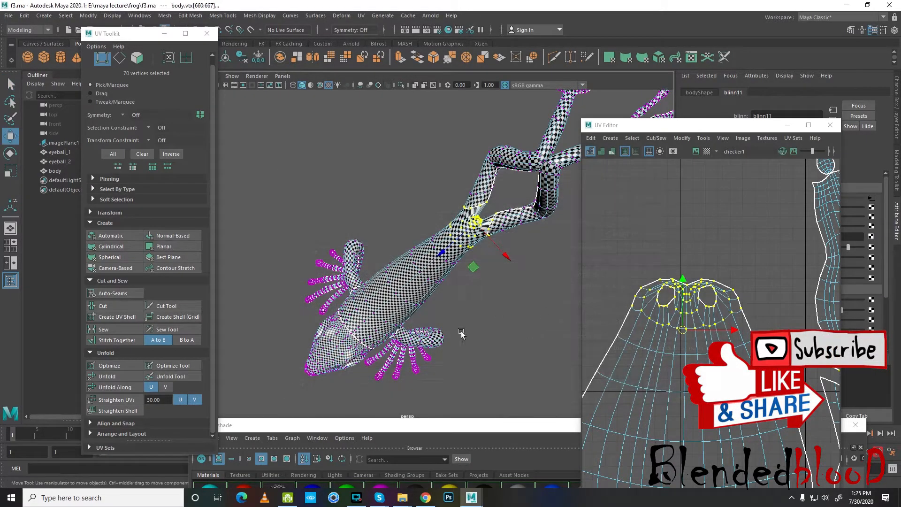
pyautogui.click(114, 377)
pyautogui.scroll(5, 685, 307)
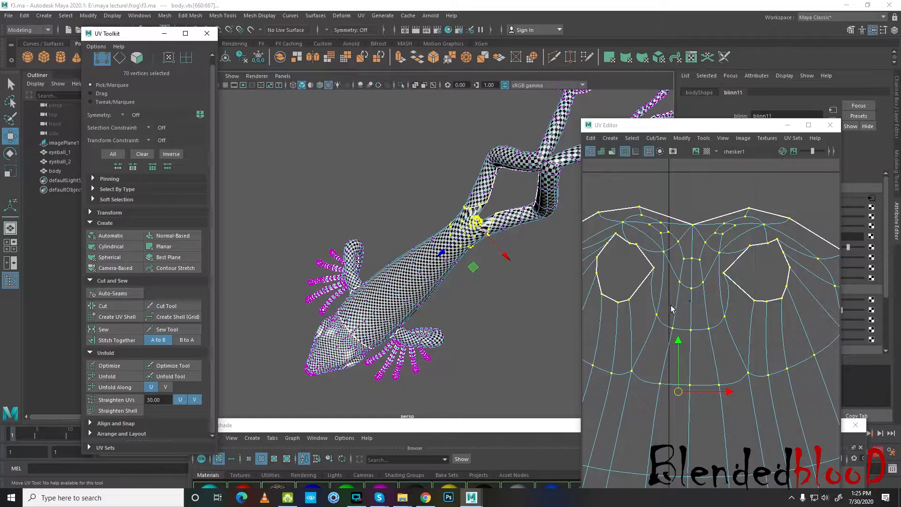
pyautogui.scroll(5, 514, 267)
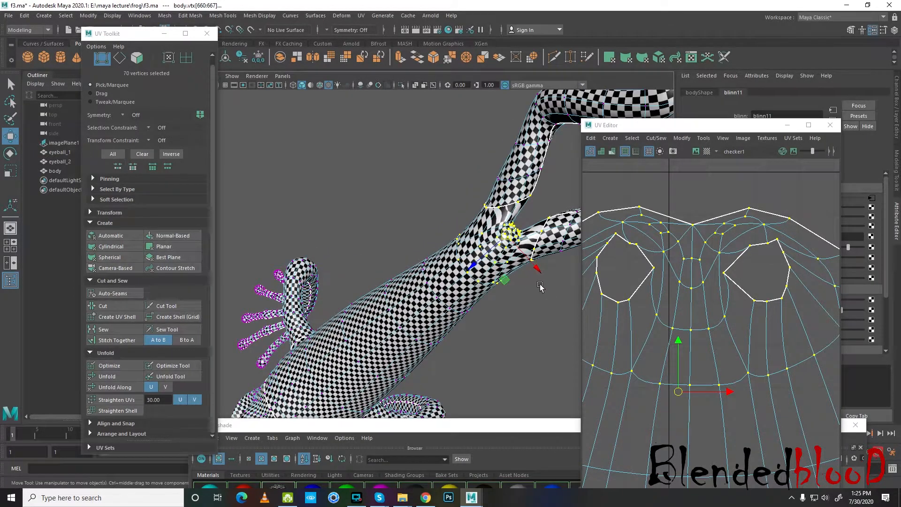
pyautogui.scroll(2, 272, 298)
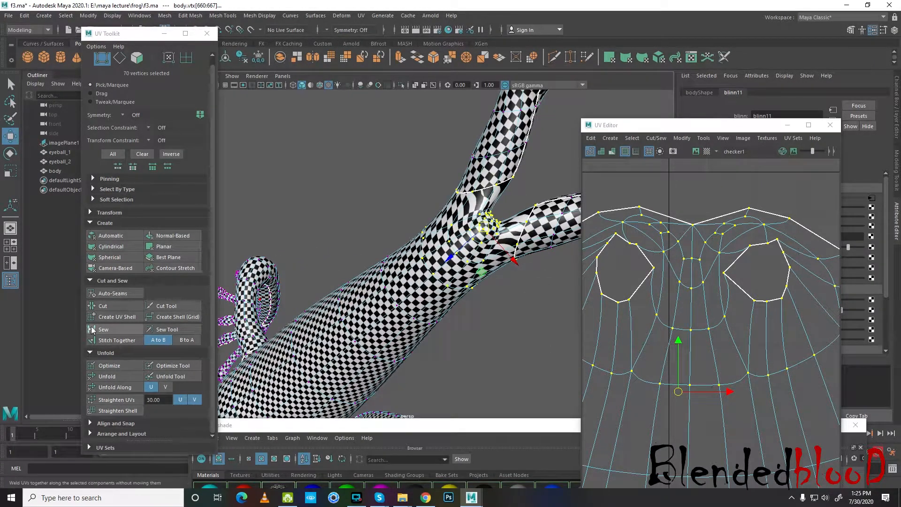
pyautogui.click(117, 367)
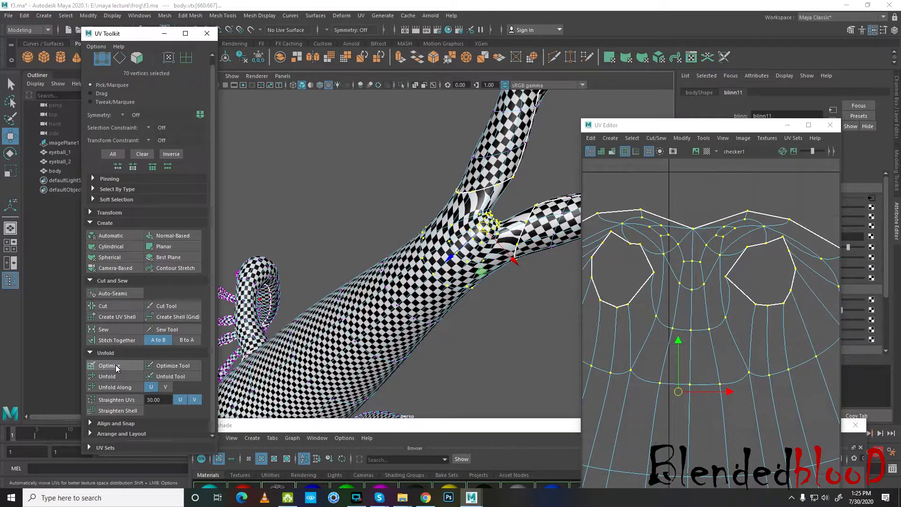
# - Shift the upper corner point of one leg hole at the hip end of the body shell slightly inward along U
pyautogui.click(611, 233)
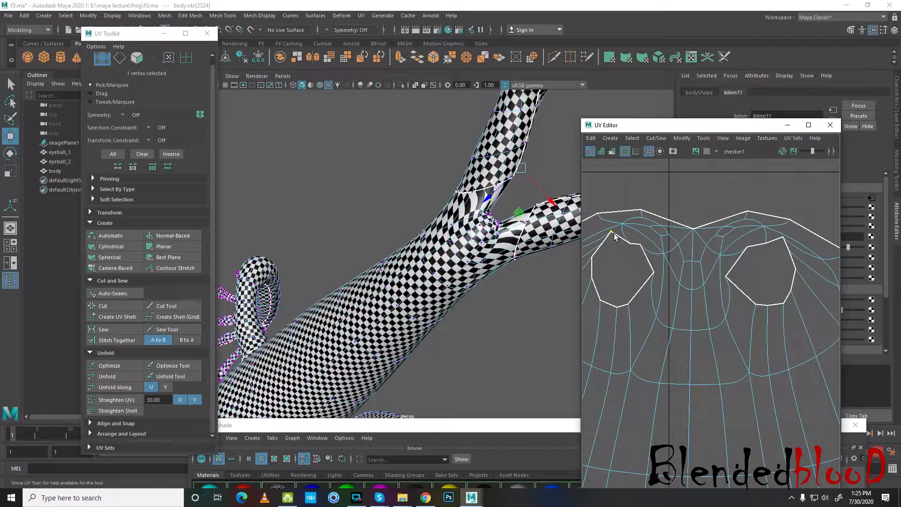
pyautogui.click(783, 238)
pyautogui.scroll(-5, 778, 277)
pyautogui.scroll(2, 760, 299)
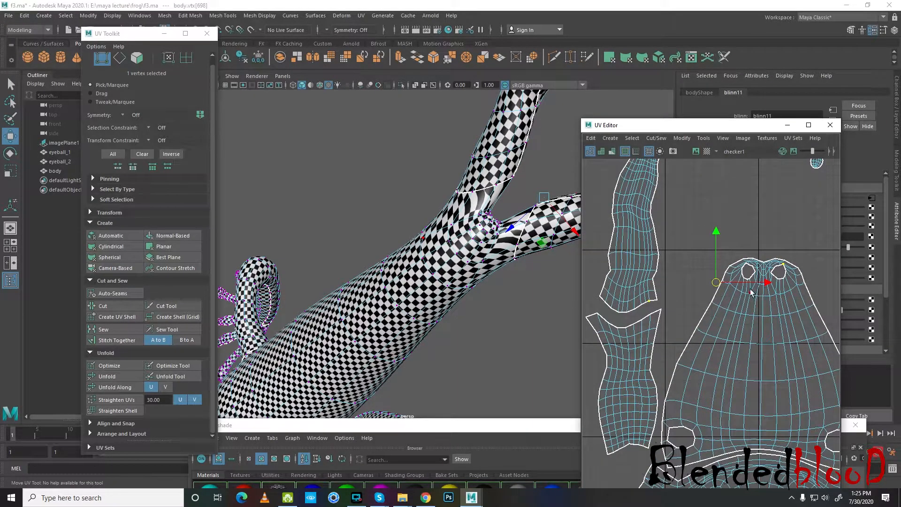
pyautogui.keyDown('alt'); pyautogui.moveTo(650, 299); pyautogui.dragTo(637, 315, button='middle'); pyautogui.keyUp('alt')
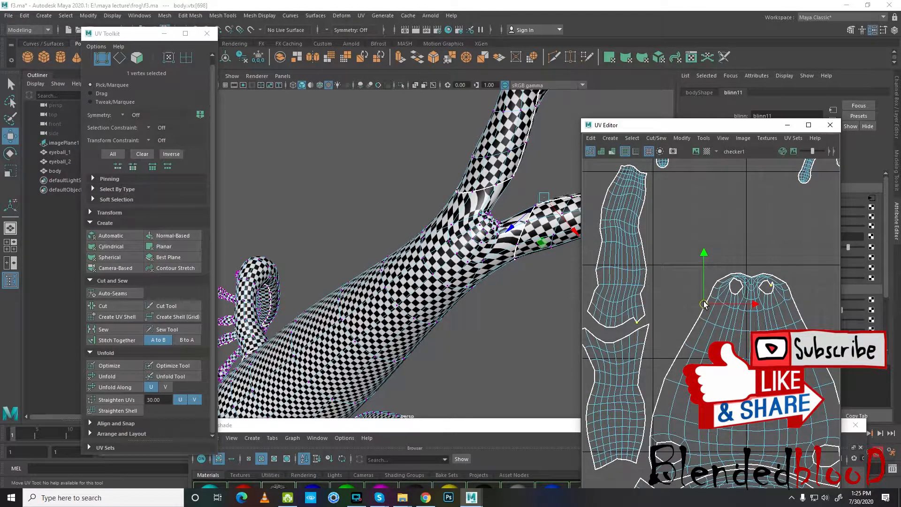
pyautogui.moveTo(694, 308); pyautogui.dragTo(698, 309)
pyautogui.keyDown('alt'); pyautogui.moveTo(560, 285); pyautogui.dragTo(487, 390); pyautogui.keyUp('alt')
pyautogui.scroll(3, 531, 287)
pyautogui.keyDown('alt'); pyautogui.moveTo(516, 274); pyautogui.dragTo(436, 297, button='middle'); pyautogui.keyUp('alt')
pyautogui.moveTo(697, 305)
pyautogui.mouseDown()
pyautogui.moveTo(695, 289)
pyautogui.moveTo(708, 294)
pyautogui.moveTo(698, 304)
pyautogui.moveTo(694, 296)
pyautogui.moveTo(704, 304)
pyautogui.mouseUp()
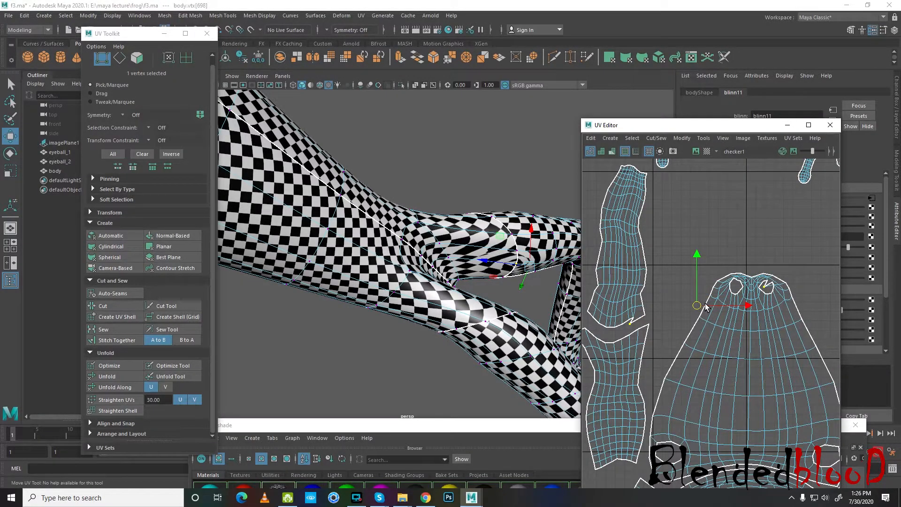
pyautogui.scroll(-5, 706, 307)
pyautogui.rightClick(725, 302)
pyautogui.click(764, 300)
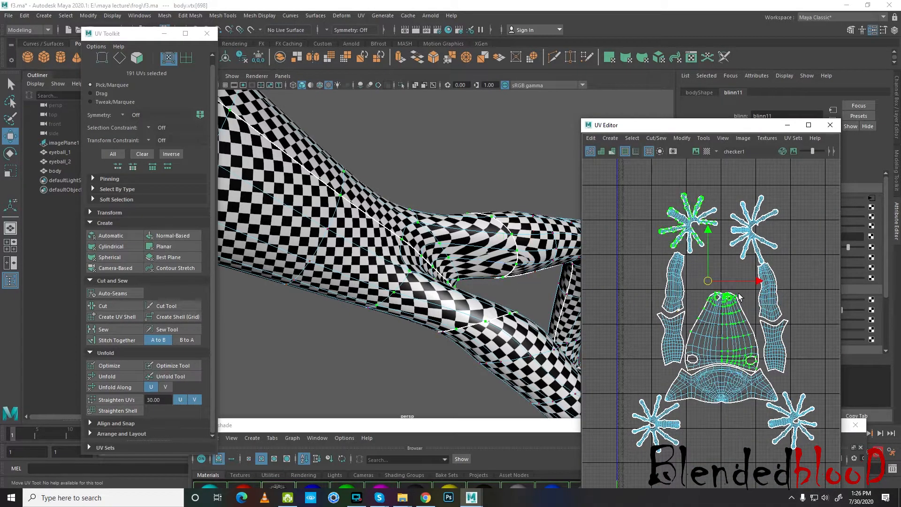
pyautogui.scroll(6, 694, 314)
pyautogui.click(706, 321)
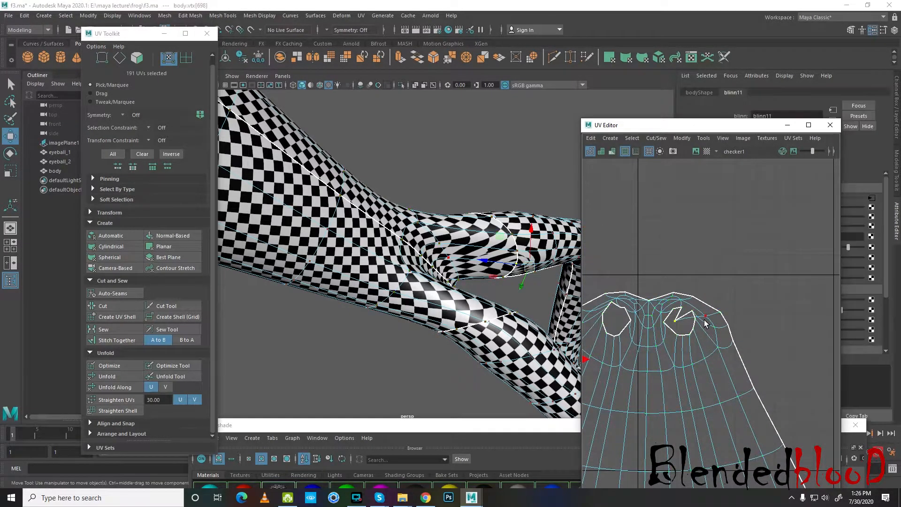
pyautogui.scroll(-4, 664, 305)
pyautogui.moveTo(663, 304); pyautogui.dragTo(705, 281, button='right')
pyautogui.click(705, 280)
pyautogui.scroll(-6, 705, 279)
pyautogui.scroll(-8, 490, 255)
# - Return the frog body to Object Mode and clear the selection
pyautogui.click(483, 221)
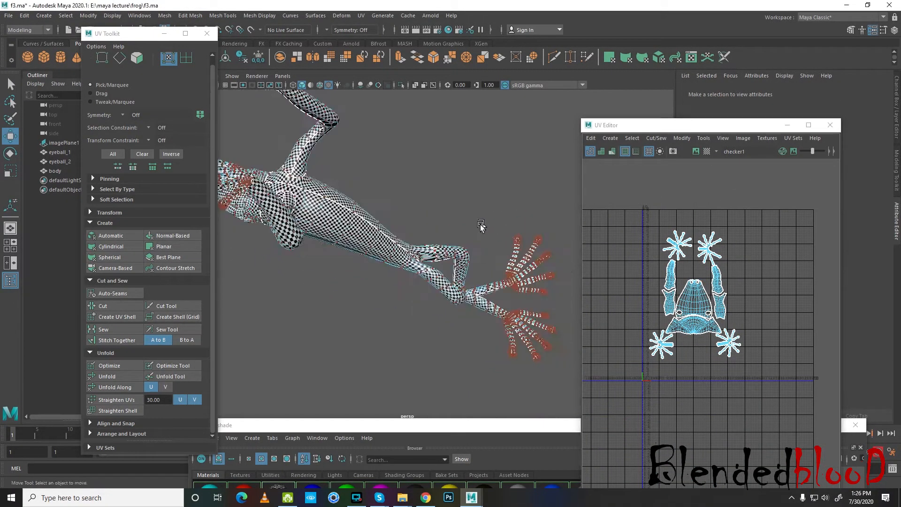
pyautogui.keyDown('alt'); pyautogui.moveTo(483, 221); pyautogui.dragTo(428, 315); pyautogui.keyUp('alt')
pyautogui.moveTo(389, 240); pyautogui.dragTo(436, 225, button='right')
pyautogui.scroll(-4, 487, 276)
pyautogui.click(486, 279)
# - Reposition the Hypershade window so that its material swatches are fully in view
pyautogui.moveTo(443, 419); pyautogui.dragTo(446, 311)
pyautogui.moveTo(806, 320); pyautogui.dragTo(814, 398)
pyautogui.click(400, 274)
pyautogui.moveTo(470, 402); pyautogui.dragTo(540, 324)
# - Delete the leftover materials blinn1 through blinn8 and blinn10, keeping the checkered blinn11
pyautogui.click(303, 396)
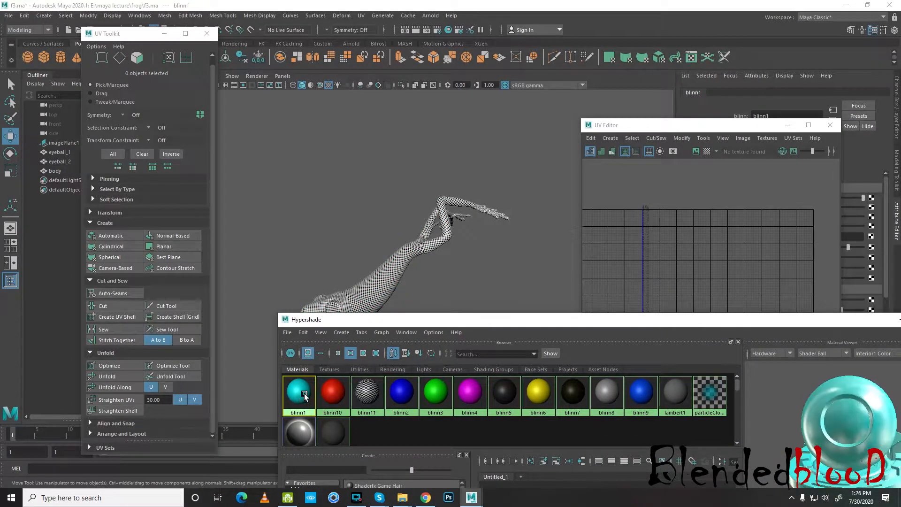
pyautogui.press('Delete')
pyautogui.click(303, 396)
pyautogui.press('Delete')
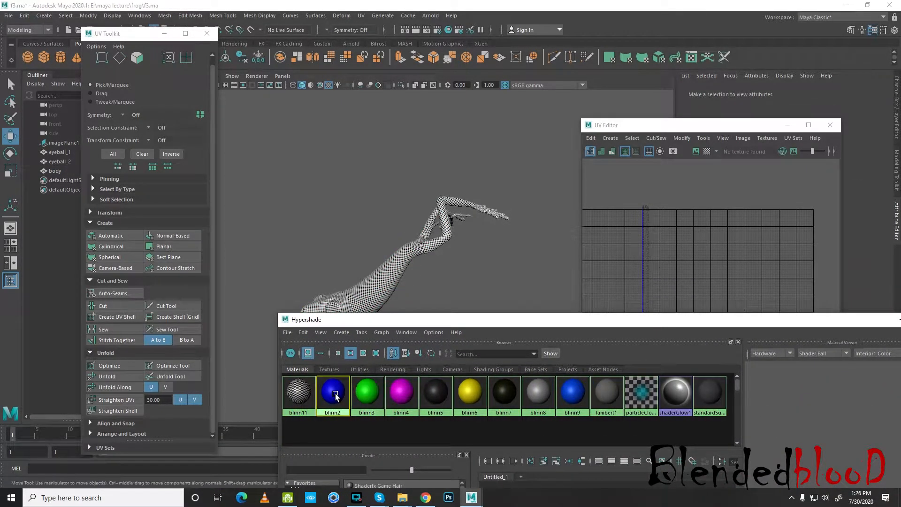
pyautogui.click(336, 396)
pyautogui.press('Delete')
pyautogui.click(336, 396)
pyautogui.press('Delete')
pyautogui.click(343, 399)
pyautogui.press('Delete')
pyautogui.click(338, 399)
pyautogui.press('Delete')
pyautogui.click(348, 405)
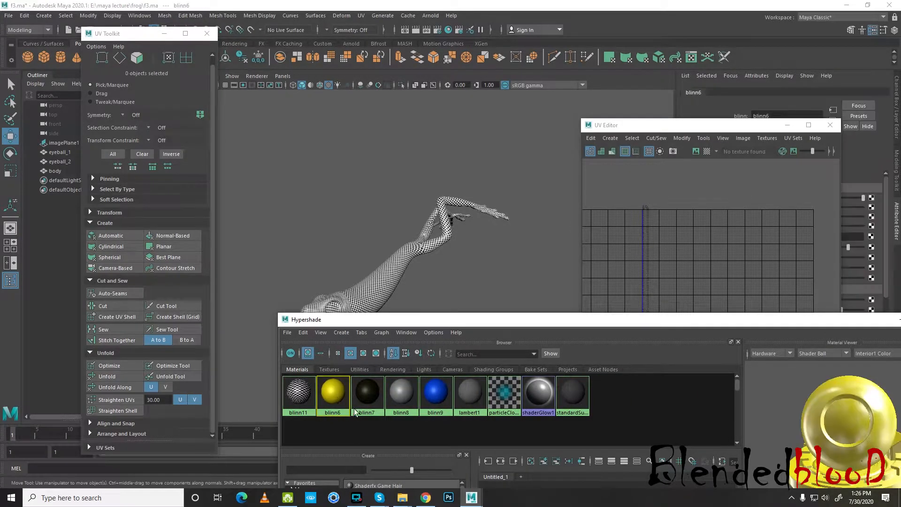
pyautogui.press('Delete')
pyautogui.click(349, 407)
pyautogui.press('Delete')
pyautogui.click(346, 407)
pyautogui.press('Delete')
# - Remove blinn9 and any other unassigned shading nodes with Delete Unused Nodes
pyautogui.click(342, 401)
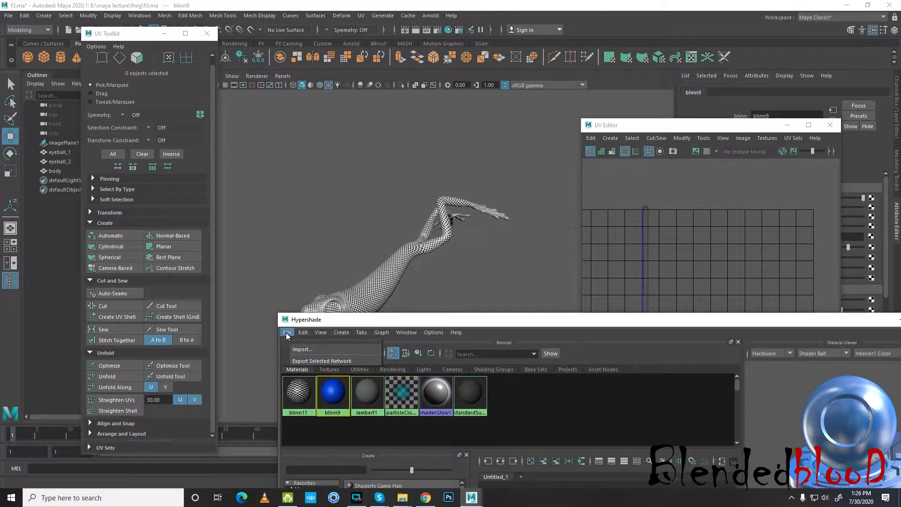
pyautogui.click(301, 333)
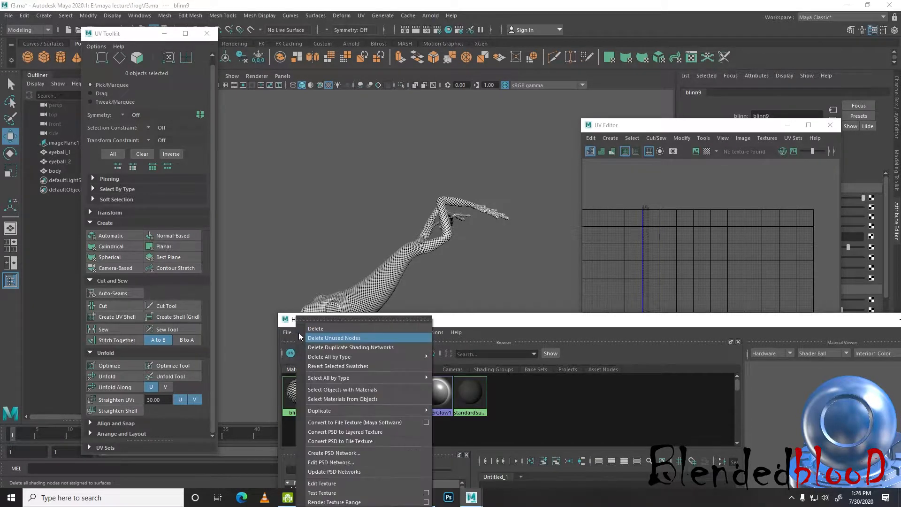
pyautogui.click(351, 339)
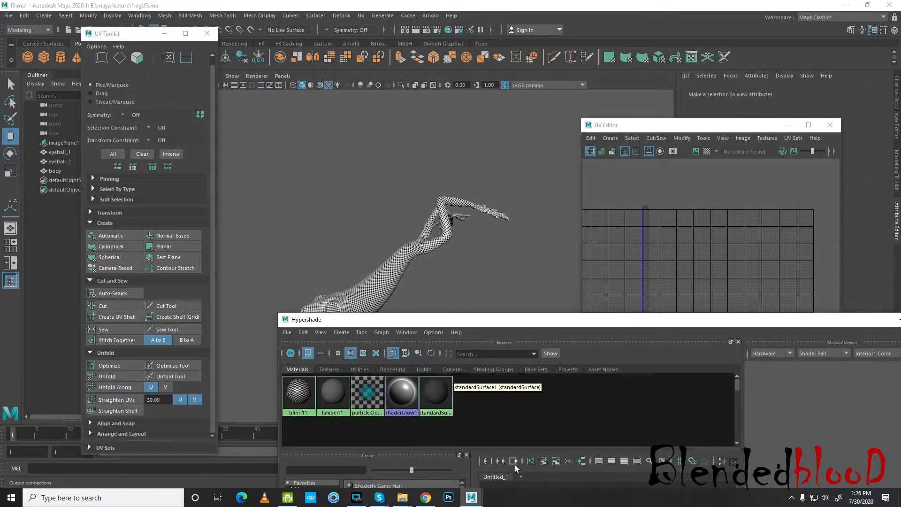
pyautogui.click(287, 333)
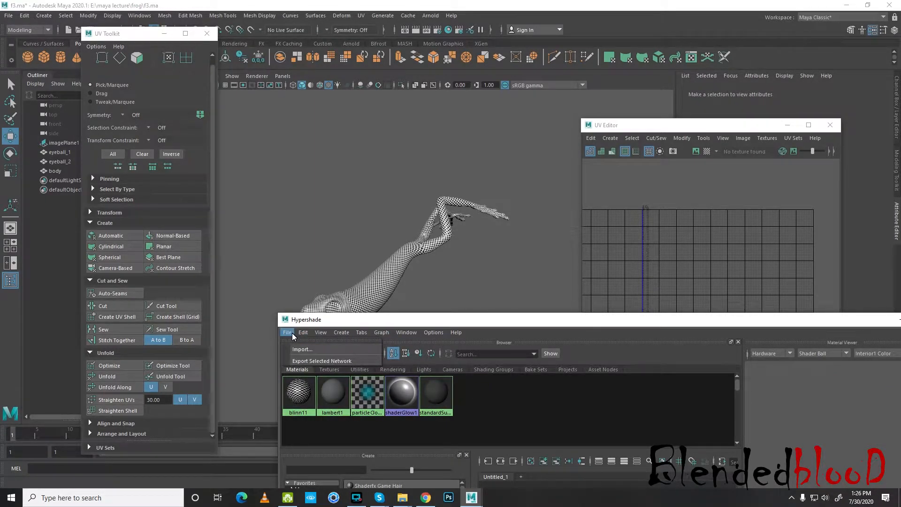
pyautogui.click(283, 356)
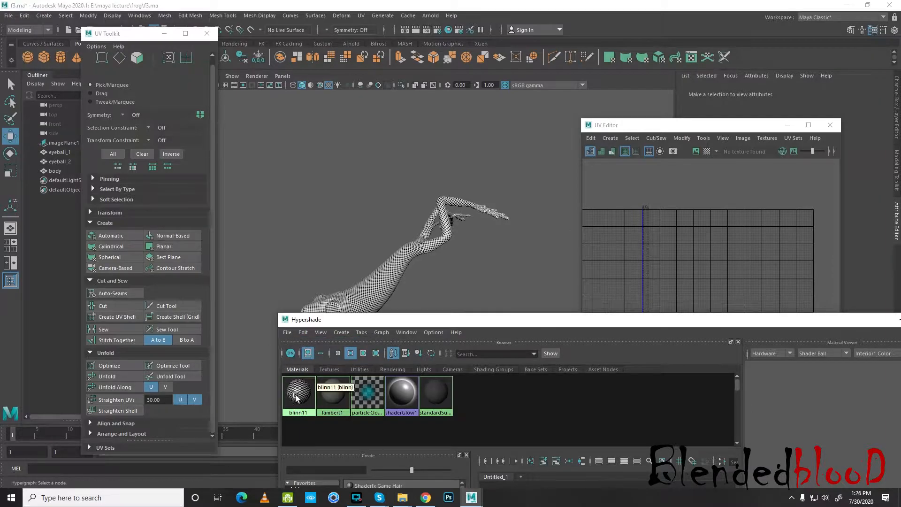
pyautogui.rightClick(306, 425)
pyautogui.click(298, 422)
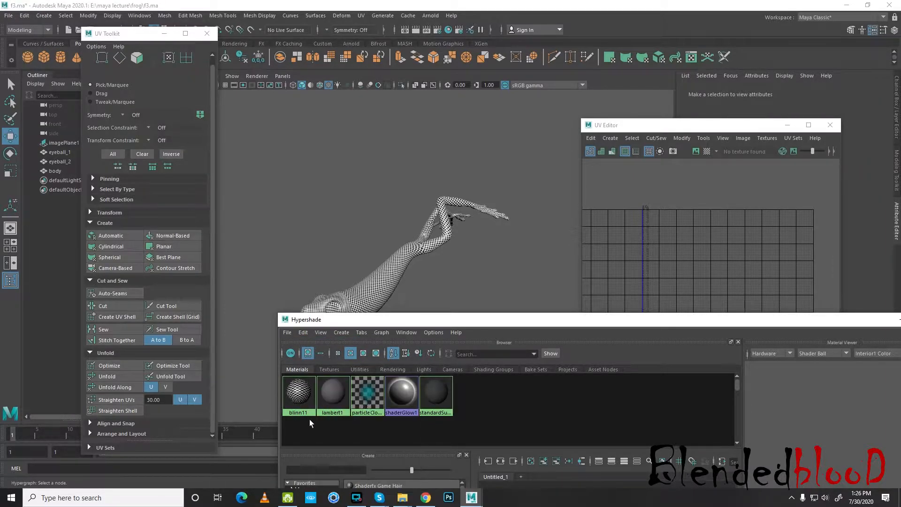
# - Move the Hypershade and UV Editor out of the way and turn on visibility of the eyeball display layer
pyautogui.moveTo(452, 322); pyautogui.dragTo(416, 402)
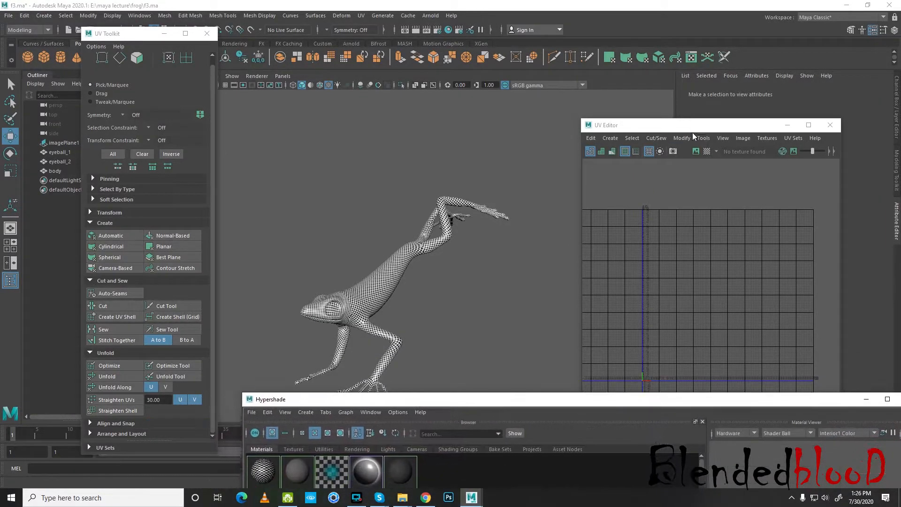
pyautogui.click(789, 125)
pyautogui.click(894, 124)
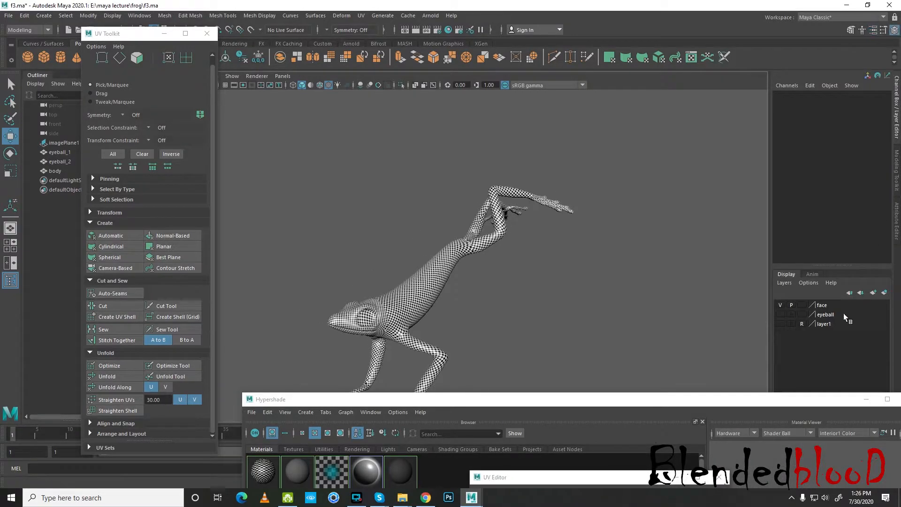
pyautogui.click(780, 315)
# - Delete the eyeball_2 object from the frog's head
pyautogui.scroll(6, 429, 336)
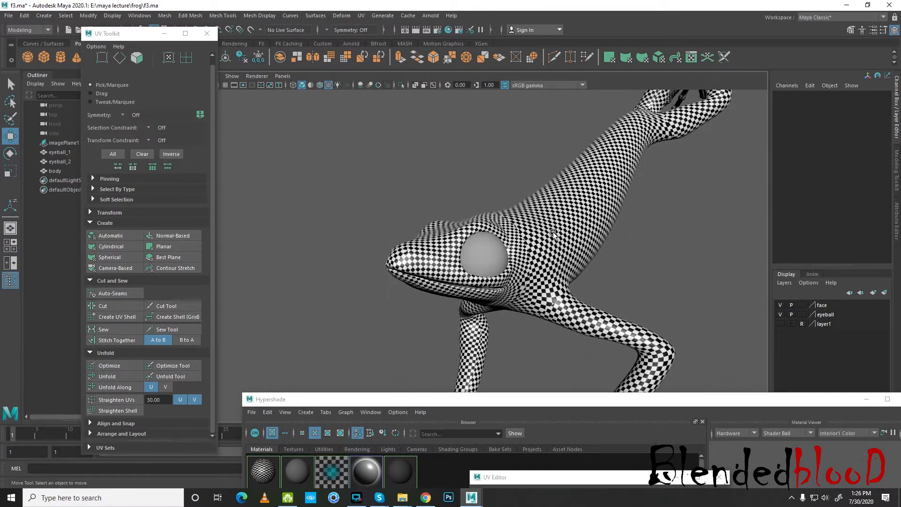
pyautogui.click(493, 259)
pyautogui.keyDown('alt'); pyautogui.moveTo(540, 286); pyautogui.dragTo(561, 301); pyautogui.keyUp('alt')
pyautogui.scroll(3, 516, 290)
pyautogui.click(566, 259)
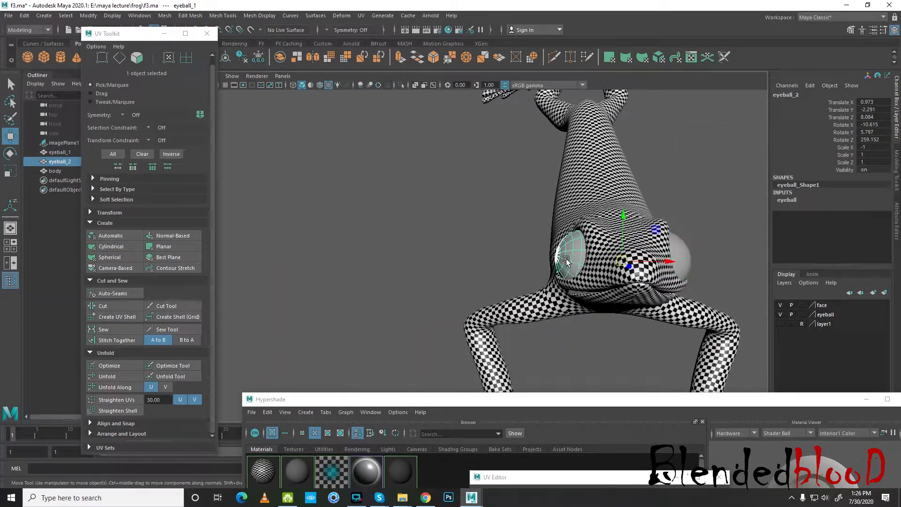
pyautogui.press('Delete')
# - Hide the face display layer and select all faces of the remaining eyeball_1
pyautogui.click(687, 254)
pyautogui.keyDown('alt'); pyautogui.moveTo(687, 254); pyautogui.dragTo(734, 303); pyautogui.keyUp('alt')
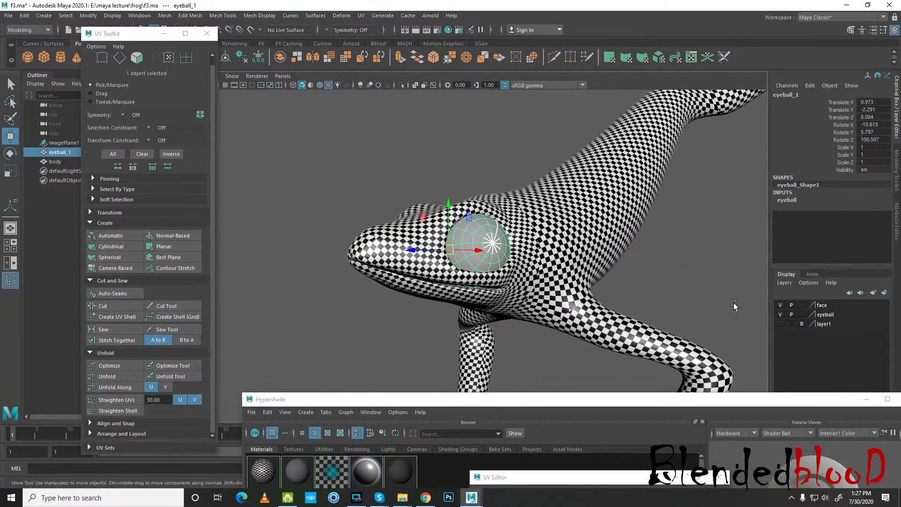
pyautogui.click(781, 305)
pyautogui.keyDown('alt'); pyautogui.moveTo(527, 278); pyautogui.dragTo(625, 255); pyautogui.keyUp('alt')
pyautogui.moveTo(625, 254); pyautogui.dragTo(594, 273, button='right')
pyautogui.moveTo(593, 238)
pyautogui.mouseDown(button='right')
pyautogui.moveTo(594, 261)
pyautogui.moveTo(596, 254)
pyautogui.mouseUp(button='right')
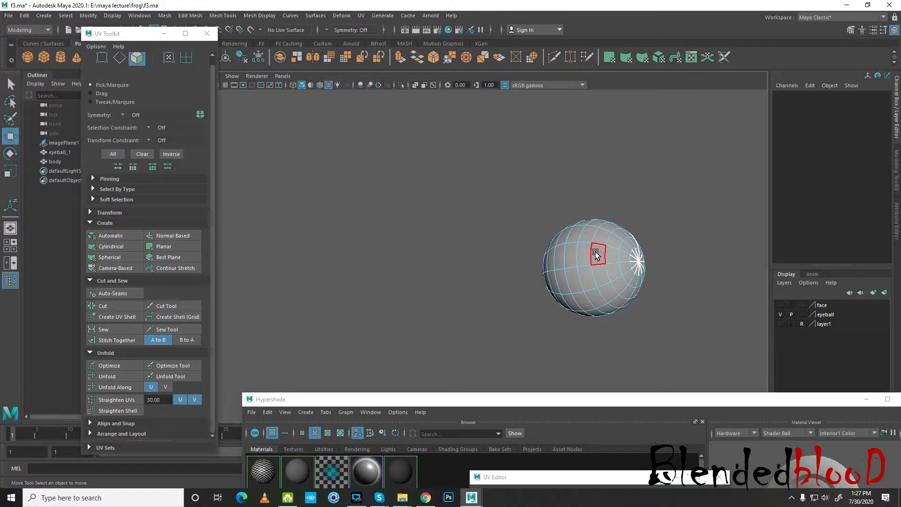
pyautogui.moveTo(513, 200); pyautogui.dragTo(733, 372)
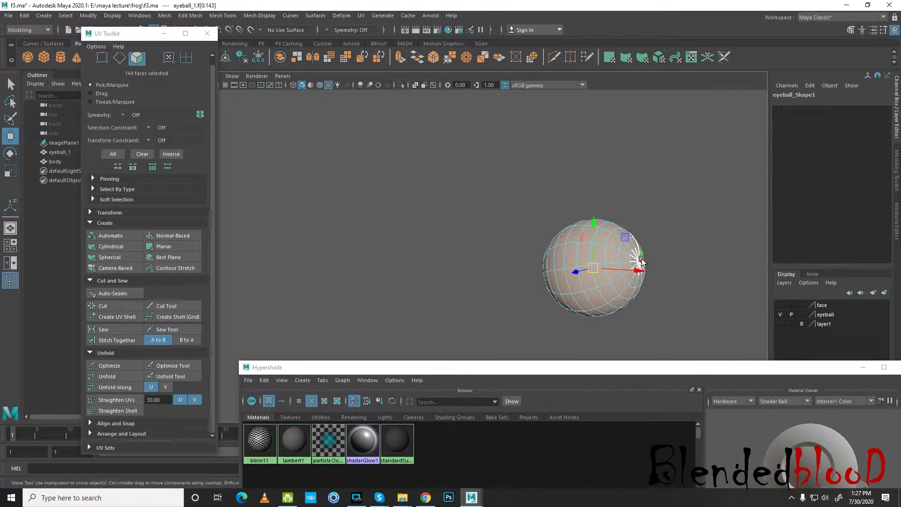
# - Switch to the four-view layout and frame the selected eyeball faces in the side view
pyautogui.press('space')
pyautogui.scroll(4, 538, 307)
pyautogui.scroll(-4, 538, 306)
pyautogui.press('f')
pyautogui.scroll(-7, 539, 306)
pyautogui.keyDown('alt'); pyautogui.moveTo(628, 326); pyautogui.dragTo(618, 309, button='middle'); pyautogui.keyUp('alt')
pyautogui.scroll(2, 617, 306)
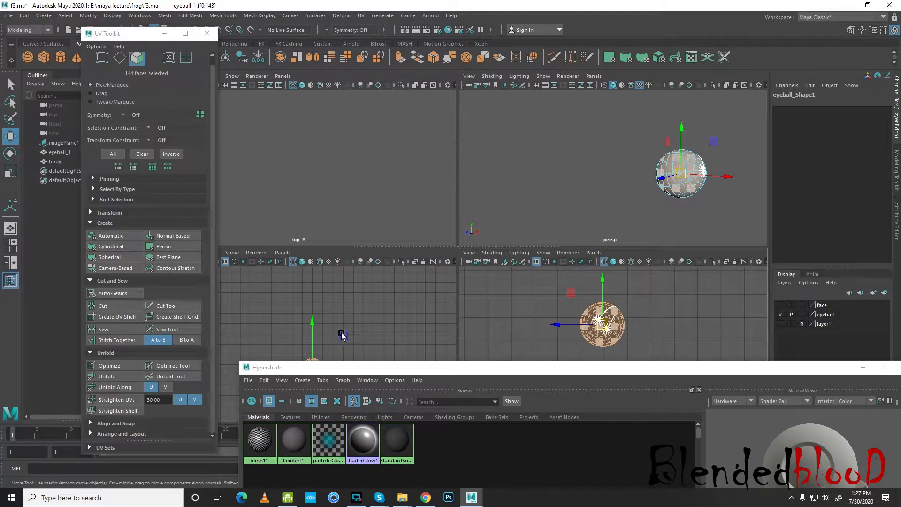
# - Restore the UV Editor in place of the Hypershade and create camera-based UVs for the eyeball faces from the side view
pyautogui.click(863, 367)
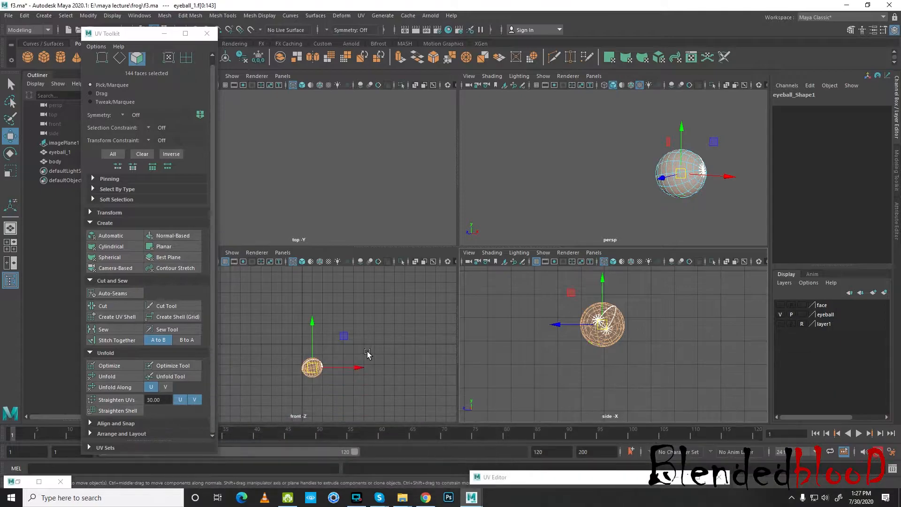
pyautogui.doubleClick(560, 479)
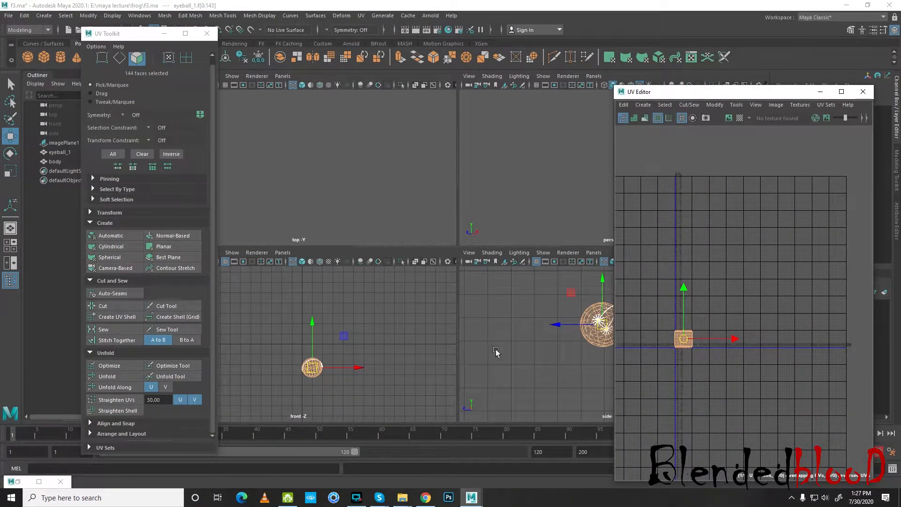
pyautogui.click(109, 257)
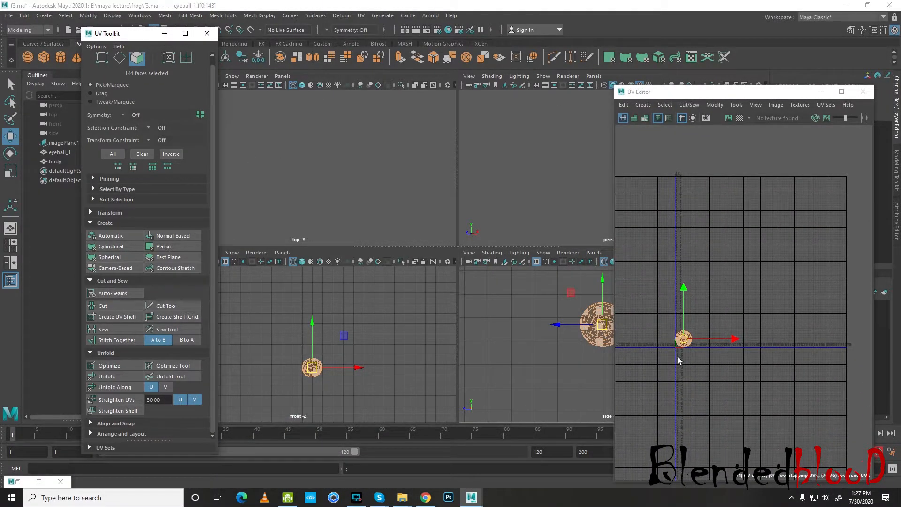
pyautogui.keyDown('alt'); pyautogui.moveTo(678, 357); pyautogui.dragTo(710, 313, button='right'); pyautogui.keyUp('alt')
pyautogui.press('f')
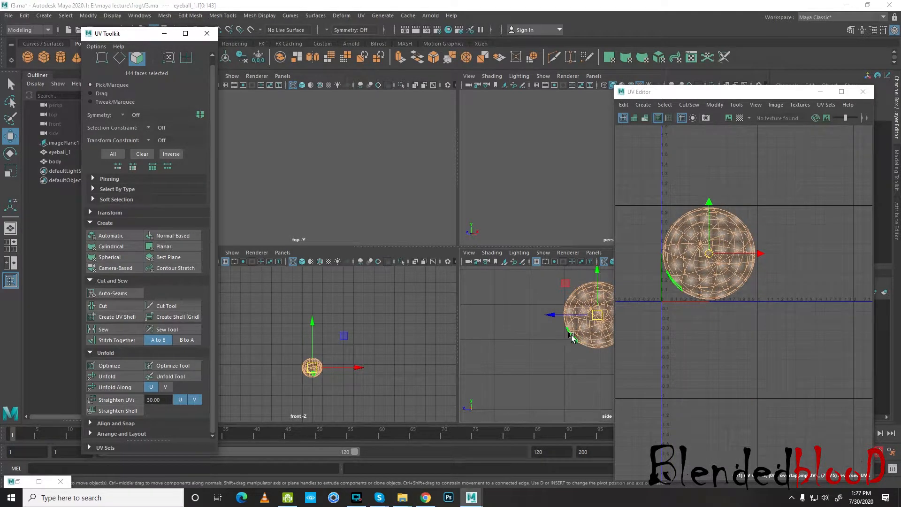
# - Maximize the perspective view and frame the eyeball facing one of its poles
pyautogui.press('space')
pyautogui.keyDown('alt'); pyautogui.moveTo(534, 234); pyautogui.dragTo(488, 274); pyautogui.keyUp('alt')
pyautogui.press('f')
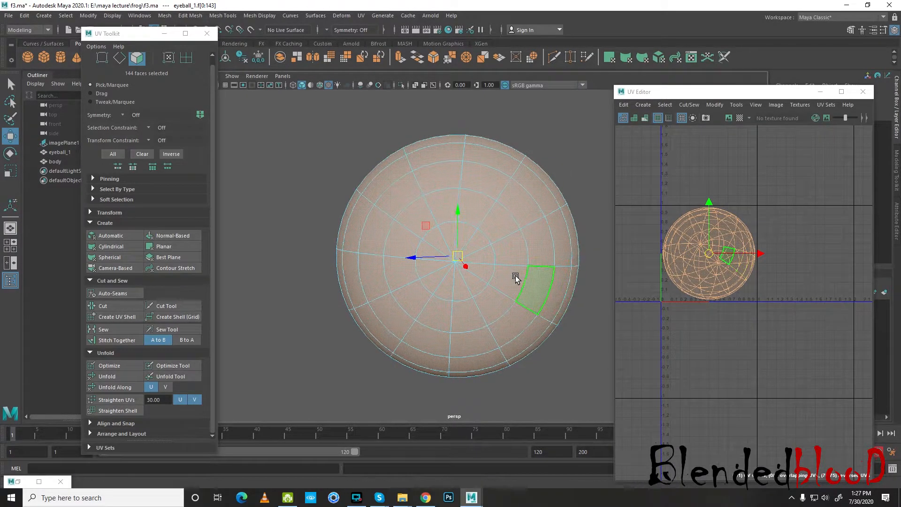
# - Create camera-based UVs for all eyeball faces from the pole view, and frame the eyeball in the four-view layout
pyautogui.click(123, 271)
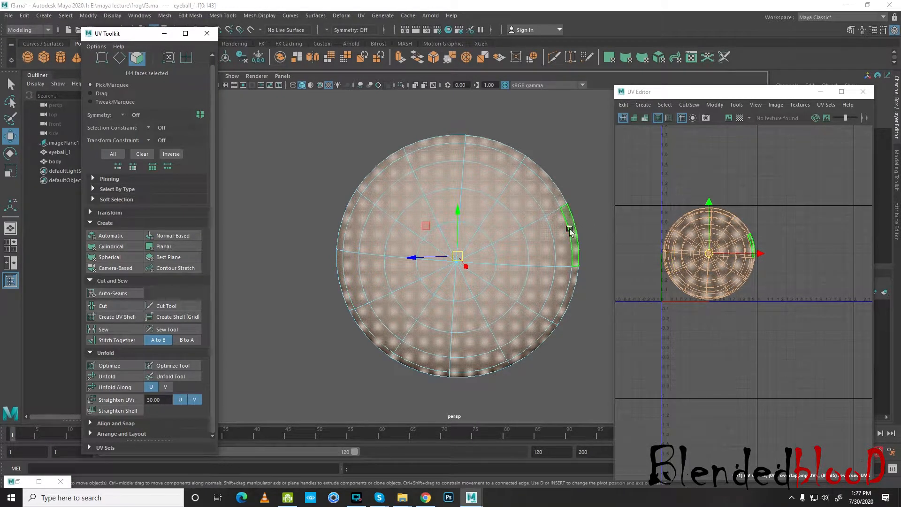
pyautogui.press('space')
pyautogui.press('f')
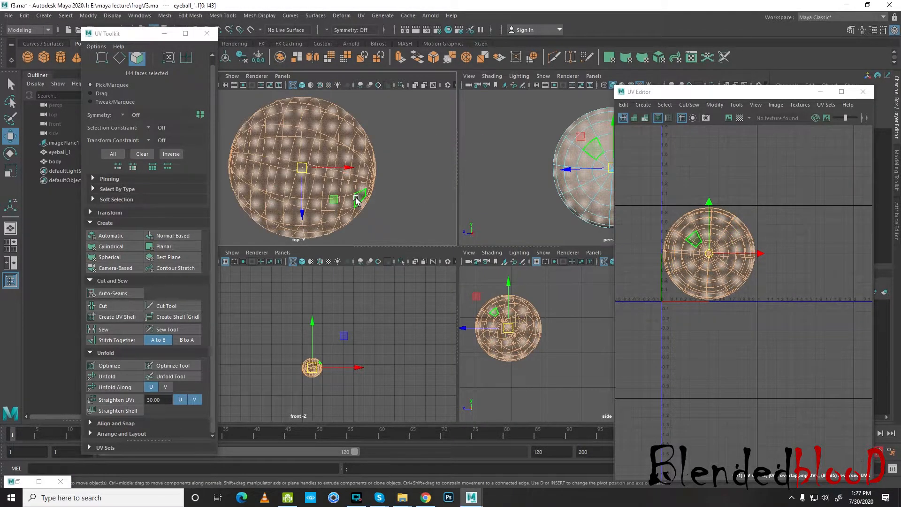
# - Select the faces of one half of the eyeball in the top view, adding the missed rows up to the middle
pyautogui.moveTo(356, 140); pyautogui.dragTo(358, 165, button='right')
pyautogui.click(332, 129)
pyautogui.moveTo(375, 164); pyautogui.dragTo(309, 245)
pyautogui.keyDown('shift'); pyautogui.click(314, 216); pyautogui.keyUp('shift')
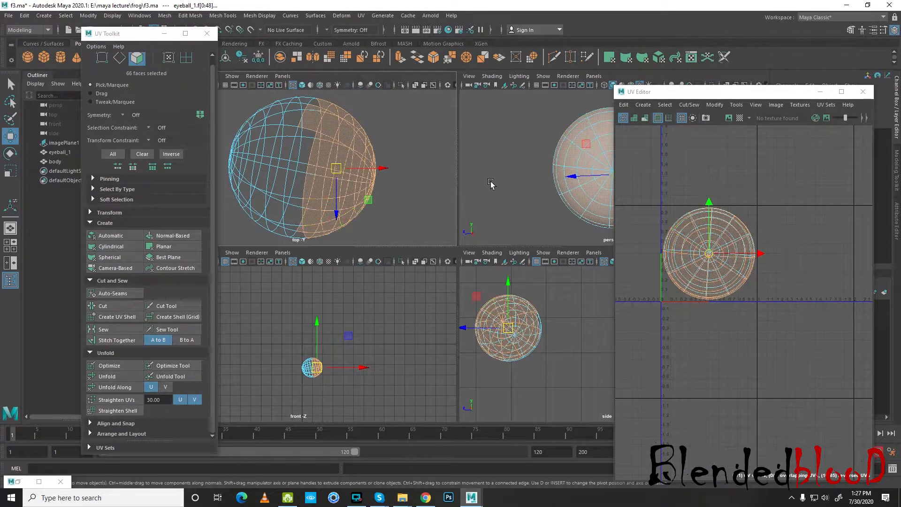
pyautogui.keyDown('shift'); pyautogui.click(328, 129); pyautogui.keyUp('shift')
pyautogui.keyDown('shift'); pyautogui.click(332, 151); pyautogui.keyUp('shift')
pyautogui.keyDown('shift'); pyautogui.click(330, 129); pyautogui.keyUp('shift')
pyautogui.keyDown('shift'); pyautogui.click(323, 143); pyautogui.keyUp('shift')
pyautogui.keyDown('shift'); pyautogui.click(316, 171); pyautogui.keyUp('shift')
pyautogui.keyDown('shift'); pyautogui.click(318, 167); pyautogui.keyUp('shift')
pyautogui.keyDown('shift'); pyautogui.doubleClick(308, 136); pyautogui.keyUp('shift')
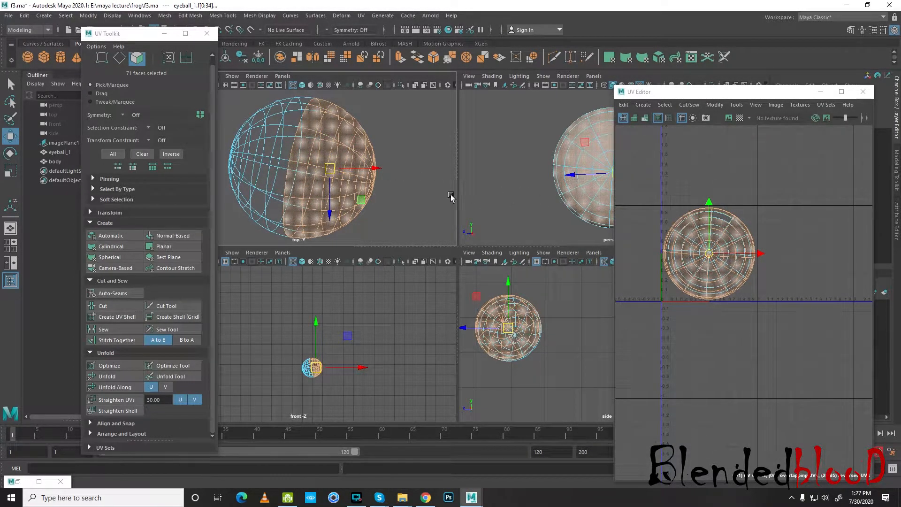
# - Complete the half-eyeball selection in the perspective view by adding the missing face, and face the pole again
pyautogui.press('space')
pyautogui.keyDown('alt'); pyautogui.moveTo(539, 187); pyautogui.dragTo(481, 190); pyautogui.keyUp('alt')
pyautogui.keyDown('shift'); pyautogui.click(475, 186); pyautogui.keyUp('shift')
pyautogui.keyDown('alt'); pyautogui.moveTo(557, 283); pyautogui.dragTo(581, 273); pyautogui.keyUp('alt')
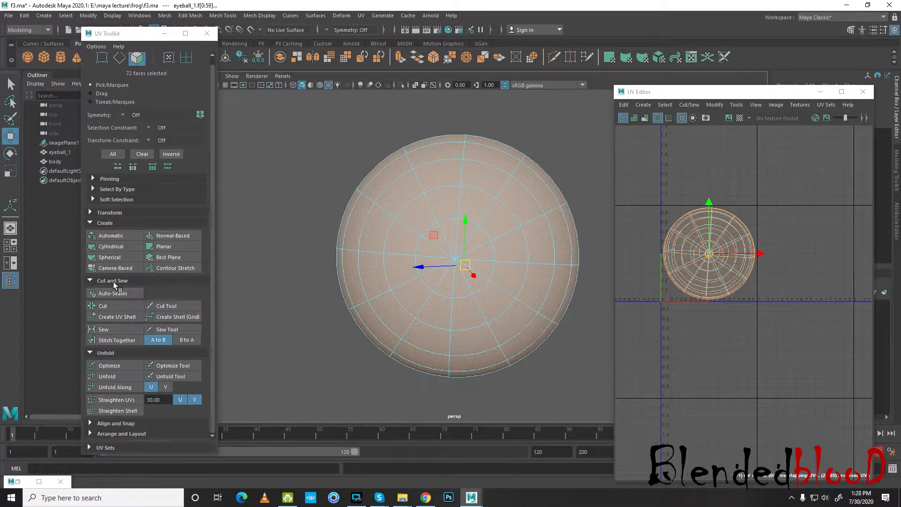
# - Create camera-based UVs for the selected eyeball half and move its shell clear of the other half in the UV Editor
pyautogui.click(115, 268)
pyautogui.scroll(-2, 754, 279)
pyautogui.moveTo(768, 265); pyautogui.dragTo(857, 264)
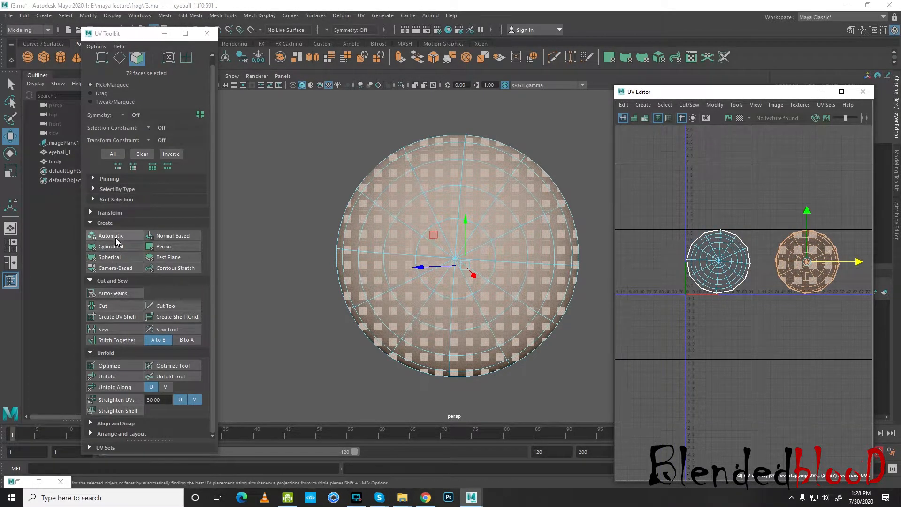
pyautogui.keyDown('alt'); pyautogui.moveTo(541, 182); pyautogui.dragTo(519, 174); pyautogui.keyUp('alt')
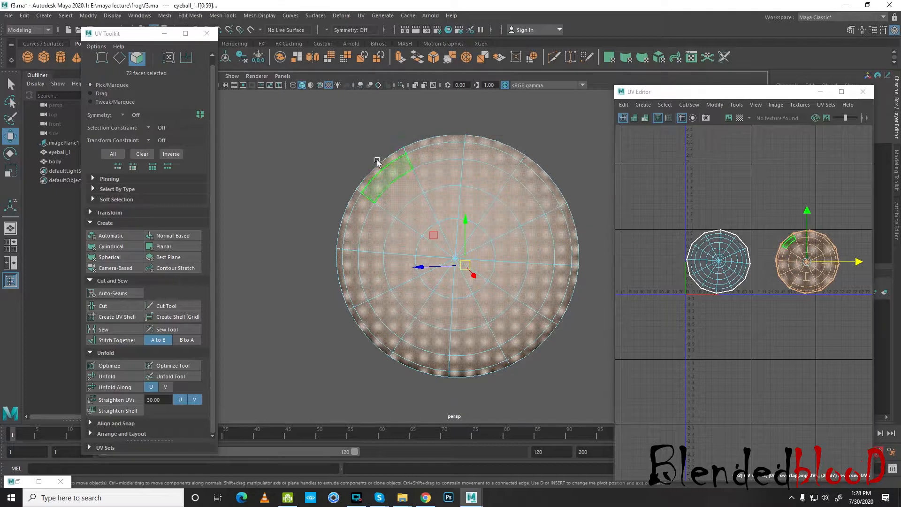
# - Select the faces of the opposite eyeball half in the top view and adjust the middle row in the perspective view
pyautogui.press('space')
pyautogui.keyDown('alt'); pyautogui.moveTo(235, 113); pyautogui.dragTo(299, 128, button='middle'); pyautogui.keyUp('alt')
pyautogui.moveTo(258, 96); pyautogui.dragTo(365, 235)
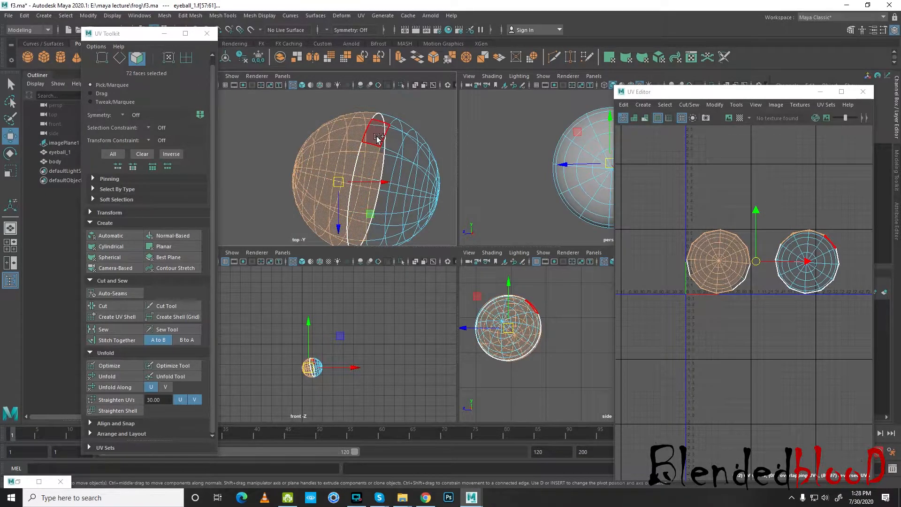
pyautogui.press('space')
pyautogui.keyDown('alt'); pyautogui.moveTo(520, 193); pyautogui.dragTo(447, 202); pyautogui.keyUp('alt')
pyautogui.keyDown('shift'); pyautogui.click(485, 271); pyautogui.keyUp('shift')
pyautogui.keyDown('shift'); pyautogui.doubleClick(483, 294); pyautogui.keyUp('shift')
pyautogui.keyDown('alt'); pyautogui.moveTo(511, 350); pyautogui.dragTo(520, 249); pyautogui.keyUp('alt')
pyautogui.keyDown('shift'); pyautogui.click(521, 251); pyautogui.keyUp('shift')
pyautogui.keyDown('shift'); pyautogui.click(502, 278); pyautogui.keyUp('shift')
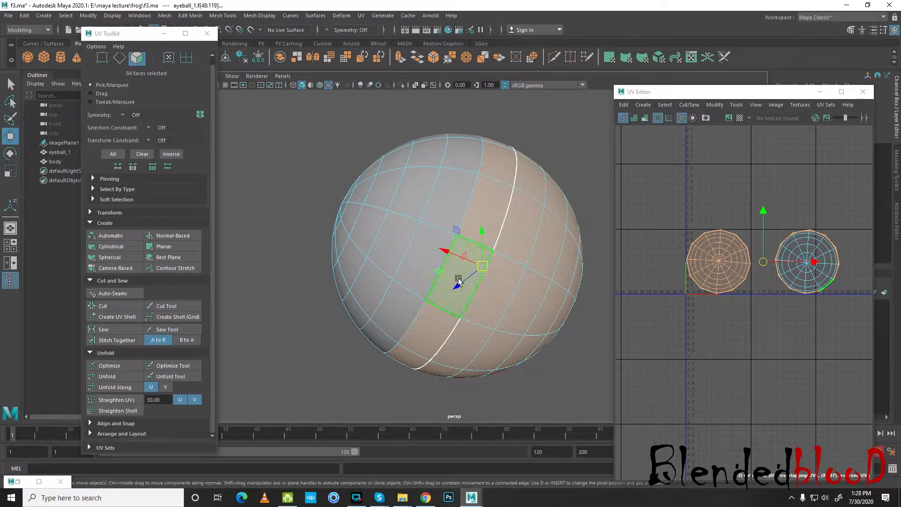
# - Create camera-based UVs for the second eyeball half from the pole-facing perspective view
pyautogui.press('space')
pyautogui.press('space')
pyautogui.keyDown('alt'); pyautogui.moveTo(576, 234); pyautogui.dragTo(497, 264); pyautogui.keyUp('alt')
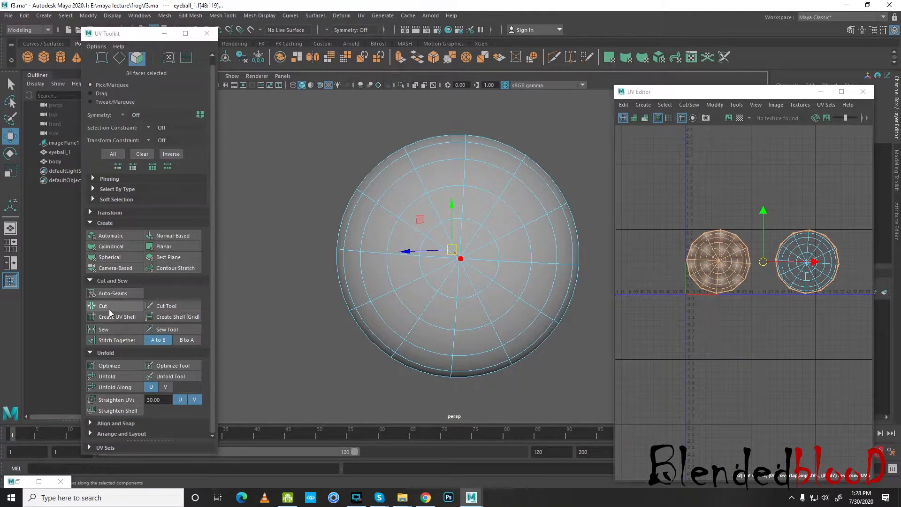
pyautogui.click(117, 267)
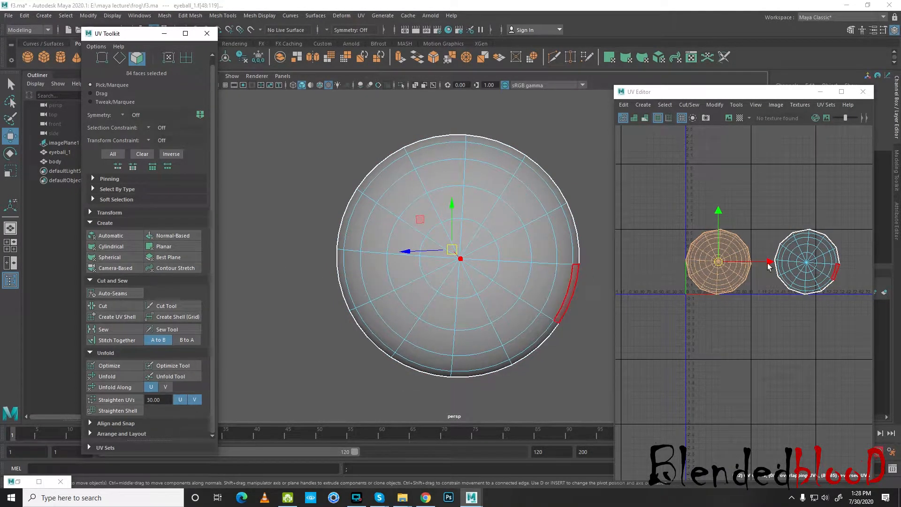
# - Try to optimize the UVs of both eyeball shells
pyautogui.moveTo(829, 225); pyautogui.dragTo(650, 335)
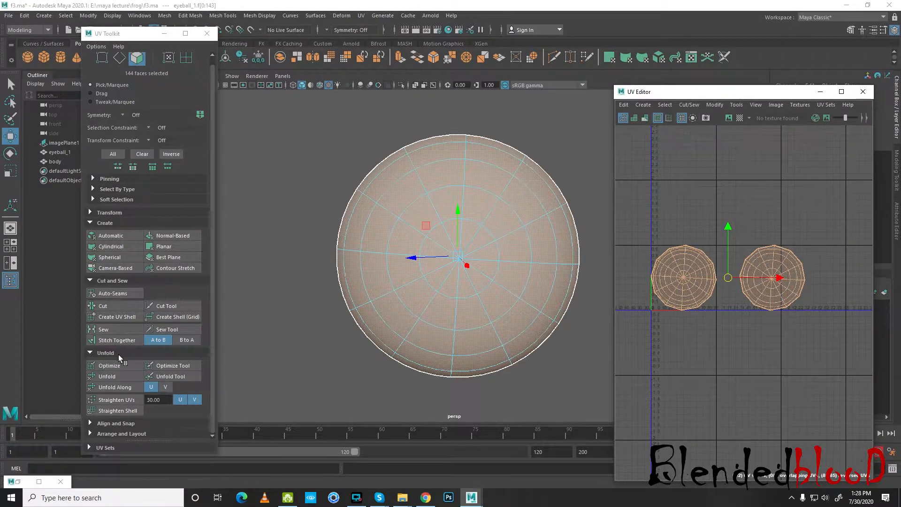
pyautogui.click(120, 366)
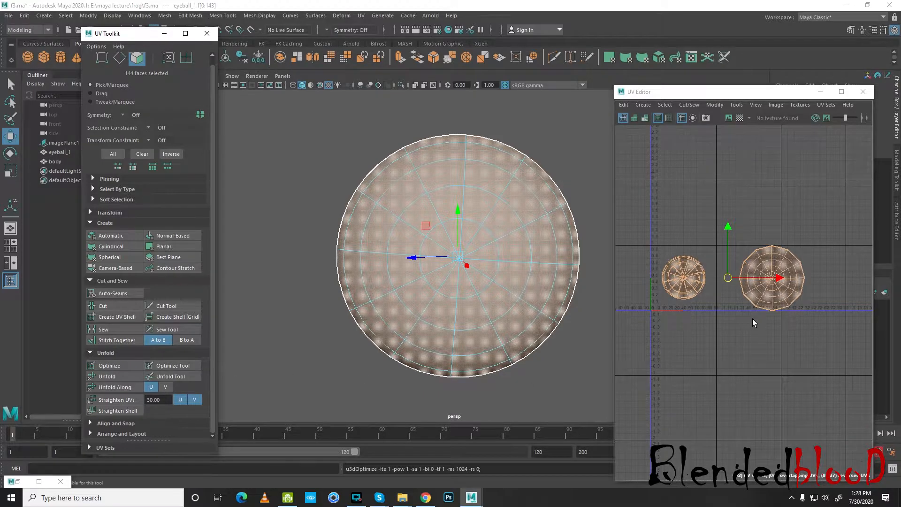
pyautogui.hotkey('ctrl', 'z')
pyautogui.hotkey('ctrl', 'z')
pyautogui.hotkey('ctrl', 'z')
pyautogui.hotkey('ctrl', 'z')
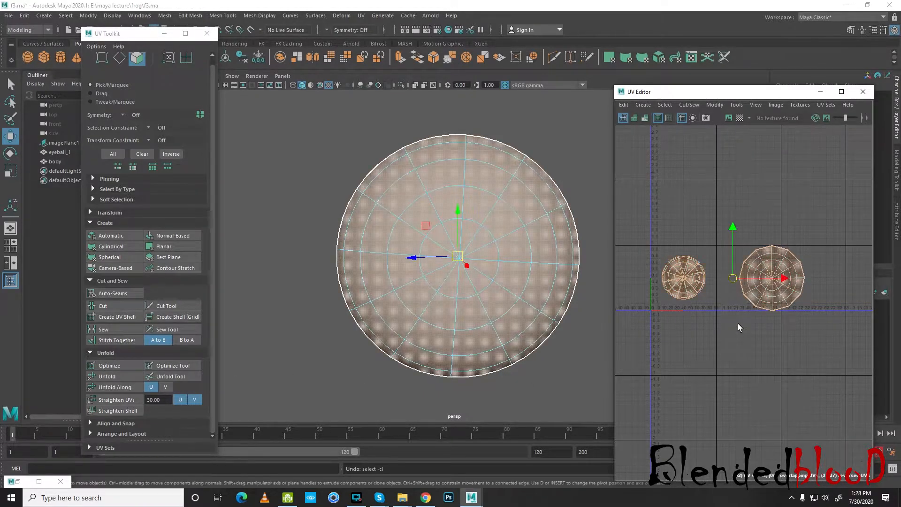
# - In face mode of the UV Editor, move the left eyeball shell to just above the right one
pyautogui.rightClick(759, 274)
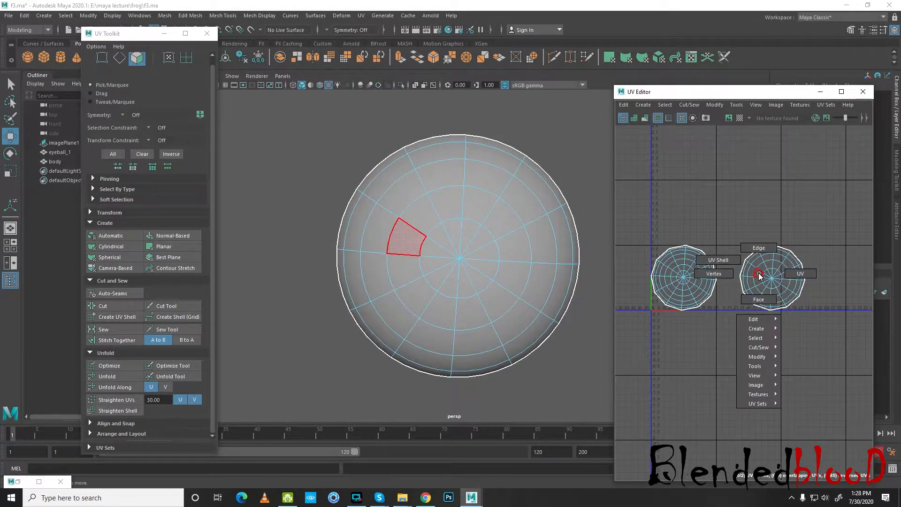
pyautogui.click(758, 299)
pyautogui.doubleClick(748, 288)
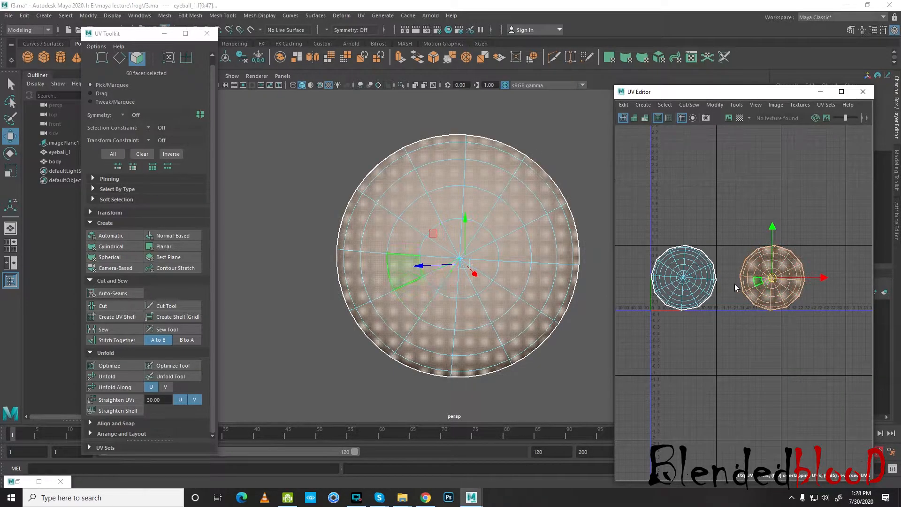
pyautogui.doubleClick(692, 279)
pyautogui.moveTo(681, 280); pyautogui.dragTo(774, 208)
# - Return the eyeball to object mode, deselect it, and show the face display layer
pyautogui.moveTo(491, 227); pyautogui.dragTo(536, 212, button='right')
pyautogui.click(567, 179)
pyautogui.moveTo(699, 90); pyautogui.dragTo(651, 457)
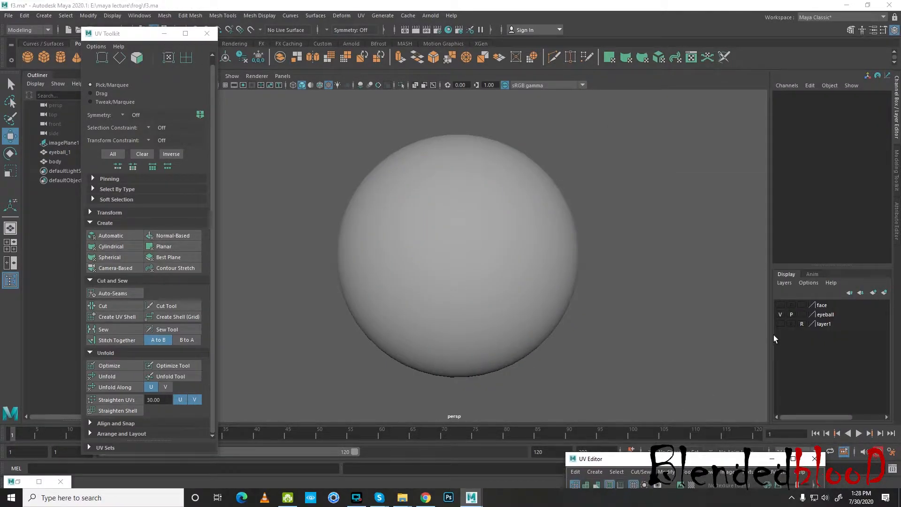
pyautogui.click(781, 305)
# - Bring the frog's head into view and select the body so its shells show in the UV Editor
pyautogui.keyDown('alt'); pyautogui.moveTo(552, 308); pyautogui.dragTo(600, 294); pyautogui.keyUp('alt')
pyautogui.scroll(-3, 601, 296)
pyautogui.moveTo(671, 458); pyautogui.dragTo(703, 189)
pyautogui.scroll(5, 494, 263)
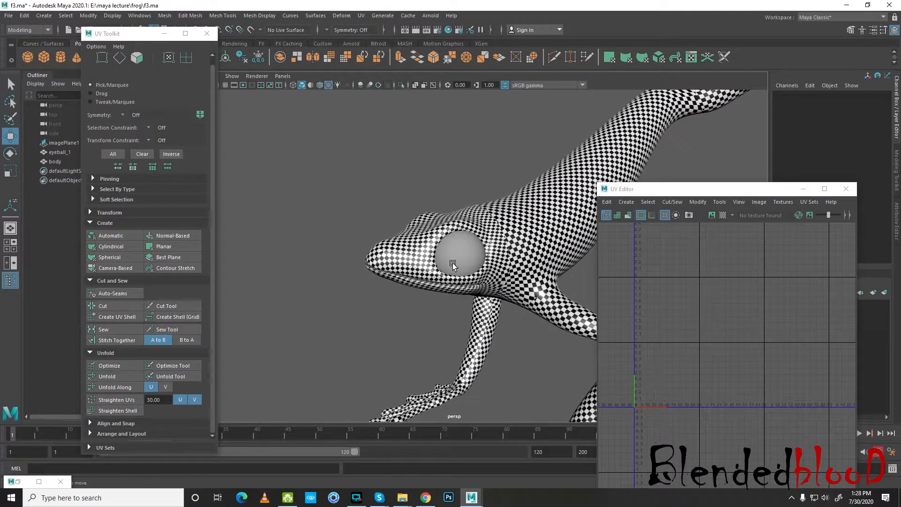
pyautogui.click(547, 243)
pyautogui.scroll(-4, 717, 301)
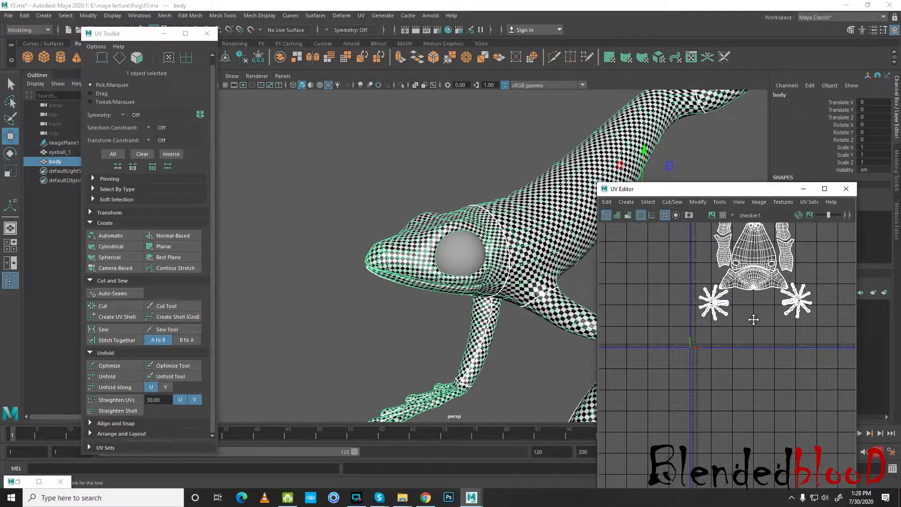
# - Select all body faces in the UV Editor and scale the whole UV layout down
pyautogui.moveTo(638, 241); pyautogui.dragTo(813, 443)
pyautogui.moveTo(750, 356); pyautogui.dragTo(705, 314, button='right')
pyautogui.moveTo(627, 250); pyautogui.dragTo(822, 445)
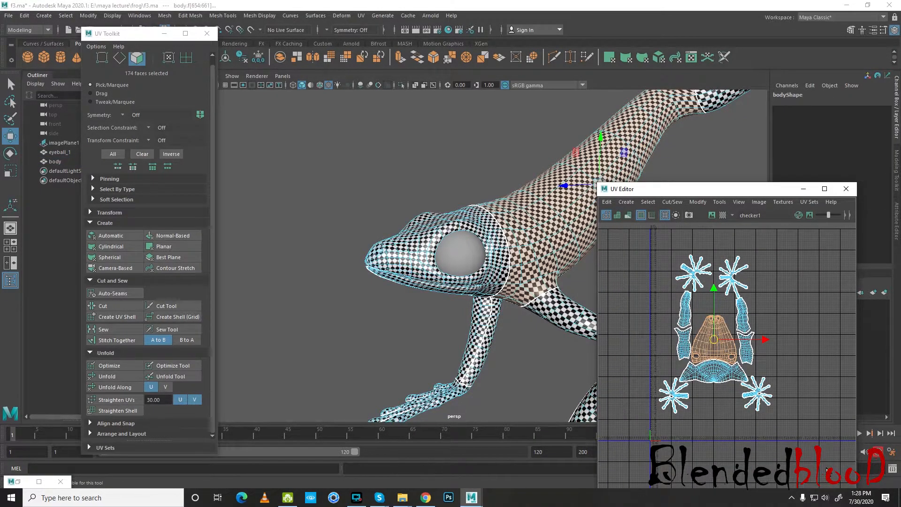
pyautogui.press('r')
pyautogui.moveTo(714, 336); pyautogui.dragTo(663, 420)
pyautogui.press('w')
pyautogui.keyDown('alt'); pyautogui.moveTo(695, 420); pyautogui.dragTo(738, 365, button='middle'); pyautogui.keyUp('alt')
pyautogui.scroll(4, 738, 365)
pyautogui.press('r')
pyautogui.moveTo(655, 344); pyautogui.dragTo(699, 382)
# - Move the body's UV shells down into the 0–1 UV tile
pyautogui.scroll(5, 699, 382)
pyautogui.keyDown('alt'); pyautogui.moveTo(698, 382); pyautogui.dragTo(801, 426, button='middle'); pyautogui.keyUp('alt')
pyautogui.press('w')
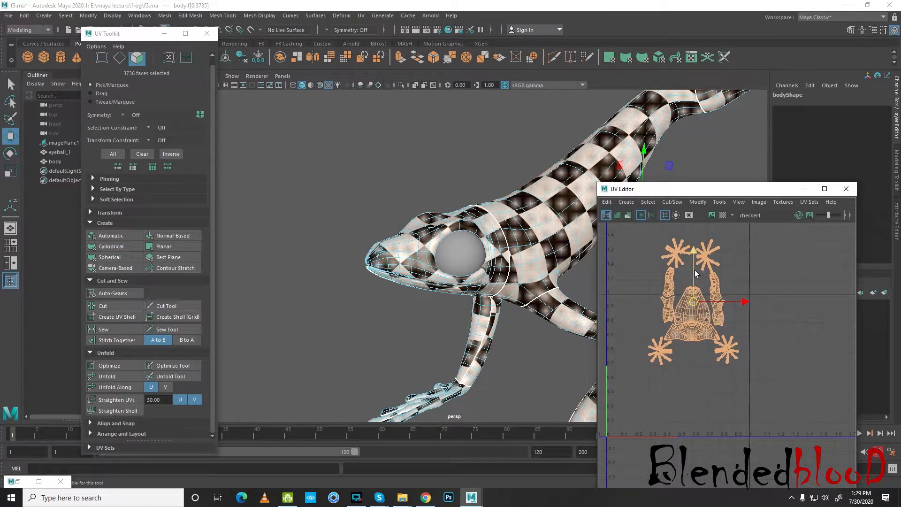
pyautogui.moveTo(694, 258); pyautogui.dragTo(695, 319)
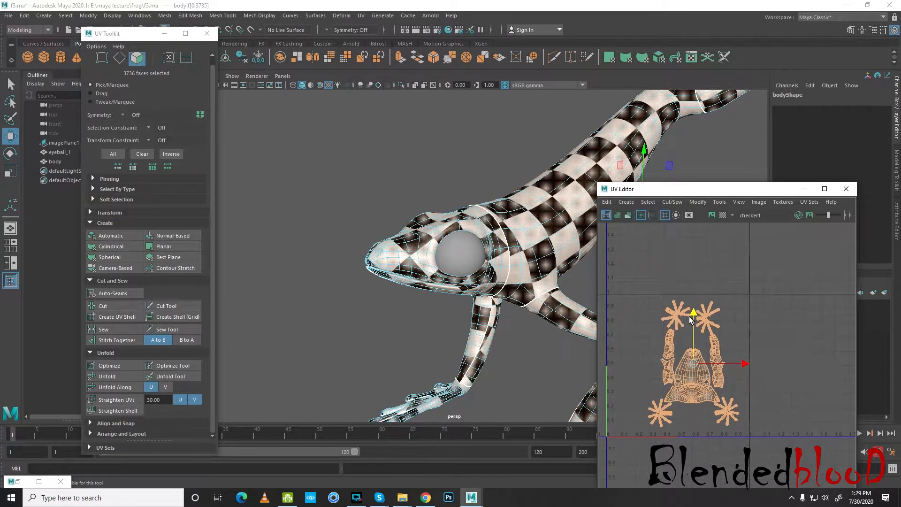
# - Enlarge the body's UV layout around its centre and shift it slightly to the right in the tile
pyautogui.press('r')
pyautogui.moveTo(702, 376); pyautogui.dragTo(732, 417, button='middle')
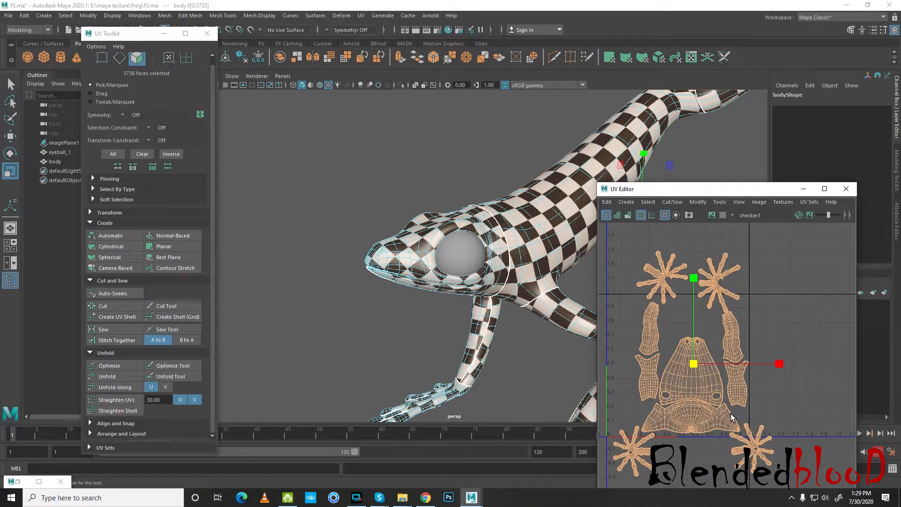
pyautogui.press('w')
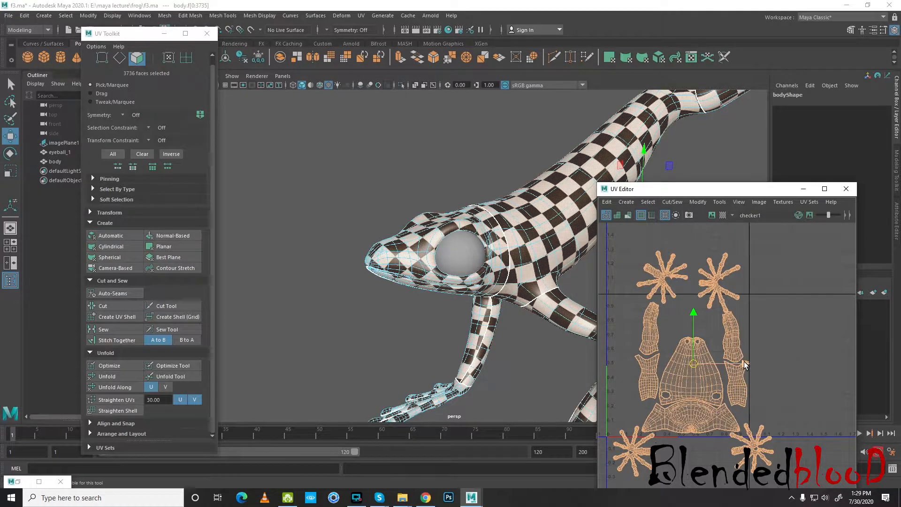
pyautogui.moveTo(749, 364); pyautogui.dragTo(756, 365)
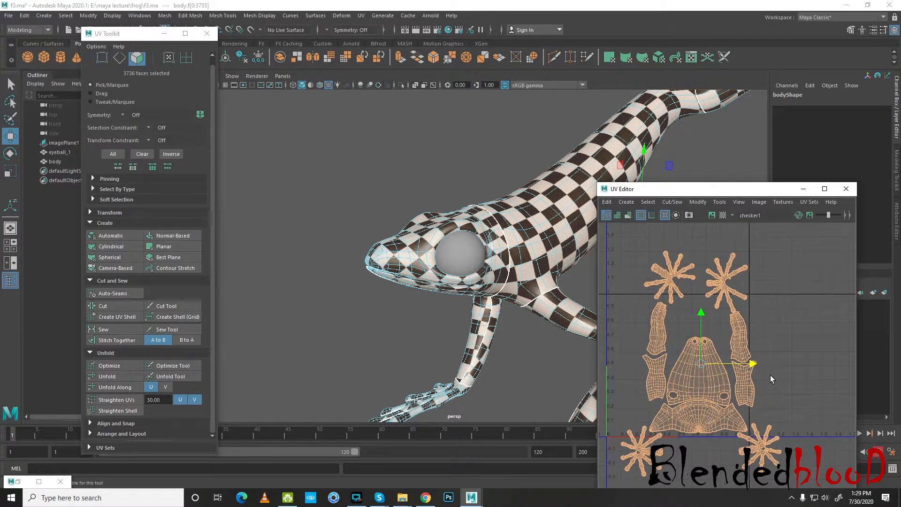
# - Try to move the two right limb shells to the left side of the UV layout
pyautogui.click(765, 377)
pyautogui.keyDown('alt'); pyautogui.moveTo(753, 393); pyautogui.dragTo(771, 389, button='middle'); pyautogui.keyUp('alt')
pyautogui.doubleClick(764, 339)
pyautogui.keyDown('shift'); pyautogui.doubleClick(769, 385); pyautogui.keyUp('shift')
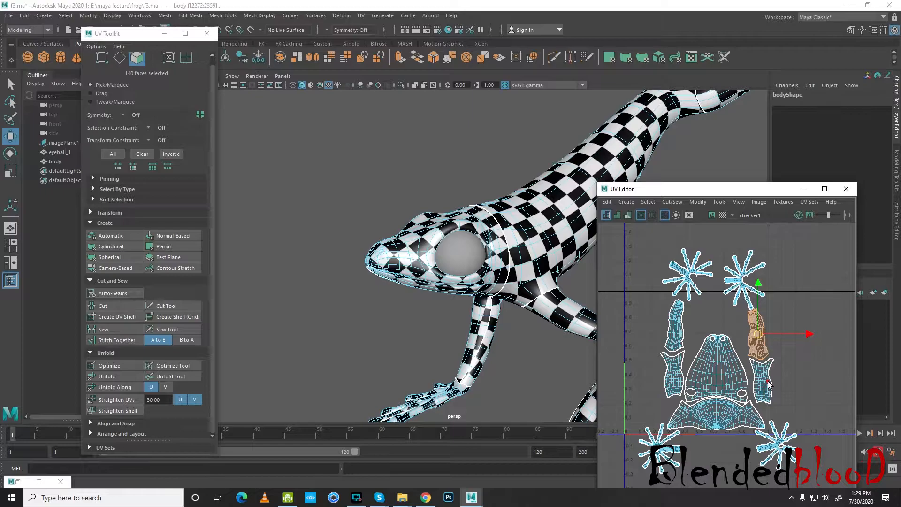
pyautogui.moveTo(812, 359); pyautogui.dragTo(696, 366)
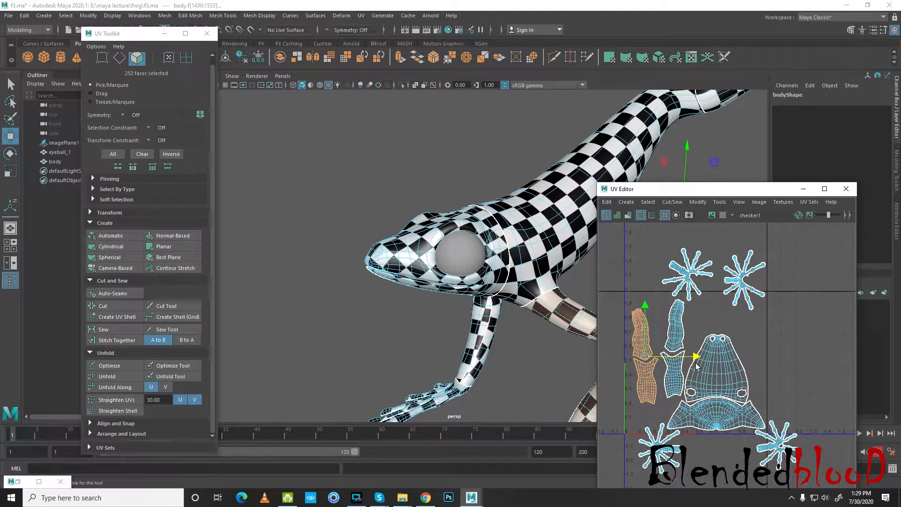
pyautogui.hotkey('ctrl', 'z')
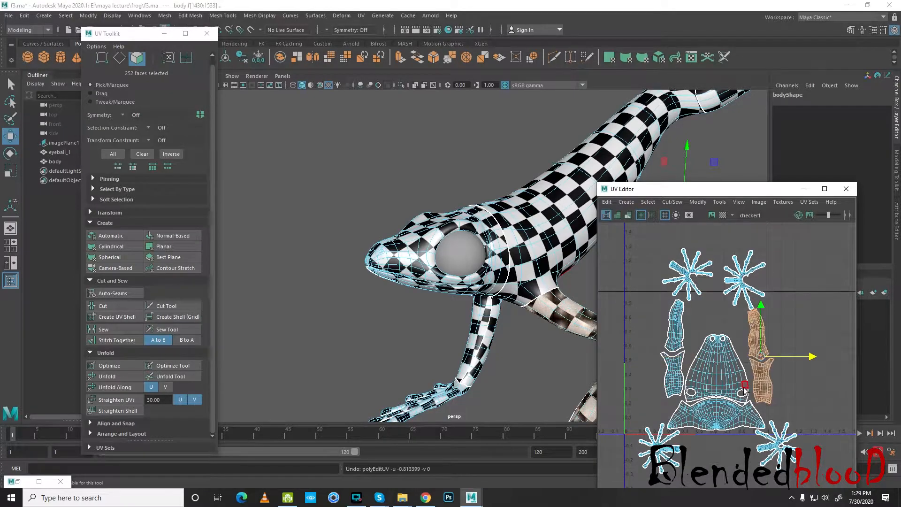
# - Move the upper-left foot shell to the tile's upper-left corner, and scale down the torso, head and limb shells together
pyautogui.doubleClick(689, 276)
pyautogui.moveTo(687, 275); pyautogui.dragTo(630, 304)
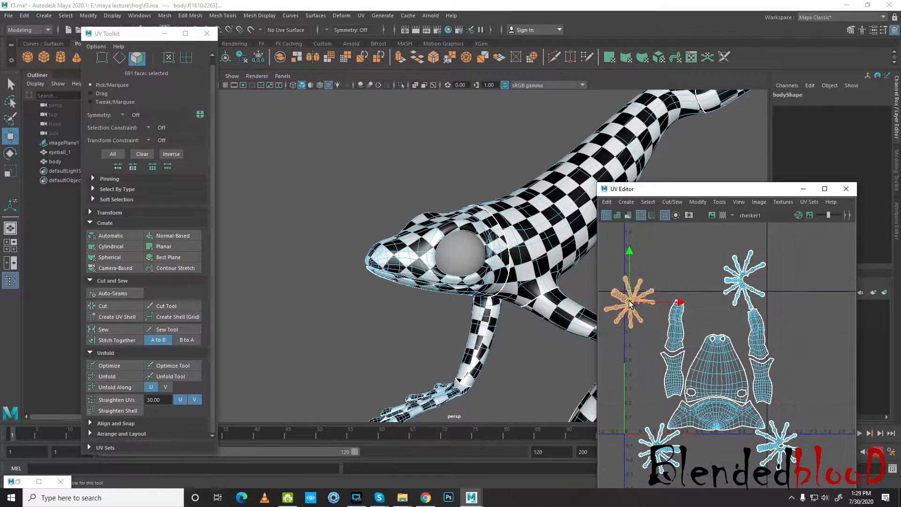
pyautogui.click(761, 347)
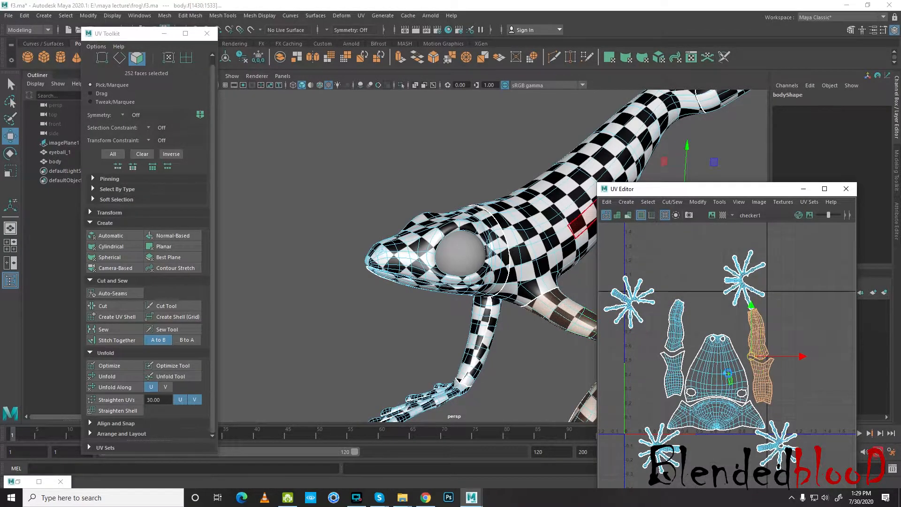
pyautogui.keyDown('shift'); pyautogui.click(686, 382); pyautogui.keyUp('shift')
pyautogui.keyDown('shift'); pyautogui.click(676, 373); pyautogui.keyUp('shift')
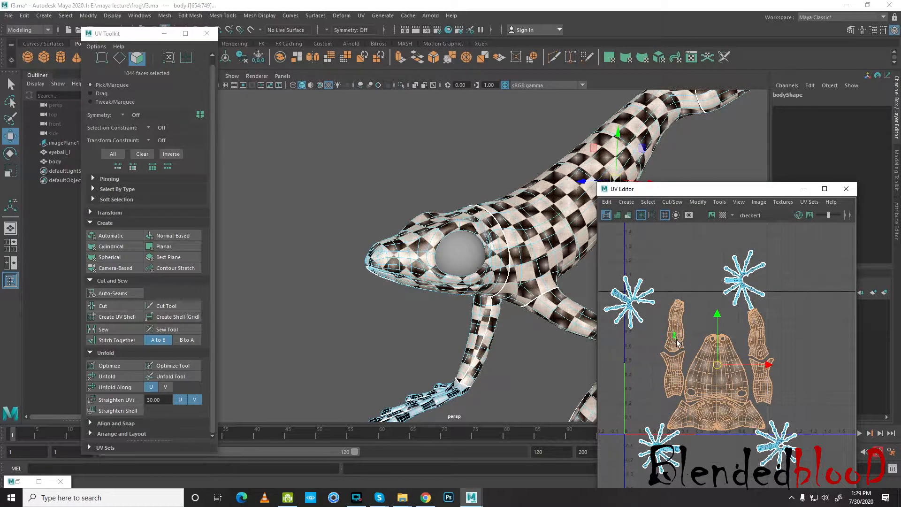
pyautogui.press('r')
pyautogui.moveTo(716, 364); pyautogui.dragTo(721, 382)
pyautogui.press('w')
# - Arrange three foot shells inside the tile: the two left ones stacked along the left edge, the upper-right one above the torso shell
pyautogui.click(648, 458)
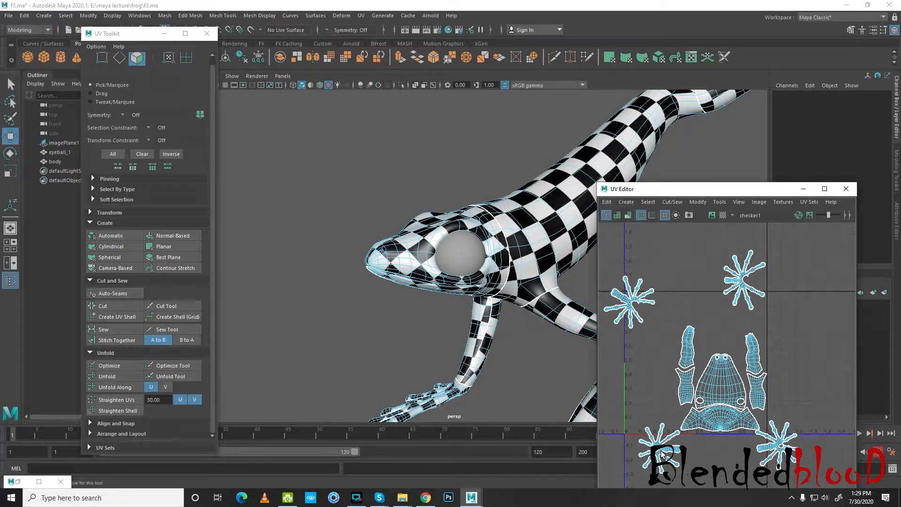
pyautogui.click(661, 454)
pyautogui.moveTo(660, 444); pyautogui.dragTo(650, 404)
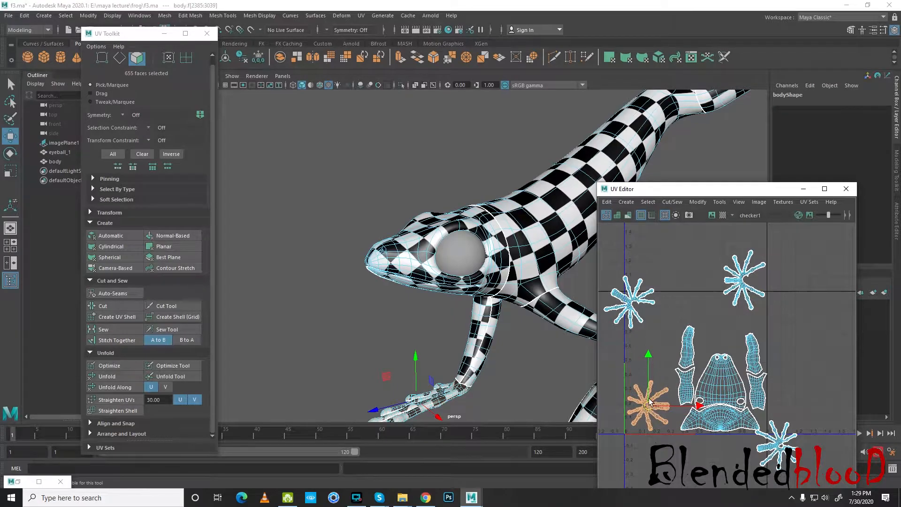
pyautogui.click(631, 305)
pyautogui.moveTo(629, 303); pyautogui.dragTo(652, 351)
pyautogui.click(740, 285)
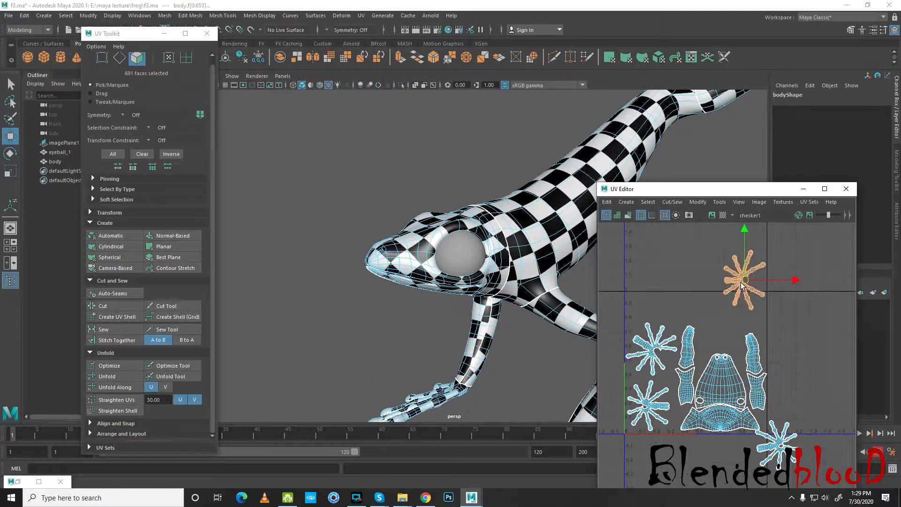
pyautogui.moveTo(736, 303); pyautogui.dragTo(720, 324)
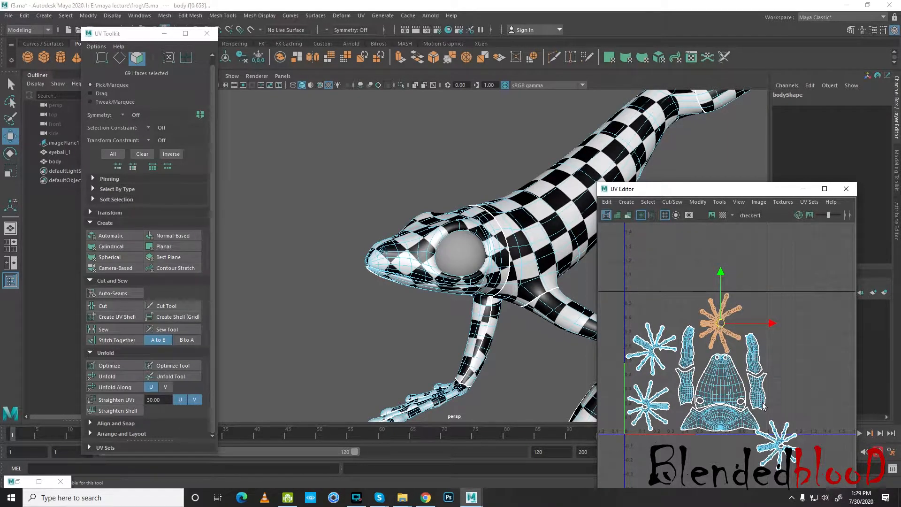
# - Move the foot shell lying below the tile to the layout's upper-left area and nudge the middle-left foot shell
pyautogui.click(778, 441)
pyautogui.moveTo(775, 442); pyautogui.dragTo(668, 322)
pyautogui.scroll(5, 678, 315)
pyautogui.scroll(-3, 676, 326)
pyautogui.keyDown('alt'); pyautogui.moveTo(708, 365); pyautogui.dragTo(740, 324, button='middle'); pyautogui.keyUp('alt')
pyautogui.doubleClick(666, 329)
pyautogui.moveTo(671, 291); pyautogui.dragTo(674, 298)
# - Nudge the lower-left foot shell slightly downward and rotate it a little counter-clockwise
pyautogui.keyDown('alt'); pyautogui.moveTo(671, 419); pyautogui.dragTo(669, 378, button='middle'); pyautogui.keyUp('alt')
pyautogui.doubleClick(662, 377)
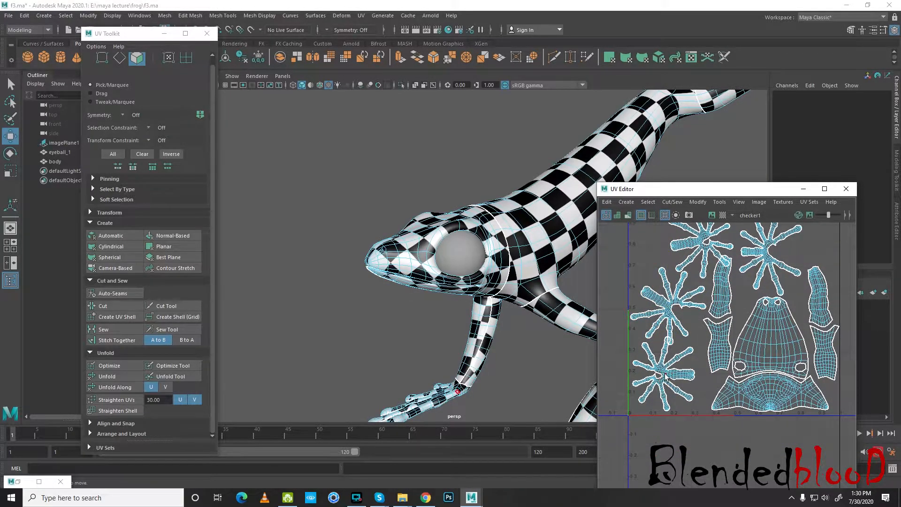
pyautogui.moveTo(665, 328); pyautogui.dragTo(666, 332)
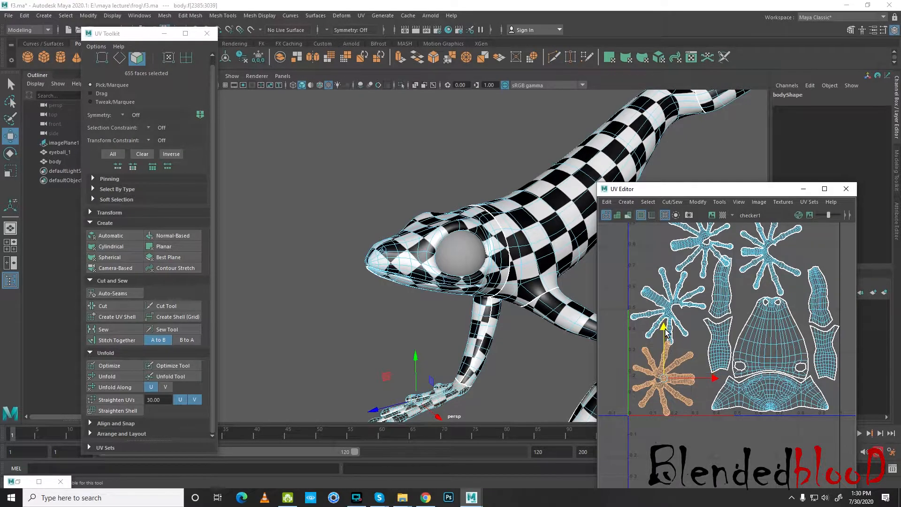
pyautogui.press('e')
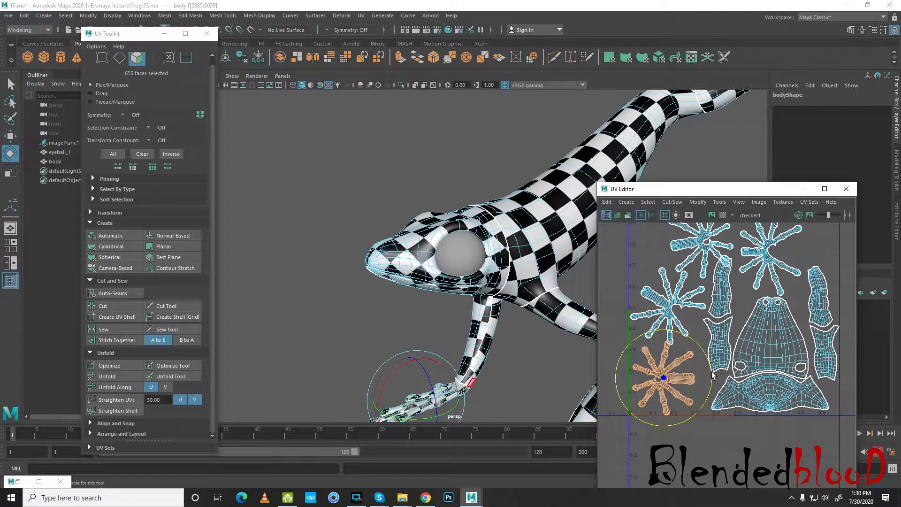
pyautogui.moveTo(711, 374); pyautogui.dragTo(711, 362)
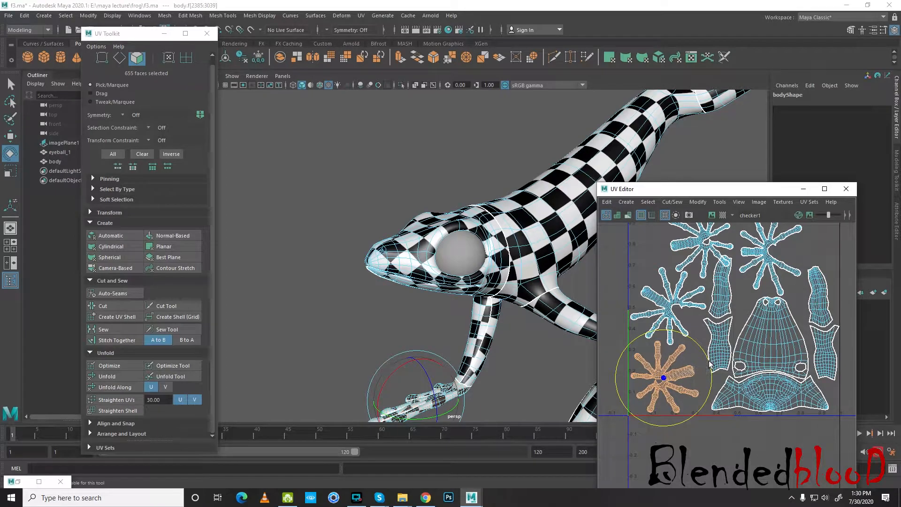
pyautogui.press('w')
pyautogui.keyDown('alt'); pyautogui.moveTo(771, 433); pyautogui.dragTo(761, 444, button='middle'); pyautogui.keyUp('alt')
pyautogui.keyDown('alt'); pyautogui.moveTo(711, 289); pyautogui.dragTo(709, 308, button='middle'); pyautogui.keyUp('alt')
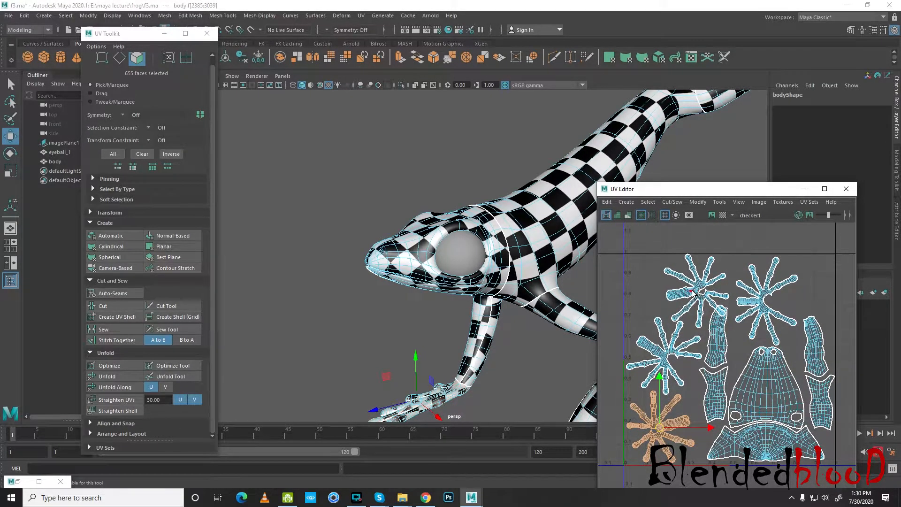
# - Move the upper-left foot shell to the tile's left edge, just below its upper border, and clear the selection
pyautogui.click(695, 294)
pyautogui.moveTo(745, 291); pyautogui.dragTo(714, 292)
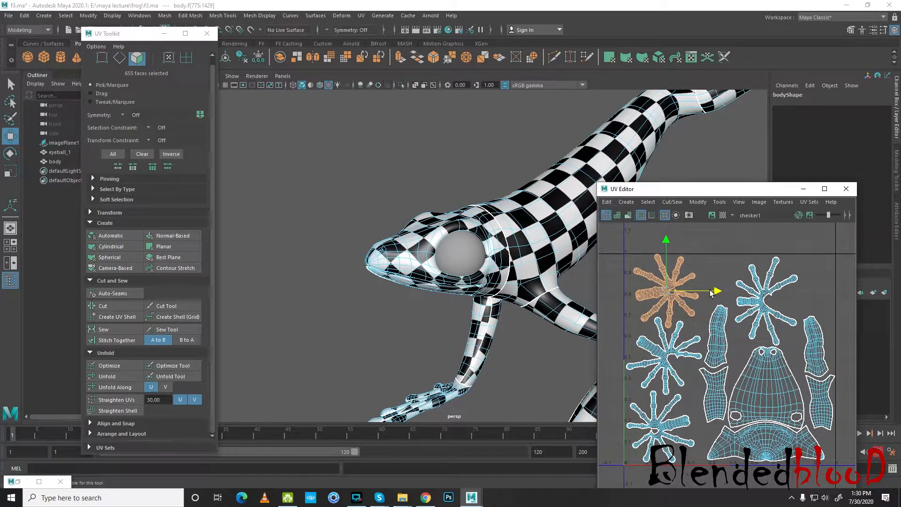
pyautogui.scroll(2, 662, 251)
pyautogui.moveTo(669, 255); pyautogui.dragTo(669, 257)
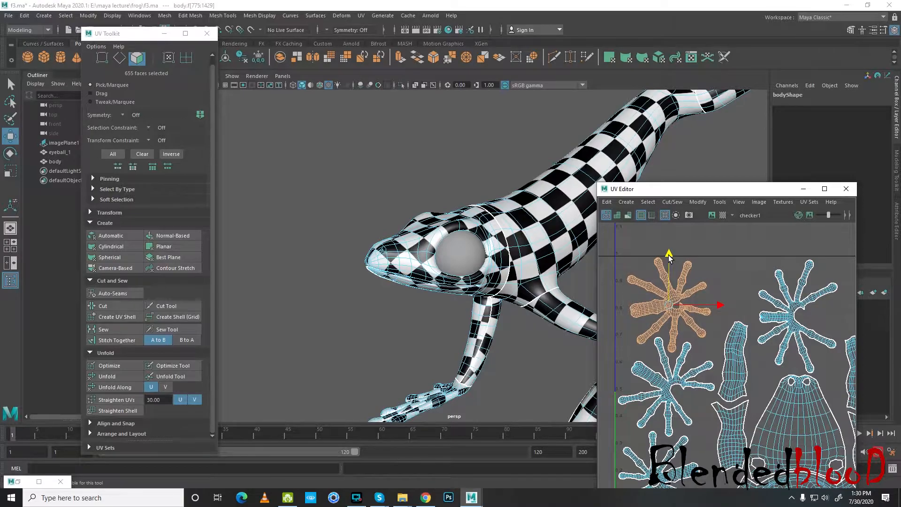
pyautogui.scroll(-3, 669, 257)
pyautogui.keyDown('alt'); pyautogui.moveTo(735, 330); pyautogui.dragTo(735, 341, button='middle'); pyautogui.keyUp('alt')
pyautogui.click(782, 297)
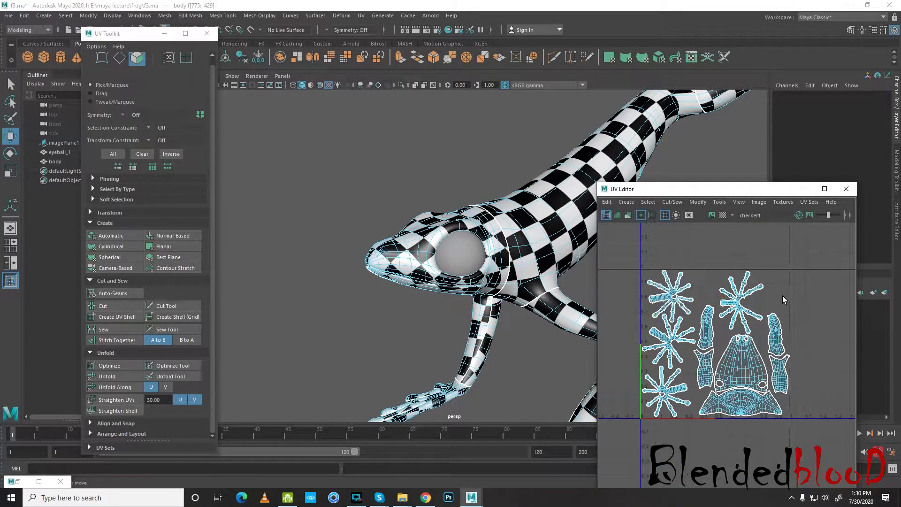
# - Return the frog to object mode and select the whole body after checking the checker pattern on it
pyautogui.moveTo(741, 185); pyautogui.dragTo(774, 268)
pyautogui.click(881, 278)
pyautogui.scroll(-4, 651, 256)
pyautogui.moveTo(543, 225); pyautogui.dragTo(585, 208, button='right')
pyautogui.click(631, 239)
pyautogui.scroll(-5, 631, 241)
pyautogui.keyDown('alt'); pyautogui.moveTo(521, 296); pyautogui.dragTo(541, 301); pyautogui.keyUp('alt')
pyautogui.scroll(5, 498, 268)
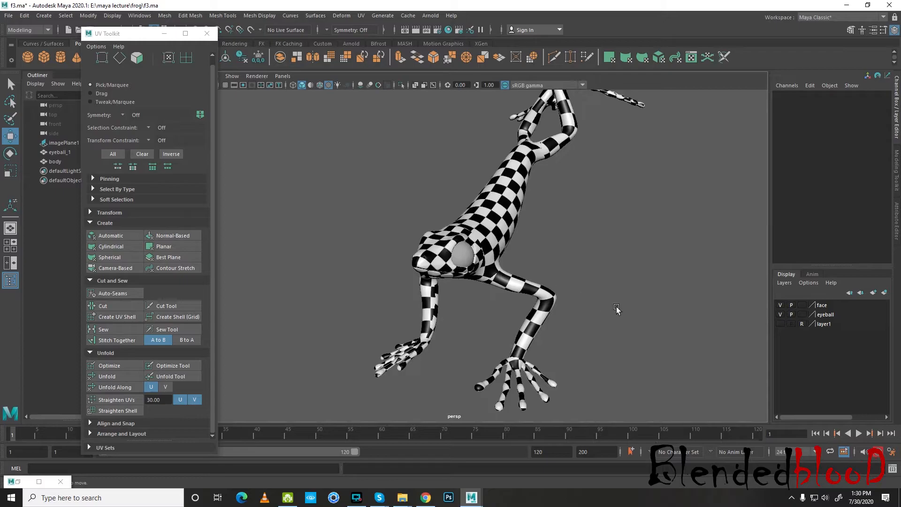
pyautogui.keyDown('alt'); pyautogui.moveTo(614, 307); pyautogui.dragTo(570, 281); pyautogui.keyUp('alt')
pyautogui.click(561, 252)
# - Review the body's layout in the UV Editor, and close both the editor and the UV Toolkit
pyautogui.click(361, 16)
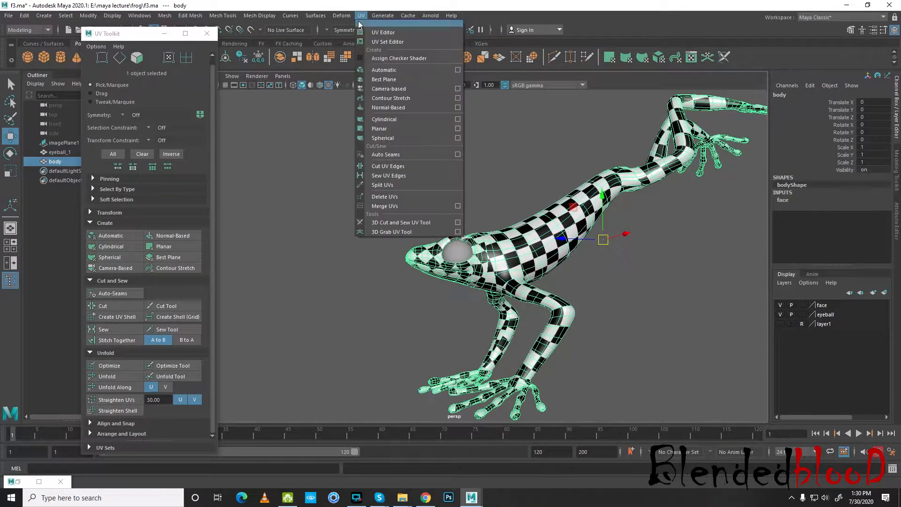
pyautogui.click(380, 31)
pyautogui.moveTo(790, 276); pyautogui.dragTo(681, 111)
pyautogui.click(770, 112)
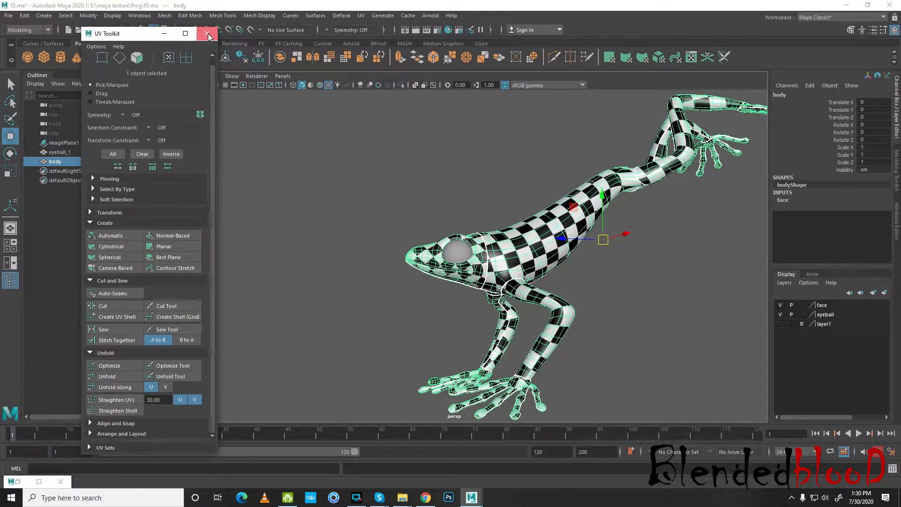
pyautogui.click(207, 33)
# - Delete the body's construction history and save the scene over f2.ma
pyautogui.click(24, 16)
pyautogui.moveTo(93, 121)
pyautogui.click(180, 136)
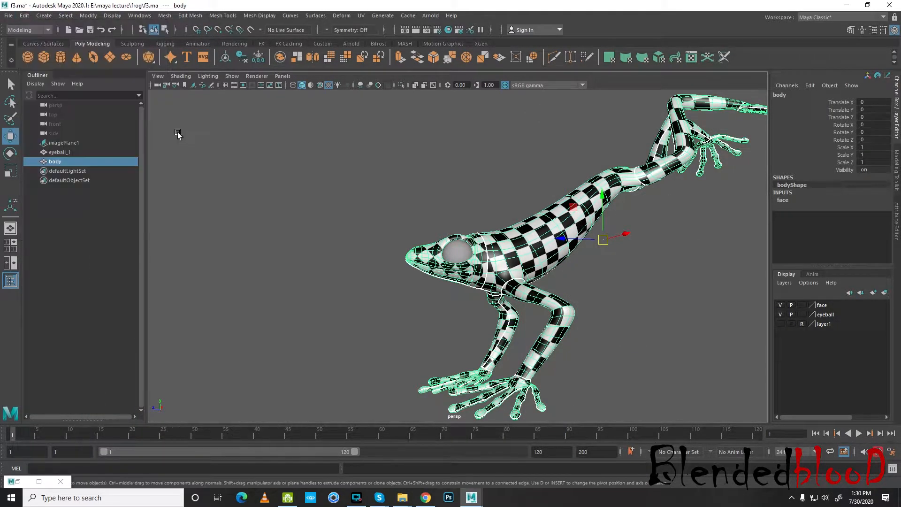
pyautogui.click(8, 15)
pyautogui.click(28, 55)
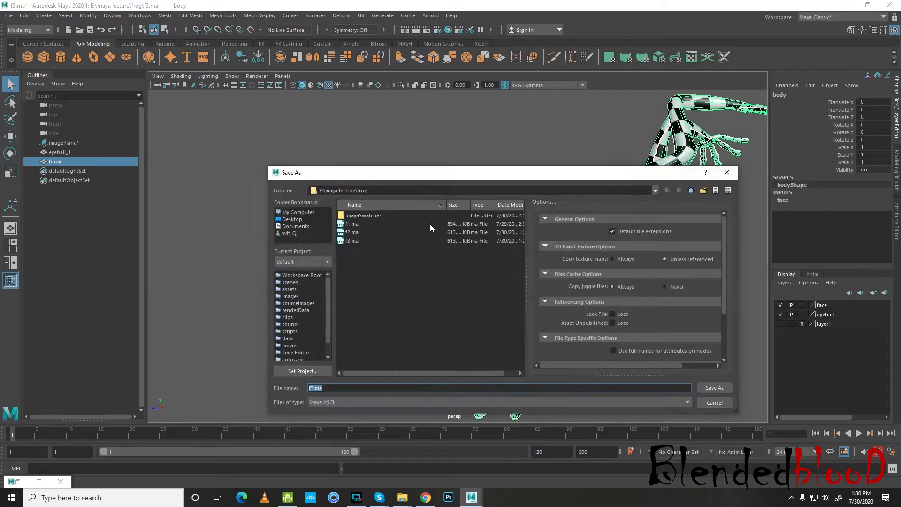
pyautogui.doubleClick(353, 233)
pyautogui.click(479, 307)
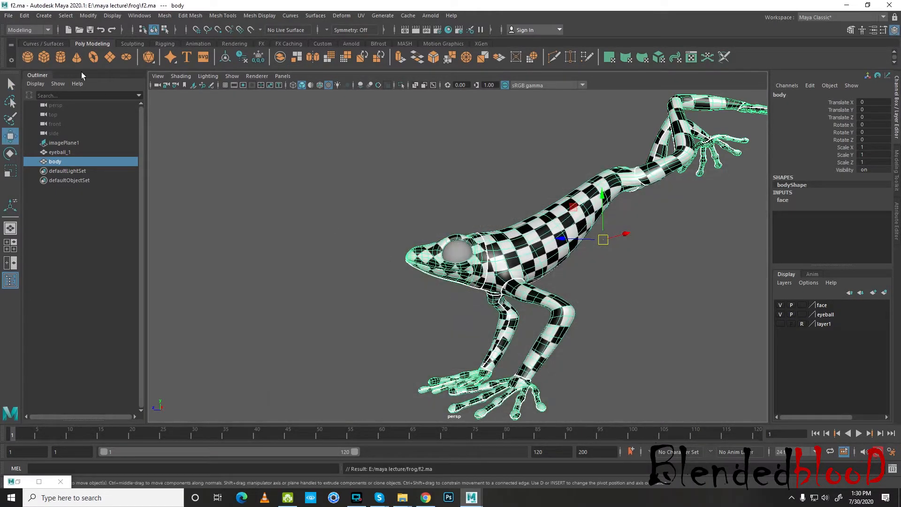
# - Save the scene as f3.ma, replacing the existing file
pyautogui.click(8, 15)
pyautogui.click(28, 55)
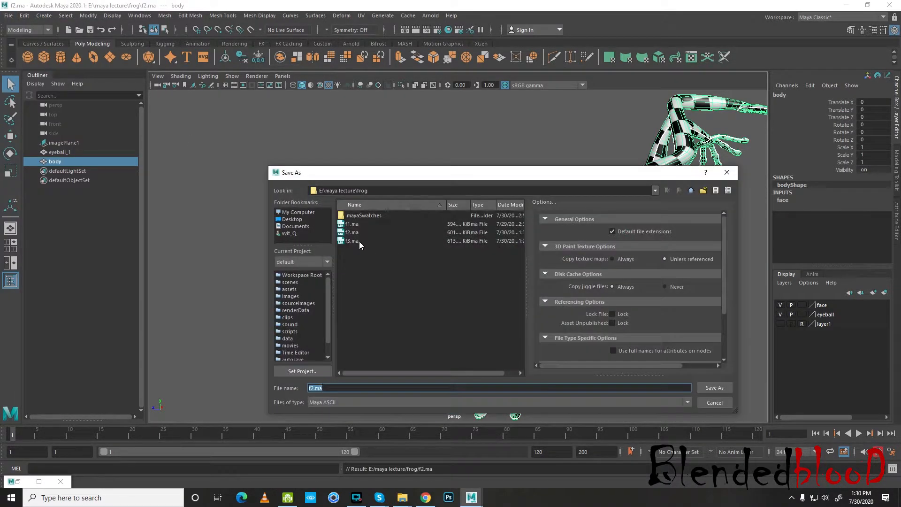
pyautogui.doubleClick(357, 241)
pyautogui.click(480, 306)
# - Launch Photoshop and open the frog reference image a-long-frog-3840x2160-green-10125 from the frog folder
pyautogui.click(449, 498)
pyautogui.moveTo(403, 498)
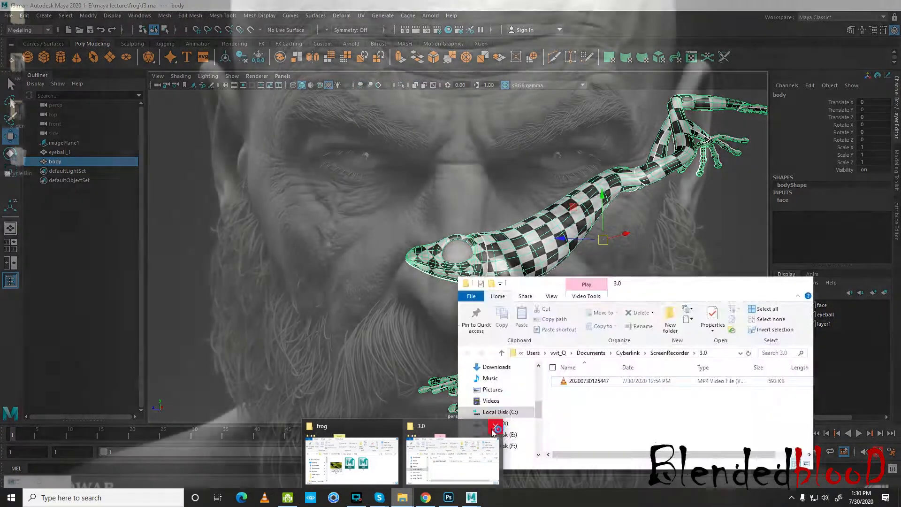
pyautogui.click(351, 460)
pyautogui.click(592, 380)
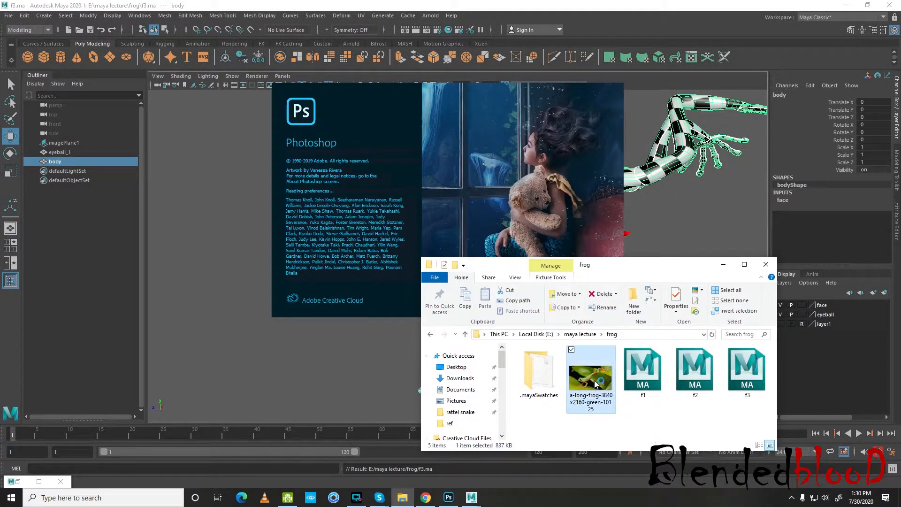
pyautogui.doubleClick(594, 384)
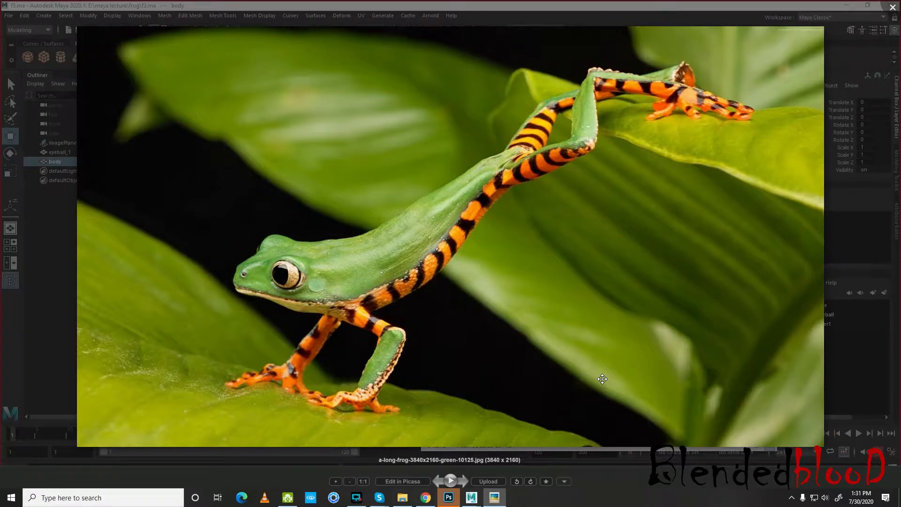
# - Switch back to Maya and open the eyeball's UV layout in the UV Editor
pyautogui.click(449, 499)
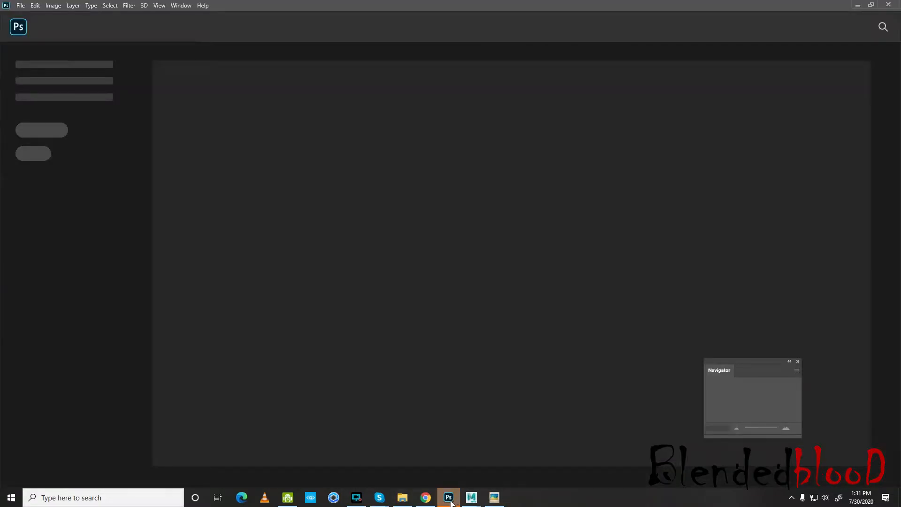
pyautogui.click(403, 498)
pyautogui.moveTo(472, 499)
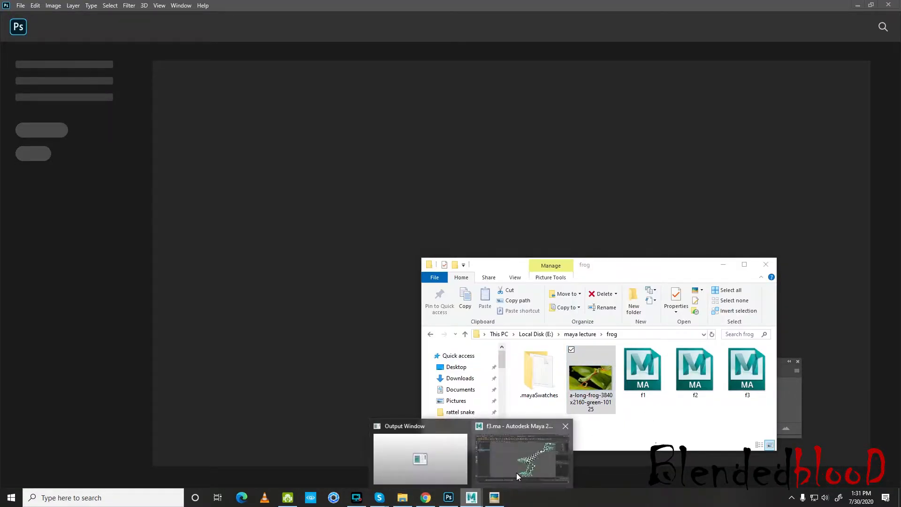
pyautogui.click(535, 463)
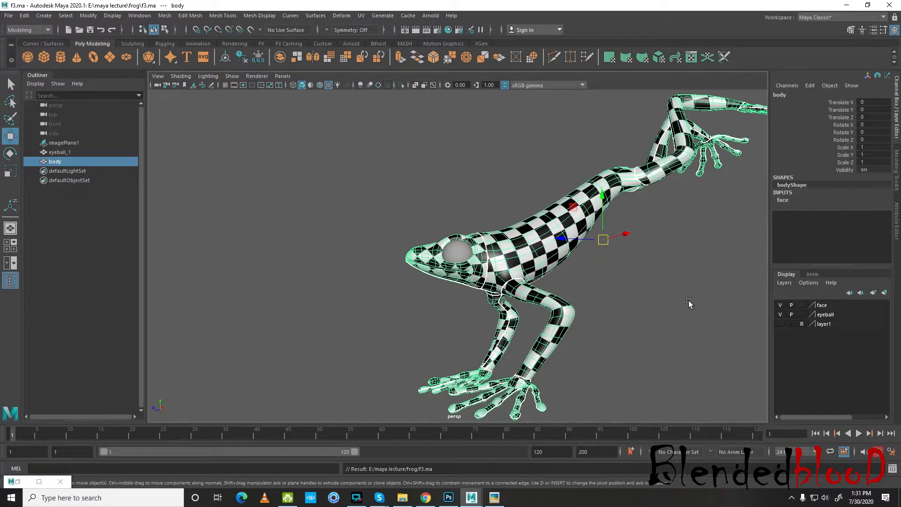
pyautogui.click(462, 253)
pyautogui.keyDown('alt'); pyautogui.moveTo(463, 254); pyautogui.dragTo(475, 227); pyautogui.keyUp('alt')
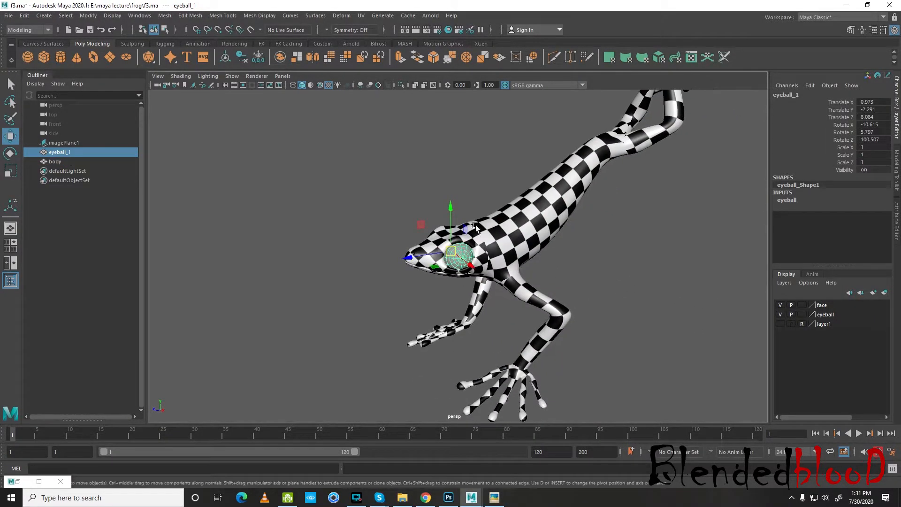
pyautogui.click(361, 16)
pyautogui.click(378, 32)
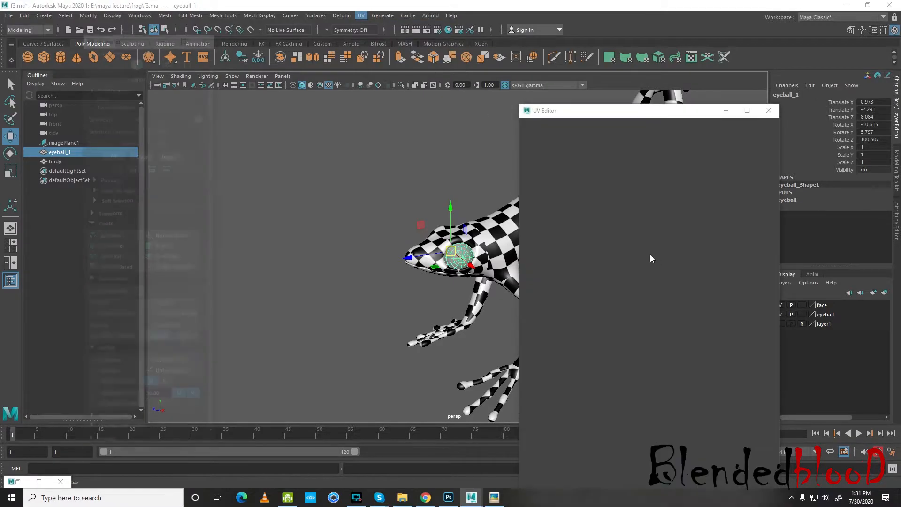
pyautogui.scroll(-7, 647, 255)
pyautogui.click(659, 111)
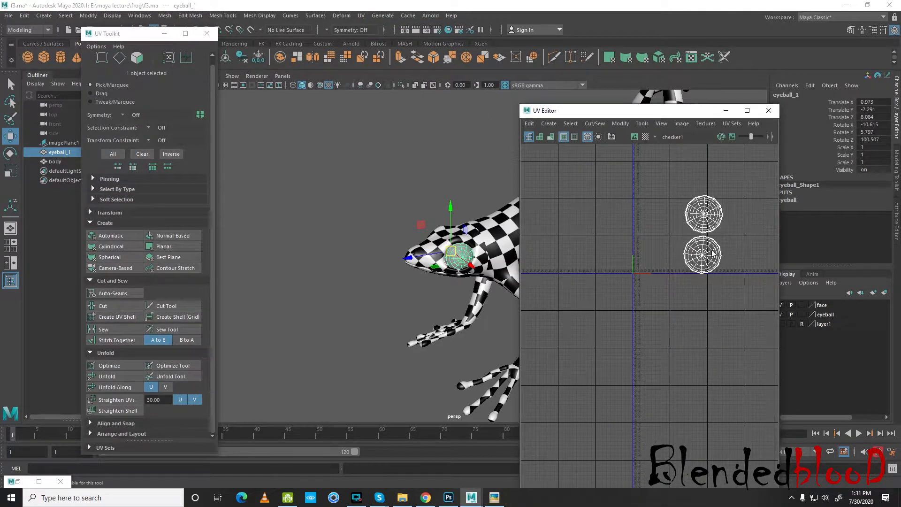
# - Scale the eyeball's two UV shells down together and move them into the 0–1 tile
pyautogui.keyDown('alt'); pyautogui.moveTo(708, 236); pyautogui.dragTo(692, 290, button='middle'); pyautogui.keyUp('alt')
pyautogui.moveTo(693, 293); pyautogui.dragTo(693, 324, button='right')
pyautogui.moveTo(597, 195); pyautogui.dragTo(742, 392)
pyautogui.press('f')
pyautogui.press('r')
pyautogui.moveTo(655, 266); pyautogui.dragTo(634, 240)
pyautogui.hotkey('ctrl', 'z')
pyautogui.scroll(-6, 652, 280)
pyautogui.press('w')
pyautogui.moveTo(651, 280); pyautogui.dragTo(606, 295)
pyautogui.scroll(6, 612, 301)
pyautogui.keyDown('alt'); pyautogui.moveTo(612, 303); pyautogui.dragTo(711, 324, button='middle'); pyautogui.keyUp('alt')
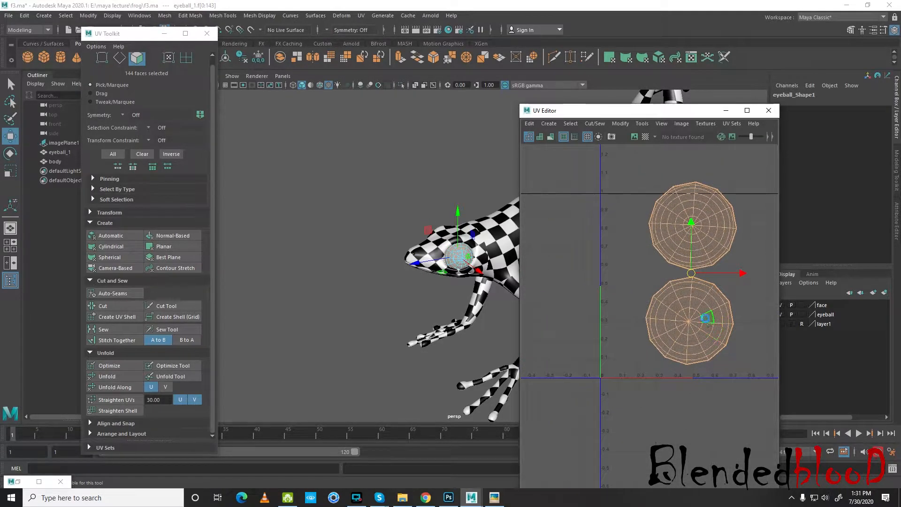
# - Place the lower eyeball shell in the tile's lower-left area and the upper one in its upper-right area
pyautogui.doubleClick(712, 324)
pyautogui.moveTo(687, 322); pyautogui.dragTo(655, 330)
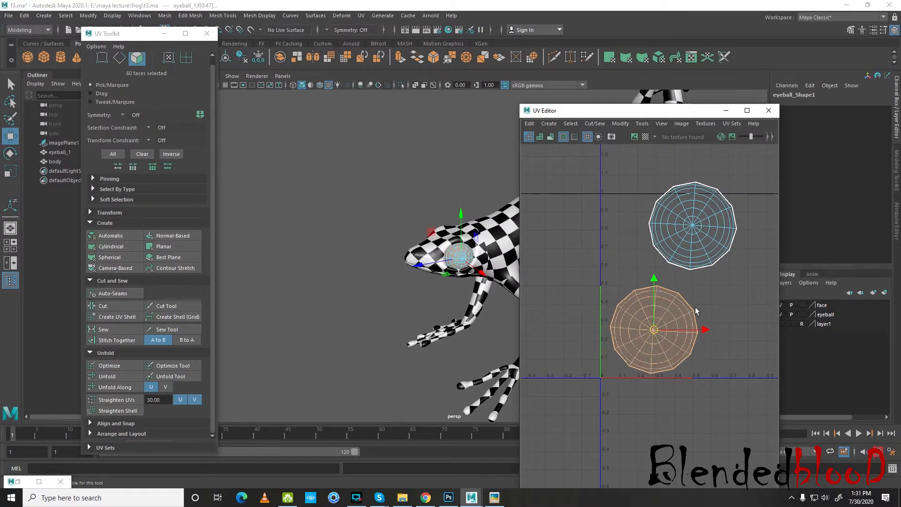
pyautogui.keyDown('alt'); pyautogui.moveTo(688, 314); pyautogui.dragTo(657, 341, button='middle'); pyautogui.keyUp('alt')
pyautogui.doubleClick(665, 270)
pyautogui.moveTo(665, 255); pyautogui.dragTo(687, 282)
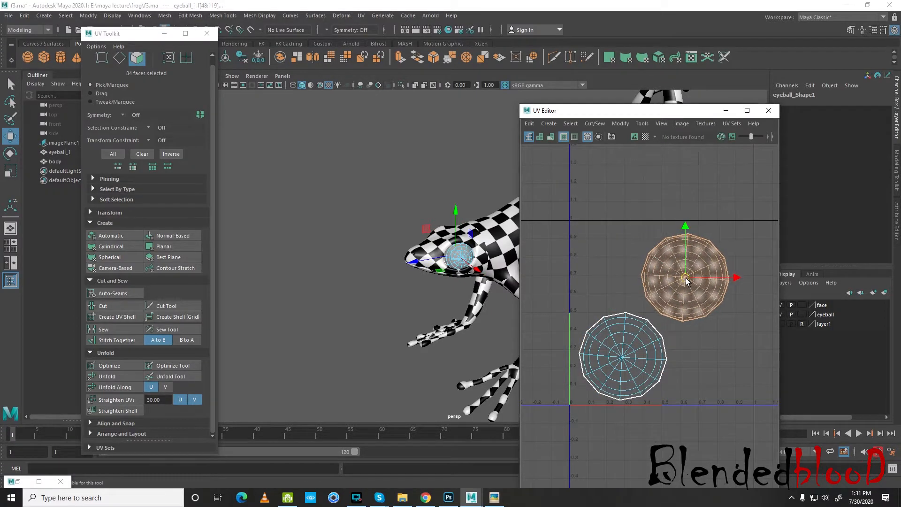
pyautogui.scroll(-2, 682, 324)
# - Nudge the lower-left eyeball shell slightly upward, and scale both eyeball shells up slightly together
pyautogui.click(660, 335)
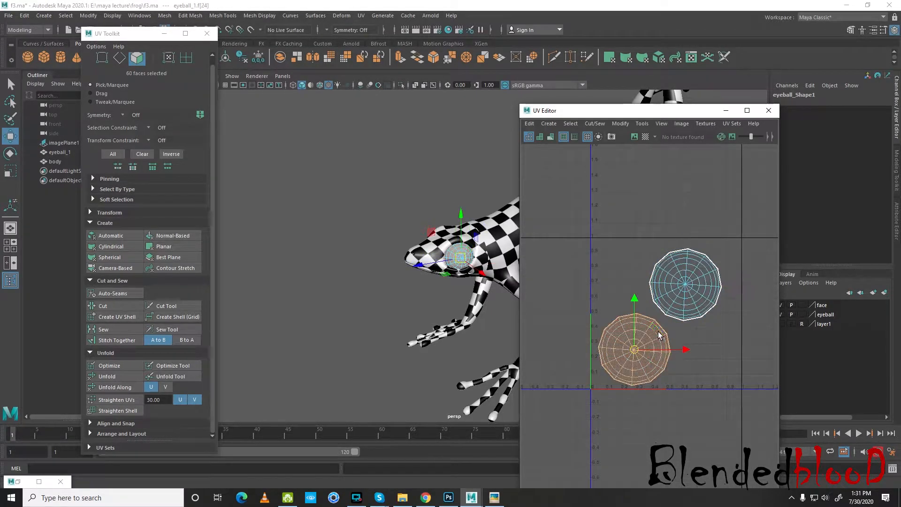
pyautogui.moveTo(637, 344); pyautogui.dragTo(638, 339)
pyautogui.moveTo(731, 243); pyautogui.dragTo(602, 397)
pyautogui.press('r')
pyautogui.moveTo(662, 313)
pyautogui.mouseDown()
pyautogui.moveTo(668, 322)
pyautogui.moveTo(665, 313)
pyautogui.mouseUp()
pyautogui.press('w')
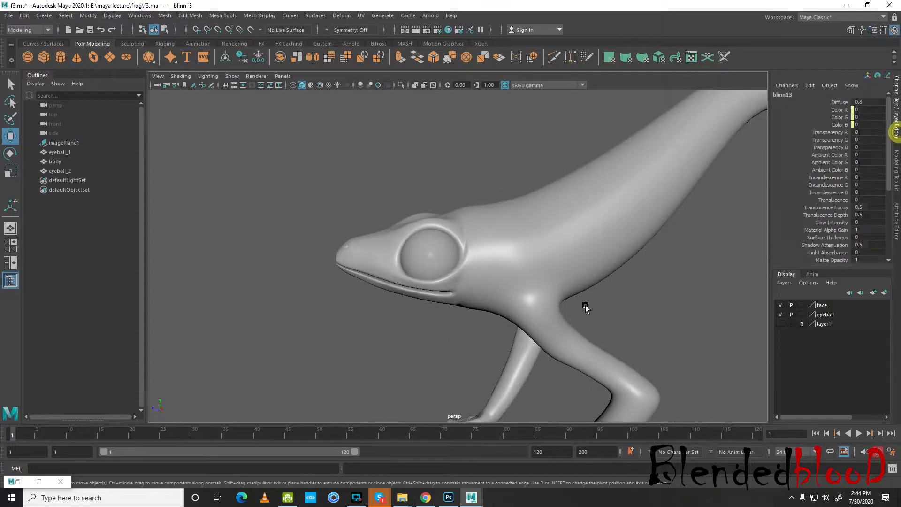
# - Switch to Photoshop and examine the layers of eye uv colour.psd by toggling the visibility of the eye texture, Group 1 and Layer 1
pyautogui.keyDown('alt'); pyautogui.moveTo(581, 306); pyautogui.dragTo(630, 289); pyautogui.keyUp('alt')
pyautogui.click(449, 497)
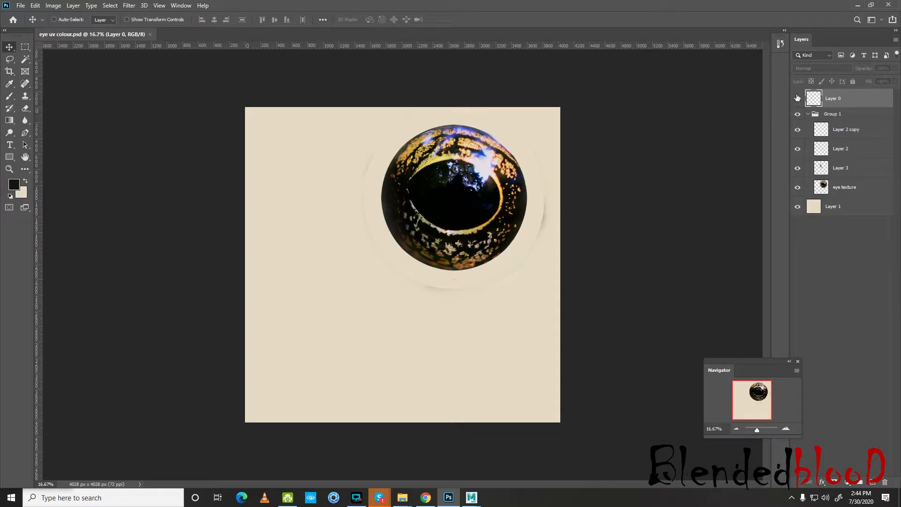
pyautogui.click(798, 187)
pyautogui.click(798, 187)
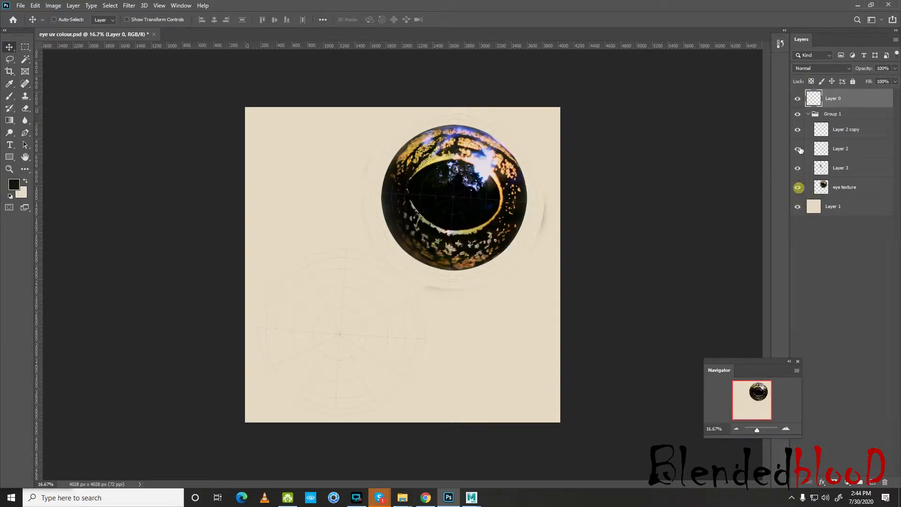
pyautogui.click(808, 115)
pyautogui.click(798, 114)
pyautogui.click(798, 130)
pyautogui.click(798, 114)
pyautogui.click(797, 130)
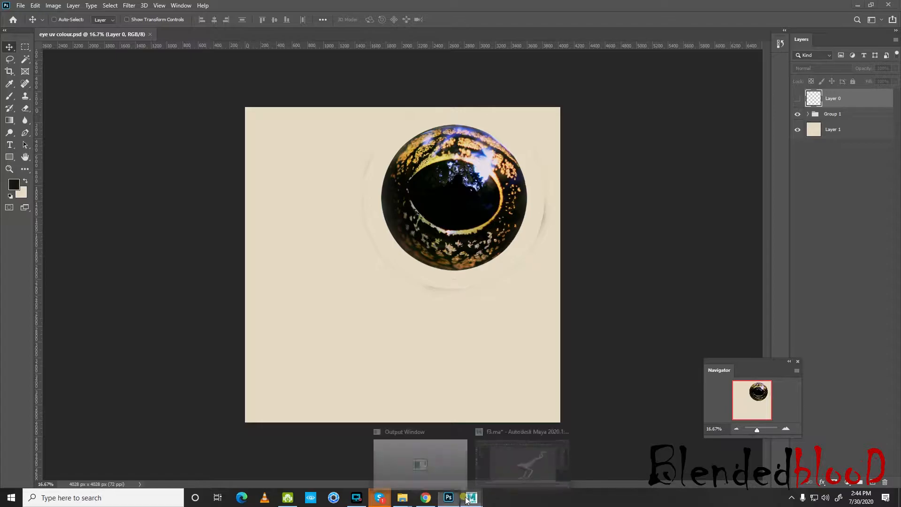
# - Switch back to Maya and display the model with textures to examine the painted eyeball from several angles
pyautogui.moveTo(471, 497)
pyautogui.click(505, 466)
pyautogui.press('6')
pyautogui.scroll(5, 595, 308)
pyautogui.keyDown('alt'); pyautogui.moveTo(459, 287); pyautogui.dragTo(574, 302); pyautogui.keyUp('alt')
pyautogui.scroll(-5, 648, 295)
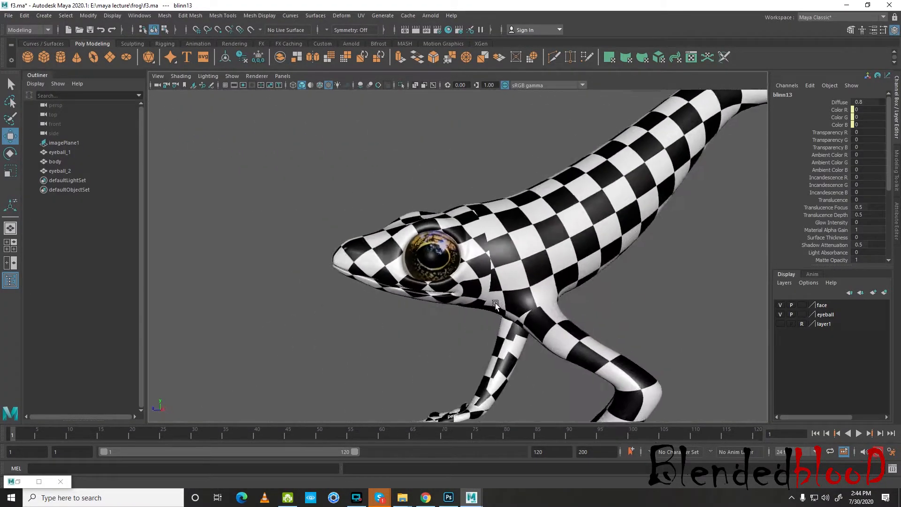
# - Select the frog's body and open its UV layout in the UV Editor
pyautogui.click(526, 292)
pyautogui.scroll(-3, 546, 291)
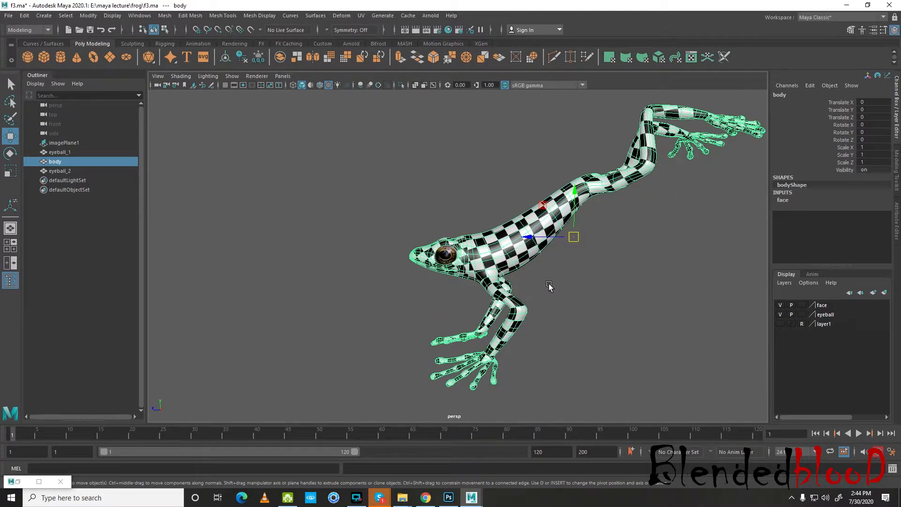
pyautogui.click(361, 15)
pyautogui.click(375, 29)
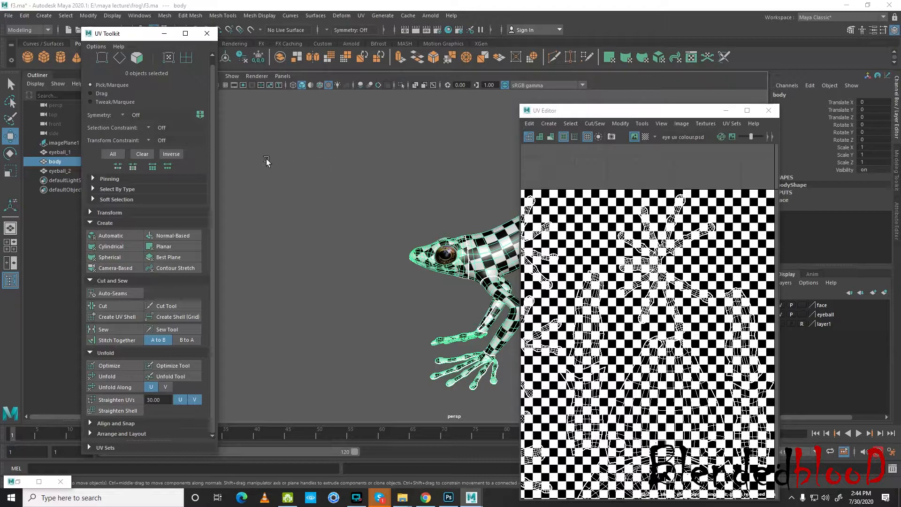
# - Select all of the body's UV shells in the UV Editor
pyautogui.scroll(-7, 681, 299)
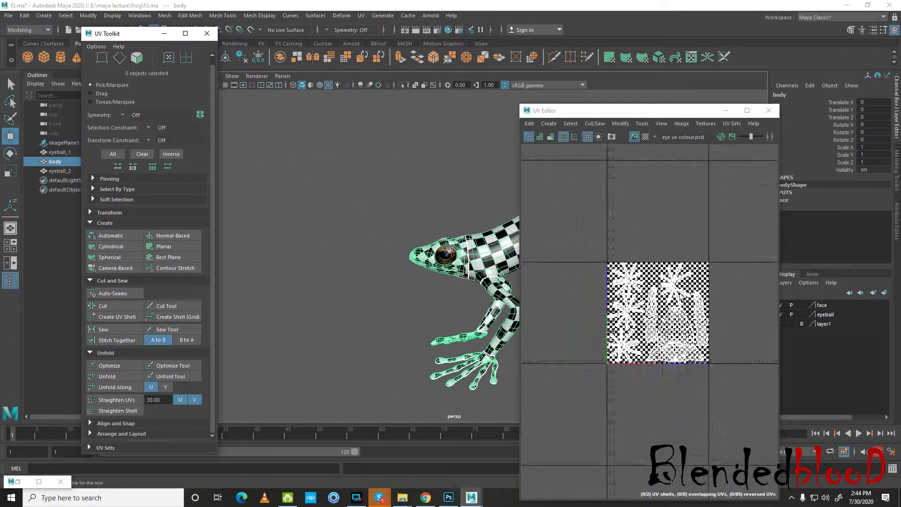
pyautogui.moveTo(666, 292); pyautogui.dragTo(667, 318, button='right')
pyautogui.moveTo(557, 225); pyautogui.dragTo(765, 397)
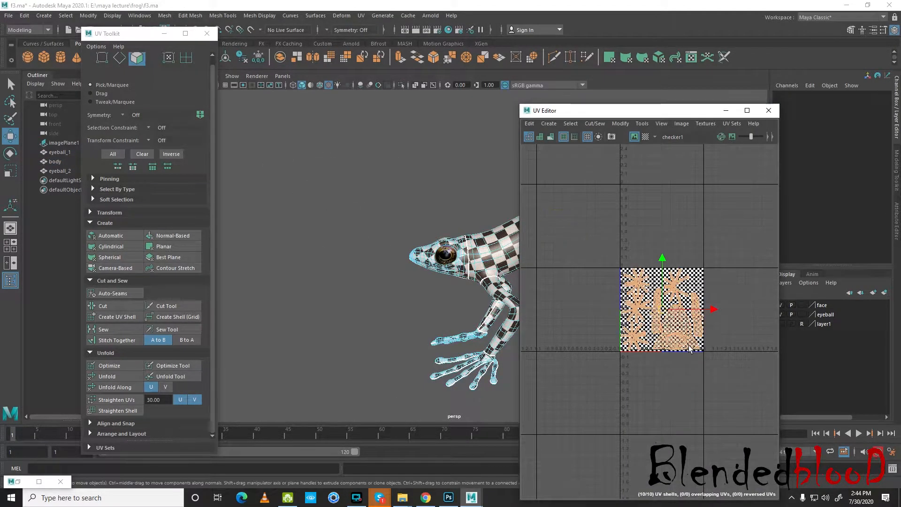
pyautogui.keyDown('alt'); pyautogui.moveTo(476, 255); pyautogui.dragTo(370, 252, button='middle'); pyautogui.keyUp('alt')
pyautogui.scroll(1, 369, 252)
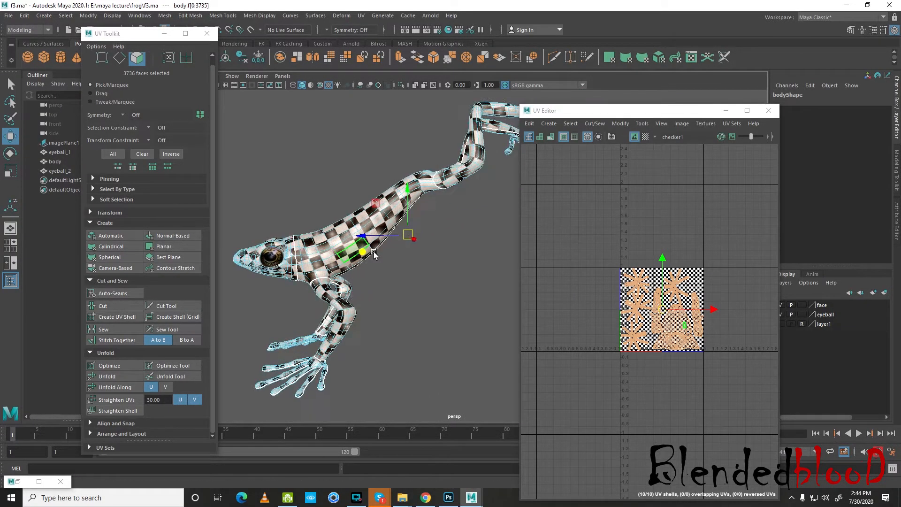
# - Open the Hypershade and show the attributes of the eye material blinn13, moving the UV Editor out of the way
pyautogui.click(140, 16)
pyautogui.moveTo(159, 61)
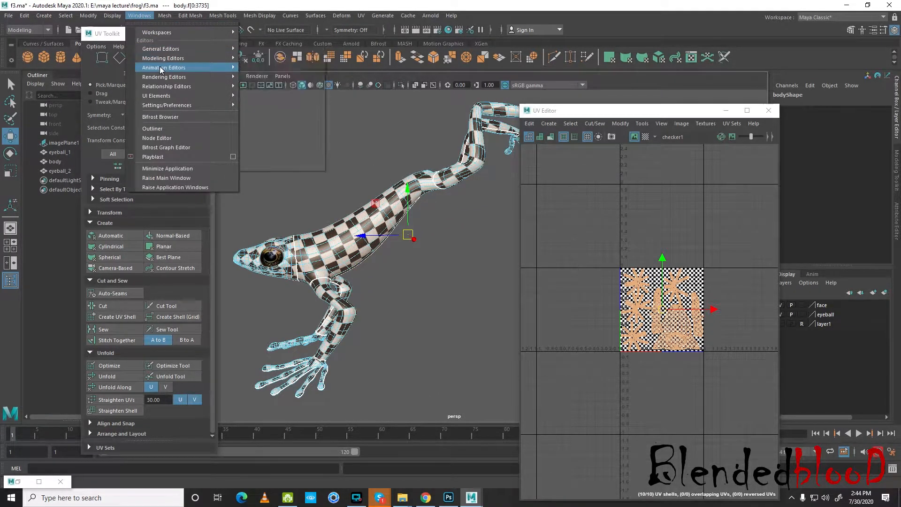
pyautogui.click(283, 98)
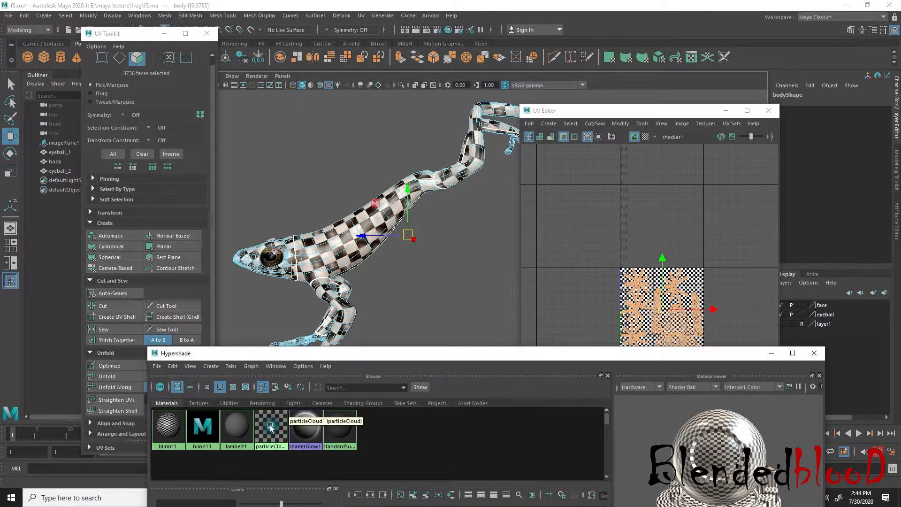
pyautogui.doubleClick(197, 430)
pyautogui.moveTo(624, 105); pyautogui.dragTo(634, 338)
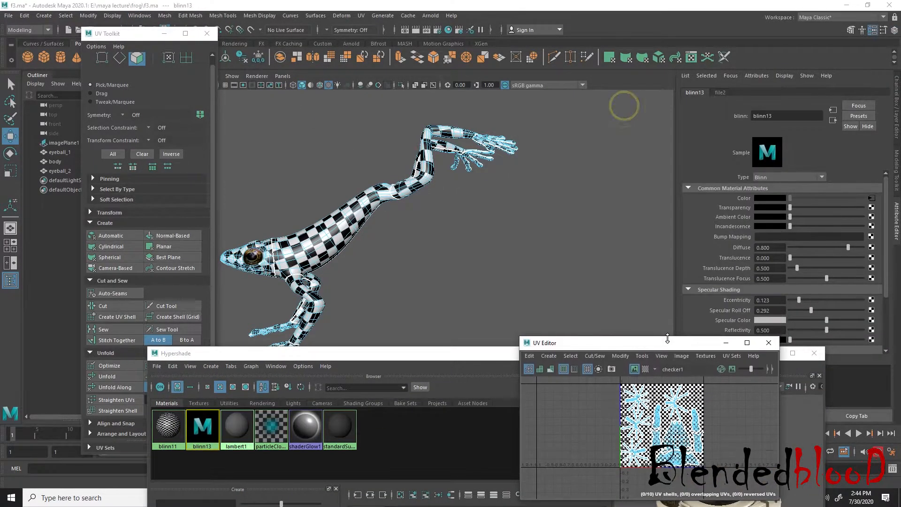
pyautogui.click(206, 425)
pyautogui.press('Delete')
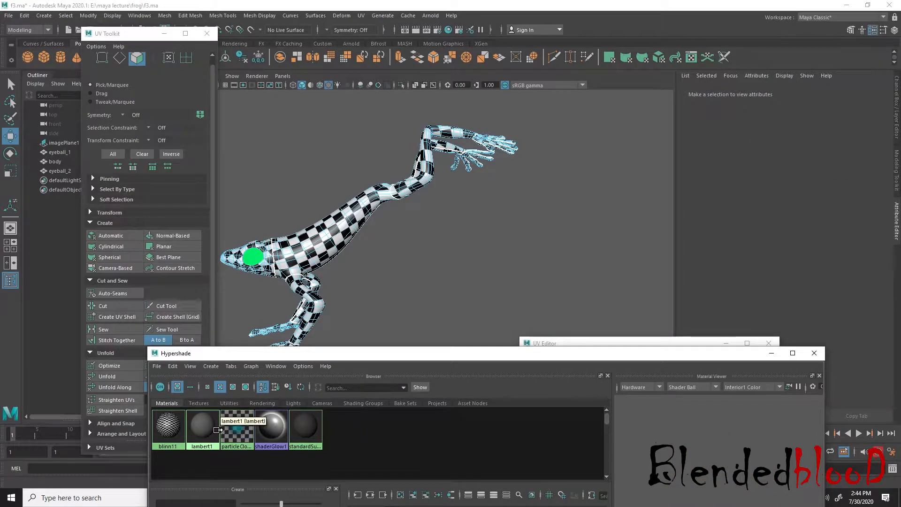
pyautogui.hotkey('ctrl', 'z')
# - Rename the eye material as blinn13eyes
pyautogui.click(778, 115)
pyautogui.write('eyes')
pyautogui.press('Return')
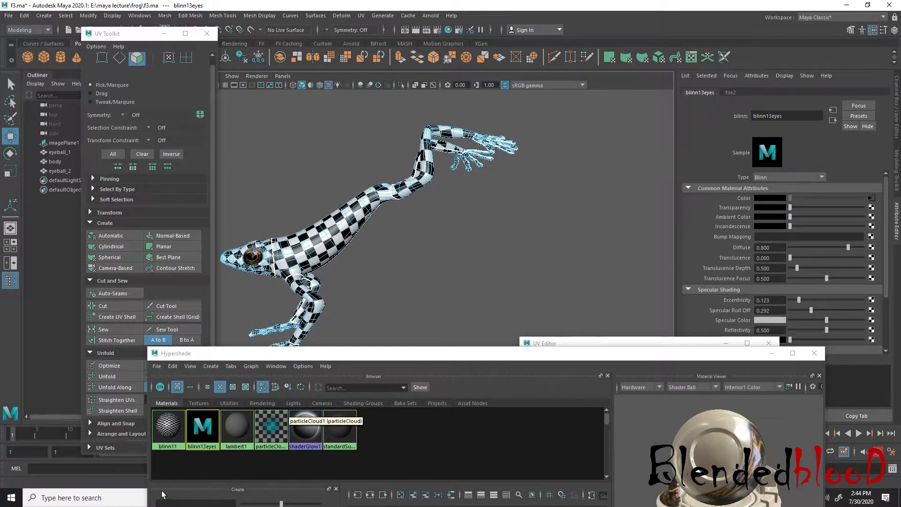
# - Delete the checker material blinn11 and return the body to object selection mode
pyautogui.click(167, 425)
pyautogui.press('Delete')
pyautogui.click(338, 228)
pyautogui.moveTo(382, 199); pyautogui.dragTo(456, 133, button='right')
pyautogui.click(493, 213)
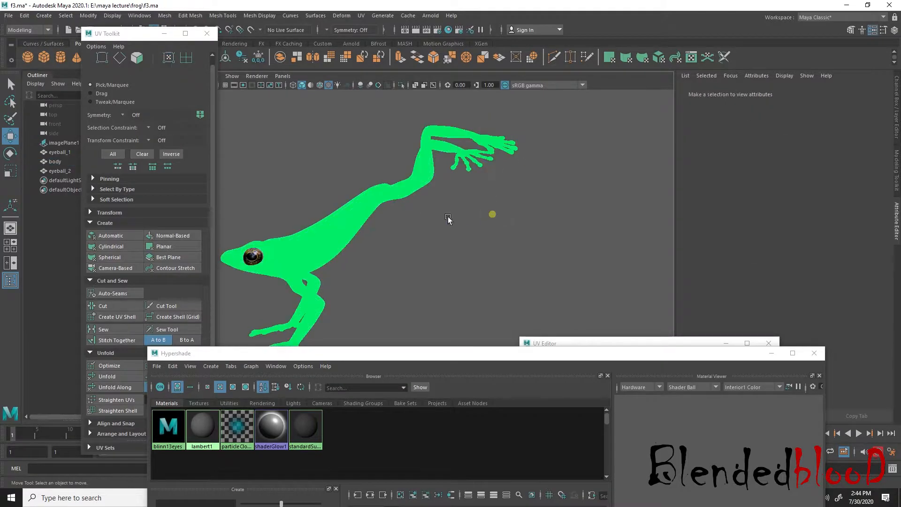
# - Assign a new Blinn material to the frog's body and name the material body
pyautogui.click(367, 207)
pyautogui.moveTo(367, 207); pyautogui.dragTo(393, 448, button='right')
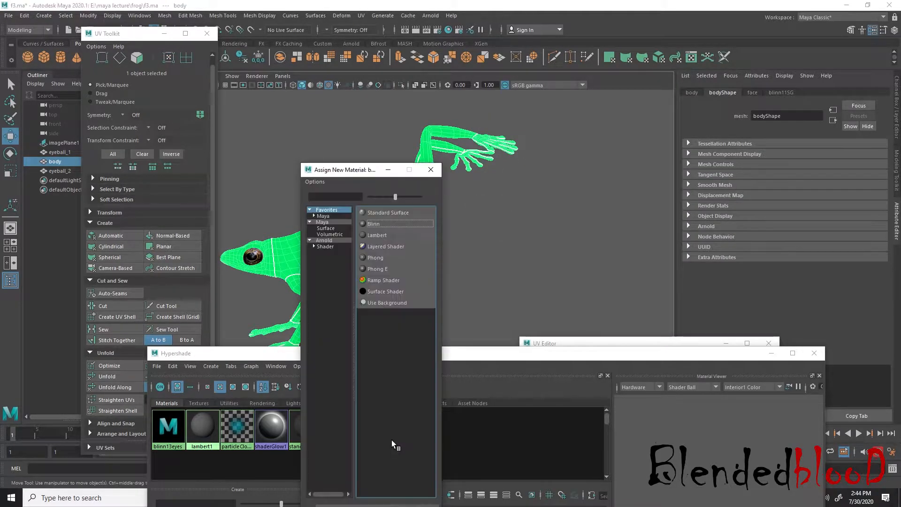
pyautogui.click(375, 224)
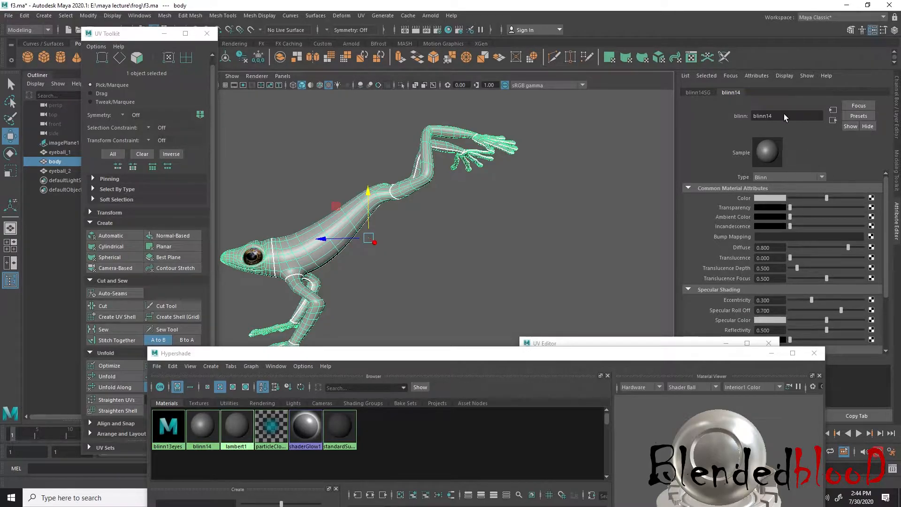
pyautogui.moveTo(717, 118); pyautogui.dragTo(700, 120)
pyautogui.press('Right')
pyautogui.write('body')
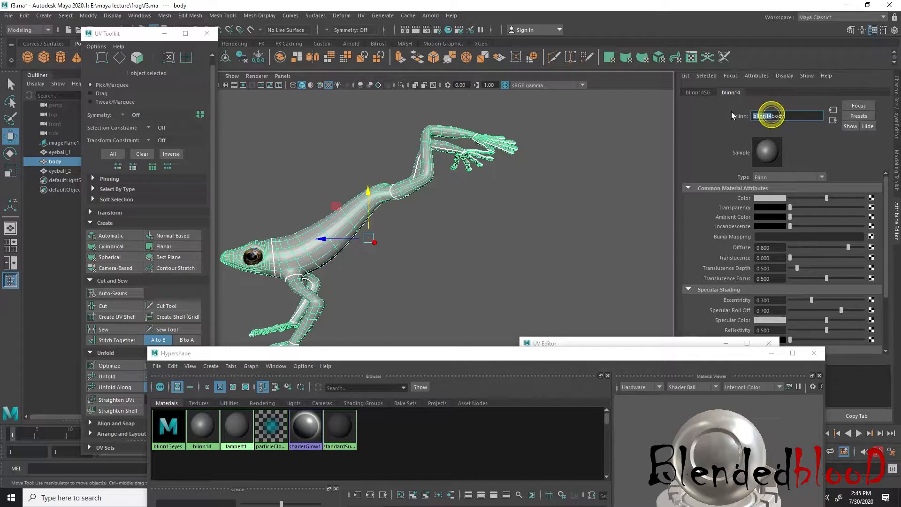
pyautogui.press('BackSpace')
pyautogui.click(466, 268)
# - Bring the UV Editor back into view and select every UV shell of the body by shell
pyautogui.moveTo(569, 342); pyautogui.dragTo(600, 201)
pyautogui.moveTo(356, 175); pyautogui.dragTo(397, 206)
pyautogui.scroll(-2, 710, 299)
pyautogui.scroll(2, 711, 300)
pyautogui.moveTo(711, 300); pyautogui.dragTo(711, 330, button='right')
pyautogui.moveTo(759, 340); pyautogui.dragTo(629, 223)
# - Save a 4028 px Maya IFF UV snapshot named body uv in the frog folder, and close the UV Editor and Hypershade
pyautogui.click(712, 214)
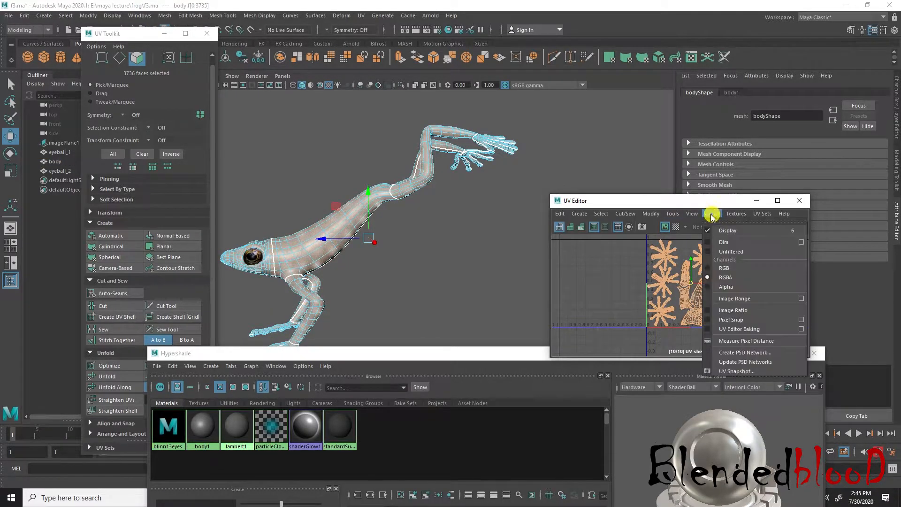
pyautogui.click(738, 371)
pyautogui.click(752, 213)
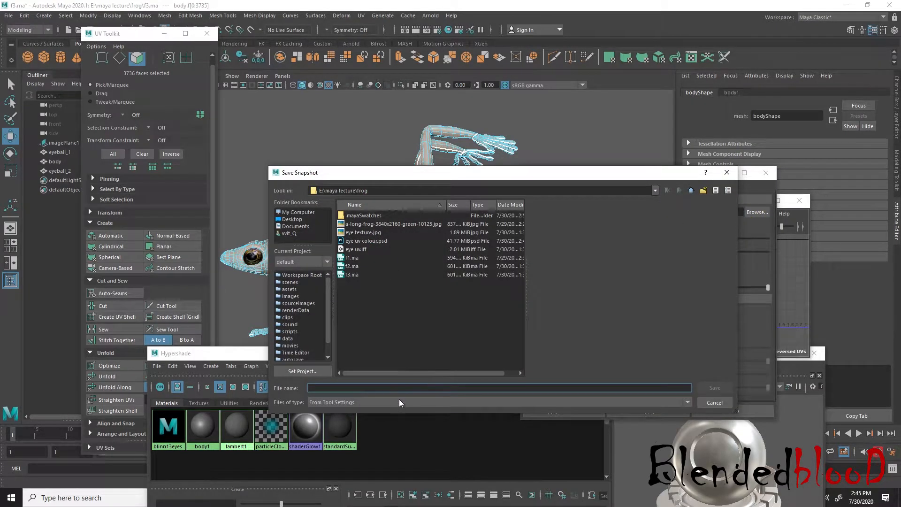
pyautogui.write('boo')
pyautogui.click(713, 389)
pyautogui.click(643, 409)
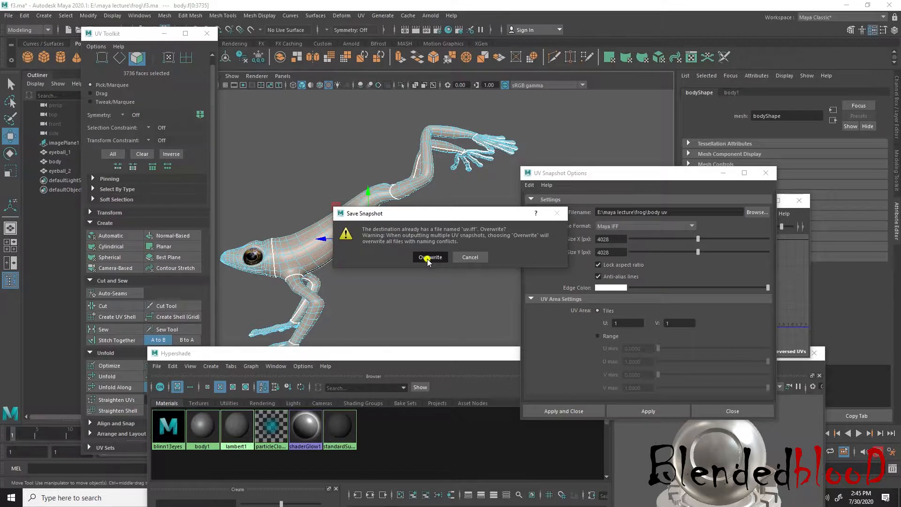
pyautogui.click(428, 258)
pyautogui.click(731, 411)
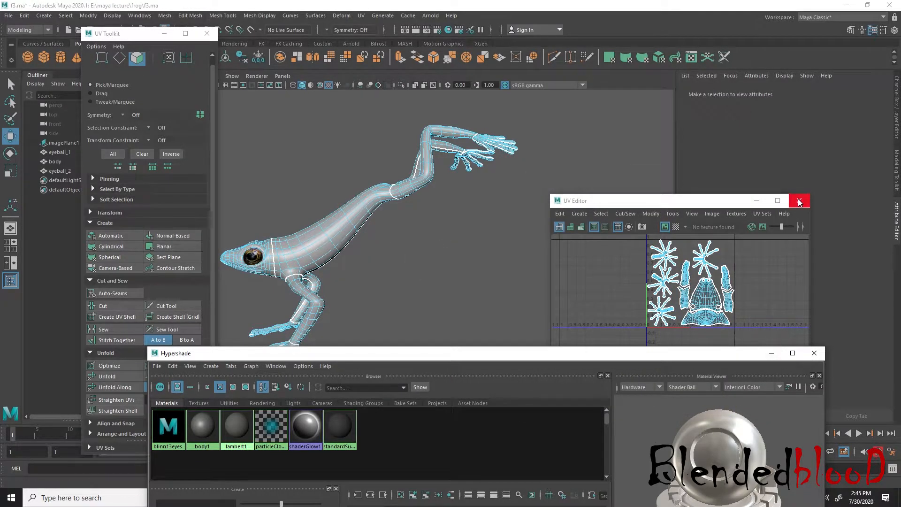
pyautogui.click(799, 201)
pyautogui.click(815, 353)
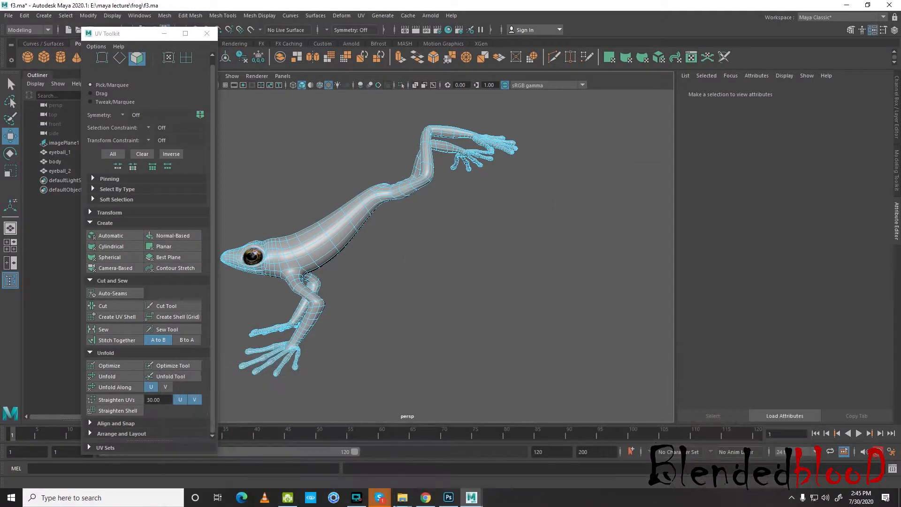
# - Switch to File Explorer and open the frog folder inside maya lecture on drive E
pyautogui.press('super')
pyautogui.moveTo(406, 499)
pyautogui.click(446, 459)
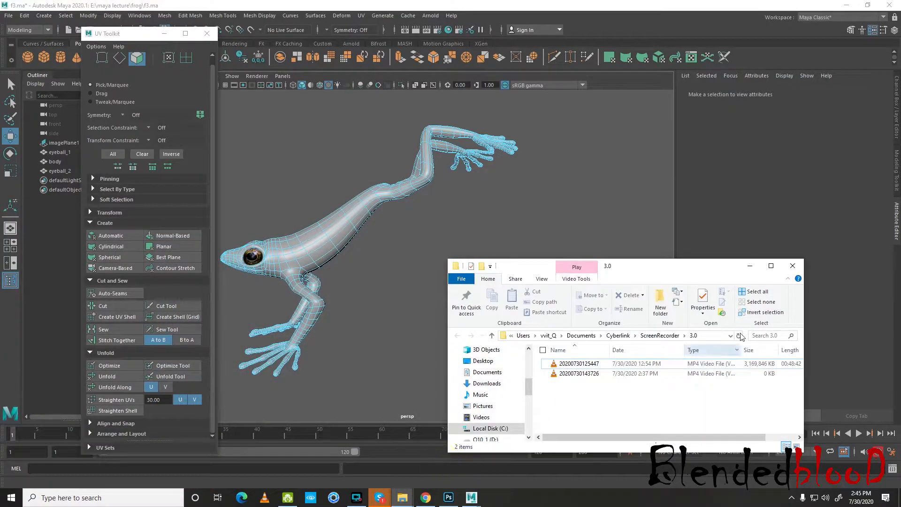
pyautogui.click(792, 266)
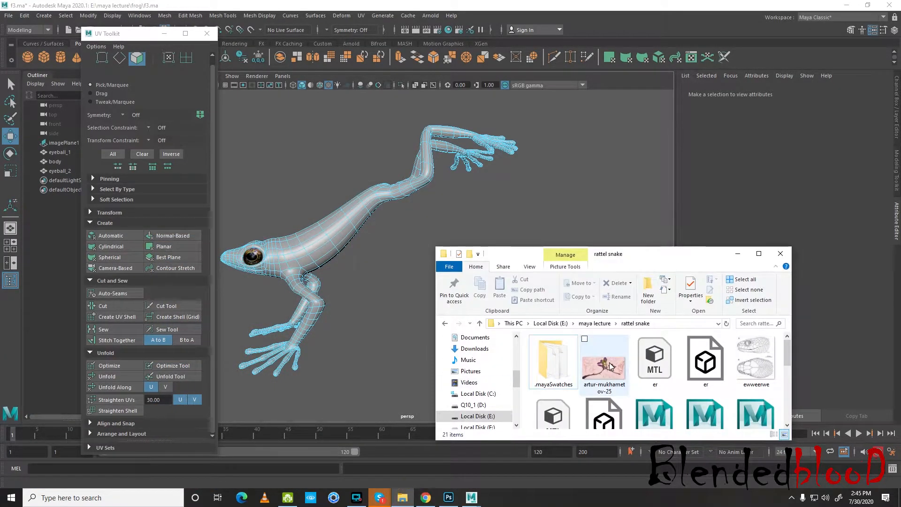
pyautogui.click(758, 253)
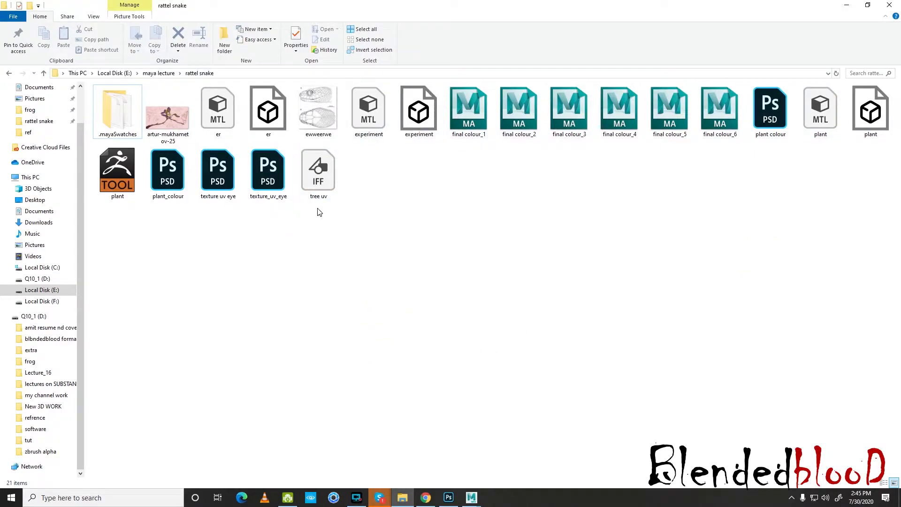
pyautogui.click(158, 73)
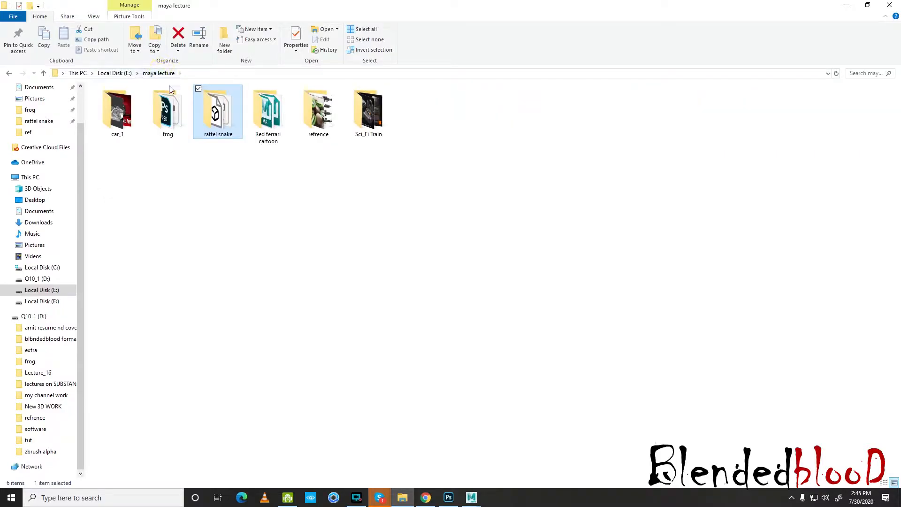
pyautogui.doubleClick(191, 114)
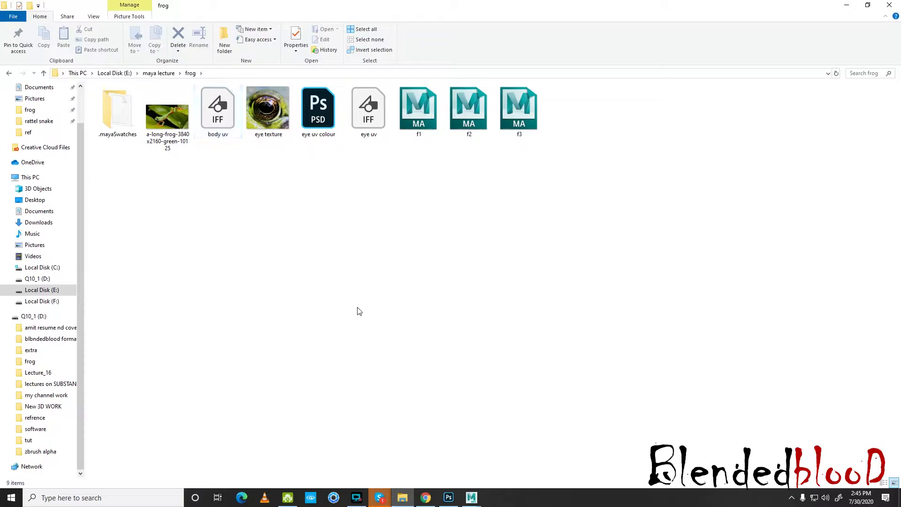
# - Place the body uv IFF image from the frog folder into eye uv colour.psd in Photoshop
pyautogui.click(448, 497)
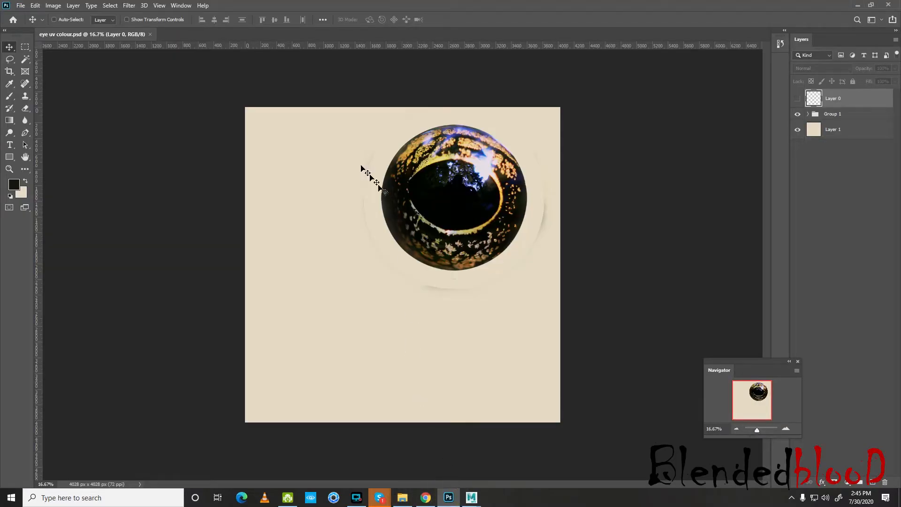
pyautogui.click(403, 497)
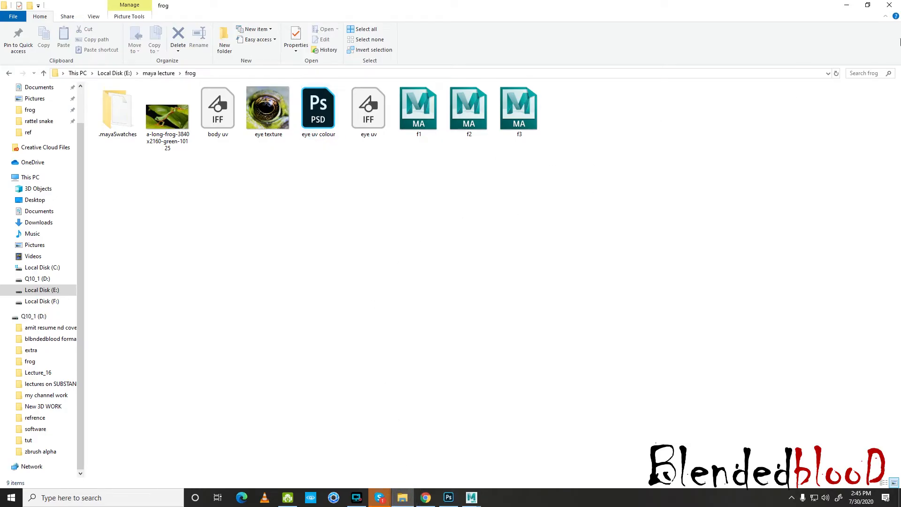
pyautogui.moveTo(209, 114); pyautogui.dragTo(448, 309)
pyautogui.press('Return')
# - Delete Layer 0 with the eye UVs and Group 1 with the eye texture
pyautogui.click(835, 120)
pyautogui.press('Delete')
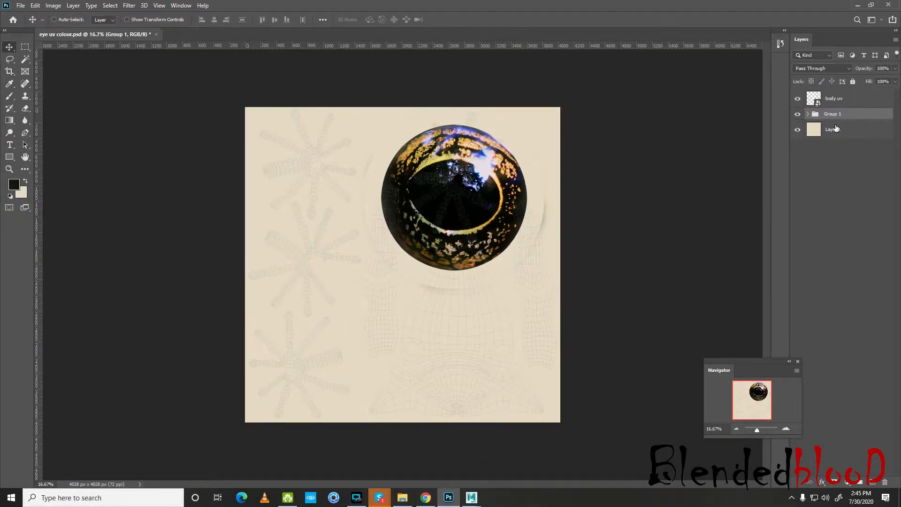
pyautogui.press('Delete')
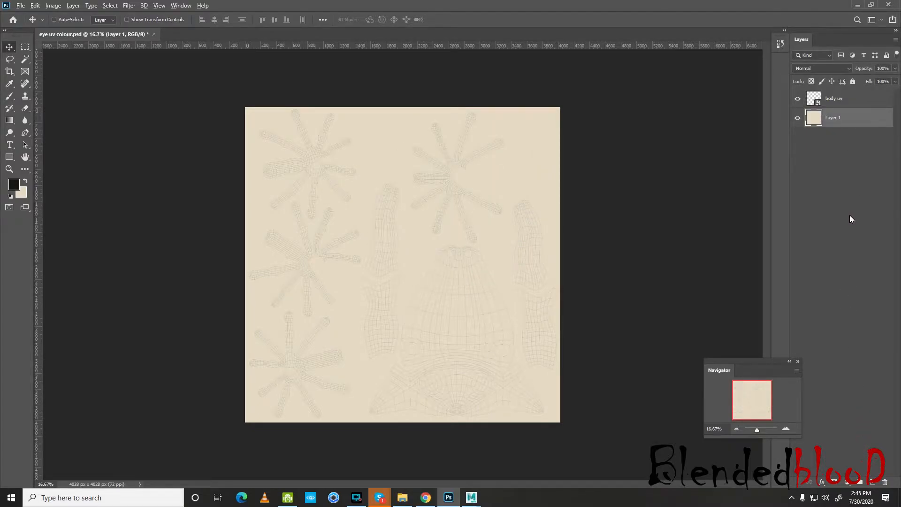
# - Fill Layer 1 with the near-black foreground colour and rasterize the body uv layer
pyautogui.hotkey('alt', 'BackSpace')
pyautogui.click(850, 100)
pyautogui.rightClick(851, 100)
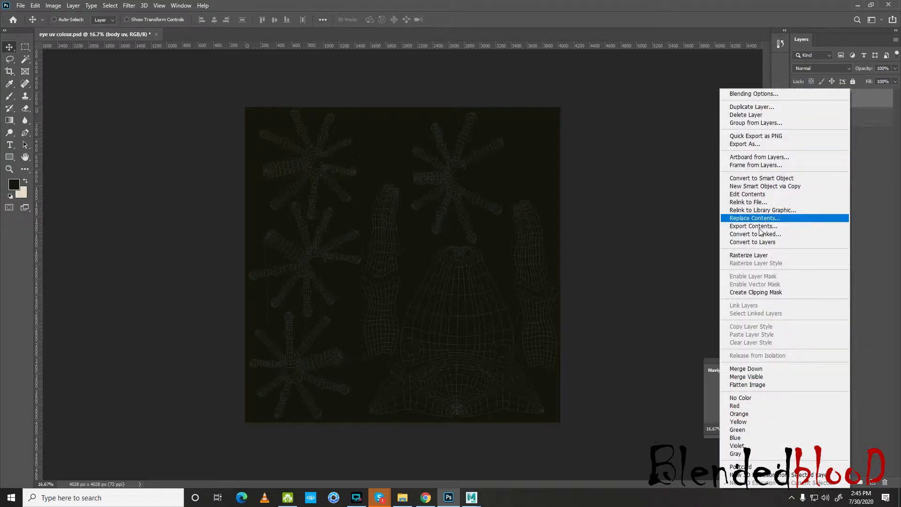
pyautogui.click(761, 256)
# - Examine the body's UV wireframe up close against the dark background
pyautogui.click(790, 428)
pyautogui.click(790, 428)
pyautogui.click(790, 428)
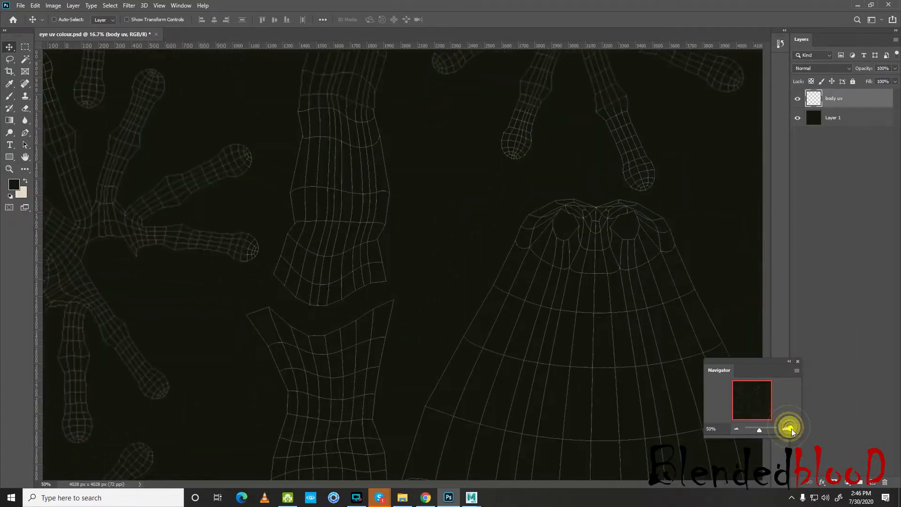
pyautogui.click(791, 428)
pyautogui.click(735, 428)
pyautogui.click(735, 428)
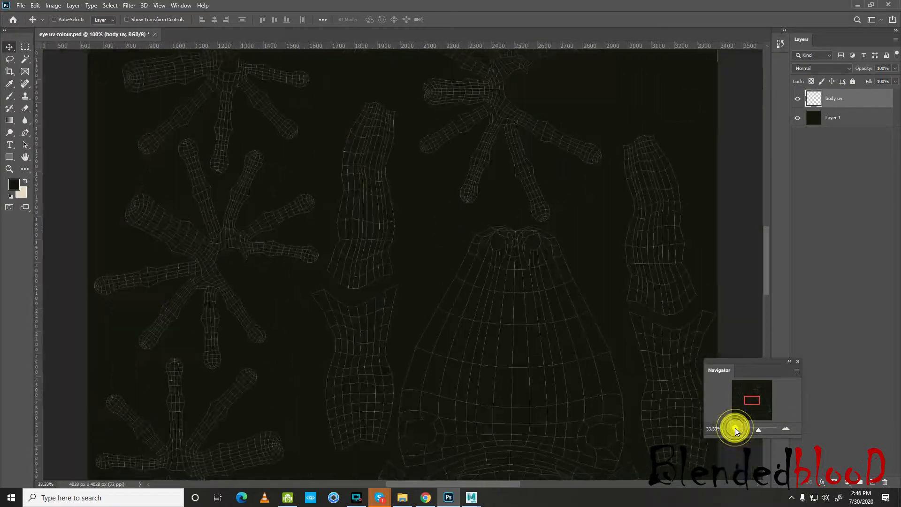
pyautogui.click(735, 428)
pyautogui.click(735, 428)
# - Save the document under the new name body uv colour in the frog folder, in Photoshop format
pyautogui.click(20, 6)
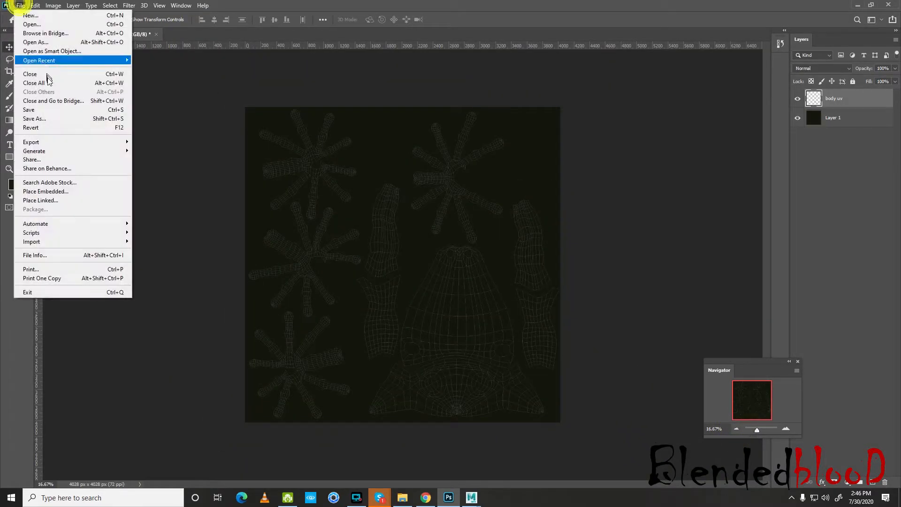
pyautogui.click(57, 117)
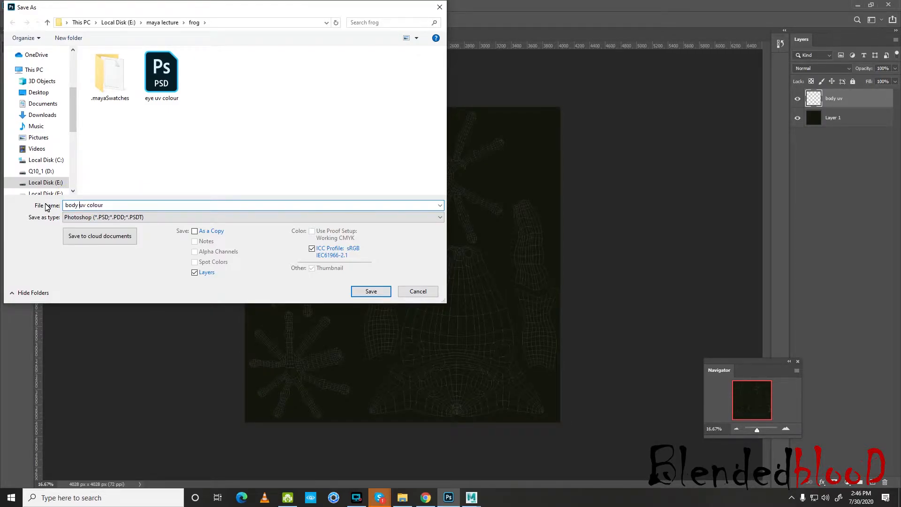
pyautogui.press('Return')
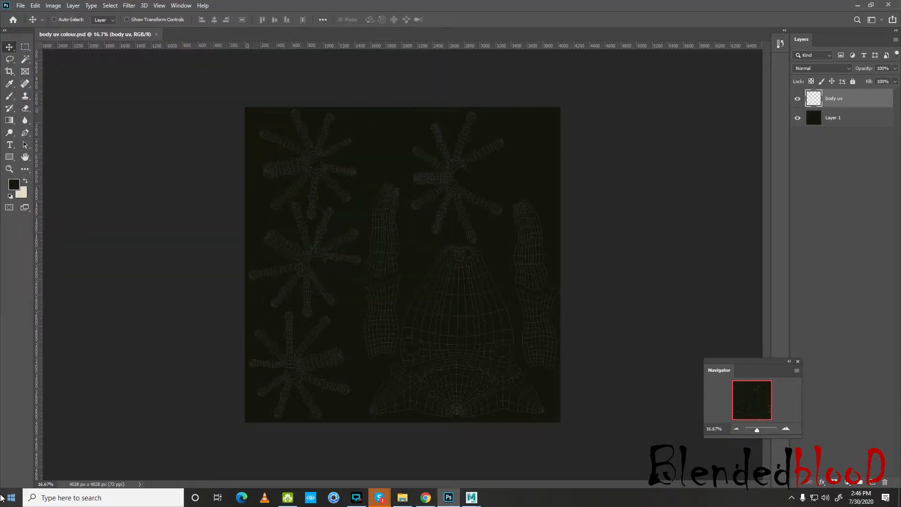
# - Switch back to Maya, show the Channel Box, and move the UV Toolkit clear of the main menus
pyautogui.click(5, 498)
pyautogui.moveTo(471, 496)
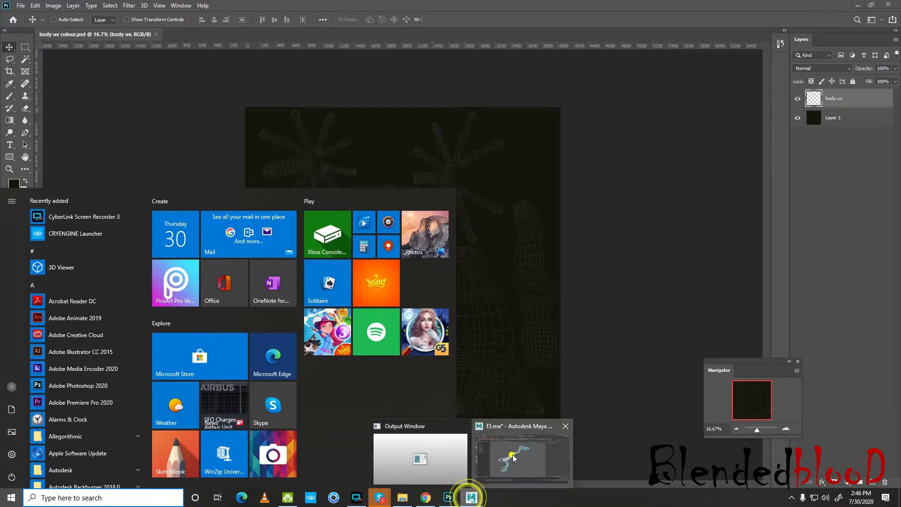
pyautogui.click(511, 455)
pyautogui.click(152, 39)
pyautogui.click(896, 107)
pyautogui.moveTo(129, 39); pyautogui.dragTo(98, 136)
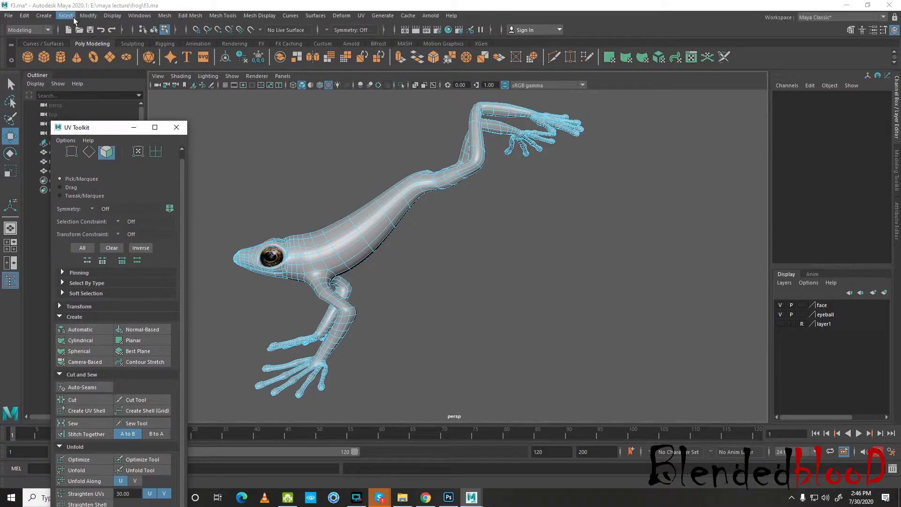
# - Switch to object mode, select the frog body, and delete its construction history
pyautogui.click(9, 16)
pyautogui.click(397, 170)
pyautogui.moveTo(410, 182); pyautogui.dragTo(462, 162, button='right')
pyautogui.click(25, 16)
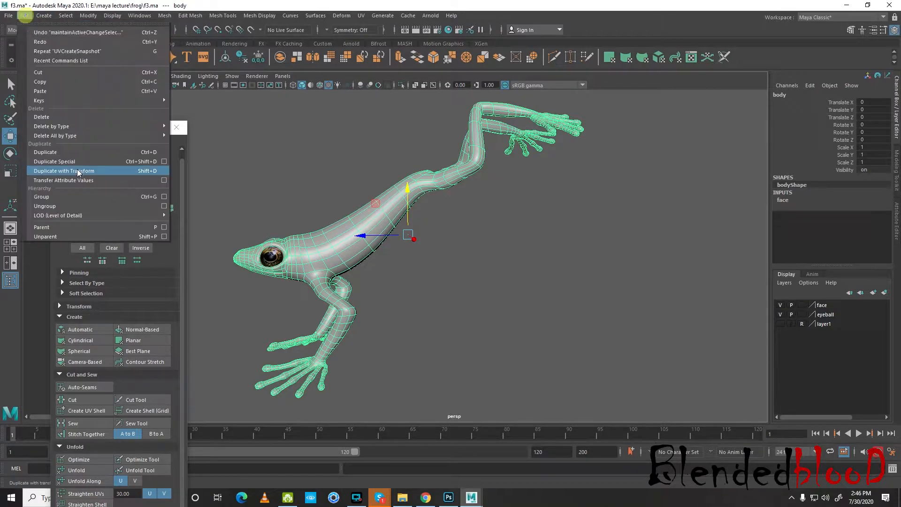
pyautogui.moveTo(75, 137)
pyautogui.click(207, 133)
# - Save the scene over the existing f3.ma in the frog folder
pyautogui.click(10, 17)
pyautogui.click(50, 63)
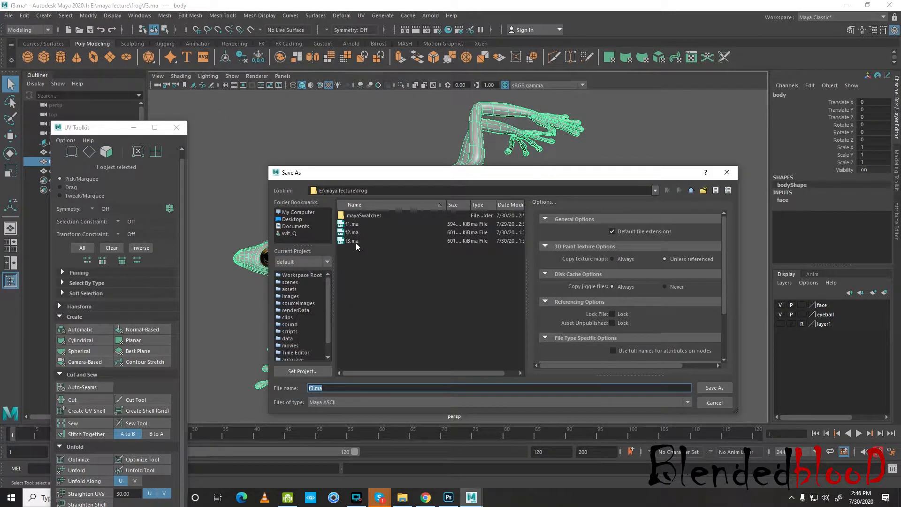
pyautogui.doubleClick(353, 241)
pyautogui.click(482, 304)
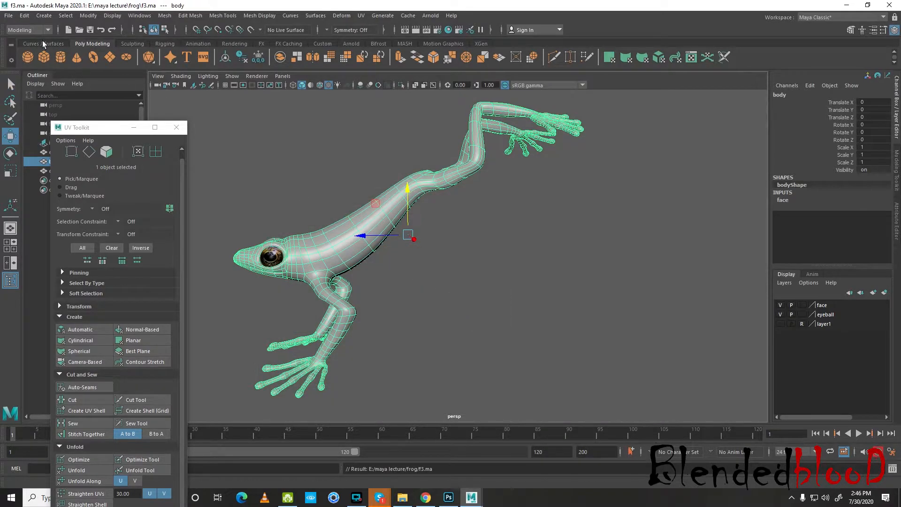
# - Save a new version of the scene as f4.ma in the frog folder
pyautogui.click(11, 16)
pyautogui.click(40, 63)
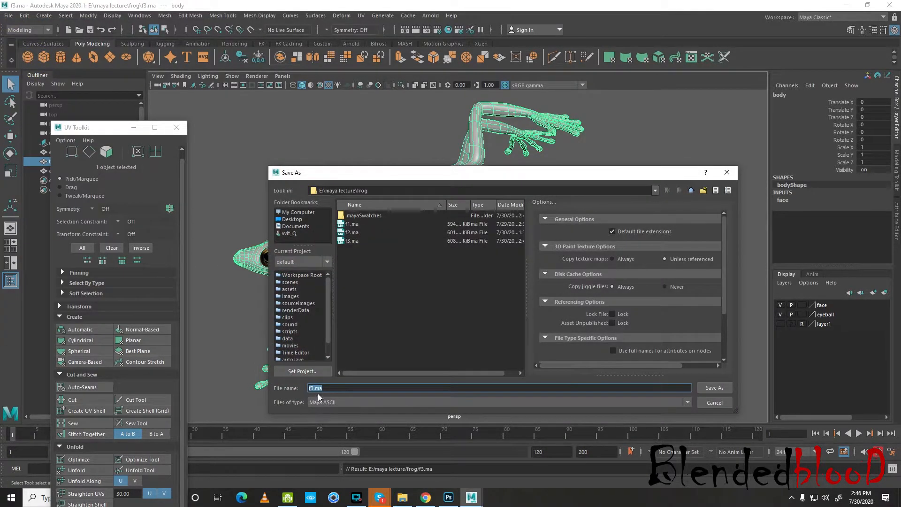
pyautogui.press('BackSpace')
pyautogui.write('4')
pyautogui.press('Return')
pyautogui.press('w')
# - Export the selected frog body as an OBJ file named body into the rattel snake folder
pyautogui.click(8, 16)
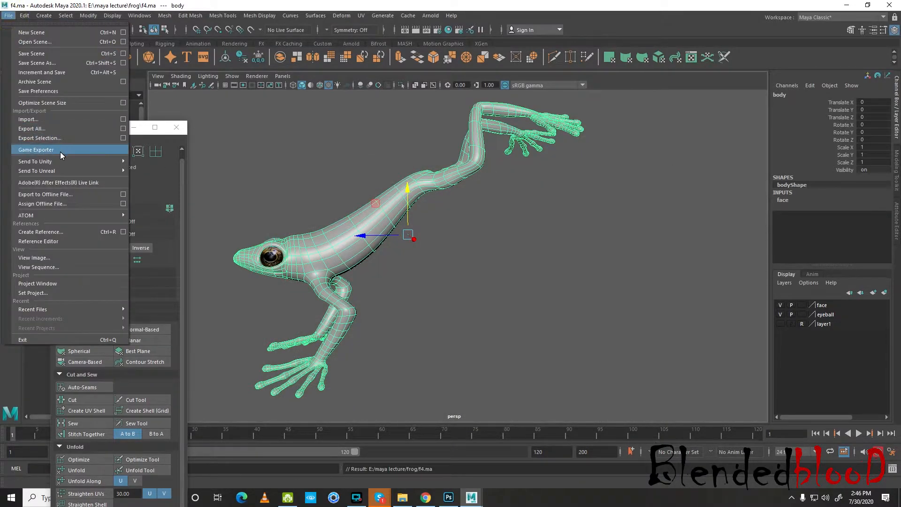
pyautogui.click(38, 138)
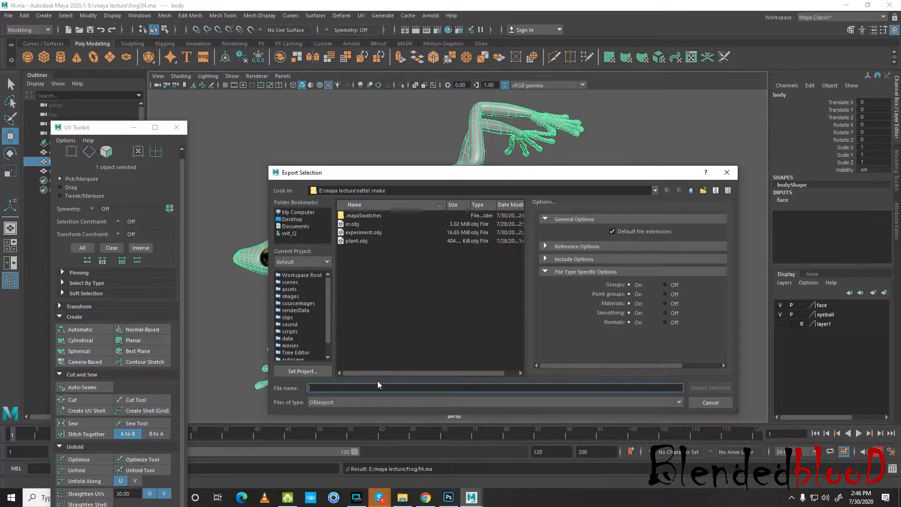
pyautogui.write('body')
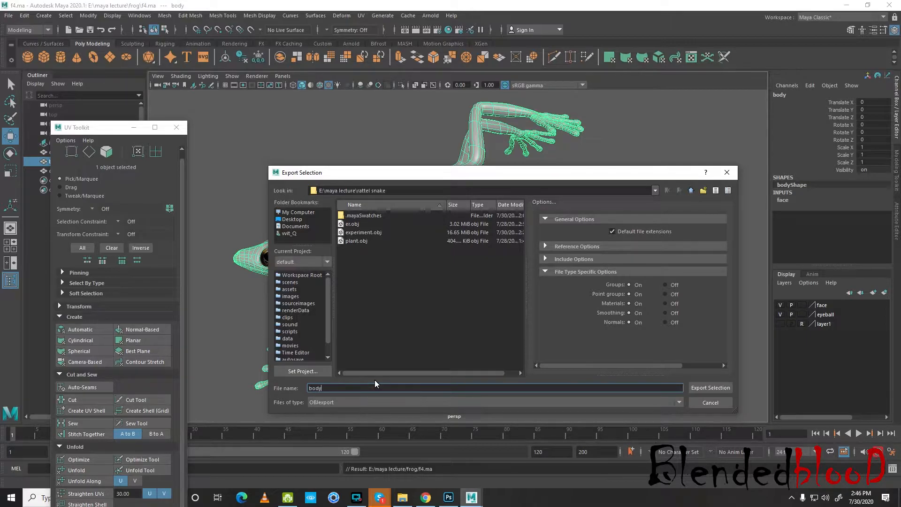
pyautogui.click(711, 388)
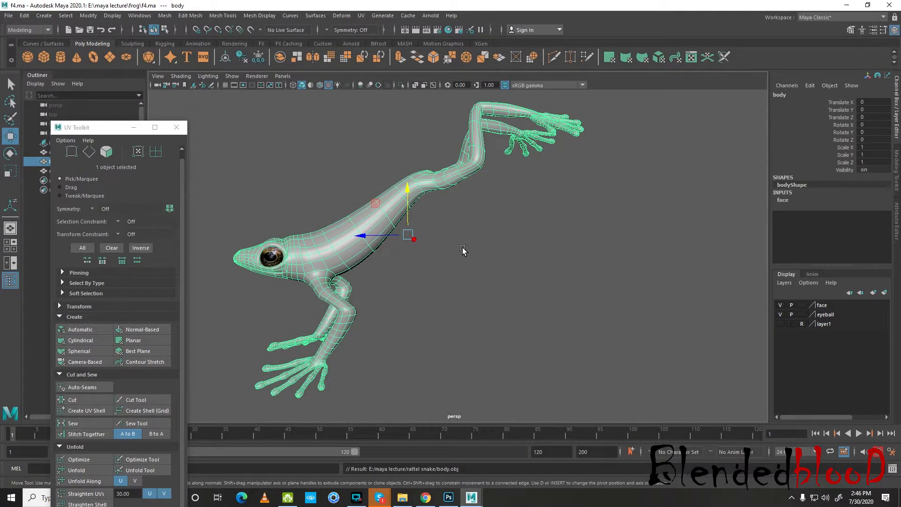
# - Check the frog folder, the export location and the rattel snake folder for the exported body OBJ
pyautogui.click(403, 499)
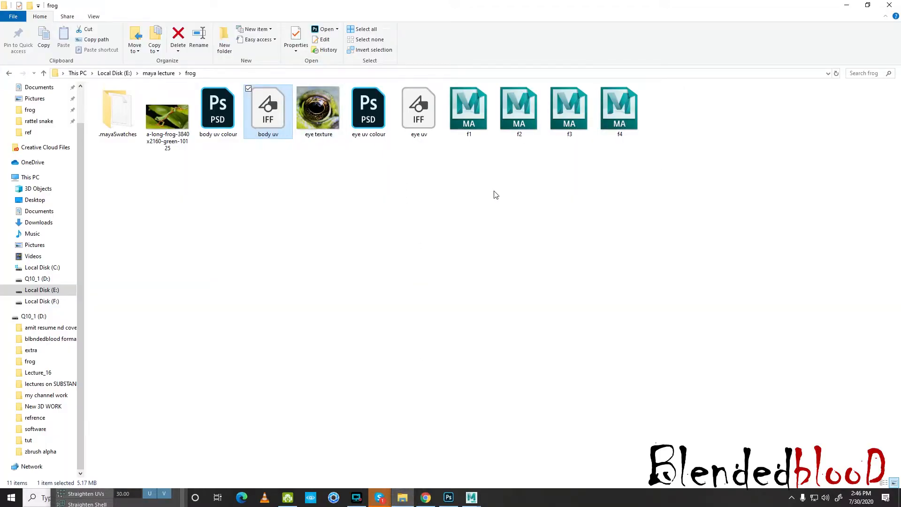
pyautogui.click(479, 499)
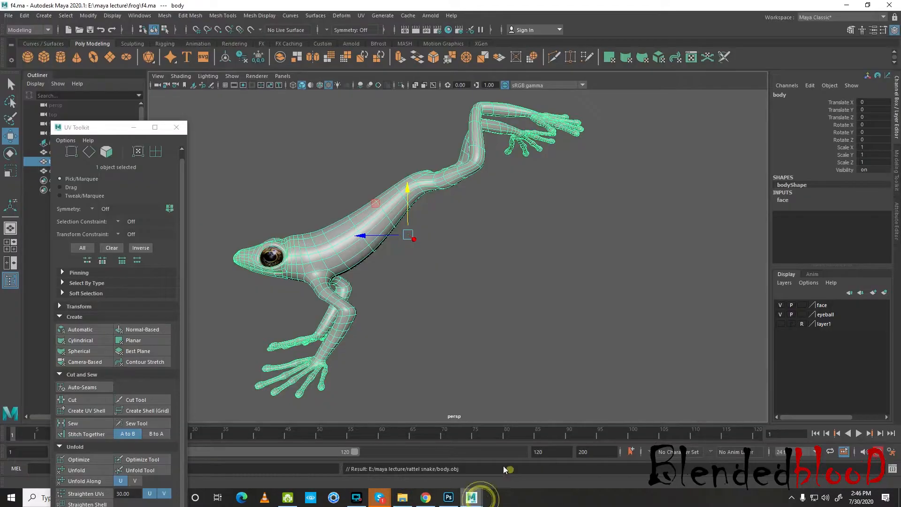
pyautogui.click(8, 16)
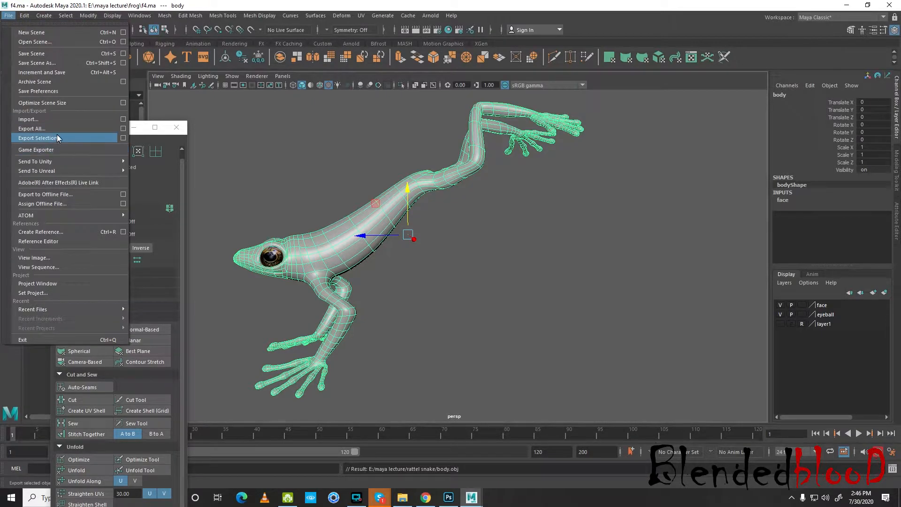
pyautogui.click(38, 138)
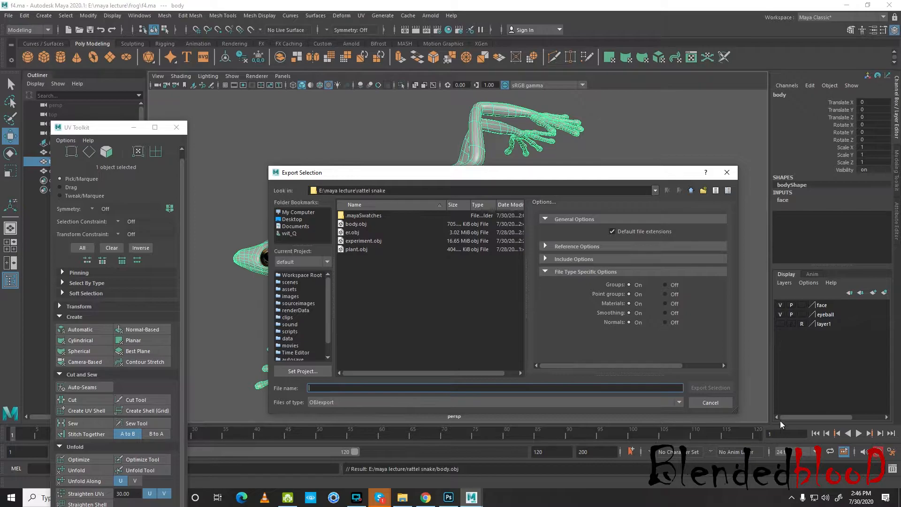
pyautogui.click(711, 404)
pyautogui.click(402, 498)
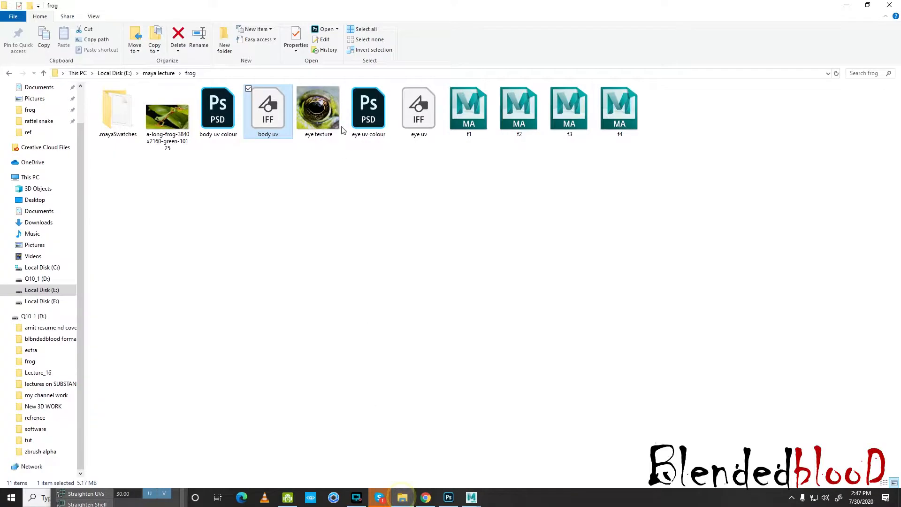
pyautogui.click(156, 73)
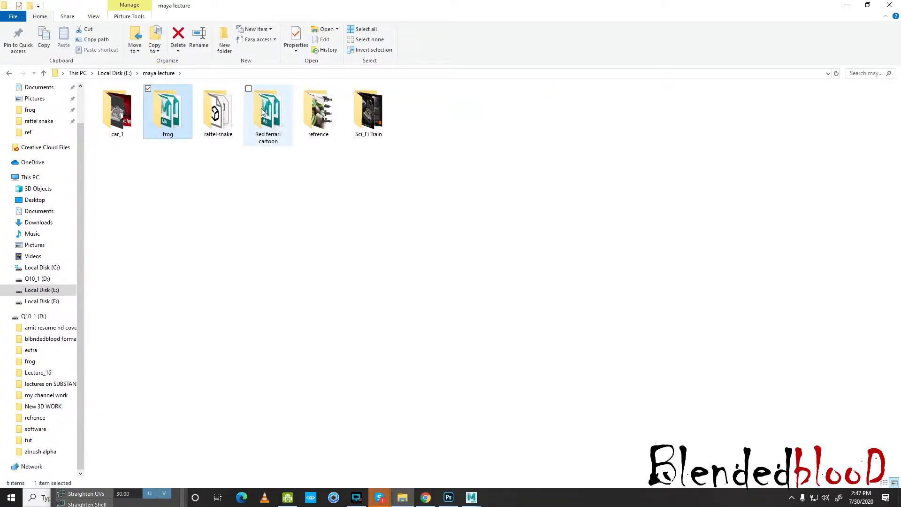
pyautogui.doubleClick(230, 114)
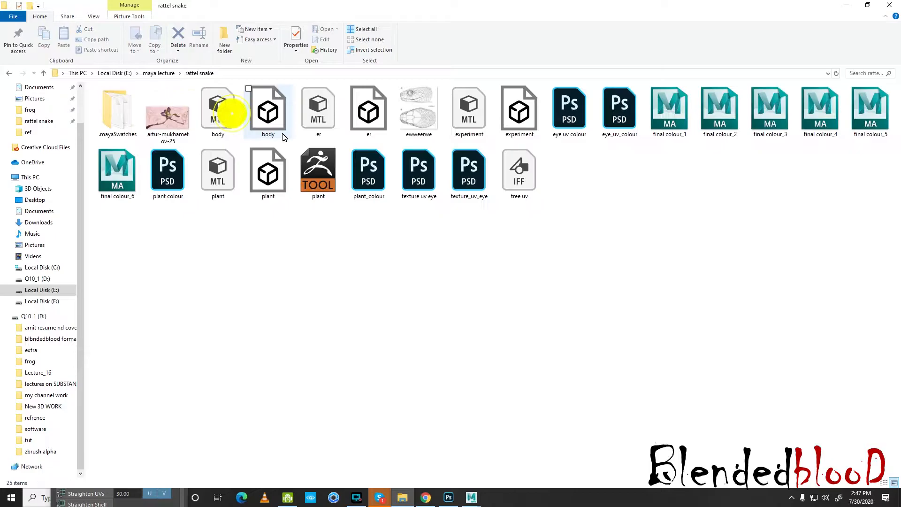
pyautogui.click(270, 104)
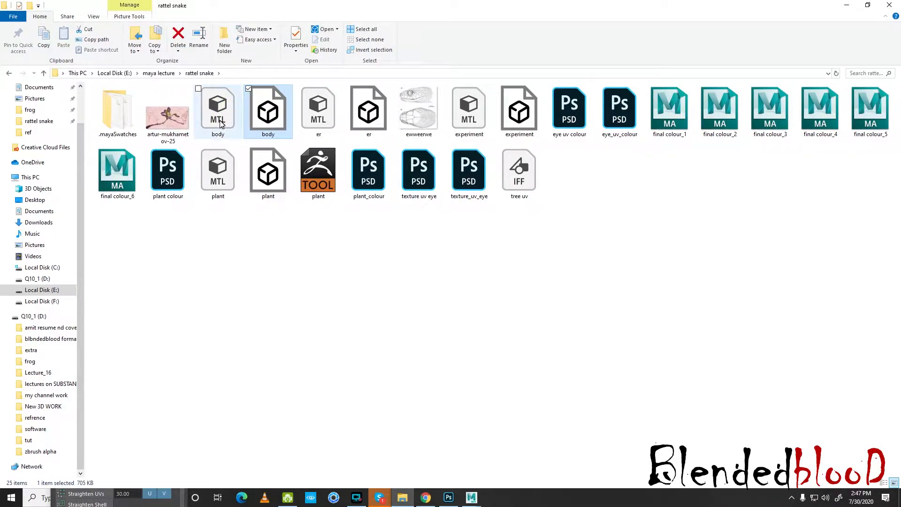
pyautogui.click(892, 3)
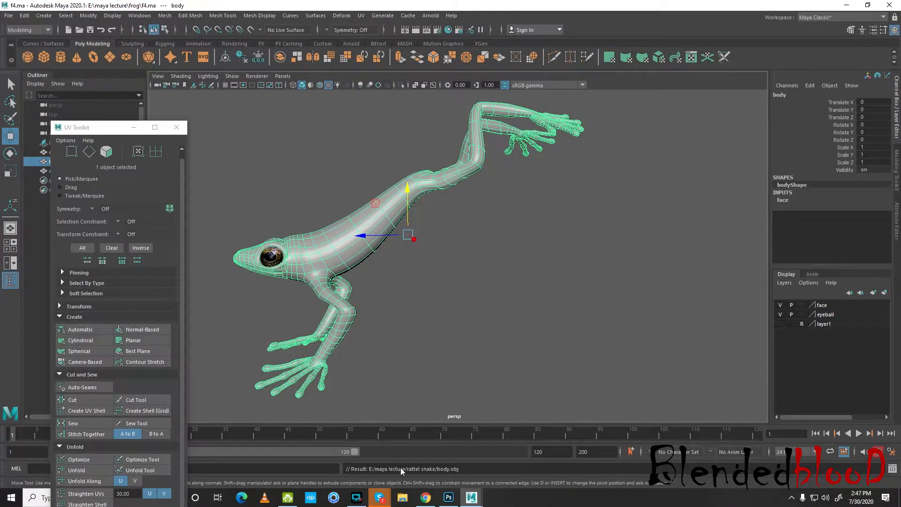
# - Open the frog folder inside maya lecture on Local Disk (E:) in File Explorer, and return to Maya
pyautogui.click(402, 497)
pyautogui.click(42, 331)
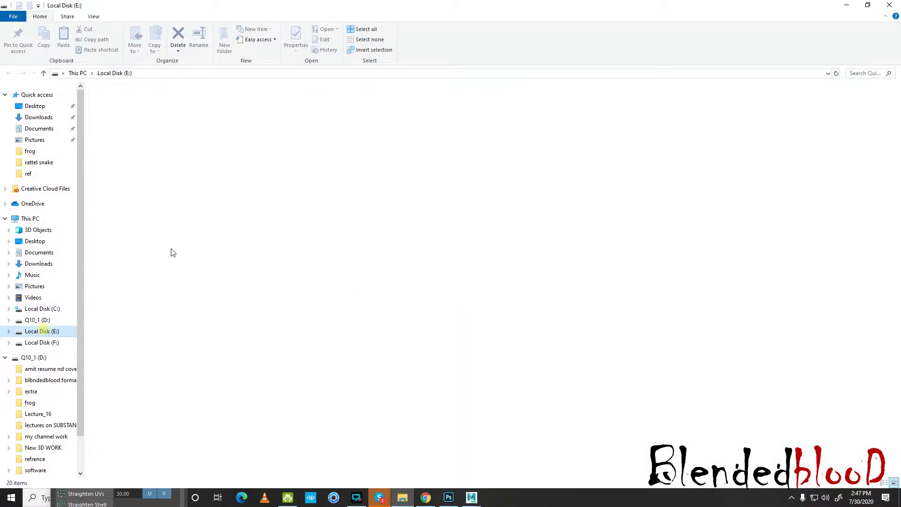
pyautogui.doubleClick(268, 111)
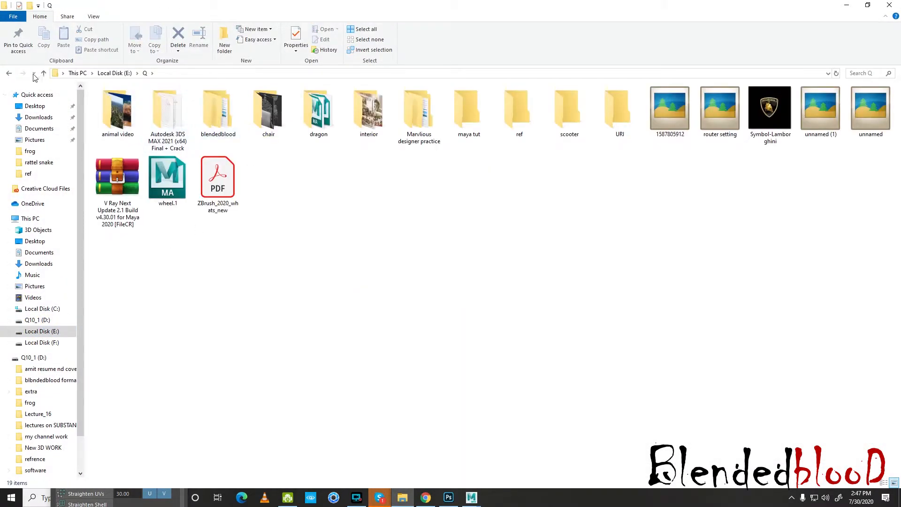
pyautogui.click(40, 74)
pyautogui.doubleClick(210, 115)
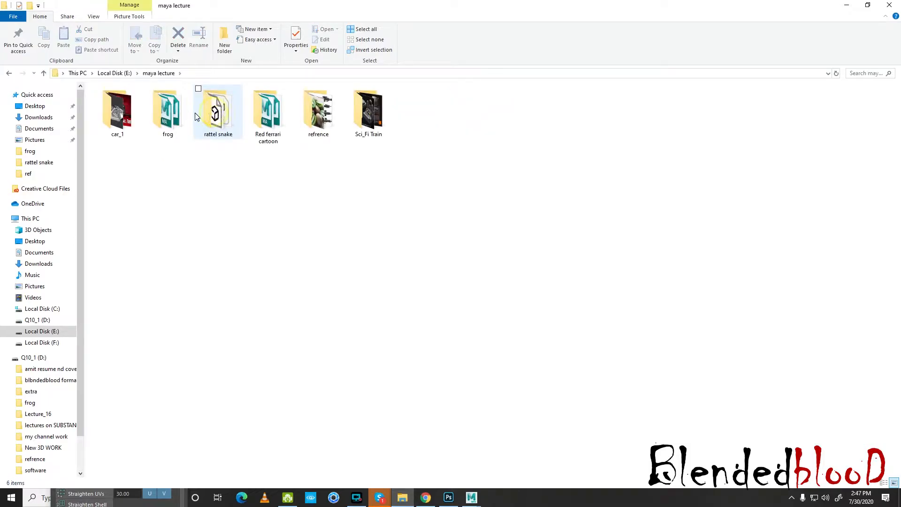
pyautogui.doubleClick(181, 111)
pyautogui.click(843, 4)
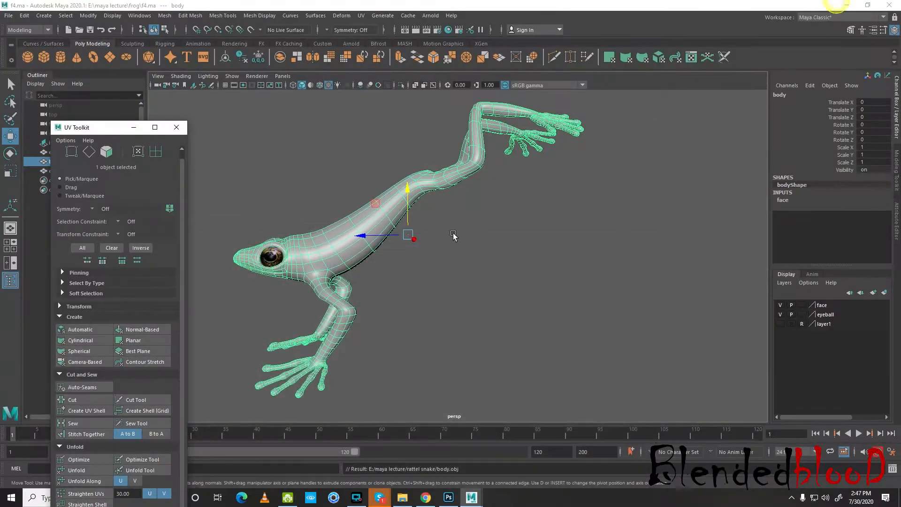
# - Export the selected frog body as an OBJ file named body into the E:\maya lecture\frog folder
pyautogui.click(13, 18)
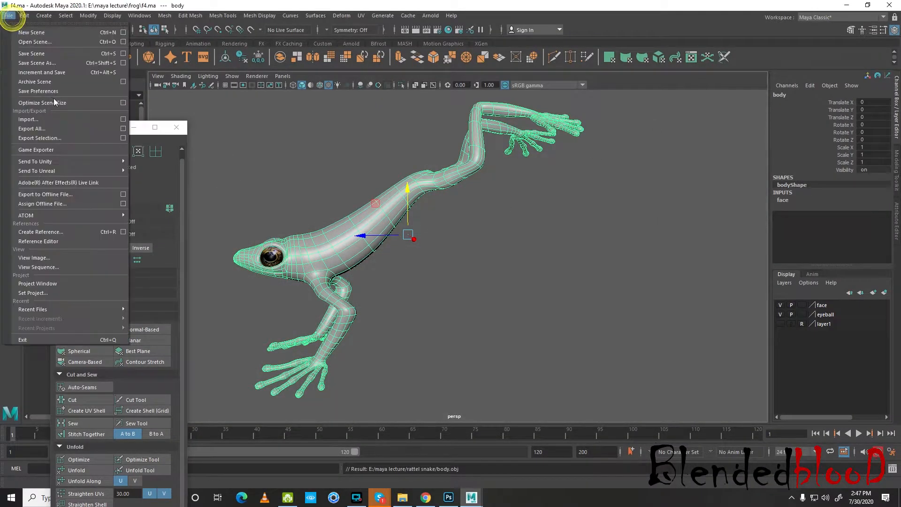
pyautogui.click(55, 141)
pyautogui.click(691, 190)
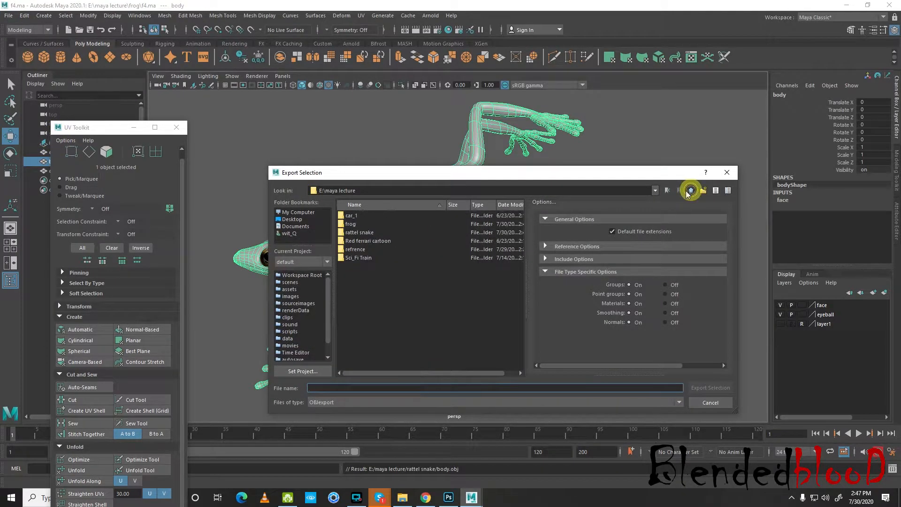
pyautogui.doubleClick(351, 223)
pyautogui.click(453, 388)
pyautogui.write('body')
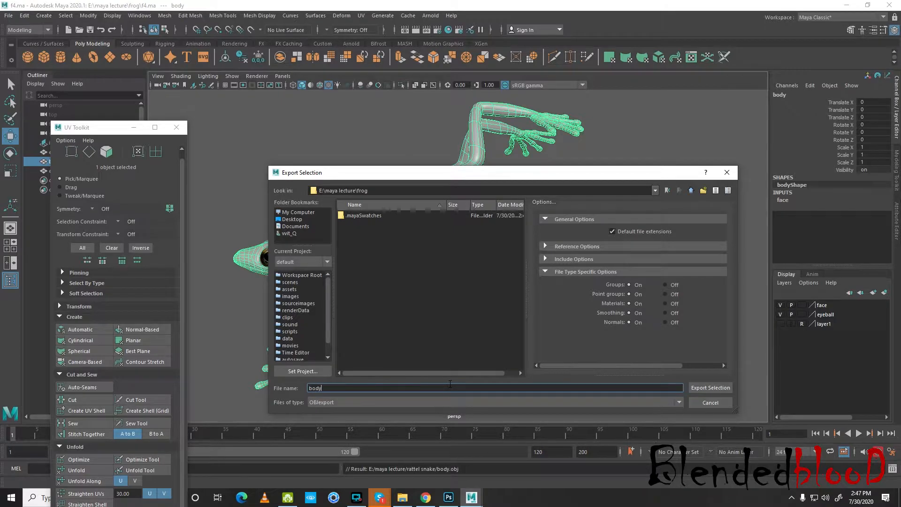
pyautogui.click(710, 387)
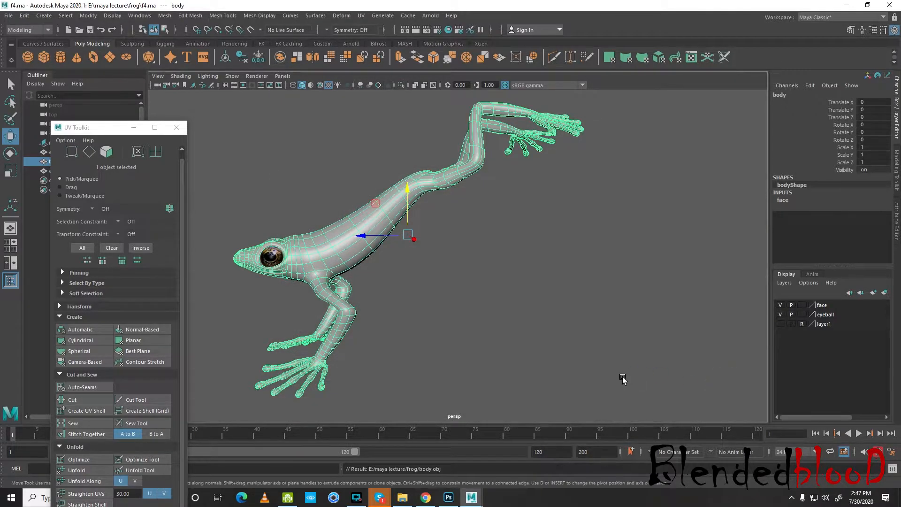
# - Minimize the UV Toolkit and deselect the frog body to view the whole model without wireframe
pyautogui.click(133, 127)
pyautogui.rightClick(456, 197)
pyautogui.click(522, 194)
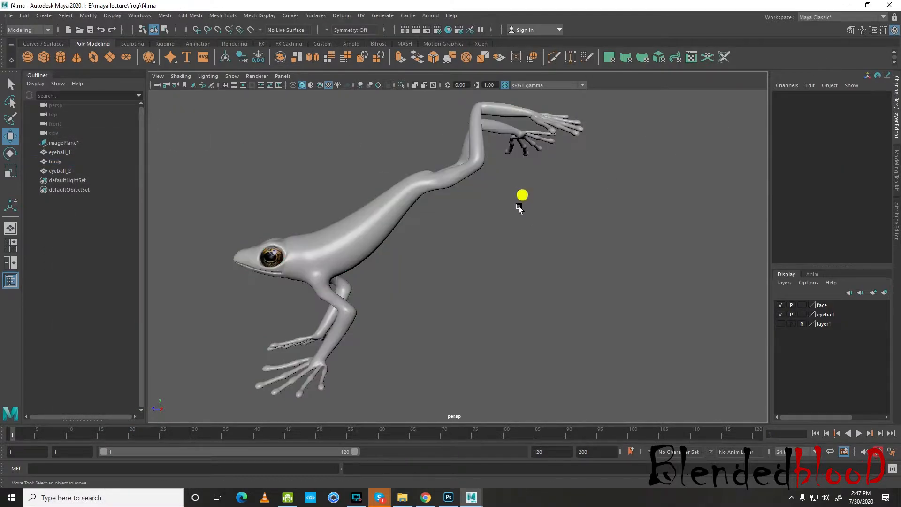
pyautogui.keyDown('alt'); pyautogui.moveTo(486, 206); pyautogui.dragTo(588, 217, button='middle'); pyautogui.keyUp('alt')
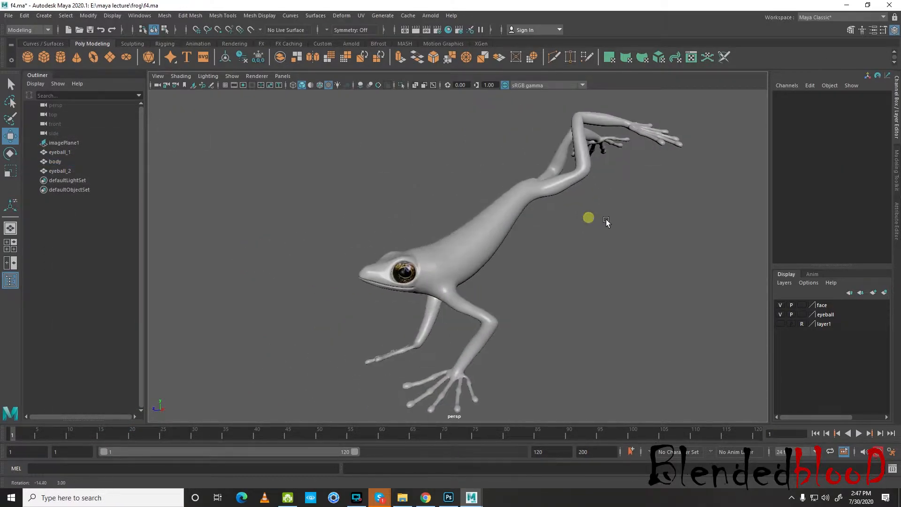
pyautogui.click(843, 4)
pyautogui.click(858, 5)
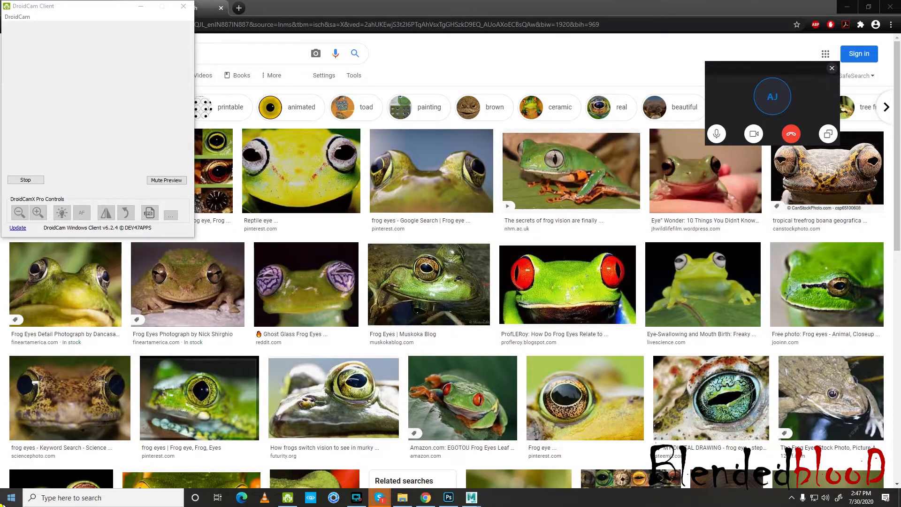
pyautogui.click(10, 497)
pyautogui.scroll(-3, 82, 329)
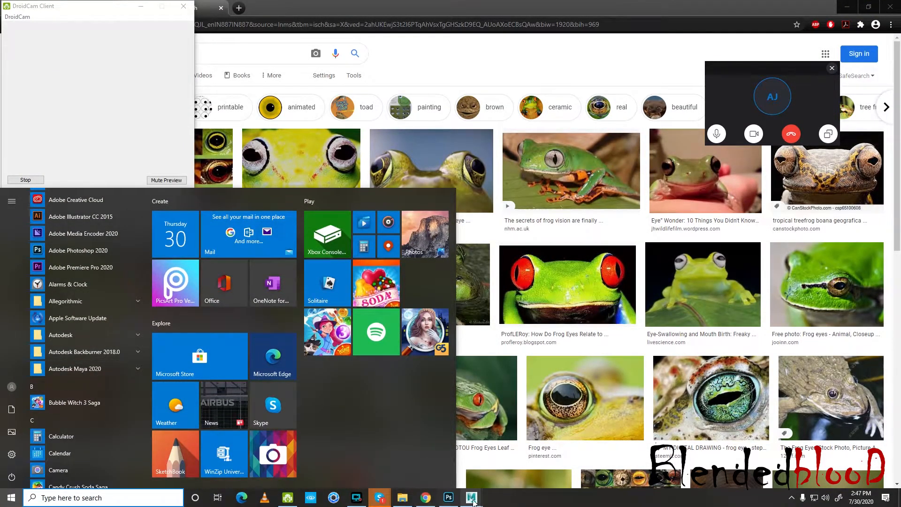
pyautogui.click(514, 469)
# - Launch ZBrush from the Pixologic program group
pyautogui.click(10, 497)
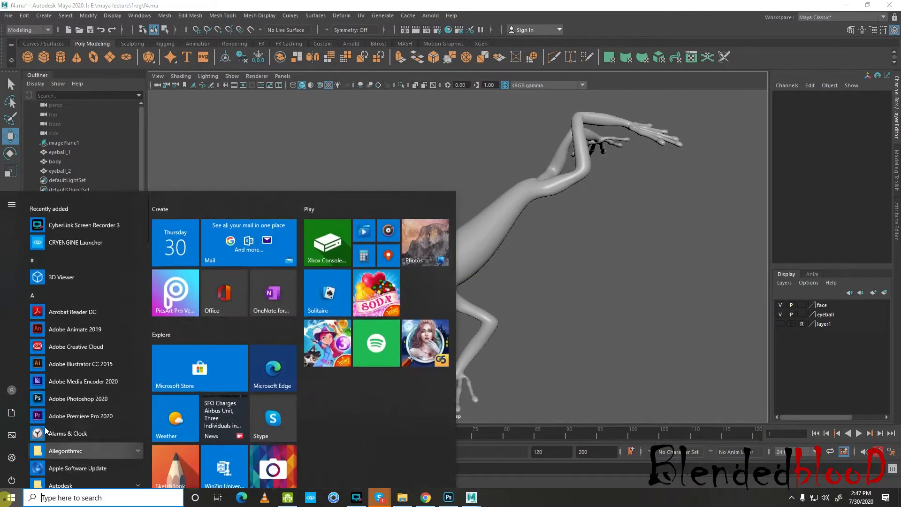
pyautogui.scroll(-10, 69, 380)
pyautogui.scroll(-8, 84, 389)
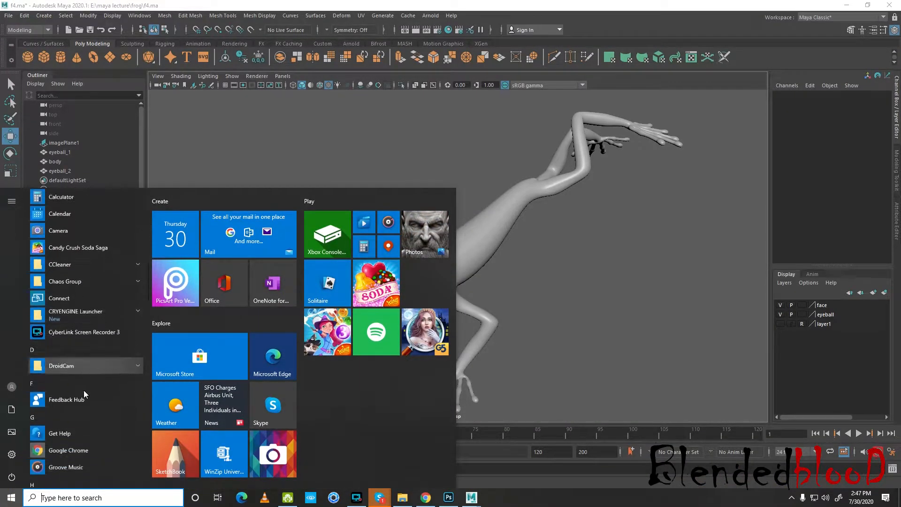
pyautogui.scroll(-10, 84, 398)
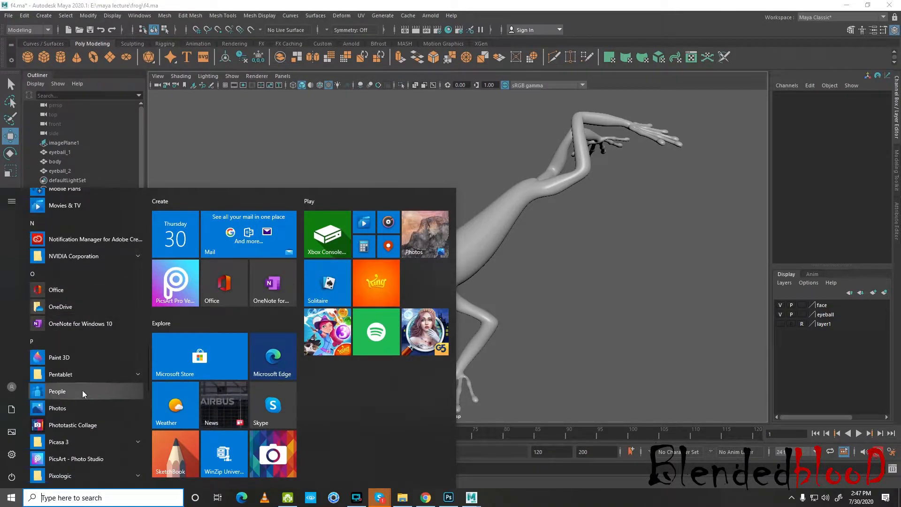
pyautogui.click(73, 475)
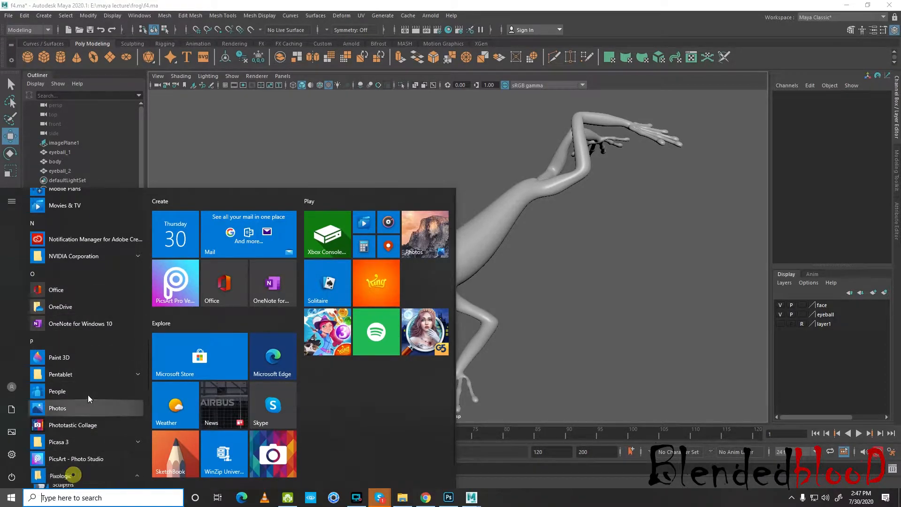
pyautogui.click(87, 409)
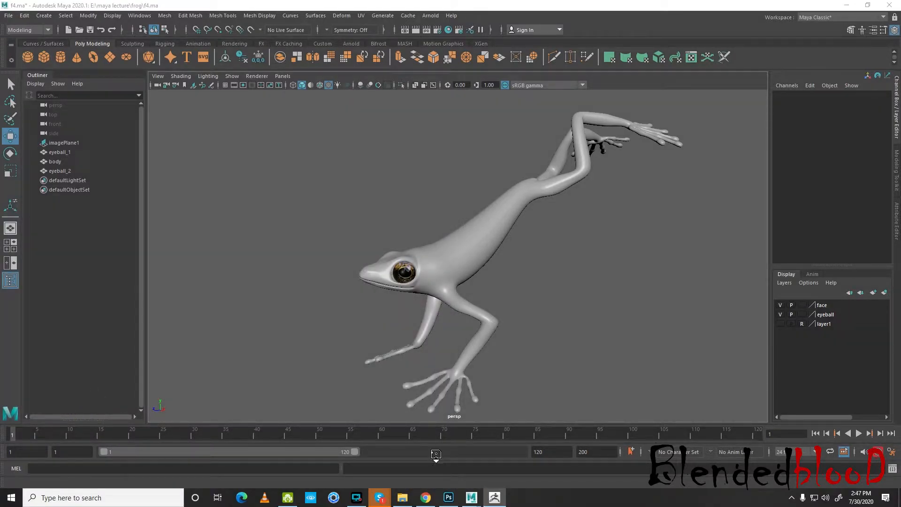
pyautogui.press('super')
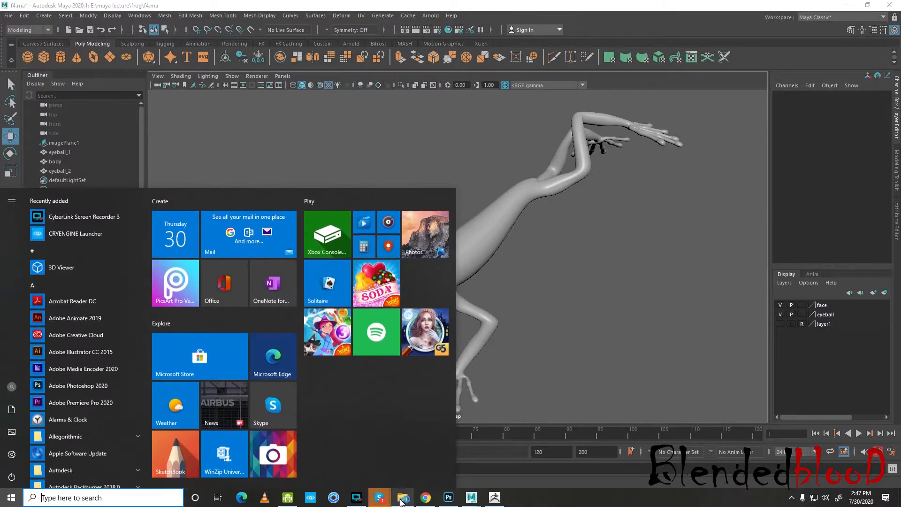
# - Switch to File Explorer and open the long frog reference photo from the frog folder for viewing
pyautogui.click(402, 498)
pyautogui.click(362, 204)
pyautogui.click(158, 115)
pyautogui.doubleClick(158, 115)
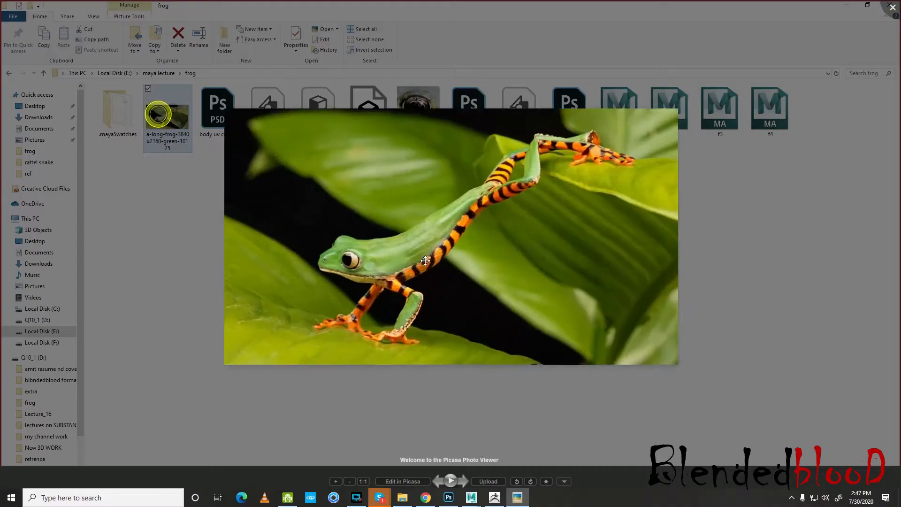
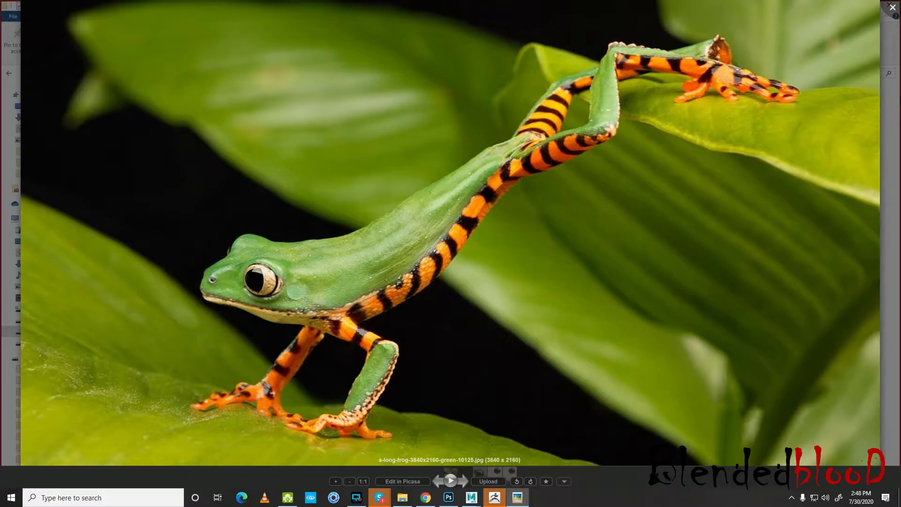
# - Switch to ZBrush and dismiss its startup messages about missing interface items
pyautogui.click(500, 497)
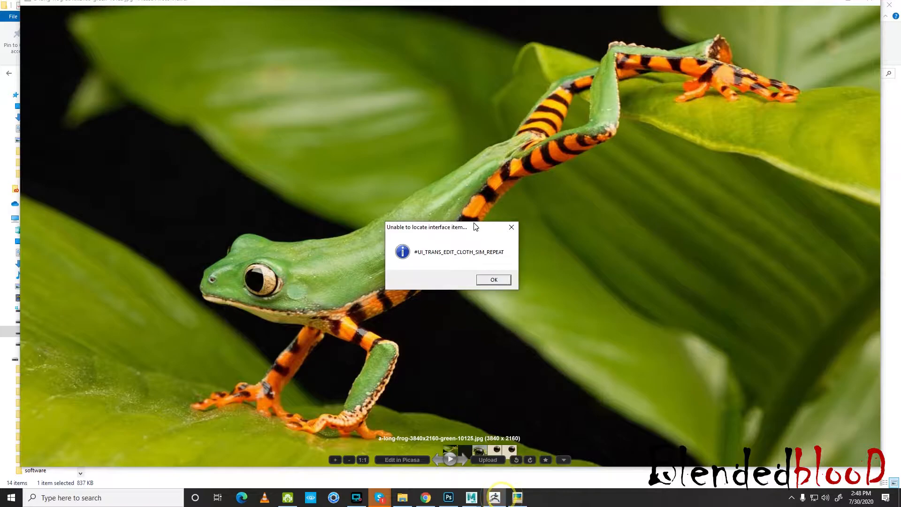
pyautogui.click(487, 283)
pyautogui.click(488, 283)
pyautogui.click(501, 280)
pyautogui.click(507, 281)
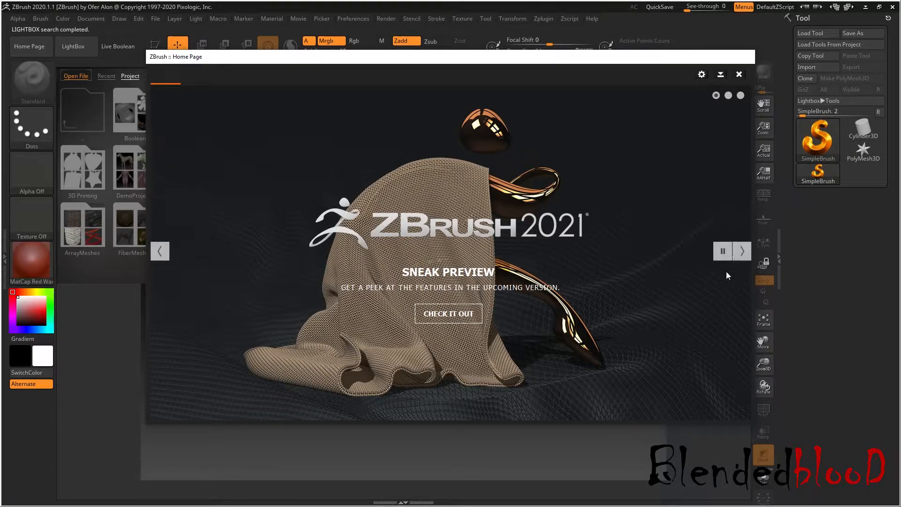
# - Close the Home Page and LightBox, and reinitialize ZBrush to its default state
pyautogui.click(738, 74)
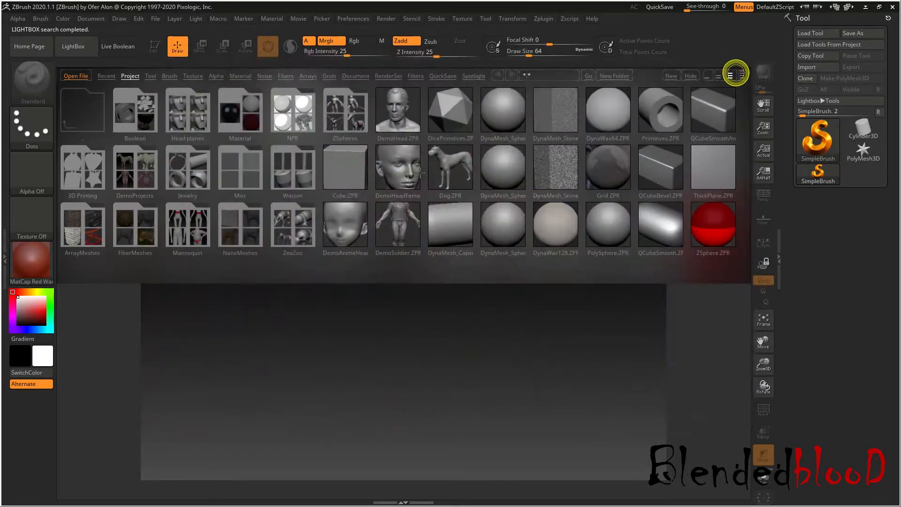
pyautogui.click(76, 46)
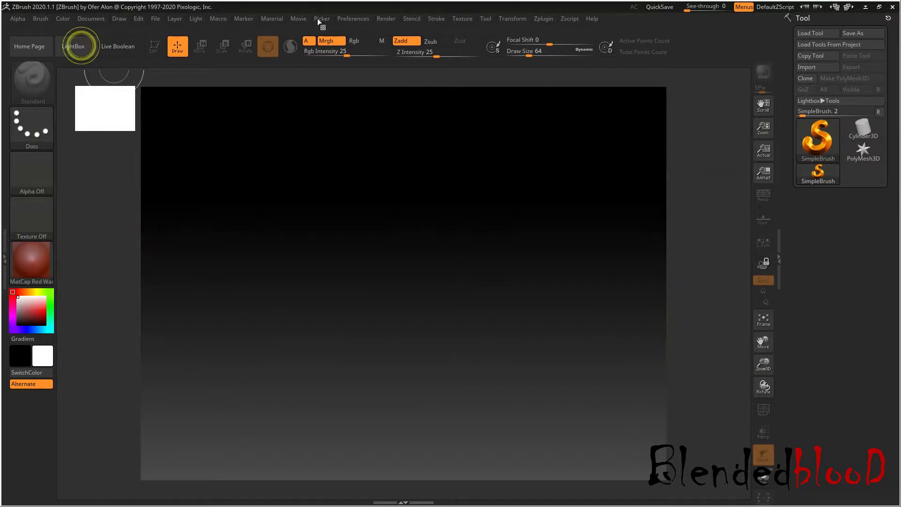
pyautogui.click(341, 18)
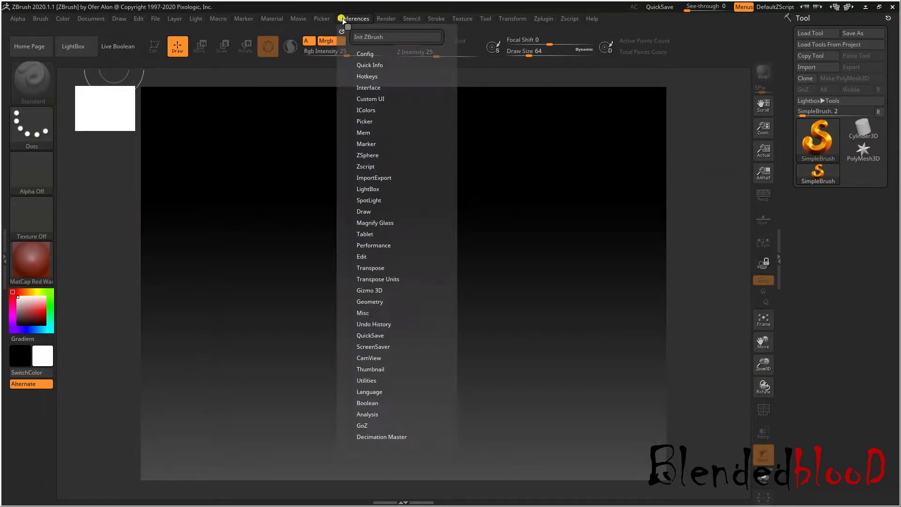
pyautogui.click(371, 37)
pyautogui.click(482, 284)
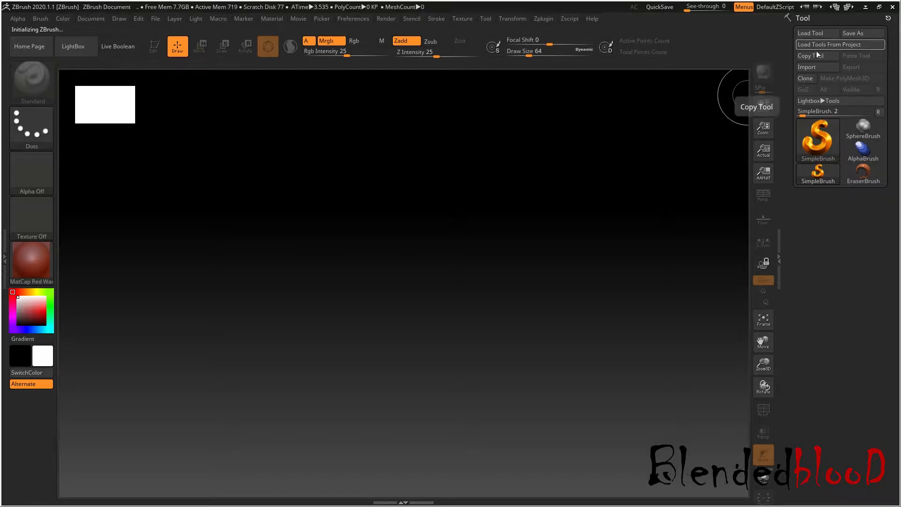
# - Import the body mesh from E:\maya lecture\frog and draw it upright in the middle of the canvas
pyautogui.click(812, 67)
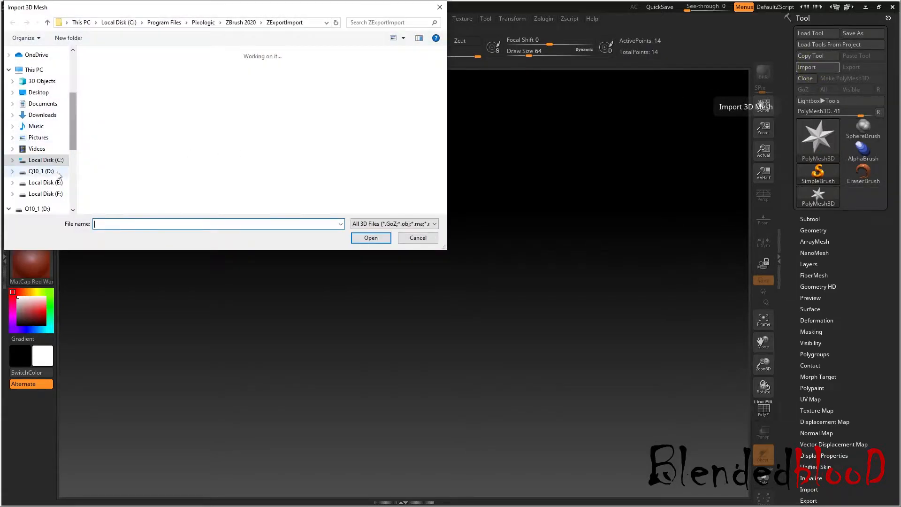
pyautogui.click(45, 182)
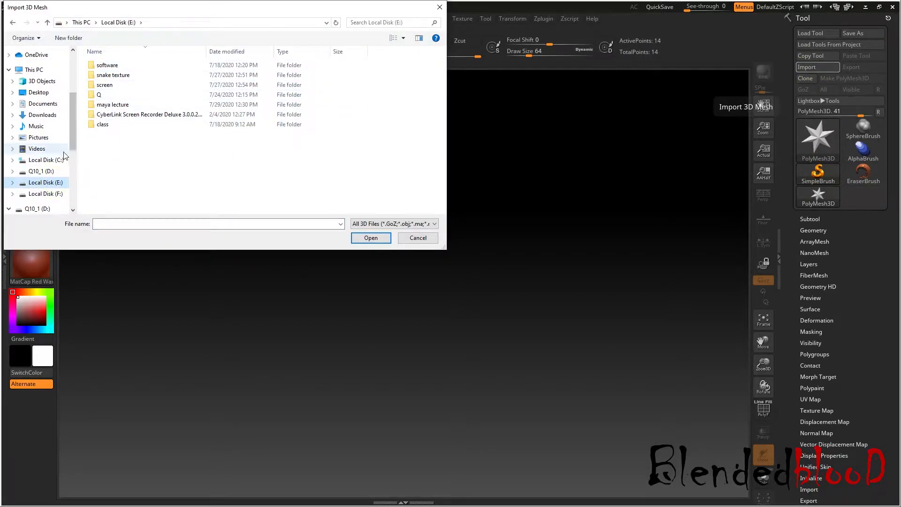
pyautogui.doubleClick(117, 105)
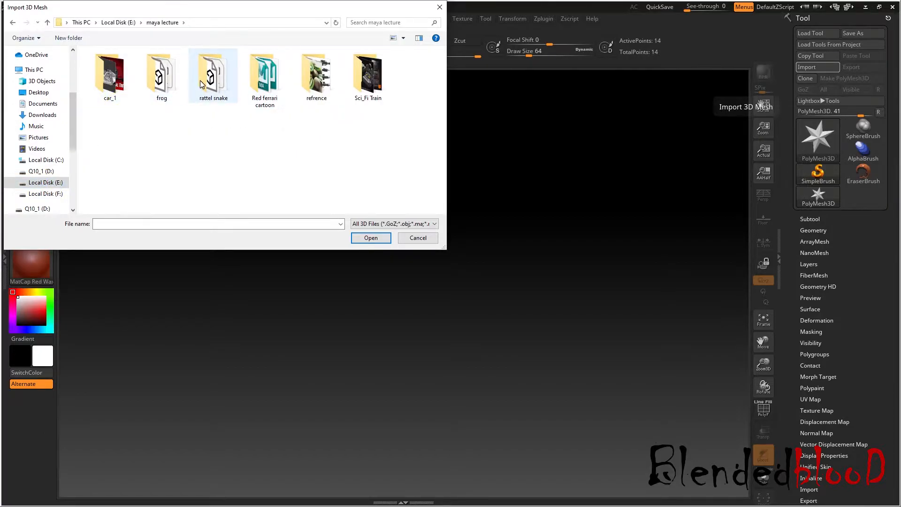
pyautogui.doubleClick(174, 79)
pyautogui.click(177, 79)
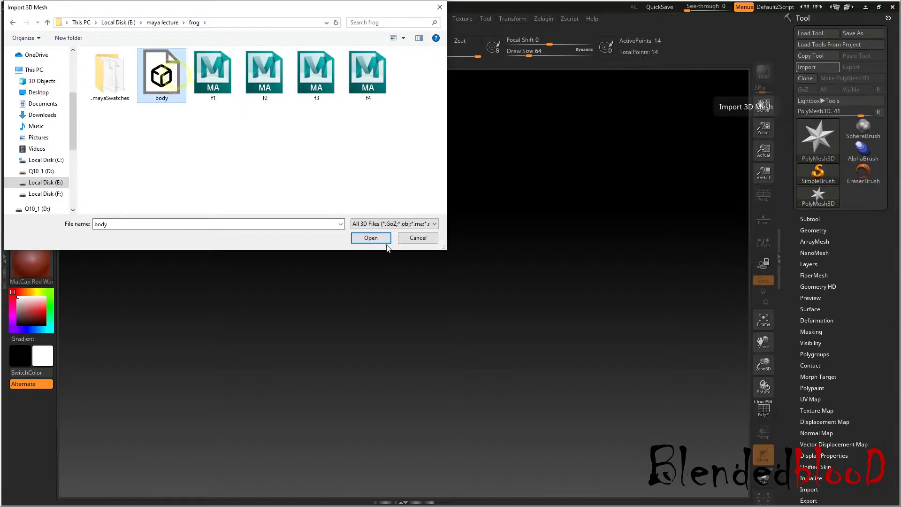
pyautogui.click(378, 240)
pyautogui.moveTo(388, 251)
pyautogui.mouseDown()
pyautogui.moveTo(372, 284)
pyautogui.moveTo(368, 386)
pyautogui.moveTo(388, 443)
pyautogui.moveTo(389, 425)
pyautogui.mouseUp()
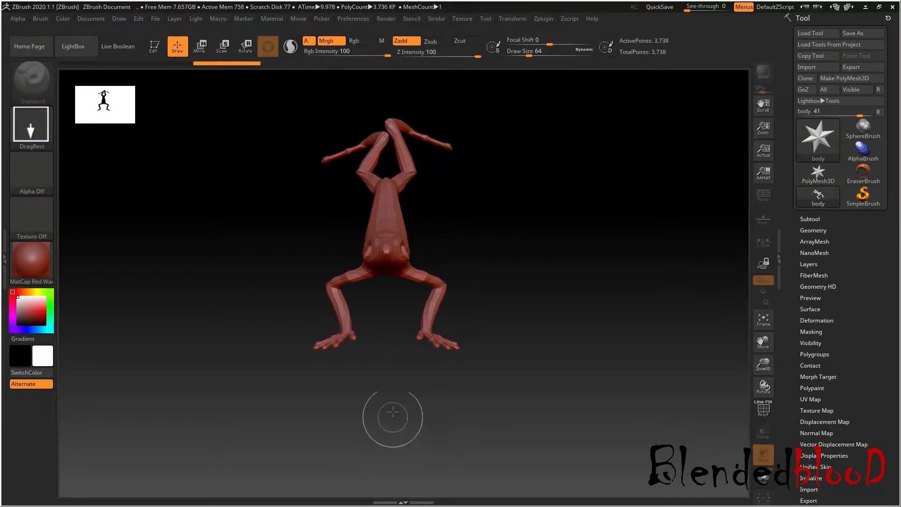
# - Put the frog body into Edit mode, assign the BasicMaterial, and turn the model to a side view
pyautogui.click(156, 46)
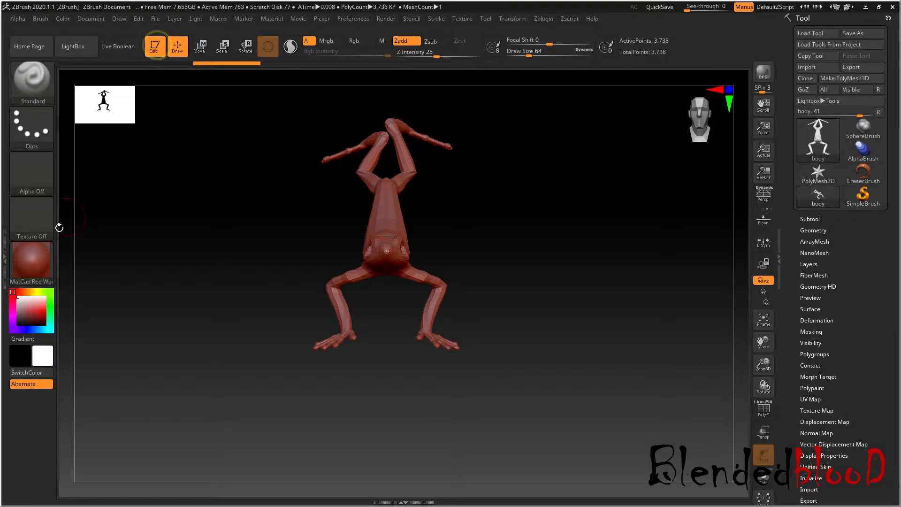
pyautogui.click(39, 264)
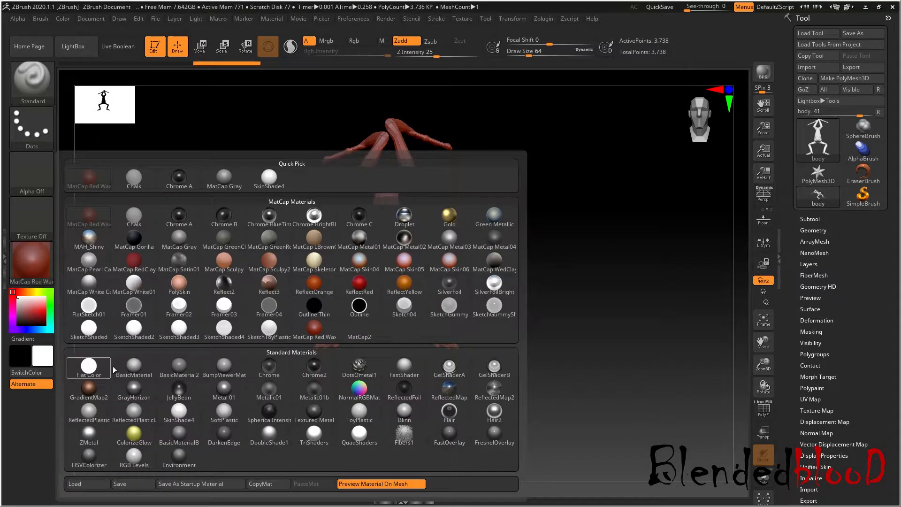
pyautogui.click(135, 374)
pyautogui.moveTo(516, 251); pyautogui.dragTo(552, 261)
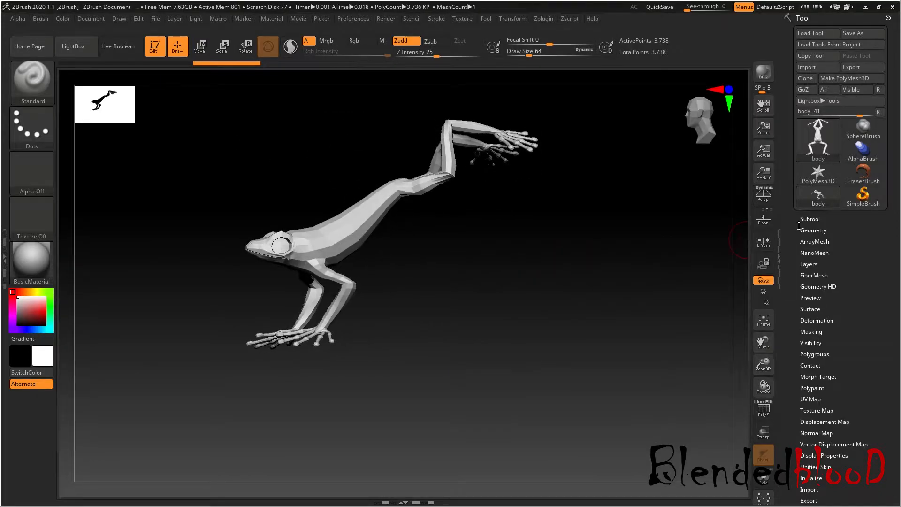
# - Divide the frog body's geometry repeatedly up to subdivision level 6
pyautogui.click(812, 230)
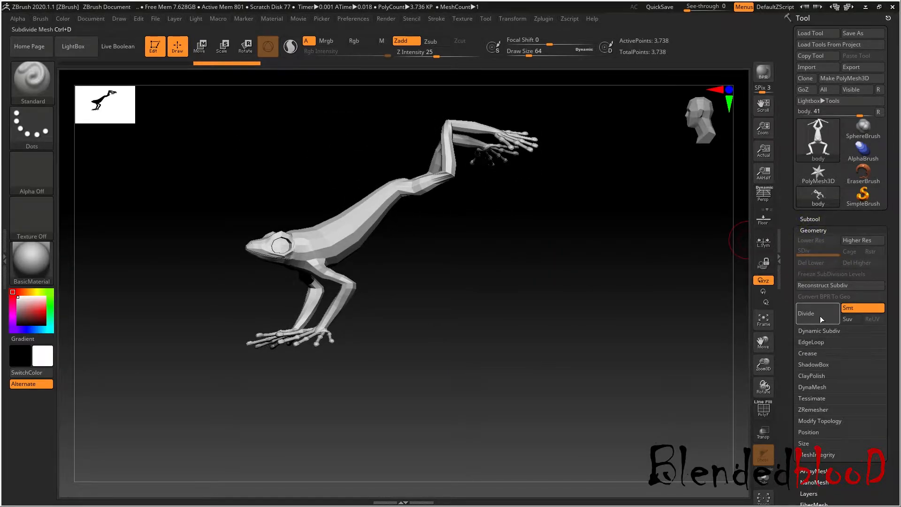
pyautogui.moveTo(763, 362); pyautogui.dragTo(775, 397)
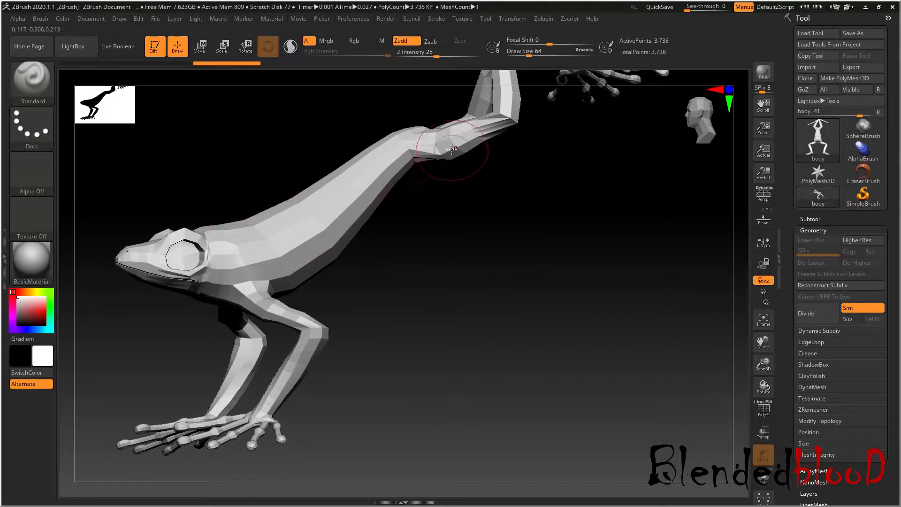
pyautogui.click(814, 315)
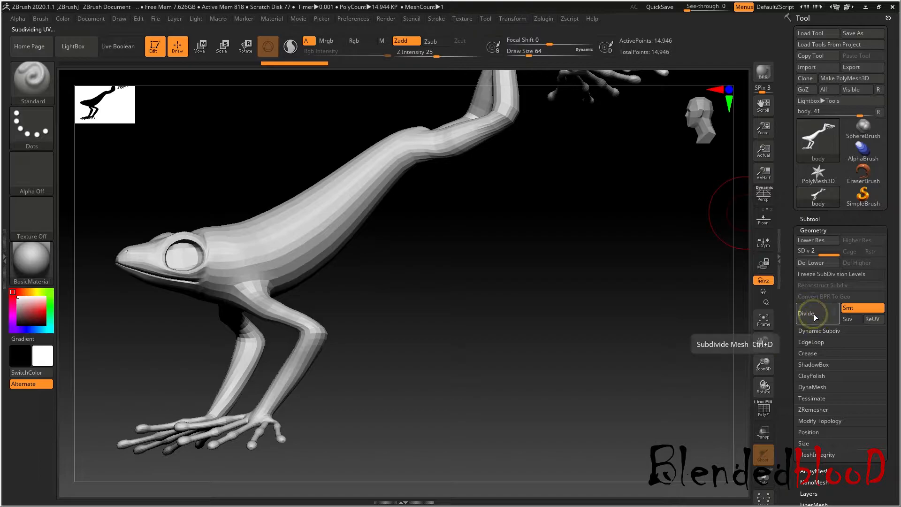
pyautogui.click(814, 314)
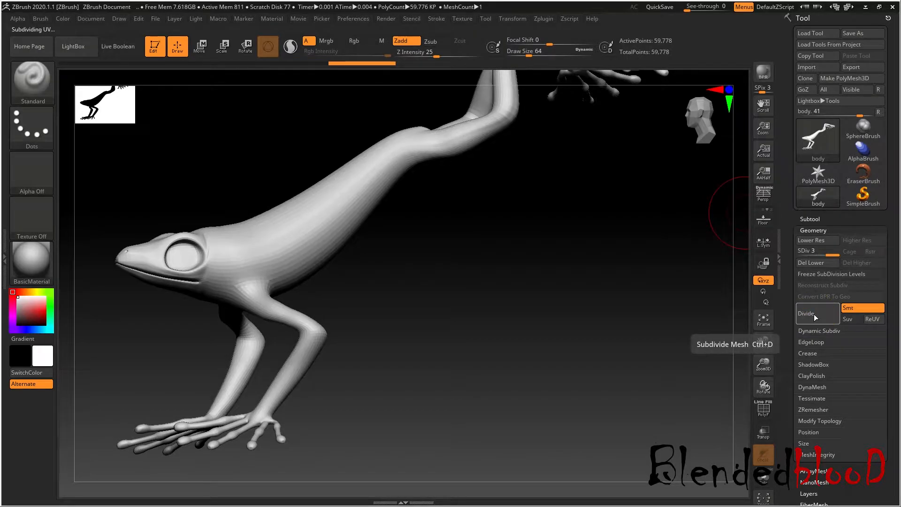
pyautogui.click(813, 314)
pyautogui.click(814, 315)
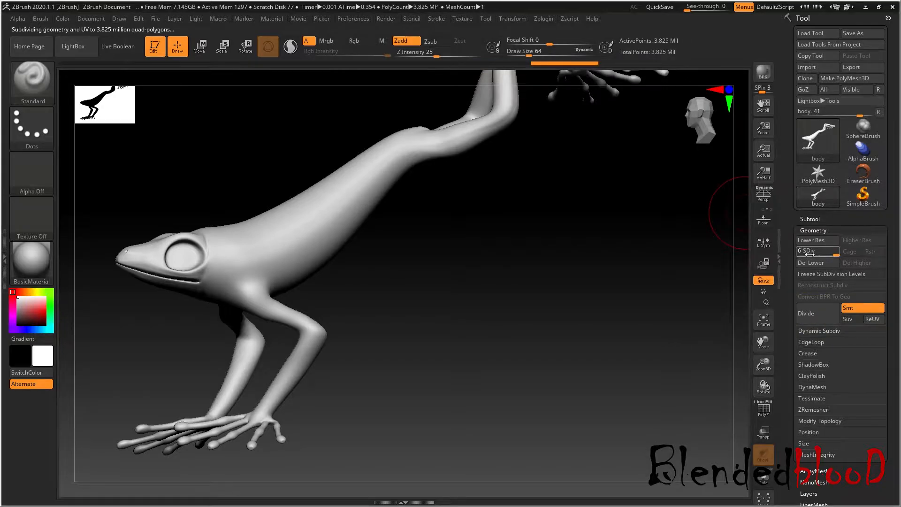
pyautogui.click(762, 320)
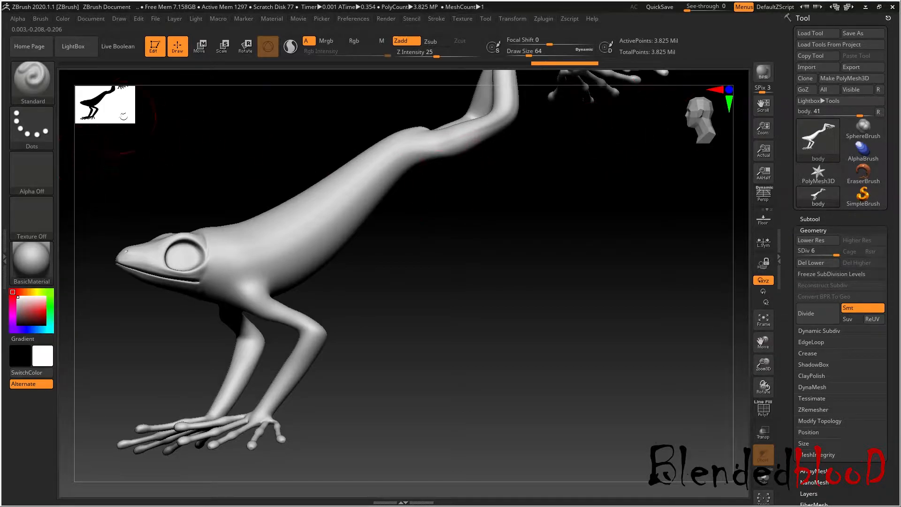
# - Dock the Texture palette beside the canvas and import the long frog reference photo as a texture
pyautogui.click(462, 19)
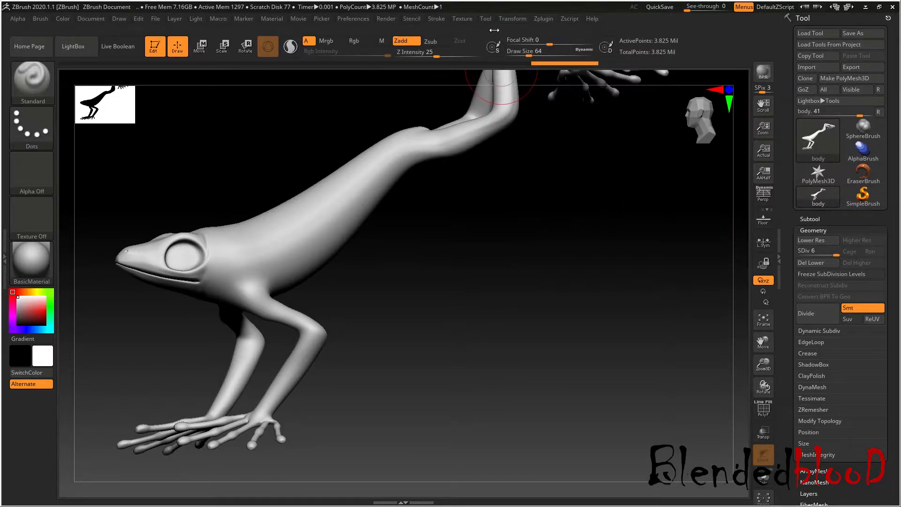
pyautogui.click(463, 21)
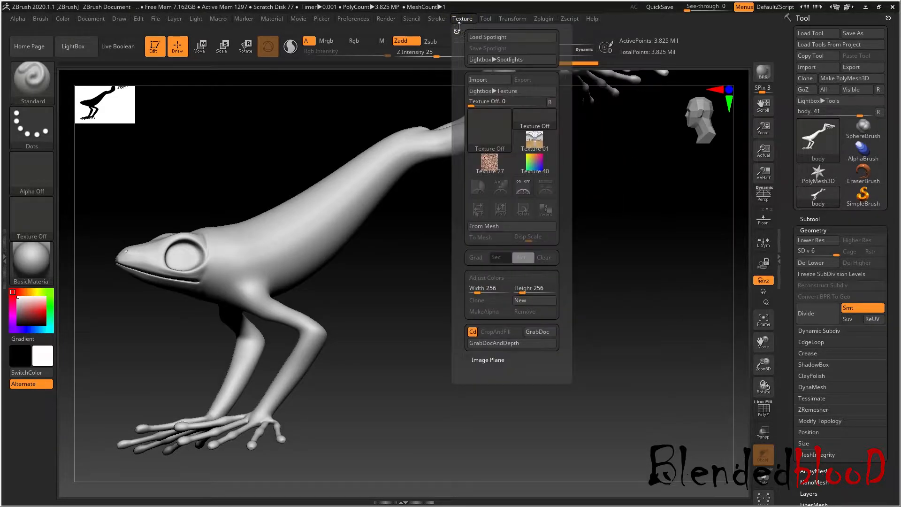
pyautogui.click(455, 32)
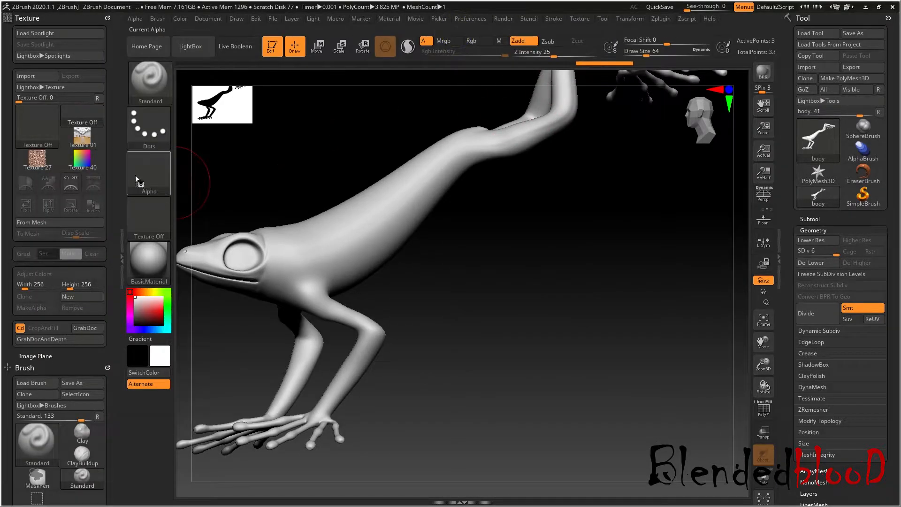
pyautogui.moveTo(32, 162)
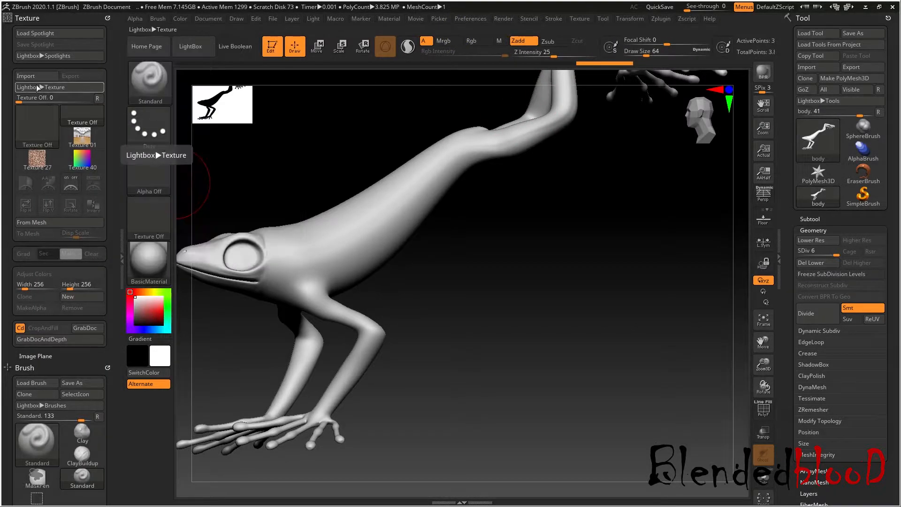
pyautogui.click(25, 75)
pyautogui.click(178, 99)
pyautogui.doubleClick(178, 98)
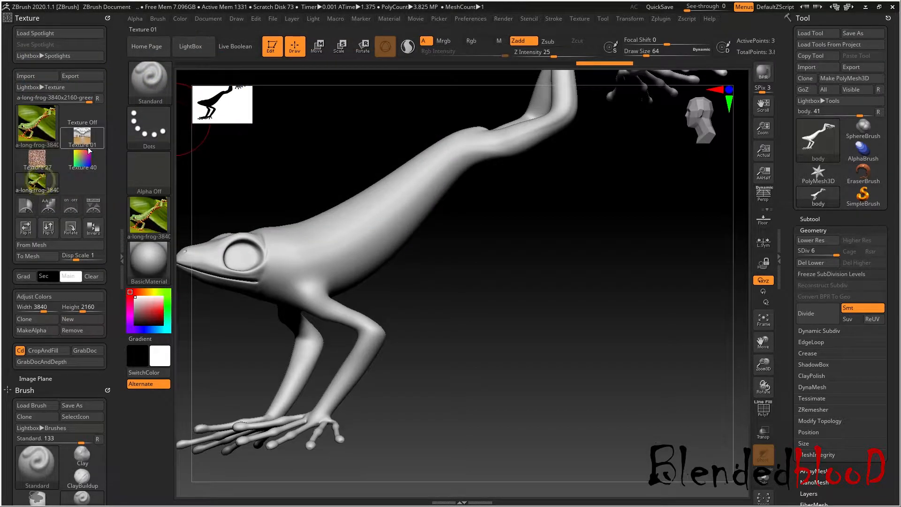
# - Add the frog photo to Spotlight, shrink it, and place it above the frog's head with the dial moved off the image
pyautogui.click(94, 207)
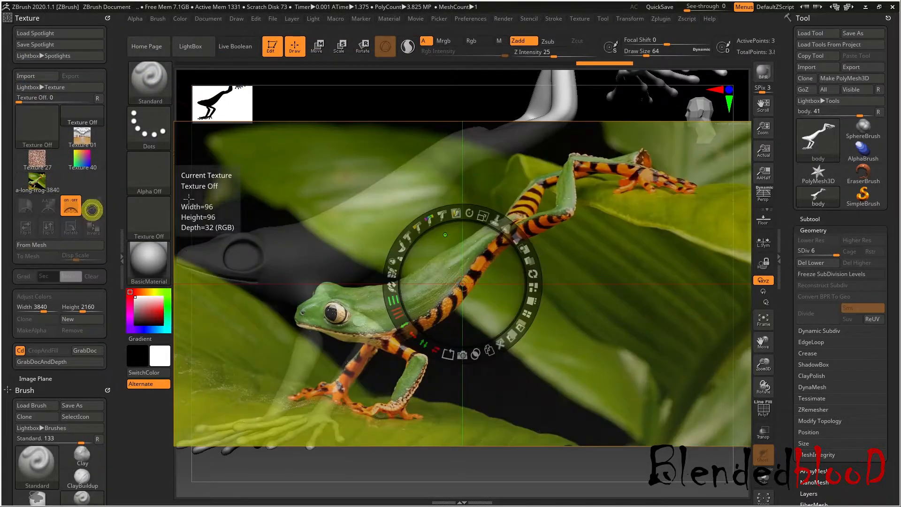
pyautogui.click(118, 253)
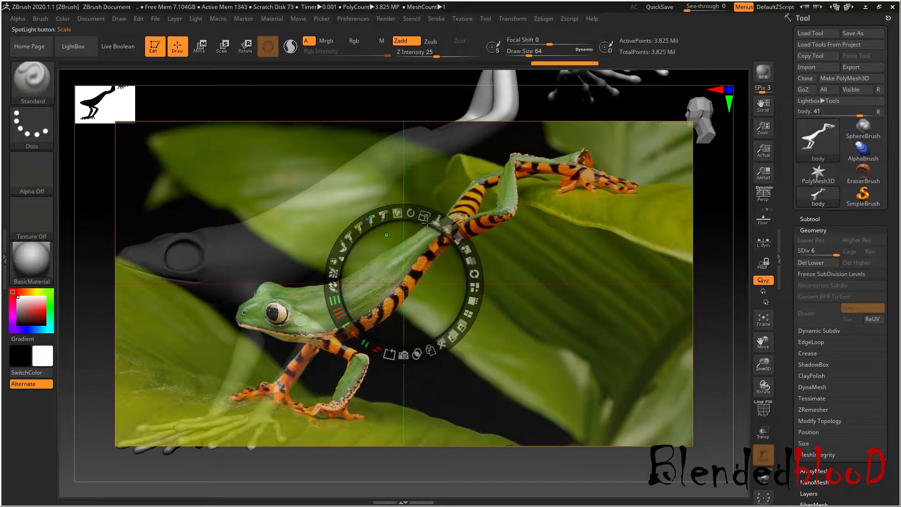
pyautogui.moveTo(423, 217); pyautogui.dragTo(235, 81)
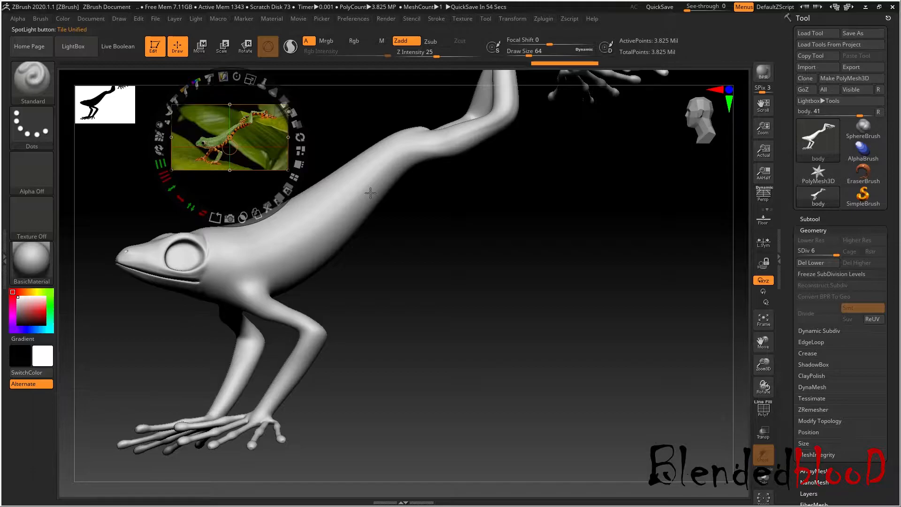
pyautogui.moveTo(558, 301); pyautogui.dragTo(568, 302)
pyautogui.moveTo(390, 102); pyautogui.dragTo(390, 106)
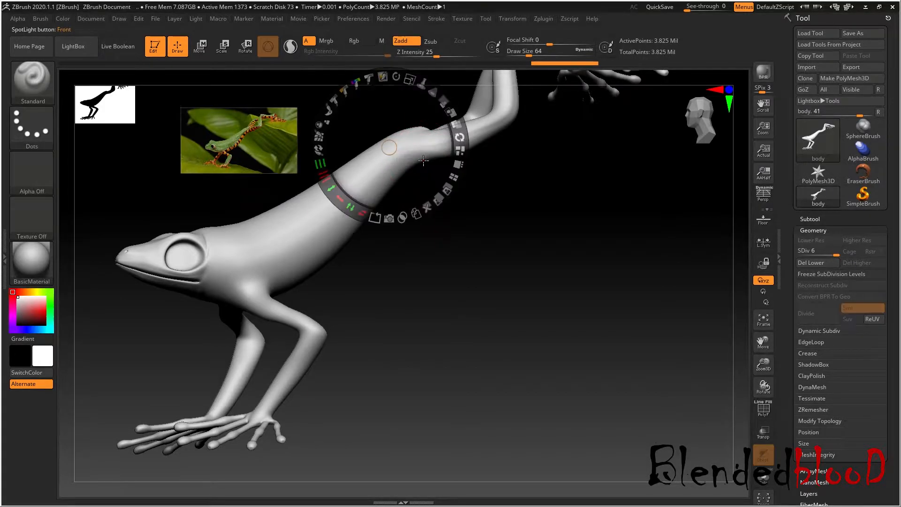
# - Toggle the Spotlight display off and on again, and briefly view the Subtool list
pyautogui.hotkey('shift', 'z')
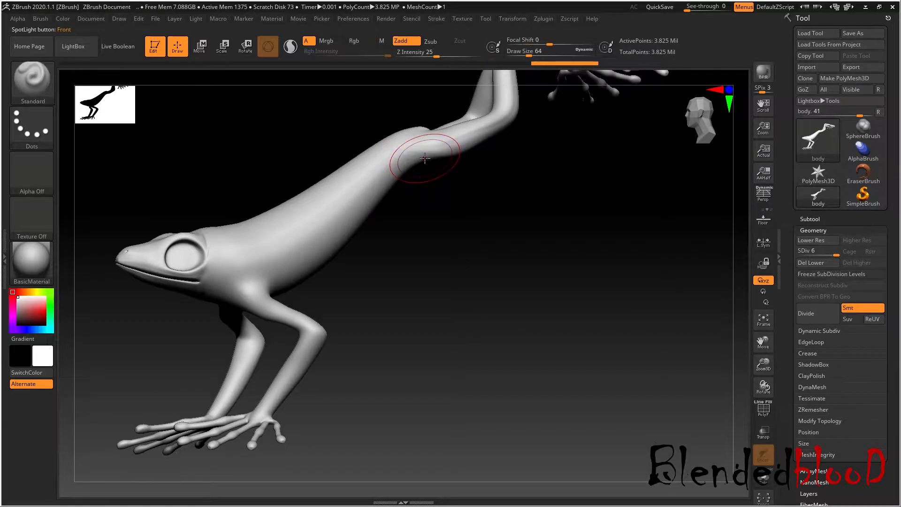
pyautogui.hotkey('shift', 'z')
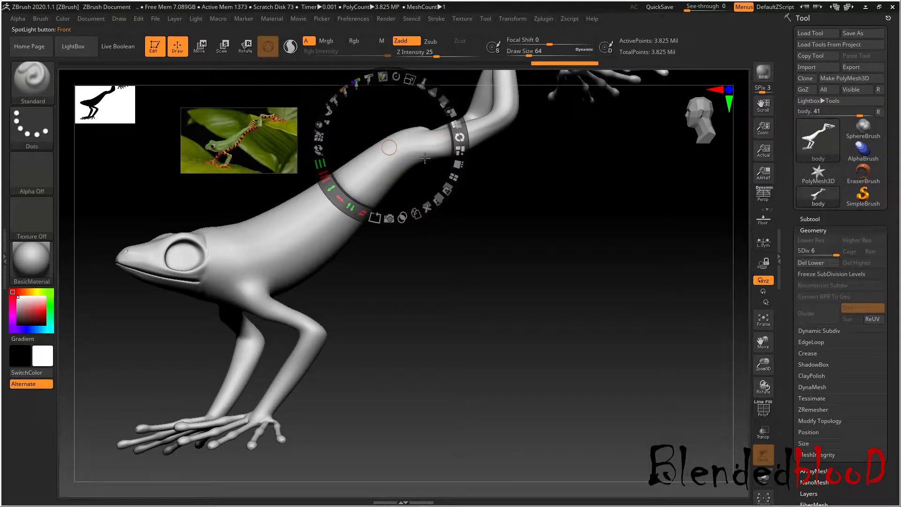
pyautogui.click(813, 220)
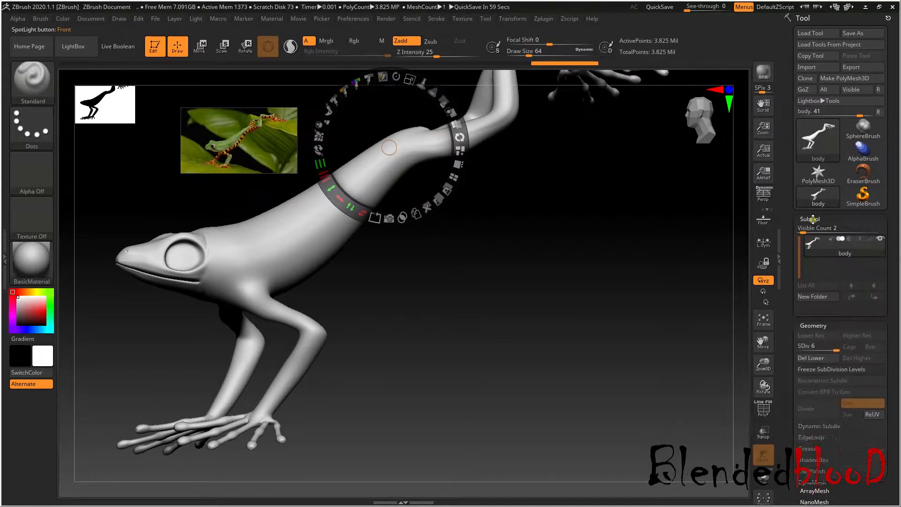
pyautogui.click(812, 219)
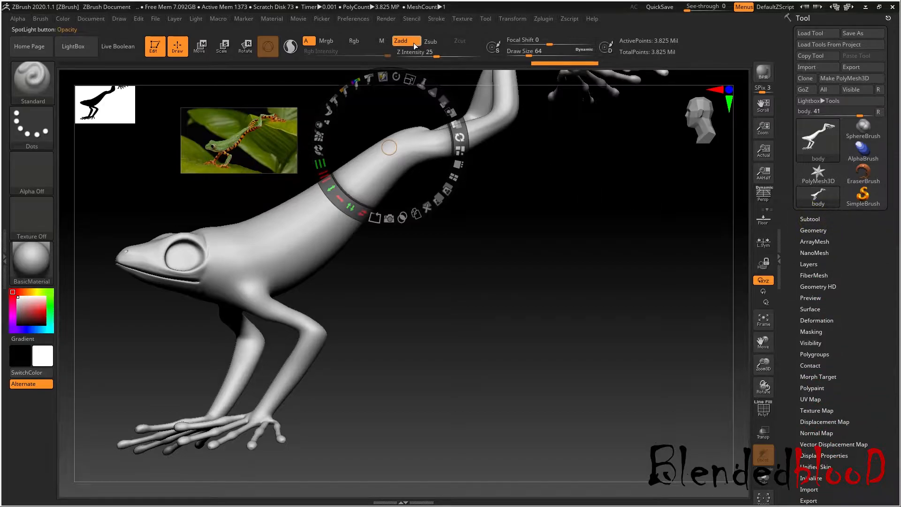
# - Set the brush to color only with Rgb on and Zadd off, and enable Colorize in the body's Polypaint settings
pyautogui.click(361, 43)
pyautogui.click(405, 41)
pyautogui.moveTo(882, 270); pyautogui.dragTo(874, 219)
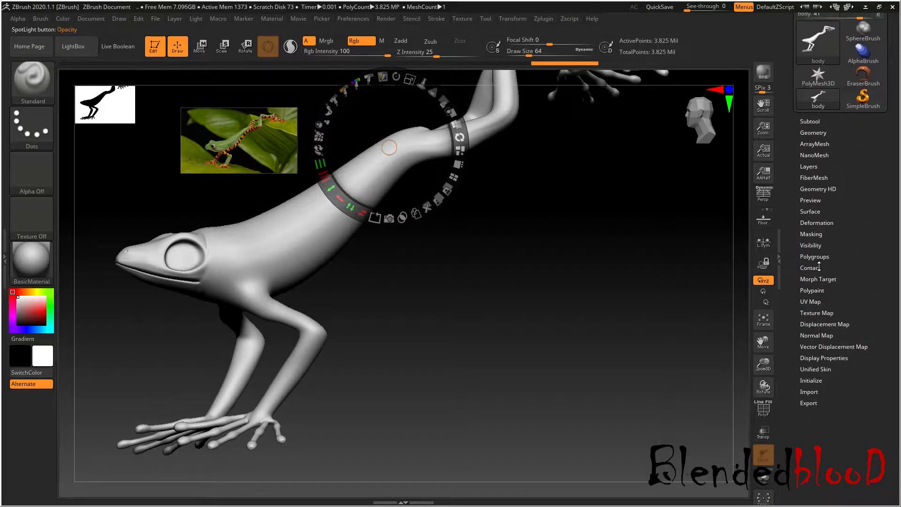
pyautogui.click(817, 291)
pyautogui.click(835, 301)
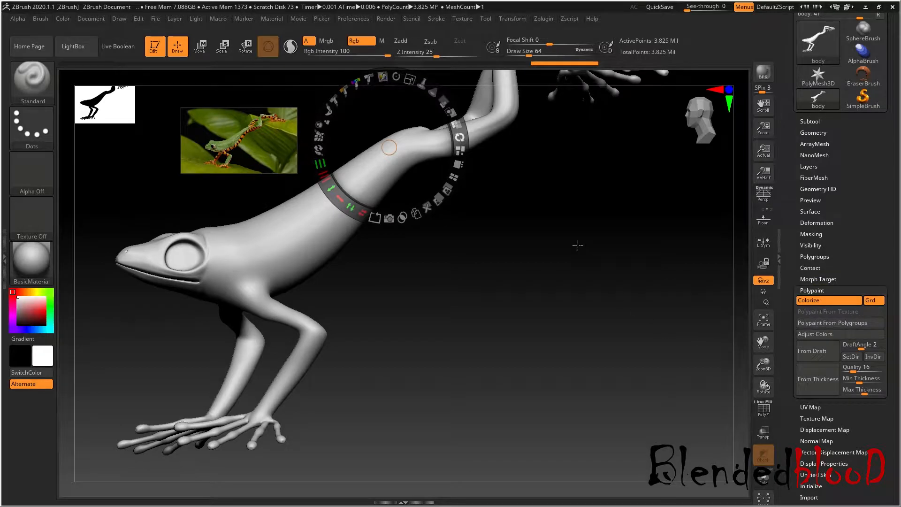
# - Pick a red and paint a test patch along the frog's flank with the Spotlight photo hidden
pyautogui.click(43, 312)
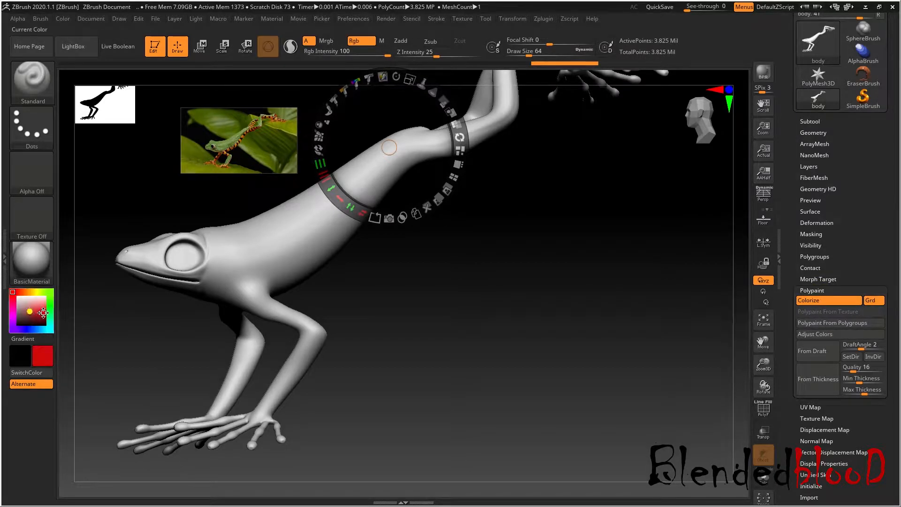
pyautogui.click(272, 258)
pyautogui.moveTo(290, 263)
pyautogui.mouseDown()
pyautogui.moveTo(261, 233)
pyautogui.moveTo(320, 220)
pyautogui.moveTo(368, 176)
pyautogui.mouseUp()
pyautogui.hotkey('shift', 'z')
# - Frame the whole frog and move the Spotlight reference photo beside the color picker, clear of the model
pyautogui.moveTo(763, 359); pyautogui.dragTo(770, 380)
pyautogui.moveTo(764, 342); pyautogui.dragTo(834, 332)
pyautogui.moveTo(760, 364)
pyautogui.mouseDown()
pyautogui.moveTo(757, 335)
pyautogui.moveTo(774, 363)
pyautogui.mouseUp()
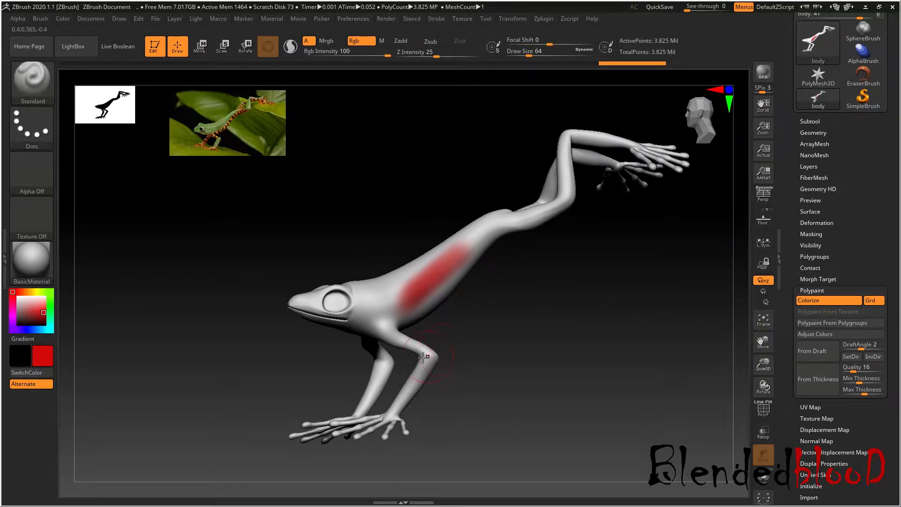
pyautogui.press('z')
pyautogui.moveTo(247, 121); pyautogui.dragTo(138, 316)
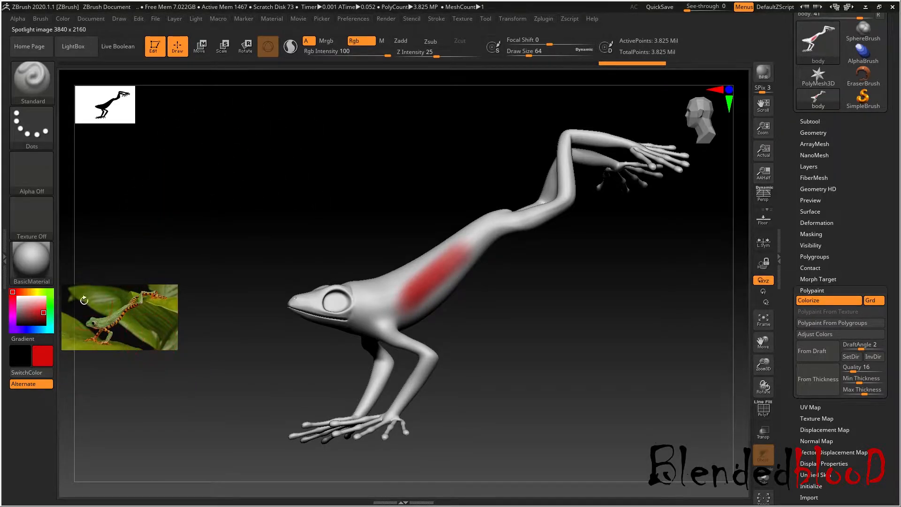
# - Choose a dark, slightly yellowish green as the main paint color
pyautogui.moveTo(43, 313)
pyautogui.mouseDown()
pyautogui.moveTo(49, 308)
pyautogui.moveTo(44, 317)
pyautogui.mouseUp()
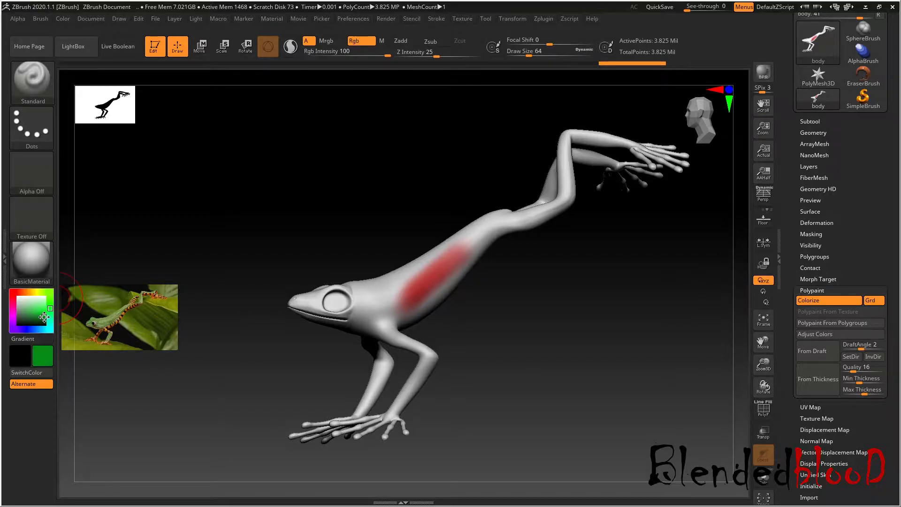
pyautogui.click(48, 298)
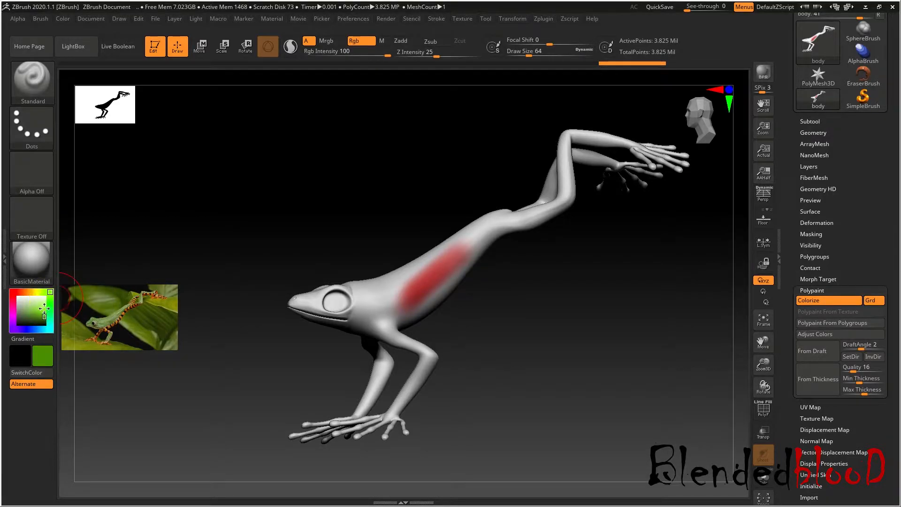
pyautogui.click(42, 319)
pyautogui.moveTo(37, 321); pyautogui.dragTo(38, 320)
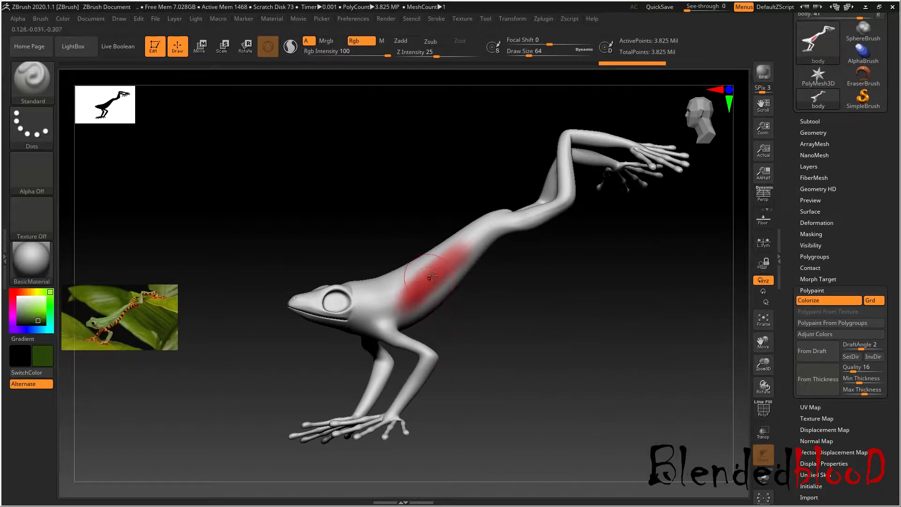
# - Paint the whole frog body, head, legs and feet dark green from all sides, covering the red patch
pyautogui.moveTo(383, 337)
pyautogui.mouseDown()
pyautogui.moveTo(522, 316)
pyautogui.moveTo(435, 284)
pyautogui.moveTo(453, 293)
pyautogui.mouseUp()
pyautogui.moveTo(466, 257)
pyautogui.mouseDown()
pyautogui.moveTo(423, 246)
pyautogui.moveTo(336, 273)
pyautogui.moveTo(305, 336)
pyautogui.moveTo(404, 357)
pyautogui.moveTo(371, 432)
pyautogui.moveTo(357, 380)
pyautogui.mouseUp()
pyautogui.moveTo(327, 422)
pyautogui.mouseDown()
pyautogui.moveTo(549, 197)
pyautogui.moveTo(619, 140)
pyautogui.moveTo(690, 159)
pyautogui.moveTo(663, 158)
pyautogui.mouseUp()
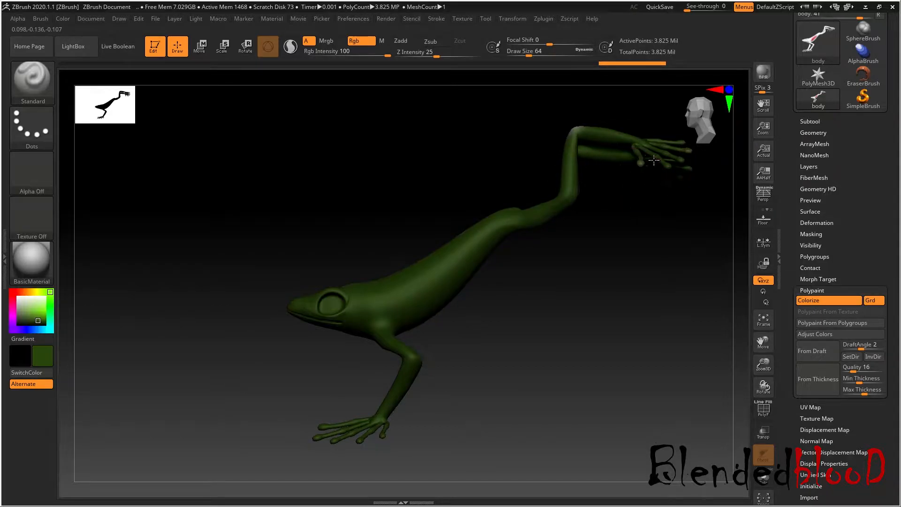
pyautogui.moveTo(538, 286); pyautogui.dragTo(451, 266)
pyautogui.moveTo(579, 297); pyautogui.dragTo(739, 316)
pyautogui.moveTo(763, 347); pyautogui.dragTo(772, 370)
pyautogui.moveTo(677, 377); pyautogui.dragTo(682, 339)
pyautogui.moveTo(552, 378); pyautogui.dragTo(608, 315)
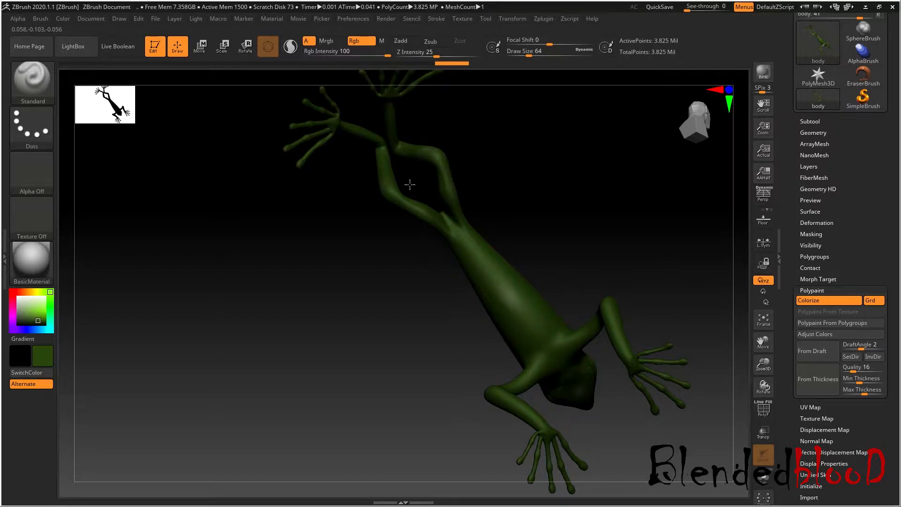
pyautogui.moveTo(598, 459); pyautogui.dragTo(629, 337)
pyautogui.moveTo(649, 382); pyautogui.dragTo(573, 433)
pyautogui.moveTo(668, 308); pyautogui.dragTo(547, 378)
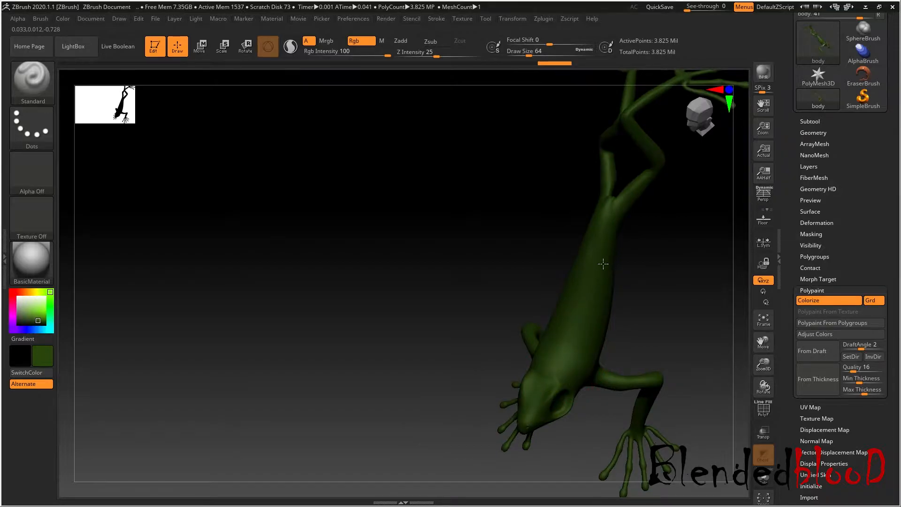
pyautogui.moveTo(601, 409); pyautogui.dragTo(631, 224)
# - Choose a brighter green as the main paint color, using the reference photo as a guide
pyautogui.moveTo(761, 345); pyautogui.dragTo(654, 259)
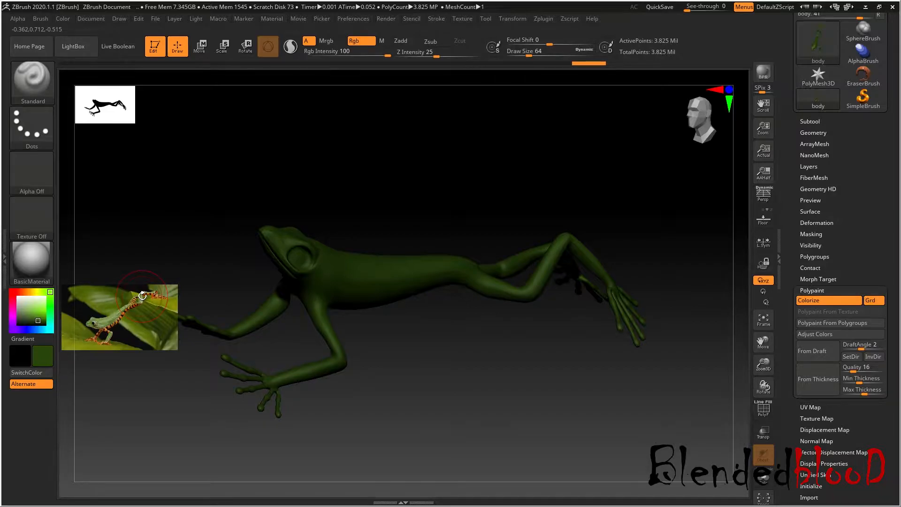
pyautogui.moveTo(39, 320); pyautogui.dragTo(34, 310)
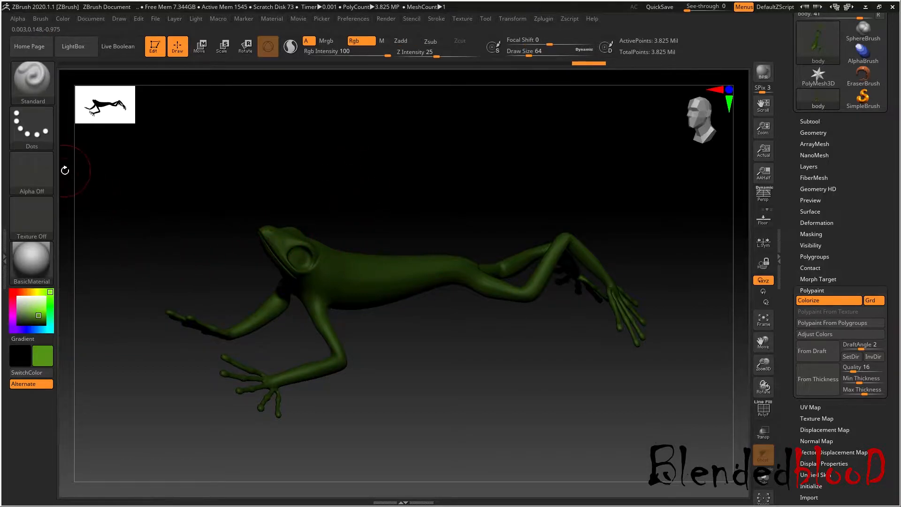
pyautogui.moveTo(179, 167); pyautogui.dragTo(324, 175)
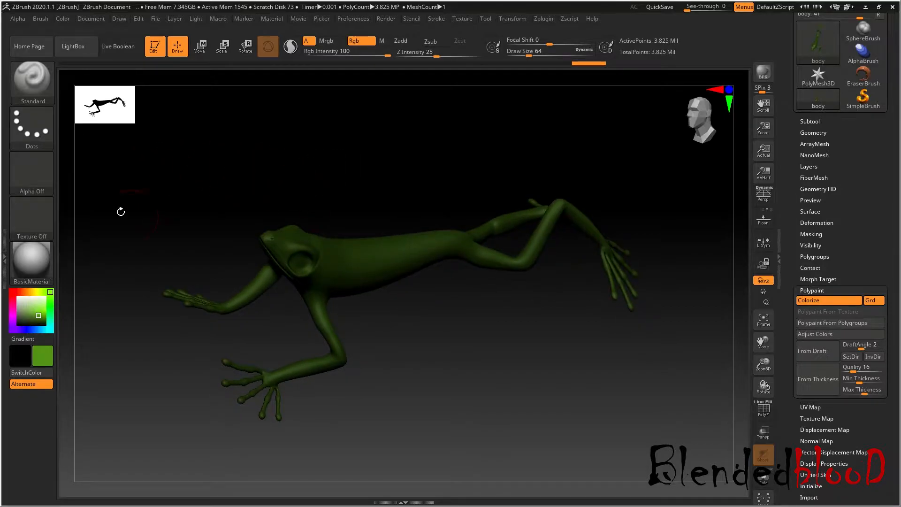
# - Try painting brighter green speckles along the frog's back with Alpha 08, and undo the strokes
pyautogui.click(41, 176)
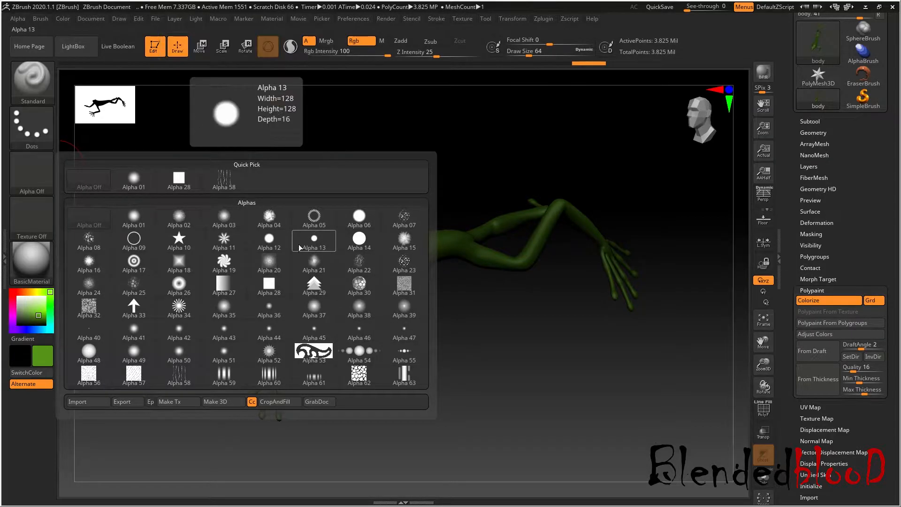
pyautogui.click(89, 240)
pyautogui.moveTo(764, 343)
pyautogui.mouseDown()
pyautogui.moveTo(743, 378)
pyautogui.moveTo(737, 366)
pyautogui.mouseUp()
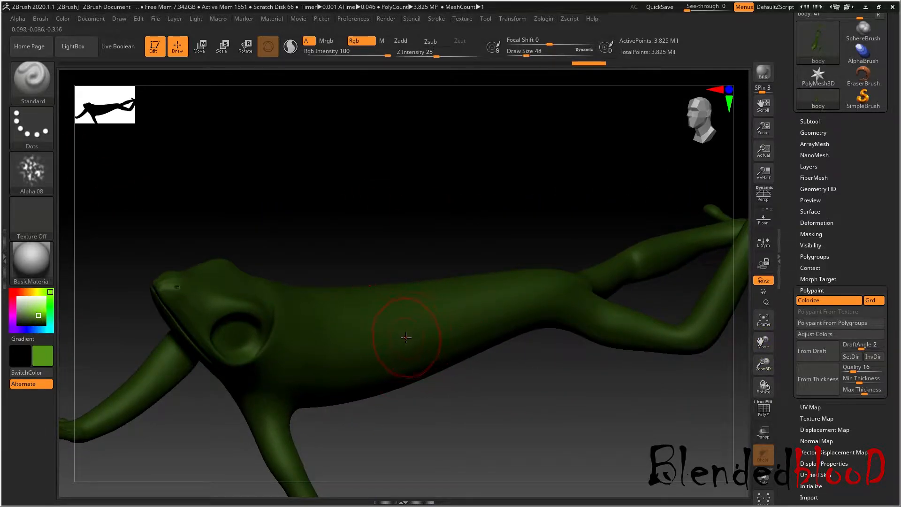
pyautogui.click(353, 339)
pyautogui.moveTo(507, 230)
pyautogui.mouseDown()
pyautogui.moveTo(503, 223)
pyautogui.moveTo(457, 281)
pyautogui.moveTo(396, 326)
pyautogui.moveTo(459, 291)
pyautogui.mouseUp()
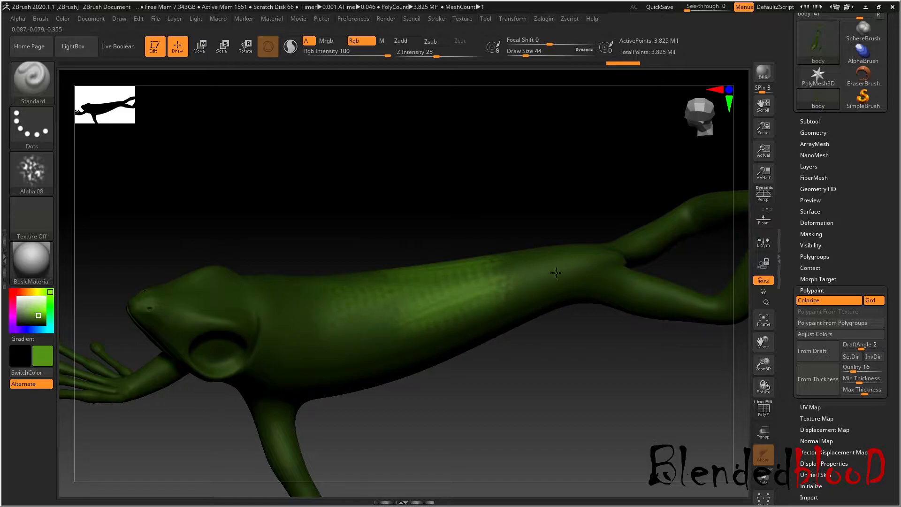
pyautogui.moveTo(528, 404); pyautogui.dragTo(528, 375)
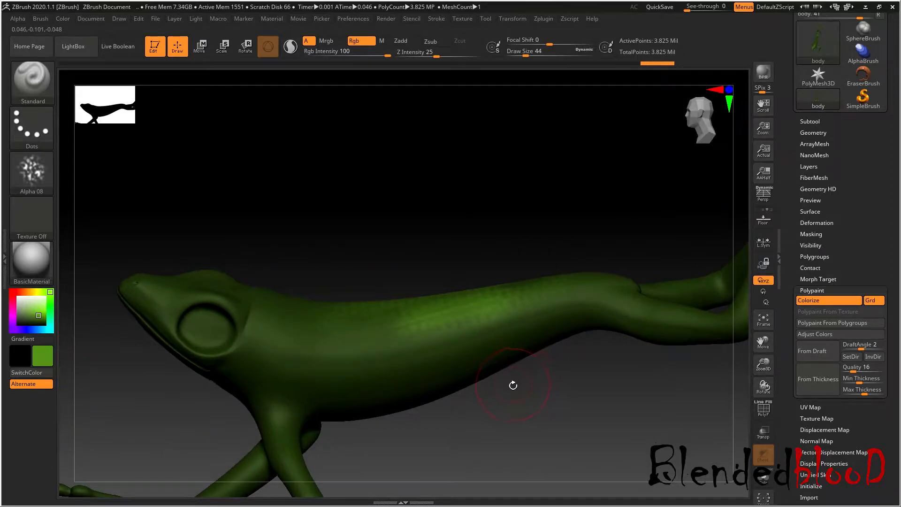
pyautogui.hotkey('ctrl', 'z')
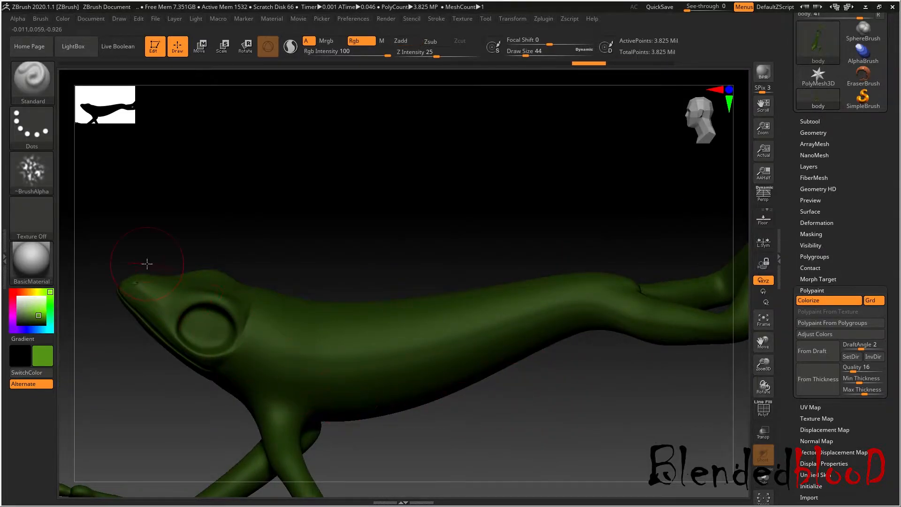
# - Turn the brush alpha off, switch the stroke to FreeHand, and lower the Rgb Intensity to 15
pyautogui.click(31, 171)
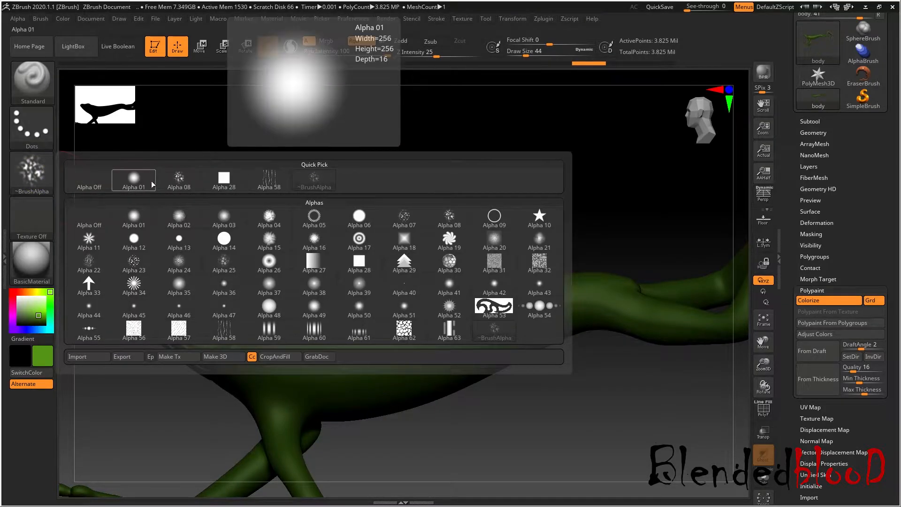
pyautogui.click(89, 181)
pyautogui.click(32, 127)
pyautogui.click(260, 140)
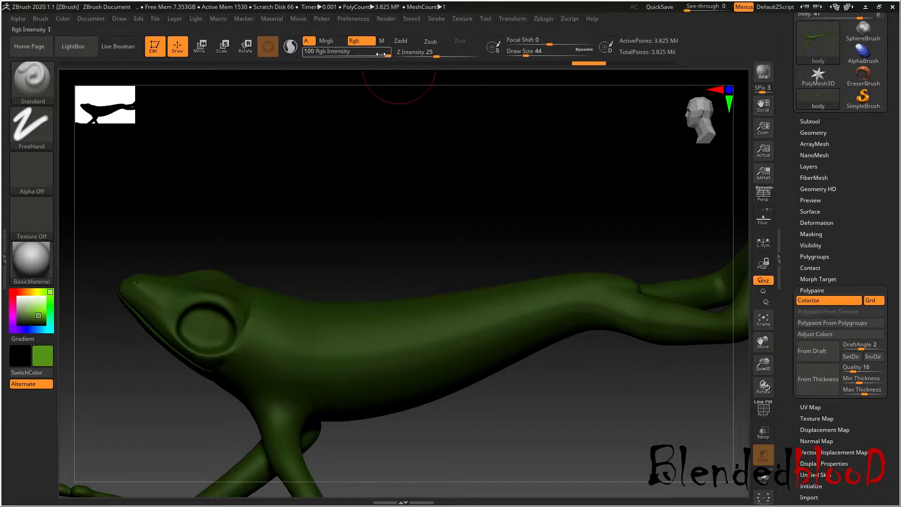
pyautogui.moveTo(381, 54); pyautogui.dragTo(358, 59)
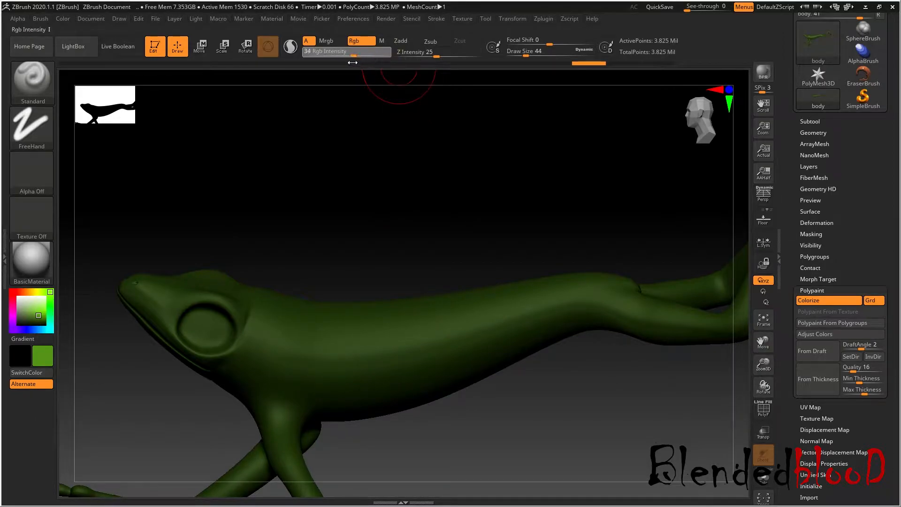
# - Brush the brighter green softly over the frog's back, flank and head
pyautogui.moveTo(360, 328)
pyautogui.mouseDown()
pyautogui.moveTo(442, 316)
pyautogui.moveTo(436, 306)
pyautogui.moveTo(315, 347)
pyautogui.moveTo(298, 264)
pyautogui.mouseUp()
pyautogui.moveTo(392, 346)
pyautogui.mouseDown()
pyautogui.moveTo(540, 280)
pyautogui.moveTo(300, 334)
pyautogui.moveTo(202, 301)
pyautogui.moveTo(170, 277)
pyautogui.moveTo(134, 296)
pyautogui.moveTo(172, 324)
pyautogui.mouseUp()
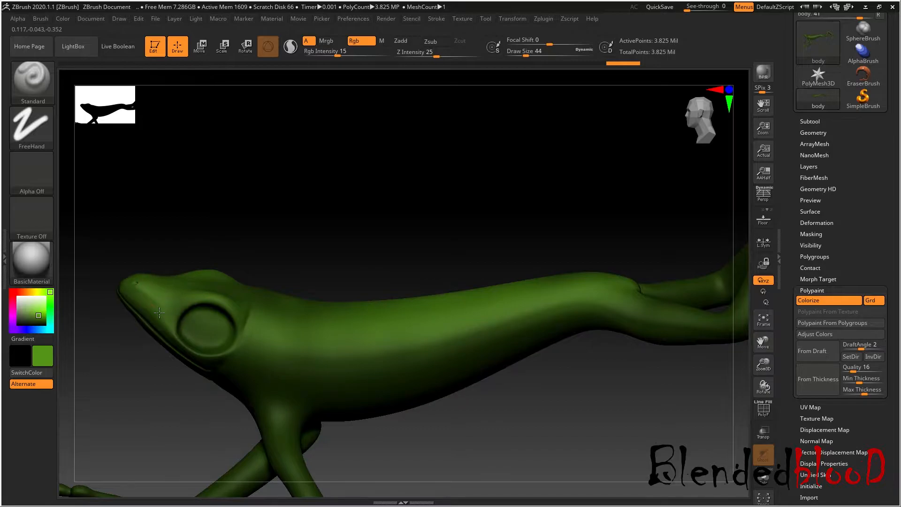
pyautogui.moveTo(354, 268); pyautogui.dragTo(344, 411)
pyautogui.moveTo(562, 389); pyautogui.dragTo(565, 242)
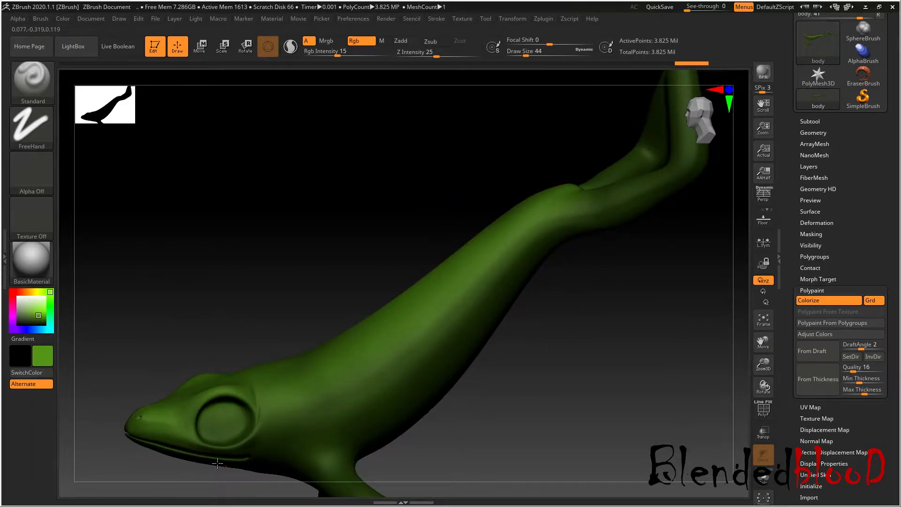
# - Blend the brighter green over the hind legs and the upper side of the back and head
pyautogui.moveTo(760, 348); pyautogui.dragTo(690, 446)
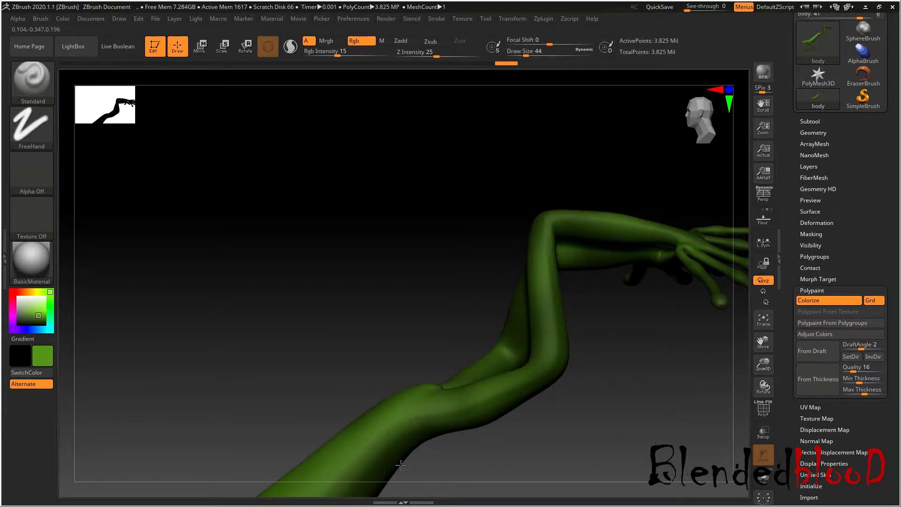
pyautogui.moveTo(761, 346); pyautogui.dragTo(800, 284)
pyautogui.moveTo(660, 332); pyautogui.dragTo(675, 388)
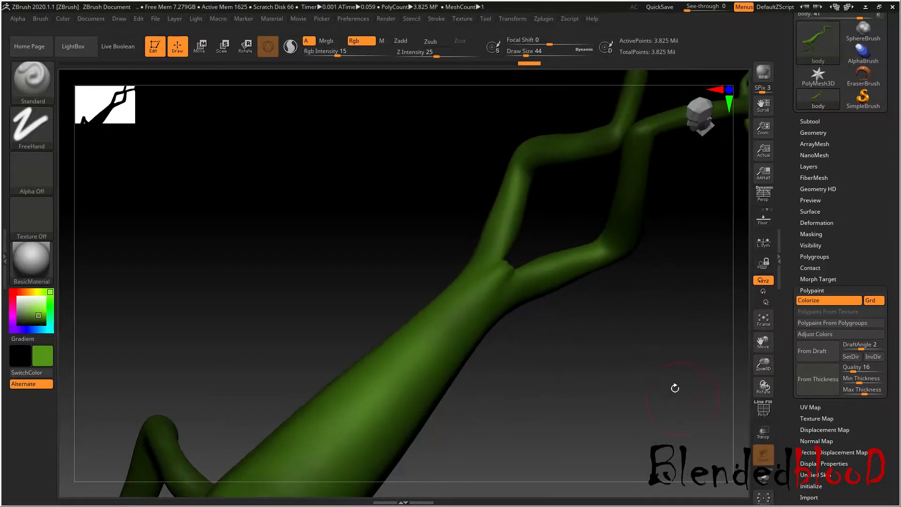
pyautogui.moveTo(758, 346); pyautogui.dragTo(867, 228)
pyautogui.click(579, 198)
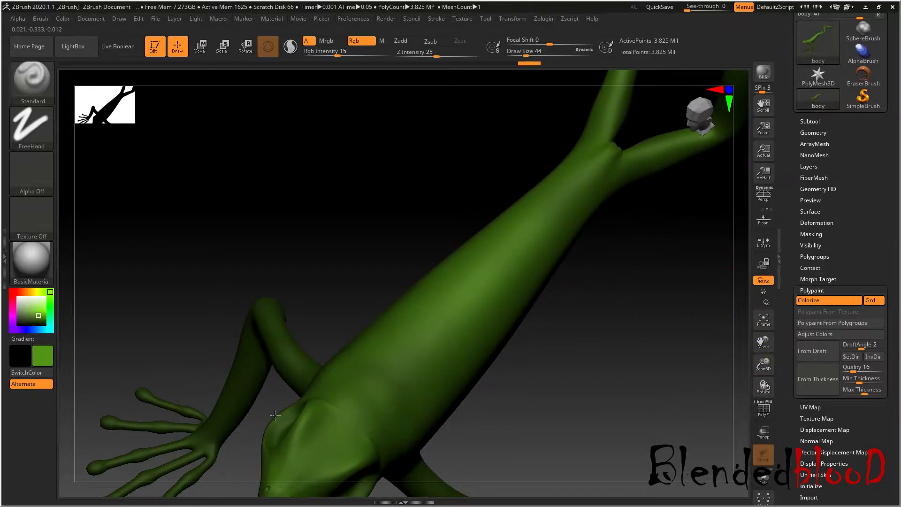
pyautogui.moveTo(573, 441); pyautogui.dragTo(596, 352)
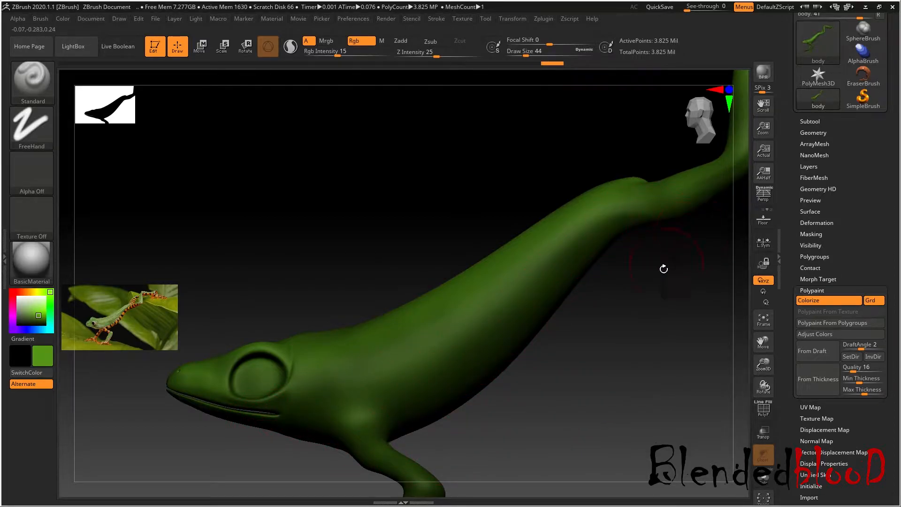
# - Sharpen the brush edge with a Focal Shift of -100 and reduce the Draw Size to 20
pyautogui.moveTo(761, 357); pyautogui.dragTo(558, 357)
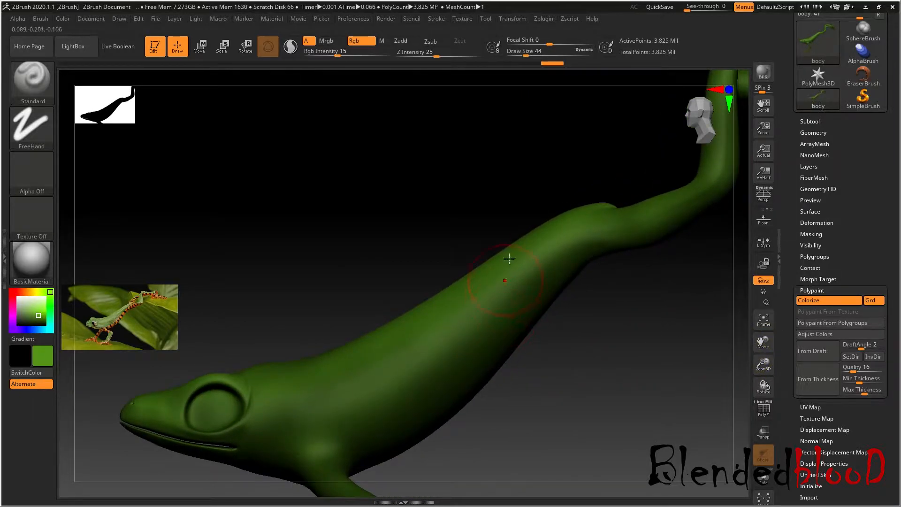
pyautogui.moveTo(542, 41); pyautogui.dragTo(506, 45)
pyautogui.press('[')
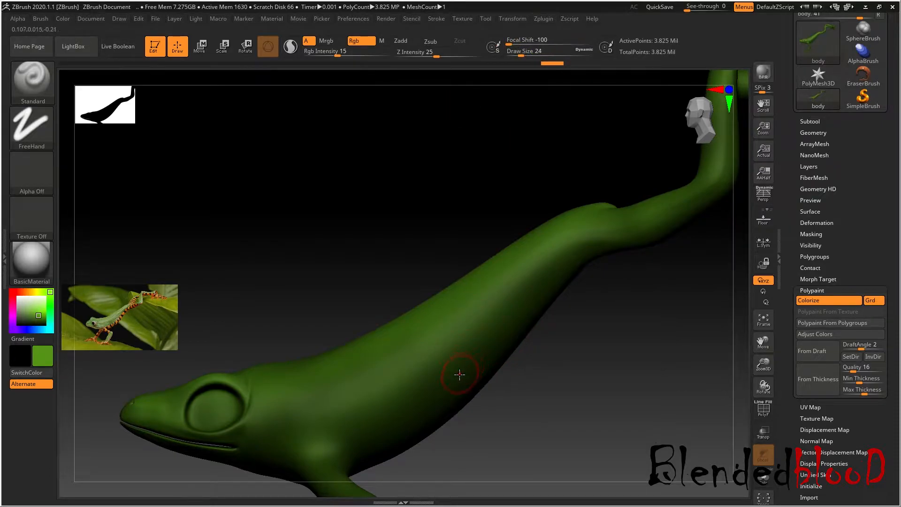
# - Swap the main and secondary colors, keeping green as secondary, and change the main color to bright orange
pyautogui.click(44, 373)
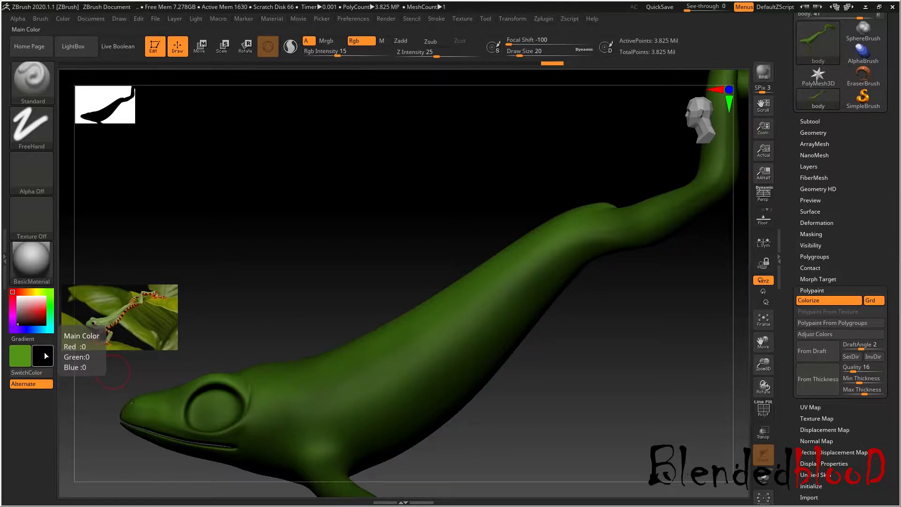
pyautogui.click(44, 353)
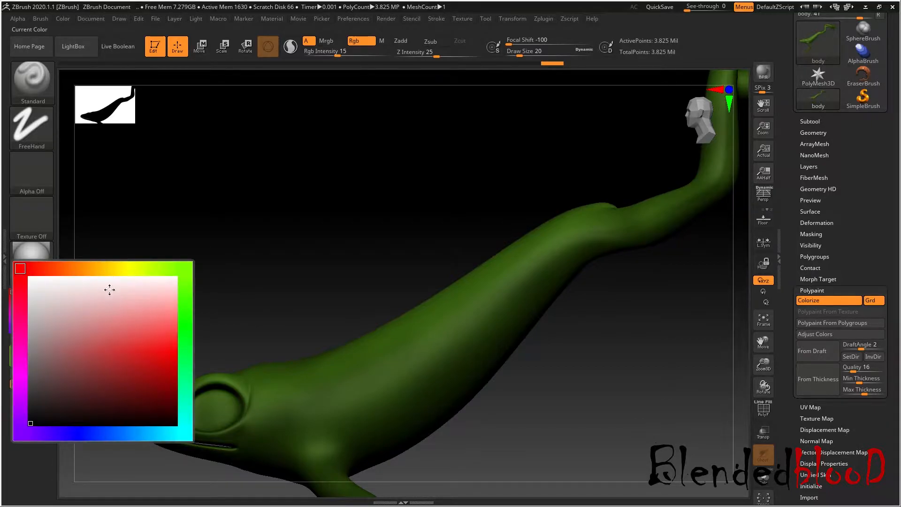
pyautogui.click(68, 268)
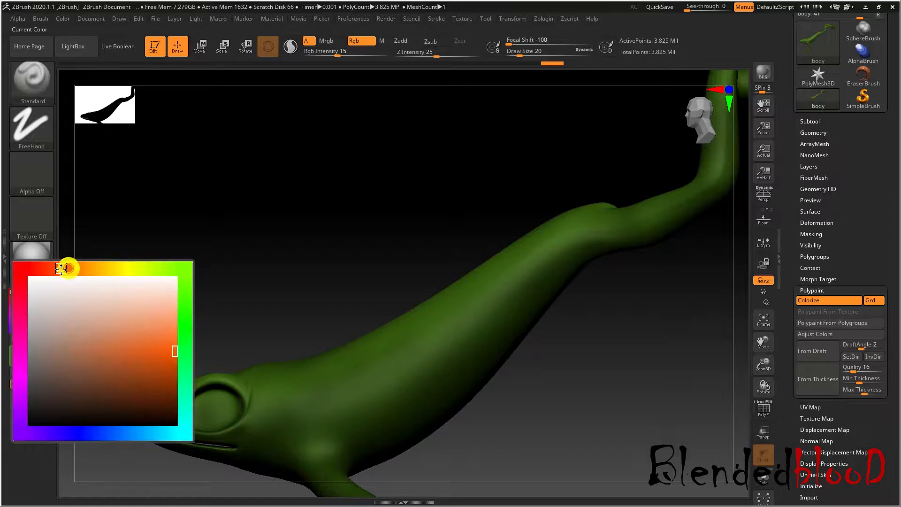
pyautogui.click(173, 352)
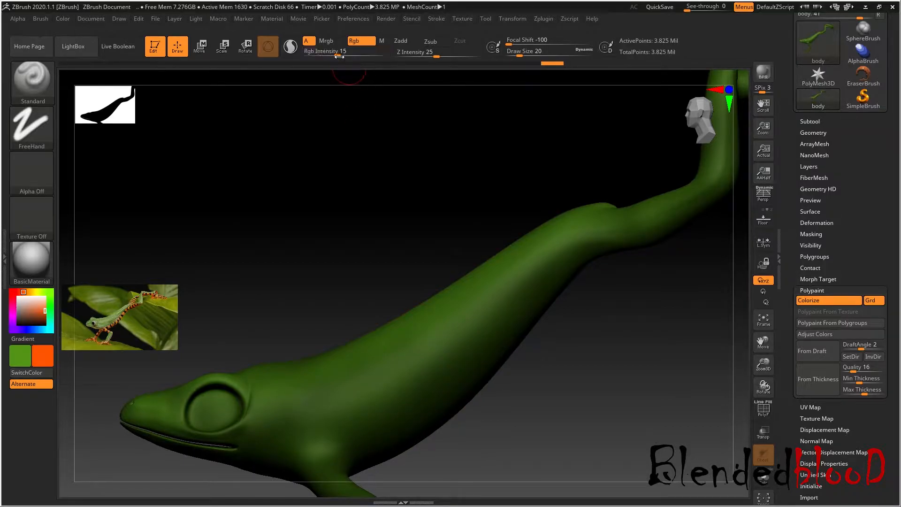
# - Set the Rgb Intensity to 100, paint an orange band along the frog's lower flank, and show the reference photo again
pyautogui.moveTo(337, 54); pyautogui.dragTo(388, 55)
pyautogui.moveTo(424, 423); pyautogui.dragTo(544, 328)
pyautogui.hotkey('shift', 'z')
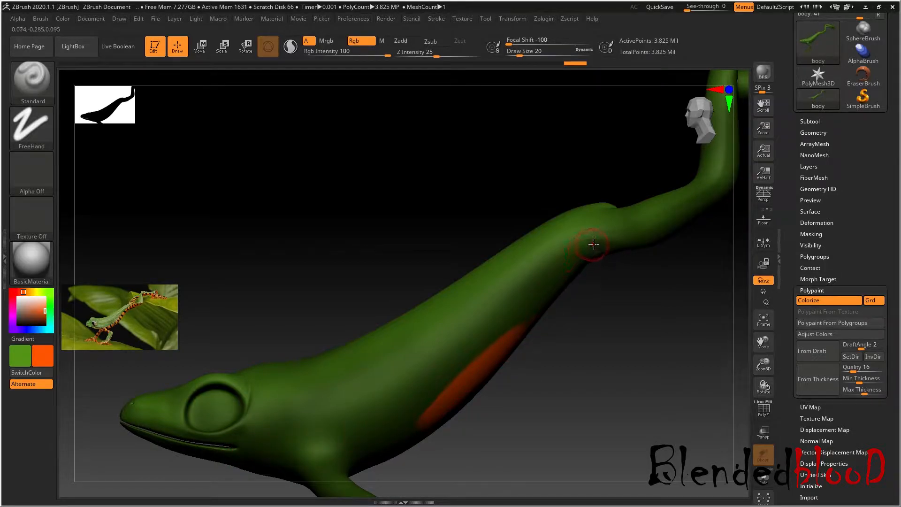
# - Extend the orange band forward along the lower flank to the mouth corner, and refine its edge with a Focal Shift of -38
pyautogui.moveTo(756, 348); pyautogui.dragTo(783, 291)
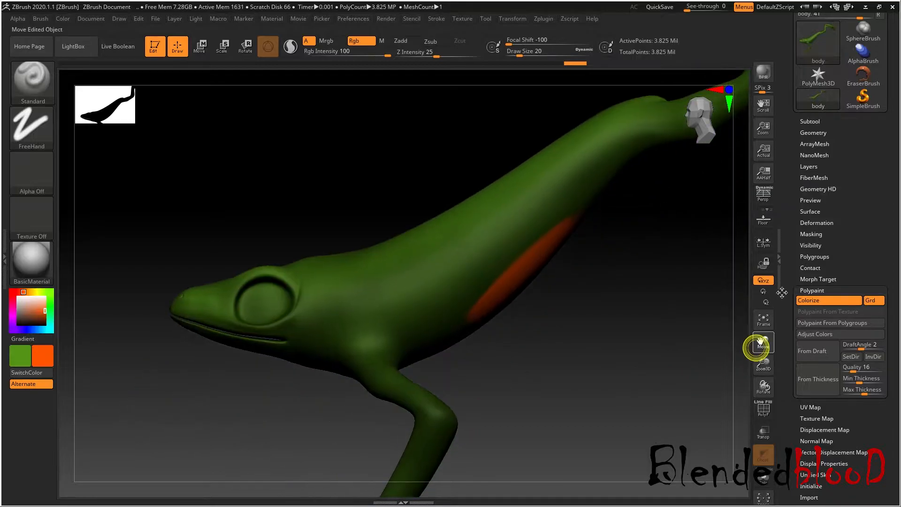
pyautogui.moveTo(298, 348)
pyautogui.mouseDown()
pyautogui.moveTo(413, 336)
pyautogui.moveTo(491, 303)
pyautogui.moveTo(548, 250)
pyautogui.mouseUp()
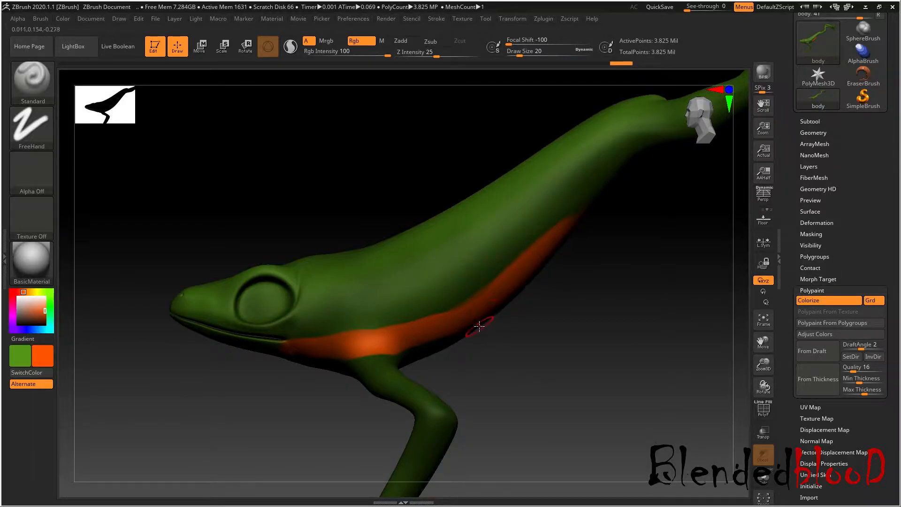
pyautogui.moveTo(508, 45); pyautogui.dragTo(529, 40)
pyautogui.moveTo(428, 323)
pyautogui.mouseDown()
pyautogui.moveTo(500, 280)
pyautogui.moveTo(449, 317)
pyautogui.moveTo(569, 223)
pyautogui.mouseUp()
# - Clean up the front end of the orange band at the mouth corner and above the foreleg with a Draw Size of 9
pyautogui.moveTo(759, 342); pyautogui.dragTo(827, 318)
pyautogui.moveTo(764, 365); pyautogui.dragTo(779, 379)
pyautogui.moveTo(758, 346); pyautogui.dragTo(817, 350)
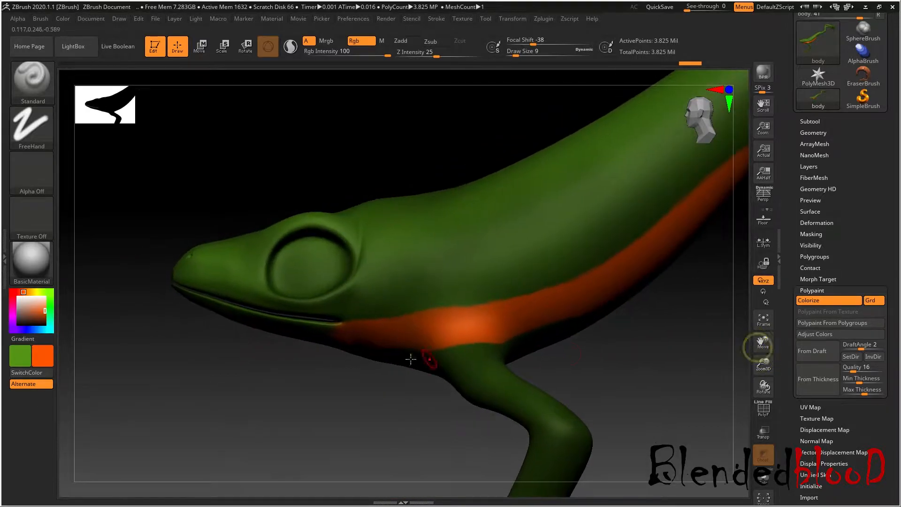
pyautogui.click(325, 325)
pyautogui.moveTo(352, 329)
pyautogui.mouseDown()
pyautogui.moveTo(329, 325)
pyautogui.moveTo(337, 330)
pyautogui.mouseUp()
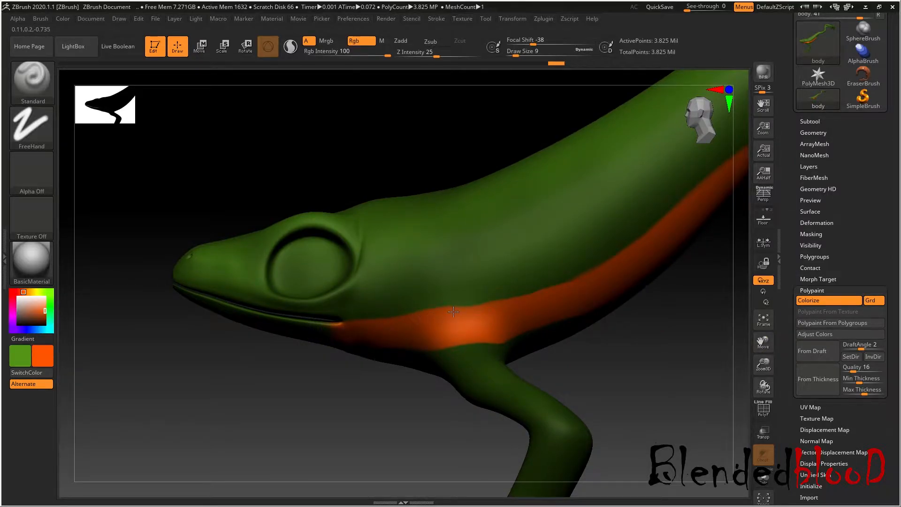
pyautogui.moveTo(420, 325); pyautogui.dragTo(443, 315)
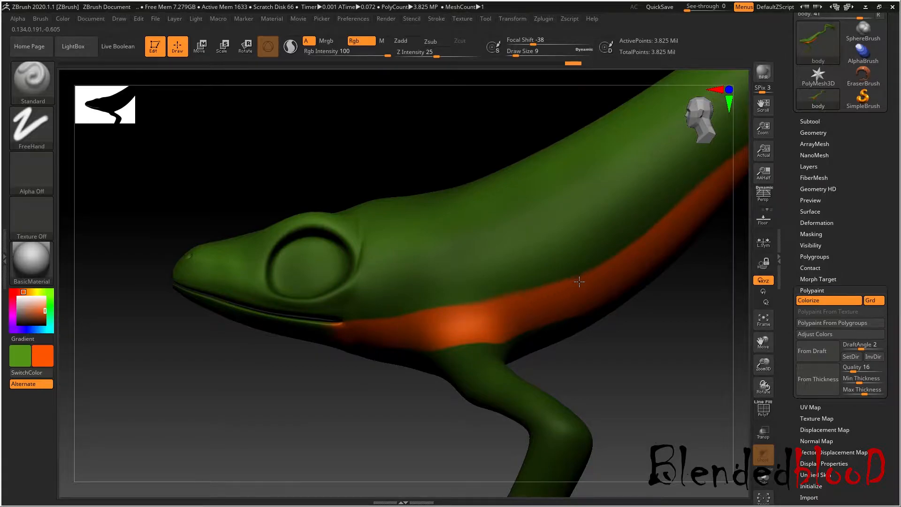
# - Extend the orange band backward along the lower flank to the base of the hind leg and even out its width
pyautogui.moveTo(690, 370); pyautogui.dragTo(607, 390)
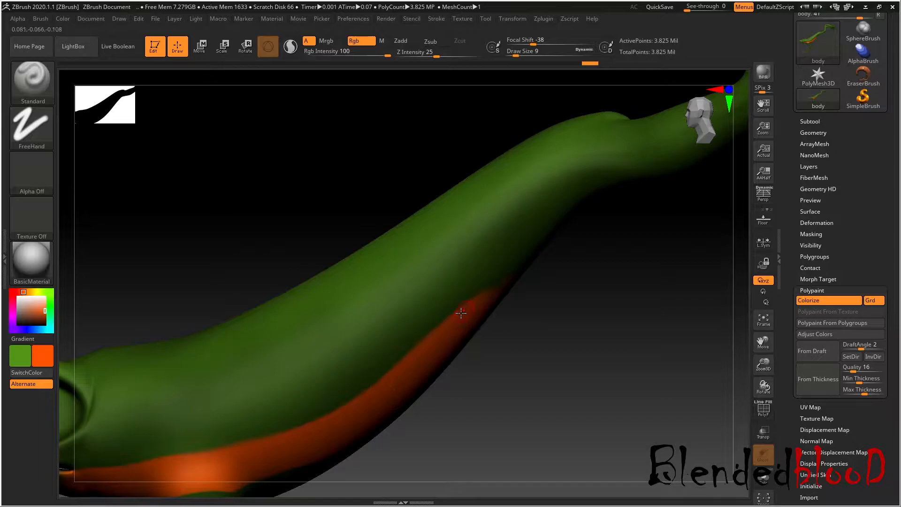
pyautogui.moveTo(406, 360); pyautogui.dragTo(520, 258)
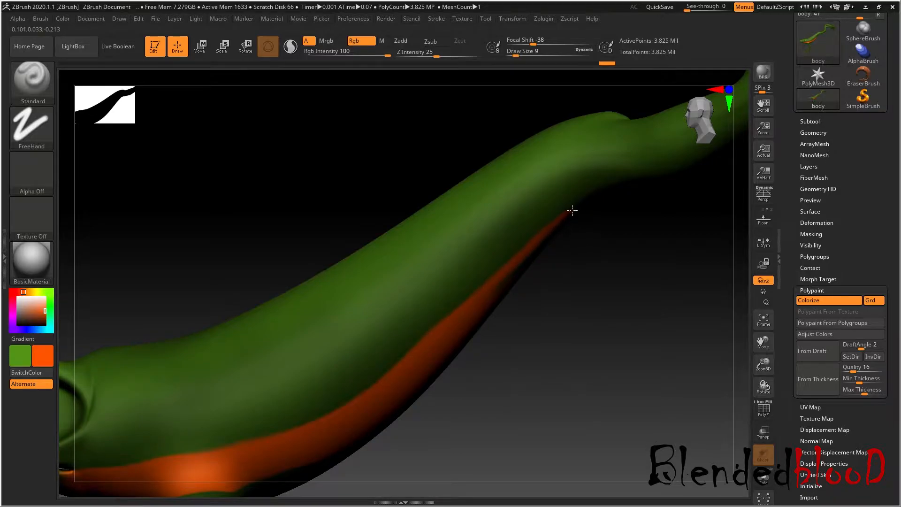
pyautogui.moveTo(460, 323)
pyautogui.mouseDown()
pyautogui.moveTo(514, 242)
pyautogui.moveTo(600, 185)
pyautogui.mouseUp()
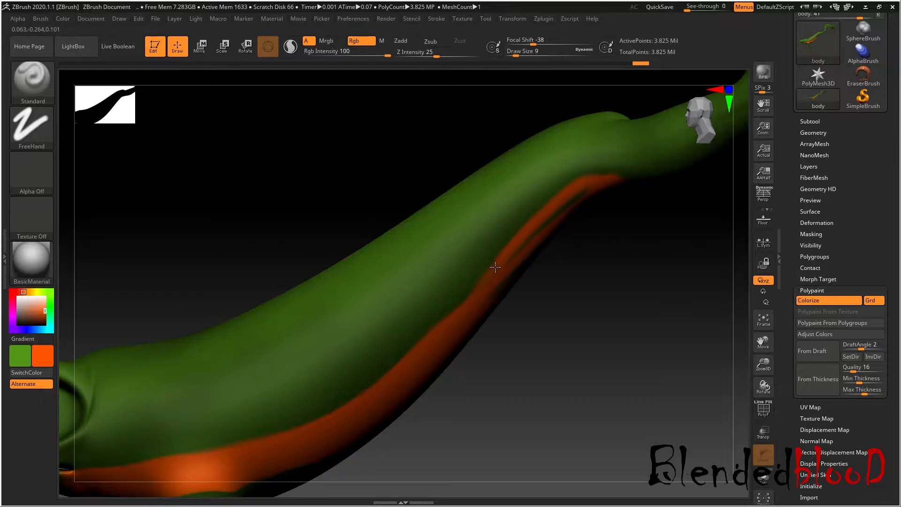
pyautogui.moveTo(449, 324); pyautogui.dragTo(443, 339)
pyautogui.moveTo(492, 292); pyautogui.dragTo(573, 201)
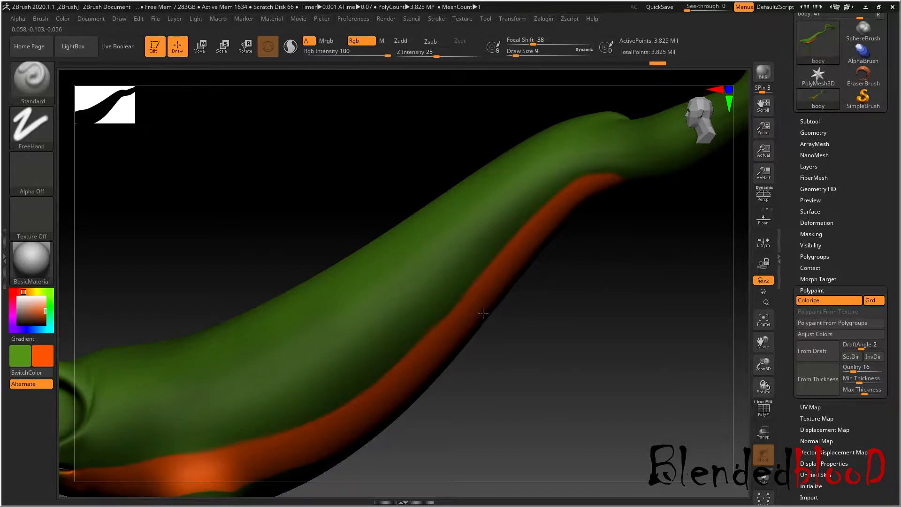
# - Fill the green area of the belly with orange from between the hind legs forward to the chest
pyautogui.moveTo(646, 408); pyautogui.dragTo(664, 367)
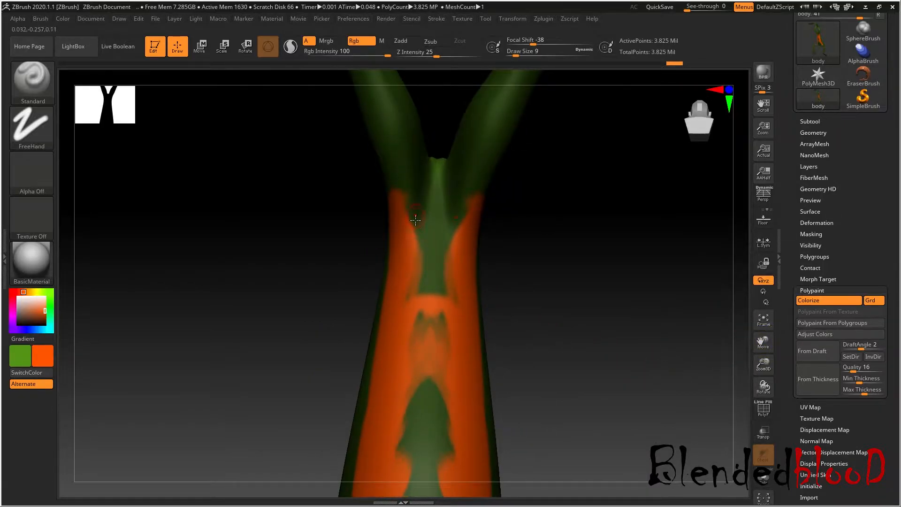
pyautogui.moveTo(402, 201)
pyautogui.mouseDown()
pyautogui.moveTo(436, 248)
pyautogui.moveTo(432, 319)
pyautogui.moveTo(437, 283)
pyautogui.mouseUp()
pyautogui.moveTo(423, 359); pyautogui.dragTo(426, 455)
pyautogui.moveTo(763, 342); pyautogui.dragTo(792, 206)
pyautogui.moveTo(478, 263)
pyautogui.mouseDown()
pyautogui.moveTo(469, 165)
pyautogui.moveTo(483, 212)
pyautogui.moveTo(501, 185)
pyautogui.moveTo(487, 189)
pyautogui.moveTo(441, 269)
pyautogui.mouseUp()
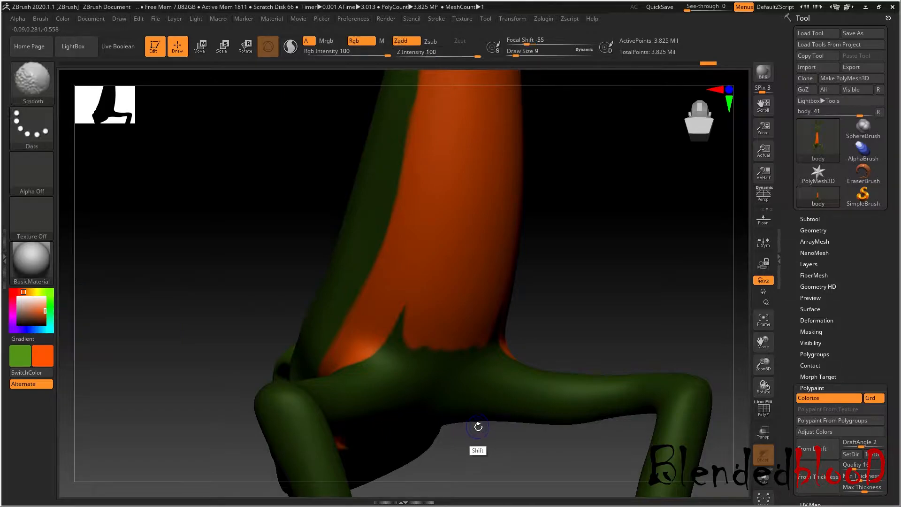
# - Paint orange over the chest between the forelegs, joining the belly to the orange patches at the throat
pyautogui.moveTo(479, 424); pyautogui.dragTo(547, 399)
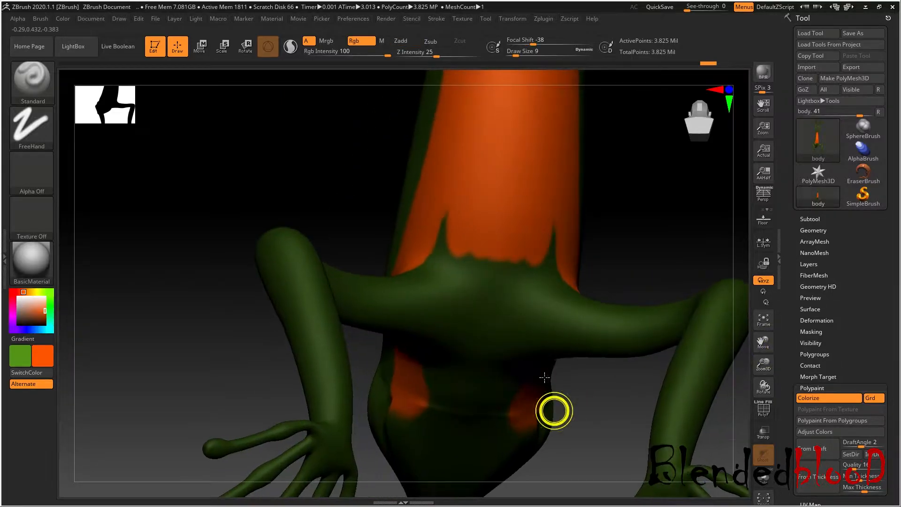
pyautogui.moveTo(490, 405)
pyautogui.mouseDown()
pyautogui.moveTo(436, 403)
pyautogui.moveTo(473, 397)
pyautogui.mouseUp()
pyautogui.moveTo(488, 321)
pyautogui.mouseDown()
pyautogui.moveTo(488, 338)
pyautogui.moveTo(478, 293)
pyautogui.moveTo(436, 240)
pyautogui.moveTo(463, 286)
pyautogui.moveTo(484, 268)
pyautogui.mouseUp()
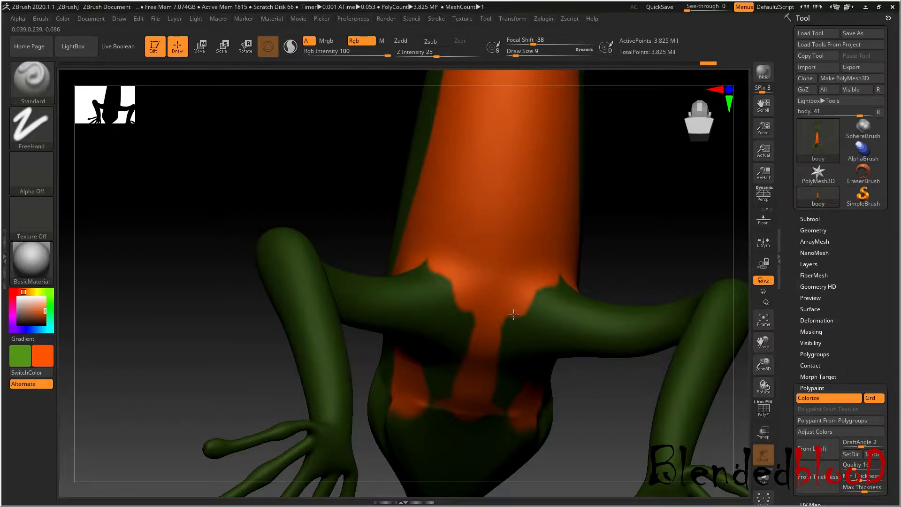
pyautogui.moveTo(512, 313); pyautogui.dragTo(560, 281)
# - Outline the underside of the lower jaw in orange from the chin tip back along both sides
pyautogui.moveTo(640, 233); pyautogui.dragTo(655, 199)
pyautogui.moveTo(758, 344); pyautogui.dragTo(765, 231)
pyautogui.moveTo(573, 398); pyautogui.dragTo(549, 360)
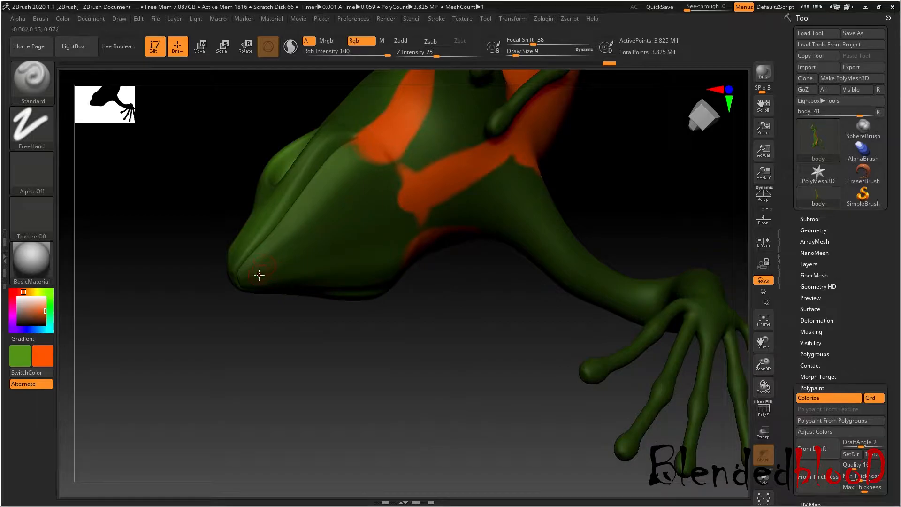
pyautogui.moveTo(272, 254)
pyautogui.mouseDown()
pyautogui.moveTo(253, 276)
pyautogui.moveTo(269, 255)
pyautogui.mouseUp()
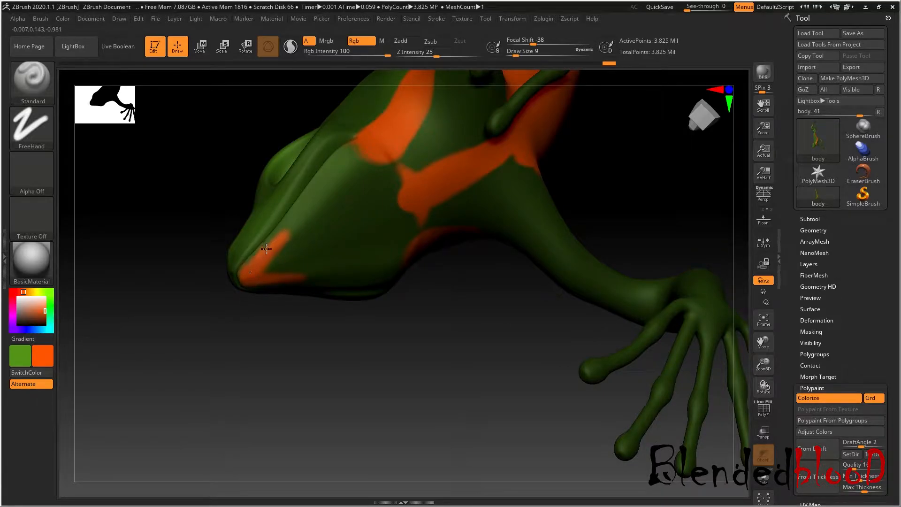
pyautogui.moveTo(301, 205)
pyautogui.mouseDown()
pyautogui.moveTo(314, 201)
pyautogui.moveTo(302, 201)
pyautogui.moveTo(336, 150)
pyautogui.mouseUp()
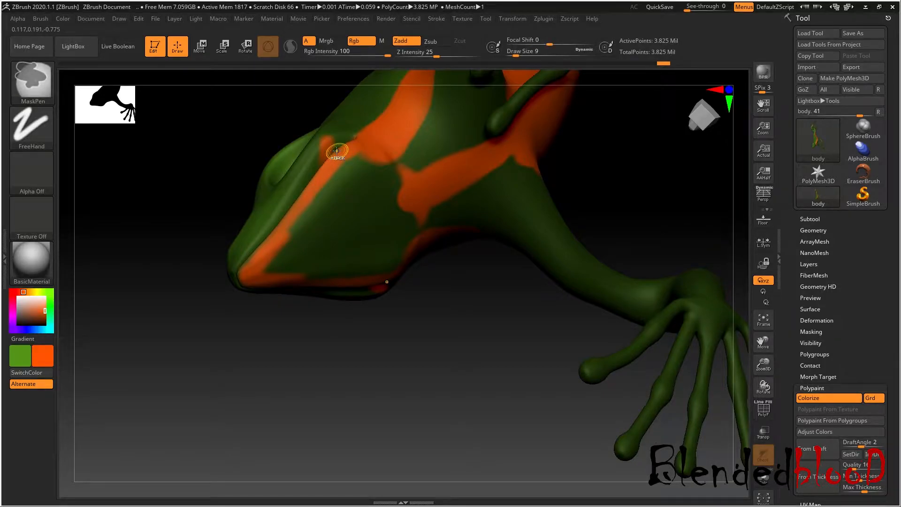
# - Fill the whole underside of the lower jaw and the throat with orange inside the outline
pyautogui.moveTo(336, 364)
pyautogui.mouseDown()
pyautogui.moveTo(317, 268)
pyautogui.moveTo(366, 203)
pyautogui.mouseUp()
pyautogui.moveTo(272, 261)
pyautogui.mouseDown()
pyautogui.moveTo(324, 238)
pyautogui.moveTo(402, 177)
pyautogui.moveTo(357, 185)
pyautogui.moveTo(368, 158)
pyautogui.mouseUp()
pyautogui.moveTo(327, 186)
pyautogui.mouseDown()
pyautogui.moveTo(302, 220)
pyautogui.moveTo(331, 197)
pyautogui.moveTo(289, 237)
pyautogui.moveTo(303, 215)
pyautogui.mouseUp()
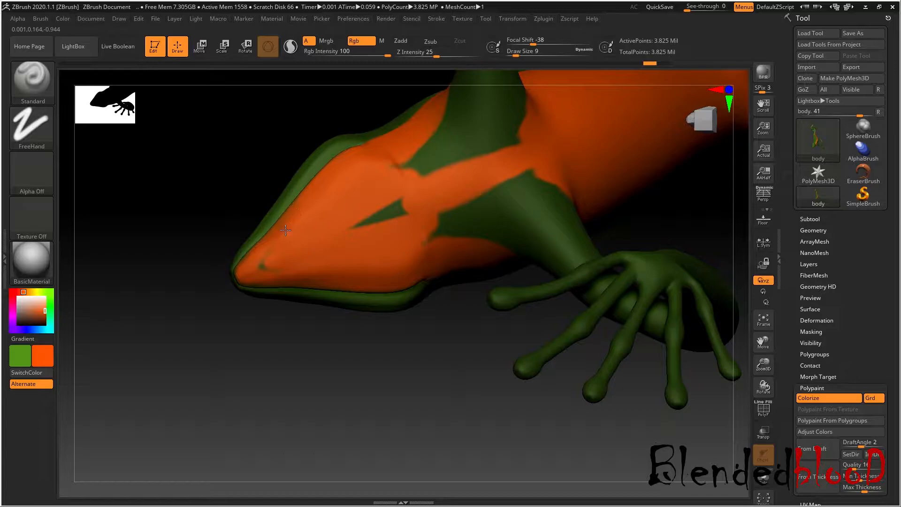
pyautogui.moveTo(291, 258); pyautogui.dragTo(410, 197)
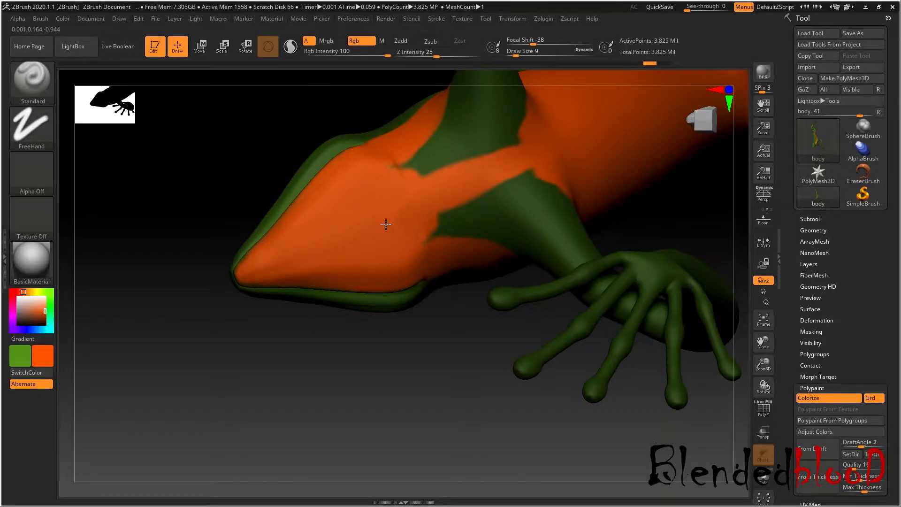
# - Reduce the Draw Size to 5 and paint the thin lower lip edge orange from the mouth corner to the chin tip
pyautogui.moveTo(457, 365); pyautogui.dragTo(468, 445)
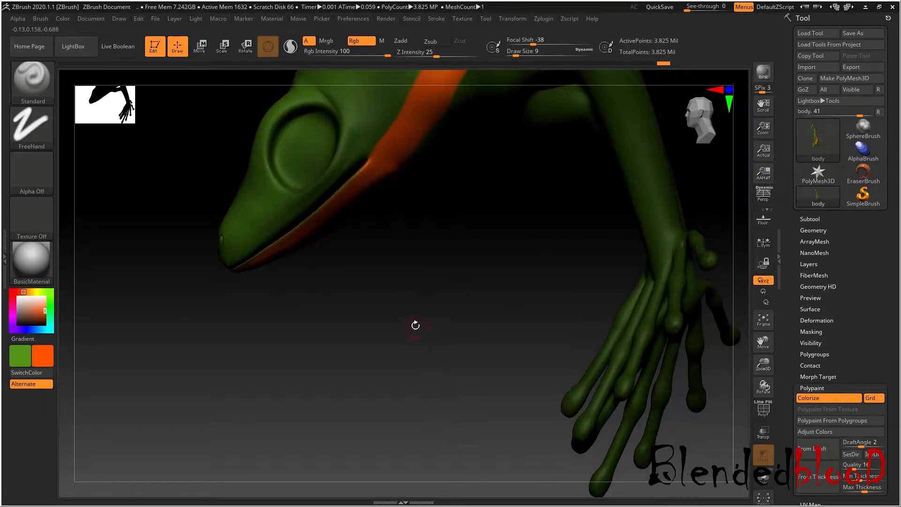
pyautogui.moveTo(763, 342); pyautogui.dragTo(807, 357)
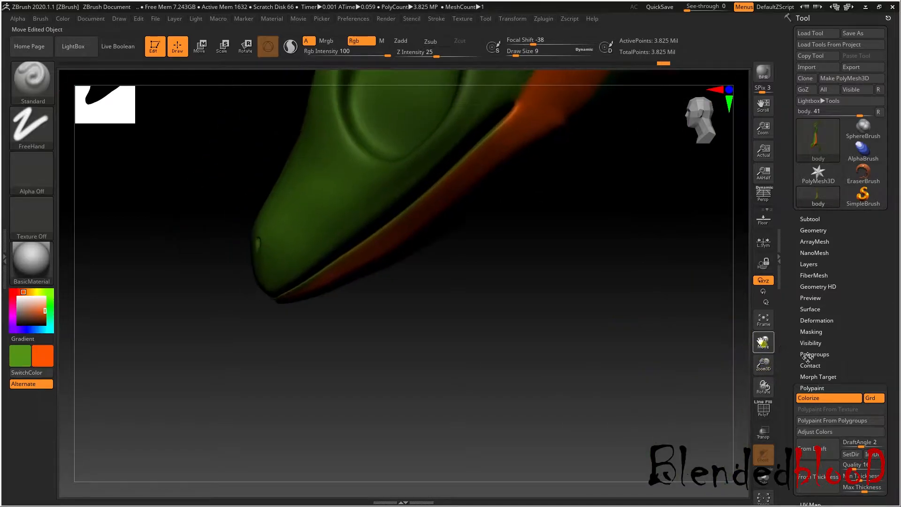
pyautogui.moveTo(559, 290); pyautogui.dragTo(527, 251)
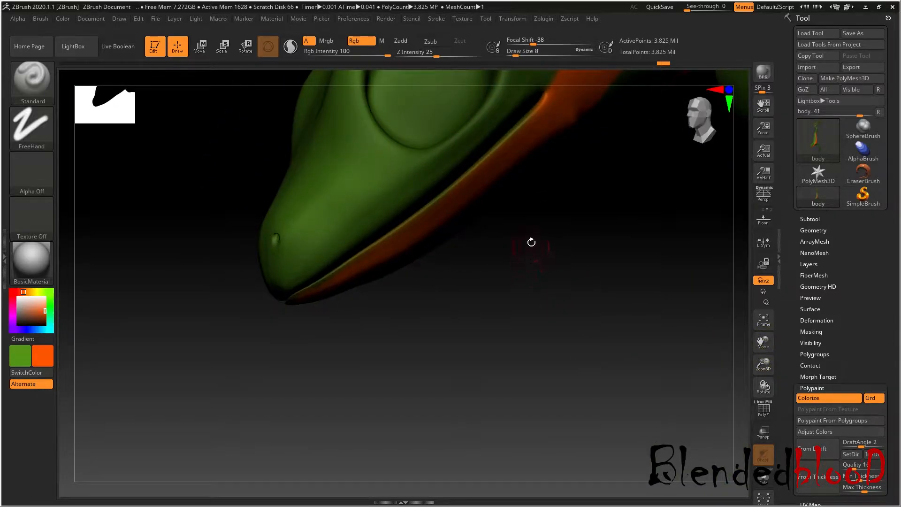
pyautogui.press('[')
pyautogui.moveTo(547, 103); pyautogui.dragTo(496, 155)
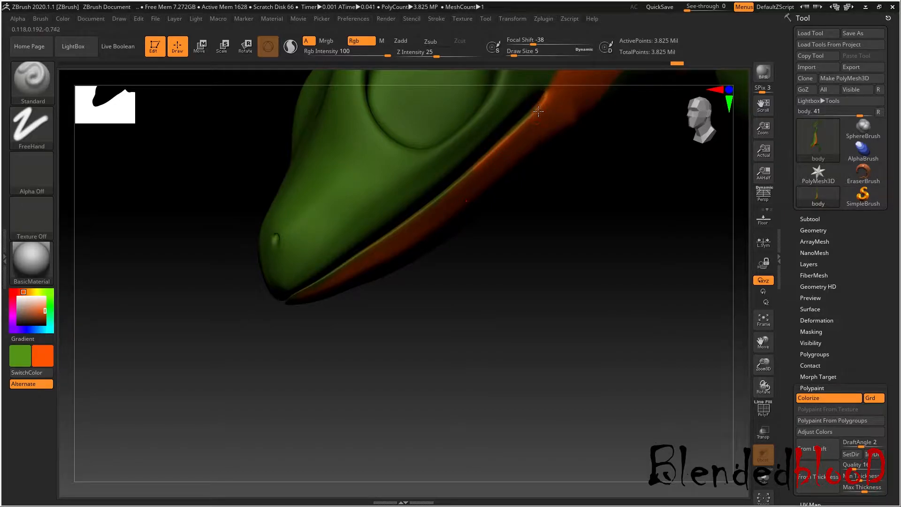
pyautogui.moveTo(540, 101); pyautogui.dragTo(485, 162)
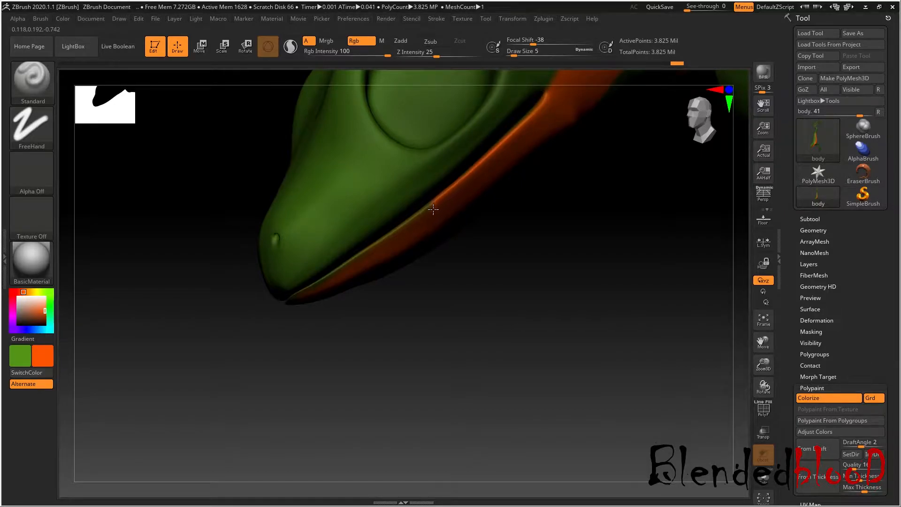
pyautogui.moveTo(326, 288)
pyautogui.mouseDown()
pyautogui.moveTo(418, 223)
pyautogui.moveTo(288, 303)
pyautogui.mouseUp()
pyautogui.moveTo(307, 377); pyautogui.dragTo(280, 370)
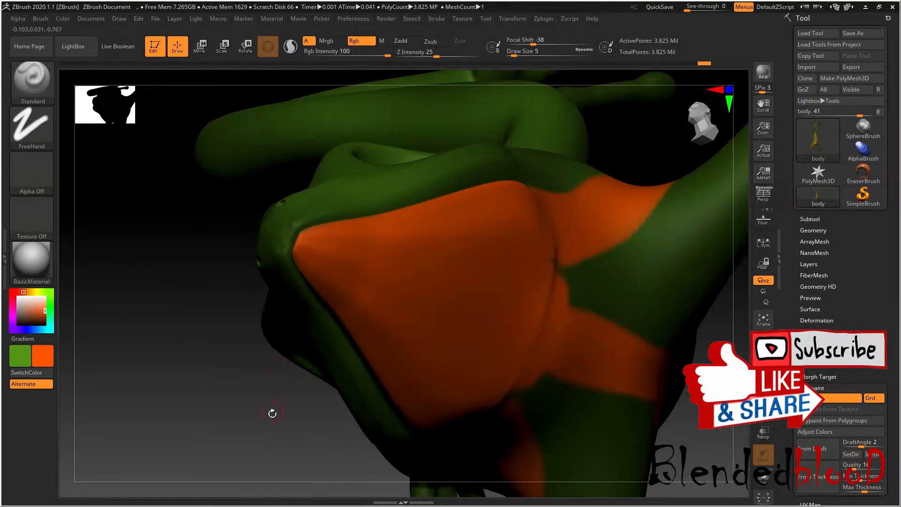
pyautogui.moveTo(261, 411); pyautogui.dragTo(262, 413)
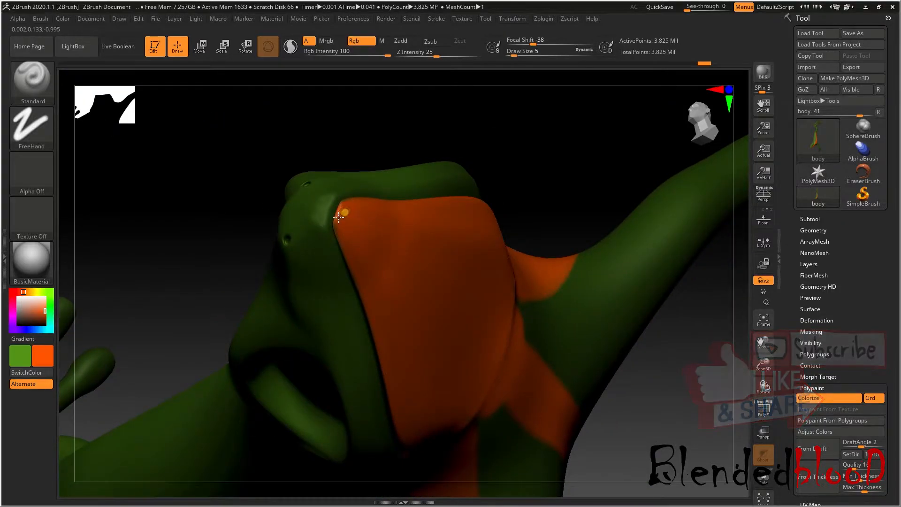
pyautogui.moveTo(583, 137); pyautogui.dragTo(568, 198)
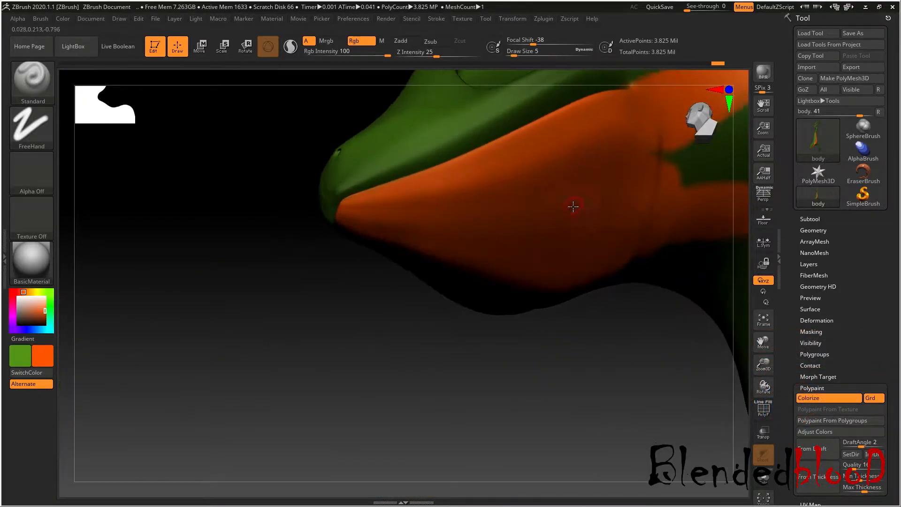
# - Set the Draw Size to 10 and cover the remaining green patches on the chest between the forelegs with orange
pyautogui.moveTo(763, 342); pyautogui.dragTo(624, 416)
pyautogui.moveTo(674, 382)
pyautogui.mouseDown()
pyautogui.moveTo(670, 347)
pyautogui.moveTo(746, 339)
pyautogui.moveTo(730, 342)
pyautogui.moveTo(730, 328)
pyautogui.moveTo(730, 336)
pyautogui.moveTo(814, 274)
pyautogui.moveTo(671, 371)
pyautogui.mouseUp()
pyautogui.press(']')
pyautogui.press(']')
pyautogui.moveTo(348, 258)
pyautogui.mouseDown()
pyautogui.moveTo(375, 250)
pyautogui.moveTo(364, 229)
pyautogui.moveTo(377, 248)
pyautogui.moveTo(372, 233)
pyautogui.mouseUp()
pyautogui.press('[')
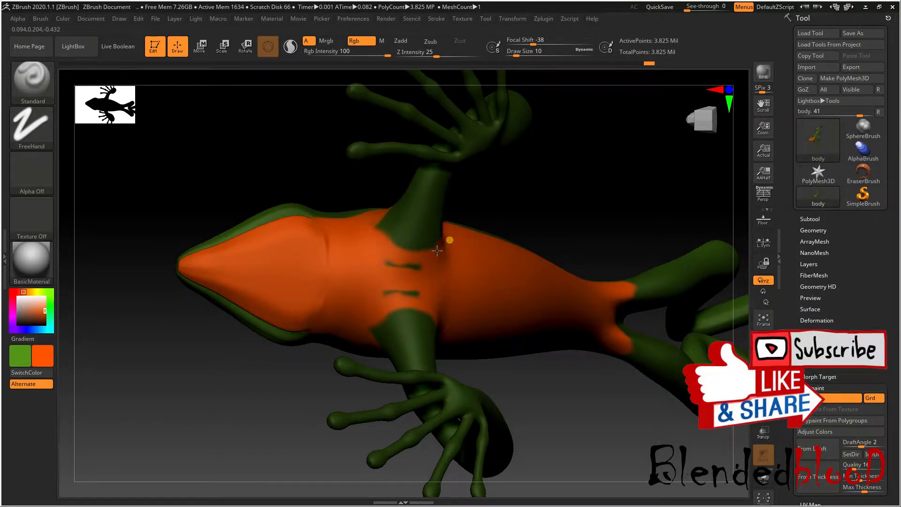
pyautogui.moveTo(406, 276); pyautogui.dragTo(403, 292)
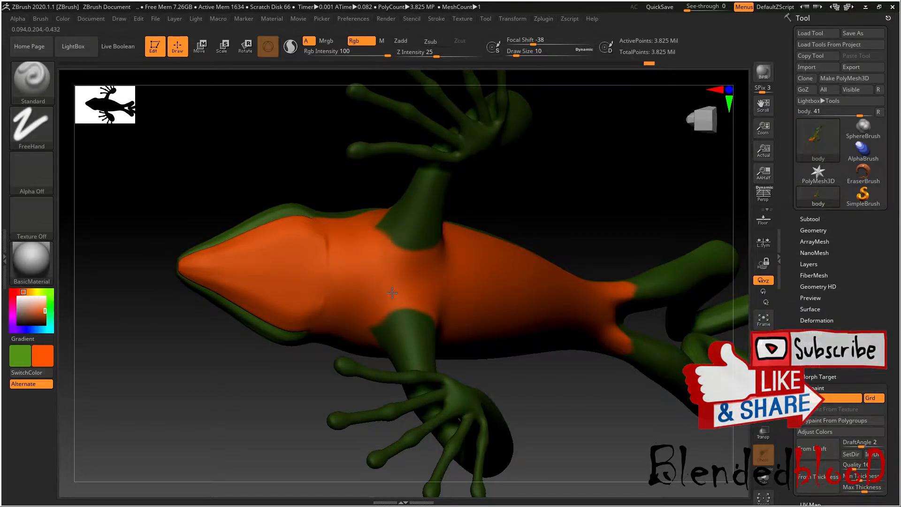
# - Compare the body with the reference photo and paint an orange stripe from the flank along the hind thigh to the knee
pyautogui.moveTo(560, 200)
pyautogui.mouseDown()
pyautogui.moveTo(546, 227)
pyautogui.moveTo(553, 302)
pyautogui.mouseUp()
pyautogui.moveTo(763, 366); pyautogui.dragTo(746, 371)
pyautogui.moveTo(689, 362); pyautogui.dragTo(643, 371)
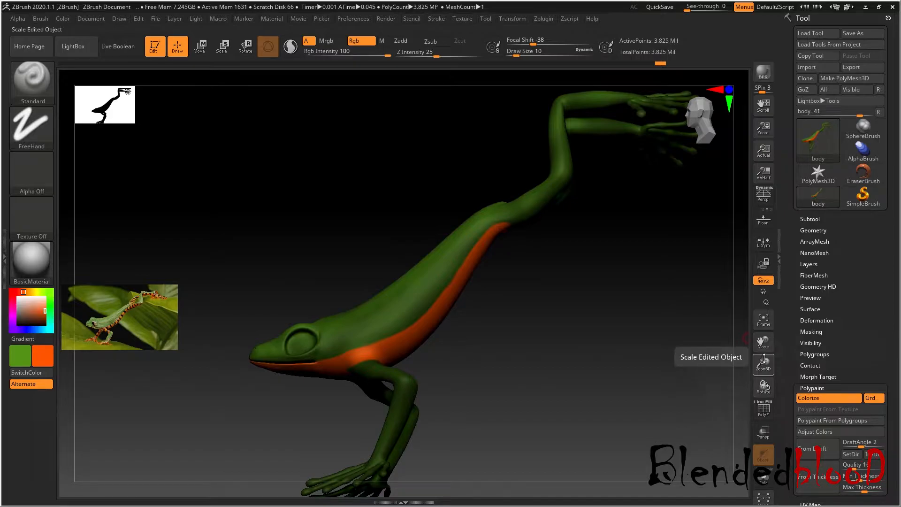
pyautogui.moveTo(764, 359); pyautogui.dragTo(654, 384)
pyautogui.moveTo(749, 350); pyautogui.dragTo(678, 380)
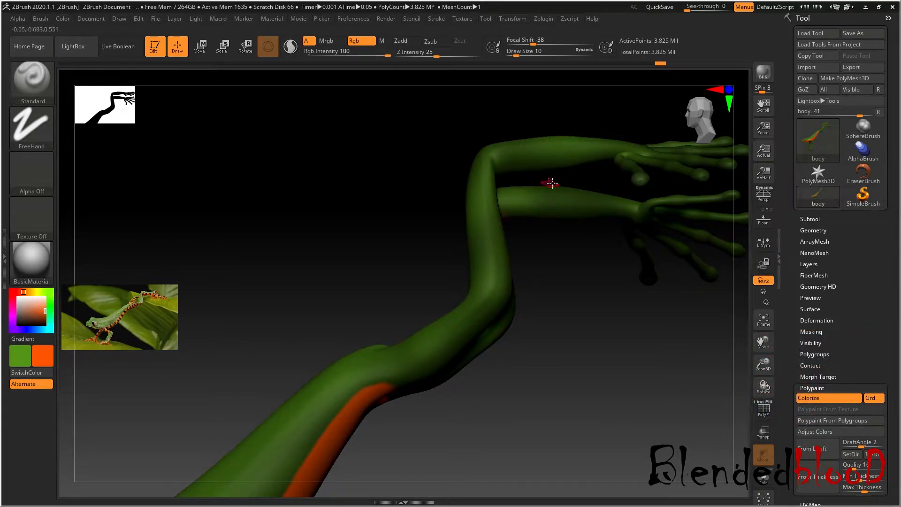
pyautogui.press('shift')
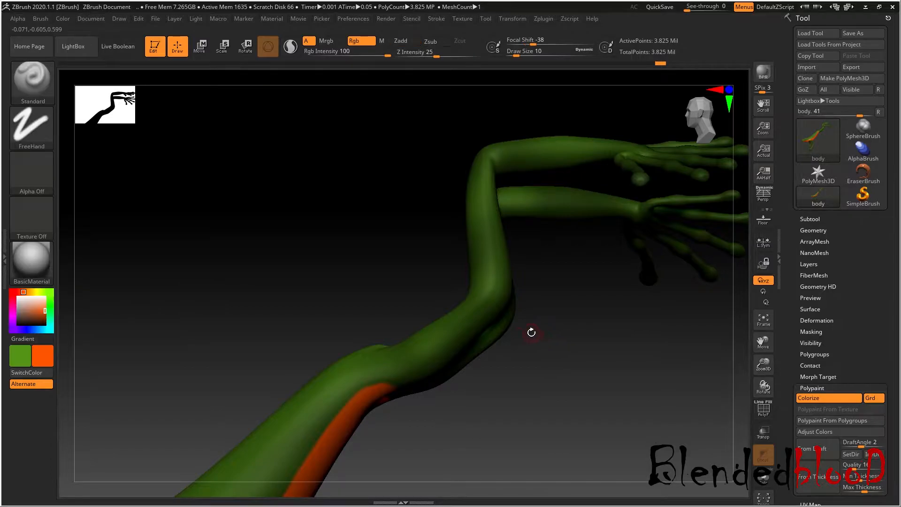
pyautogui.moveTo(367, 396); pyautogui.dragTo(386, 375)
pyautogui.moveTo(357, 407); pyautogui.dragTo(442, 345)
pyautogui.moveTo(478, 317); pyautogui.dragTo(480, 316)
# - Continue the orange stripe from the knee up the lower hind leg to the ankle and fill the back of that segment
pyautogui.moveTo(570, 287); pyautogui.dragTo(672, 399)
pyautogui.moveTo(760, 343); pyautogui.dragTo(682, 372)
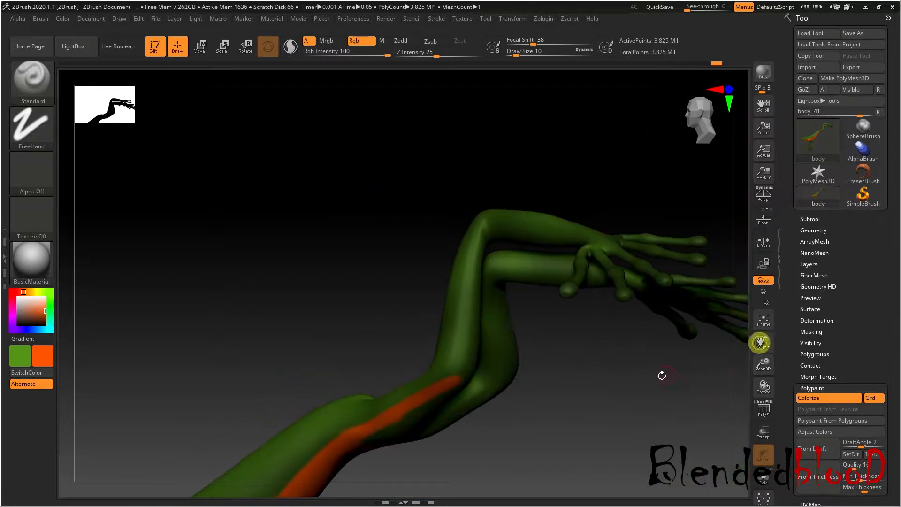
pyautogui.moveTo(442, 384)
pyautogui.mouseDown()
pyautogui.moveTo(456, 374)
pyautogui.moveTo(478, 260)
pyautogui.mouseUp()
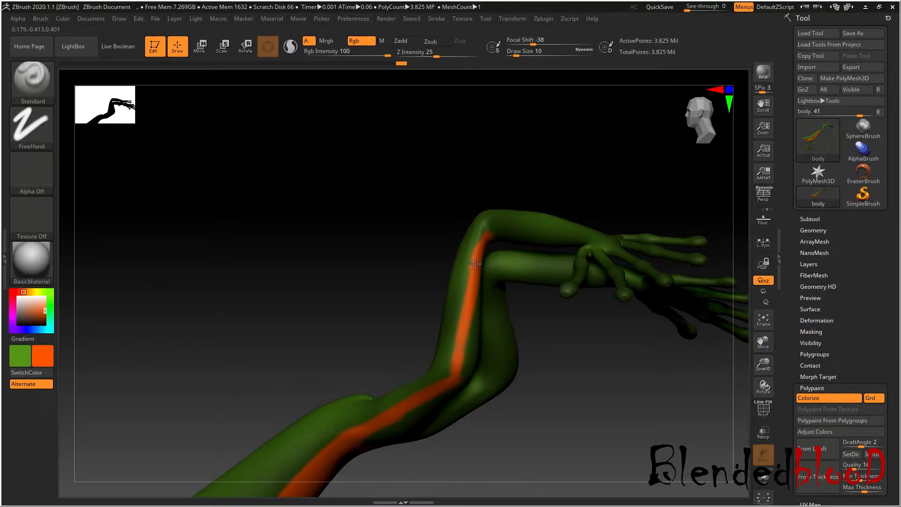
pyautogui.moveTo(549, 372)
pyautogui.mouseDown()
pyautogui.moveTo(587, 380)
pyautogui.moveTo(555, 362)
pyautogui.moveTo(479, 382)
pyautogui.moveTo(520, 292)
pyautogui.moveTo(488, 370)
pyautogui.moveTo(471, 375)
pyautogui.moveTo(462, 367)
pyautogui.moveTo(479, 344)
pyautogui.mouseUp()
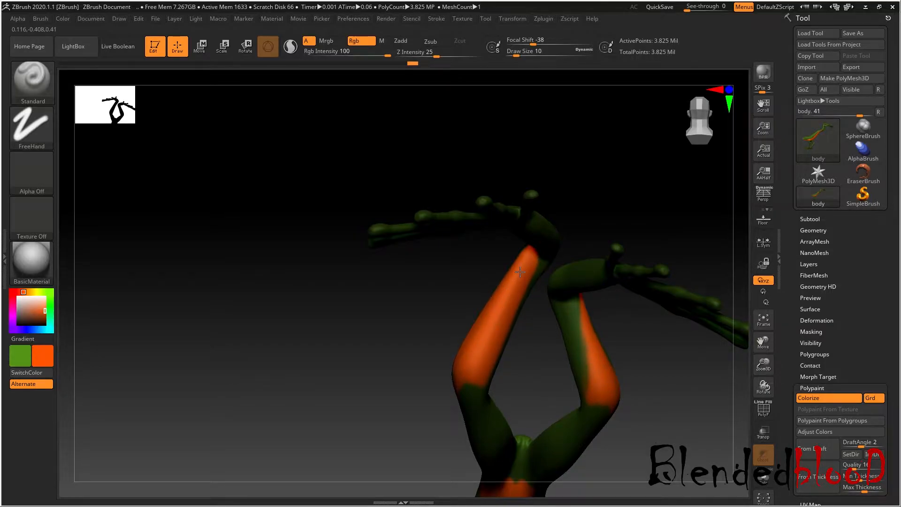
# - Paint the underside of the hind thigh orange between the hip and the knee
pyautogui.moveTo(765, 341); pyautogui.dragTo(708, 290)
pyautogui.moveTo(675, 396); pyautogui.dragTo(718, 418)
pyautogui.moveTo(763, 342); pyautogui.dragTo(814, 322)
pyautogui.moveTo(677, 422)
pyautogui.mouseDown()
pyautogui.moveTo(662, 407)
pyautogui.moveTo(666, 325)
pyautogui.moveTo(518, 336)
pyautogui.moveTo(523, 320)
pyautogui.moveTo(431, 416)
pyautogui.moveTo(442, 411)
pyautogui.mouseUp()
pyautogui.moveTo(480, 367); pyautogui.dragTo(514, 288)
pyautogui.moveTo(544, 340); pyautogui.dragTo(541, 339)
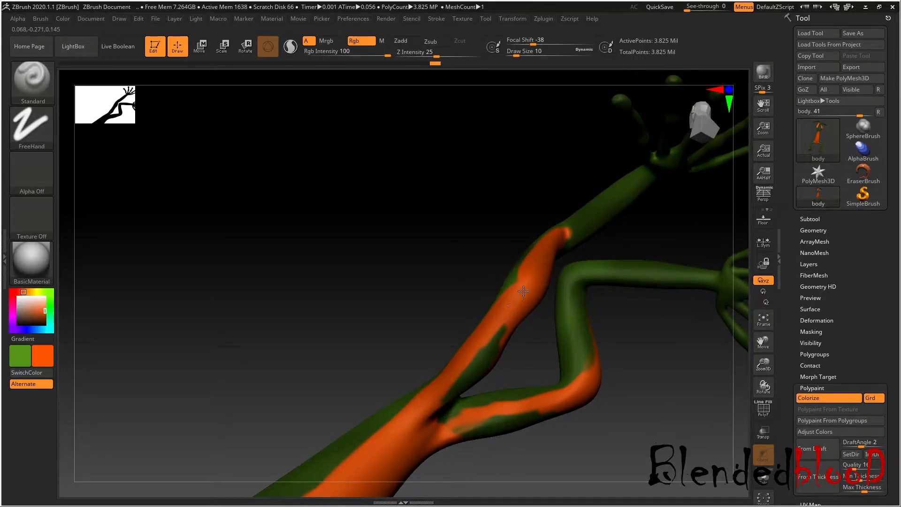
# - Cover the green patches on the inner thighs and in the crotch between the hind legs with orange
pyautogui.moveTo(491, 340)
pyautogui.mouseDown()
pyautogui.moveTo(466, 373)
pyautogui.moveTo(472, 382)
pyautogui.mouseUp()
pyautogui.moveTo(525, 347); pyautogui.dragTo(528, 371)
pyautogui.moveTo(503, 333); pyautogui.dragTo(475, 370)
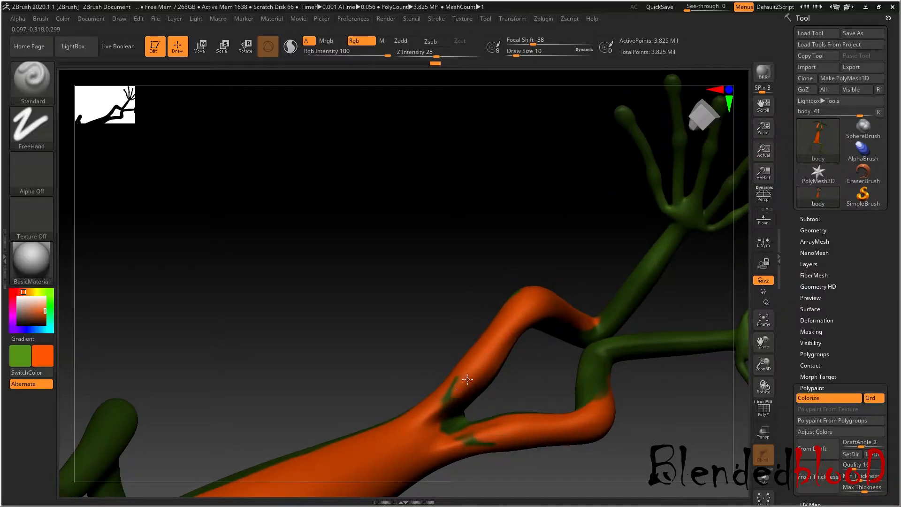
pyautogui.moveTo(539, 376); pyautogui.dragTo(448, 417)
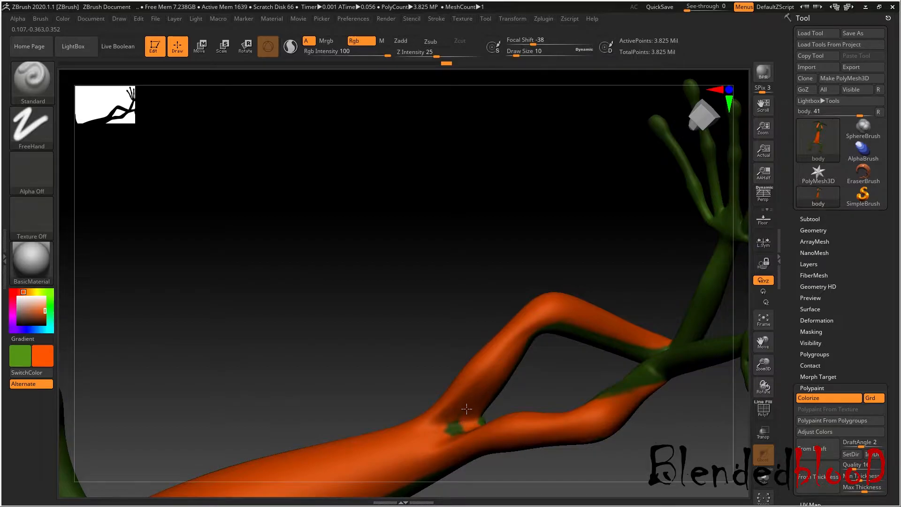
pyautogui.moveTo(543, 382); pyautogui.dragTo(603, 403)
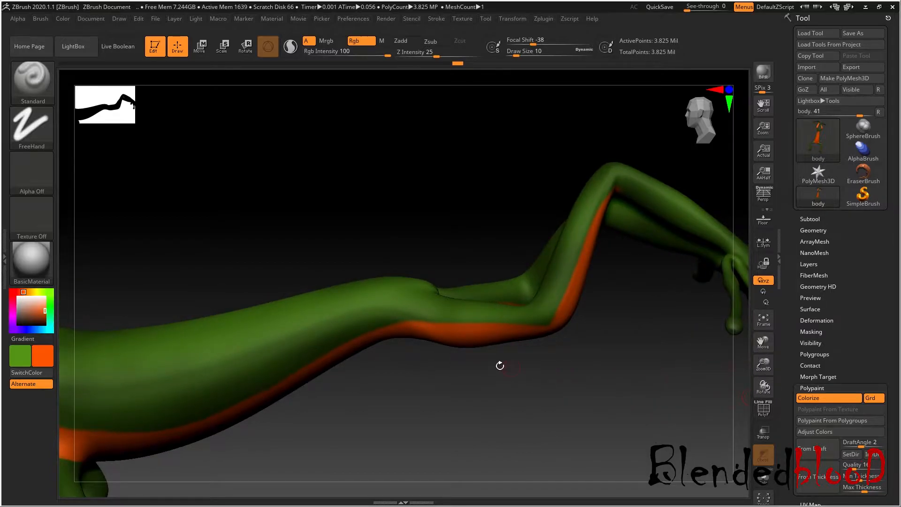
# - Even out the orange stripe's upper edge along the outer thigh and widen it from knee to ankle with Draw Size 9
pyautogui.click(410, 328)
pyautogui.click(406, 330)
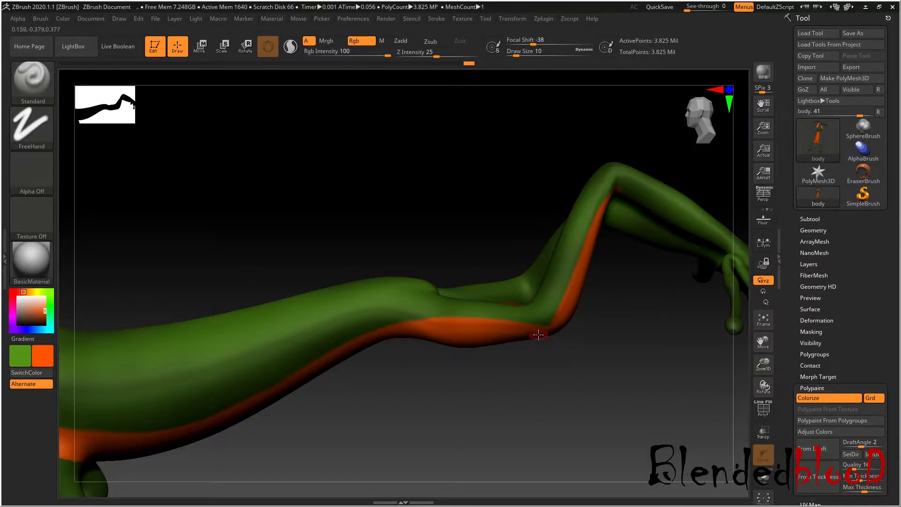
pyautogui.click(510, 326)
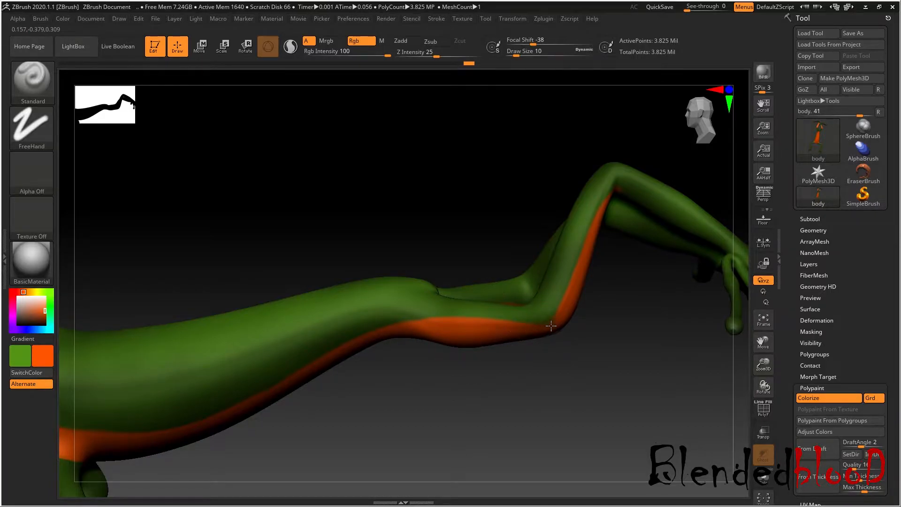
pyautogui.moveTo(554, 314); pyautogui.dragTo(564, 287)
pyautogui.moveTo(586, 248); pyautogui.dragTo(594, 237)
pyautogui.moveTo(606, 204); pyautogui.dragTo(610, 189)
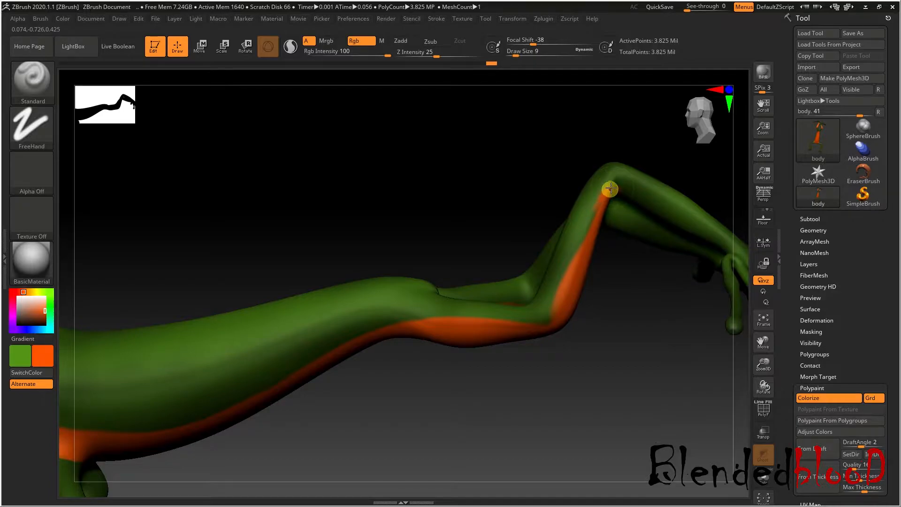
pyautogui.moveTo(578, 249); pyautogui.dragTo(570, 277)
pyautogui.moveTo(595, 218); pyautogui.dragTo(554, 317)
# - Widen the orange stripe on the opposite lower hind leg and smooth its edge between ankle and knee
pyautogui.moveTo(611, 376); pyautogui.dragTo(568, 386)
pyautogui.moveTo(764, 342); pyautogui.dragTo(478, 339)
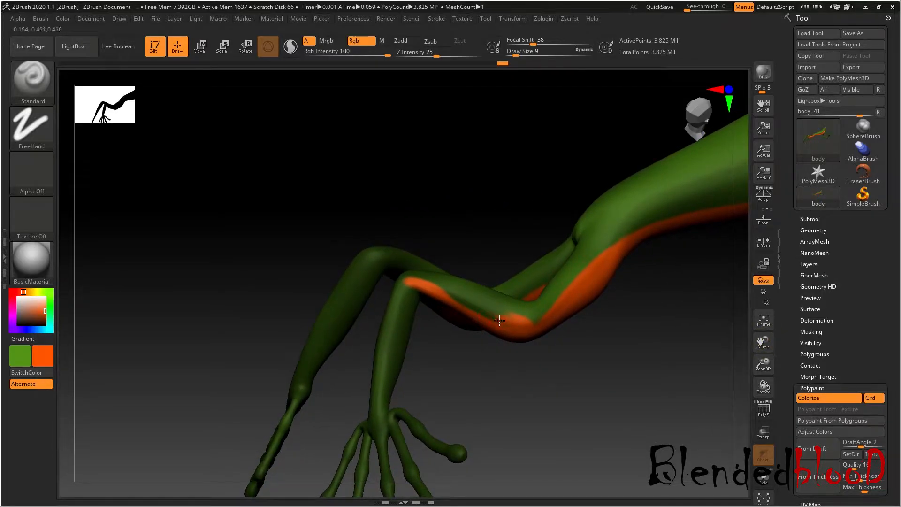
pyautogui.moveTo(444, 287); pyautogui.dragTo(507, 322)
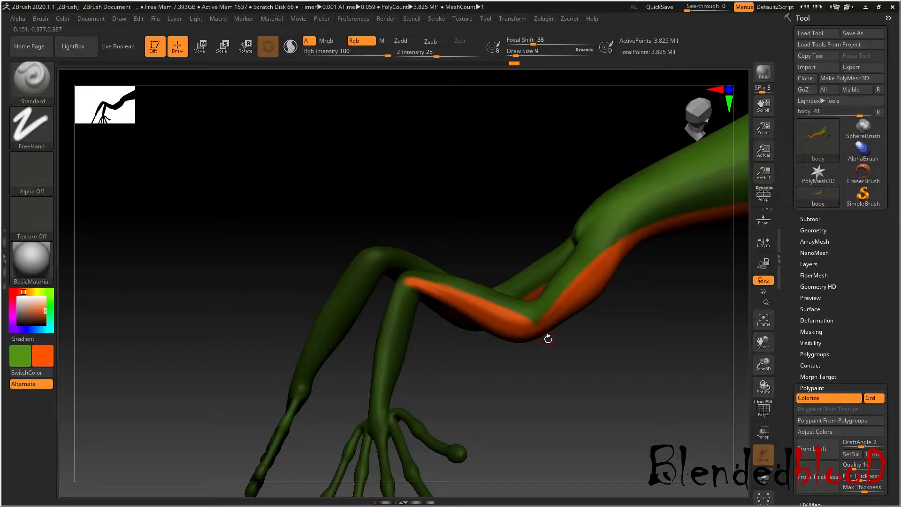
pyautogui.moveTo(549, 319)
pyautogui.mouseDown()
pyautogui.moveTo(515, 325)
pyautogui.moveTo(552, 316)
pyautogui.mouseUp()
pyautogui.moveTo(523, 375)
pyautogui.mouseDown()
pyautogui.moveTo(615, 364)
pyautogui.moveTo(482, 298)
pyautogui.moveTo(536, 295)
pyautogui.mouseUp()
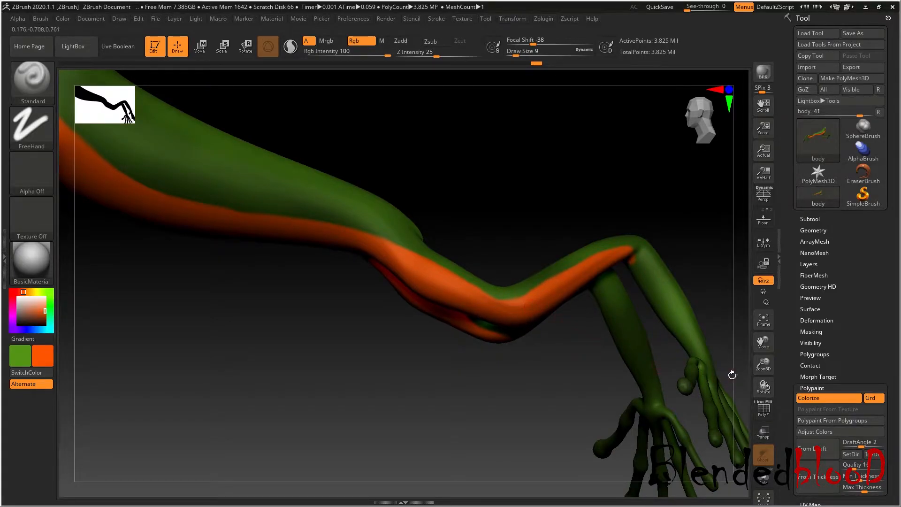
# - Extend the orange from the ankle along the underside of one hind foot segment to the base of the toes
pyautogui.moveTo(767, 343); pyautogui.dragTo(684, 309)
pyautogui.moveTo(635, 328); pyautogui.dragTo(720, 283)
pyautogui.moveTo(477, 236)
pyautogui.mouseDown()
pyautogui.moveTo(458, 225)
pyautogui.moveTo(441, 276)
pyautogui.moveTo(450, 302)
pyautogui.moveTo(425, 318)
pyautogui.moveTo(451, 273)
pyautogui.moveTo(474, 280)
pyautogui.moveTo(480, 296)
pyautogui.mouseUp()
pyautogui.moveTo(454, 262); pyautogui.dragTo(488, 329)
pyautogui.moveTo(505, 267); pyautogui.dragTo(530, 238)
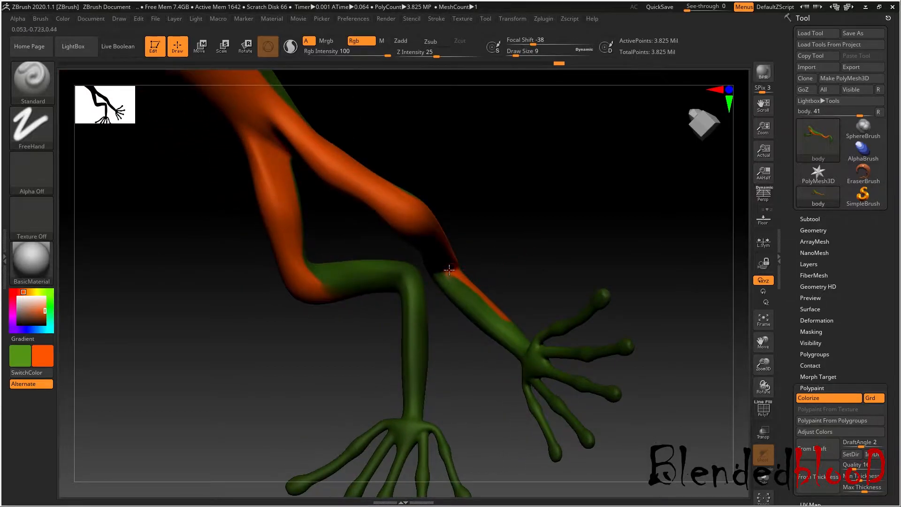
pyautogui.moveTo(446, 267)
pyautogui.mouseDown()
pyautogui.moveTo(503, 329)
pyautogui.moveTo(545, 308)
pyautogui.moveTo(539, 332)
pyautogui.moveTo(502, 319)
pyautogui.moveTo(551, 217)
pyautogui.moveTo(533, 213)
pyautogui.mouseUp()
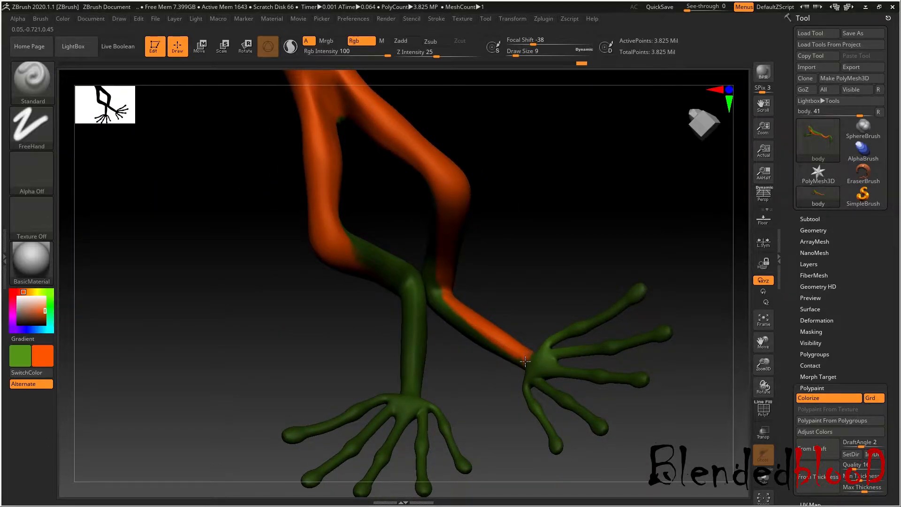
pyautogui.moveTo(526, 272); pyautogui.dragTo(569, 209)
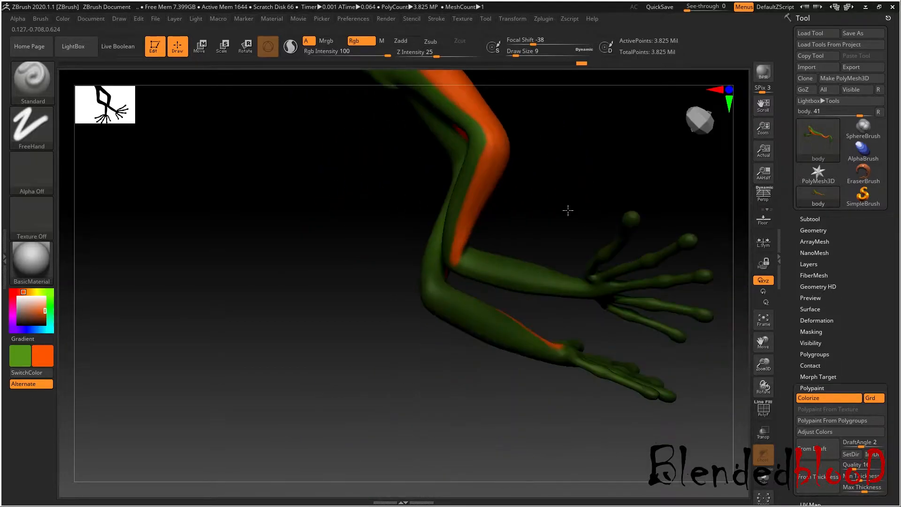
# - Touch up the crotch with orange and paint the inner side of the lower hind leg below the knee
pyautogui.moveTo(765, 340); pyautogui.dragTo(746, 479)
pyautogui.moveTo(569, 263); pyautogui.dragTo(491, 257)
pyautogui.click(474, 241)
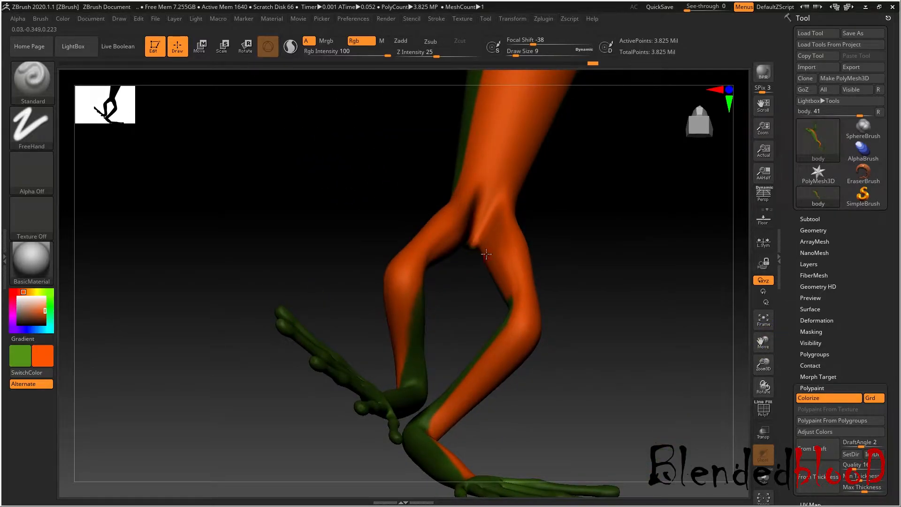
pyautogui.moveTo(598, 248)
pyautogui.mouseDown()
pyautogui.moveTo(613, 291)
pyautogui.moveTo(511, 299)
pyautogui.moveTo(526, 317)
pyautogui.moveTo(523, 333)
pyautogui.moveTo(502, 348)
pyautogui.mouseUp()
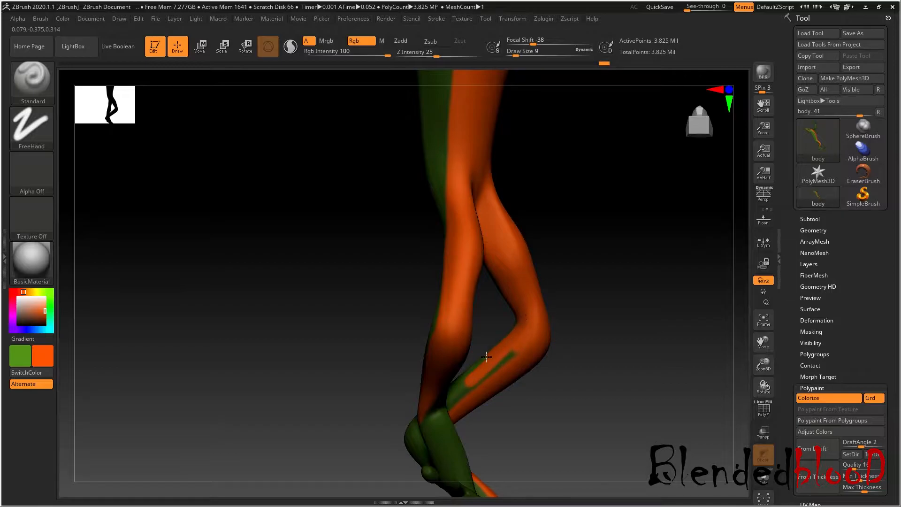
pyautogui.moveTo(602, 348); pyautogui.dragTo(561, 334)
pyautogui.moveTo(618, 285); pyautogui.dragTo(554, 307)
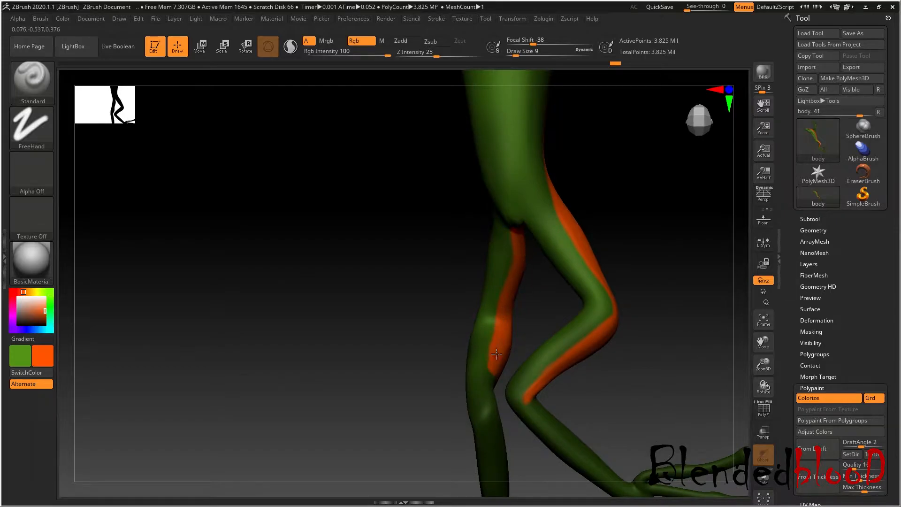
# - Fill the green gap on the inner lower leg at the ankle so the orange joins the foot segment's stripe
pyautogui.moveTo(764, 344); pyautogui.dragTo(764, 258)
pyautogui.moveTo(671, 294); pyautogui.dragTo(647, 297)
pyautogui.moveTo(762, 359); pyautogui.dragTo(798, 244)
pyautogui.moveTo(435, 294); pyautogui.dragTo(478, 221)
pyautogui.moveTo(634, 283); pyautogui.dragTo(586, 291)
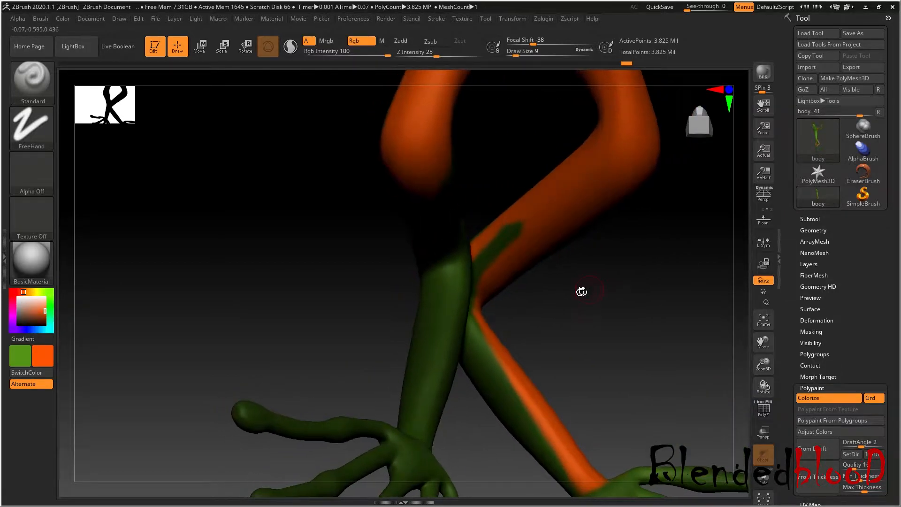
pyautogui.moveTo(567, 320); pyautogui.dragTo(569, 317)
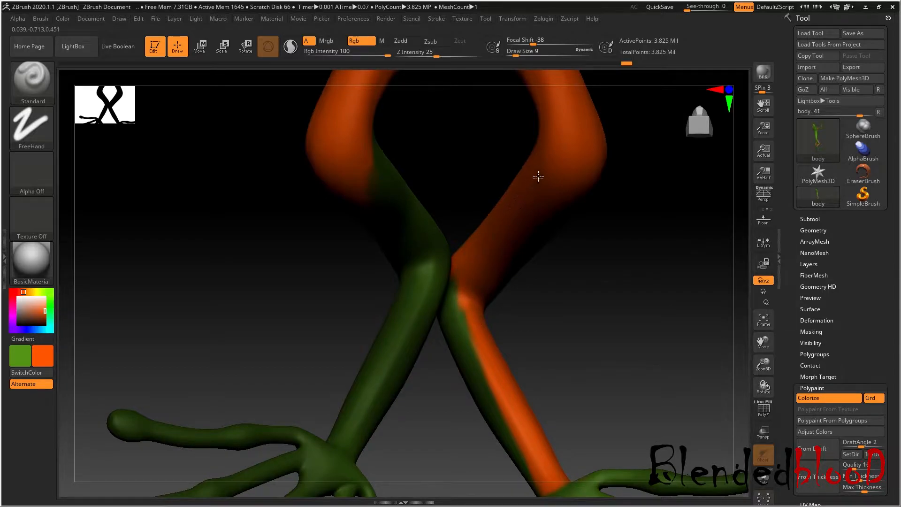
# - Paint the outer side of that hind foot segment orange from ankle to toe base and fill its underside
pyautogui.moveTo(595, 268); pyautogui.dragTo(658, 272)
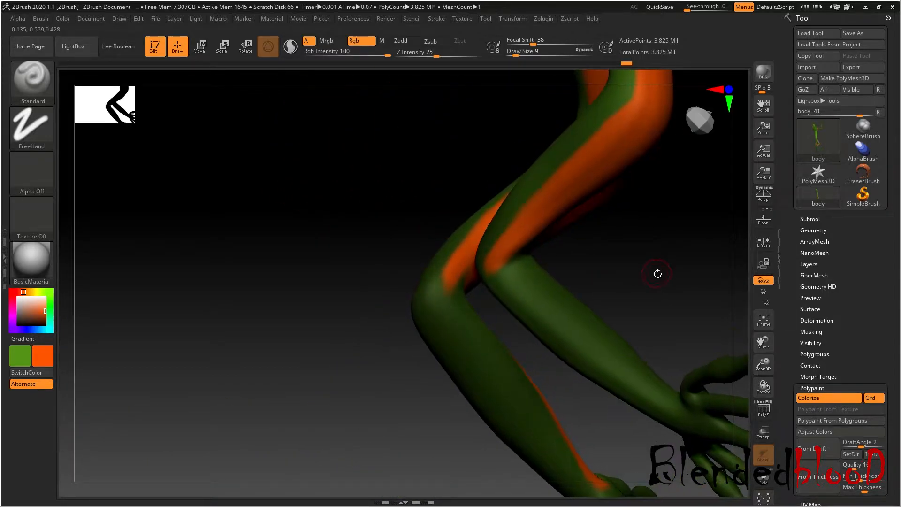
pyautogui.moveTo(771, 339); pyautogui.dragTo(749, 300)
pyautogui.moveTo(765, 363); pyautogui.dragTo(765, 363)
pyautogui.moveTo(628, 377); pyautogui.dragTo(597, 359)
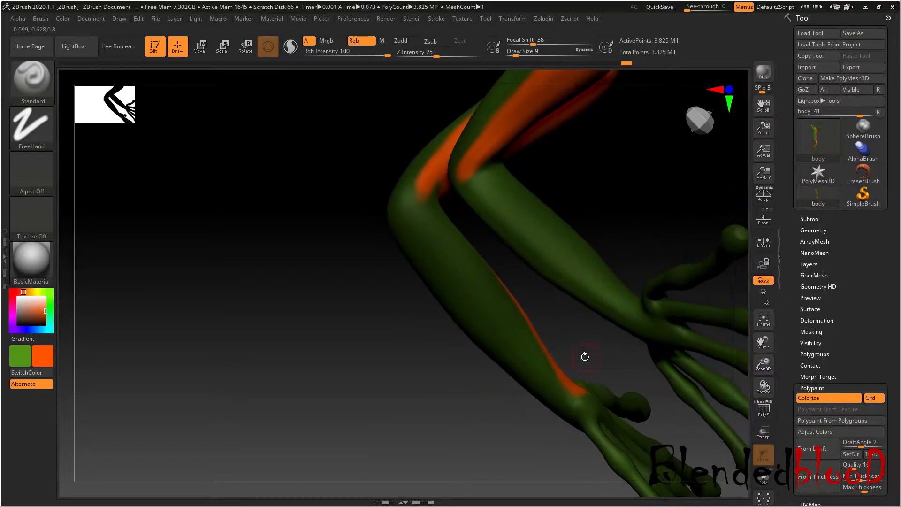
pyautogui.moveTo(424, 195)
pyautogui.mouseDown()
pyautogui.moveTo(451, 249)
pyautogui.moveTo(548, 354)
pyautogui.mouseUp()
pyautogui.click(572, 386)
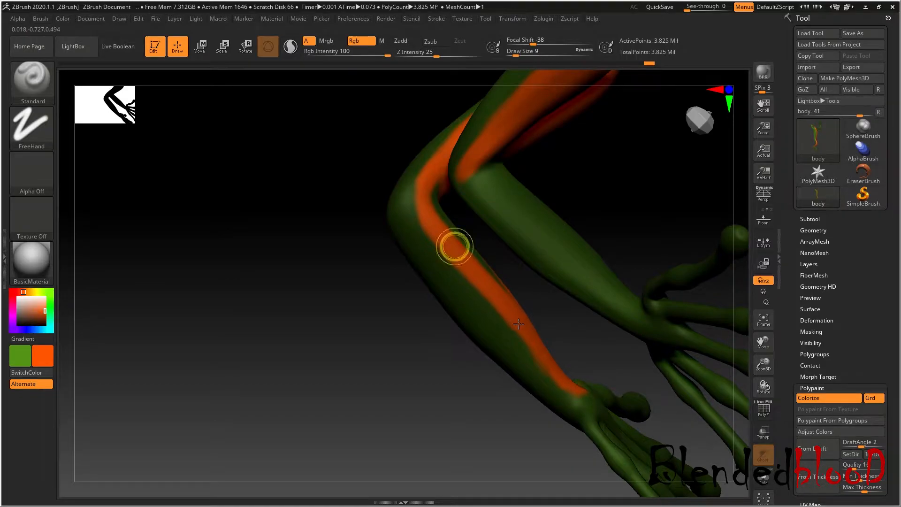
pyautogui.moveTo(567, 331); pyautogui.dragTo(511, 358)
pyautogui.moveTo(487, 298); pyautogui.dragTo(466, 220)
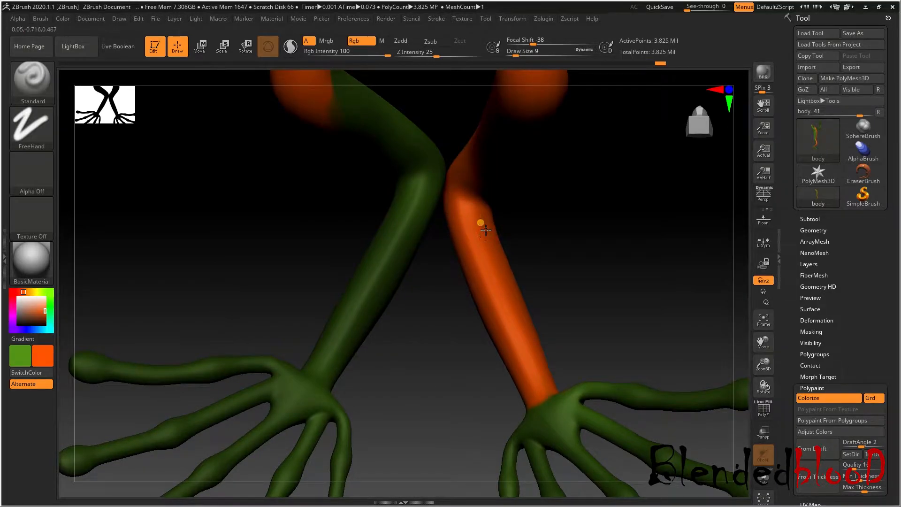
pyautogui.moveTo(619, 301); pyautogui.dragTo(591, 301)
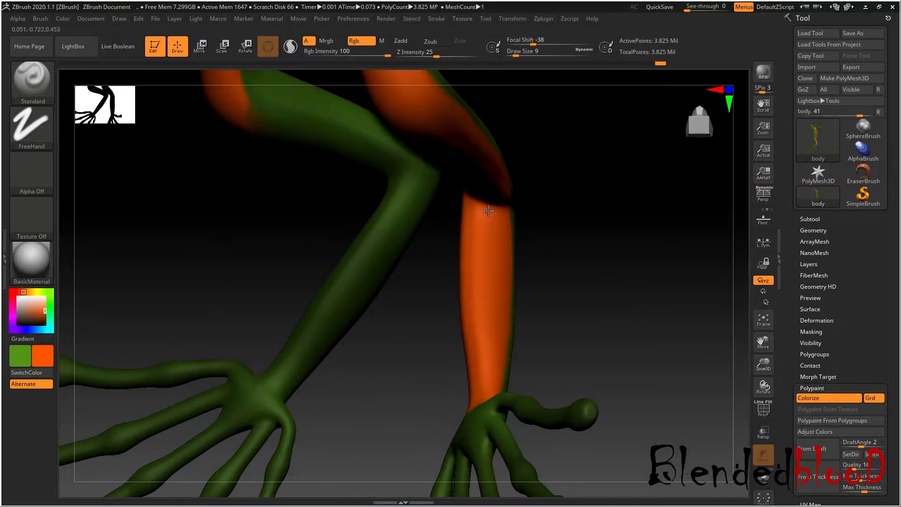
# - Paint the green inner side of the other lower hind leg orange from the knee down to the ankle
pyautogui.moveTo(762, 342); pyautogui.dragTo(821, 351)
pyautogui.moveTo(680, 346)
pyautogui.mouseDown()
pyautogui.moveTo(694, 326)
pyautogui.moveTo(698, 354)
pyautogui.moveTo(684, 368)
pyautogui.moveTo(669, 354)
pyautogui.mouseUp()
pyautogui.moveTo(763, 343); pyautogui.dragTo(834, 394)
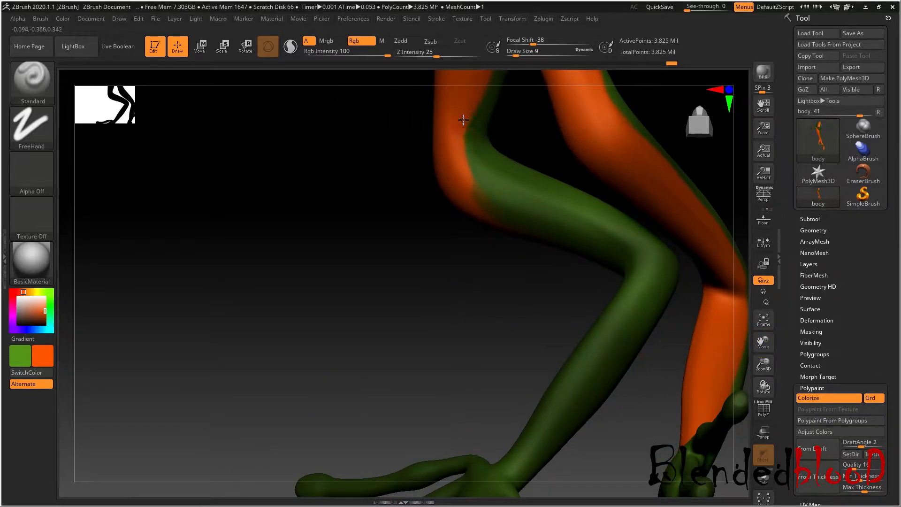
pyautogui.moveTo(463, 117); pyautogui.dragTo(463, 111)
pyautogui.moveTo(499, 187); pyautogui.dragTo(611, 233)
pyautogui.moveTo(546, 202); pyautogui.dragTo(644, 270)
pyautogui.click(469, 166)
pyautogui.moveTo(608, 221)
pyautogui.mouseDown()
pyautogui.moveTo(622, 229)
pyautogui.moveTo(643, 277)
pyautogui.moveTo(645, 253)
pyautogui.moveTo(620, 333)
pyautogui.moveTo(521, 455)
pyautogui.mouseUp()
# - Paint an orange stripe along the outer edge of the other hind foot segment from ankle to toe base
pyautogui.moveTo(620, 411)
pyautogui.mouseDown()
pyautogui.moveTo(660, 418)
pyautogui.moveTo(728, 368)
pyautogui.moveTo(710, 336)
pyautogui.moveTo(638, 283)
pyautogui.moveTo(664, 274)
pyautogui.moveTo(543, 263)
pyautogui.moveTo(575, 228)
pyautogui.mouseUp()
pyautogui.moveTo(447, 177)
pyautogui.mouseDown()
pyautogui.moveTo(452, 231)
pyautogui.moveTo(539, 328)
pyautogui.mouseUp()
pyautogui.moveTo(471, 247); pyautogui.dragTo(531, 319)
pyautogui.moveTo(450, 221)
pyautogui.mouseDown()
pyautogui.moveTo(439, 202)
pyautogui.moveTo(506, 297)
pyautogui.mouseUp()
pyautogui.moveTo(443, 217); pyautogui.dragTo(551, 349)
pyautogui.moveTo(495, 283); pyautogui.dragTo(576, 378)
pyautogui.moveTo(590, 276); pyautogui.dragTo(561, 372)
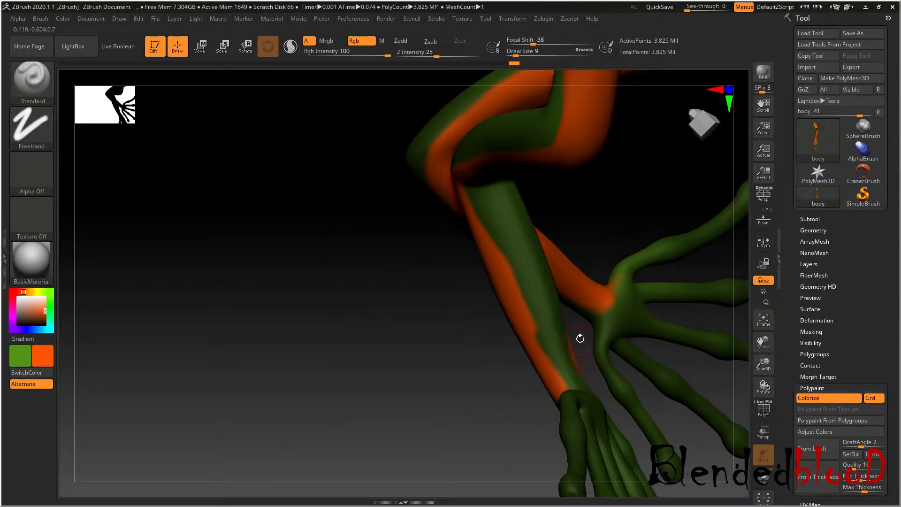
# - Fill the green underside of the other hind foot segment with orange from the toe base up to the ankle
pyautogui.moveTo(580, 338); pyautogui.dragTo(579, 338)
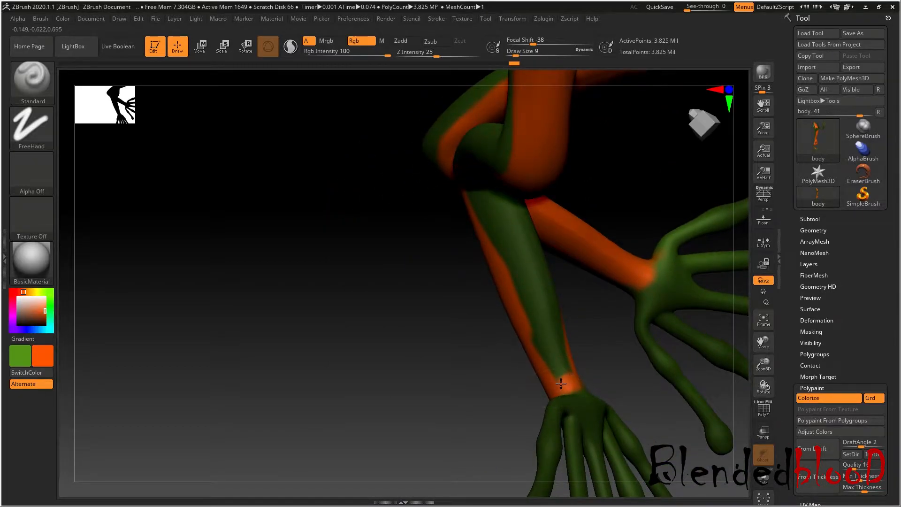
pyautogui.moveTo(563, 378); pyautogui.dragTo(550, 370)
pyautogui.moveTo(540, 333)
pyautogui.mouseDown()
pyautogui.moveTo(526, 288)
pyautogui.moveTo(549, 306)
pyautogui.mouseUp()
pyautogui.moveTo(596, 321); pyautogui.dragTo(596, 322)
pyautogui.moveTo(561, 317)
pyautogui.mouseDown()
pyautogui.moveTo(537, 265)
pyautogui.moveTo(530, 188)
pyautogui.mouseUp()
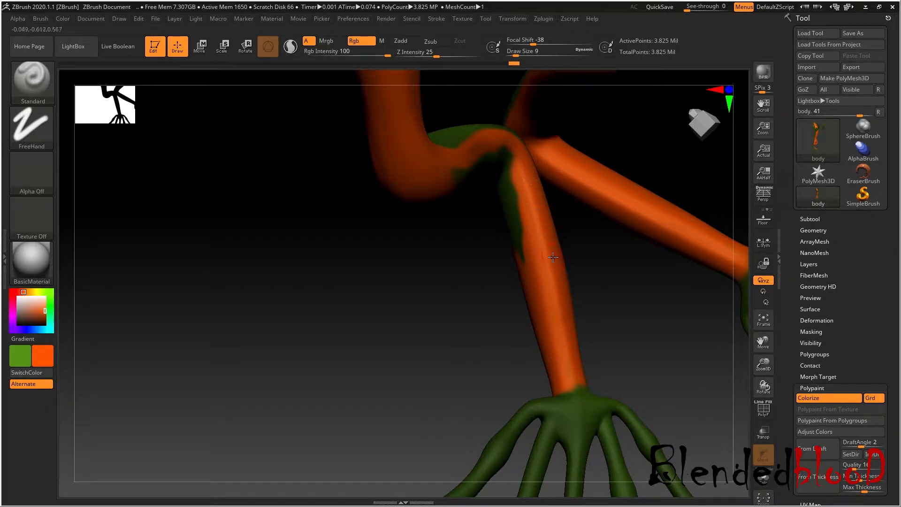
# - Cover the green patches left on the lower leg's underside and the upper foot segment with orange
pyautogui.moveTo(768, 345); pyautogui.dragTo(773, 407)
pyautogui.moveTo(676, 402); pyautogui.dragTo(652, 376)
pyautogui.moveTo(428, 272)
pyautogui.mouseDown()
pyautogui.moveTo(565, 280)
pyautogui.moveTo(478, 296)
pyautogui.mouseUp()
pyautogui.moveTo(468, 371)
pyautogui.mouseDown()
pyautogui.moveTo(557, 324)
pyautogui.moveTo(531, 322)
pyautogui.mouseUp()
pyautogui.moveTo(439, 357); pyautogui.dragTo(485, 414)
# - Touch up the ankle joint and the edges of the adjoining foot segment with orange from several angles
pyautogui.moveTo(759, 352); pyautogui.dragTo(762, 325)
pyautogui.moveTo(642, 343); pyautogui.dragTo(615, 324)
pyautogui.moveTo(461, 224); pyautogui.dragTo(477, 229)
pyautogui.moveTo(425, 310)
pyautogui.mouseDown()
pyautogui.moveTo(429, 343)
pyautogui.moveTo(459, 373)
pyautogui.mouseUp()
pyautogui.moveTo(567, 290); pyautogui.dragTo(528, 284)
pyautogui.click(438, 326)
pyautogui.moveTo(455, 239); pyautogui.dragTo(473, 263)
pyautogui.click(487, 385)
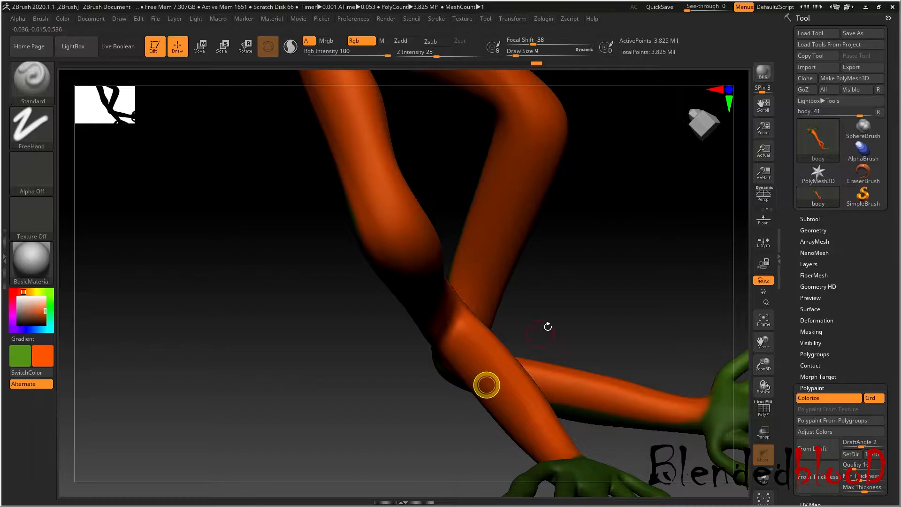
pyautogui.moveTo(539, 333); pyautogui.dragTo(585, 299)
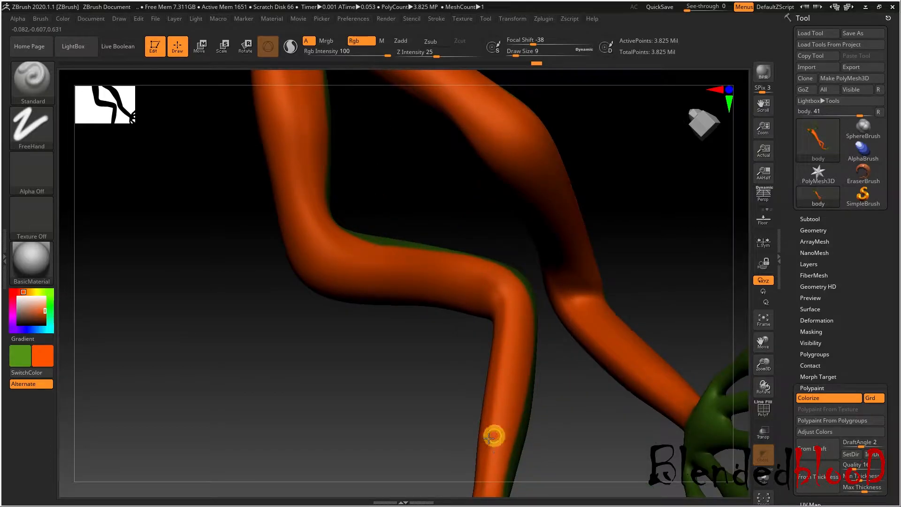
# - Inspect the orange leg markings from the side, across the whole body and close up on the hind legs
pyautogui.moveTo(764, 361); pyautogui.dragTo(680, 294)
pyautogui.moveTo(663, 254); pyautogui.dragTo(628, 341)
pyautogui.keyDown('shift'); pyautogui.moveTo(628, 341); pyautogui.dragTo(595, 317); pyautogui.keyUp('shift')
pyautogui.moveTo(627, 374)
pyautogui.mouseDown()
pyautogui.moveTo(605, 318)
pyautogui.moveTo(648, 362)
pyautogui.moveTo(614, 357)
pyautogui.moveTo(637, 372)
pyautogui.mouseUp()
pyautogui.moveTo(765, 342); pyautogui.dragTo(745, 269)
pyautogui.moveTo(657, 419); pyautogui.dragTo(716, 405)
pyautogui.moveTo(763, 343); pyautogui.dragTo(827, 278)
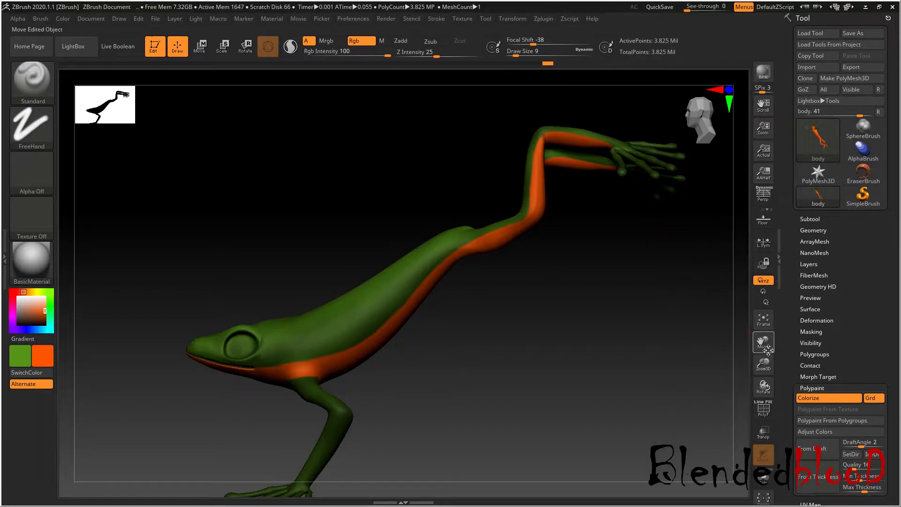
pyautogui.moveTo(764, 361); pyautogui.dragTo(737, 380)
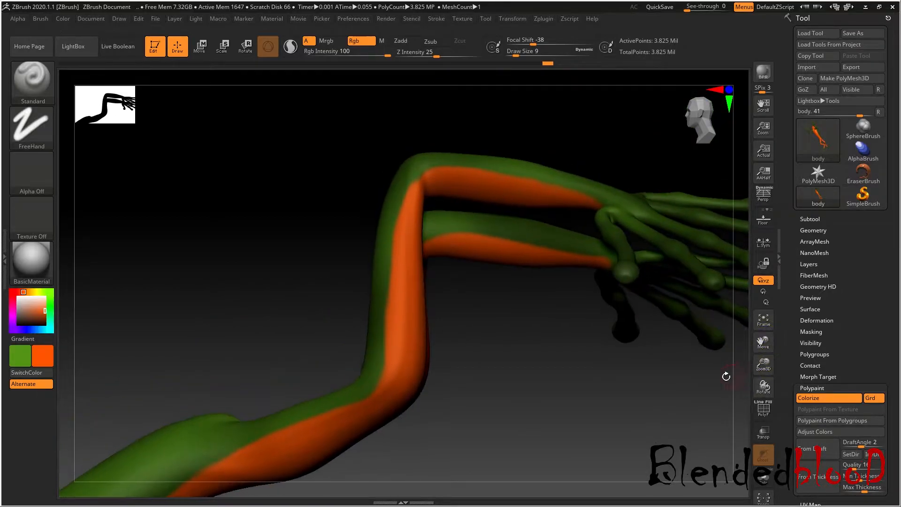
# - Show the Spotlight reference photo, rescale it to study the hind feet's colouring, and hide it again
pyautogui.press('shift')
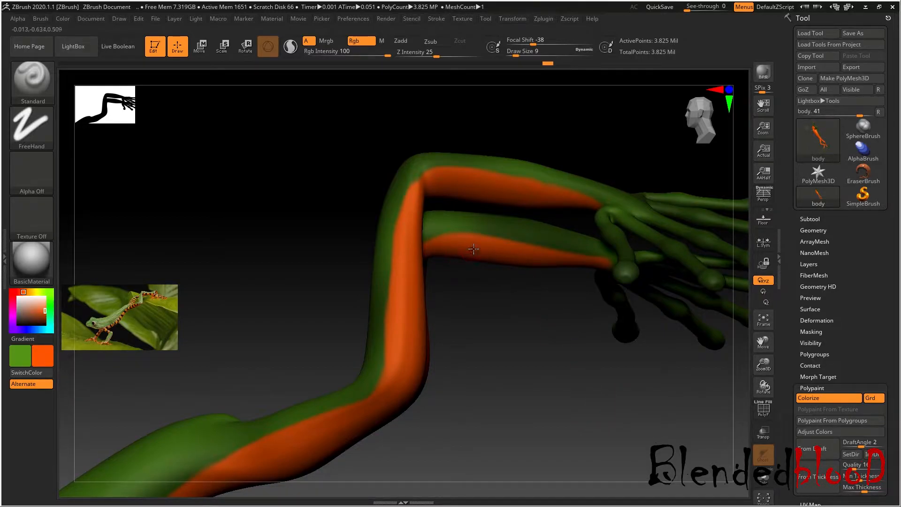
pyautogui.moveTo(765, 361); pyautogui.dragTo(734, 368)
pyautogui.press('z')
pyautogui.moveTo(160, 247); pyautogui.dragTo(94, 255)
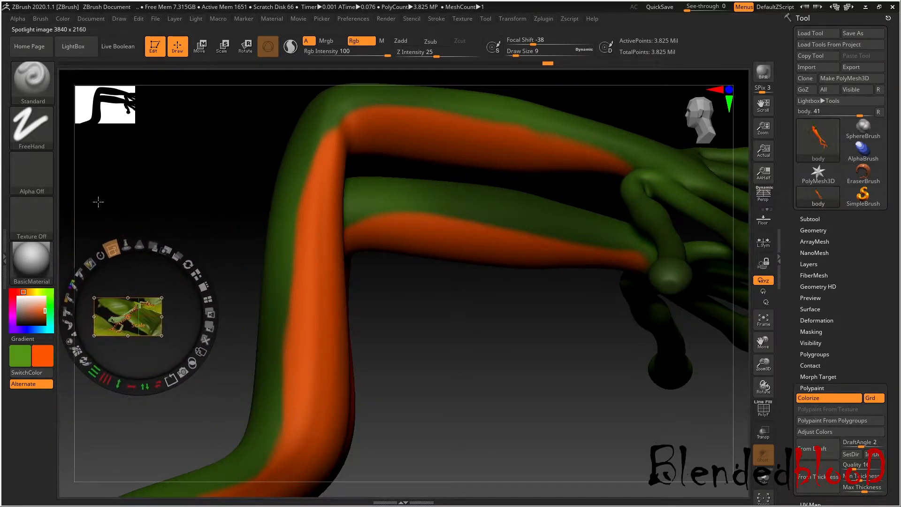
pyautogui.press('z')
pyautogui.hotkey('shift', 'z')
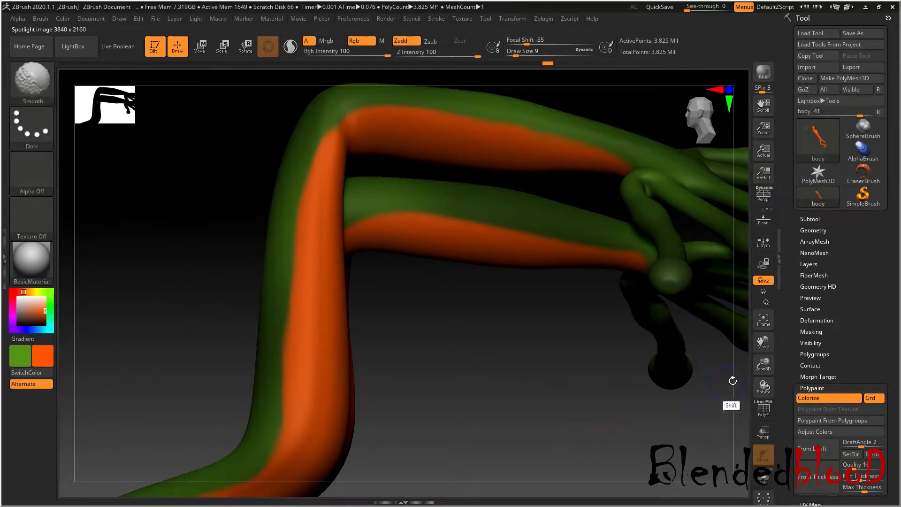
# - Paint the first toe of the hind foot orange on its underside, from the base to the round tip
pyautogui.moveTo(763, 362); pyautogui.dragTo(764, 376)
pyautogui.moveTo(764, 343); pyautogui.dragTo(587, 409)
pyautogui.moveTo(590, 212); pyautogui.dragTo(650, 118)
pyautogui.moveTo(763, 341)
pyautogui.mouseDown()
pyautogui.moveTo(711, 415)
pyautogui.moveTo(785, 317)
pyautogui.mouseUp()
pyautogui.moveTo(316, 314)
pyautogui.mouseDown()
pyautogui.moveTo(331, 285)
pyautogui.moveTo(319, 296)
pyautogui.mouseUp()
pyautogui.moveTo(366, 246); pyautogui.dragTo(501, 145)
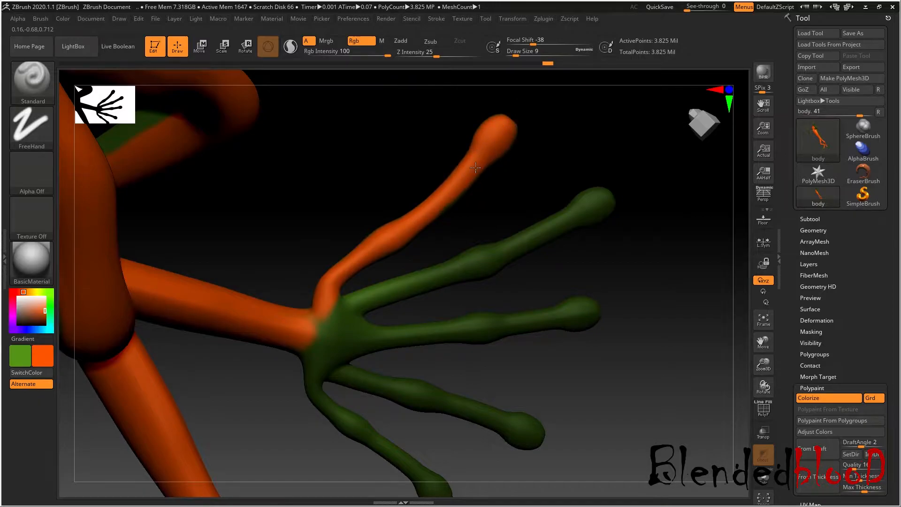
# - Paint the underside of the hind foot's sole and its four remaining green toes orange, out to the round tips
pyautogui.moveTo(323, 310)
pyautogui.mouseDown()
pyautogui.moveTo(322, 331)
pyautogui.moveTo(367, 300)
pyautogui.moveTo(609, 204)
pyautogui.mouseUp()
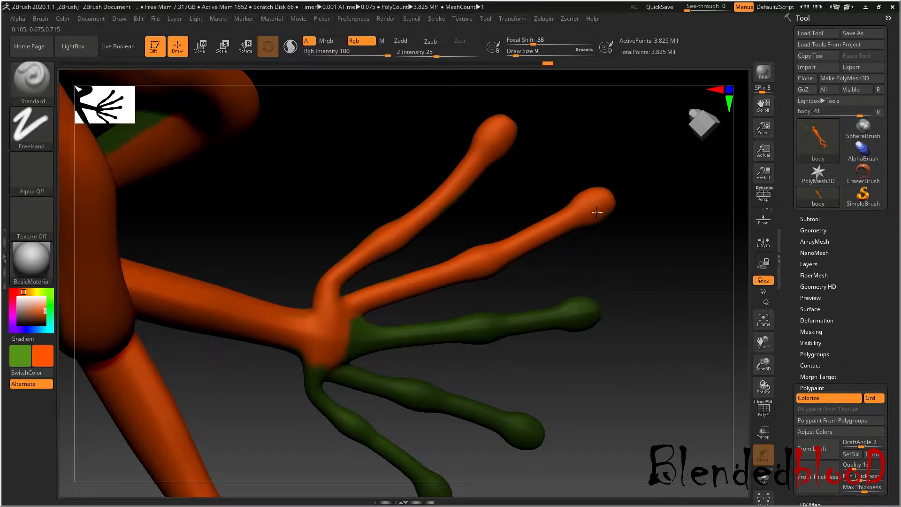
pyautogui.moveTo(363, 330)
pyautogui.mouseDown()
pyautogui.moveTo(326, 334)
pyautogui.moveTo(330, 367)
pyautogui.mouseUp()
pyautogui.moveTo(423, 349)
pyautogui.mouseDown()
pyautogui.moveTo(382, 338)
pyautogui.moveTo(493, 316)
pyautogui.moveTo(559, 326)
pyautogui.mouseUp()
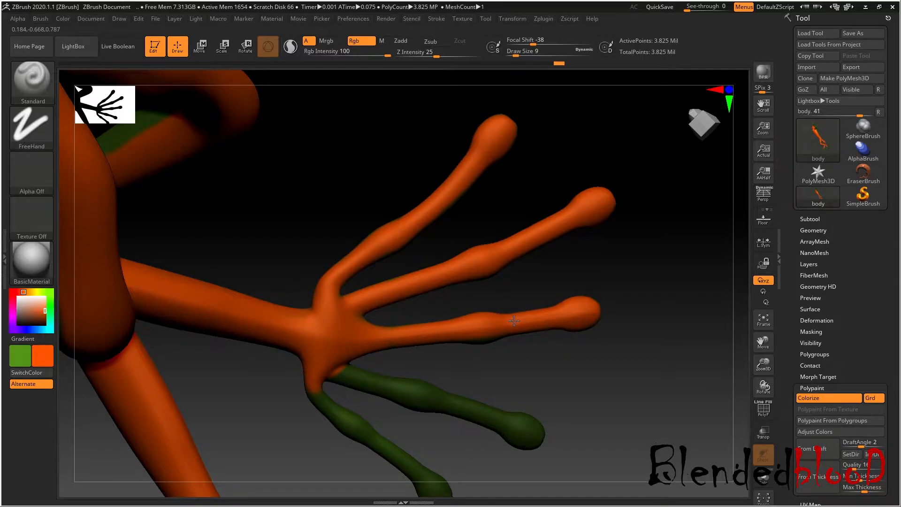
pyautogui.moveTo(330, 379); pyautogui.dragTo(357, 440)
pyautogui.moveTo(744, 360)
pyautogui.mouseDown()
pyautogui.moveTo(416, 330)
pyautogui.moveTo(446, 367)
pyautogui.mouseUp()
pyautogui.moveTo(348, 237); pyautogui.dragTo(550, 311)
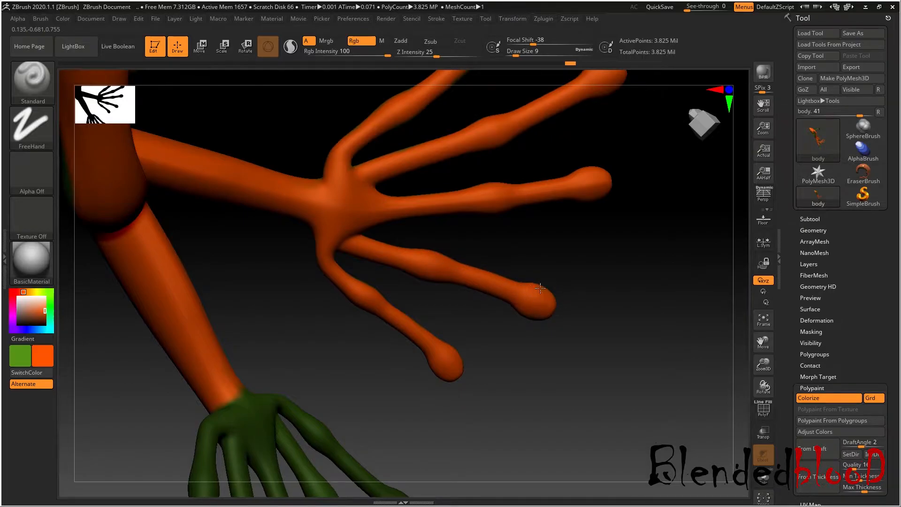
# - Save the tool as body in the frog folder, replacing the existing ZTool file
pyautogui.moveTo(762, 344); pyautogui.dragTo(843, 271)
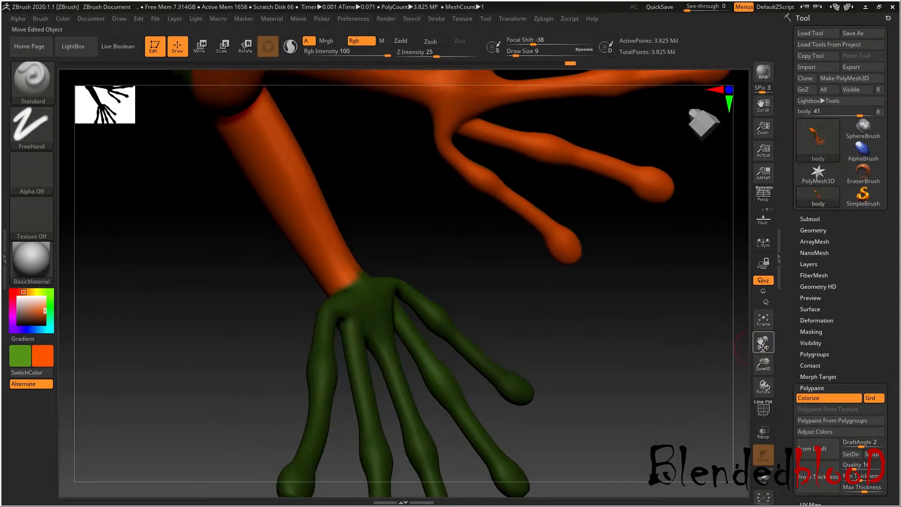
pyautogui.moveTo(762, 348); pyautogui.dragTo(794, 274)
pyautogui.moveTo(710, 324); pyautogui.dragTo(699, 363)
pyautogui.click(856, 34)
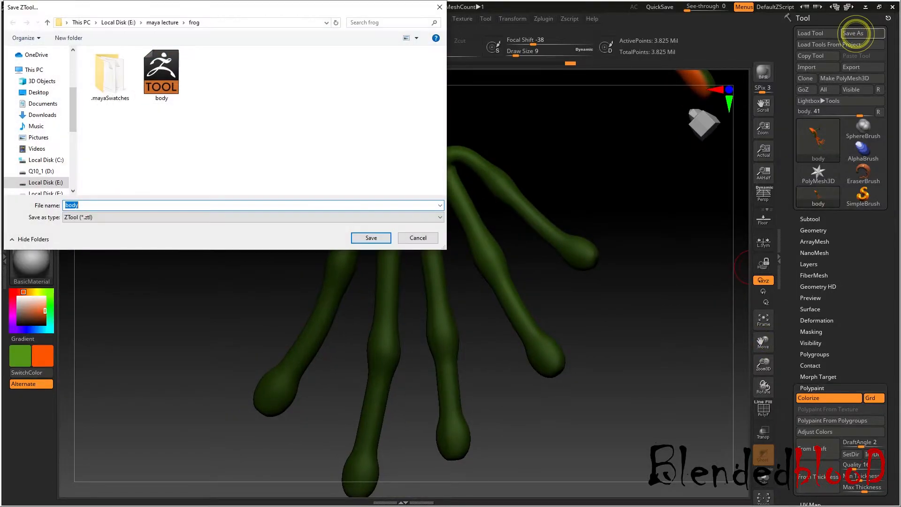
pyautogui.click(371, 238)
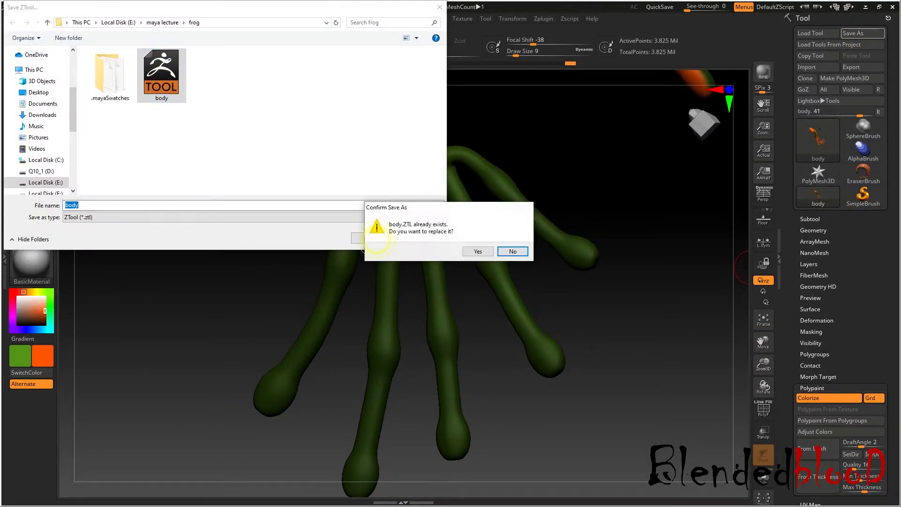
pyautogui.click(478, 251)
# - Paint the joint and the first toe of the other, still green foot orange on the underside, out to its round tip
pyautogui.moveTo(488, 326); pyautogui.dragTo(494, 336)
pyautogui.moveTo(403, 152); pyautogui.dragTo(417, 167)
pyautogui.moveTo(391, 129)
pyautogui.mouseDown()
pyautogui.moveTo(421, 164)
pyautogui.moveTo(388, 146)
pyautogui.moveTo(355, 189)
pyautogui.moveTo(273, 362)
pyautogui.mouseUp()
pyautogui.moveTo(252, 403); pyautogui.dragTo(253, 407)
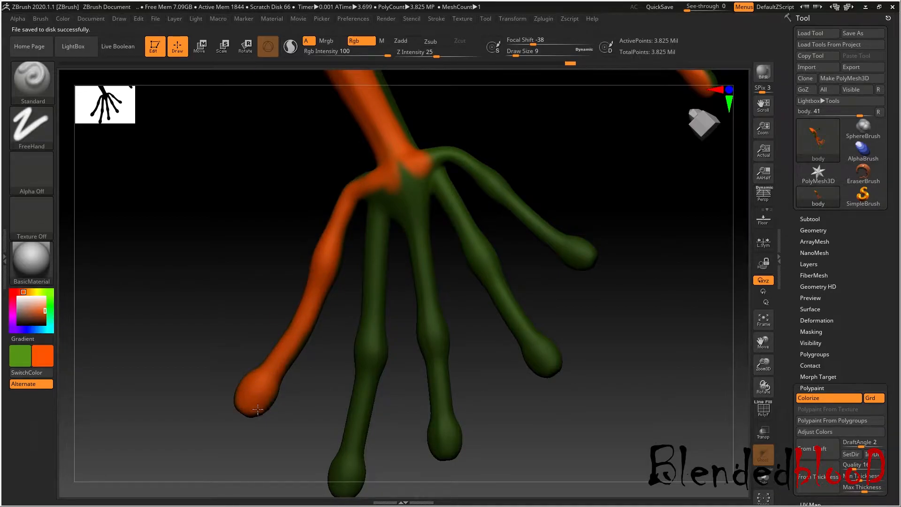
# - Paint the underside of the second toe on the same foot orange, from its base to the round tip
pyautogui.moveTo(353, 185)
pyautogui.mouseDown()
pyautogui.moveTo(379, 188)
pyautogui.moveTo(369, 343)
pyautogui.moveTo(365, 332)
pyautogui.mouseUp()
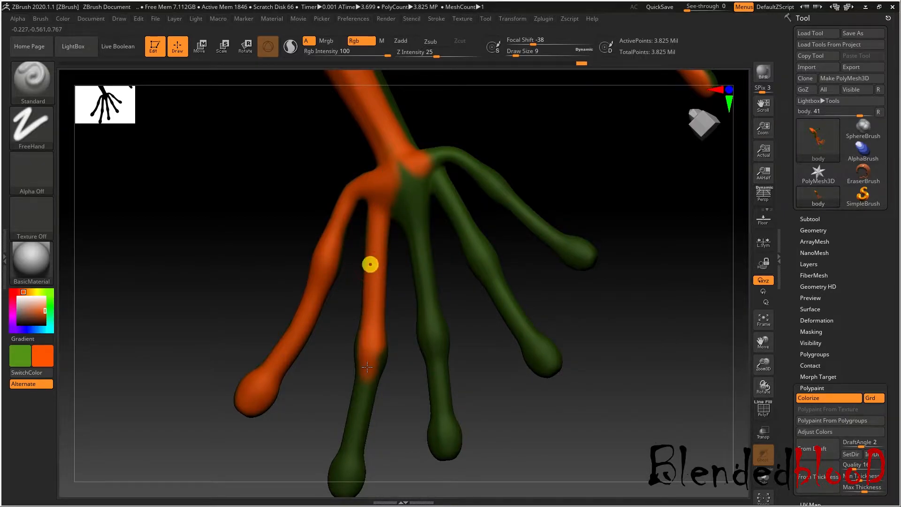
pyautogui.moveTo(373, 213)
pyautogui.mouseDown()
pyautogui.moveTo(368, 350)
pyautogui.moveTo(368, 334)
pyautogui.mouseUp()
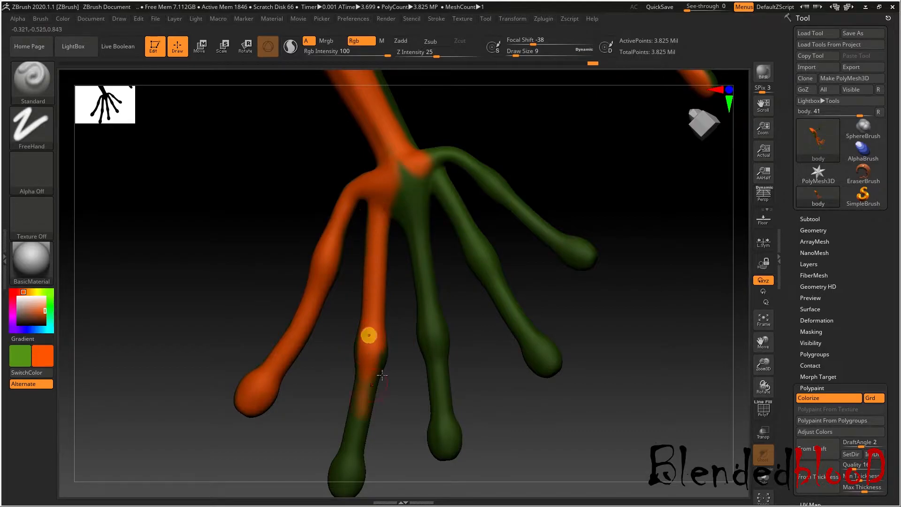
pyautogui.click(763, 319)
pyautogui.moveTo(415, 286); pyautogui.dragTo(404, 301)
pyautogui.moveTo(392, 268)
pyautogui.mouseDown()
pyautogui.moveTo(386, 255)
pyautogui.moveTo(362, 399)
pyautogui.mouseUp()
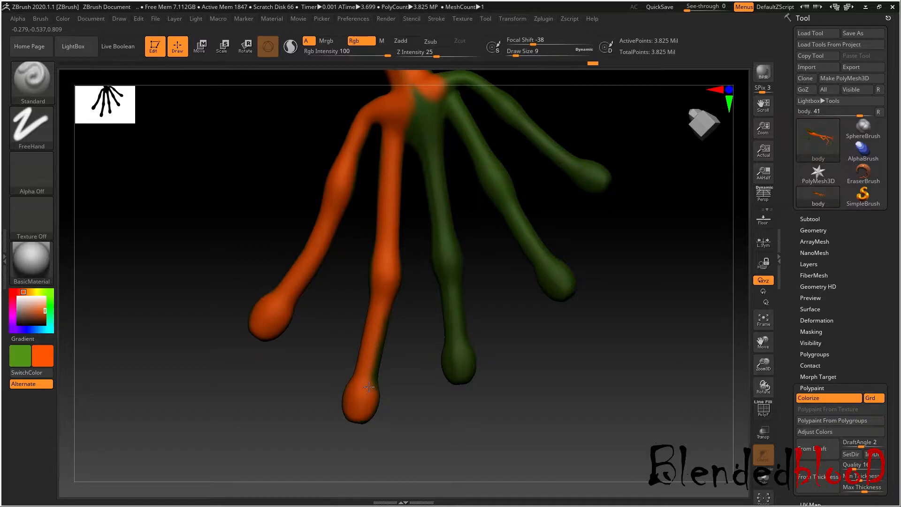
# - Fill the rest of the sole with orange and extend it along the middle toe to the tip
pyautogui.moveTo(763, 343); pyautogui.dragTo(724, 387)
pyautogui.moveTo(646, 292); pyautogui.dragTo(600, 274)
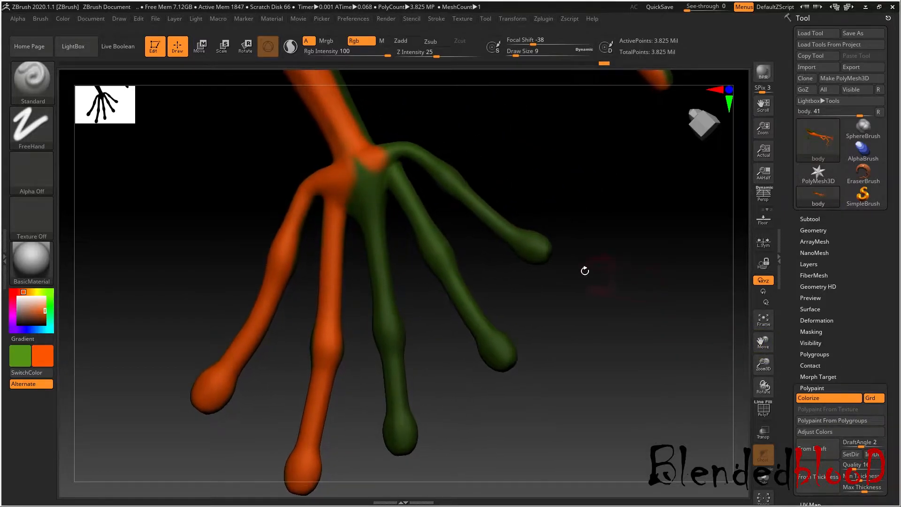
pyautogui.moveTo(372, 164)
pyautogui.mouseDown()
pyautogui.moveTo(349, 198)
pyautogui.moveTo(380, 192)
pyautogui.moveTo(346, 199)
pyautogui.moveTo(378, 281)
pyautogui.moveTo(397, 378)
pyautogui.mouseUp()
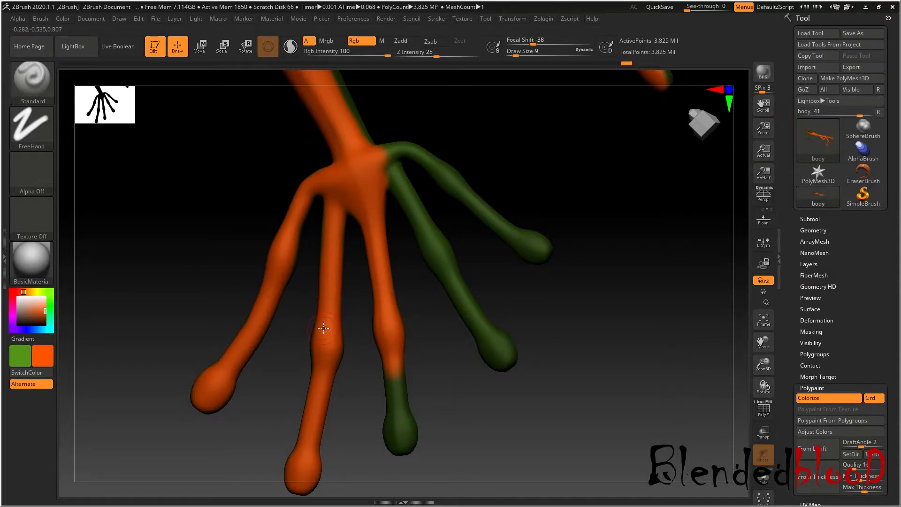
pyautogui.moveTo(394, 377); pyautogui.dragTo(398, 431)
pyautogui.moveTo(437, 368); pyautogui.dragTo(438, 373)
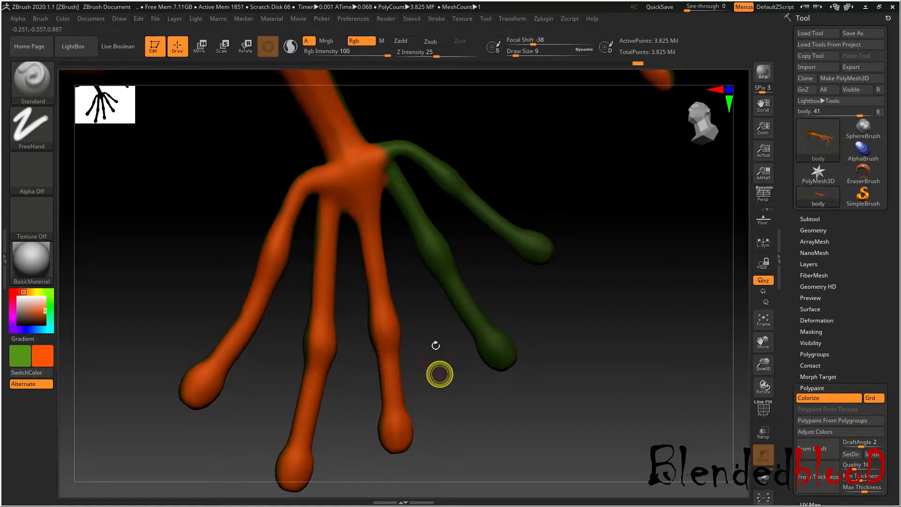
# - Paint the undersides of the last two green toes orange, from the sole to their round tips
pyautogui.moveTo(366, 162)
pyautogui.mouseDown()
pyautogui.moveTo(409, 151)
pyautogui.moveTo(541, 259)
pyautogui.mouseUp()
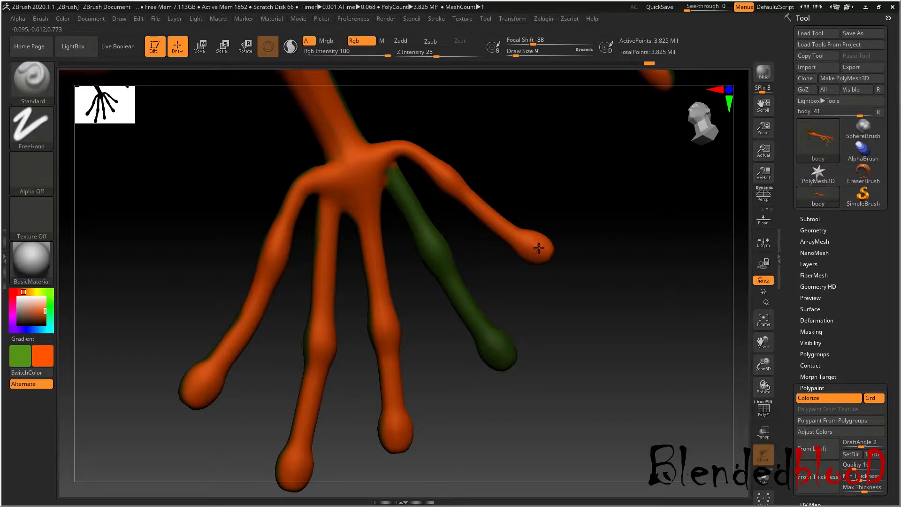
pyautogui.moveTo(390, 159)
pyautogui.mouseDown()
pyautogui.moveTo(434, 249)
pyautogui.moveTo(418, 238)
pyautogui.mouseUp()
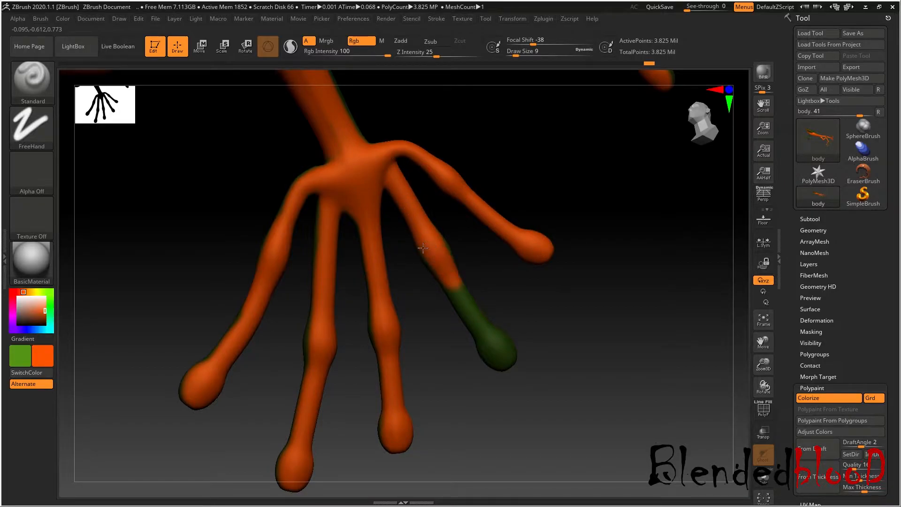
pyautogui.moveTo(454, 272)
pyautogui.mouseDown()
pyautogui.moveTo(476, 329)
pyautogui.moveTo(510, 355)
pyautogui.mouseUp()
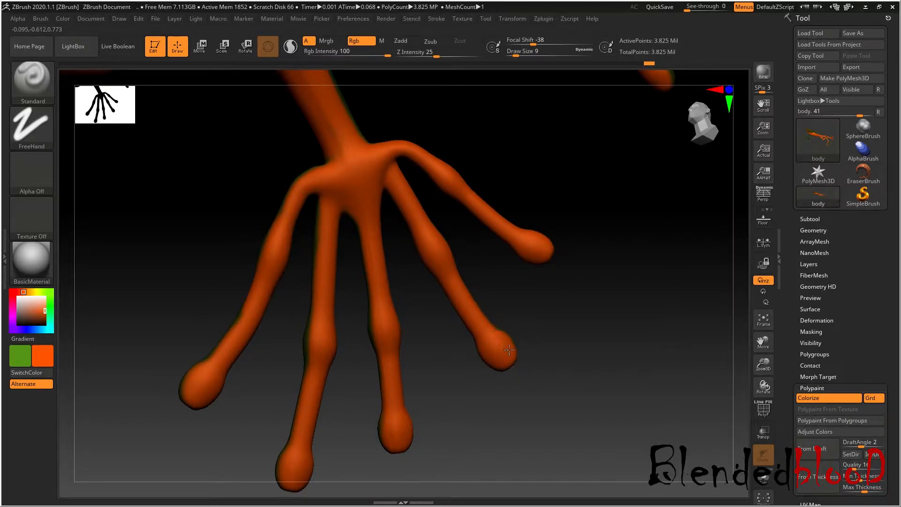
# - Extend the orange along the side of the outer toe to its tip with a Draw Size 5 brush
pyautogui.moveTo(601, 281); pyautogui.dragTo(716, 324)
pyautogui.moveTo(769, 362); pyautogui.dragTo(759, 343)
pyautogui.moveTo(558, 407); pyautogui.dragTo(676, 331)
pyautogui.moveTo(762, 346); pyautogui.dragTo(700, 364)
pyautogui.moveTo(640, 228); pyautogui.dragTo(581, 302)
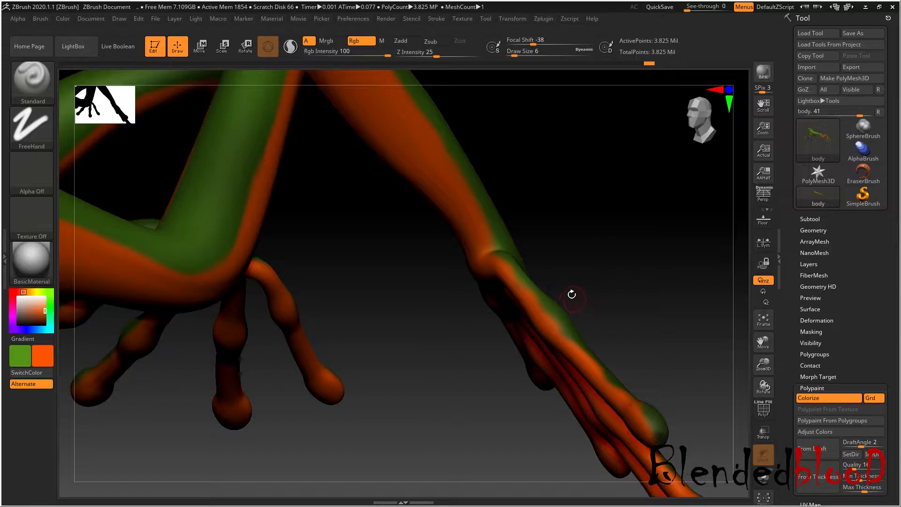
pyautogui.moveTo(498, 263); pyautogui.dragTo(560, 337)
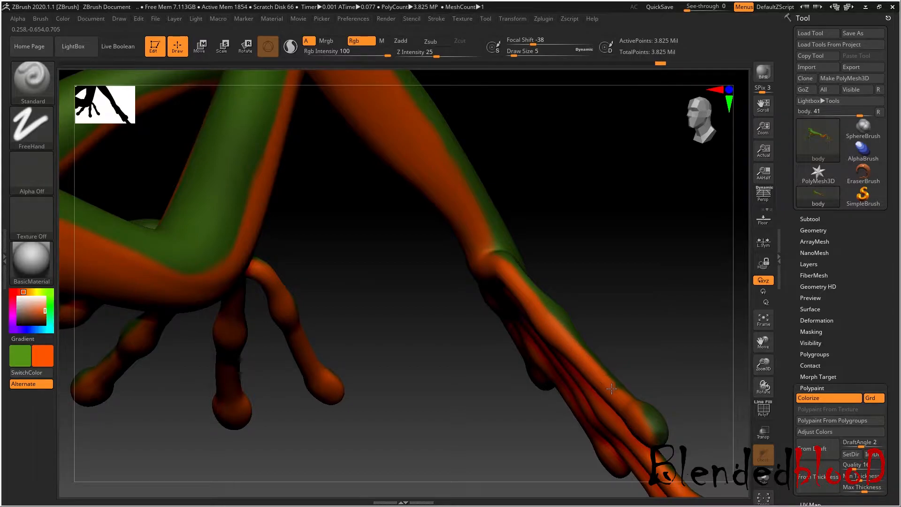
pyautogui.moveTo(629, 396); pyautogui.dragTo(654, 431)
# - Touch up the leftover green along the toe edges from the underside of the foot with orange
pyautogui.moveTo(690, 381); pyautogui.dragTo(668, 275)
pyautogui.moveTo(765, 347); pyautogui.dragTo(703, 223)
pyautogui.moveTo(661, 325); pyautogui.dragTo(670, 309)
pyautogui.click(539, 447)
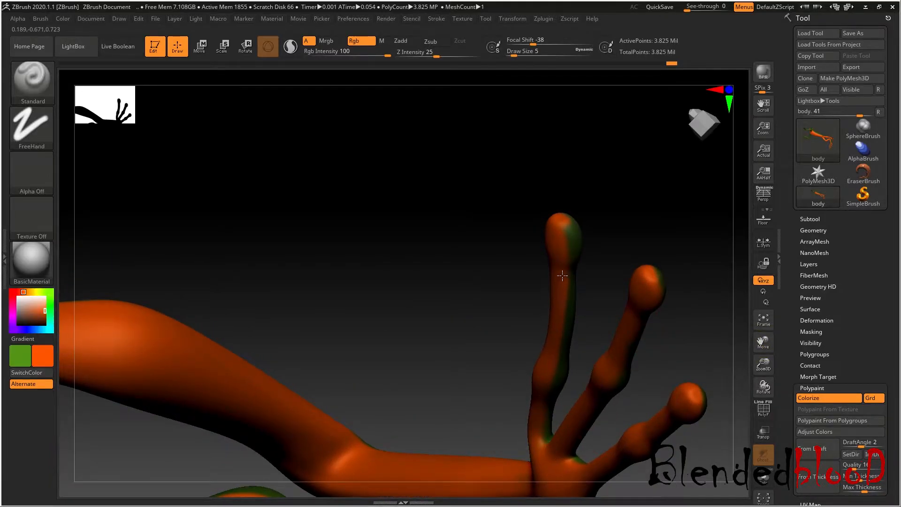
pyautogui.moveTo(566, 189); pyautogui.dragTo(662, 221)
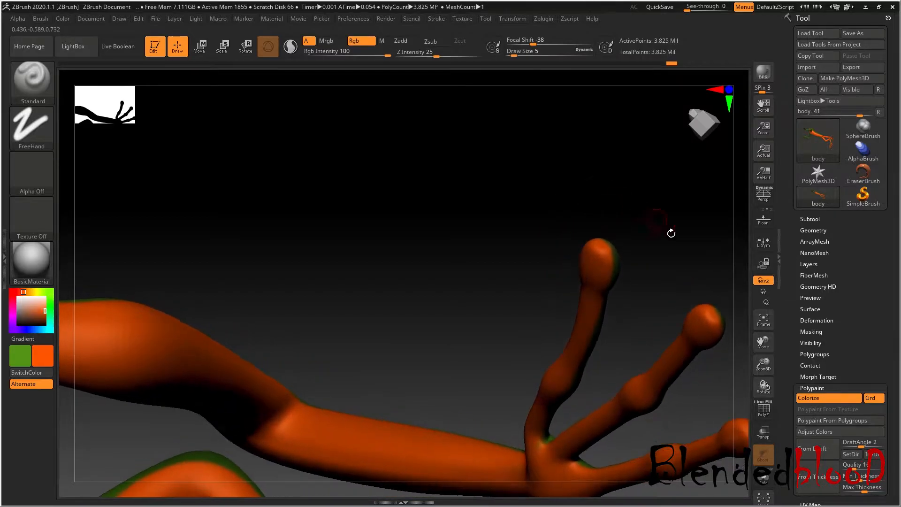
# - Paint an orange edge along the side of the second toe, from its base past the middle knuckle
pyautogui.moveTo(765, 349); pyautogui.dragTo(762, 341)
pyautogui.moveTo(669, 304); pyautogui.dragTo(663, 439)
pyautogui.moveTo(764, 348); pyautogui.dragTo(764, 343)
pyautogui.moveTo(700, 328); pyautogui.dragTo(688, 346)
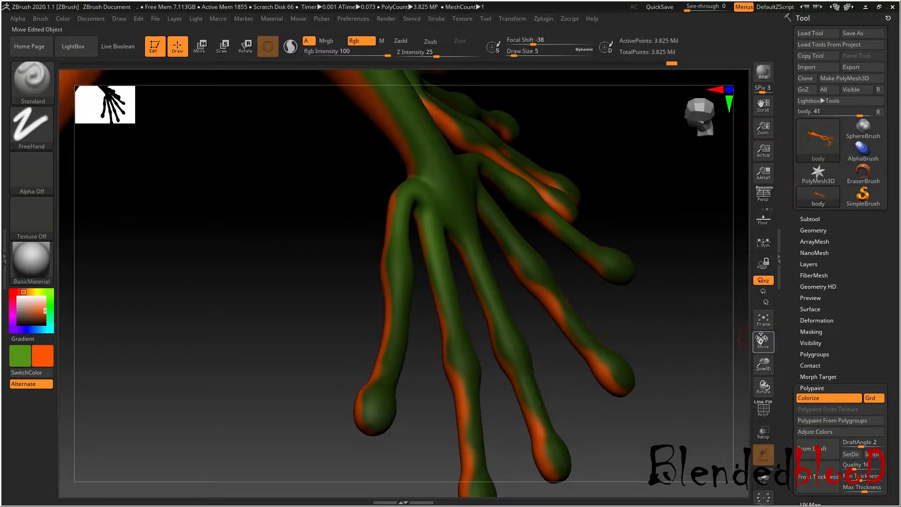
pyautogui.moveTo(761, 341); pyautogui.dragTo(754, 301)
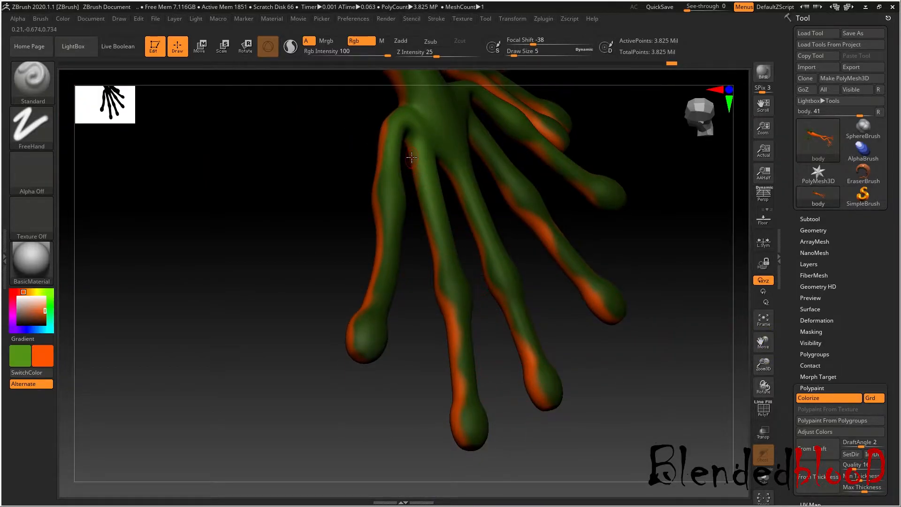
pyautogui.moveTo(427, 292); pyautogui.dragTo(431, 243)
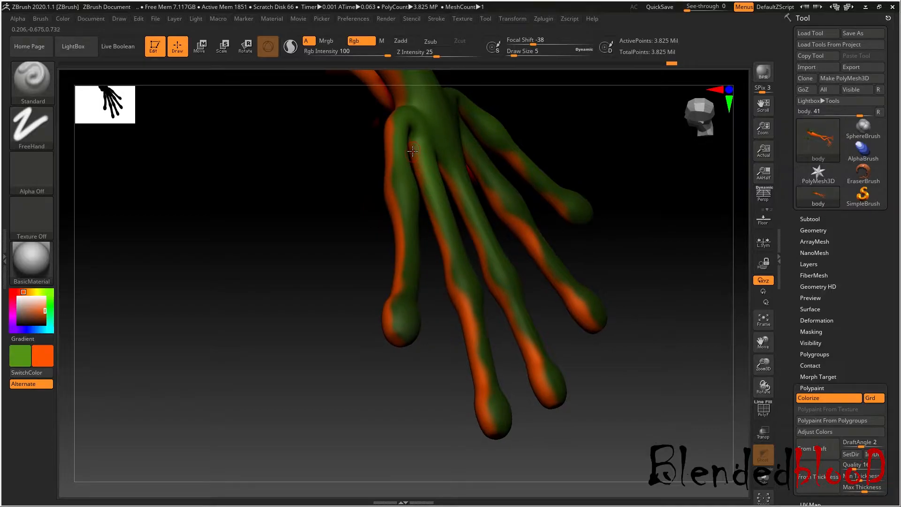
pyautogui.moveTo(417, 161); pyautogui.dragTo(422, 180)
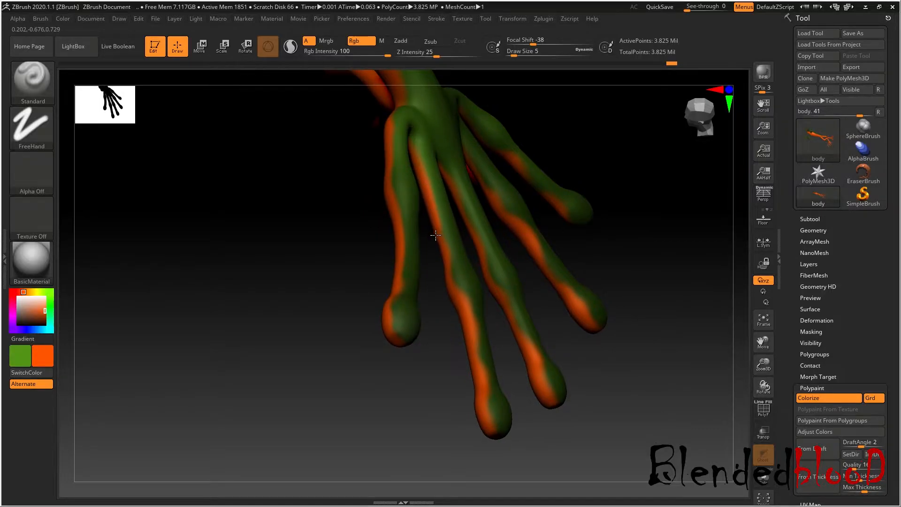
pyautogui.moveTo(452, 286); pyautogui.dragTo(471, 334)
# - Extend the orange edges along the sides of the middle toes, working from the opposite side of the foot
pyautogui.moveTo(557, 443); pyautogui.dragTo(472, 405)
pyautogui.moveTo(331, 417); pyautogui.dragTo(409, 338)
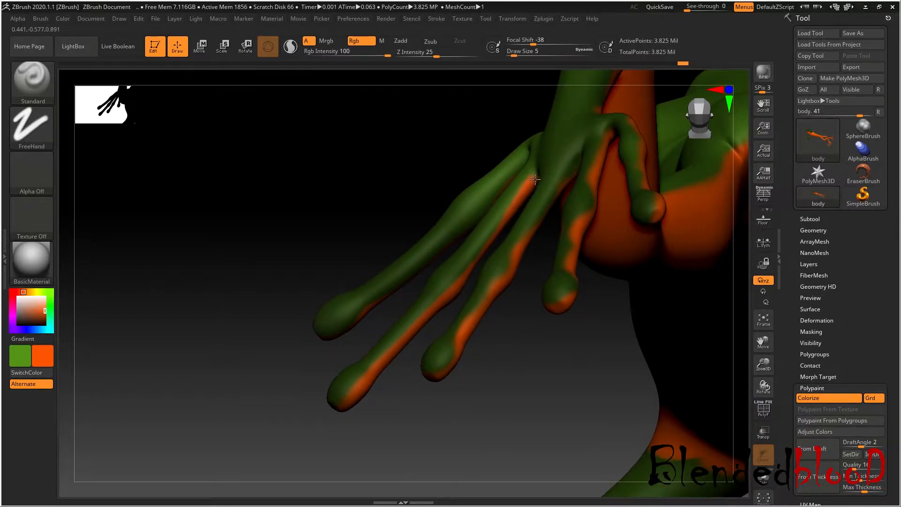
pyautogui.moveTo(503, 221)
pyautogui.mouseDown()
pyautogui.moveTo(480, 256)
pyautogui.moveTo(487, 244)
pyautogui.mouseUp()
pyautogui.moveTo(520, 386)
pyautogui.mouseDown()
pyautogui.moveTo(437, 384)
pyautogui.moveTo(463, 340)
pyautogui.mouseUp()
pyautogui.moveTo(430, 387); pyautogui.dragTo(518, 257)
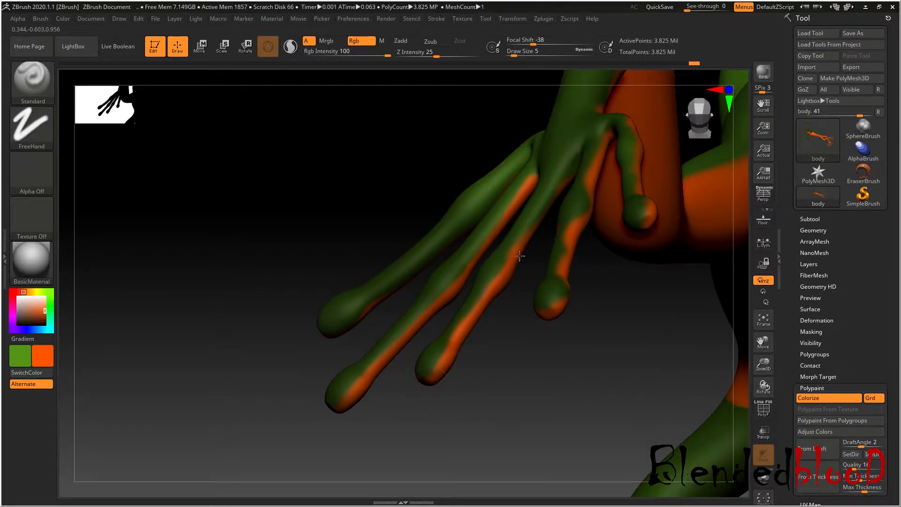
# - Paint the orange side edge of the far outer toe, starting at its base, from a side angle
pyautogui.moveTo(519, 368); pyautogui.dragTo(562, 352)
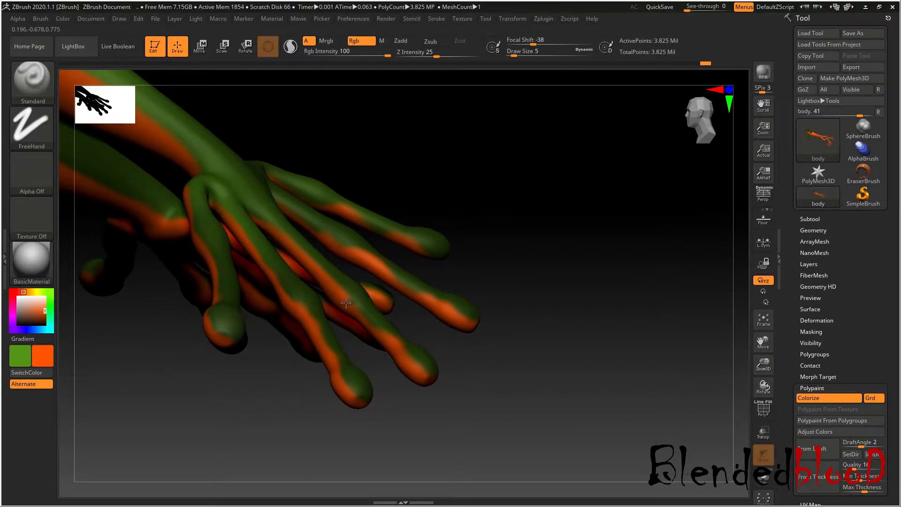
pyautogui.moveTo(557, 360); pyautogui.dragTo(531, 331)
pyautogui.moveTo(413, 172); pyautogui.dragTo(318, 207)
pyautogui.click(289, 208)
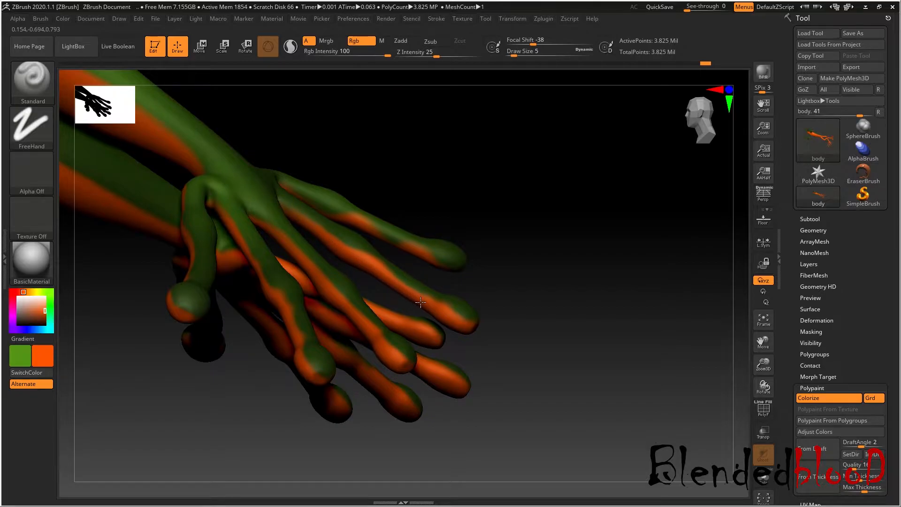
pyautogui.moveTo(387, 171); pyautogui.dragTo(382, 171)
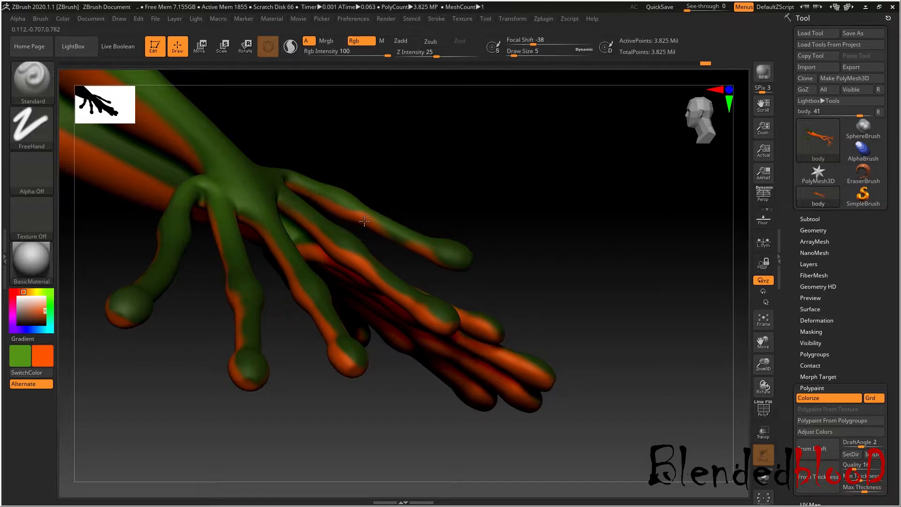
# - Paint orange along the outer edge of the shortest toe from the ankle and along the neighbouring toe's side
pyautogui.moveTo(534, 260); pyautogui.dragTo(468, 290)
pyautogui.click(286, 139)
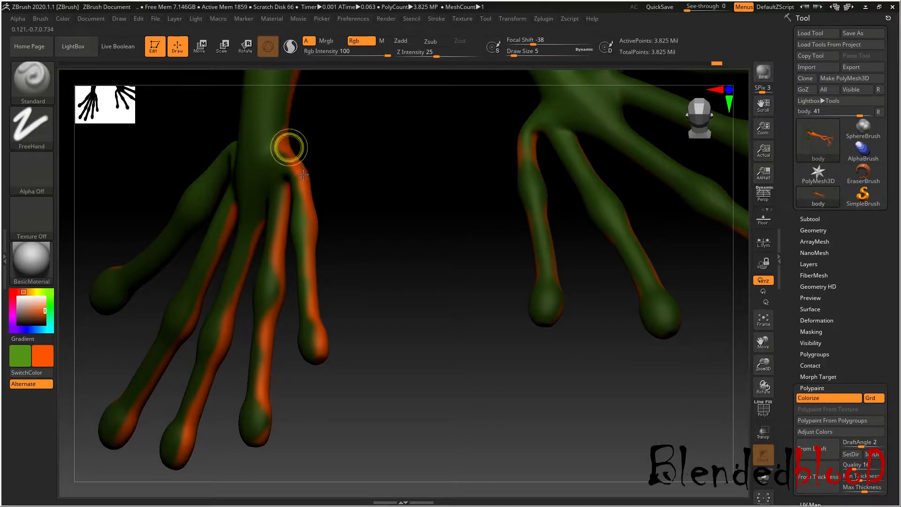
pyautogui.moveTo(344, 161)
pyautogui.mouseDown()
pyautogui.moveTo(350, 187)
pyautogui.moveTo(329, 186)
pyautogui.moveTo(321, 278)
pyautogui.mouseUp()
pyautogui.moveTo(364, 383); pyautogui.dragTo(342, 372)
pyautogui.moveTo(280, 256); pyautogui.dragTo(278, 328)
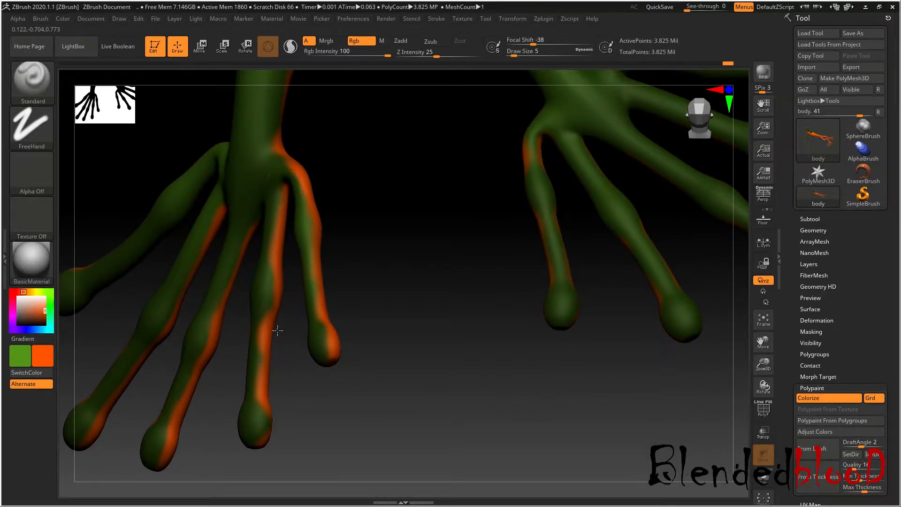
# - Switch the paint colour to green, enlarge the brush and paint the top of the shortest toe to its round tip
pyautogui.moveTo(362, 422); pyautogui.dragTo(690, 369)
pyautogui.moveTo(760, 347); pyautogui.dragTo(765, 345)
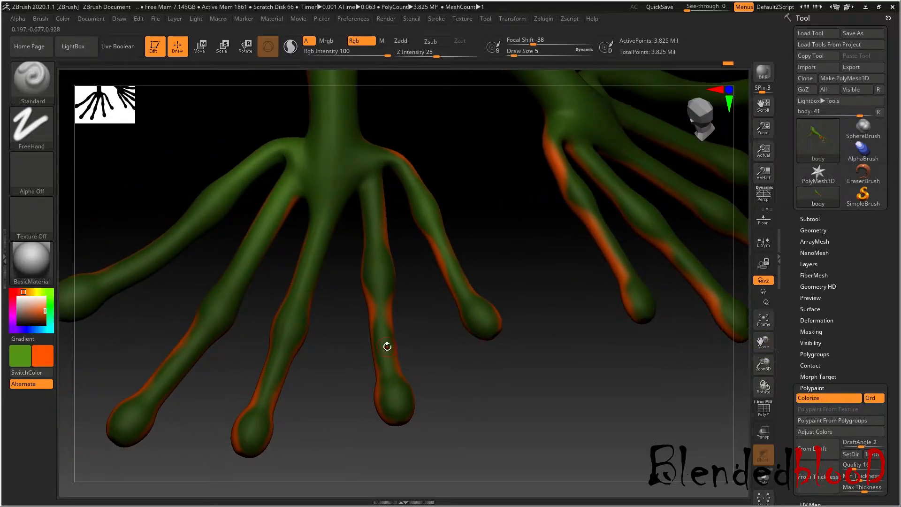
pyautogui.click(31, 372)
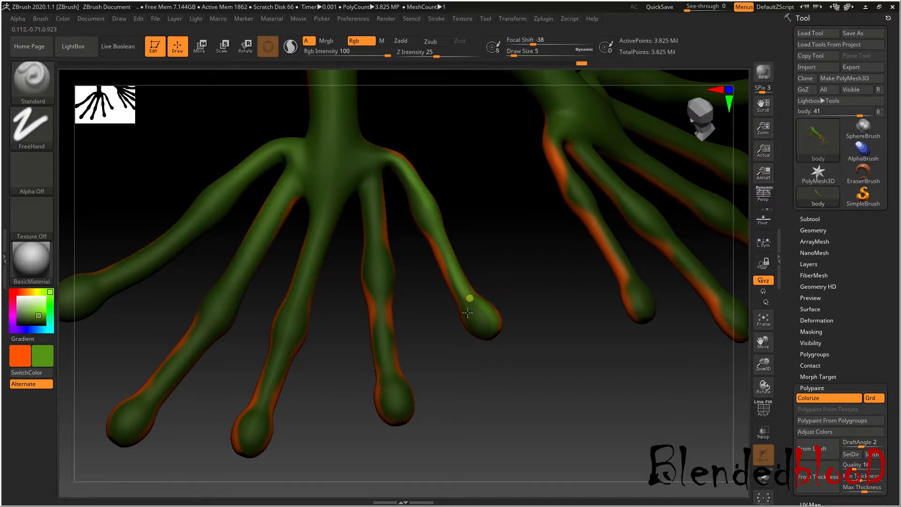
pyautogui.press(']')
pyautogui.moveTo(476, 307); pyautogui.dragTo(475, 312)
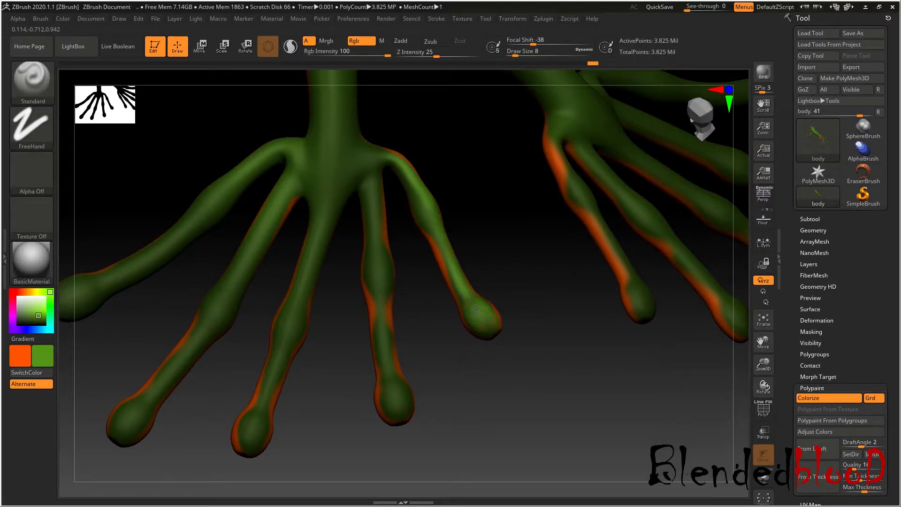
pyautogui.click(481, 311)
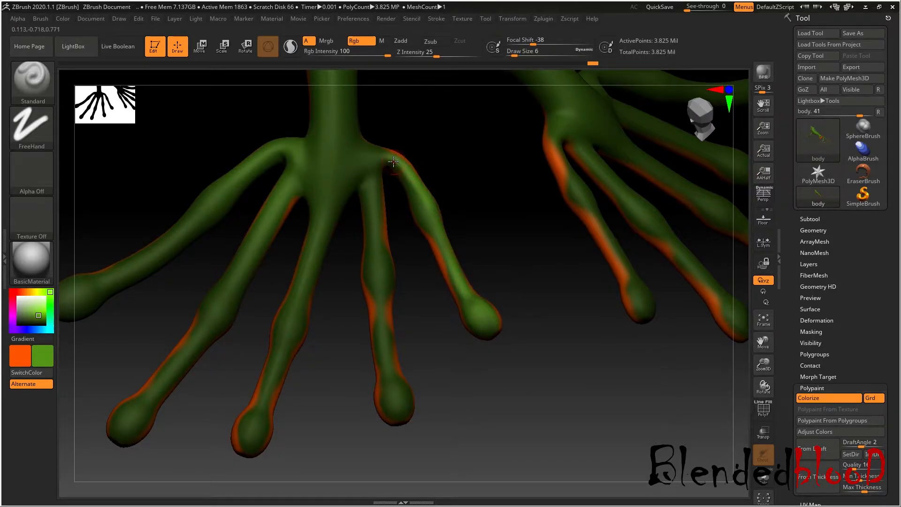
# - Reduce the brush size to 4 and fill the remaining dark areas of the shortest toe's shaft with green
pyautogui.moveTo(404, 181); pyautogui.dragTo(415, 195)
pyautogui.press('[')
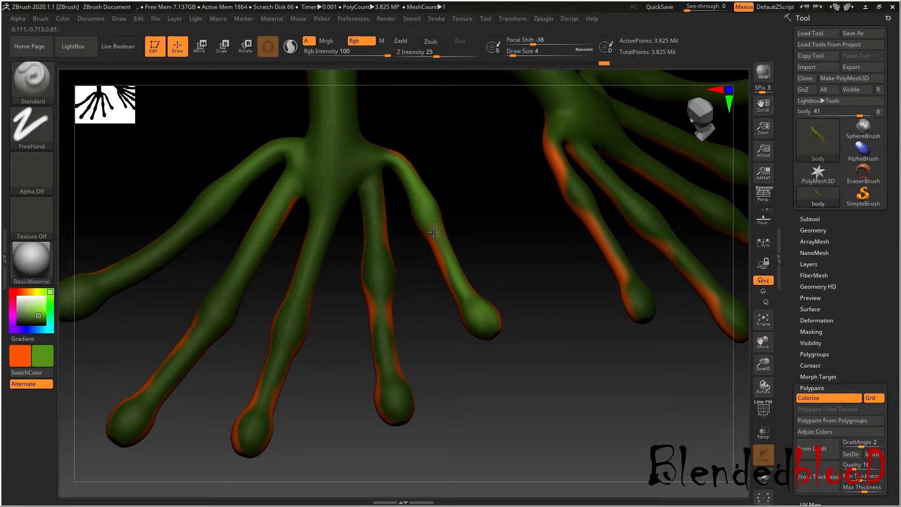
pyautogui.moveTo(435, 238); pyautogui.dragTo(456, 289)
pyautogui.click(459, 294)
pyautogui.moveTo(514, 252); pyautogui.dragTo(452, 202)
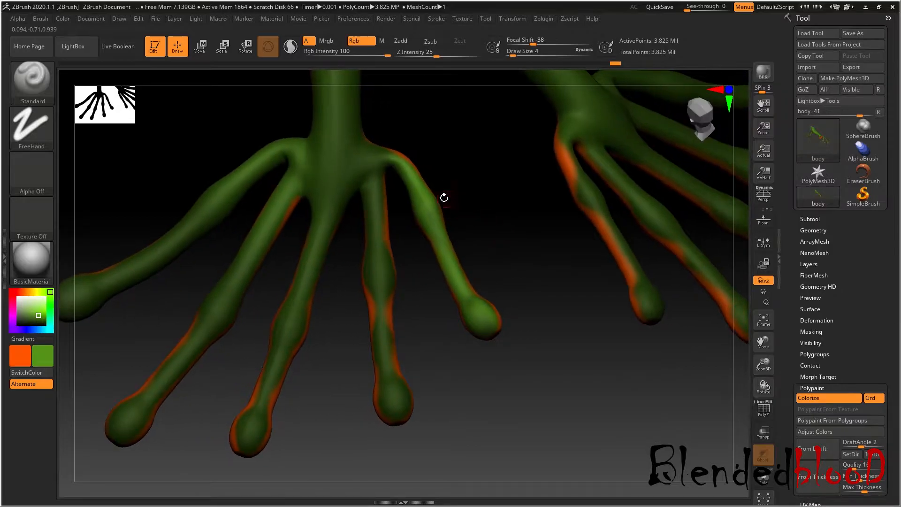
# - Paint green along the top of the toe beside the shortest one, from its base to the round tip
pyautogui.moveTo(381, 222); pyautogui.dragTo(381, 233)
pyautogui.moveTo(379, 175); pyautogui.dragTo(390, 264)
pyautogui.moveTo(383, 224); pyautogui.dragTo(393, 283)
pyautogui.moveTo(387, 247); pyautogui.dragTo(389, 313)
pyautogui.moveTo(390, 275); pyautogui.dragTo(396, 353)
pyautogui.moveTo(387, 310); pyautogui.dragTo(396, 375)
pyautogui.moveTo(390, 336); pyautogui.dragTo(407, 407)
pyautogui.moveTo(395, 368); pyautogui.dragTo(405, 408)
pyautogui.moveTo(380, 379)
pyautogui.mouseDown()
pyautogui.moveTo(386, 415)
pyautogui.moveTo(400, 418)
pyautogui.moveTo(381, 359)
pyautogui.mouseUp()
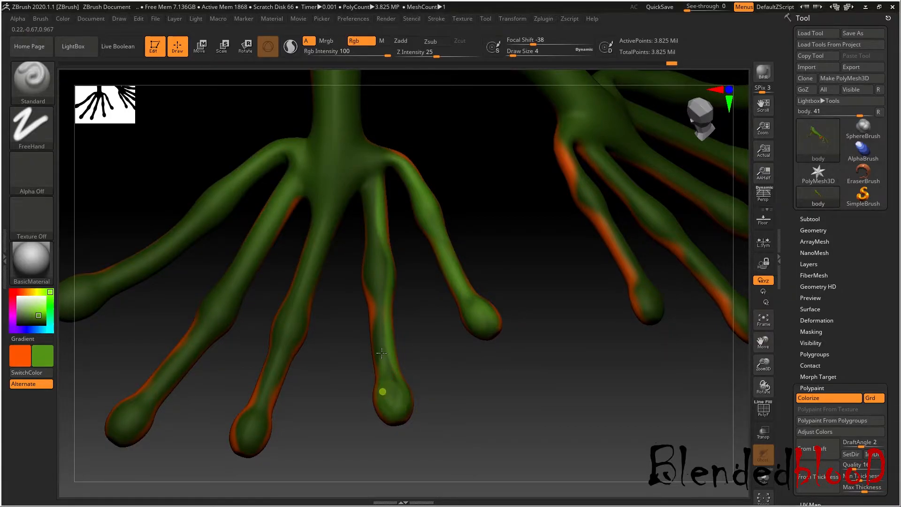
# - Fill the remaining dark patches on the second toe's tip, shaft and base with green, keeping thin orange edges
pyautogui.moveTo(373, 298)
pyautogui.mouseDown()
pyautogui.moveTo(378, 383)
pyautogui.moveTo(381, 309)
pyautogui.moveTo(393, 392)
pyautogui.mouseUp()
pyautogui.moveTo(393, 396); pyautogui.dragTo(373, 236)
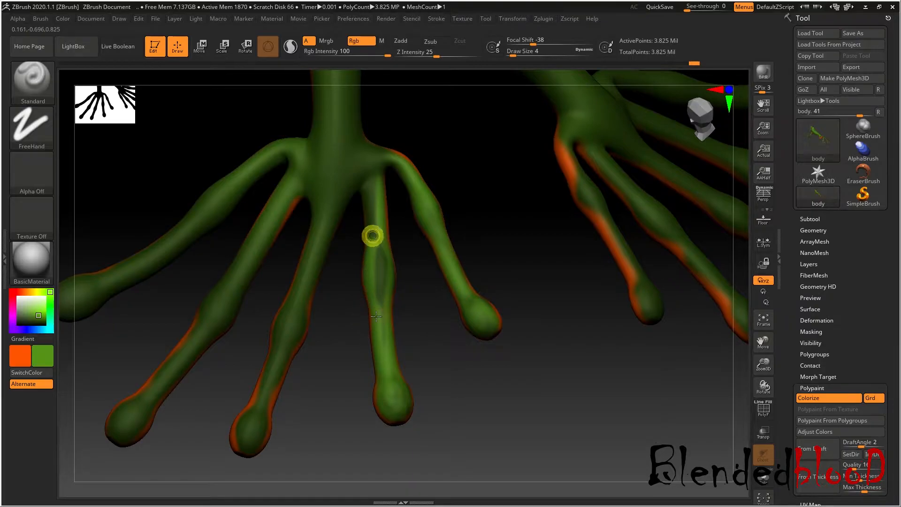
pyautogui.moveTo(376, 318)
pyautogui.mouseDown()
pyautogui.moveTo(377, 241)
pyautogui.moveTo(379, 314)
pyautogui.mouseUp()
pyautogui.moveTo(380, 250); pyautogui.dragTo(386, 359)
pyautogui.moveTo(364, 198)
pyautogui.mouseDown()
pyautogui.moveTo(365, 262)
pyautogui.moveTo(370, 187)
pyautogui.mouseUp()
pyautogui.moveTo(370, 174); pyautogui.dragTo(385, 271)
pyautogui.moveTo(370, 197)
pyautogui.mouseDown()
pyautogui.moveTo(384, 258)
pyautogui.moveTo(374, 197)
pyautogui.mouseUp()
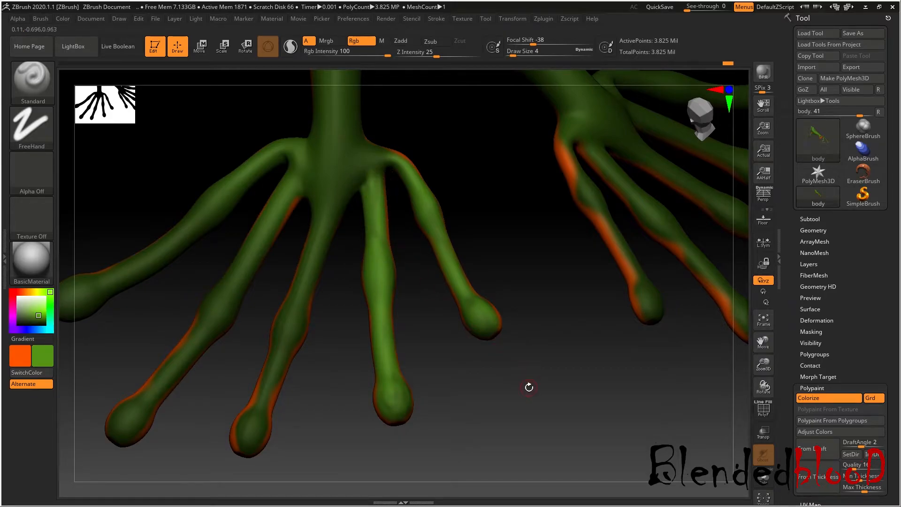
pyautogui.moveTo(762, 341); pyautogui.dragTo(760, 338)
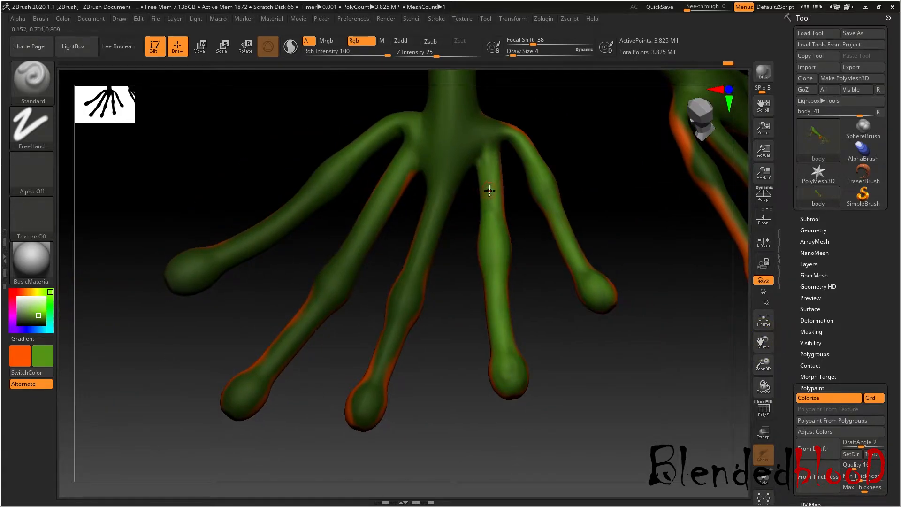
pyautogui.moveTo(491, 188); pyautogui.dragTo(492, 226)
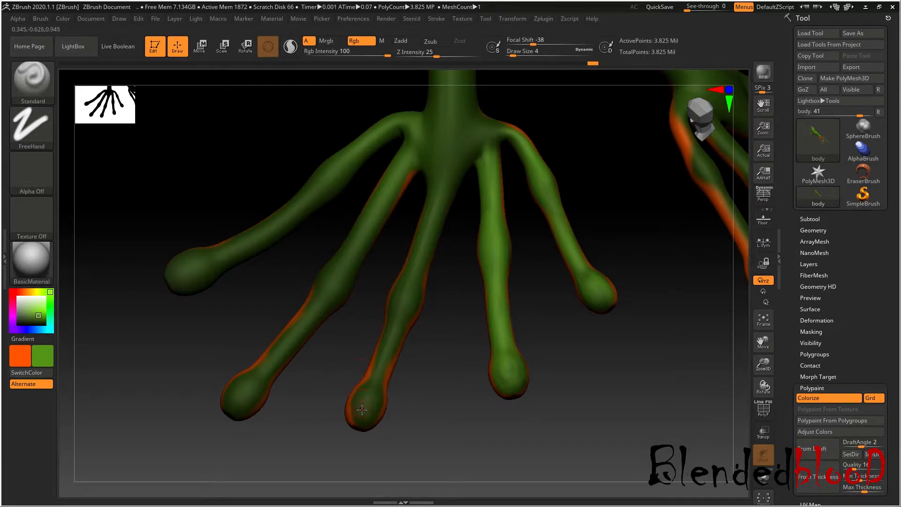
# - Paint the top of the middle toe green with a size 6 brush, from the round tip to the base
pyautogui.moveTo(352, 407)
pyautogui.mouseDown()
pyautogui.moveTo(365, 392)
pyautogui.moveTo(386, 392)
pyautogui.moveTo(373, 384)
pyautogui.mouseUp()
pyautogui.moveTo(364, 422)
pyautogui.mouseDown()
pyautogui.moveTo(380, 388)
pyautogui.moveTo(372, 374)
pyautogui.moveTo(382, 346)
pyautogui.mouseUp()
pyautogui.moveTo(367, 384); pyautogui.dragTo(404, 286)
pyautogui.moveTo(395, 317); pyautogui.dragTo(433, 199)
pyautogui.moveTo(410, 251)
pyautogui.mouseDown()
pyautogui.moveTo(403, 284)
pyautogui.moveTo(461, 161)
pyautogui.moveTo(427, 262)
pyautogui.mouseUp()
pyautogui.moveTo(448, 187); pyautogui.dragTo(417, 306)
pyautogui.moveTo(427, 258); pyautogui.dragTo(407, 333)
pyautogui.moveTo(420, 277); pyautogui.dragTo(375, 377)
pyautogui.moveTo(404, 314); pyautogui.dragTo(378, 403)
pyautogui.moveTo(386, 367)
pyautogui.mouseDown()
pyautogui.moveTo(377, 419)
pyautogui.moveTo(439, 212)
pyautogui.mouseUp()
# - Paint green along the fourth toe's shaft, from its base past the middle joint towards the tip
pyautogui.moveTo(418, 272)
pyautogui.mouseDown()
pyautogui.moveTo(464, 157)
pyautogui.moveTo(381, 223)
pyautogui.mouseUp()
pyautogui.moveTo(402, 151); pyautogui.dragTo(349, 252)
pyautogui.moveTo(392, 157); pyautogui.dragTo(310, 308)
pyautogui.moveTo(386, 183); pyautogui.dragTo(322, 281)
pyautogui.moveTo(346, 236); pyautogui.dragTo(319, 281)
pyautogui.moveTo(379, 215)
pyautogui.mouseDown()
pyautogui.moveTo(358, 266)
pyautogui.moveTo(358, 258)
pyautogui.moveTo(306, 332)
pyautogui.mouseUp()
pyautogui.moveTo(318, 293); pyautogui.dragTo(267, 362)
pyautogui.moveTo(304, 313); pyautogui.dragTo(261, 364)
# - Paint green over the fourth toe's round tip and blend it back up the shaft to the base
pyautogui.moveTo(226, 396); pyautogui.dragTo(228, 407)
pyautogui.moveTo(229, 405)
pyautogui.mouseDown()
pyautogui.moveTo(255, 368)
pyautogui.moveTo(236, 403)
pyautogui.moveTo(273, 376)
pyautogui.mouseUp()
pyautogui.moveTo(251, 408); pyautogui.dragTo(284, 349)
pyautogui.moveTo(262, 390); pyautogui.dragTo(281, 352)
pyautogui.moveTo(237, 399); pyautogui.dragTo(286, 349)
pyautogui.moveTo(235, 403); pyautogui.dragTo(345, 265)
pyautogui.moveTo(237, 392); pyautogui.dragTo(289, 346)
pyautogui.moveTo(368, 230)
pyautogui.mouseDown()
pyautogui.moveTo(326, 299)
pyautogui.moveTo(356, 253)
pyautogui.mouseUp()
pyautogui.moveTo(360, 250)
pyautogui.mouseDown()
pyautogui.moveTo(335, 290)
pyautogui.moveTo(413, 186)
pyautogui.mouseUp()
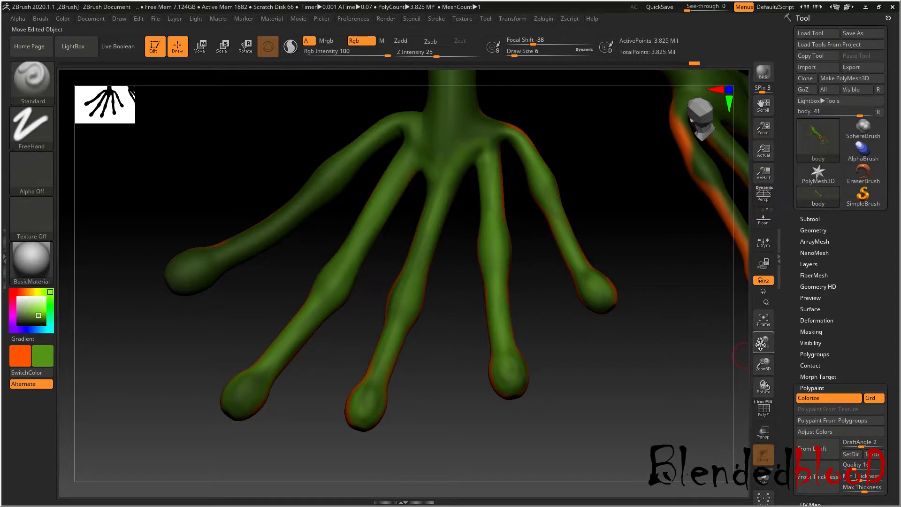
# - Even out the green on the round tips of the fourth and middle toes
pyautogui.moveTo(761, 344); pyautogui.dragTo(773, 348)
pyautogui.moveTo(488, 296); pyautogui.dragTo(523, 203)
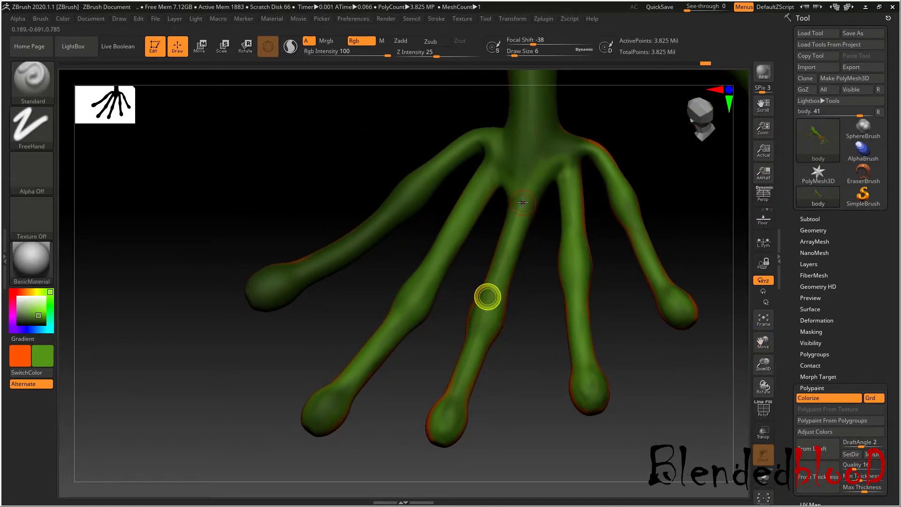
pyautogui.moveTo(361, 368)
pyautogui.mouseDown()
pyautogui.moveTo(326, 416)
pyautogui.moveTo(353, 378)
pyautogui.moveTo(336, 406)
pyautogui.mouseUp()
pyautogui.moveTo(464, 381); pyautogui.dragTo(432, 423)
pyautogui.moveTo(440, 412)
pyautogui.mouseDown()
pyautogui.moveTo(460, 392)
pyautogui.moveTo(454, 426)
pyautogui.moveTo(458, 395)
pyautogui.mouseUp()
pyautogui.moveTo(456, 390); pyautogui.dragTo(445, 425)
pyautogui.moveTo(445, 428); pyautogui.dragTo(461, 421)
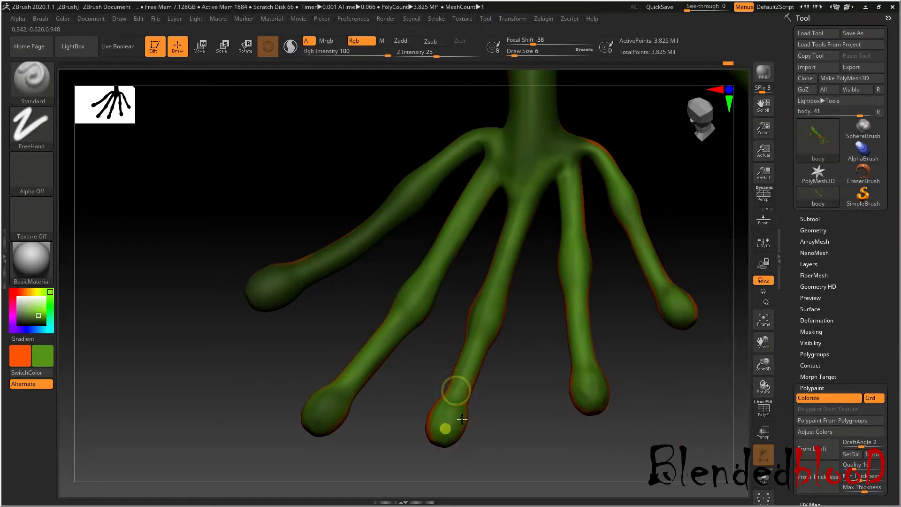
# - Paint the top of the far outer toe green, from its base along the shaft to the round tip
pyautogui.moveTo(759, 342); pyautogui.dragTo(792, 364)
pyautogui.moveTo(413, 359)
pyautogui.mouseDown()
pyautogui.moveTo(435, 400)
pyautogui.moveTo(416, 378)
pyautogui.moveTo(297, 364)
pyautogui.moveTo(338, 323)
pyautogui.moveTo(381, 301)
pyautogui.mouseUp()
pyautogui.moveTo(459, 208)
pyautogui.mouseDown()
pyautogui.moveTo(519, 161)
pyautogui.moveTo(469, 199)
pyautogui.mouseUp()
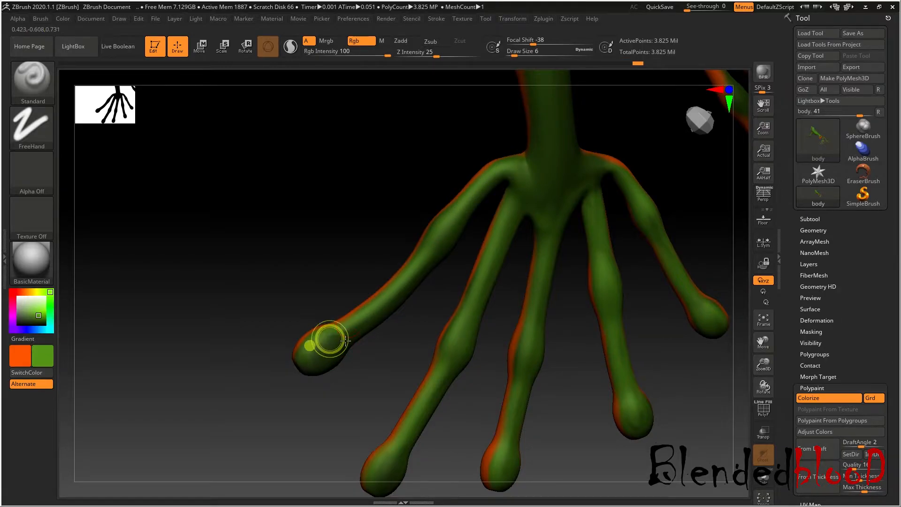
pyautogui.moveTo(371, 376); pyautogui.dragTo(331, 378)
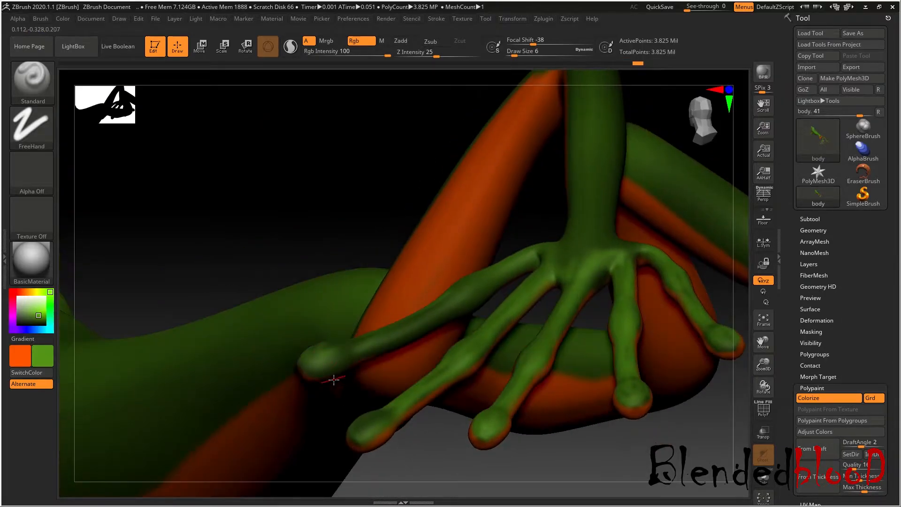
pyautogui.moveTo(362, 226); pyautogui.dragTo(342, 316)
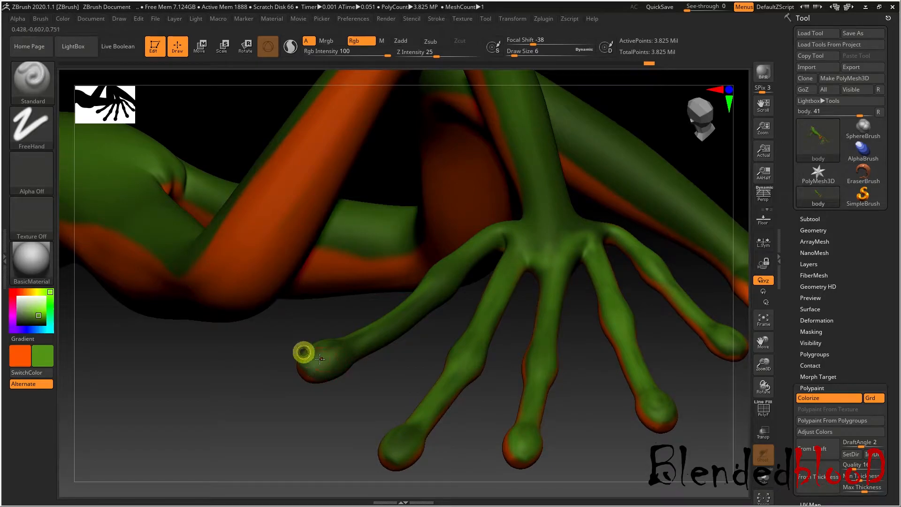
pyautogui.moveTo(353, 357); pyautogui.dragTo(368, 348)
pyautogui.moveTo(329, 371); pyautogui.dragTo(400, 325)
pyautogui.moveTo(347, 358); pyautogui.dragTo(401, 315)
pyautogui.moveTo(344, 354)
pyautogui.mouseDown()
pyautogui.moveTo(372, 327)
pyautogui.moveTo(336, 357)
pyautogui.mouseUp()
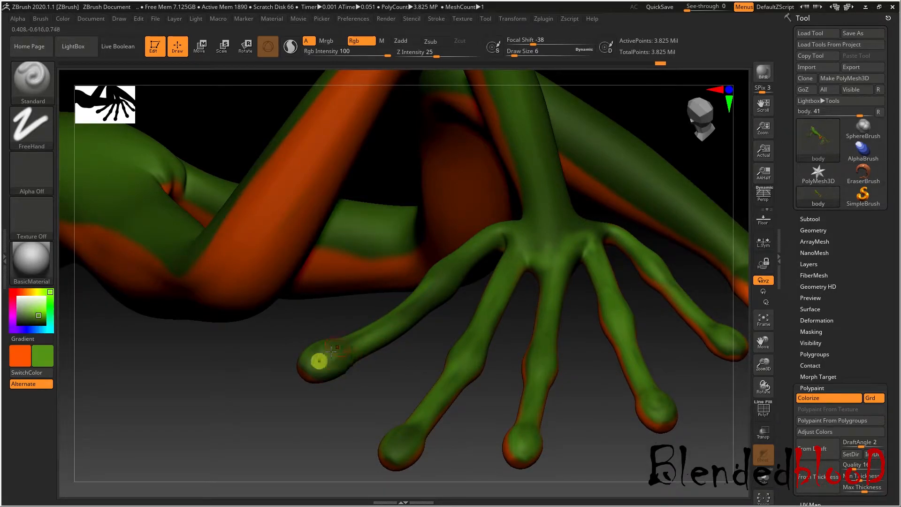
# - Check the painted toes from several angles and touch up the fourth toe's dark tip with green
pyautogui.moveTo(346, 332)
pyautogui.mouseDown()
pyautogui.moveTo(417, 338)
pyautogui.moveTo(408, 346)
pyautogui.moveTo(413, 301)
pyautogui.moveTo(432, 263)
pyautogui.moveTo(424, 346)
pyautogui.mouseUp()
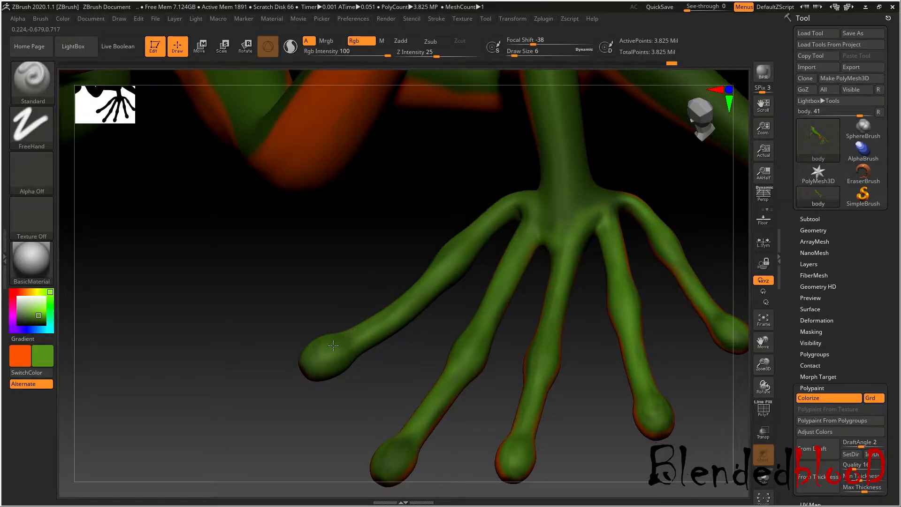
pyautogui.moveTo(380, 365)
pyautogui.mouseDown()
pyautogui.moveTo(399, 391)
pyautogui.moveTo(390, 392)
pyautogui.mouseUp()
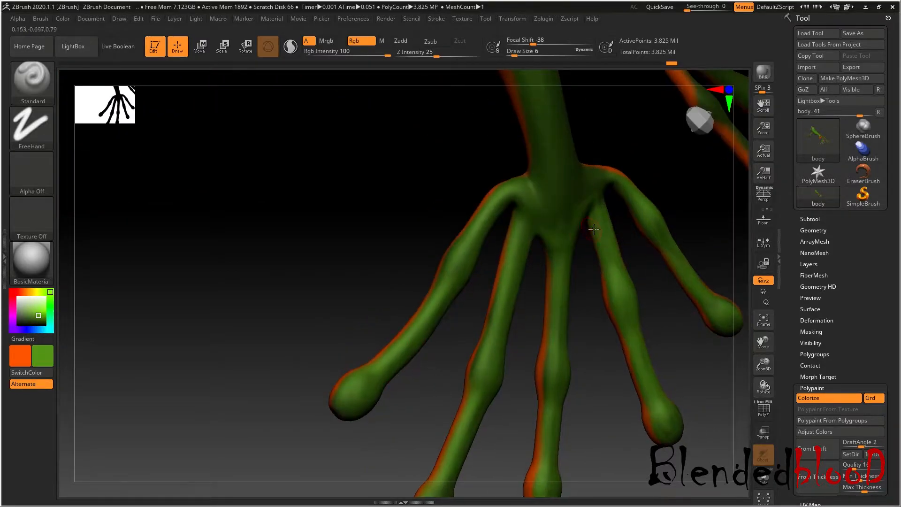
pyautogui.moveTo(763, 343); pyautogui.dragTo(742, 377)
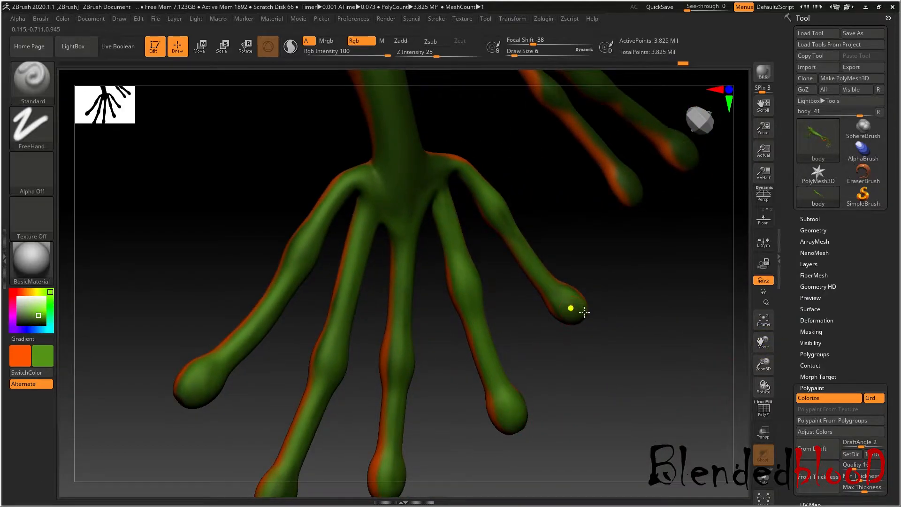
pyautogui.moveTo(760, 342); pyautogui.dragTo(793, 252)
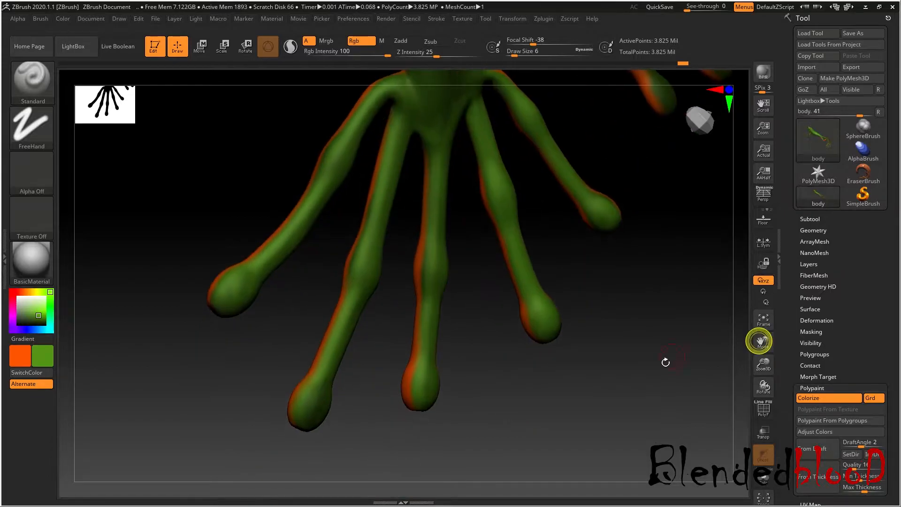
pyautogui.moveTo(638, 390); pyautogui.dragTo(621, 379)
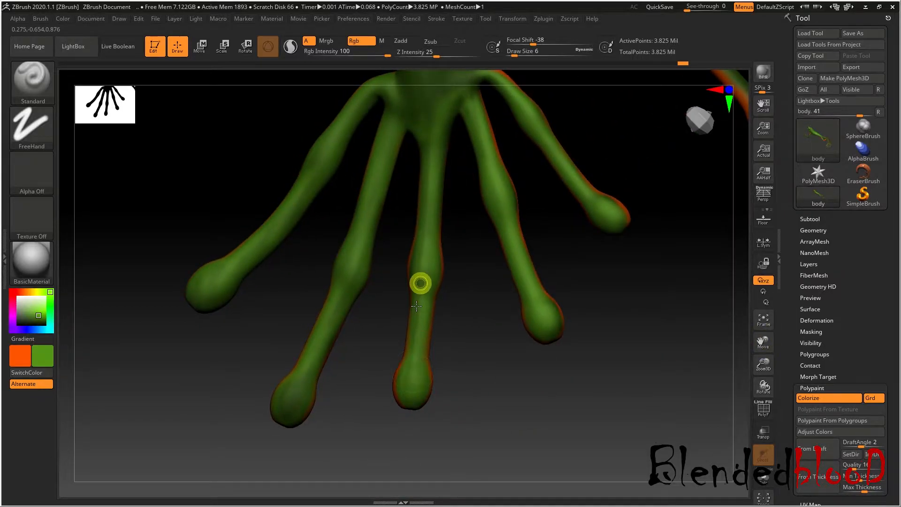
pyautogui.moveTo(298, 398); pyautogui.dragTo(304, 365)
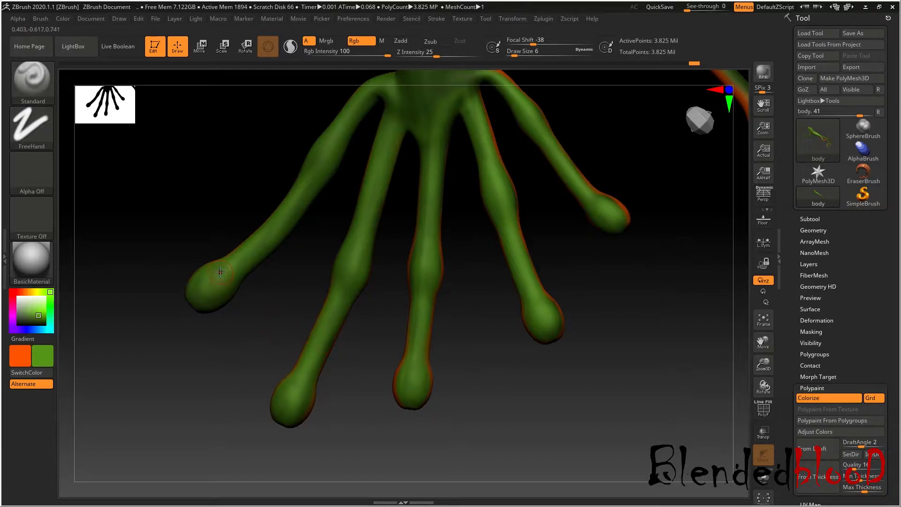
# - Zoom out to the whole foot and paint green over the ankle where the toes join
pyautogui.moveTo(763, 363); pyautogui.dragTo(755, 310)
pyautogui.moveTo(765, 345); pyautogui.dragTo(699, 403)
pyautogui.moveTo(762, 359); pyautogui.dragTo(756, 403)
pyautogui.moveTo(704, 376); pyautogui.dragTo(680, 385)
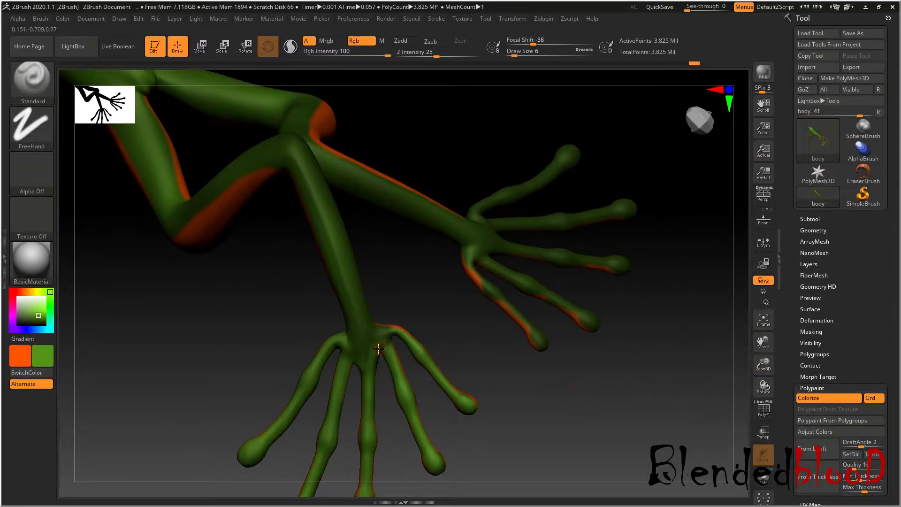
pyautogui.moveTo(350, 326); pyautogui.dragTo(363, 345)
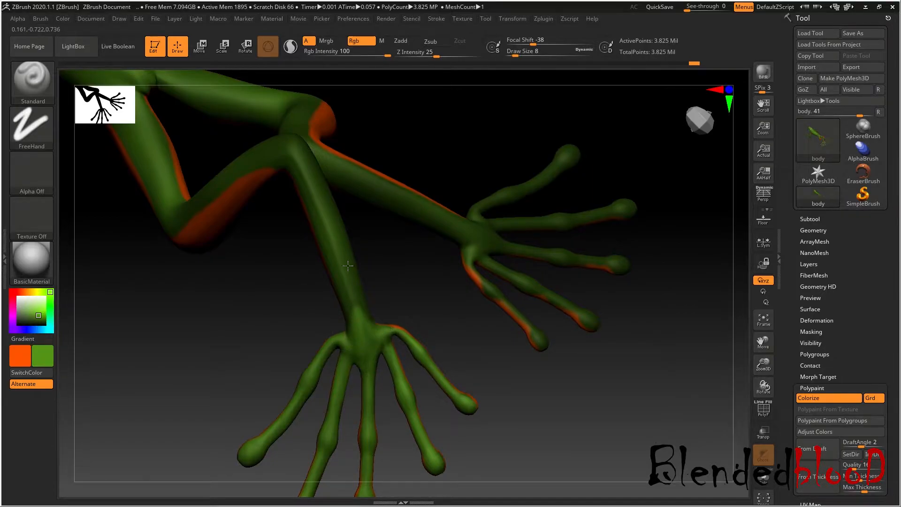
# - Paint green down the leg segment above the foot, from its upper joint to the ankle, on both sides
pyautogui.moveTo(354, 276); pyautogui.dragTo(418, 252, button='right')
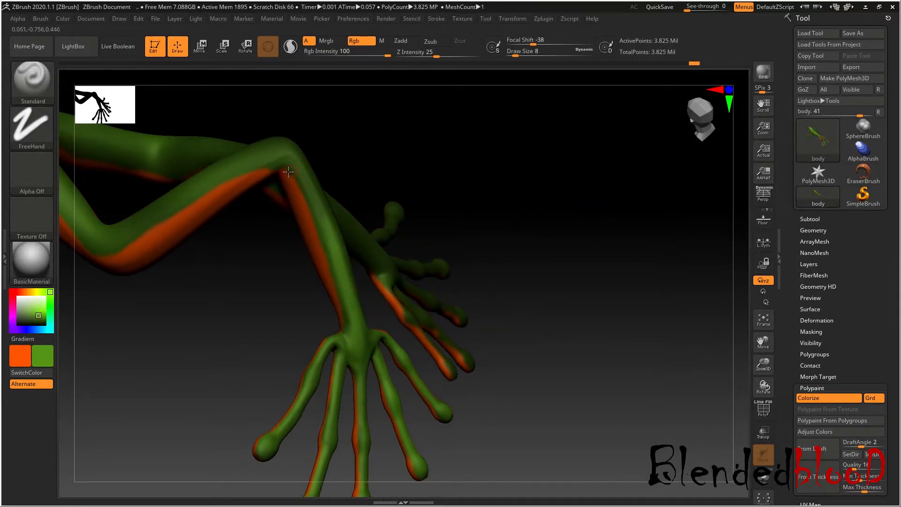
pyautogui.moveTo(269, 170)
pyautogui.mouseDown()
pyautogui.moveTo(308, 180)
pyautogui.moveTo(334, 239)
pyautogui.mouseUp()
pyautogui.moveTo(296, 173); pyautogui.dragTo(334, 286)
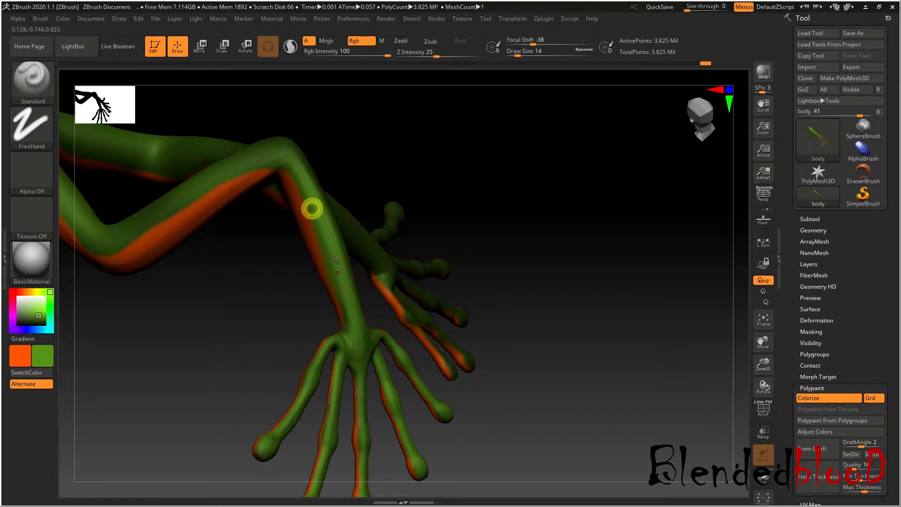
pyautogui.moveTo(479, 203); pyautogui.dragTo(416, 208, button='right')
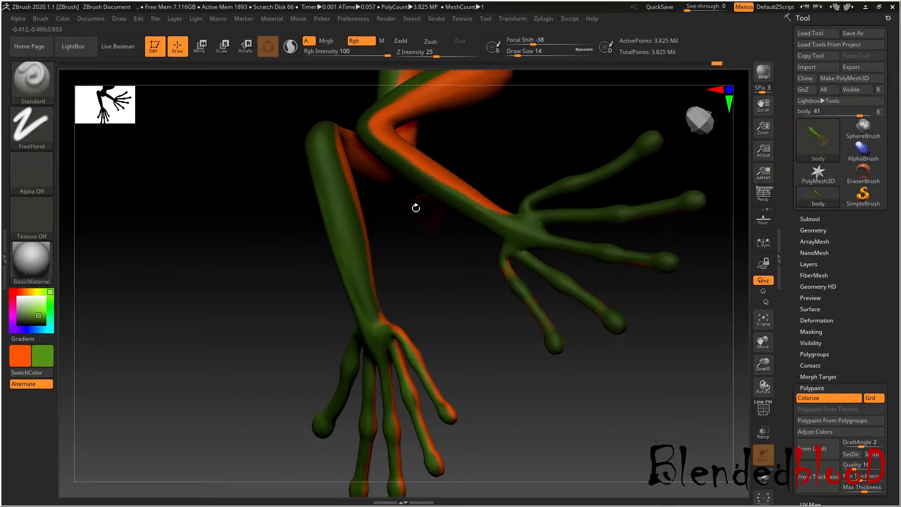
pyautogui.moveTo(320, 137); pyautogui.dragTo(365, 262)
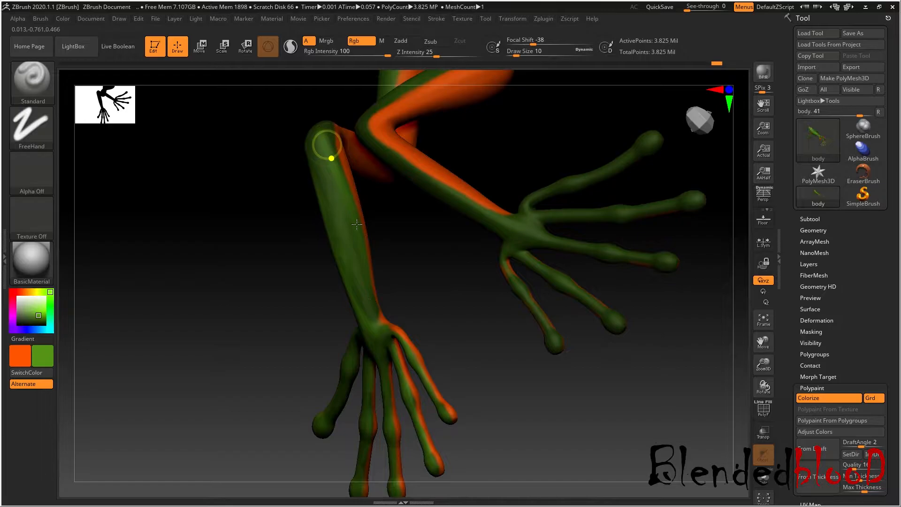
pyautogui.moveTo(331, 159); pyautogui.dragTo(374, 309)
pyautogui.moveTo(360, 270); pyautogui.dragTo(371, 320)
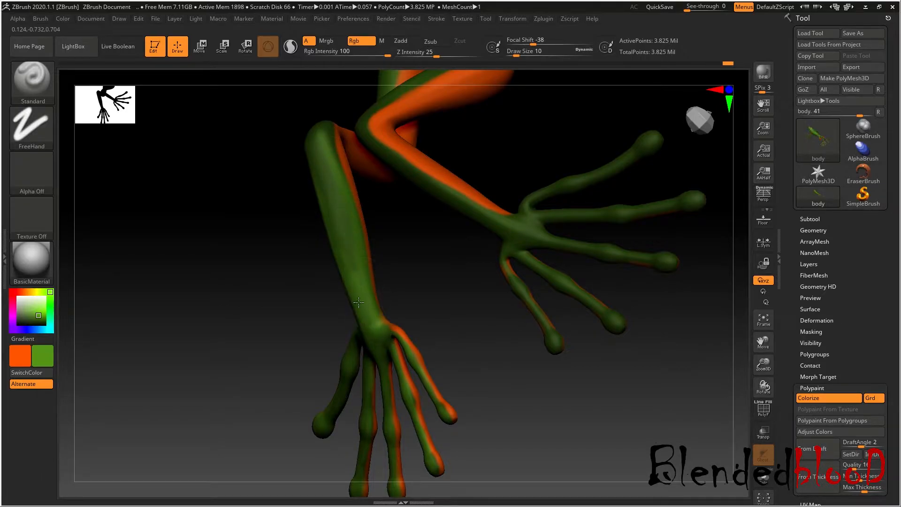
pyautogui.moveTo(430, 281); pyautogui.dragTo(377, 325, button='right')
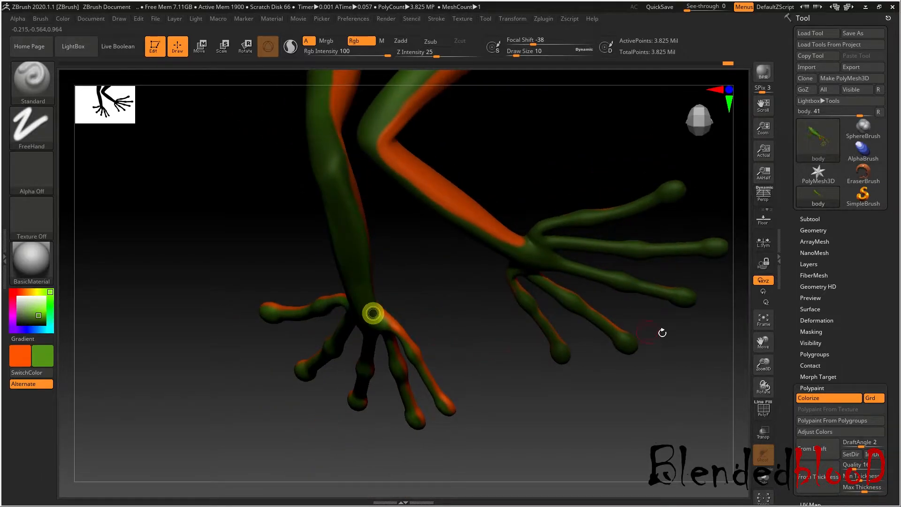
# - Bring the knee into view and paint green along the shin, beside its orange underside, with a size 10 brush
pyautogui.moveTo(764, 342); pyautogui.dragTo(765, 343)
pyautogui.moveTo(488, 390)
pyautogui.mouseDown()
pyautogui.moveTo(463, 395)
pyautogui.moveTo(385, 310)
pyautogui.moveTo(379, 328)
pyautogui.mouseUp()
pyautogui.moveTo(449, 392); pyautogui.dragTo(504, 395)
pyautogui.moveTo(763, 342); pyautogui.dragTo(796, 375)
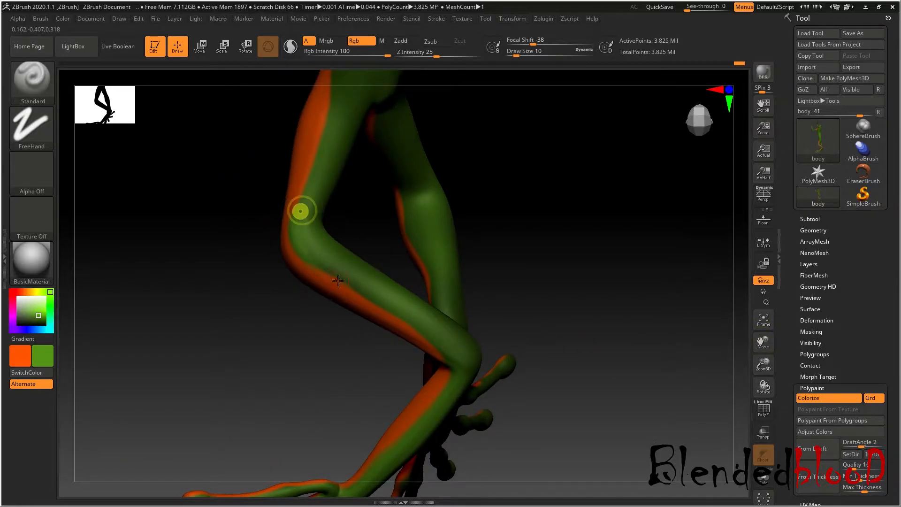
pyautogui.moveTo(301, 247); pyautogui.dragTo(358, 292)
pyautogui.moveTo(358, 292)
pyautogui.mouseDown()
pyautogui.moveTo(419, 342)
pyautogui.moveTo(475, 365)
pyautogui.mouseUp()
# - Turn to the back of the leg and paint green over the knee's inner bend and down the shin
pyautogui.moveTo(511, 315); pyautogui.dragTo(551, 298)
pyautogui.moveTo(326, 238); pyautogui.dragTo(351, 264)
pyautogui.moveTo(330, 191)
pyautogui.mouseDown()
pyautogui.moveTo(381, 277)
pyautogui.moveTo(345, 234)
pyautogui.moveTo(365, 256)
pyautogui.mouseUp()
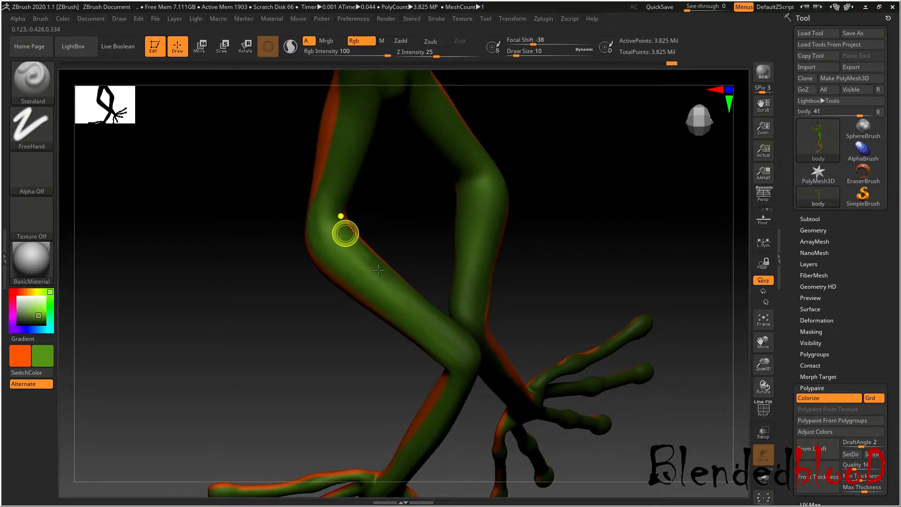
pyautogui.moveTo(404, 221); pyautogui.dragTo(385, 231)
pyautogui.moveTo(365, 278)
pyautogui.mouseDown()
pyautogui.moveTo(444, 413)
pyautogui.moveTo(431, 429)
pyautogui.mouseUp()
pyautogui.moveTo(402, 341)
pyautogui.mouseDown()
pyautogui.moveTo(447, 438)
pyautogui.moveTo(469, 441)
pyautogui.moveTo(462, 453)
pyautogui.mouseUp()
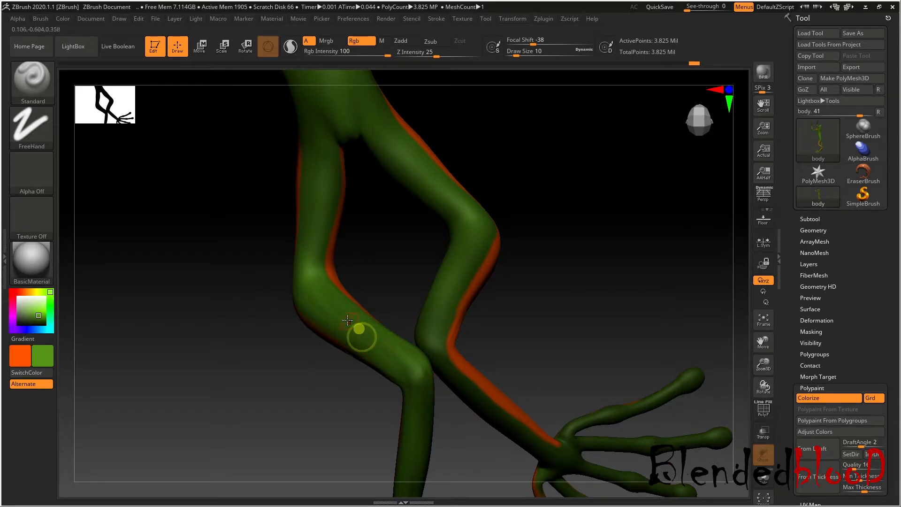
# - Reframe the frog on its hind legs, enlarge the brush to 18 and paint green down the leg around the knee
pyautogui.moveTo(613, 312); pyautogui.dragTo(650, 291)
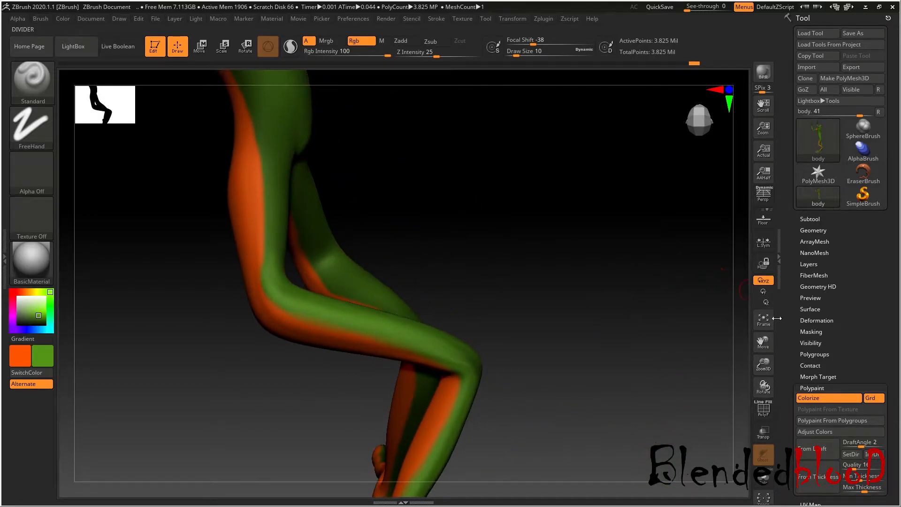
pyautogui.press('f')
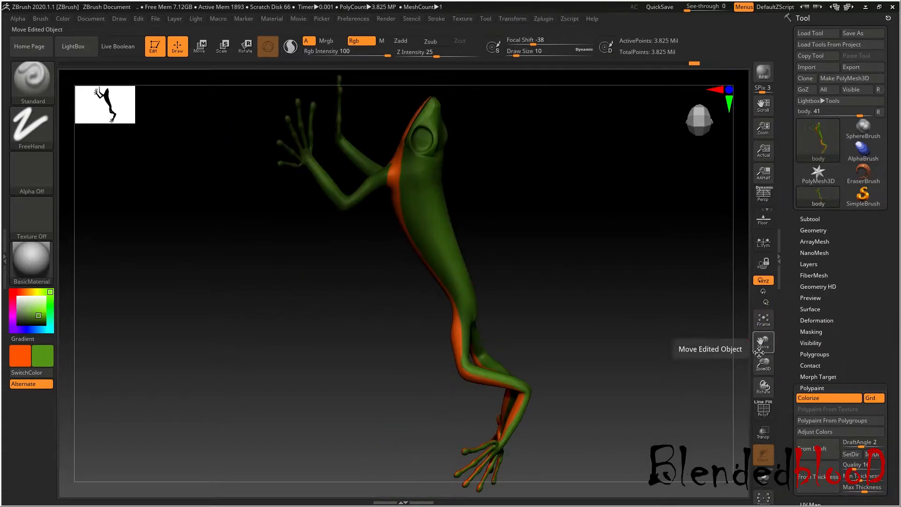
pyautogui.moveTo(762, 362); pyautogui.dragTo(625, 370)
pyautogui.moveTo(762, 344); pyautogui.dragTo(699, 245)
pyautogui.moveTo(625, 316); pyautogui.dragTo(522, 295)
pyautogui.moveTo(400, 183)
pyautogui.mouseDown()
pyautogui.moveTo(441, 264)
pyautogui.moveTo(407, 307)
pyautogui.mouseUp()
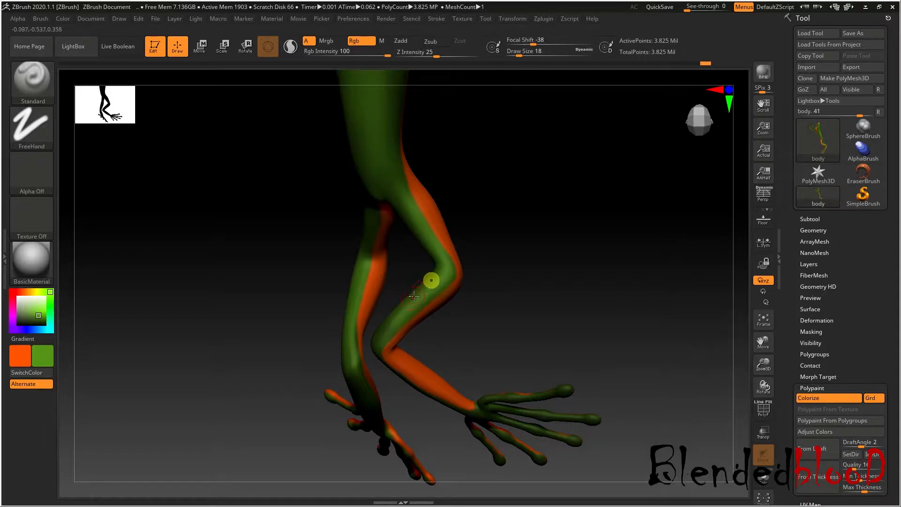
# - Paint green over the dark inner side of the thigh, from just below the hip to the knee
pyautogui.moveTo(489, 342); pyautogui.dragTo(573, 328)
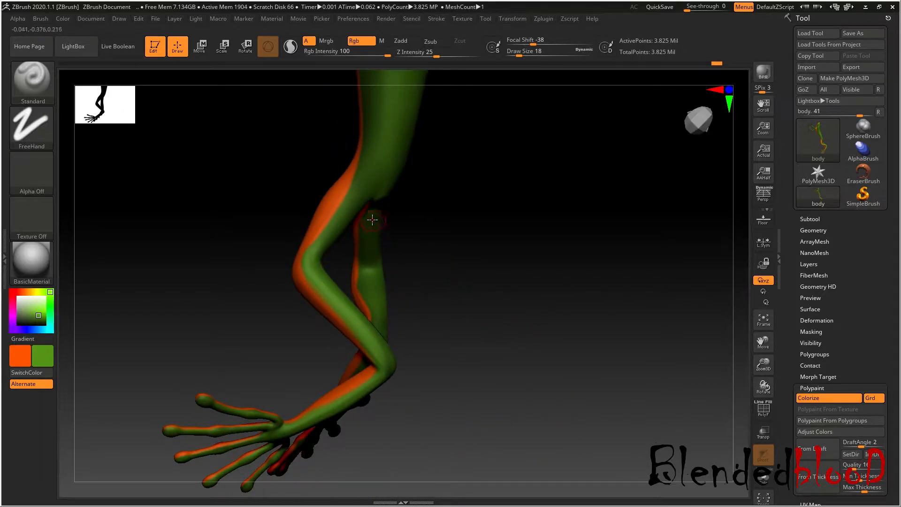
pyautogui.moveTo(366, 241); pyautogui.dragTo(373, 269)
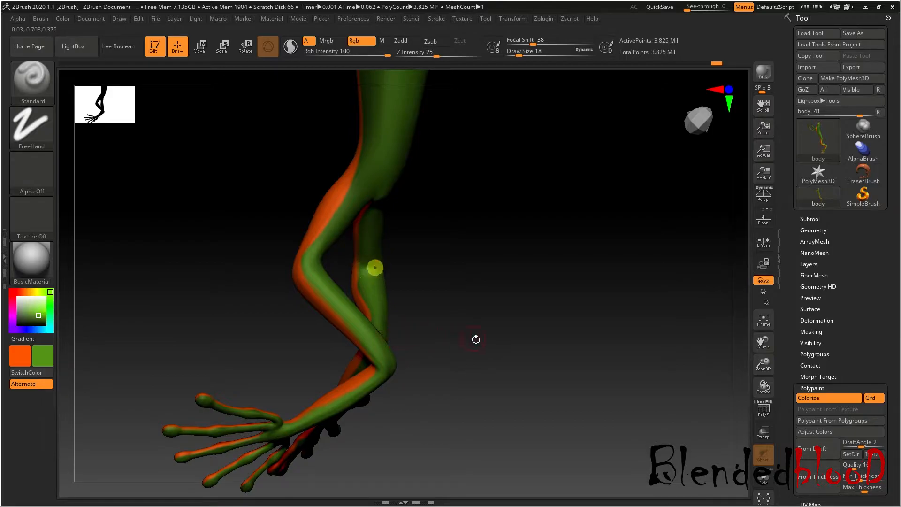
pyautogui.moveTo(481, 342); pyautogui.dragTo(455, 332)
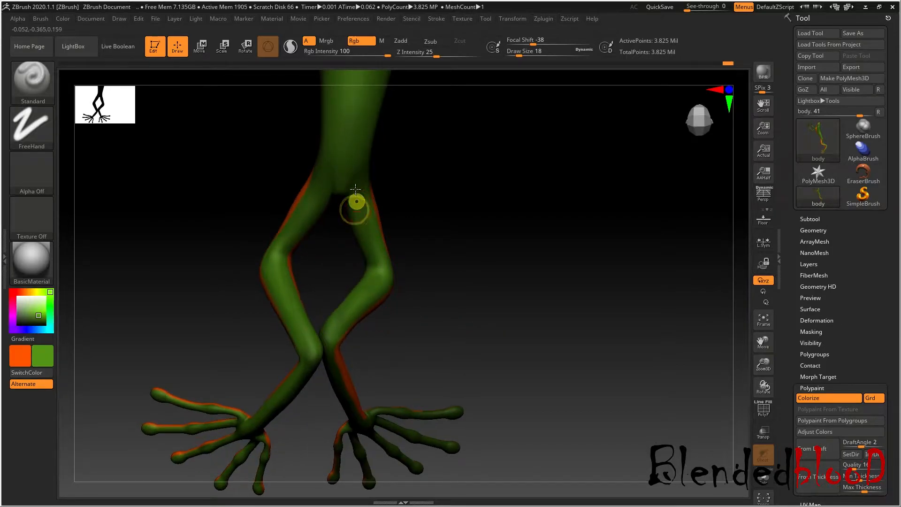
# - Reduce the brush draw size to 9 and paint the top of the hind foot's innermost toe green
pyautogui.moveTo(382, 302)
pyautogui.mouseDown()
pyautogui.moveTo(446, 302)
pyautogui.moveTo(425, 277)
pyautogui.mouseUp()
pyautogui.moveTo(342, 267); pyautogui.dragTo(335, 245)
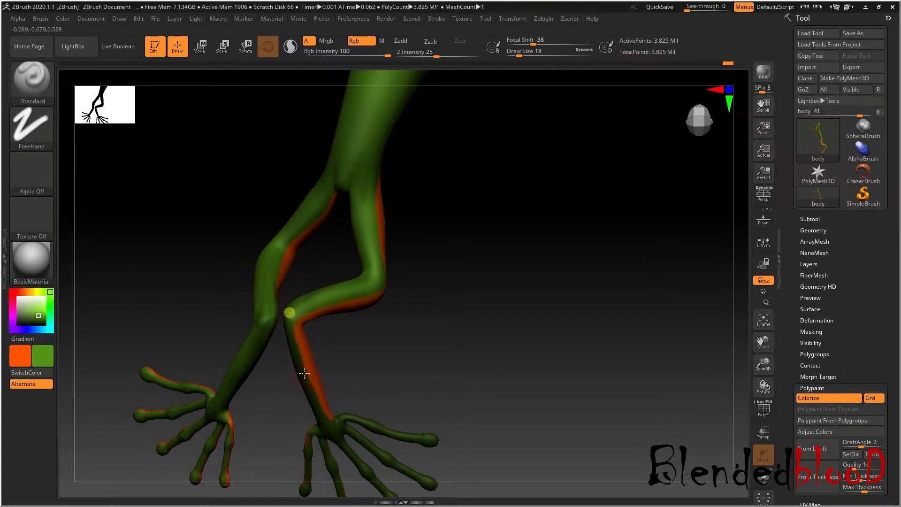
pyautogui.moveTo(342, 400); pyautogui.dragTo(374, 355)
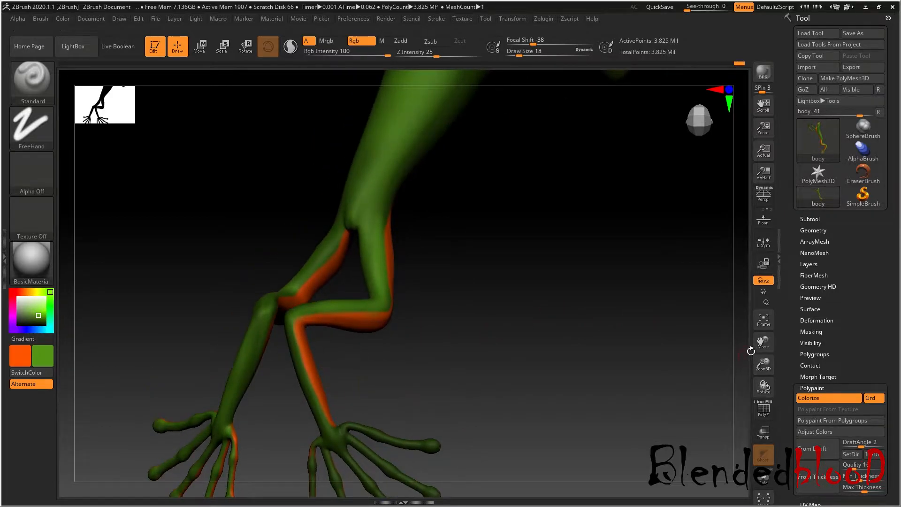
pyautogui.moveTo(755, 348); pyautogui.dragTo(783, 249)
pyautogui.moveTo(764, 364); pyautogui.dragTo(756, 326)
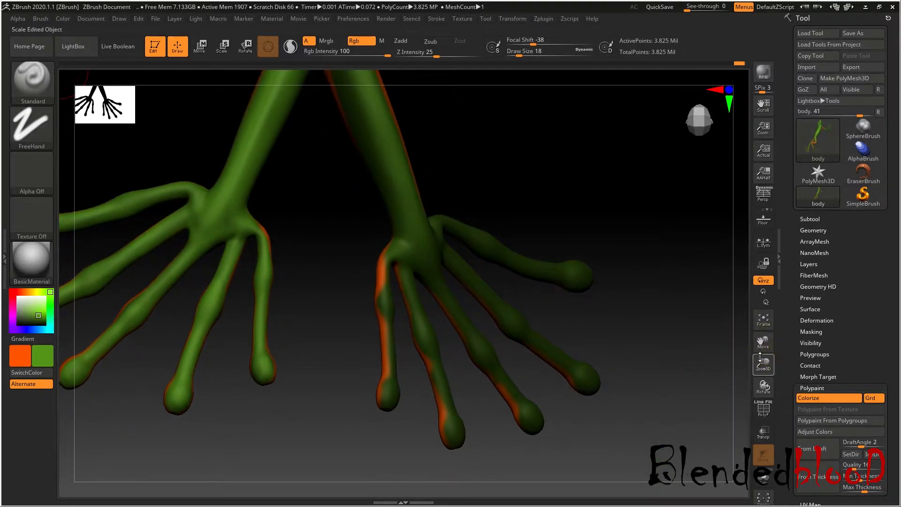
pyautogui.moveTo(763, 386); pyautogui.dragTo(762, 384)
pyautogui.press('[')
pyautogui.press('[')
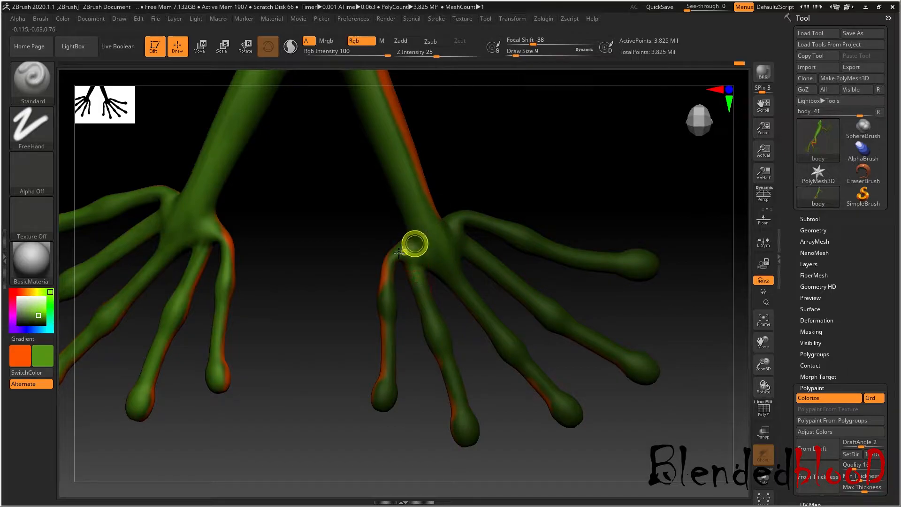
pyautogui.moveTo(385, 311)
pyautogui.mouseDown()
pyautogui.moveTo(388, 346)
pyautogui.moveTo(388, 303)
pyautogui.moveTo(388, 376)
pyautogui.mouseUp()
pyautogui.moveTo(385, 341)
pyautogui.mouseDown()
pyautogui.moveTo(386, 376)
pyautogui.moveTo(396, 384)
pyautogui.moveTo(389, 398)
pyautogui.moveTo(422, 414)
pyautogui.moveTo(416, 364)
pyautogui.moveTo(438, 399)
pyautogui.mouseUp()
# - Paint the top of the second toe on the same hind foot green, from its base to the tip
pyautogui.moveTo(411, 251); pyautogui.dragTo(438, 336)
pyautogui.moveTo(426, 276); pyautogui.dragTo(460, 372)
pyautogui.moveTo(436, 313); pyautogui.dragTo(462, 392)
pyautogui.moveTo(449, 362); pyautogui.dragTo(470, 427)
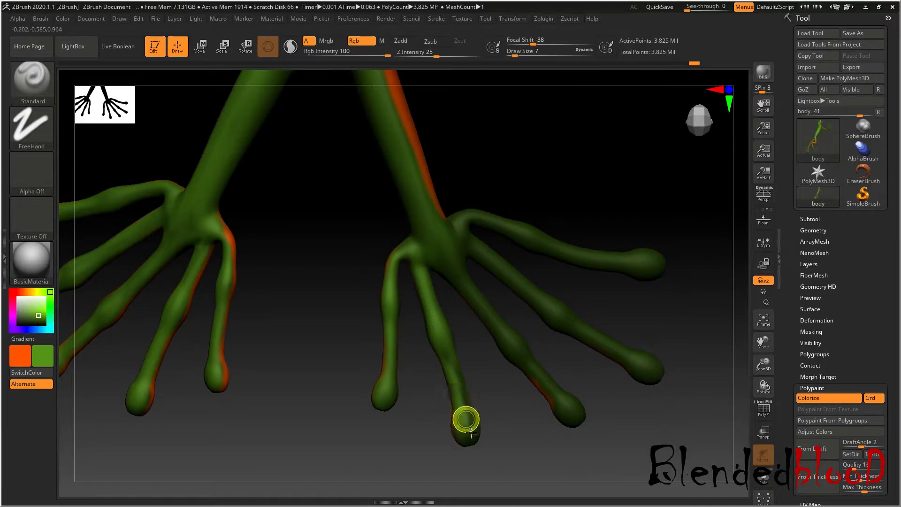
# - Cover the top of the hind foot's middle toe with green, starting at the ankle
pyautogui.moveTo(496, 388); pyautogui.dragTo(465, 348)
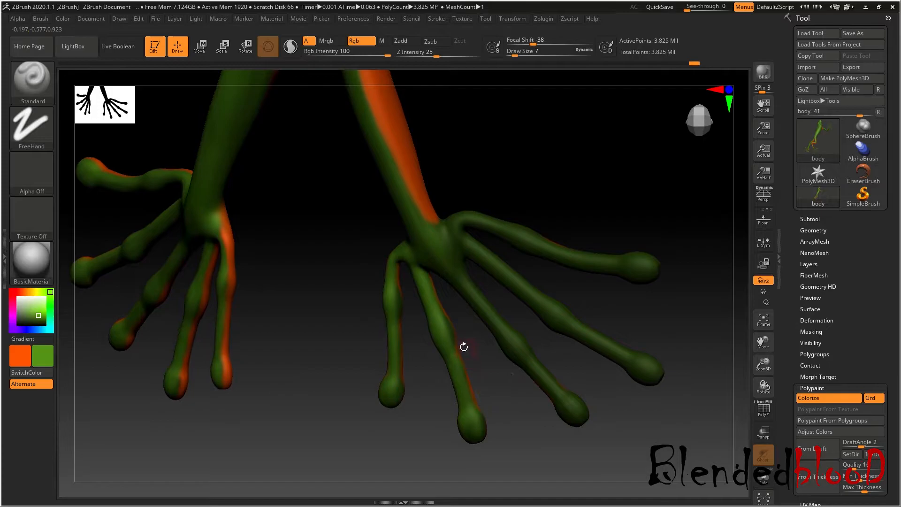
pyautogui.moveTo(421, 244); pyautogui.dragTo(450, 274)
pyautogui.moveTo(428, 223); pyautogui.dragTo(500, 325)
pyautogui.moveTo(436, 239); pyautogui.dragTo(521, 352)
pyautogui.moveTo(466, 283); pyautogui.dragTo(529, 366)
pyautogui.moveTo(493, 312); pyautogui.dragTo(537, 374)
pyautogui.moveTo(509, 332)
pyautogui.mouseDown()
pyautogui.moveTo(561, 401)
pyautogui.moveTo(536, 361)
pyautogui.mouseUp()
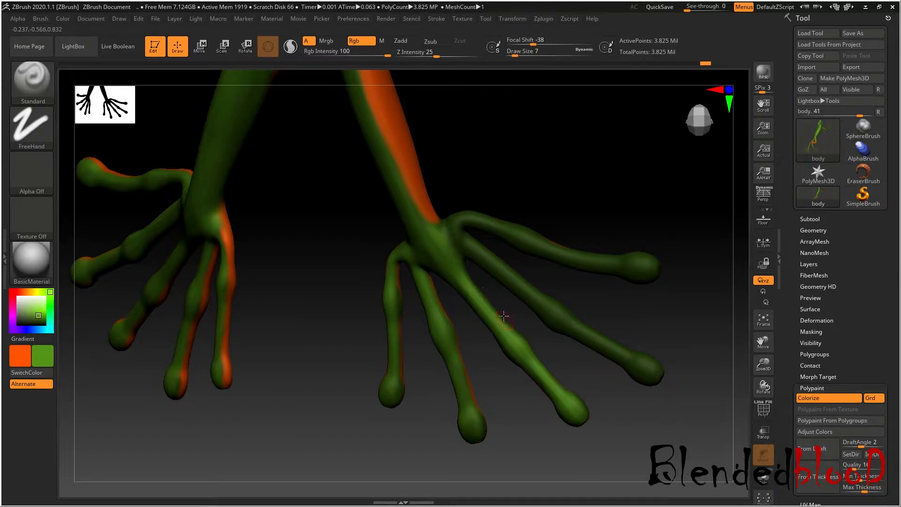
# - Paint the tops of the two outer toes of the hind foot green up to their round tips
pyautogui.moveTo(457, 253); pyautogui.dragTo(466, 213)
pyautogui.moveTo(453, 241)
pyautogui.mouseDown()
pyautogui.moveTo(474, 217)
pyautogui.moveTo(559, 251)
pyautogui.mouseUp()
pyautogui.moveTo(469, 224); pyautogui.dragTo(560, 254)
pyautogui.moveTo(516, 231)
pyautogui.mouseDown()
pyautogui.moveTo(602, 251)
pyautogui.moveTo(592, 266)
pyautogui.moveTo(638, 262)
pyautogui.mouseUp()
pyautogui.moveTo(593, 270)
pyautogui.mouseDown()
pyautogui.moveTo(649, 264)
pyautogui.moveTo(642, 277)
pyautogui.mouseUp()
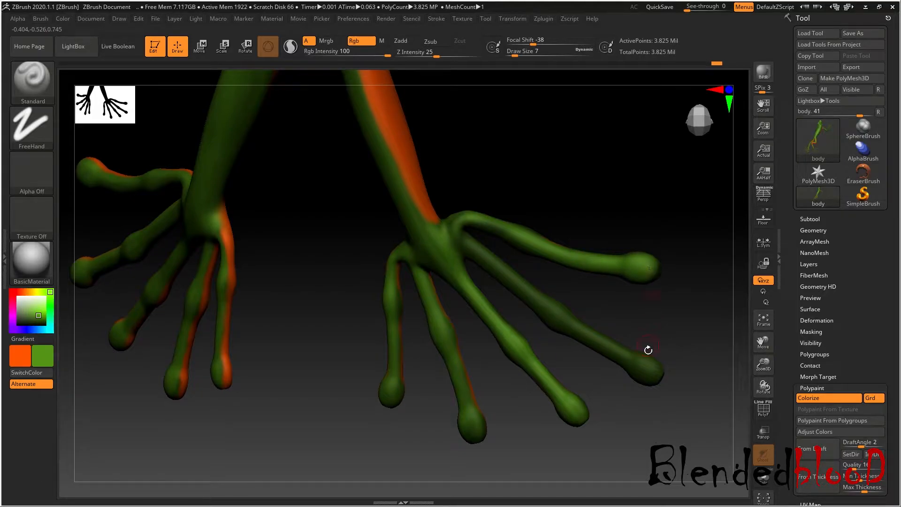
pyautogui.moveTo(645, 389)
pyautogui.mouseDown()
pyautogui.moveTo(650, 373)
pyautogui.moveTo(660, 377)
pyautogui.mouseUp()
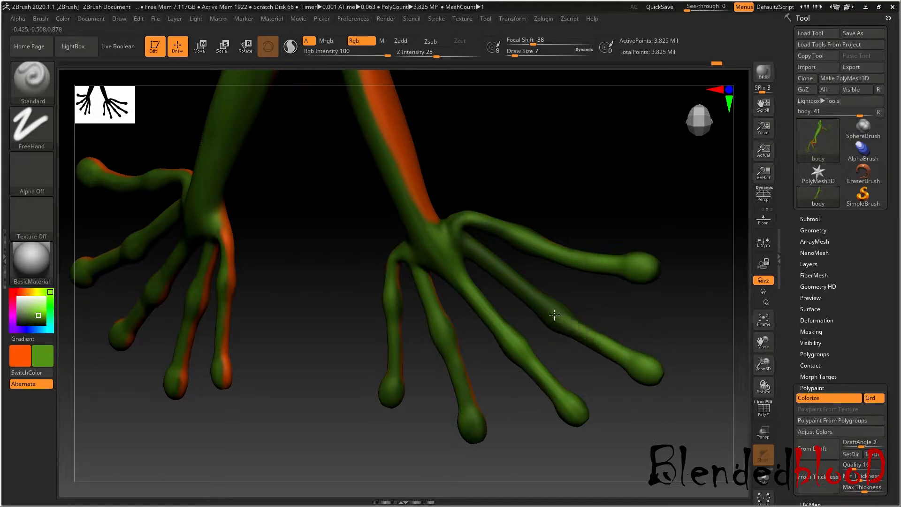
pyautogui.moveTo(555, 316); pyautogui.dragTo(595, 333)
pyautogui.moveTo(479, 247); pyautogui.dragTo(471, 252)
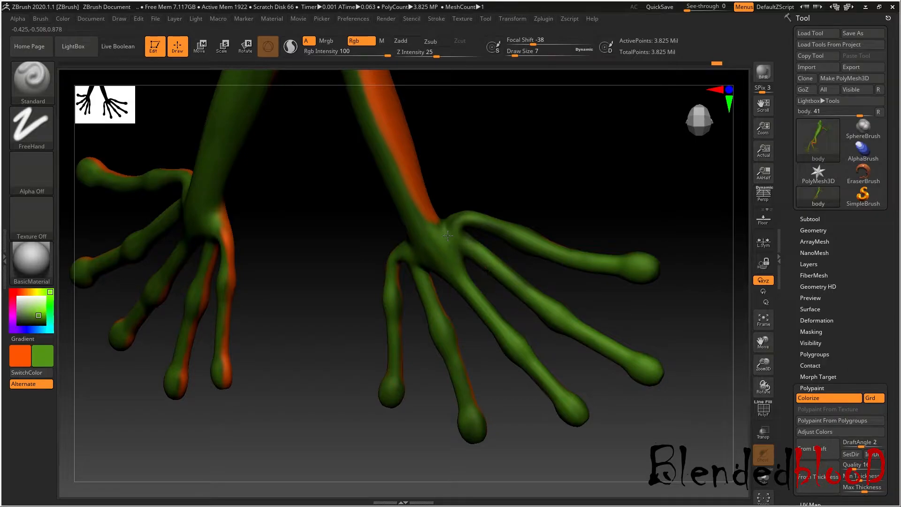
# - Switch the paint colour to orange and repaint the underside edge of the green-edged toe on the hind foot
pyautogui.moveTo(668, 418); pyautogui.dragTo(746, 391)
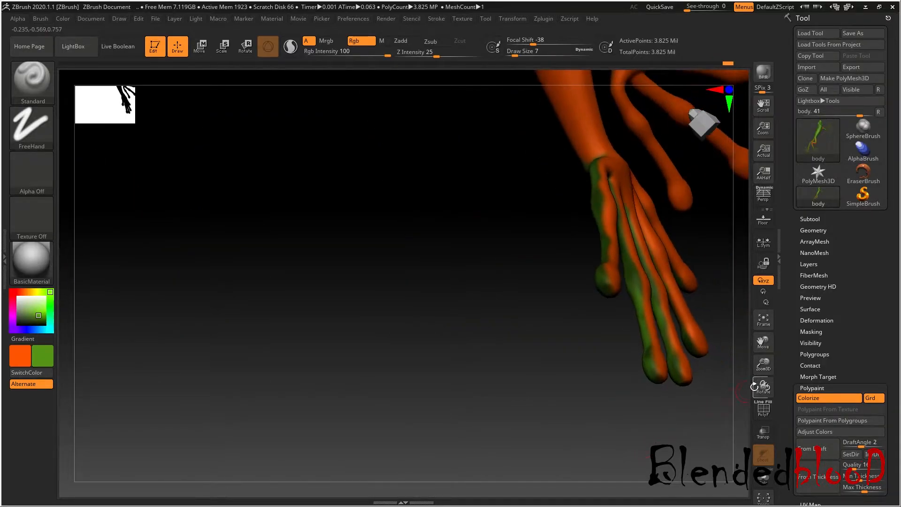
pyautogui.moveTo(758, 341); pyautogui.dragTo(651, 401)
pyautogui.moveTo(670, 366); pyautogui.dragTo(535, 392)
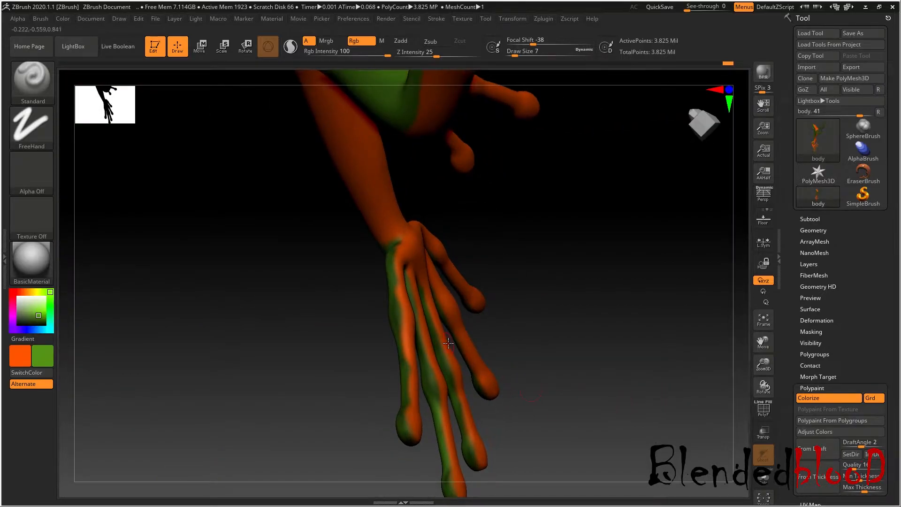
pyautogui.moveTo(569, 257); pyautogui.dragTo(559, 249)
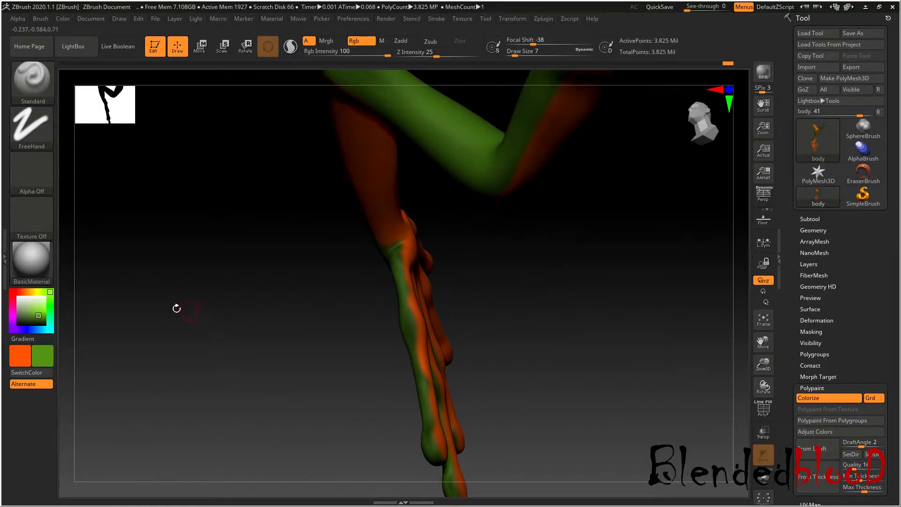
pyautogui.click(36, 359)
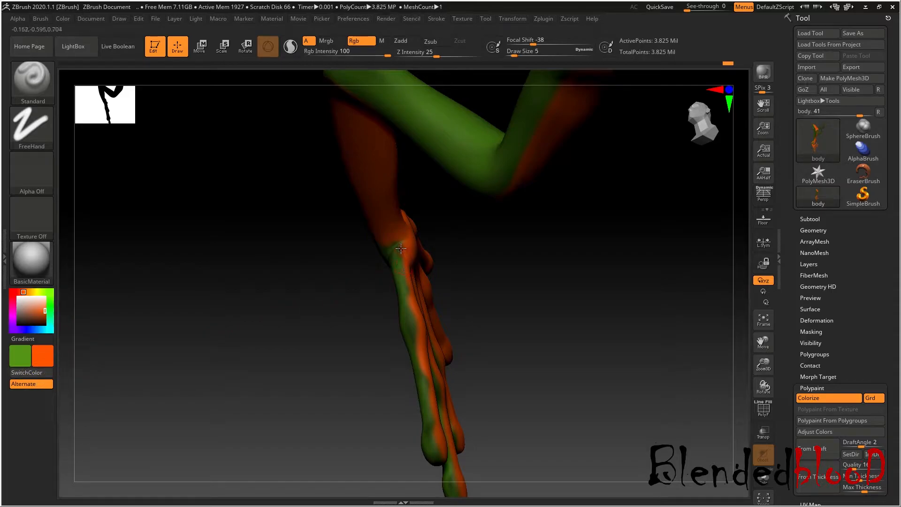
pyautogui.moveTo(403, 256)
pyautogui.mouseDown()
pyautogui.moveTo(400, 243)
pyautogui.moveTo(417, 319)
pyautogui.mouseUp()
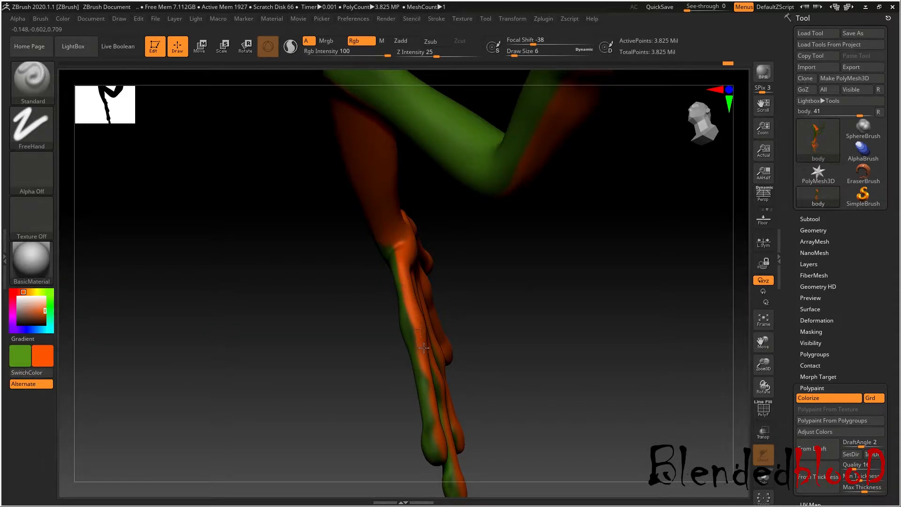
pyautogui.moveTo(426, 381); pyautogui.dragTo(437, 438)
pyautogui.moveTo(426, 384); pyautogui.dragTo(434, 447)
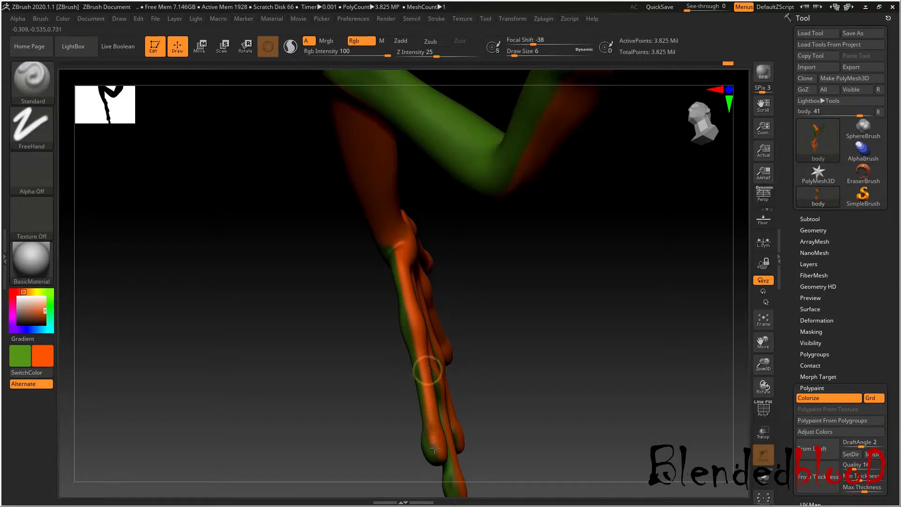
# - Switch back to green and, with a draw size of 10, fill the remaining gaps along the tops of the hind foot's toes
pyautogui.moveTo(514, 341); pyautogui.dragTo(422, 345)
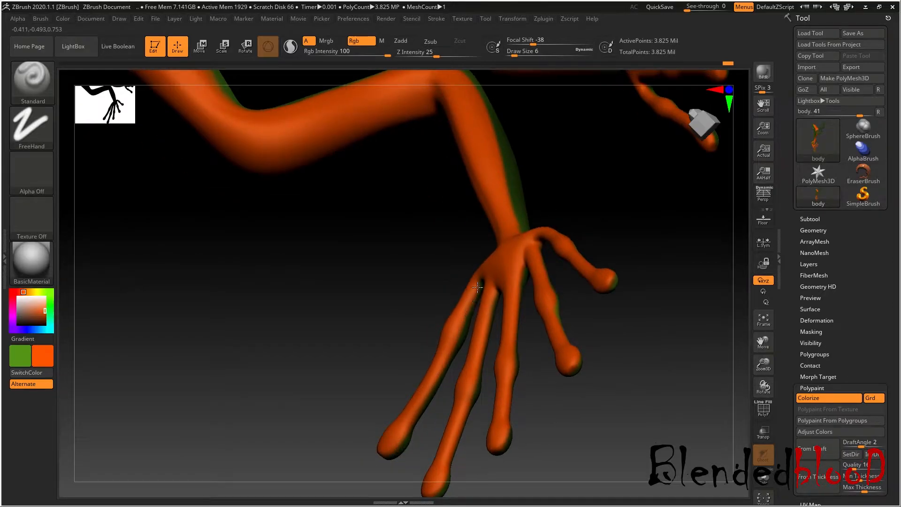
pyautogui.moveTo(642, 327); pyautogui.dragTo(740, 300)
pyautogui.moveTo(764, 347); pyautogui.dragTo(773, 288)
pyautogui.moveTo(662, 353); pyautogui.dragTo(601, 329)
pyautogui.moveTo(538, 245); pyautogui.dragTo(515, 252)
pyautogui.click(47, 374)
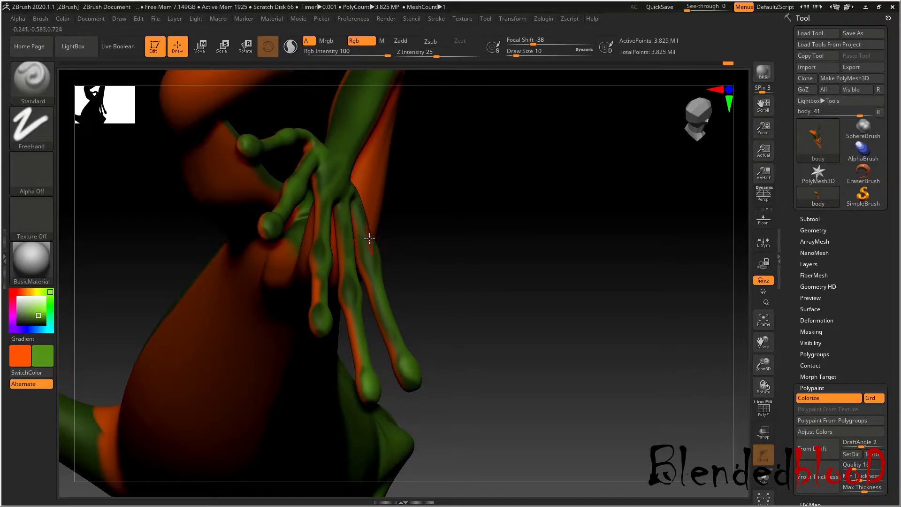
pyautogui.moveTo(363, 215)
pyautogui.mouseDown()
pyautogui.moveTo(372, 268)
pyautogui.moveTo(355, 302)
pyautogui.mouseUp()
pyautogui.moveTo(324, 191); pyautogui.dragTo(320, 297)
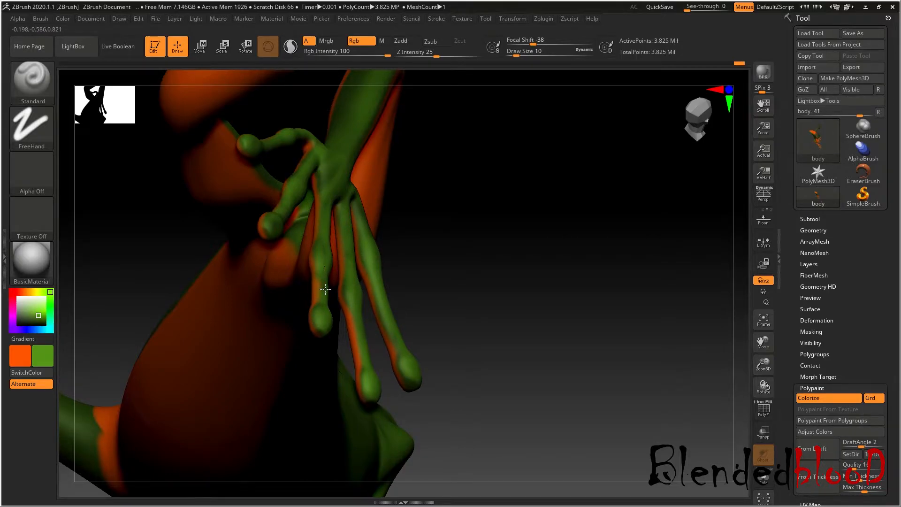
# - Show the frog reference photo with Spotlight beside the full model and enlarge it proportionally
pyautogui.moveTo(493, 208); pyautogui.dragTo(472, 250)
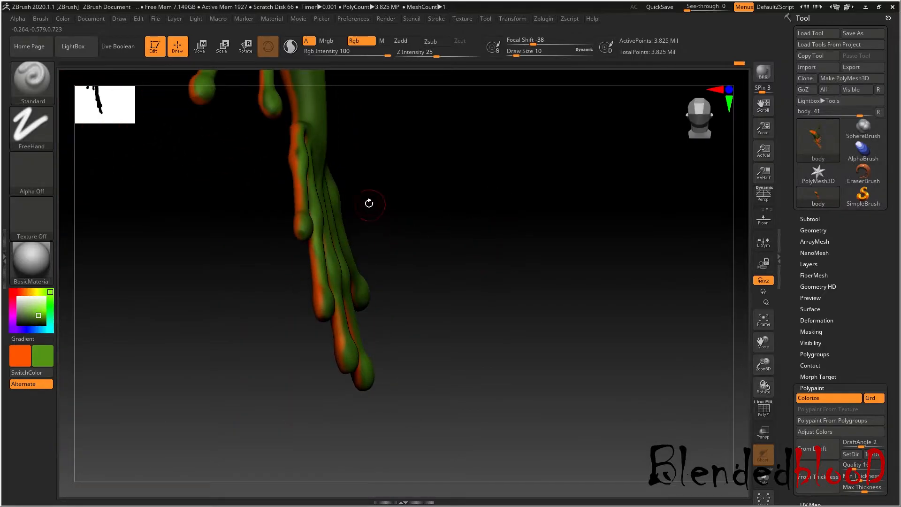
pyautogui.click(765, 323)
pyautogui.moveTo(562, 414); pyautogui.dragTo(597, 438)
pyautogui.moveTo(658, 343); pyautogui.dragTo(555, 335)
pyautogui.moveTo(444, 397); pyautogui.dragTo(665, 361)
pyautogui.moveTo(763, 364); pyautogui.dragTo(718, 373)
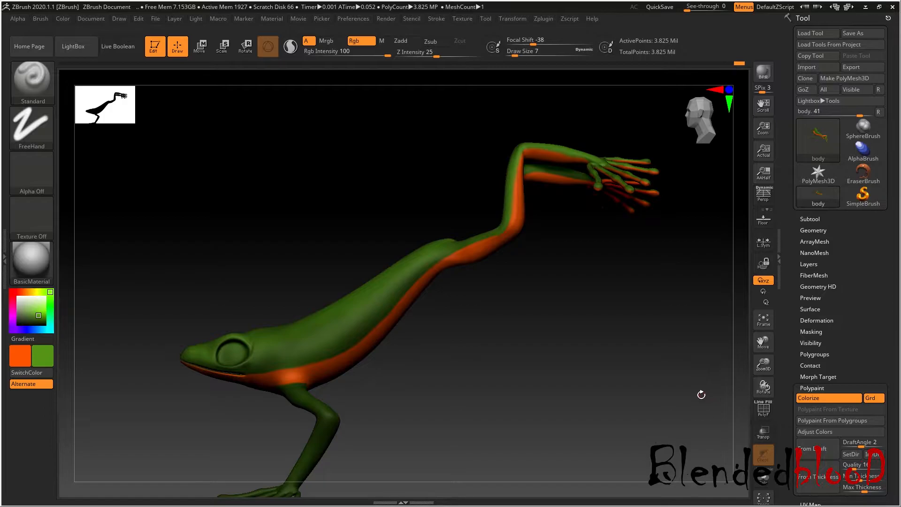
pyautogui.press('super')
pyautogui.press('super')
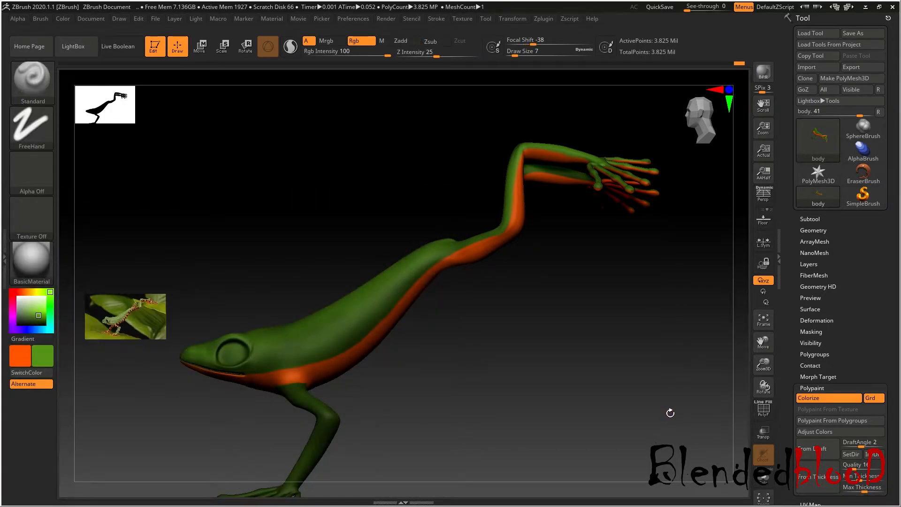
pyautogui.hotkey('shift', 'z')
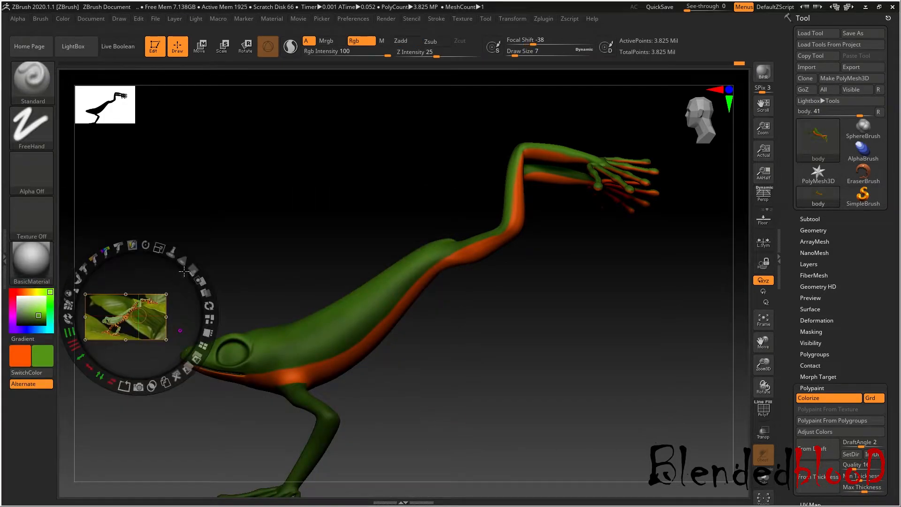
pyautogui.moveTo(160, 247); pyautogui.dragTo(131, 409)
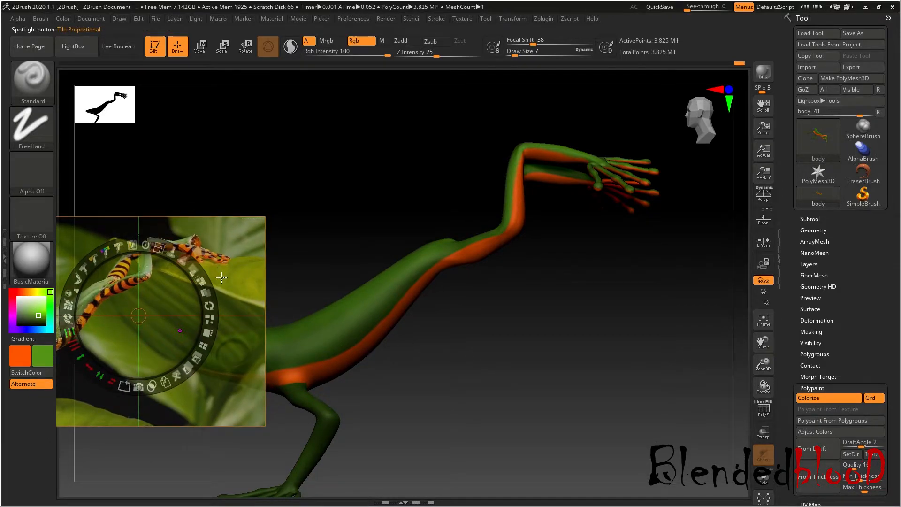
pyautogui.hotkey('shift', 'z')
# - Switch the colour to orange and paint the near hind foot from the toe tips up to the ankle
pyautogui.moveTo(767, 357)
pyautogui.mouseDown()
pyautogui.moveTo(767, 381)
pyautogui.moveTo(763, 342)
pyautogui.mouseUp()
pyautogui.moveTo(683, 335); pyautogui.dragTo(677, 394)
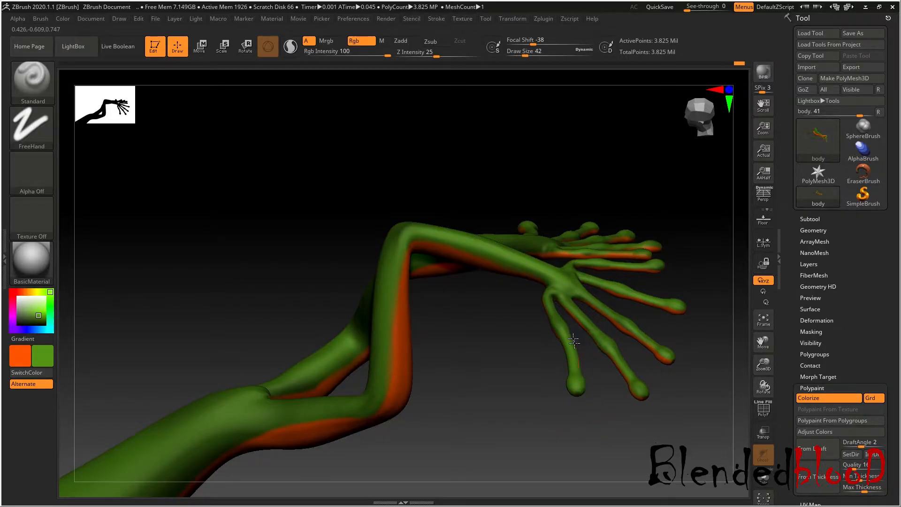
pyautogui.click(39, 378)
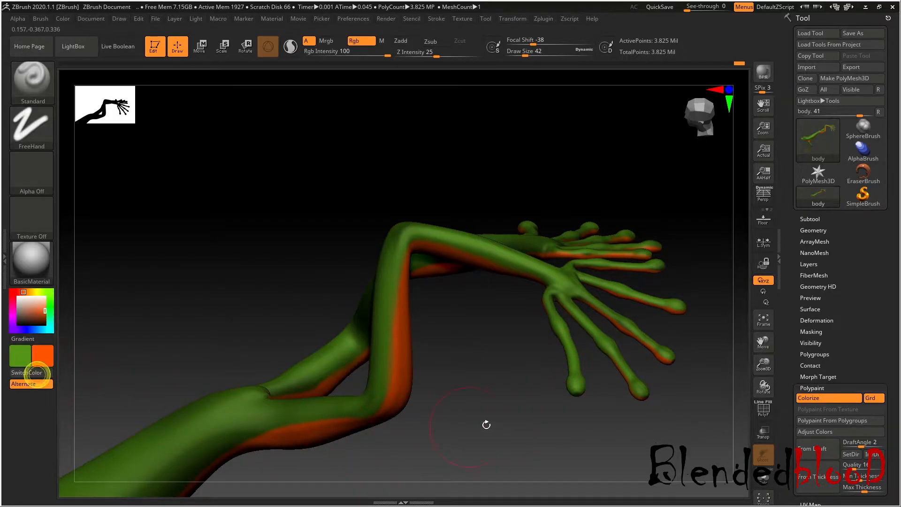
pyautogui.click(577, 380)
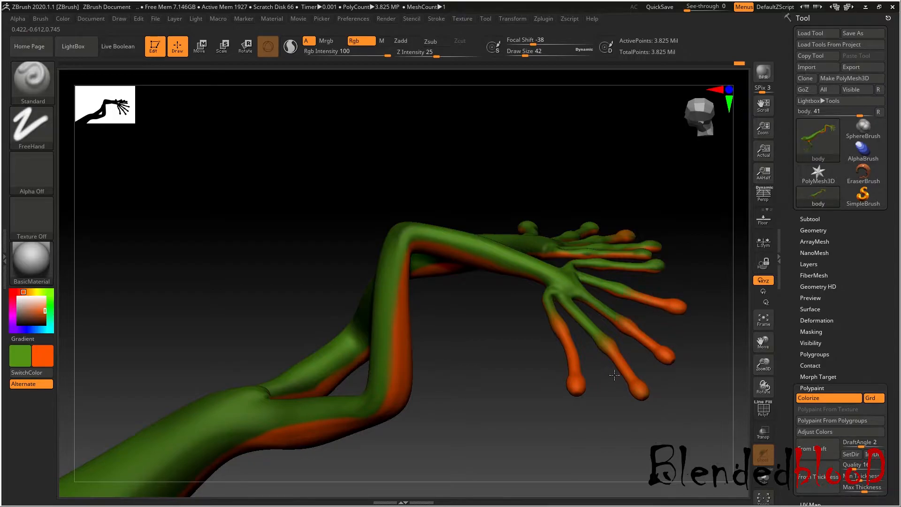
pyautogui.moveTo(741, 325); pyautogui.dragTo(687, 329)
pyautogui.moveTo(575, 302); pyautogui.dragTo(541, 280)
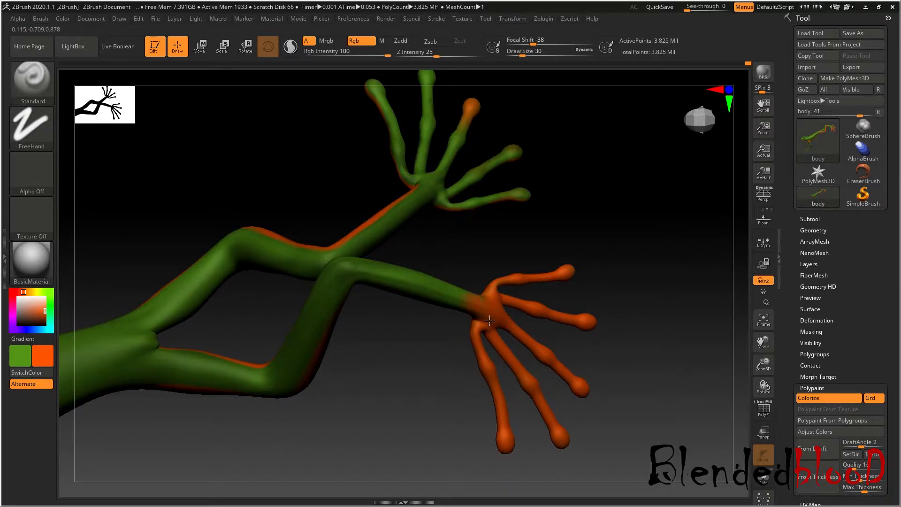
# - Paint the toes and top of the other hind foot orange up to the ankle
pyautogui.moveTo(764, 341); pyautogui.dragTo(779, 497)
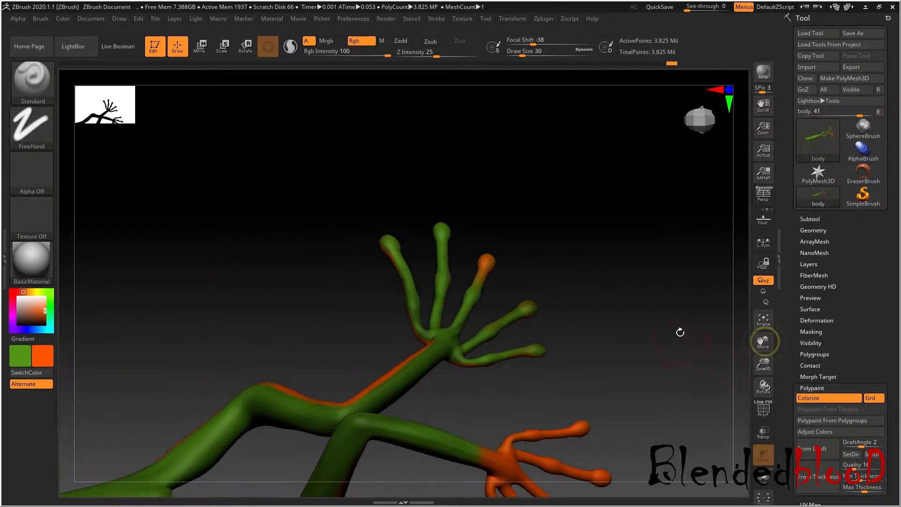
pyautogui.moveTo(476, 289); pyautogui.dragTo(456, 325)
pyautogui.moveTo(458, 248)
pyautogui.mouseDown()
pyautogui.moveTo(455, 232)
pyautogui.moveTo(449, 238)
pyautogui.mouseUp()
pyautogui.moveTo(431, 274)
pyautogui.mouseDown()
pyautogui.moveTo(397, 234)
pyautogui.moveTo(404, 268)
pyautogui.mouseUp()
pyautogui.moveTo(398, 285); pyautogui.dragTo(391, 254)
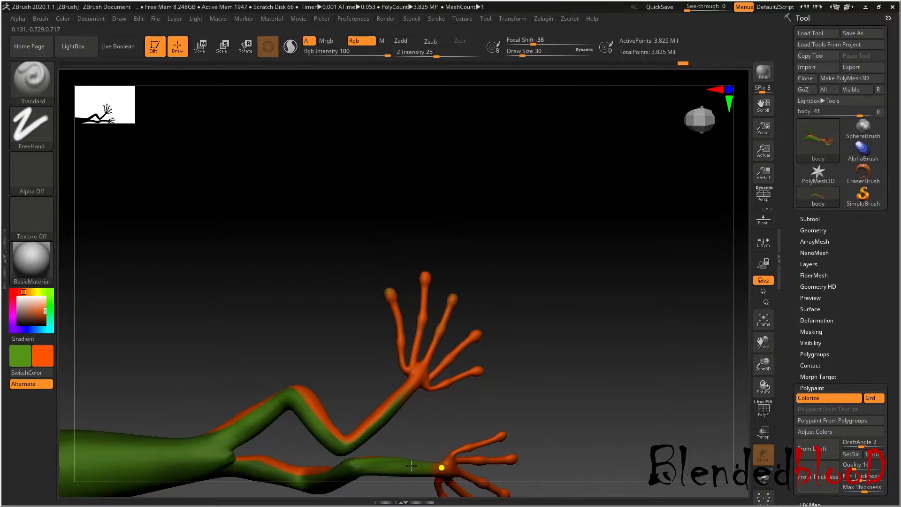
# - Scale the Spotlight reference photo down slightly, move it so the whole frog shows for comparison, and hide it
pyautogui.moveTo(759, 361); pyautogui.dragTo(815, 263)
pyautogui.moveTo(613, 412); pyautogui.dragTo(740, 345)
pyautogui.moveTo(678, 368); pyautogui.dragTo(681, 374)
pyautogui.moveTo(622, 252); pyautogui.dragTo(674, 338)
pyautogui.moveTo(758, 342); pyautogui.dragTo(815, 344)
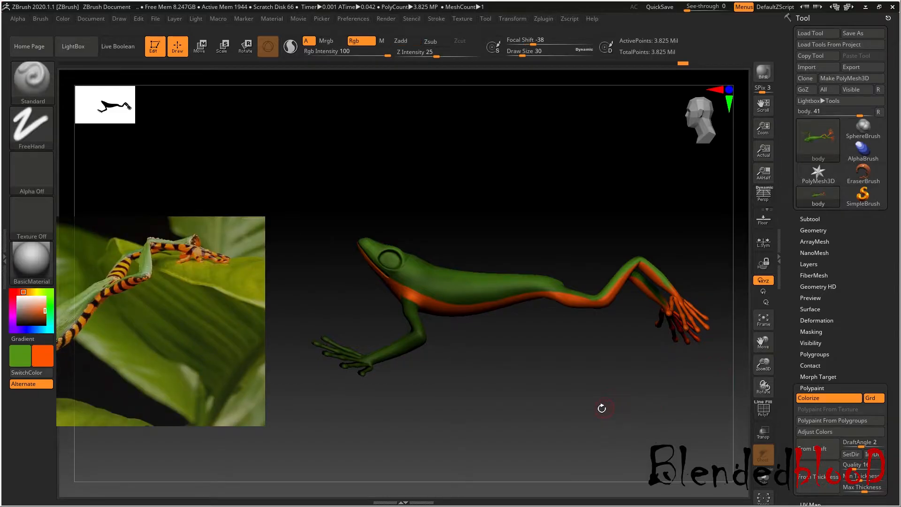
pyautogui.press('z')
pyautogui.moveTo(154, 253)
pyautogui.mouseDown()
pyautogui.moveTo(161, 254)
pyautogui.moveTo(133, 249)
pyautogui.moveTo(159, 249)
pyautogui.mouseUp()
pyautogui.click(191, 165)
pyautogui.press('z')
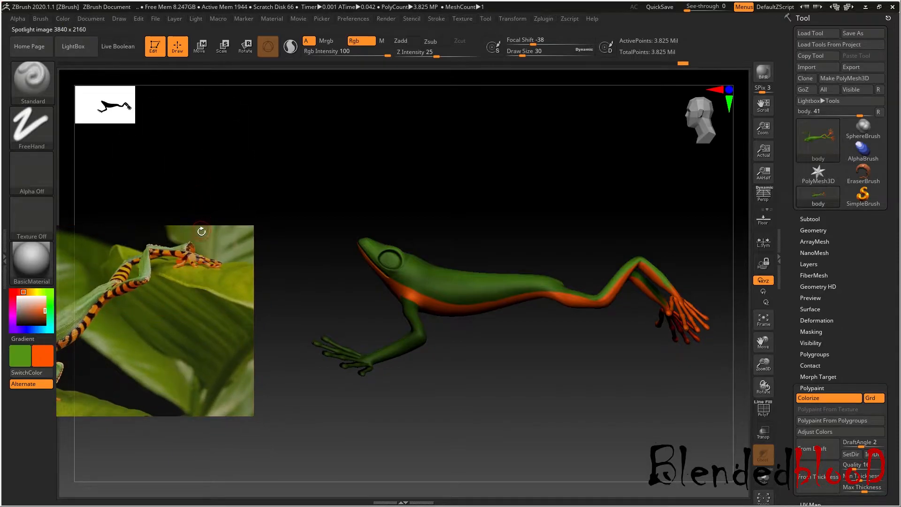
pyautogui.press('z')
pyautogui.moveTo(207, 185); pyautogui.dragTo(278, 95)
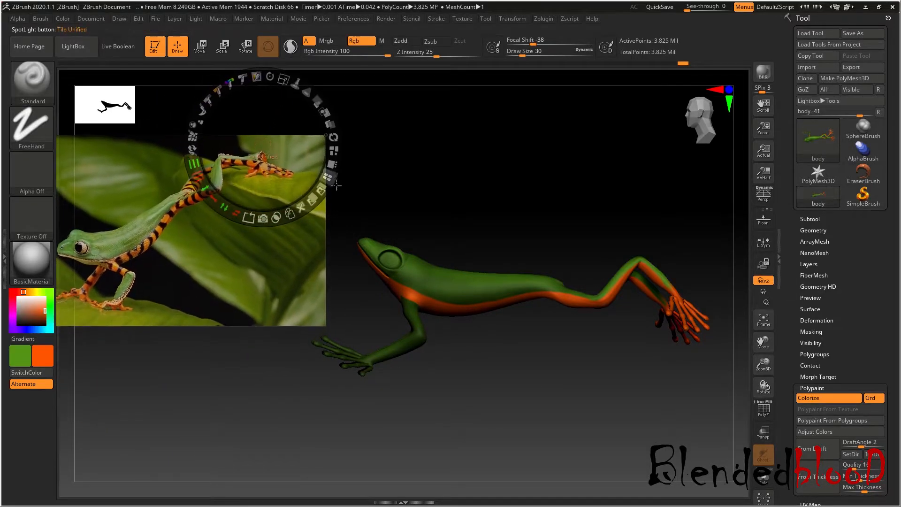
pyautogui.hotkey('shift', 'z')
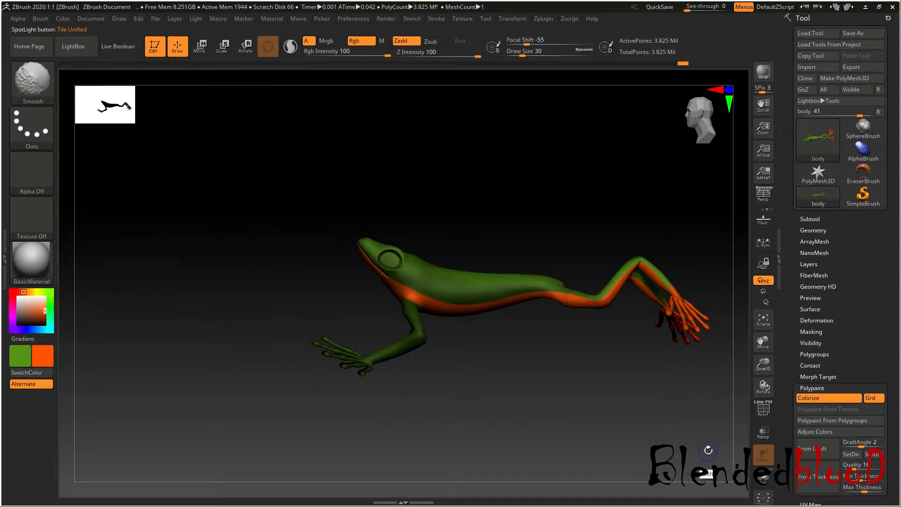
# - Paint the shoulders and the front of the upper forelegs orange down to the elbows, using draw sizes from 30 down to 14
pyautogui.moveTo(764, 363); pyautogui.dragTo(768, 386)
pyautogui.moveTo(761, 345); pyautogui.dragTo(760, 348)
pyautogui.moveTo(556, 383)
pyautogui.mouseDown()
pyautogui.moveTo(586, 395)
pyautogui.moveTo(573, 399)
pyautogui.moveTo(559, 379)
pyautogui.mouseUp()
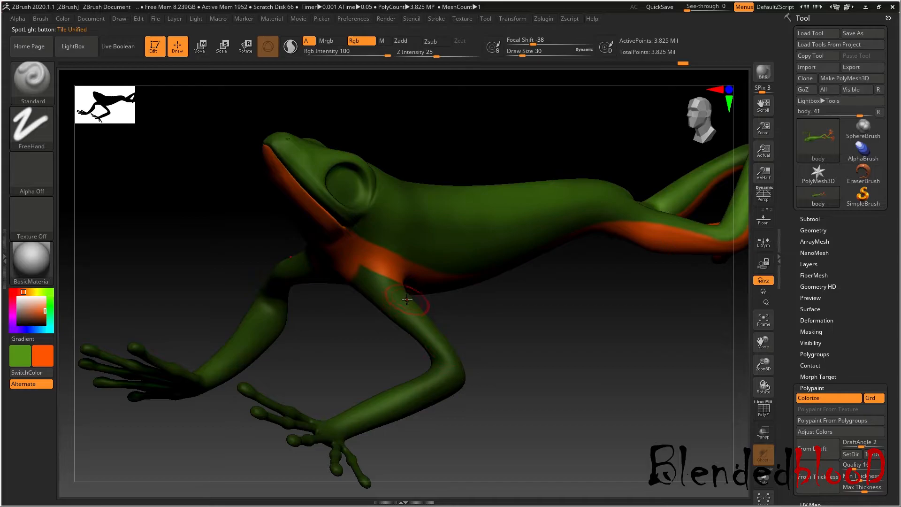
pyautogui.moveTo(489, 305); pyautogui.dragTo(543, 316)
pyautogui.moveTo(764, 347); pyautogui.dragTo(762, 324)
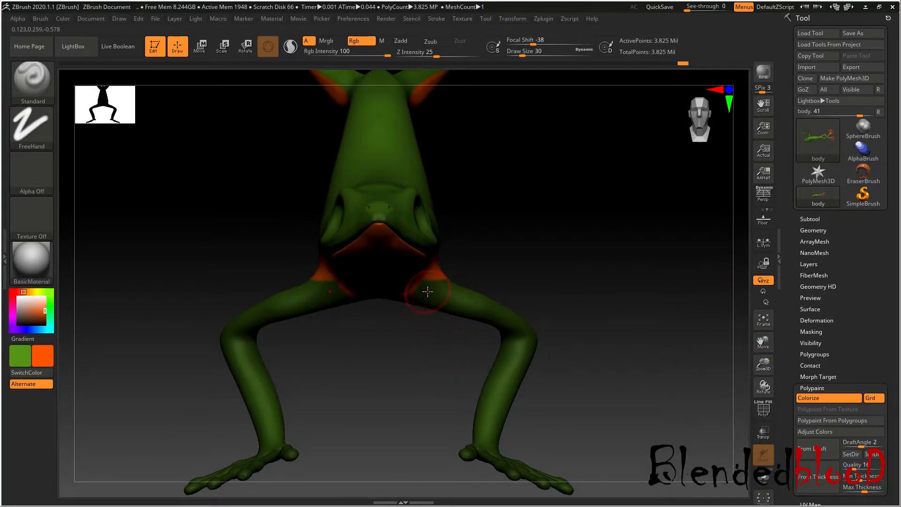
pyautogui.moveTo(433, 286)
pyautogui.mouseDown()
pyautogui.moveTo(410, 300)
pyautogui.moveTo(441, 288)
pyautogui.moveTo(448, 301)
pyautogui.moveTo(445, 283)
pyautogui.mouseUp()
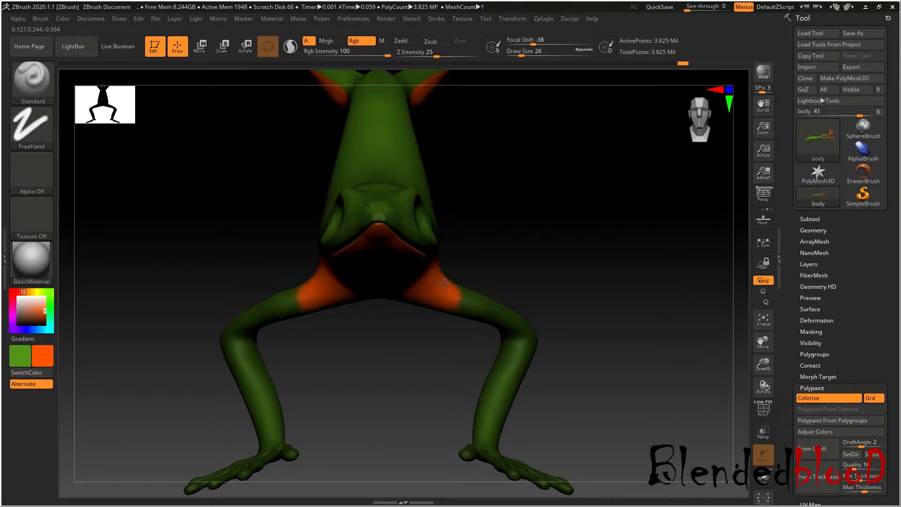
pyautogui.moveTo(531, 251)
pyautogui.mouseDown()
pyautogui.moveTo(485, 281)
pyautogui.moveTo(451, 278)
pyautogui.moveTo(474, 302)
pyautogui.moveTo(452, 278)
pyautogui.moveTo(460, 285)
pyautogui.mouseUp()
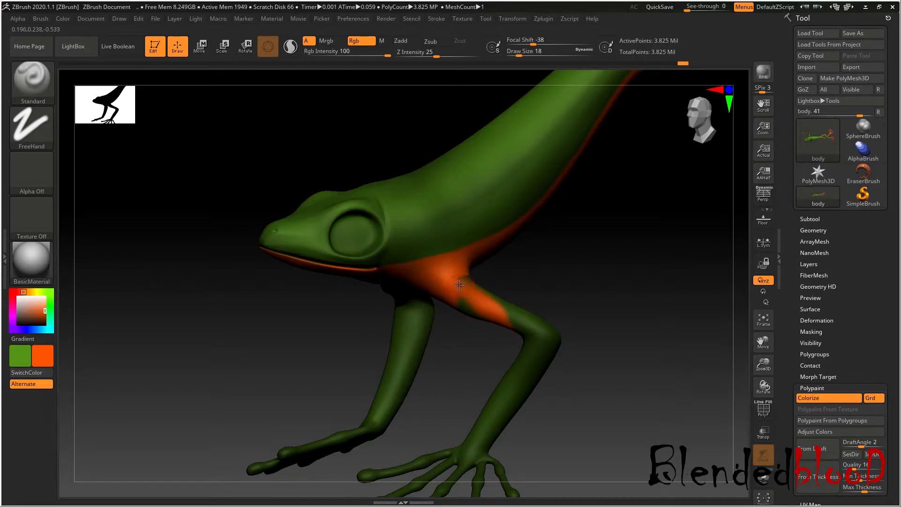
pyautogui.moveTo(499, 316); pyautogui.dragTo(518, 338)
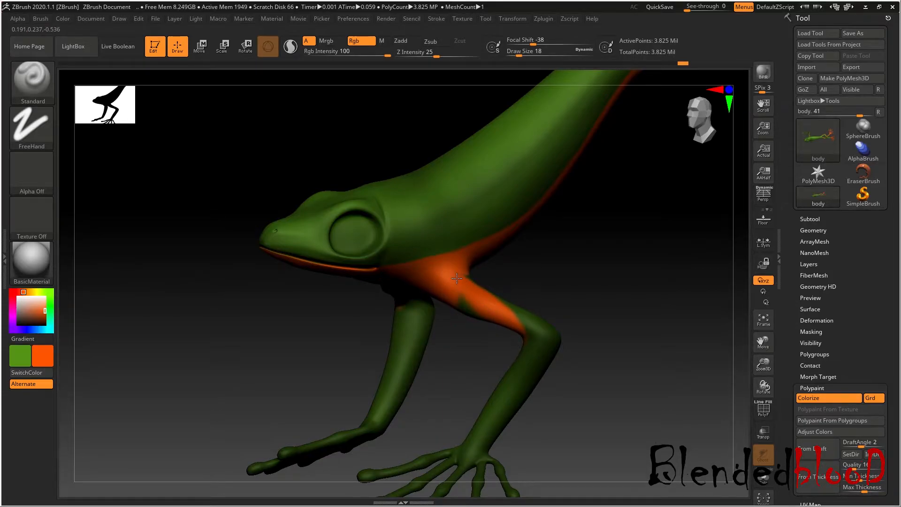
pyautogui.moveTo(535, 269)
pyautogui.mouseDown()
pyautogui.moveTo(490, 317)
pyautogui.moveTo(499, 320)
pyautogui.moveTo(484, 290)
pyautogui.moveTo(464, 292)
pyautogui.mouseUp()
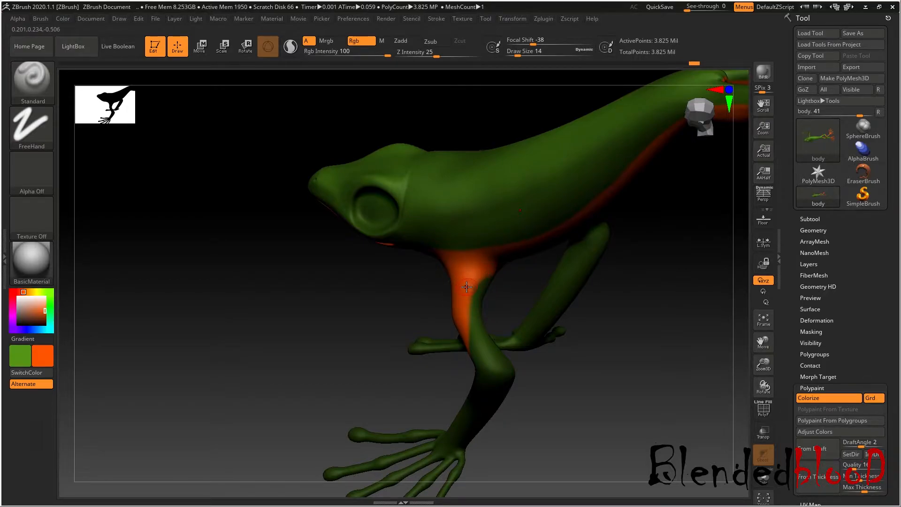
# - Paint the undersides of the upper forelegs orange from the chest down to the elbows
pyautogui.moveTo(515, 296)
pyautogui.mouseDown()
pyautogui.moveTo(533, 344)
pyautogui.moveTo(557, 336)
pyautogui.mouseUp()
pyautogui.moveTo(613, 370); pyautogui.dragTo(545, 379)
pyautogui.moveTo(613, 327); pyautogui.dragTo(571, 251)
pyautogui.moveTo(446, 257)
pyautogui.mouseDown()
pyautogui.moveTo(439, 278)
pyautogui.moveTo(448, 247)
pyautogui.mouseUp()
pyautogui.moveTo(529, 192); pyautogui.dragTo(509, 227)
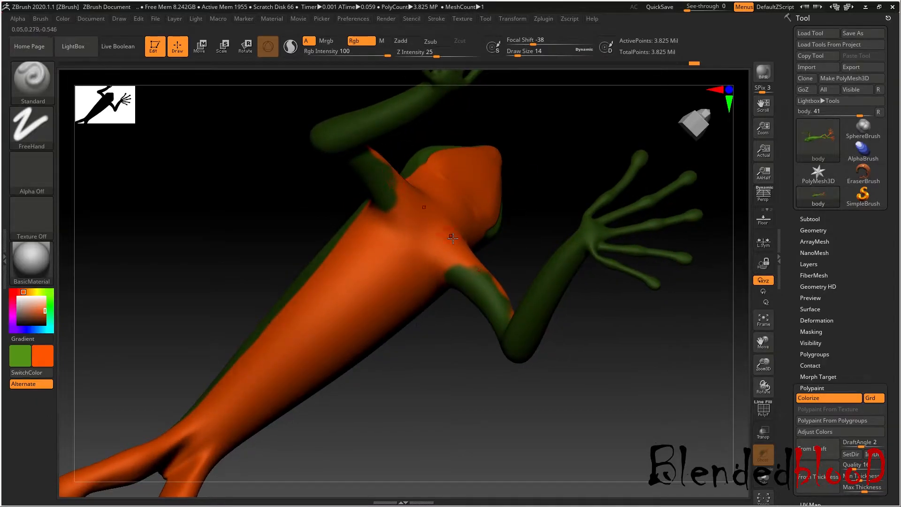
pyautogui.moveTo(443, 282); pyautogui.dragTo(491, 282)
pyautogui.moveTo(521, 255); pyautogui.dragTo(505, 309)
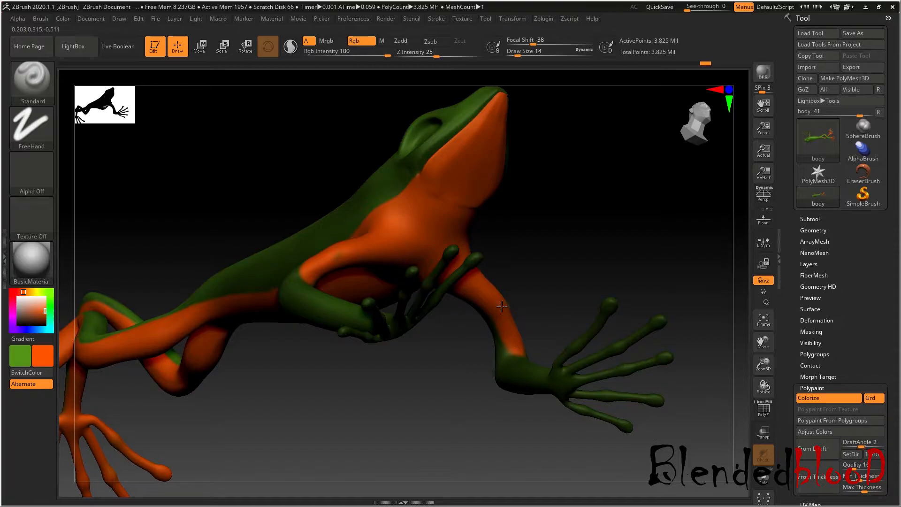
# - Paint the inner side of both forearms orange from the elbow down to the wrist
pyautogui.moveTo(585, 241); pyautogui.dragTo(555, 304)
pyautogui.moveTo(596, 387); pyautogui.dragTo(491, 352)
pyautogui.moveTo(490, 319); pyautogui.dragTo(484, 323)
pyautogui.moveTo(463, 361)
pyautogui.mouseDown()
pyautogui.moveTo(465, 409)
pyautogui.moveTo(495, 329)
pyautogui.moveTo(481, 334)
pyautogui.mouseUp()
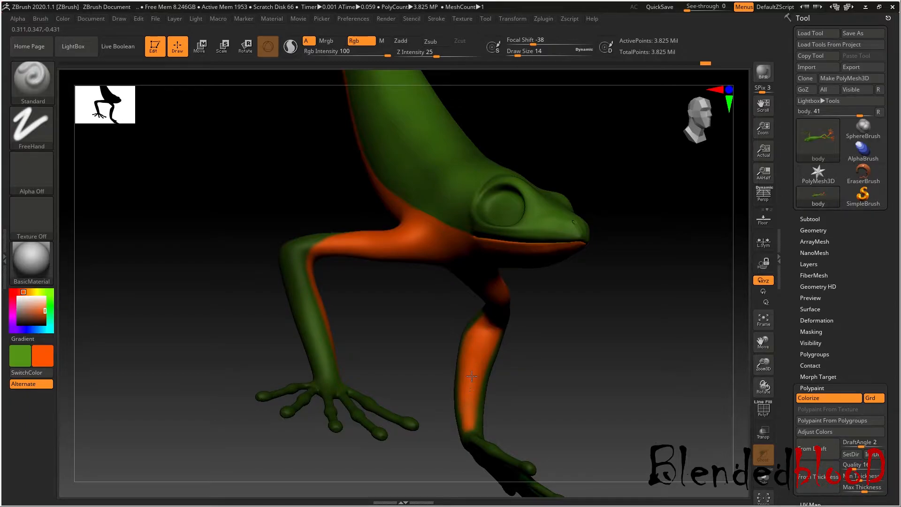
pyautogui.moveTo(595, 352); pyautogui.dragTo(580, 334)
pyautogui.moveTo(736, 341)
pyautogui.mouseDown()
pyautogui.moveTo(674, 378)
pyautogui.moveTo(689, 366)
pyautogui.moveTo(692, 383)
pyautogui.mouseUp()
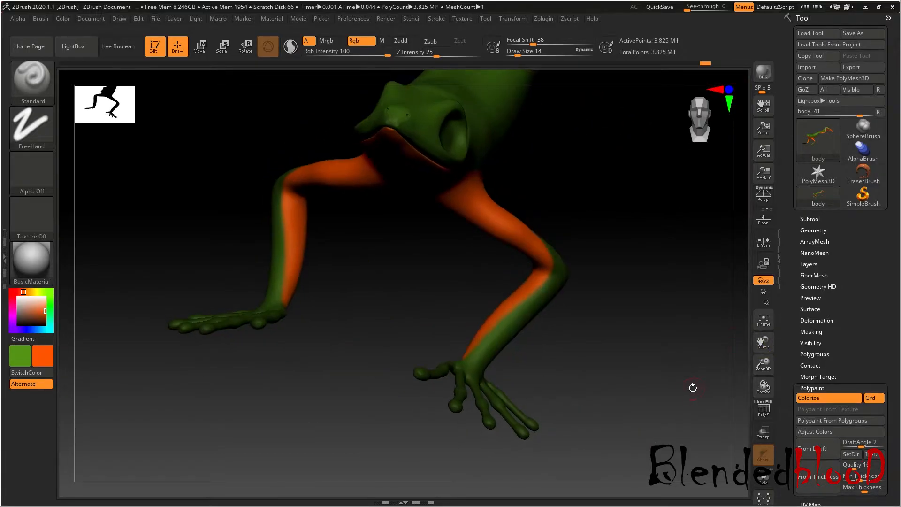
# - Paint the toes and tops of the front feet orange, and blend the orange over the wrists with draw size 18
pyautogui.press('shift')
pyautogui.press('shift')
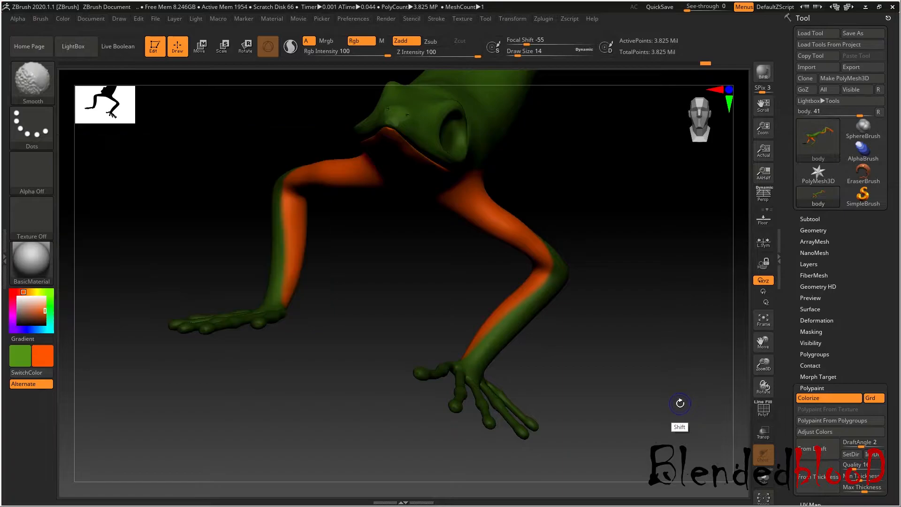
pyautogui.moveTo(566, 403)
pyautogui.mouseDown()
pyautogui.moveTo(577, 390)
pyautogui.moveTo(555, 416)
pyautogui.mouseUp()
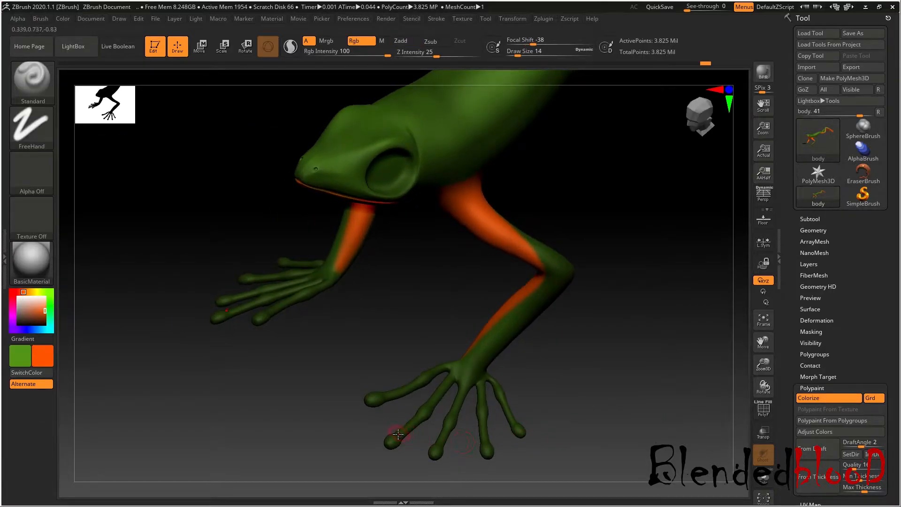
pyautogui.moveTo(406, 426)
pyautogui.mouseDown()
pyautogui.moveTo(386, 395)
pyautogui.moveTo(407, 388)
pyautogui.moveTo(426, 420)
pyautogui.moveTo(430, 381)
pyautogui.moveTo(453, 375)
pyautogui.moveTo(443, 427)
pyautogui.moveTo(486, 460)
pyautogui.moveTo(518, 418)
pyautogui.moveTo(493, 381)
pyautogui.moveTo(479, 411)
pyautogui.mouseUp()
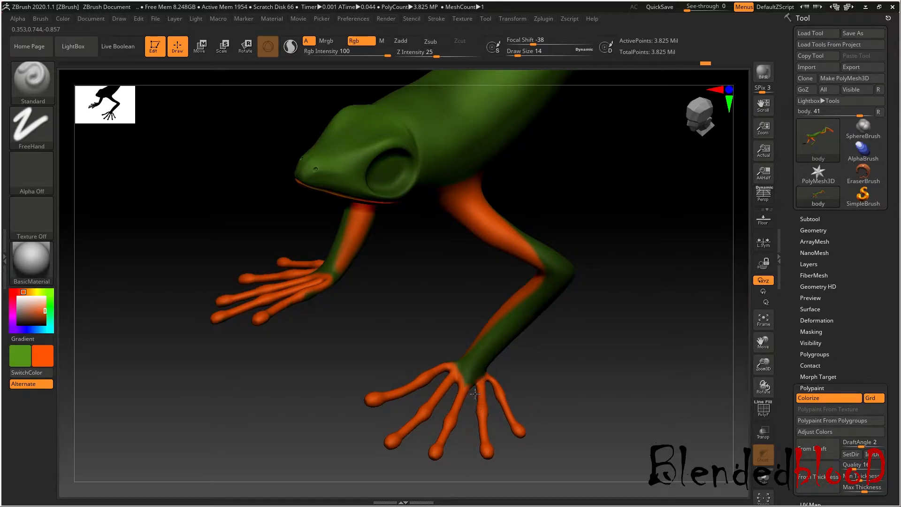
pyautogui.moveTo(573, 363)
pyautogui.mouseDown()
pyautogui.moveTo(560, 354)
pyautogui.moveTo(571, 360)
pyautogui.mouseUp()
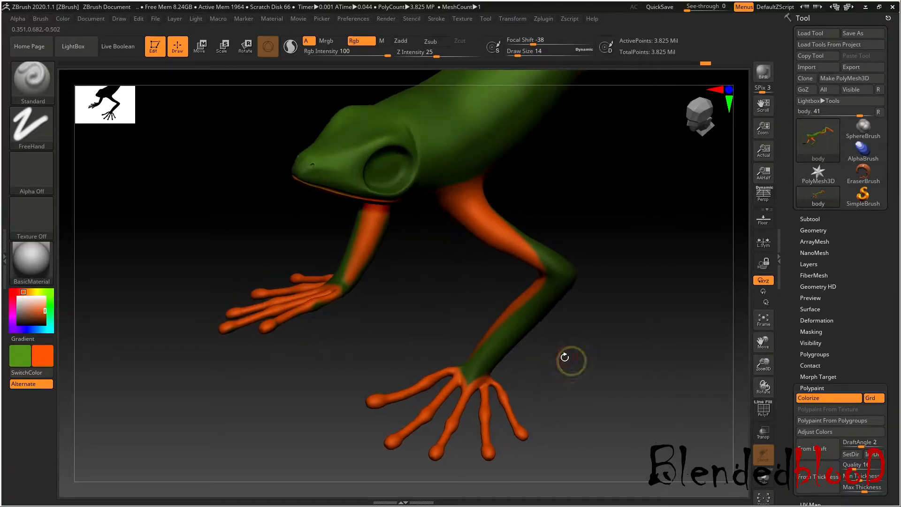
pyautogui.press('[')
pyautogui.moveTo(466, 382); pyautogui.dragTo(468, 387)
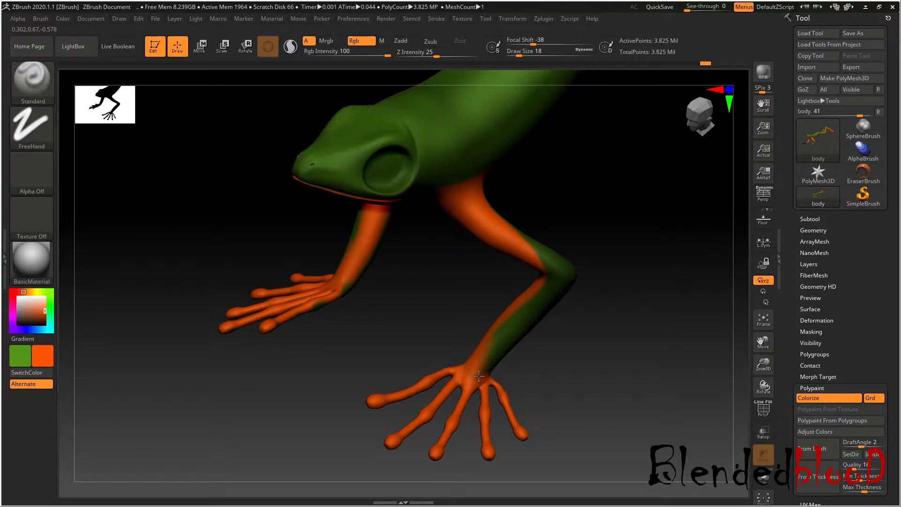
# - Paint the outer wrists, palms and undersides of the front toes orange, covering the remaining green patches
pyautogui.moveTo(543, 364); pyautogui.dragTo(512, 370)
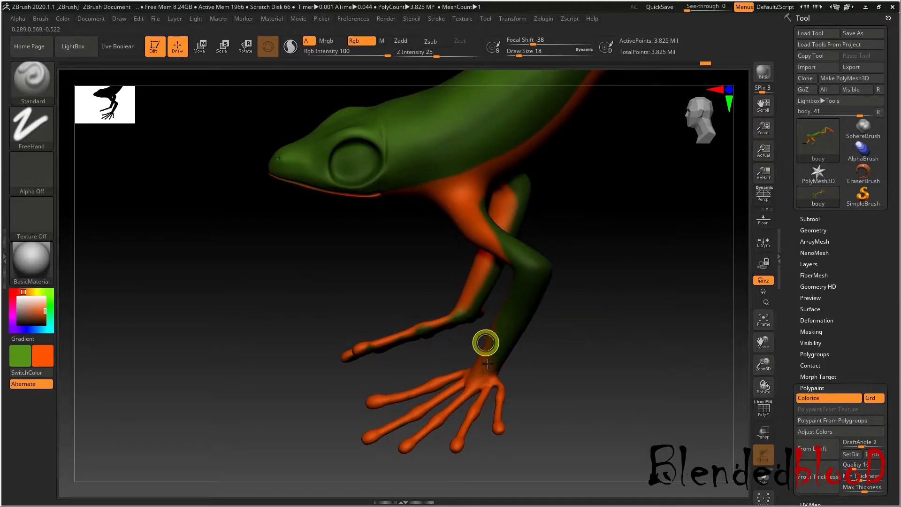
pyautogui.moveTo(568, 371)
pyautogui.mouseDown()
pyautogui.moveTo(545, 308)
pyautogui.moveTo(508, 391)
pyautogui.moveTo(513, 398)
pyautogui.moveTo(525, 380)
pyautogui.mouseUp()
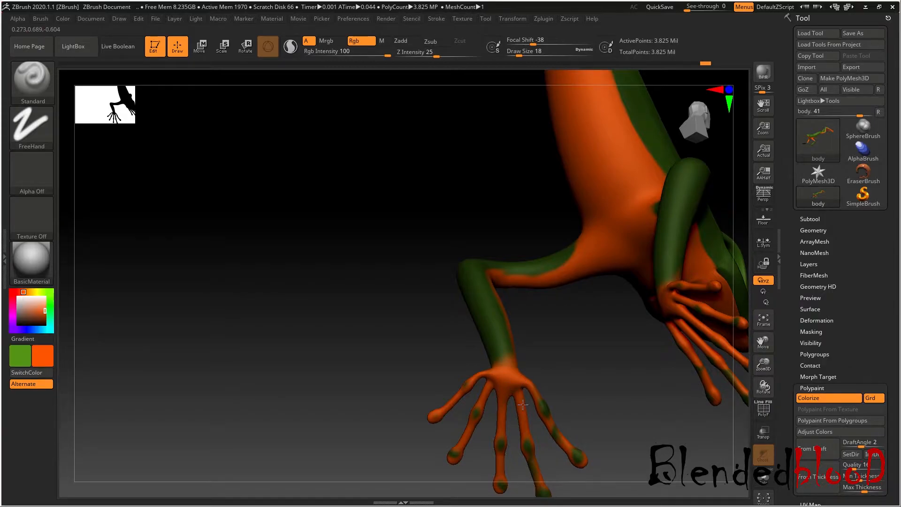
pyautogui.moveTo(760, 344); pyautogui.dragTo(742, 227)
pyautogui.moveTo(511, 326); pyautogui.dragTo(524, 365)
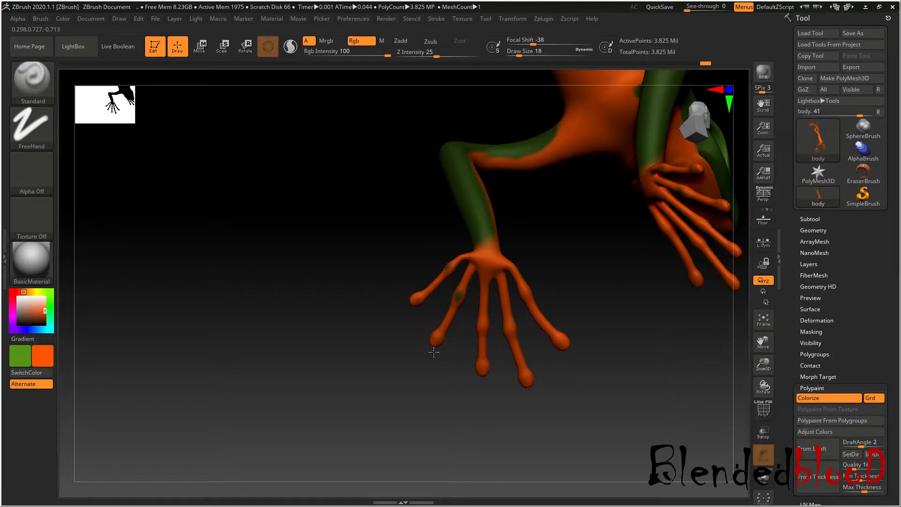
pyautogui.moveTo(565, 257); pyautogui.dragTo(551, 278)
pyautogui.moveTo(526, 210)
pyautogui.mouseDown()
pyautogui.moveTo(490, 249)
pyautogui.moveTo(489, 238)
pyautogui.moveTo(527, 255)
pyautogui.moveTo(598, 246)
pyautogui.moveTo(562, 258)
pyautogui.mouseUp()
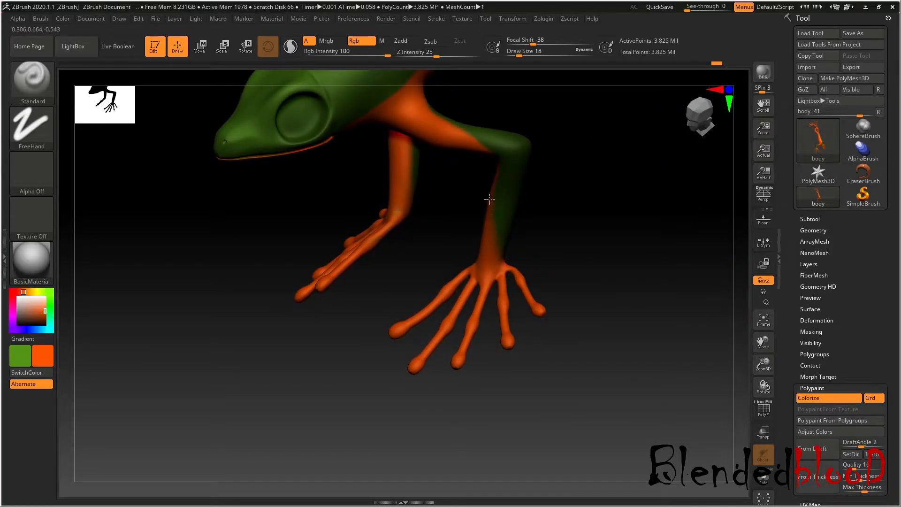
# - Compare the forelegs with the Spotlight reference photo and step the undo history back to before the foreleg undersides were painted
pyautogui.moveTo(591, 233)
pyautogui.mouseDown()
pyautogui.moveTo(615, 209)
pyautogui.moveTo(655, 300)
pyautogui.moveTo(702, 319)
pyautogui.mouseUp()
pyautogui.moveTo(764, 364); pyautogui.dragTo(756, 418)
pyautogui.moveTo(687, 390); pyautogui.dragTo(635, 402)
pyautogui.moveTo(764, 359); pyautogui.dragTo(672, 441)
pyautogui.hotkey('shift', 'z')
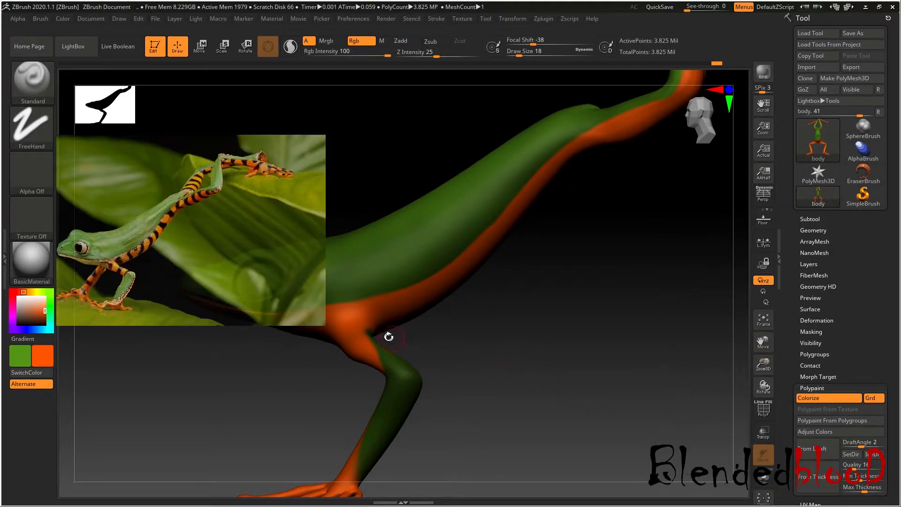
pyautogui.hotkey('shift', 'z')
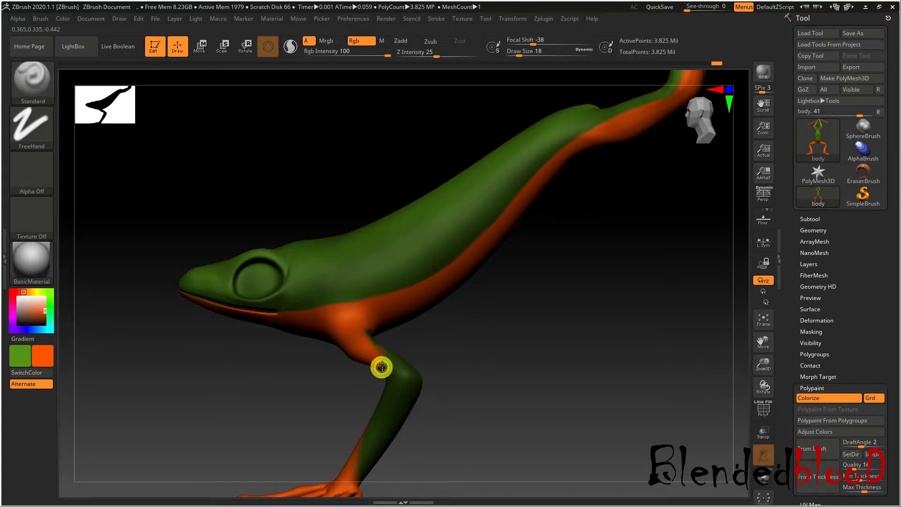
pyautogui.hotkey('shift', 'z')
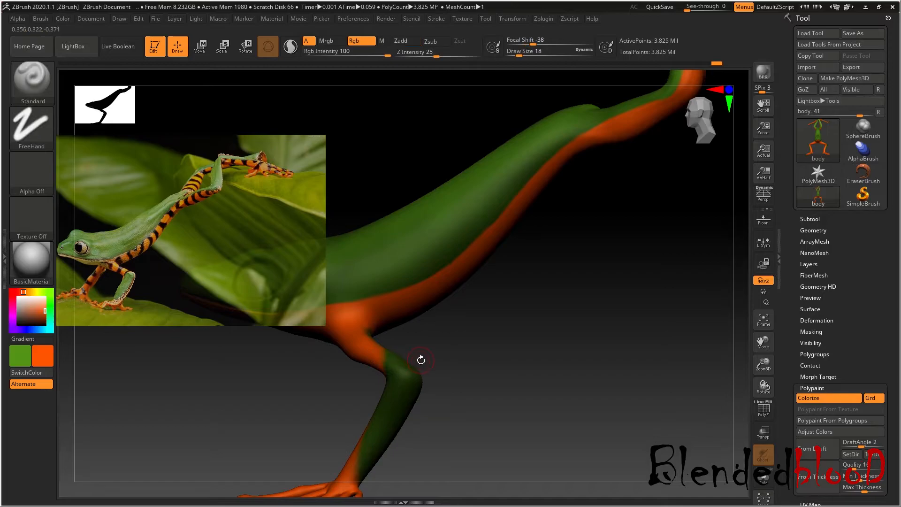
pyautogui.hotkey('shift', 'z')
pyautogui.moveTo(714, 64)
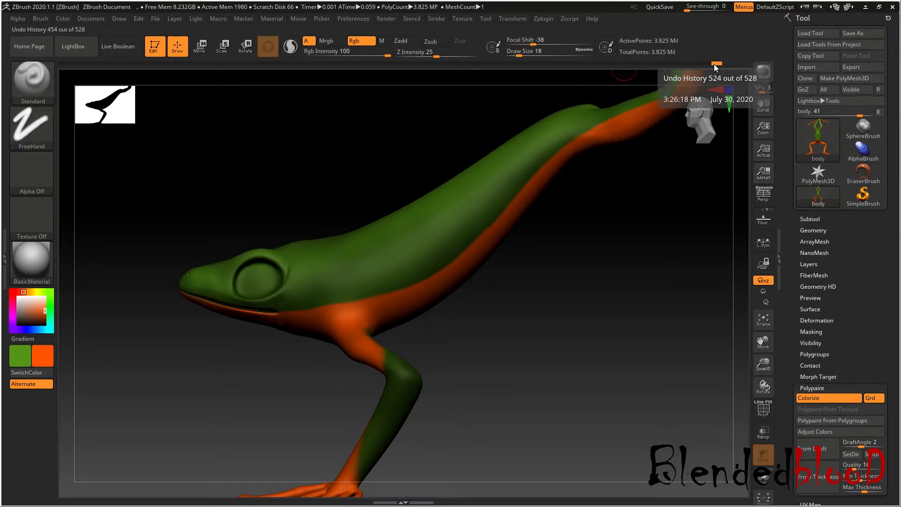
pyautogui.moveTo(704, 65); pyautogui.dragTo(689, 64)
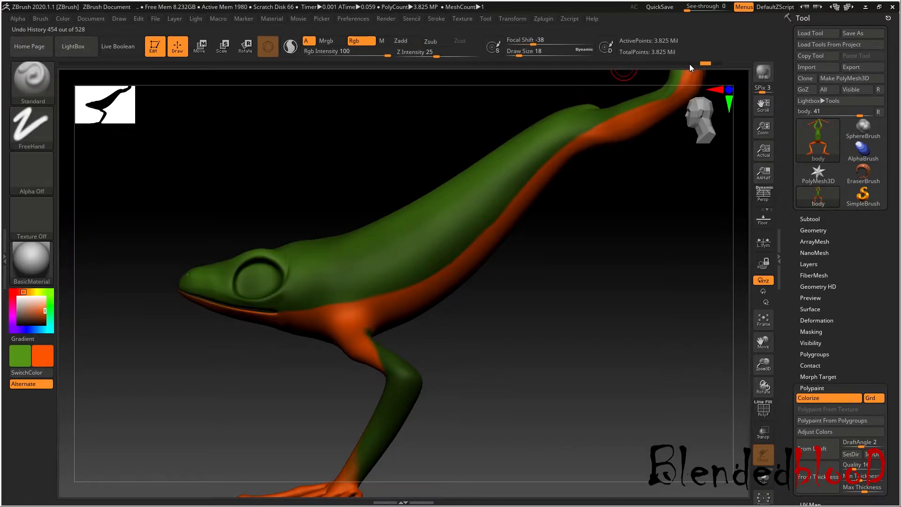
# - Paint the armpits and inner upper forelegs orange where they join the chest, keeping the backs of the forelegs green
pyautogui.moveTo(485, 328); pyautogui.dragTo(485, 334)
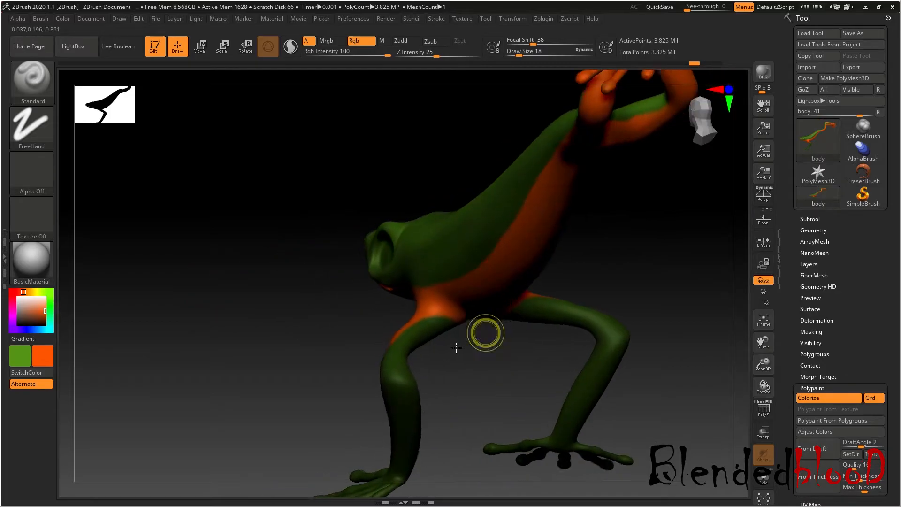
pyautogui.moveTo(463, 367); pyautogui.dragTo(443, 329)
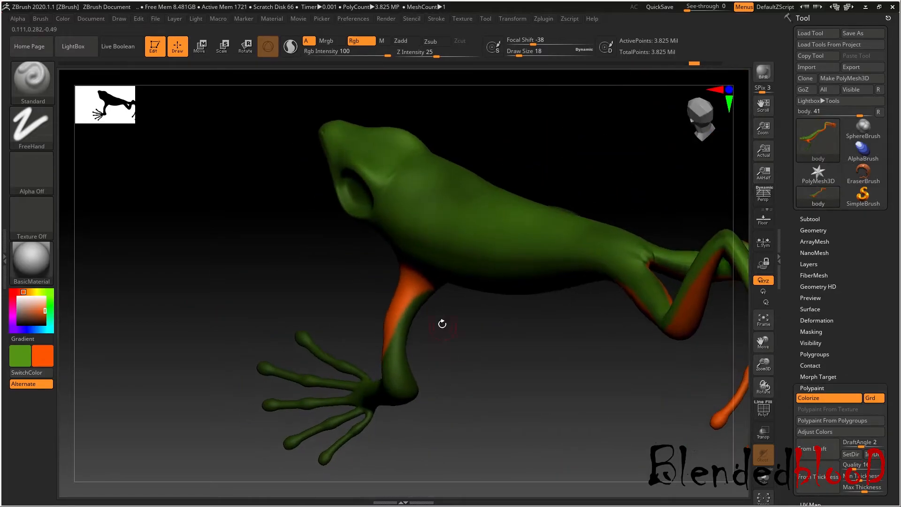
pyautogui.moveTo(468, 368)
pyautogui.mouseDown()
pyautogui.moveTo(443, 297)
pyautogui.moveTo(455, 291)
pyautogui.moveTo(432, 295)
pyautogui.mouseUp()
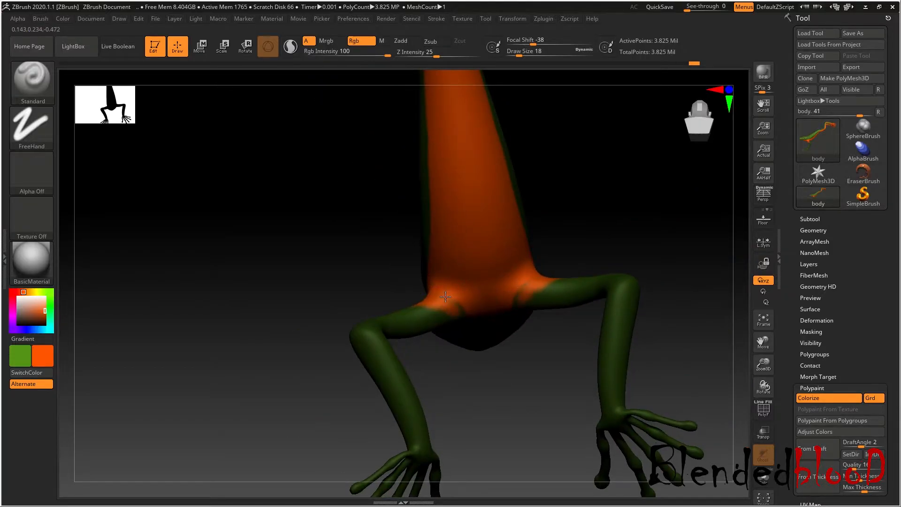
pyautogui.moveTo(505, 421); pyautogui.dragTo(454, 338)
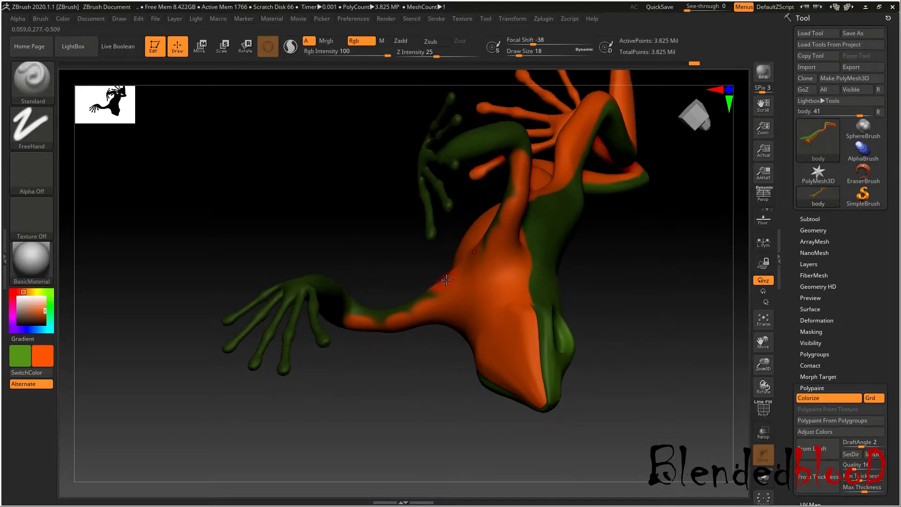
pyautogui.moveTo(438, 276)
pyautogui.mouseDown()
pyautogui.moveTo(416, 358)
pyautogui.moveTo(439, 291)
pyautogui.moveTo(404, 324)
pyautogui.moveTo(432, 278)
pyautogui.mouseUp()
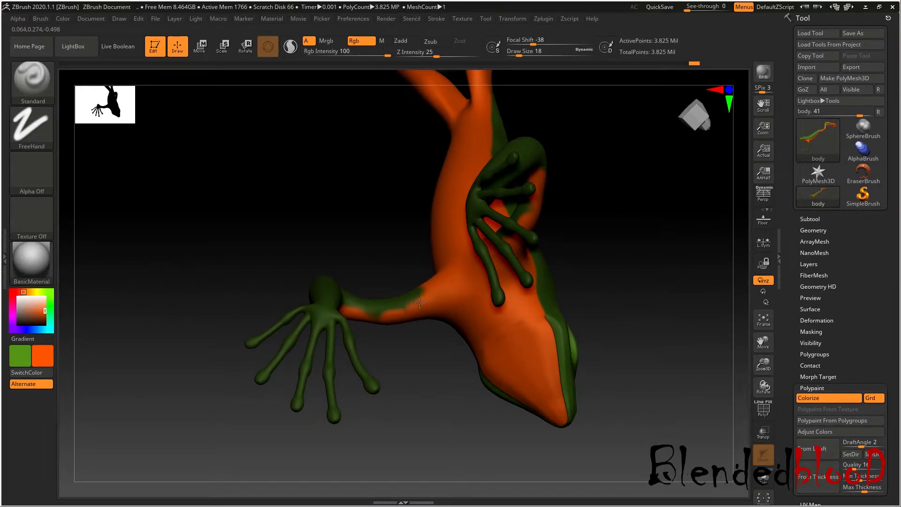
pyautogui.moveTo(421, 309); pyautogui.dragTo(697, 348)
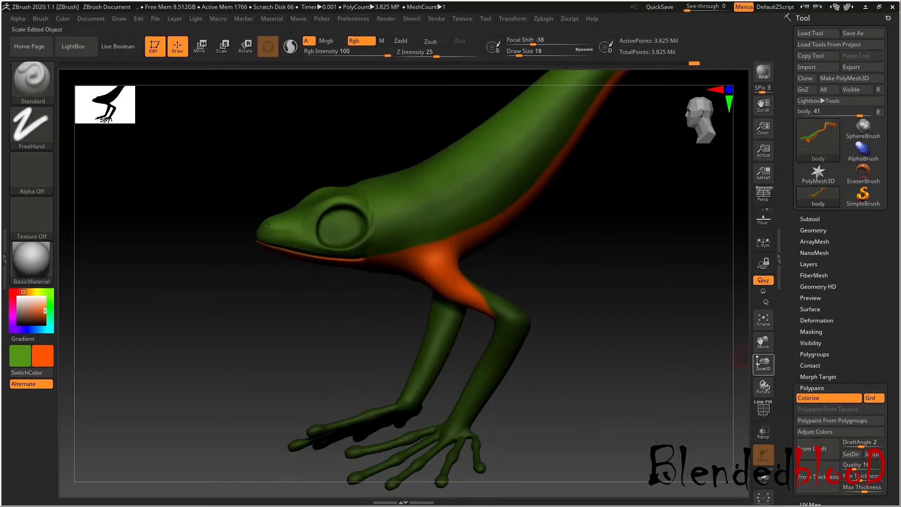
# - Paint the toes and tops of the front feet orange up to the wrists
pyautogui.moveTo(759, 360); pyautogui.dragTo(677, 391)
pyautogui.moveTo(762, 365); pyautogui.dragTo(678, 326)
pyautogui.moveTo(513, 346); pyautogui.dragTo(420, 367)
pyautogui.moveTo(412, 402)
pyautogui.mouseDown()
pyautogui.moveTo(389, 373)
pyautogui.moveTo(411, 357)
pyautogui.moveTo(446, 399)
pyautogui.moveTo(506, 403)
pyautogui.moveTo(478, 358)
pyautogui.mouseUp()
pyautogui.moveTo(452, 387); pyautogui.dragTo(449, 357)
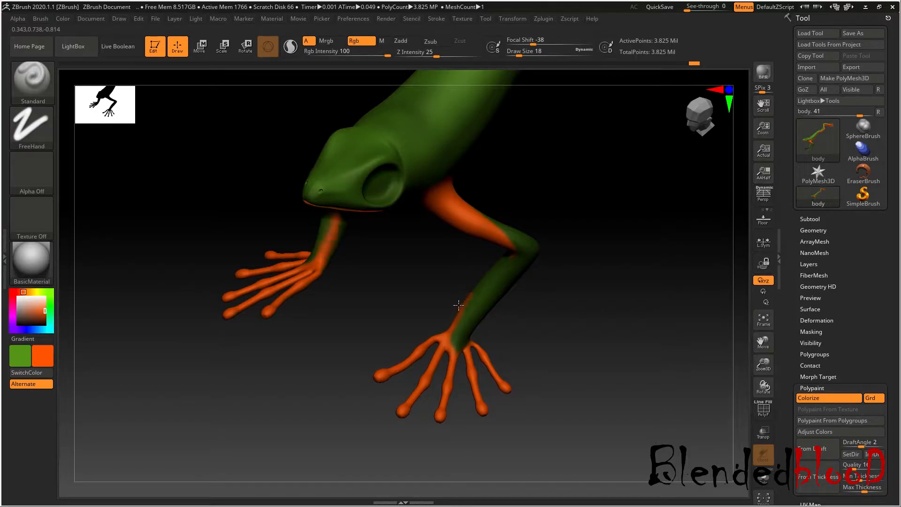
pyautogui.moveTo(495, 262); pyautogui.dragTo(458, 364)
# - Paint the palms and toe undersides of the front feet orange, and extend the orange along the inner forearms with draw size 22
pyautogui.moveTo(548, 346)
pyautogui.mouseDown()
pyautogui.moveTo(483, 339)
pyautogui.moveTo(470, 328)
pyautogui.mouseUp()
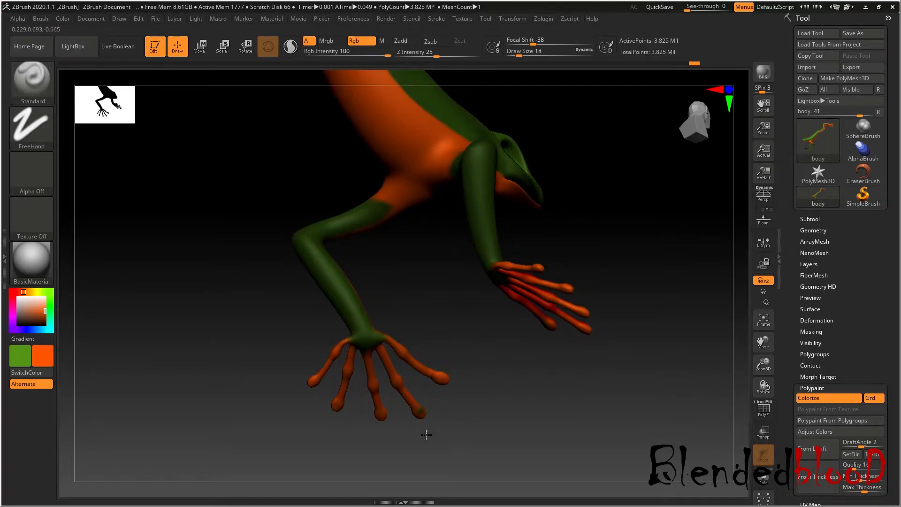
pyautogui.moveTo(363, 353); pyautogui.dragTo(383, 353)
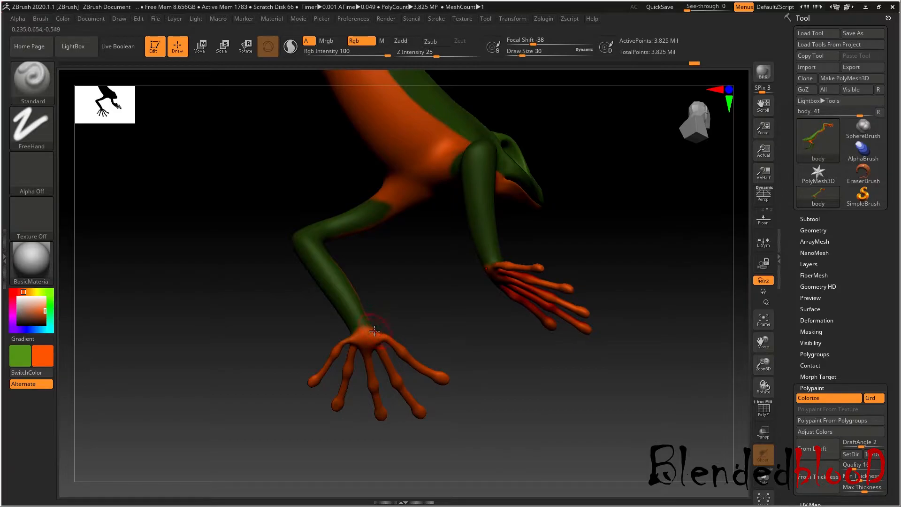
pyautogui.moveTo(376, 333); pyautogui.dragTo(375, 341)
pyautogui.moveTo(388, 307)
pyautogui.mouseDown()
pyautogui.moveTo(378, 274)
pyautogui.moveTo(358, 301)
pyautogui.moveTo(341, 269)
pyautogui.mouseUp()
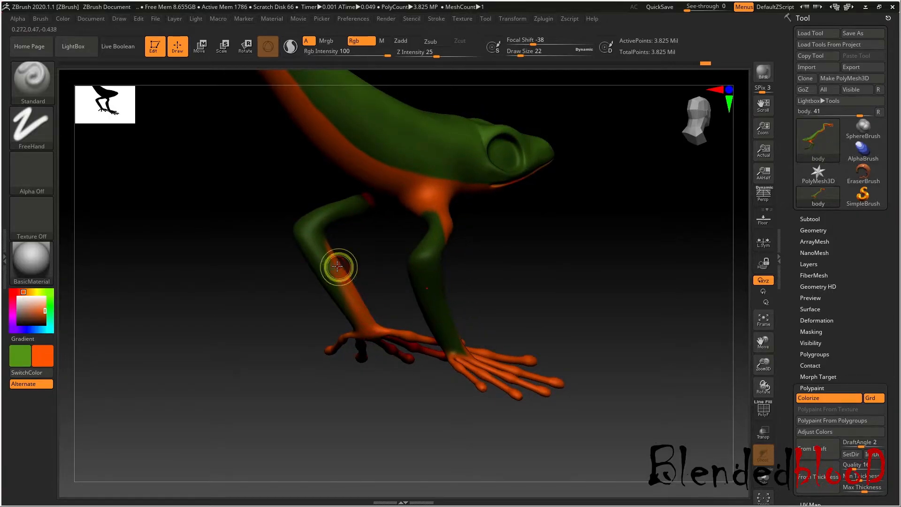
pyautogui.moveTo(330, 257); pyautogui.dragTo(303, 328, button='right')
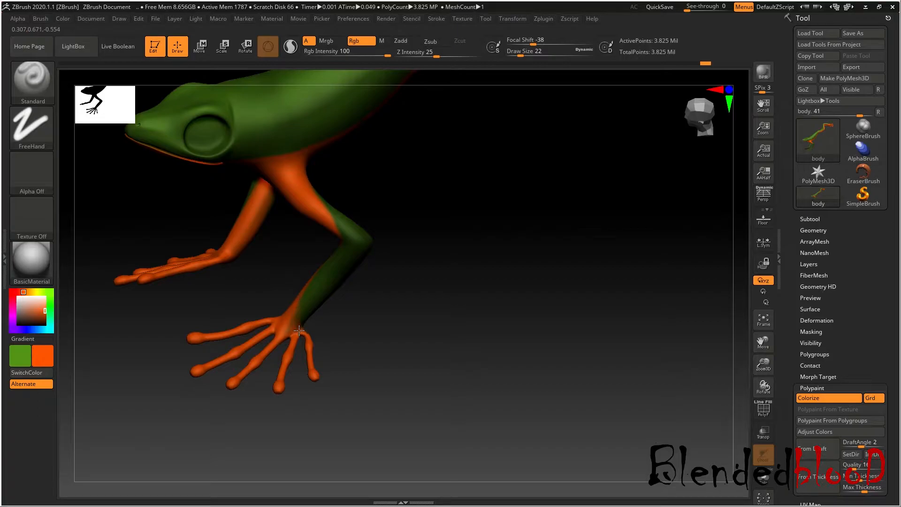
# - Paint the remaining green on the inner upper forelegs and inner elbows orange with draw size 18
pyautogui.moveTo(358, 318); pyautogui.dragTo(359, 322, button='right')
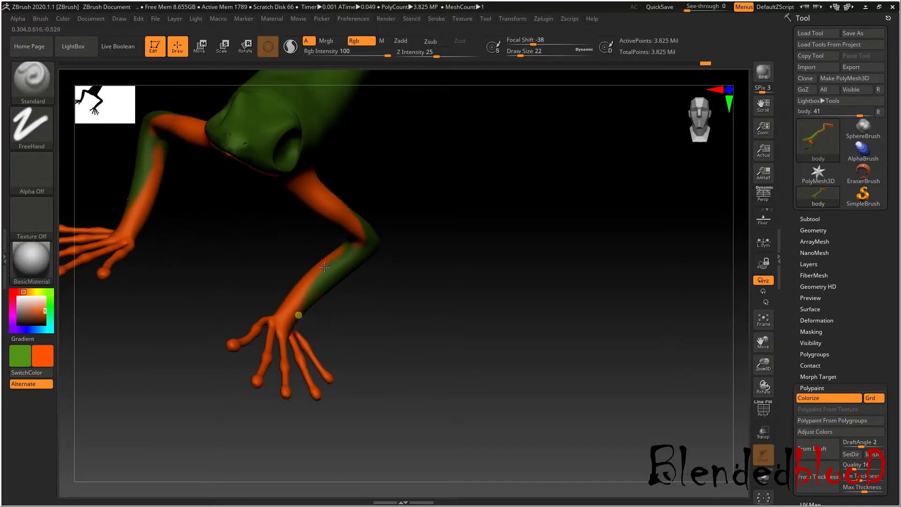
pyautogui.moveTo(358, 241); pyautogui.dragTo(282, 211, button='right')
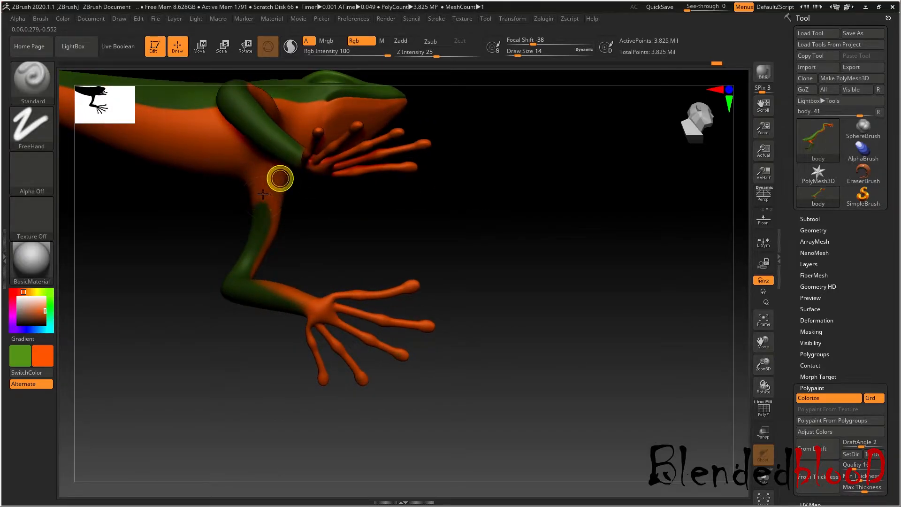
pyautogui.moveTo(271, 211); pyautogui.dragTo(262, 202)
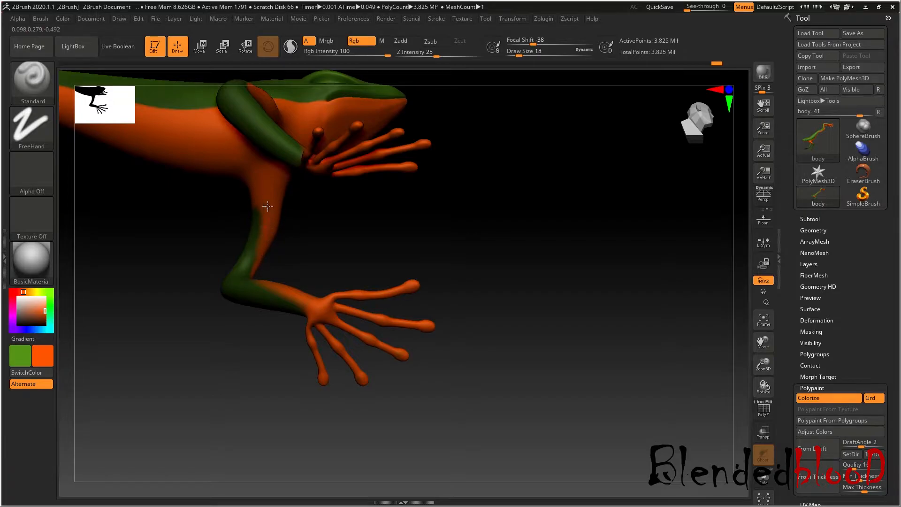
pyautogui.moveTo(299, 238); pyautogui.dragTo(298, 262, button='right')
pyautogui.moveTo(263, 230)
pyautogui.mouseDown()
pyautogui.moveTo(247, 262)
pyautogui.moveTo(242, 258)
pyautogui.mouseUp()
pyautogui.moveTo(259, 226); pyautogui.dragTo(249, 249)
pyautogui.moveTo(259, 205); pyautogui.dragTo(248, 247)
pyautogui.moveTo(259, 211)
pyautogui.mouseDown()
pyautogui.moveTo(241, 258)
pyautogui.moveTo(278, 298)
pyautogui.moveTo(247, 269)
pyautogui.moveTo(253, 280)
pyautogui.mouseUp()
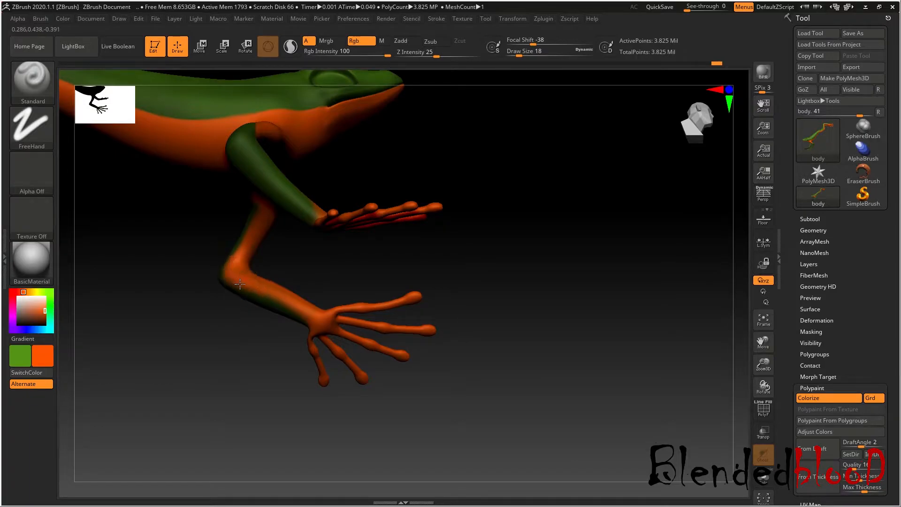
# - Extend the orange along the front of the forearms from the elbow towards the wrist, keeping the outer side green
pyautogui.moveTo(455, 245); pyautogui.dragTo(352, 283)
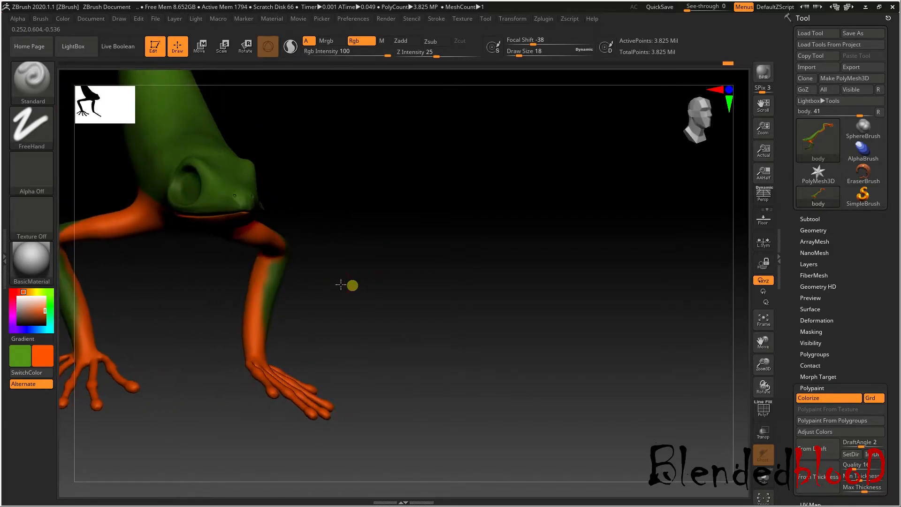
pyautogui.moveTo(268, 266)
pyautogui.mouseDown()
pyautogui.moveTo(260, 288)
pyautogui.moveTo(253, 284)
pyautogui.moveTo(268, 268)
pyautogui.moveTo(254, 309)
pyautogui.mouseUp()
pyautogui.moveTo(277, 255); pyautogui.dragTo(256, 312)
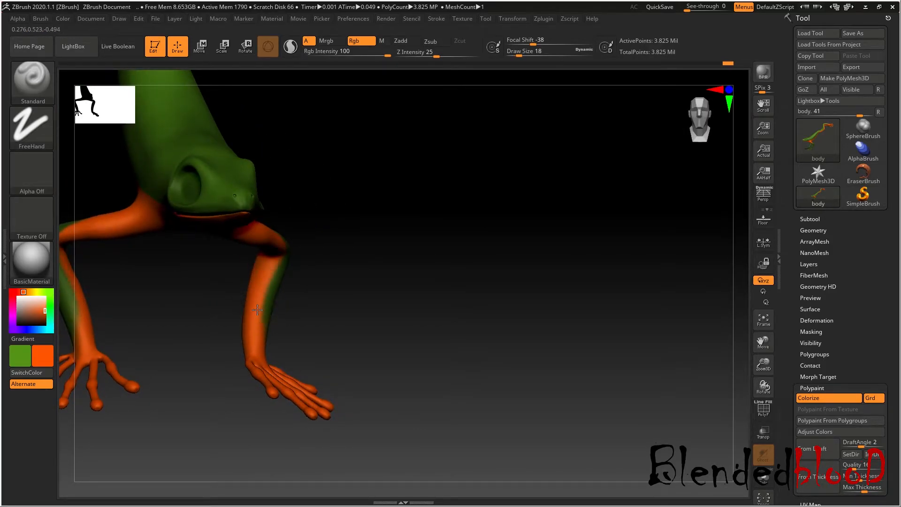
# - Save the painted frog tool as body in the frog folder, replacing the existing ZTL file
pyautogui.moveTo(346, 310); pyautogui.dragTo(436, 333)
pyautogui.moveTo(763, 343); pyautogui.dragTo(874, 355)
pyautogui.moveTo(656, 404)
pyautogui.mouseDown()
pyautogui.moveTo(643, 408)
pyautogui.moveTo(659, 399)
pyautogui.mouseUp()
pyautogui.moveTo(763, 341); pyautogui.dragTo(741, 367)
pyautogui.moveTo(646, 386); pyautogui.dragTo(652, 396)
pyautogui.moveTo(761, 342); pyautogui.dragTo(793, 347)
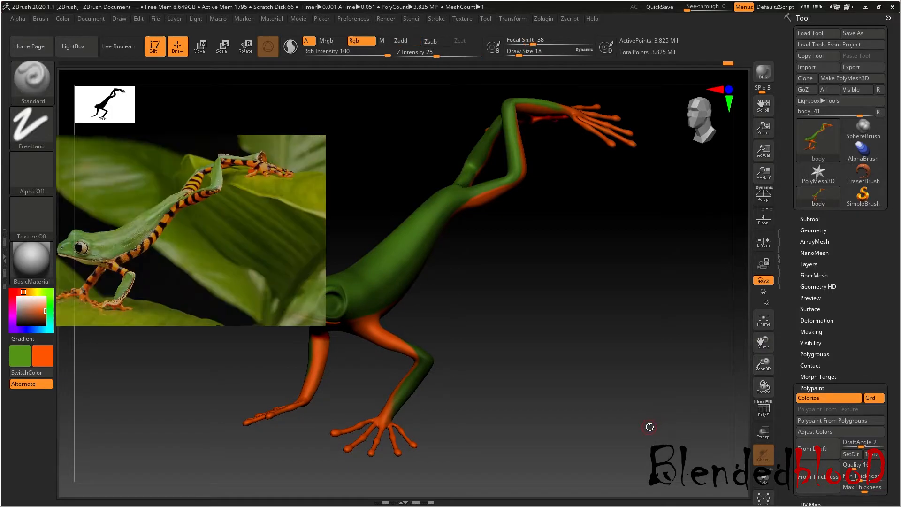
pyautogui.click(856, 33)
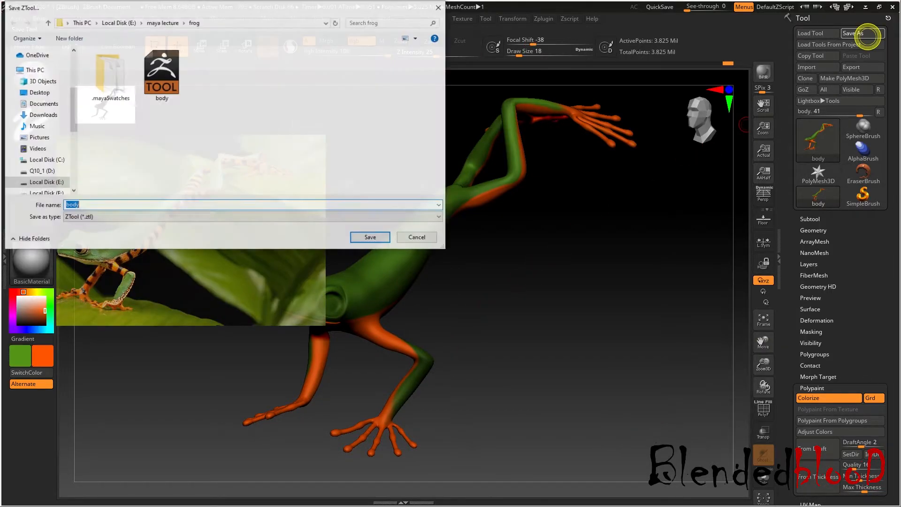
pyautogui.click(371, 238)
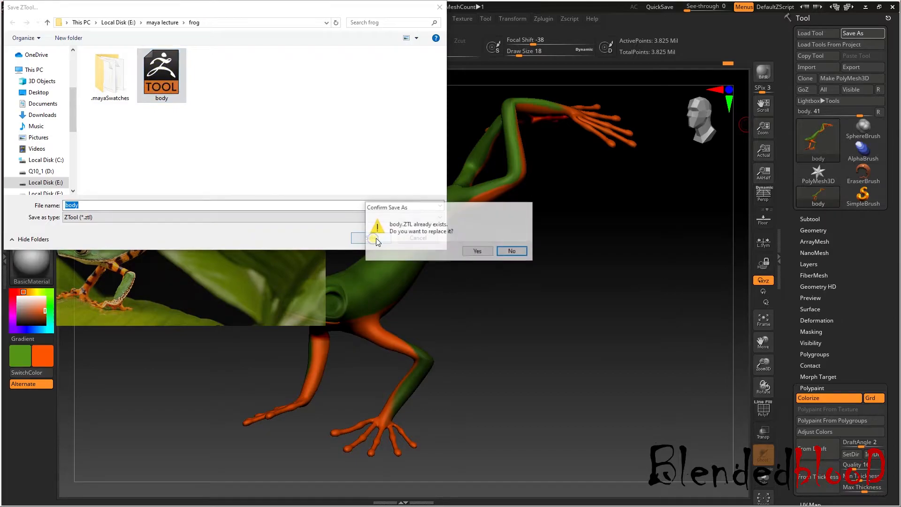
pyautogui.click(479, 252)
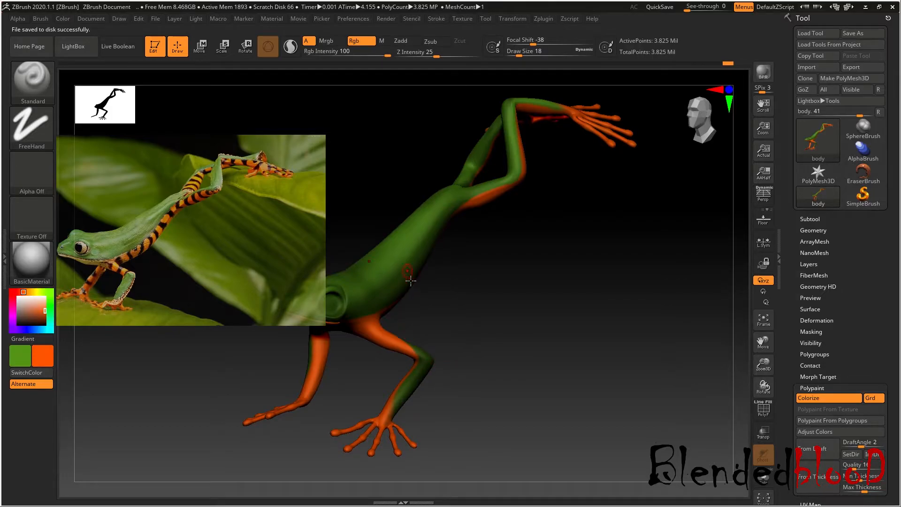
# - Raise the orange belly colour up the flanks from the foreleg to the base of the hind leg
pyautogui.moveTo(513, 362); pyautogui.dragTo(497, 358)
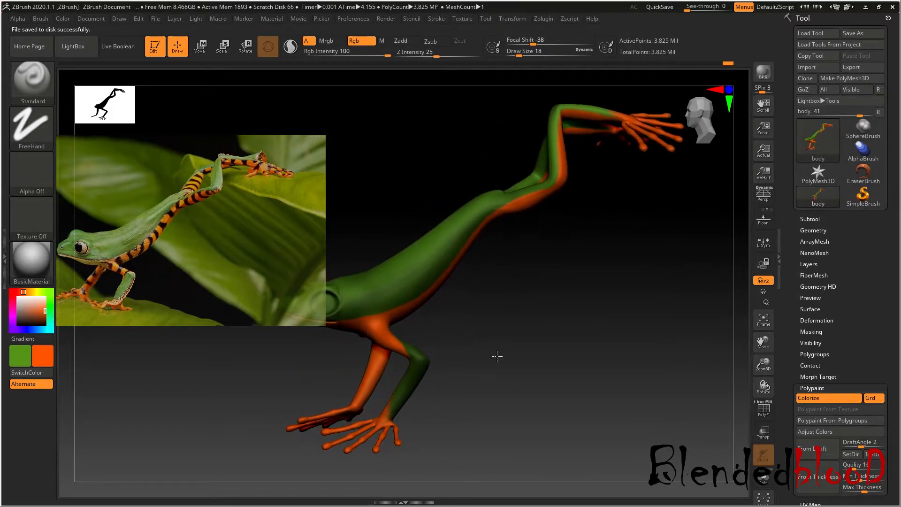
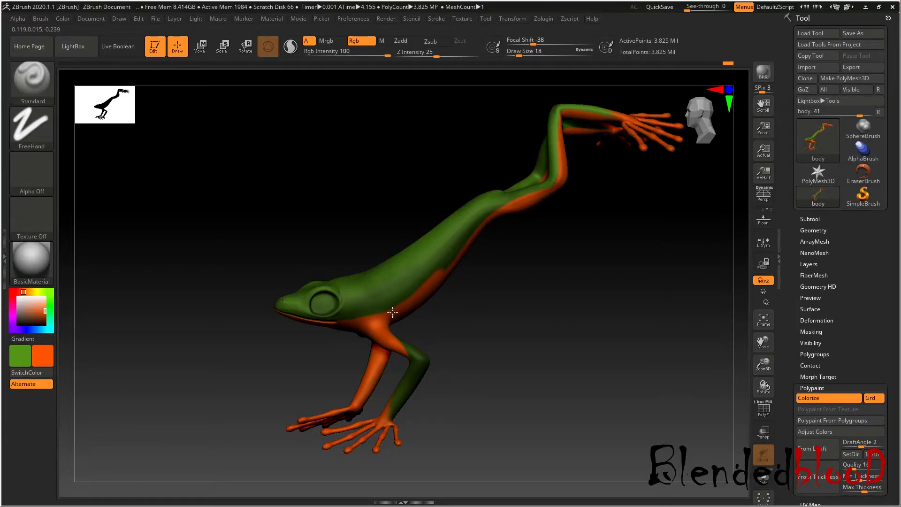
pyautogui.moveTo(411, 302); pyautogui.dragTo(467, 242)
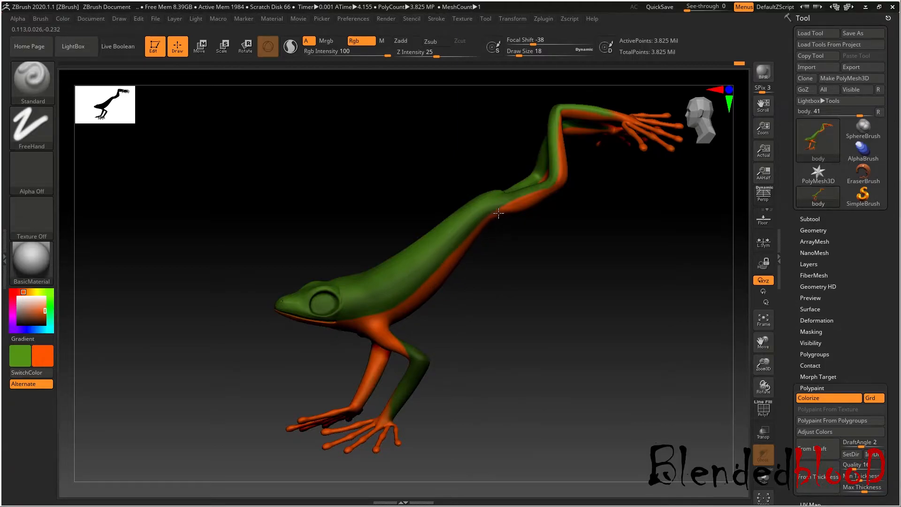
pyautogui.moveTo(505, 210); pyautogui.dragTo(455, 256)
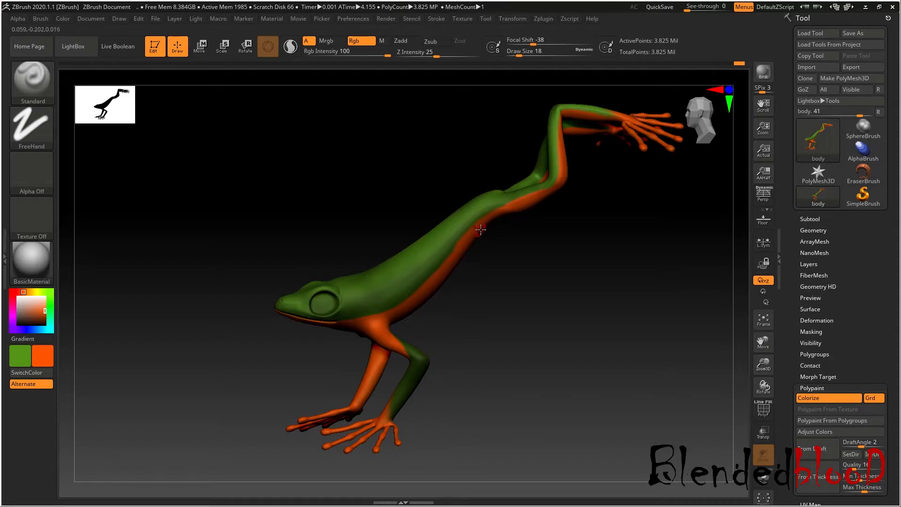
pyautogui.moveTo(479, 224)
pyautogui.mouseDown()
pyautogui.moveTo(508, 207)
pyautogui.moveTo(470, 228)
pyautogui.moveTo(521, 202)
pyautogui.moveTo(501, 209)
pyautogui.moveTo(405, 306)
pyautogui.mouseUp()
pyautogui.moveTo(516, 338)
pyautogui.mouseDown()
pyautogui.moveTo(527, 346)
pyautogui.moveTo(515, 336)
pyautogui.moveTo(512, 345)
pyautogui.mouseUp()
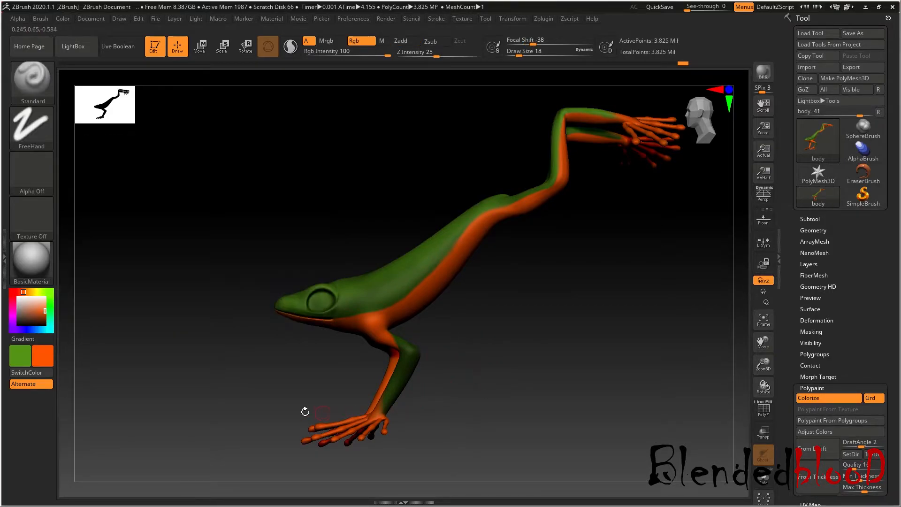
# - Brush soft highlights over the head and back in a brighter green, using Rgb intensity 17 and draw size 26
pyautogui.click(45, 371)
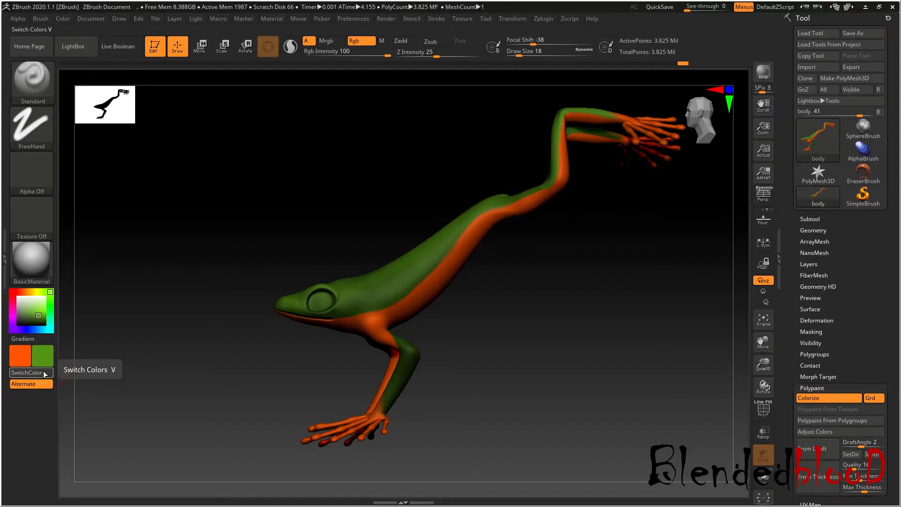
pyautogui.moveTo(39, 312); pyautogui.dragTo(40, 311)
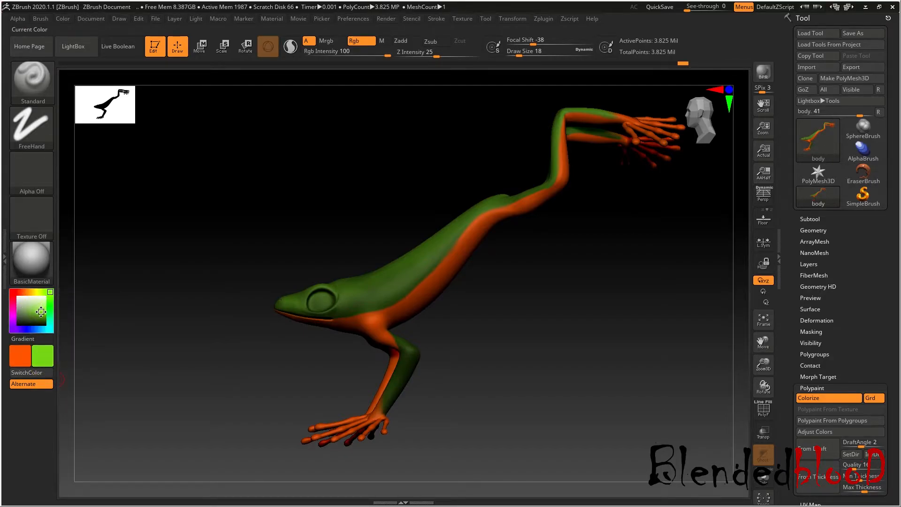
pyautogui.moveTo(384, 55); pyautogui.dragTo(339, 56)
pyautogui.moveTo(552, 342)
pyautogui.mouseDown()
pyautogui.moveTo(565, 372)
pyautogui.moveTo(738, 387)
pyautogui.moveTo(756, 358)
pyautogui.moveTo(568, 343)
pyautogui.mouseUp()
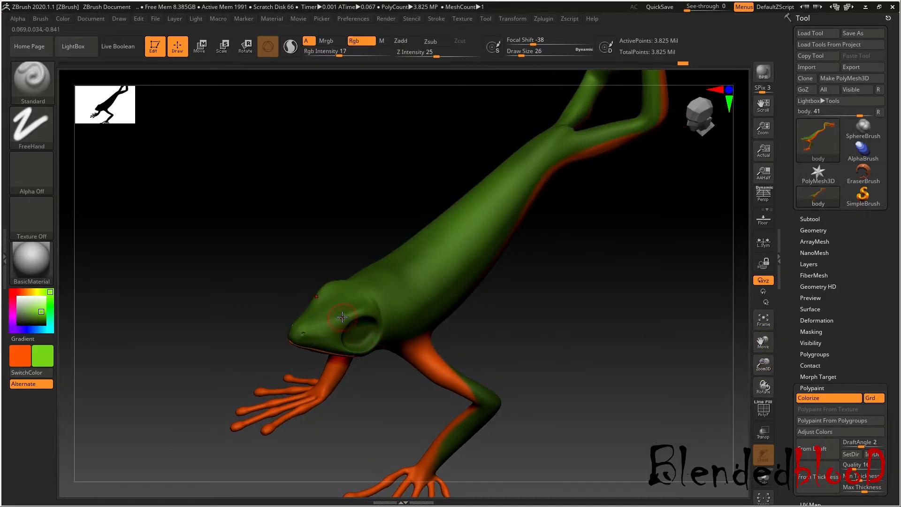
pyautogui.moveTo(369, 304)
pyautogui.mouseDown()
pyautogui.moveTo(367, 317)
pyautogui.moveTo(380, 318)
pyautogui.moveTo(352, 310)
pyautogui.moveTo(306, 327)
pyautogui.mouseUp()
pyautogui.moveTo(314, 330)
pyautogui.mouseDown()
pyautogui.moveTo(305, 327)
pyautogui.moveTo(316, 332)
pyautogui.moveTo(306, 339)
pyautogui.moveTo(401, 328)
pyautogui.mouseUp()
pyautogui.moveTo(539, 289)
pyautogui.mouseDown()
pyautogui.moveTo(554, 296)
pyautogui.moveTo(528, 263)
pyautogui.moveTo(545, 322)
pyautogui.moveTo(509, 253)
pyautogui.moveTo(499, 181)
pyautogui.moveTo(445, 278)
pyautogui.moveTo(505, 203)
pyautogui.mouseUp()
pyautogui.moveTo(493, 217)
pyautogui.mouseDown()
pyautogui.moveTo(445, 307)
pyautogui.moveTo(405, 320)
pyautogui.moveTo(531, 185)
pyautogui.mouseUp()
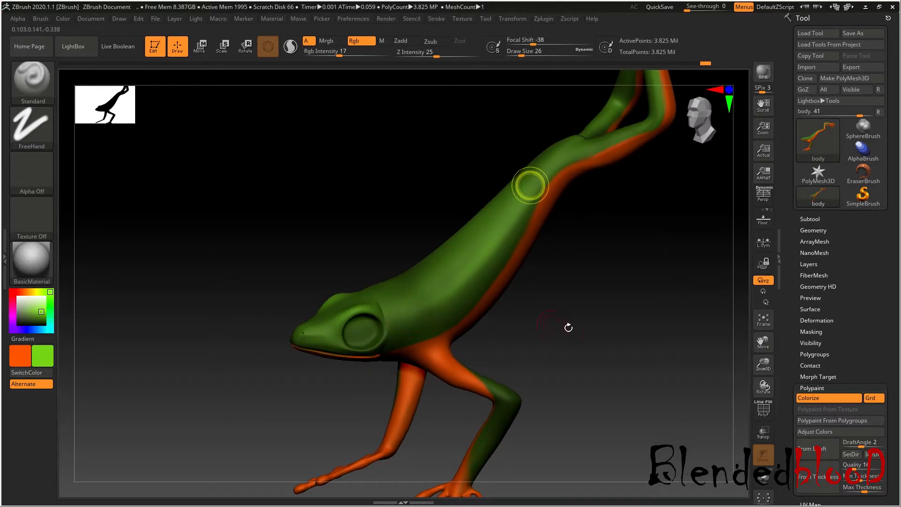
# - Brush the same brighter green softly over the upper surfaces of the hind legs
pyautogui.moveTo(759, 339); pyautogui.dragTo(629, 481)
pyautogui.moveTo(611, 334); pyautogui.dragTo(566, 311)
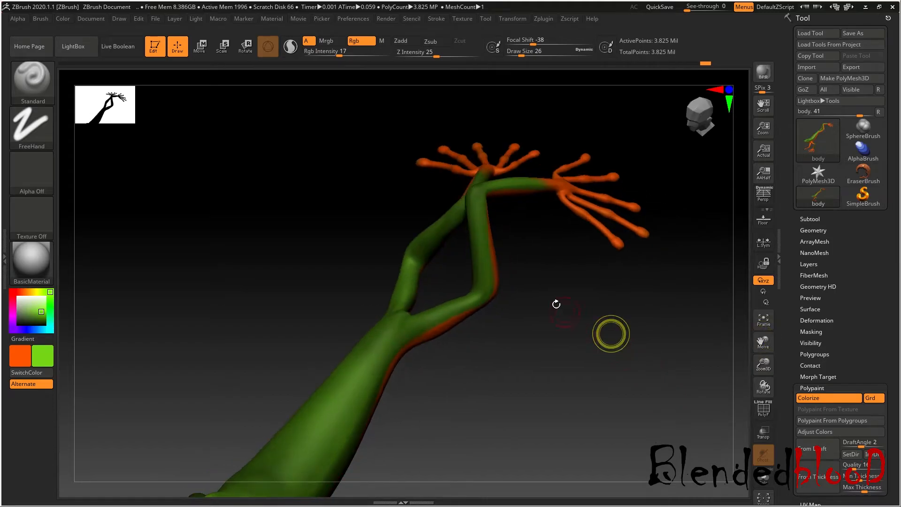
pyautogui.moveTo(473, 194)
pyautogui.mouseDown()
pyautogui.moveTo(483, 288)
pyautogui.moveTo(444, 313)
pyautogui.mouseUp()
# - Pick black as the painting colour and compare the striped flanks in the Spotlight reference photo with the model
pyautogui.moveTo(573, 308)
pyautogui.mouseDown()
pyautogui.moveTo(554, 322)
pyautogui.moveTo(751, 304)
pyautogui.mouseUp()
pyautogui.moveTo(763, 342); pyautogui.dragTo(868, 172)
pyautogui.moveTo(587, 328); pyautogui.dragTo(582, 330)
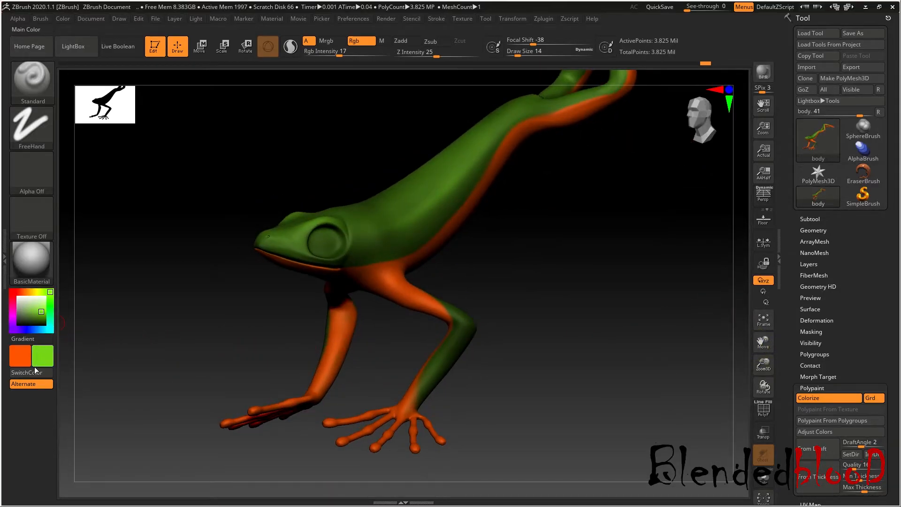
pyautogui.click(43, 358)
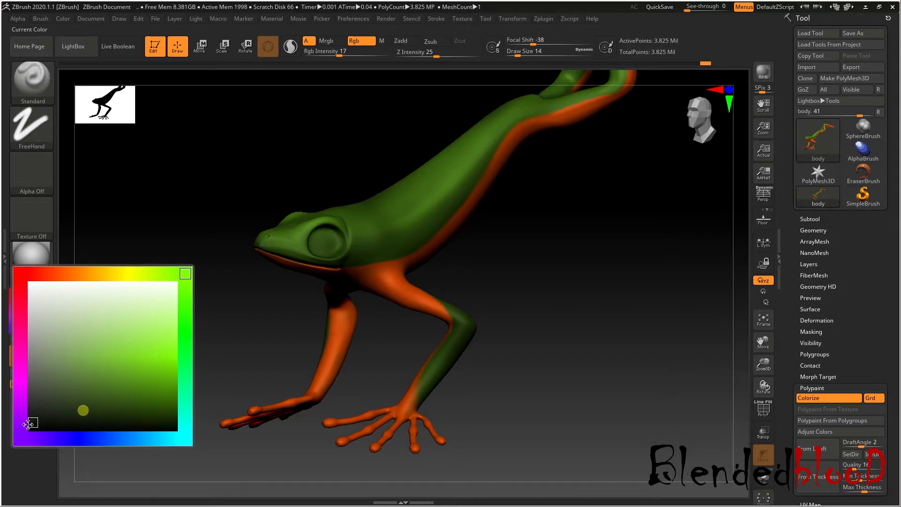
pyautogui.click(27, 451)
pyautogui.moveTo(761, 345); pyautogui.dragTo(572, 403)
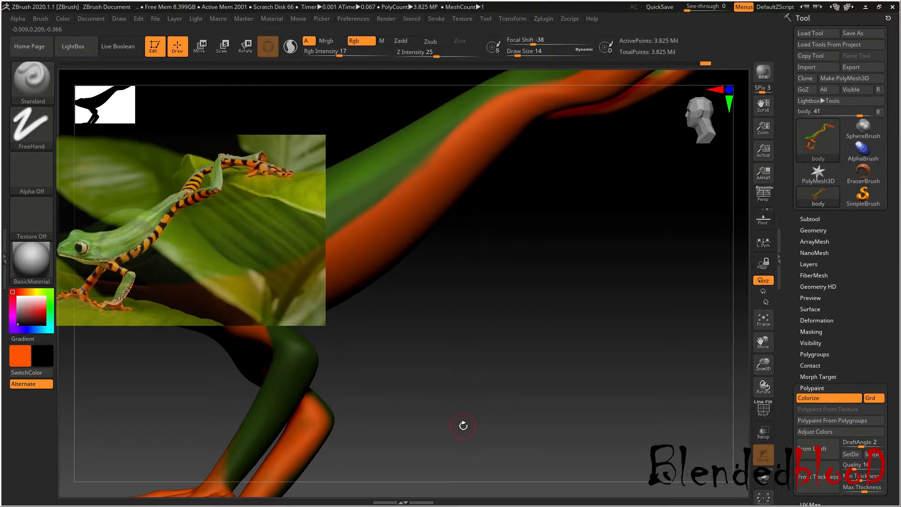
pyautogui.moveTo(458, 398); pyautogui.dragTo(581, 378)
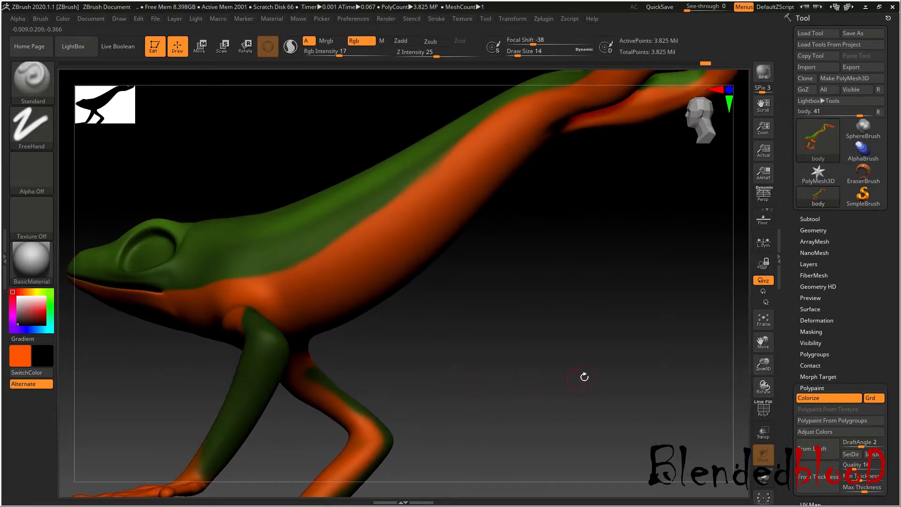
pyautogui.moveTo(462, 312); pyautogui.dragTo(460, 316)
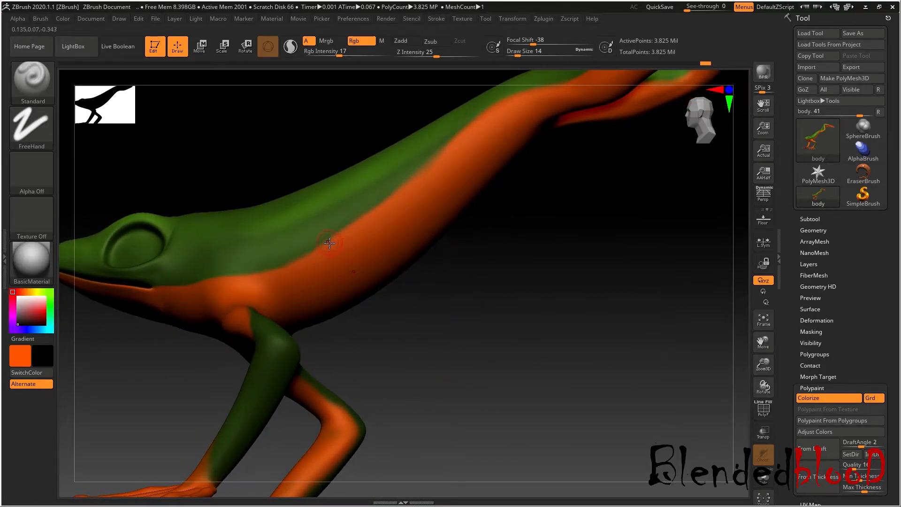
# - Paint a black stripe across the orange flank and belly behind the forelegs, with Rgb intensity 100 and draw size 10
pyautogui.keyDown('alt'); pyautogui.moveTo(332, 241); pyautogui.dragTo(338, 251); pyautogui.keyUp('alt')
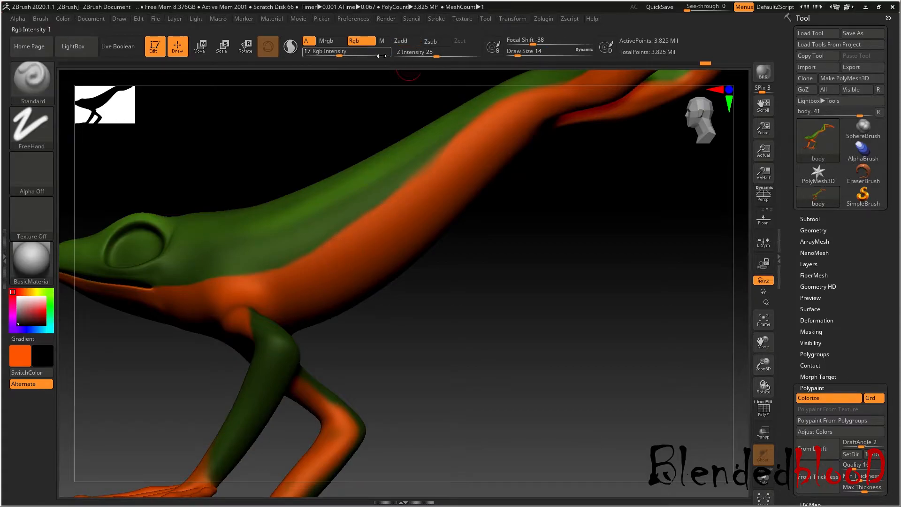
pyautogui.moveTo(338, 53); pyautogui.dragTo(393, 55)
pyautogui.press('[')
pyautogui.moveTo(326, 253); pyautogui.dragTo(360, 301)
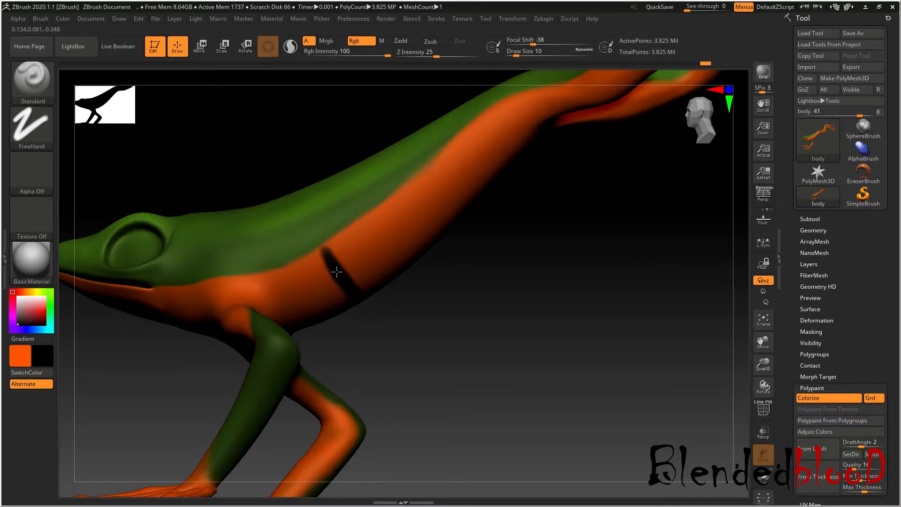
pyautogui.moveTo(477, 392); pyautogui.dragTo(439, 336)
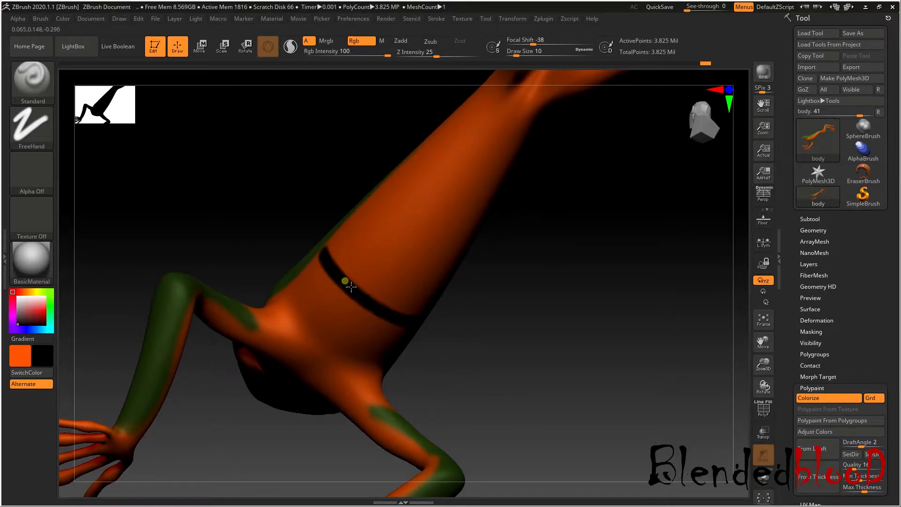
pyautogui.moveTo(508, 335); pyautogui.dragTo(476, 325)
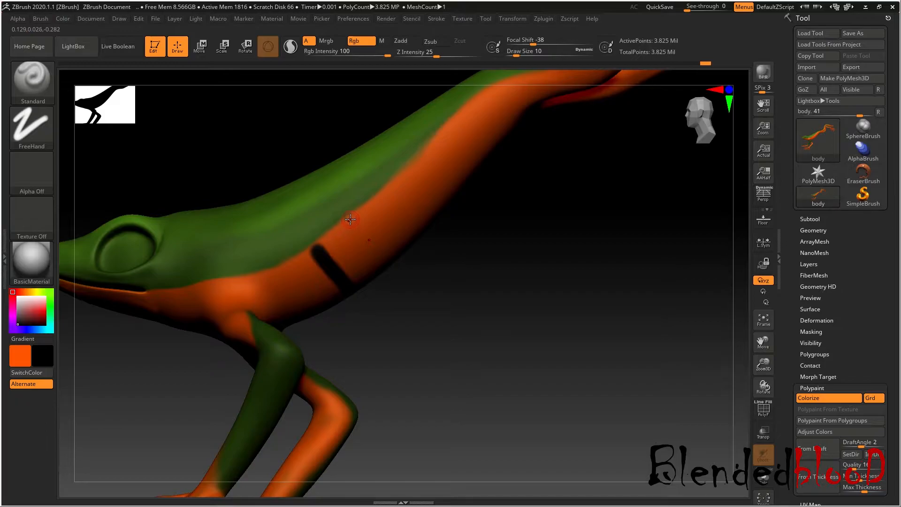
# - Try a second black stripe behind the first on the flank, refining its upper end with draw size 6, and undo it
pyautogui.moveTo(356, 223); pyautogui.dragTo(370, 268)
pyautogui.keyDown('shift'); pyautogui.moveTo(489, 337); pyautogui.dragTo(488, 340); pyautogui.keyUp('shift')
pyautogui.moveTo(763, 364); pyautogui.dragTo(806, 369)
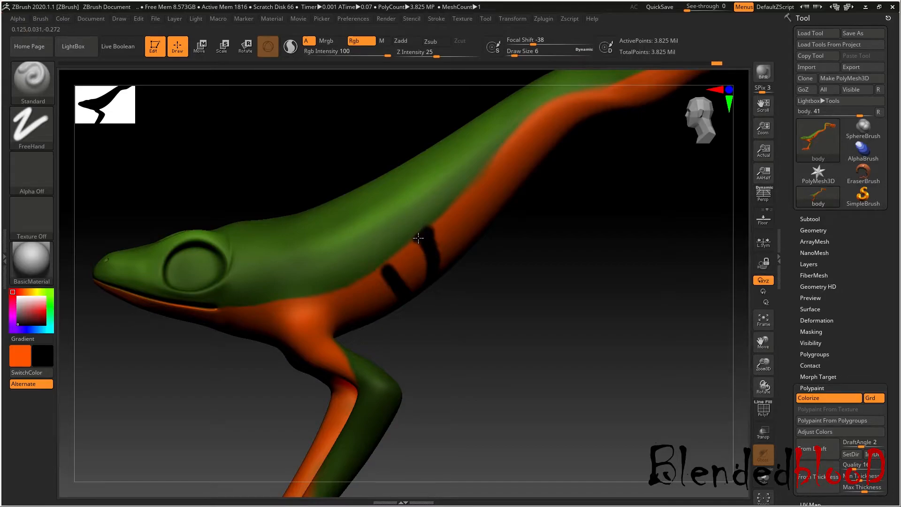
pyautogui.click(418, 238)
pyautogui.moveTo(420, 240); pyautogui.dragTo(416, 235)
pyautogui.moveTo(764, 364); pyautogui.dragTo(763, 338)
pyautogui.press('ctrl')
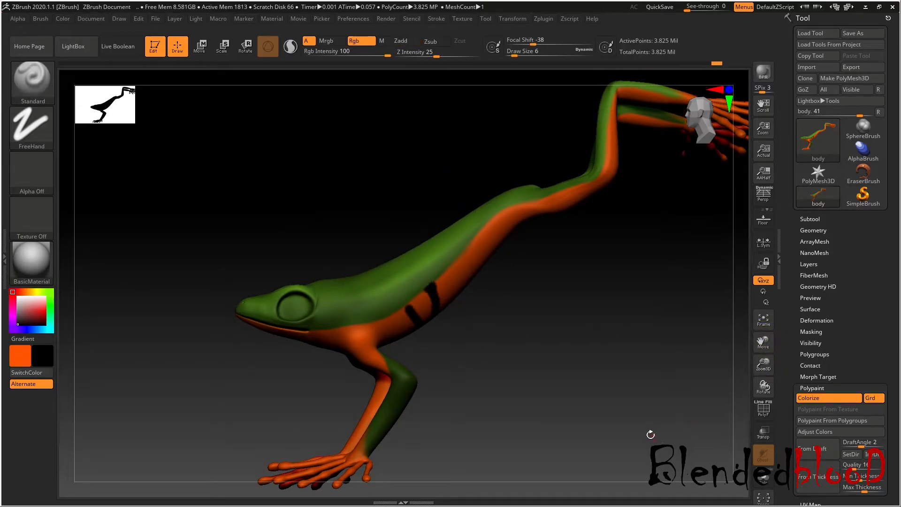
pyautogui.press('ctrl')
pyautogui.hotkey('ctrl', 'z')
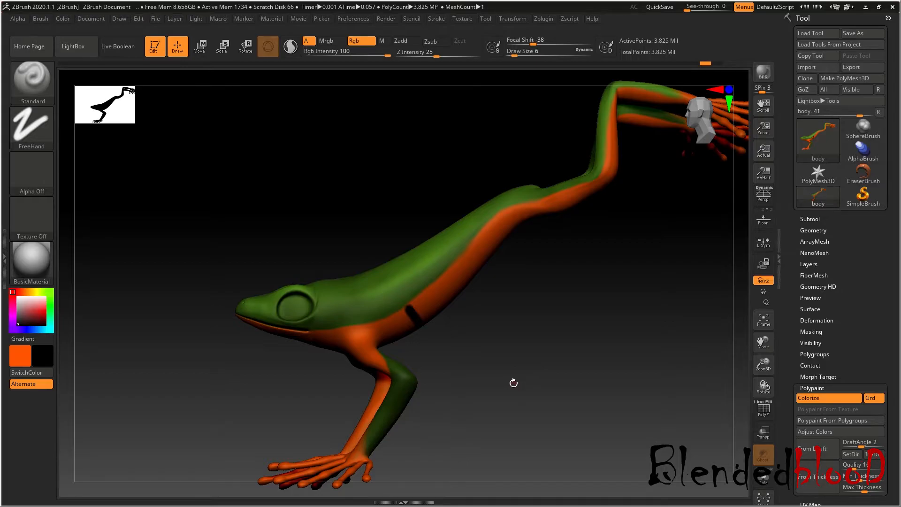
# - Set the focal shift to -100 for both the Standard painting brush and the MaskPen
pyautogui.press('ctrl')
pyautogui.press('ctrl')
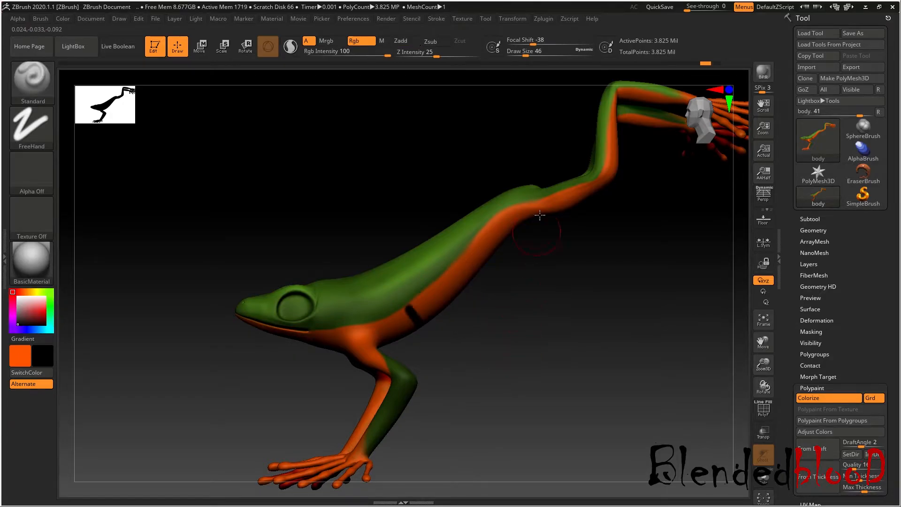
pyautogui.moveTo(530, 43); pyautogui.dragTo(506, 43)
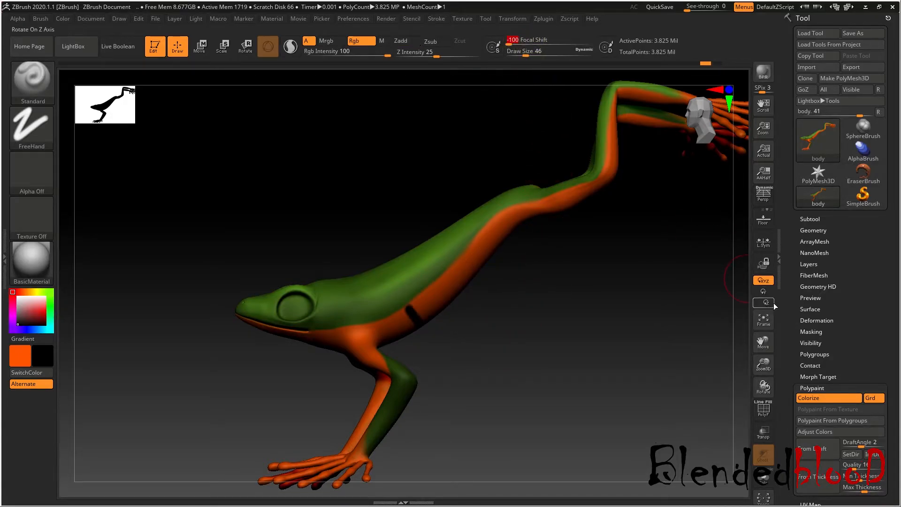
pyautogui.moveTo(766, 351); pyautogui.dragTo(767, 383)
pyautogui.moveTo(761, 345); pyautogui.dragTo(798, 328)
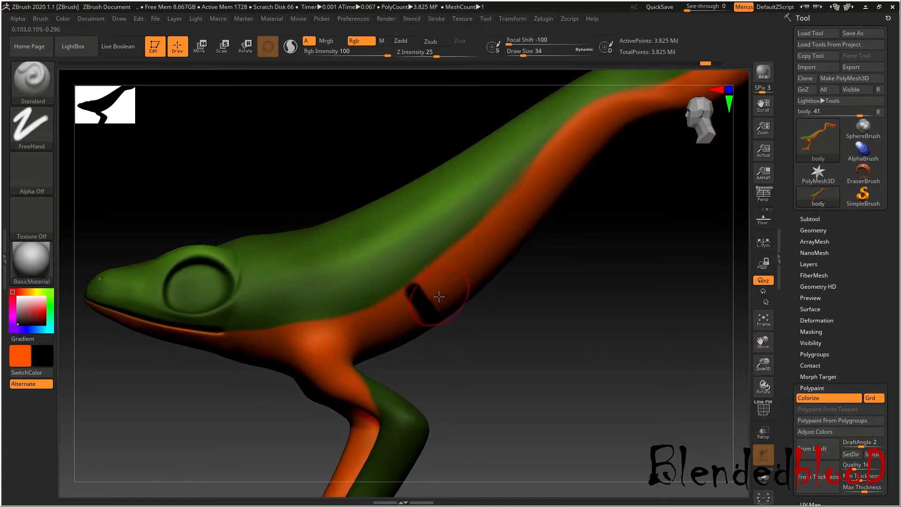
pyautogui.press('ctrl')
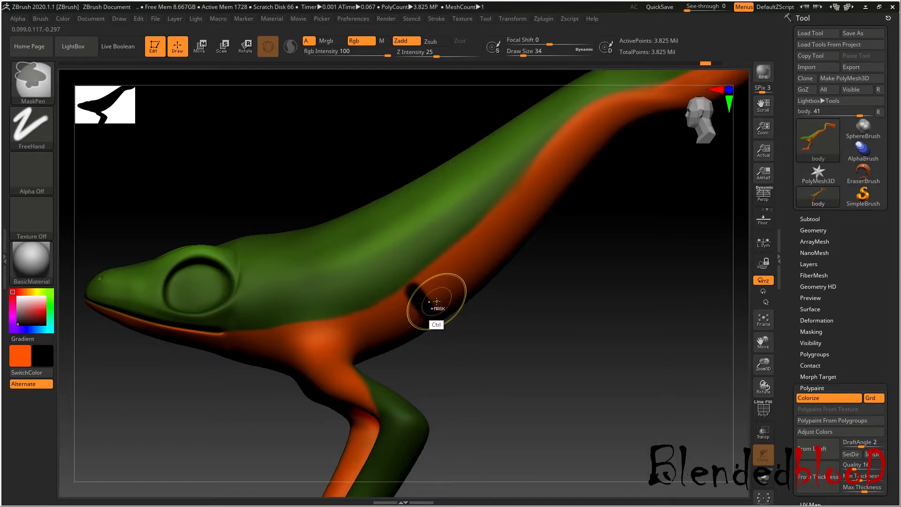
pyautogui.moveTo(549, 44); pyautogui.dragTo(510, 44)
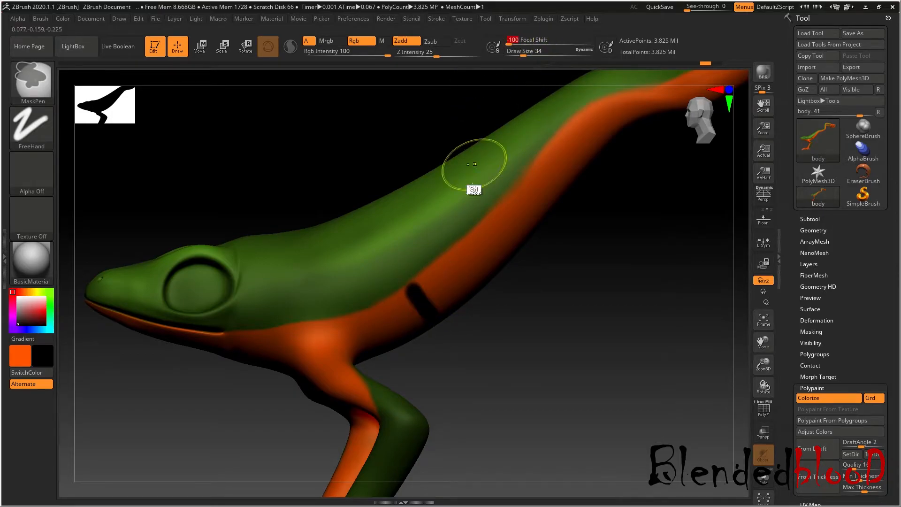
# - Mask the orange flank behind the foreleg with the MaskPen, replacing the first oversized stroke by strokes at draw size 22, refined at 14
pyautogui.keyDown('ctrl'); pyautogui.moveTo(436, 303); pyautogui.dragTo(519, 207); pyautogui.keyUp('ctrl')
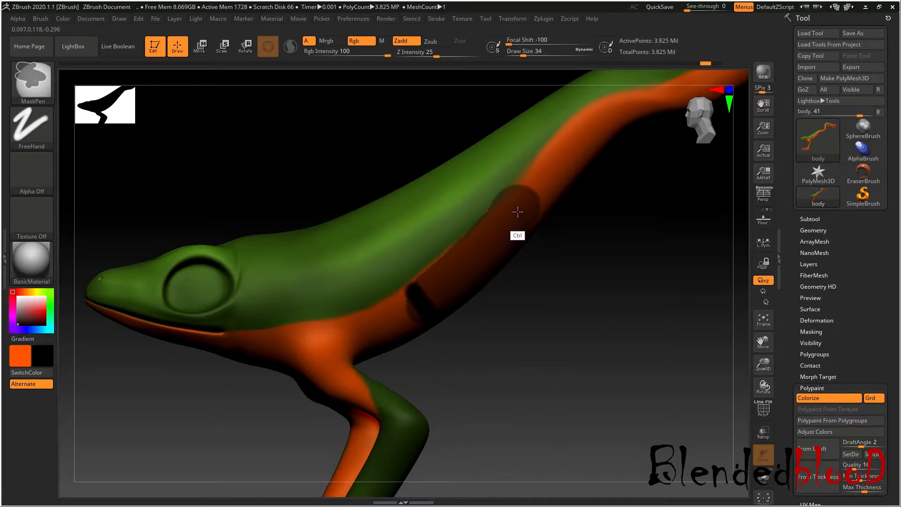
pyautogui.hotkey('ctrl', 'z')
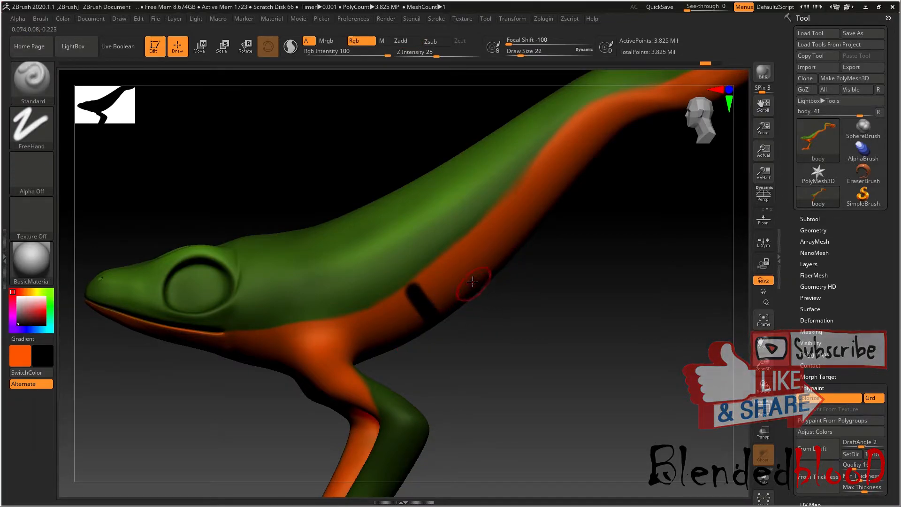
pyautogui.keyDown('ctrl'); pyautogui.moveTo(426, 295); pyautogui.dragTo(477, 248); pyautogui.keyUp('ctrl')
pyautogui.keyDown('ctrl'); pyautogui.moveTo(403, 306); pyautogui.dragTo(426, 287); pyautogui.keyUp('ctrl')
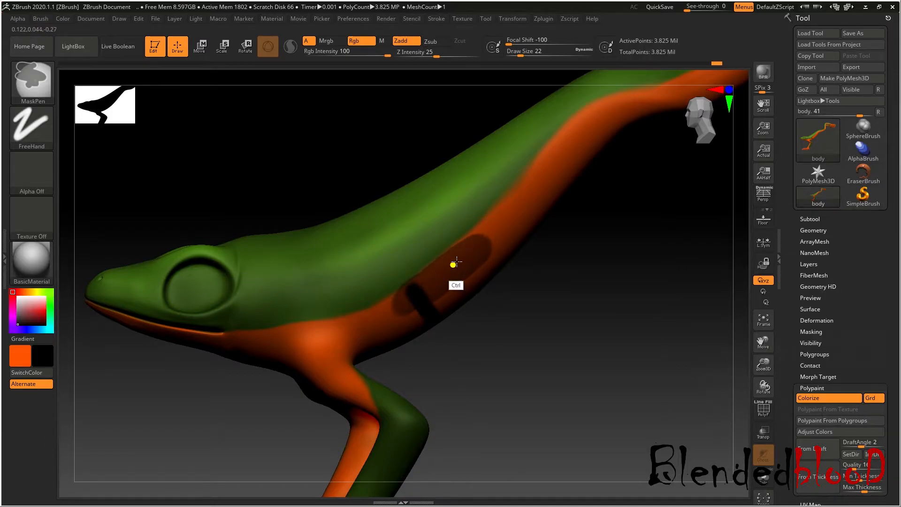
pyautogui.keyDown('ctrl'); pyautogui.moveTo(470, 250); pyautogui.dragTo(558, 154); pyautogui.keyUp('ctrl')
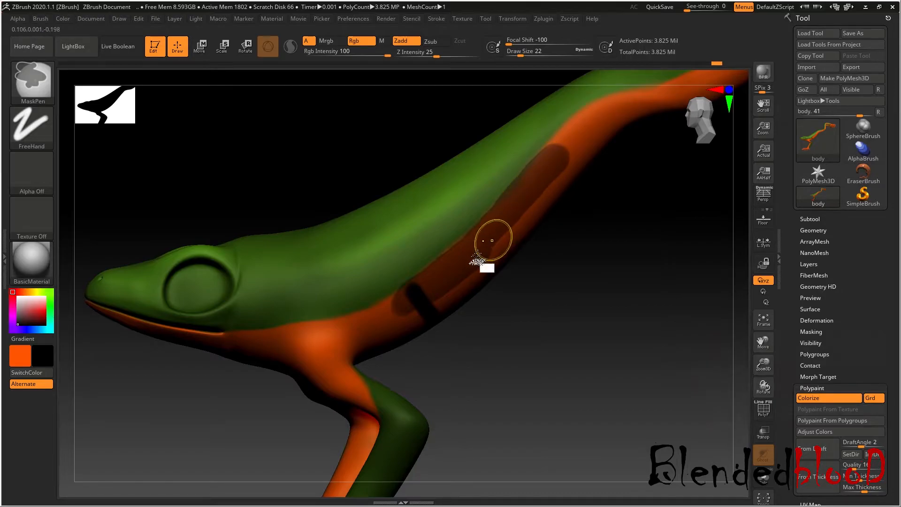
pyautogui.moveTo(326, 341)
pyautogui.keyDown('ctrl'); pyautogui.mouseDown()
pyautogui.moveTo(412, 302)
pyautogui.moveTo(403, 299)
pyautogui.mouseUp(); pyautogui.keyUp('ctrl')
pyautogui.keyDown('ctrl'); pyautogui.click(414, 293); pyautogui.keyUp('ctrl')
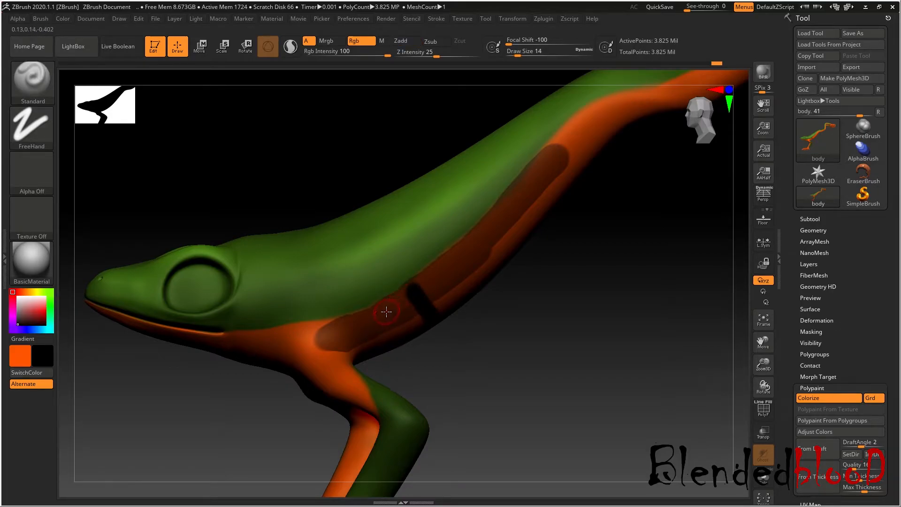
pyautogui.keyDown('ctrl'); pyautogui.moveTo(433, 275); pyautogui.dragTo(372, 314); pyautogui.keyUp('ctrl')
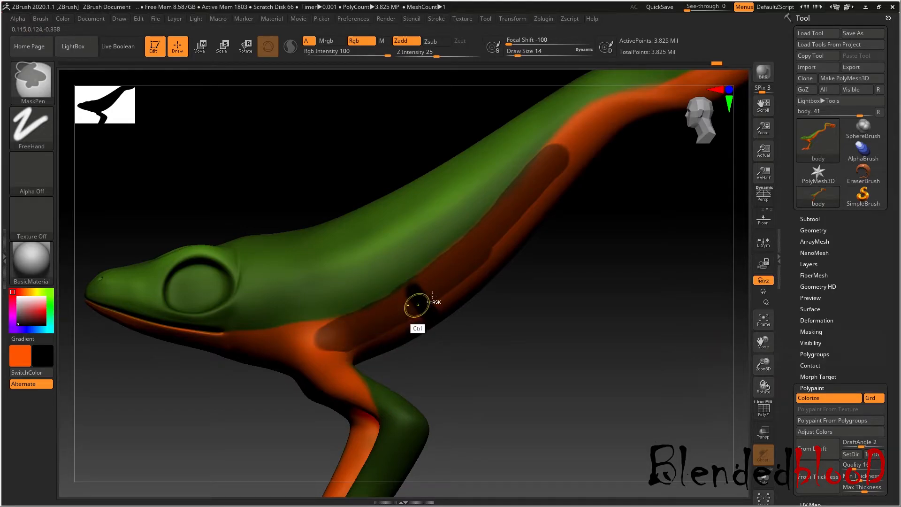
# - Extend the mask along the orange side of the thigh and fill the lower flank, with draw size 14
pyautogui.moveTo(763, 343); pyautogui.dragTo(719, 413)
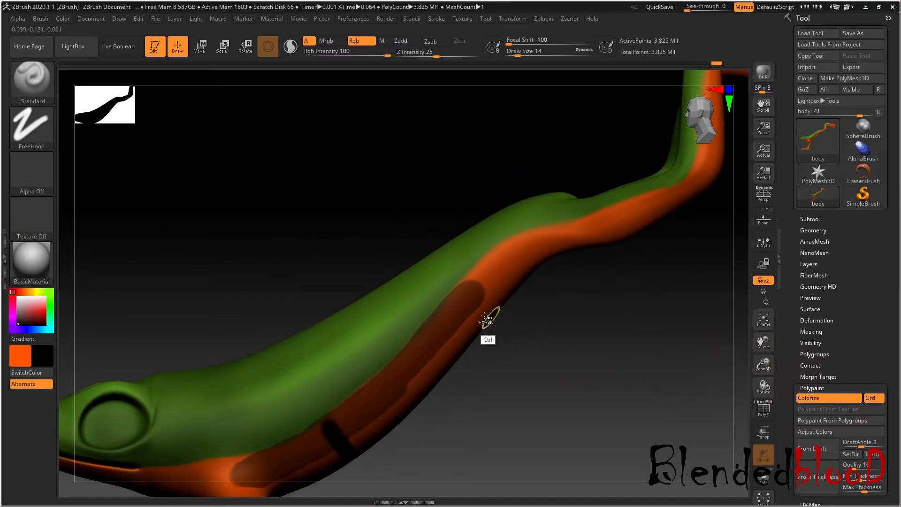
pyautogui.press('ctrl')
pyautogui.moveTo(446, 319)
pyautogui.keyDown('ctrl'); pyautogui.mouseDown()
pyautogui.moveTo(494, 261)
pyautogui.moveTo(531, 240)
pyautogui.moveTo(593, 233)
pyautogui.moveTo(610, 213)
pyautogui.moveTo(676, 192)
pyautogui.moveTo(618, 225)
pyautogui.moveTo(649, 223)
pyautogui.mouseUp(); pyautogui.keyUp('ctrl')
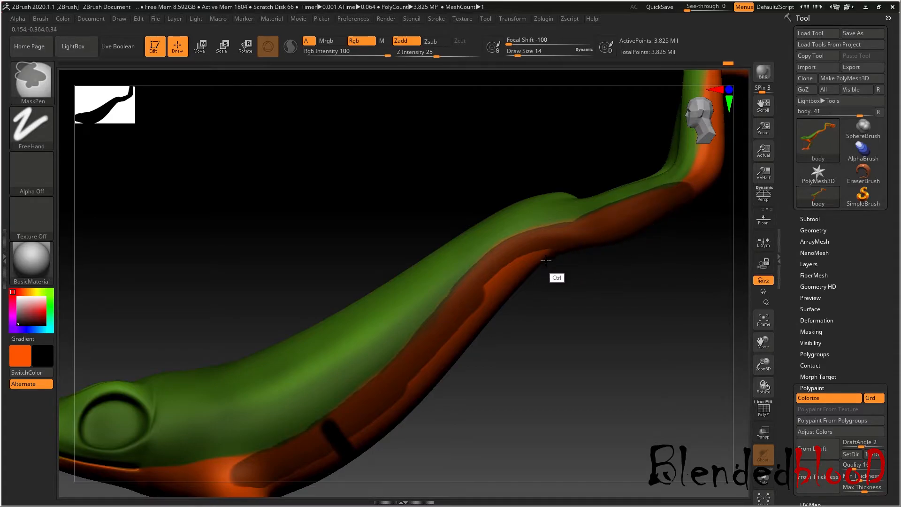
pyautogui.keyDown('ctrl'); pyautogui.moveTo(490, 289); pyautogui.dragTo(473, 332); pyautogui.keyUp('ctrl')
pyautogui.keyDown('ctrl'); pyautogui.moveTo(433, 377); pyautogui.dragTo(414, 381); pyautogui.keyUp('ctrl')
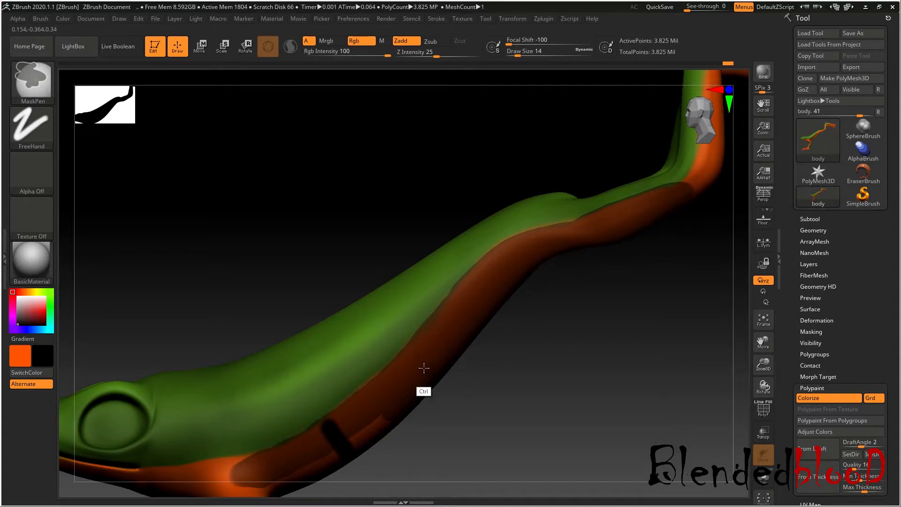
pyautogui.keyDown('ctrl'); pyautogui.moveTo(382, 411); pyautogui.dragTo(343, 453); pyautogui.keyUp('ctrl')
# - Mask the orange throat, shoulder, chest and upper forelegs with the MaskPen at draw size 14
pyautogui.moveTo(757, 341); pyautogui.dragTo(830, 275)
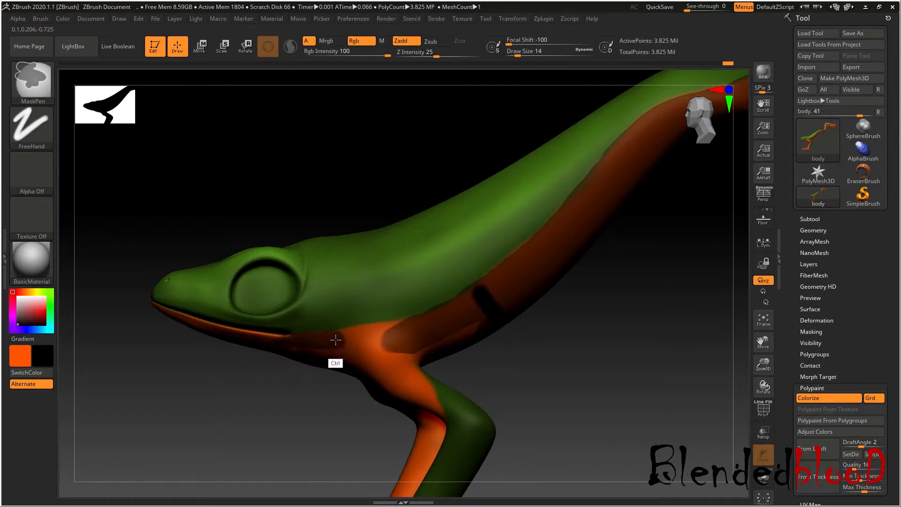
pyautogui.moveTo(348, 338)
pyautogui.keyDown('ctrl'); pyautogui.mouseDown()
pyautogui.moveTo(382, 333)
pyautogui.moveTo(396, 354)
pyautogui.moveTo(376, 348)
pyautogui.moveTo(354, 379)
pyautogui.moveTo(303, 357)
pyautogui.mouseUp(); pyautogui.keyUp('ctrl')
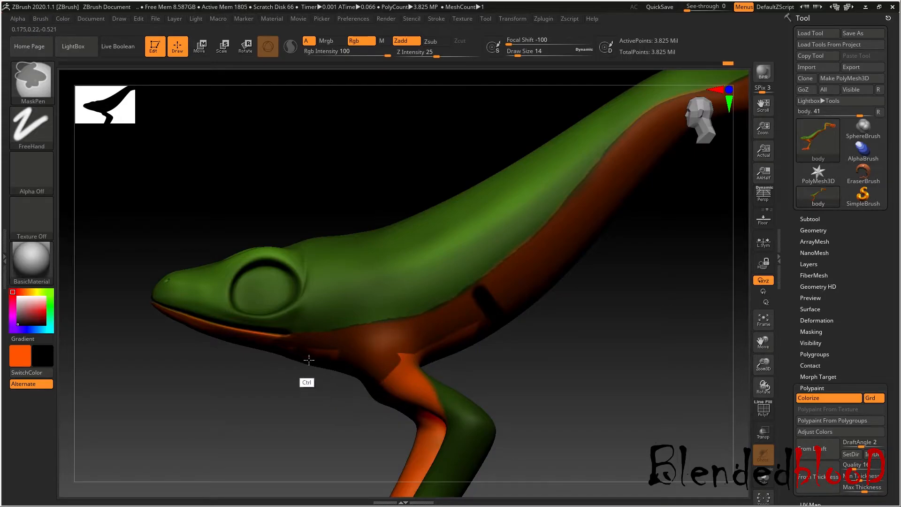
pyautogui.moveTo(358, 362)
pyautogui.keyDown('ctrl'); pyautogui.mouseDown()
pyautogui.moveTo(407, 391)
pyautogui.moveTo(404, 376)
pyautogui.moveTo(434, 399)
pyautogui.moveTo(428, 376)
pyautogui.mouseUp(); pyautogui.keyUp('ctrl')
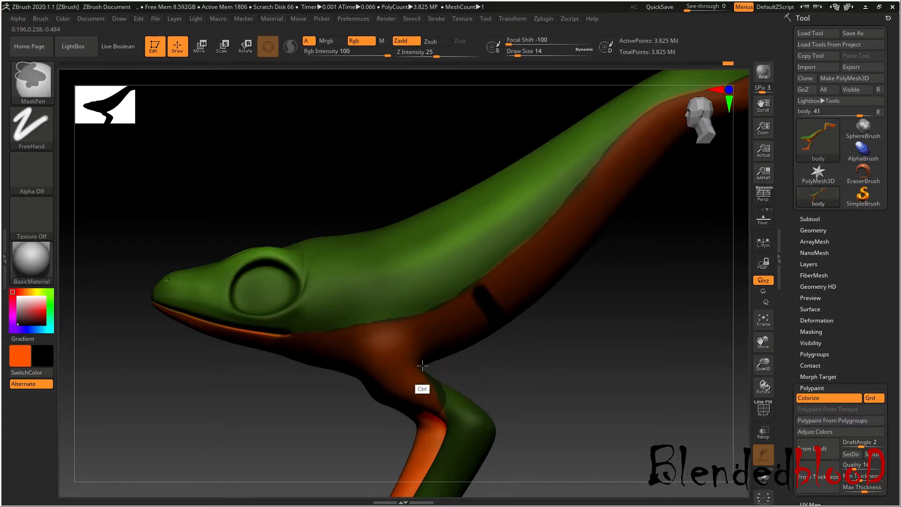
pyautogui.moveTo(763, 365); pyautogui.dragTo(764, 340)
pyautogui.moveTo(585, 387); pyautogui.dragTo(555, 310)
pyautogui.press('ctrl')
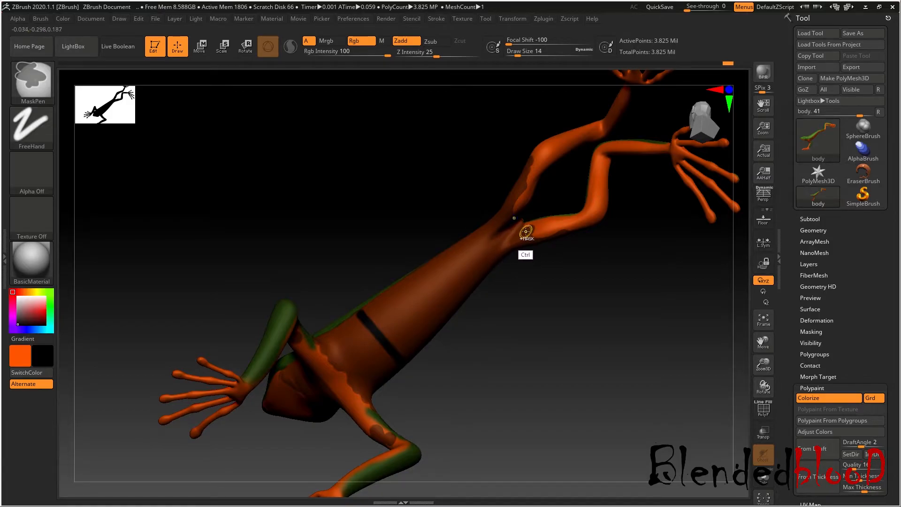
pyautogui.keyDown('ctrl'); pyautogui.moveTo(325, 356); pyautogui.dragTo(356, 403); pyautogui.keyUp('ctrl')
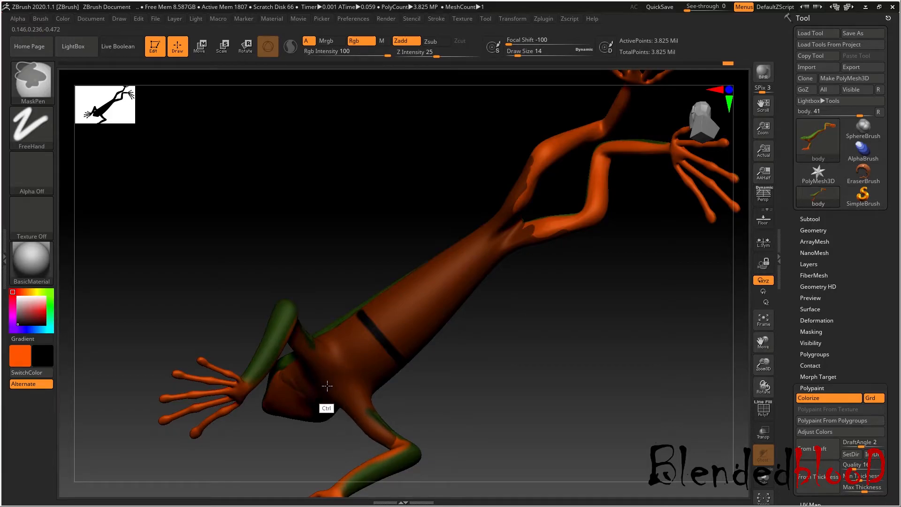
# - Invert the mask so only the orange flank, belly and thighs can be painted
pyautogui.moveTo(459, 394); pyautogui.dragTo(584, 373)
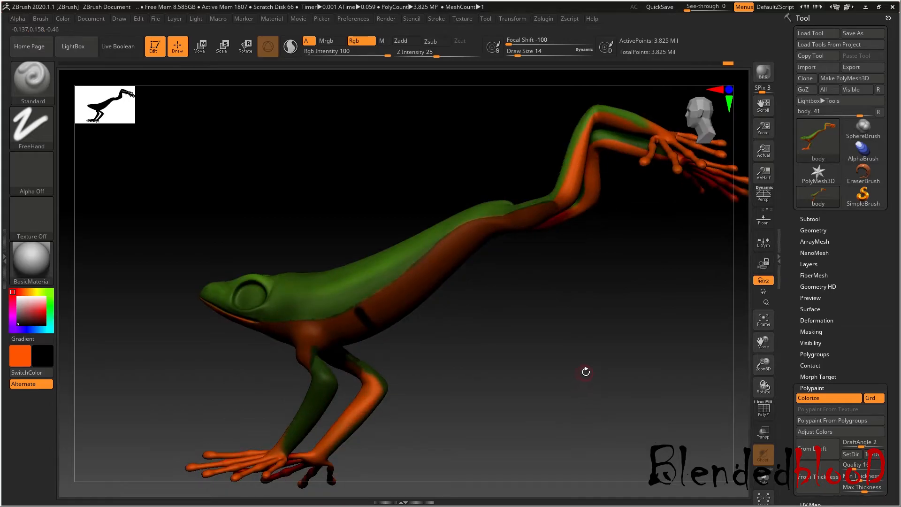
pyautogui.moveTo(757, 337); pyautogui.dragTo(825, 304)
pyautogui.moveTo(662, 397)
pyautogui.mouseDown()
pyautogui.moveTo(645, 383)
pyautogui.moveTo(675, 393)
pyautogui.mouseUp()
pyautogui.moveTo(761, 365); pyautogui.dragTo(763, 395)
pyautogui.moveTo(760, 346); pyautogui.dragTo(774, 328)
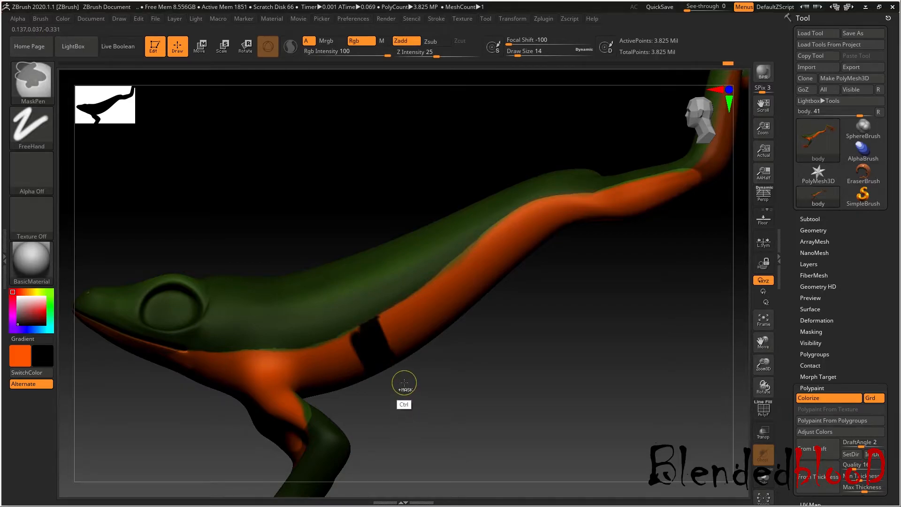
pyautogui.moveTo(398, 404); pyautogui.dragTo(425, 355)
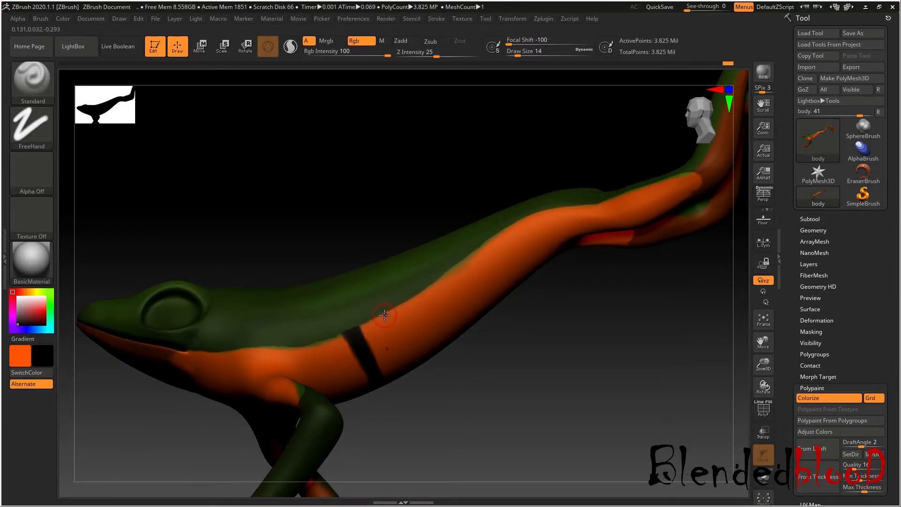
# - Paint a second black stripe across the flank, wider at its upper end, with draw size 8 and focal shift -23
pyautogui.moveTo(376, 308)
pyautogui.mouseDown()
pyautogui.moveTo(399, 307)
pyautogui.moveTo(411, 340)
pyautogui.mouseUp()
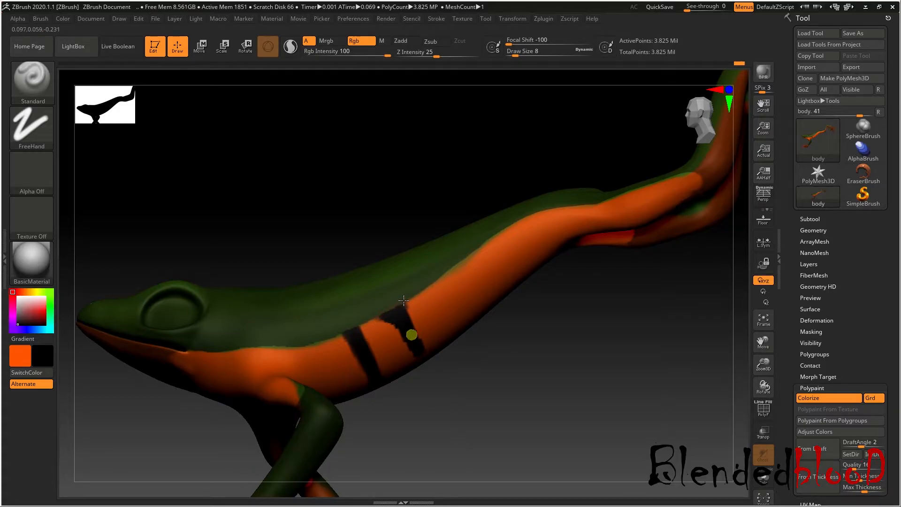
pyautogui.moveTo(539, 412); pyautogui.dragTo(564, 425)
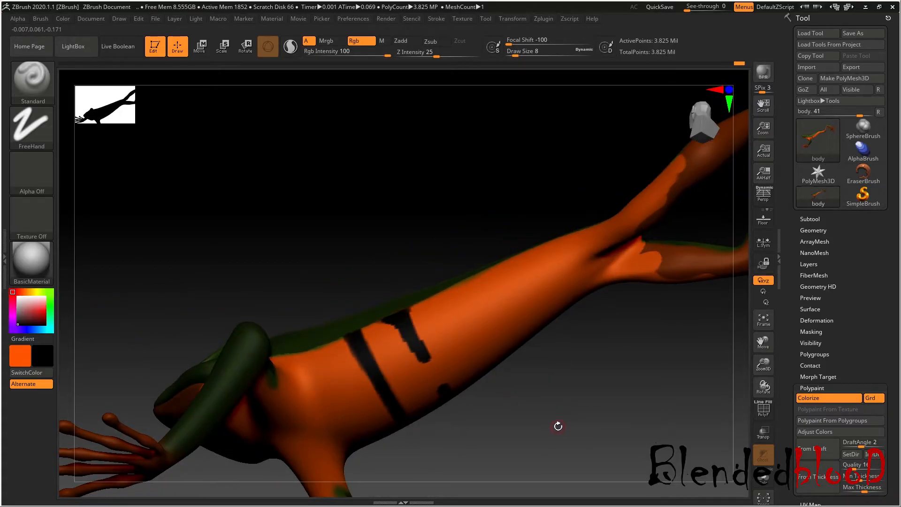
pyautogui.press('ctrl')
pyautogui.moveTo(509, 412); pyautogui.dragTo(493, 409)
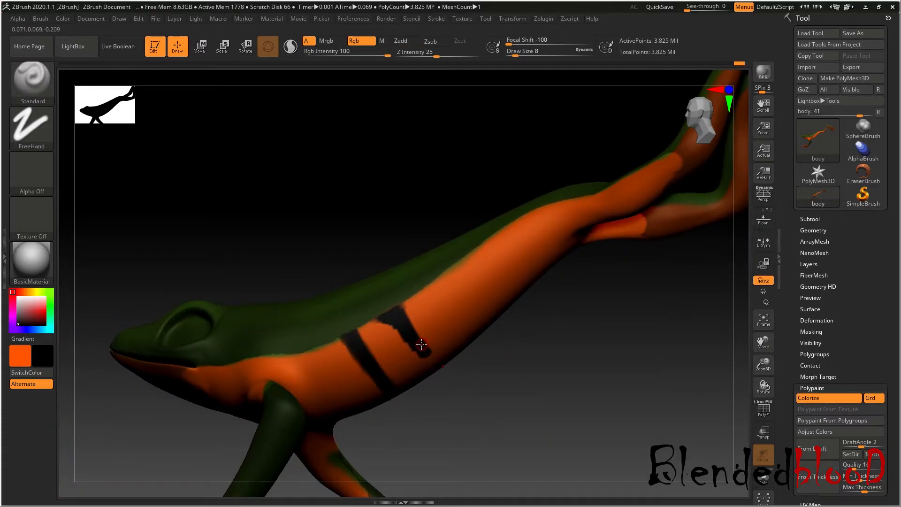
pyautogui.moveTo(411, 334); pyautogui.dragTo(409, 313)
pyautogui.moveTo(509, 44); pyautogui.dragTo(540, 44)
pyautogui.moveTo(374, 320); pyautogui.dragTo(427, 361)
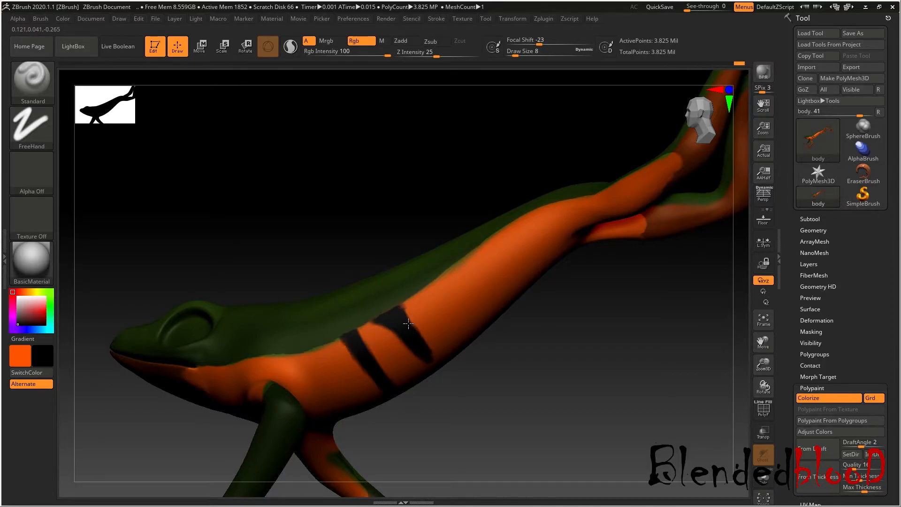
pyautogui.moveTo(418, 351); pyautogui.dragTo(427, 361)
# - Carry the second stripe across the belly and paint a broken third black stripe on the belly and flank with draw size 8
pyautogui.moveTo(522, 438)
pyautogui.mouseDown()
pyautogui.moveTo(505, 382)
pyautogui.moveTo(569, 408)
pyautogui.moveTo(457, 332)
pyautogui.moveTo(519, 393)
pyautogui.moveTo(448, 308)
pyautogui.mouseUp()
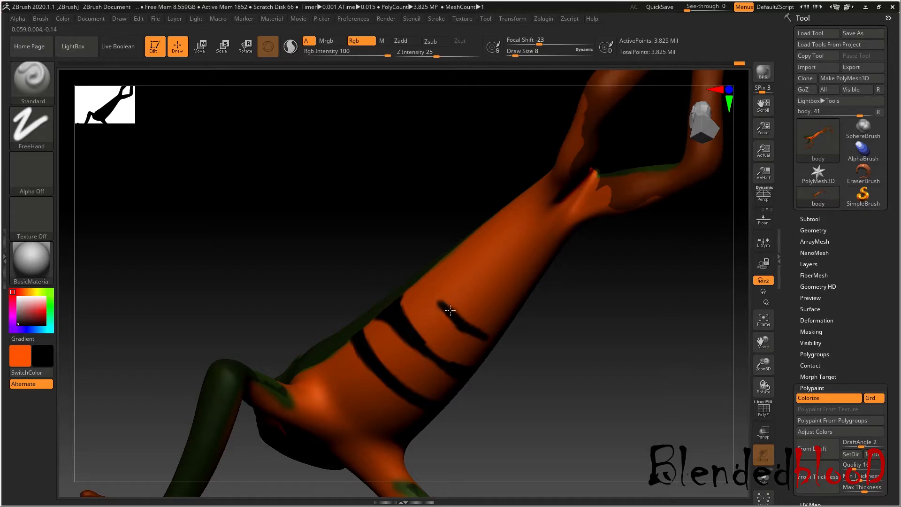
pyautogui.moveTo(523, 360); pyautogui.dragTo(544, 375)
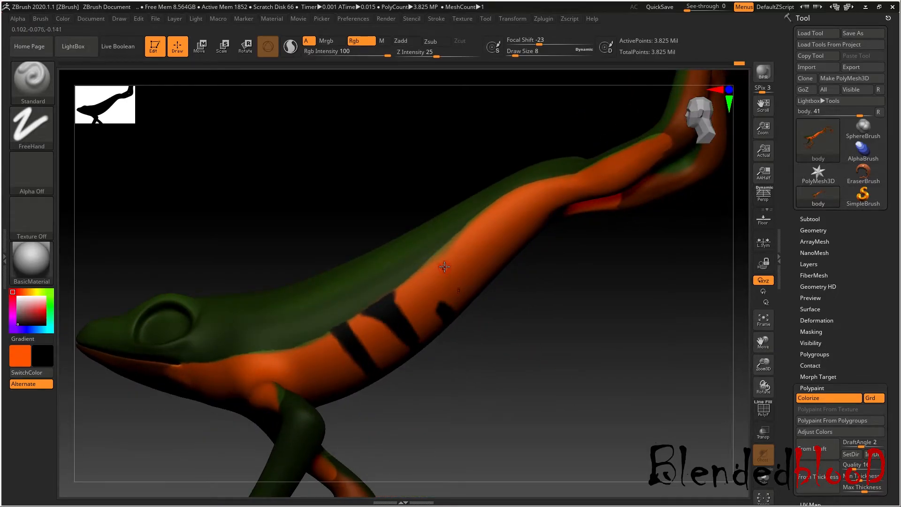
pyautogui.click(438, 262)
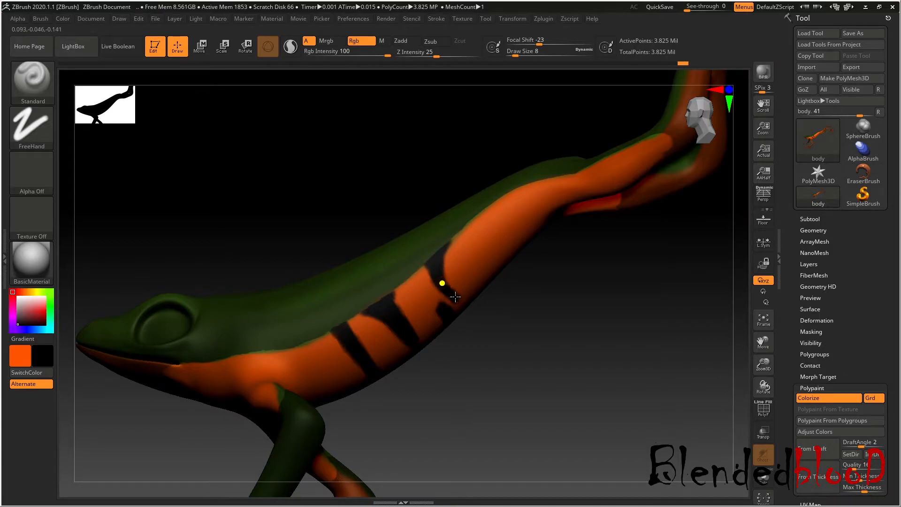
pyautogui.moveTo(533, 373)
pyautogui.mouseDown(button='right')
pyautogui.moveTo(503, 344)
pyautogui.moveTo(535, 358)
pyautogui.moveTo(527, 352)
pyautogui.mouseUp(button='right')
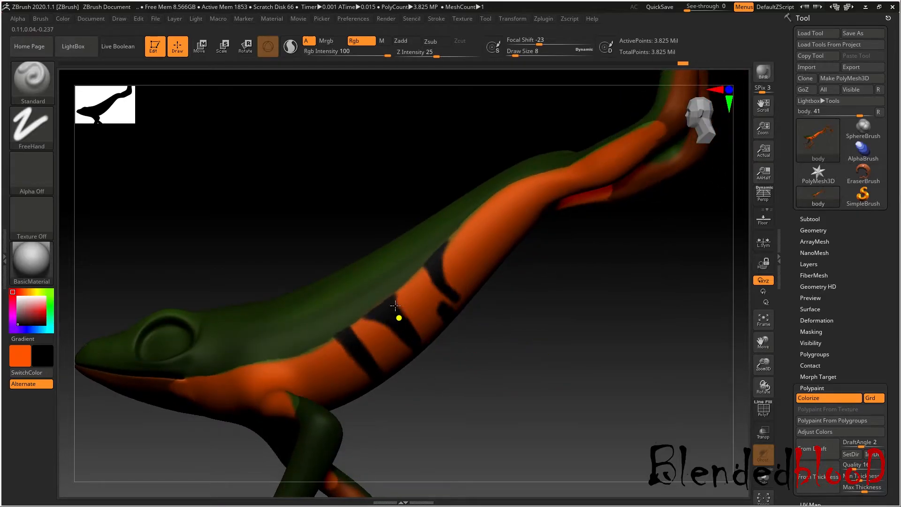
# - Paint two slim parallel black stripes across the flank behind the third stripe, using draw size 6 for the rear one
pyautogui.moveTo(761, 343); pyautogui.dragTo(742, 424)
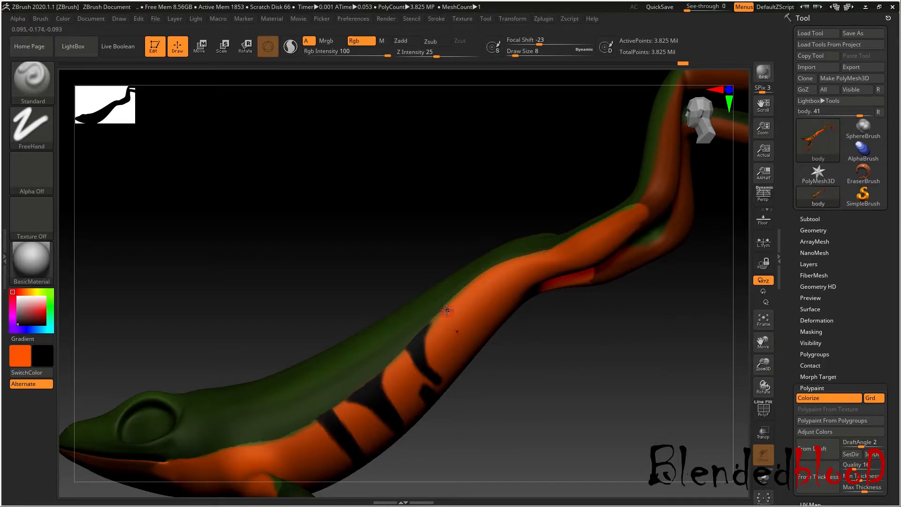
pyautogui.moveTo(441, 306); pyautogui.dragTo(464, 357)
pyautogui.moveTo(448, 306)
pyautogui.mouseDown()
pyautogui.moveTo(476, 369)
pyautogui.moveTo(510, 368)
pyautogui.mouseUp()
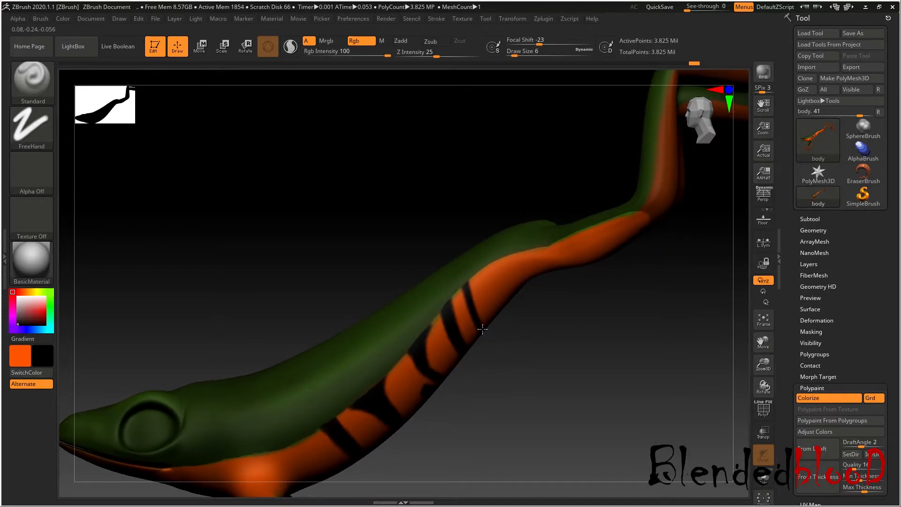
# - Paint curved black stripes on the rear flank near the hip and continue them across the belly with draw size 6
pyautogui.moveTo(493, 294); pyautogui.dragTo(492, 291)
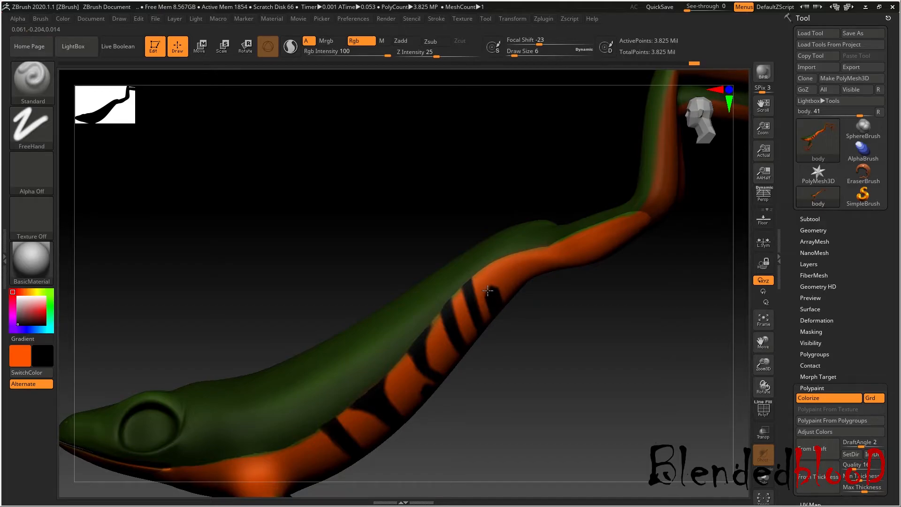
pyautogui.moveTo(498, 261); pyautogui.dragTo(500, 261)
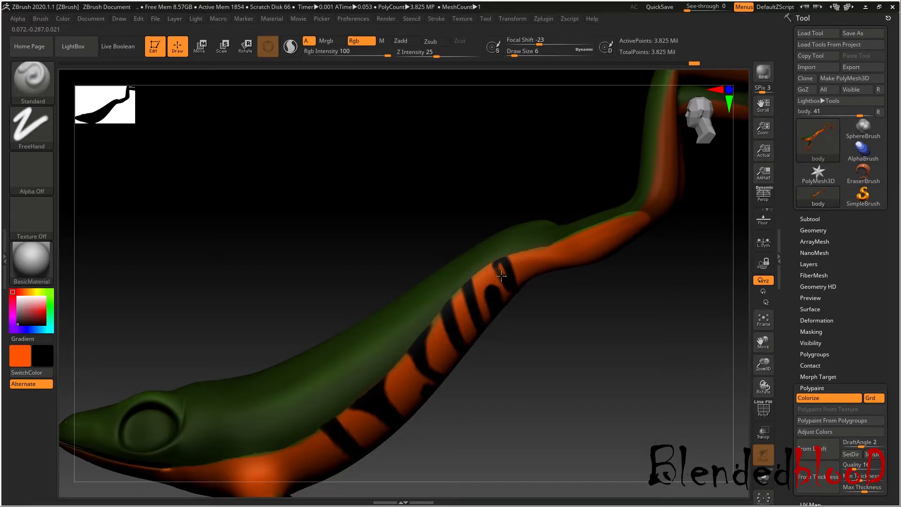
pyautogui.moveTo(575, 378); pyautogui.dragTo(542, 329)
pyautogui.moveTo(510, 284)
pyautogui.mouseDown()
pyautogui.moveTo(527, 307)
pyautogui.moveTo(503, 321)
pyautogui.moveTo(502, 345)
pyautogui.mouseUp()
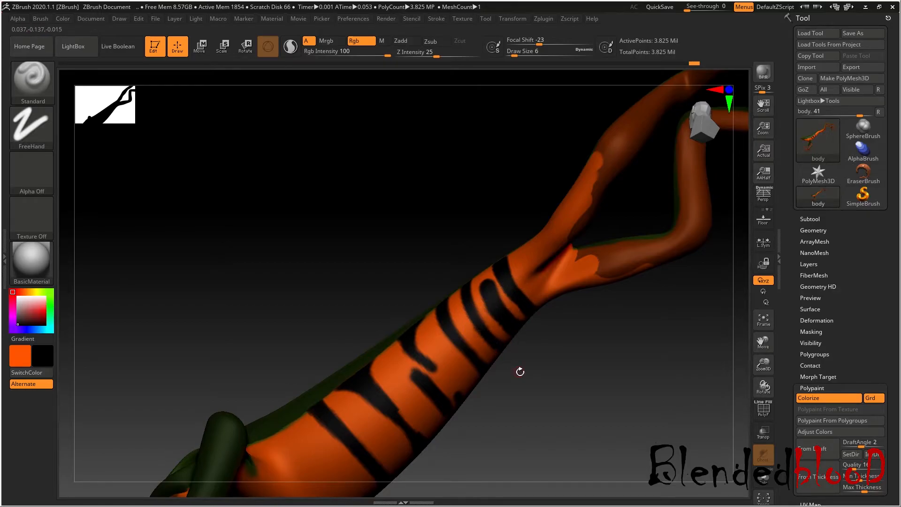
# - Paint a black stripe just behind the front leg and carry it across the chest with draw size 6
pyautogui.moveTo(578, 403); pyautogui.dragTo(610, 357)
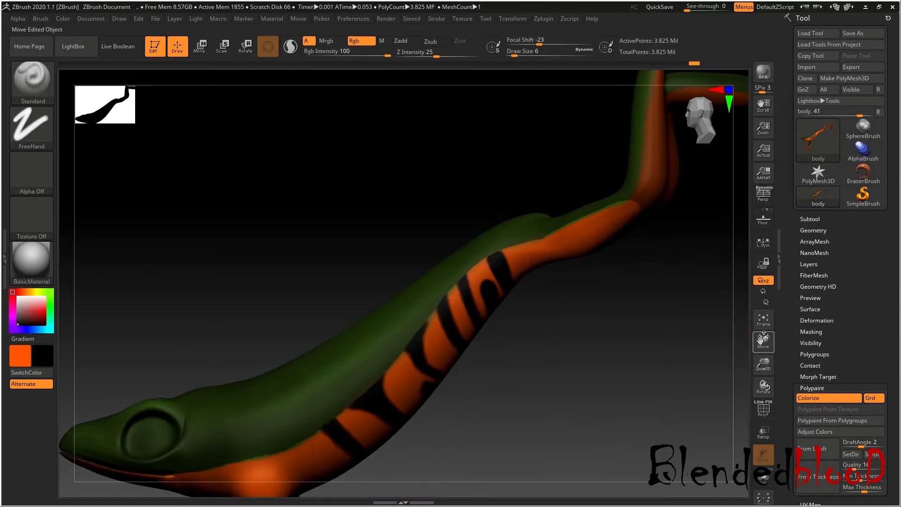
pyautogui.moveTo(759, 346); pyautogui.dragTo(796, 324)
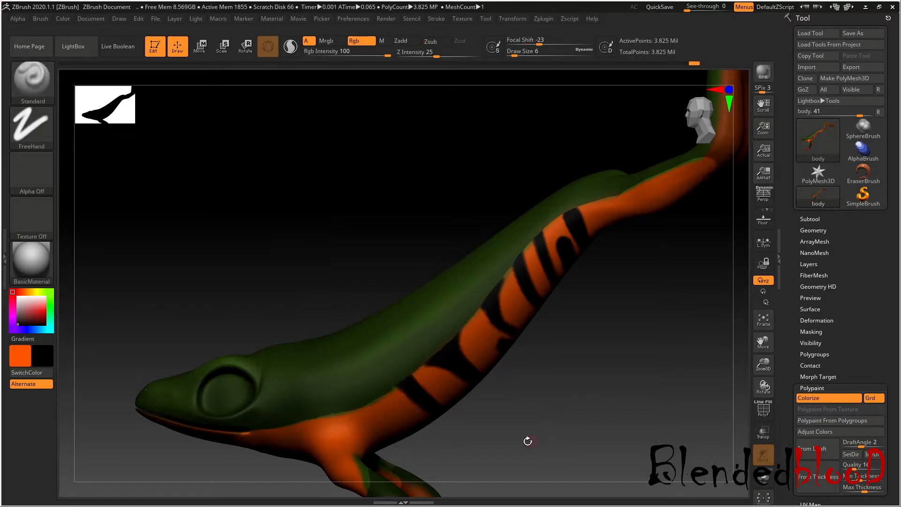
pyautogui.moveTo(758, 343); pyautogui.dragTo(807, 317)
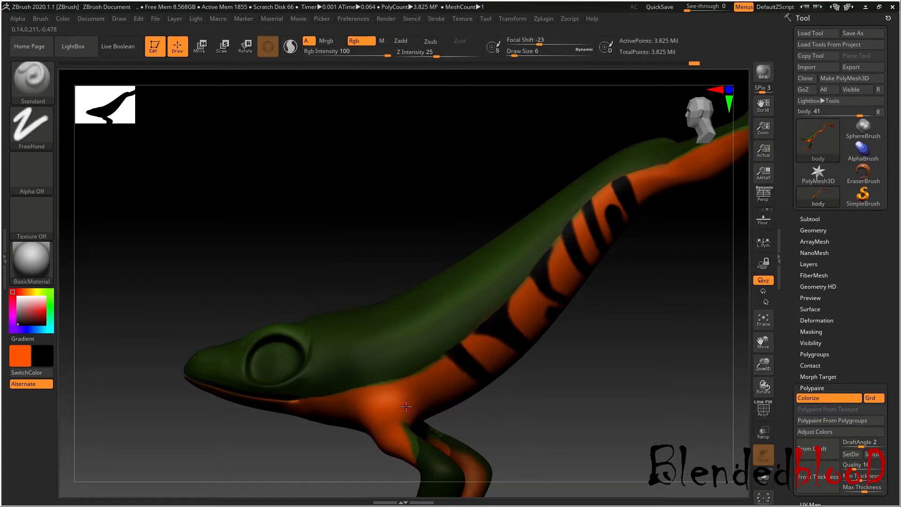
pyautogui.moveTo(408, 394); pyautogui.dragTo(408, 409)
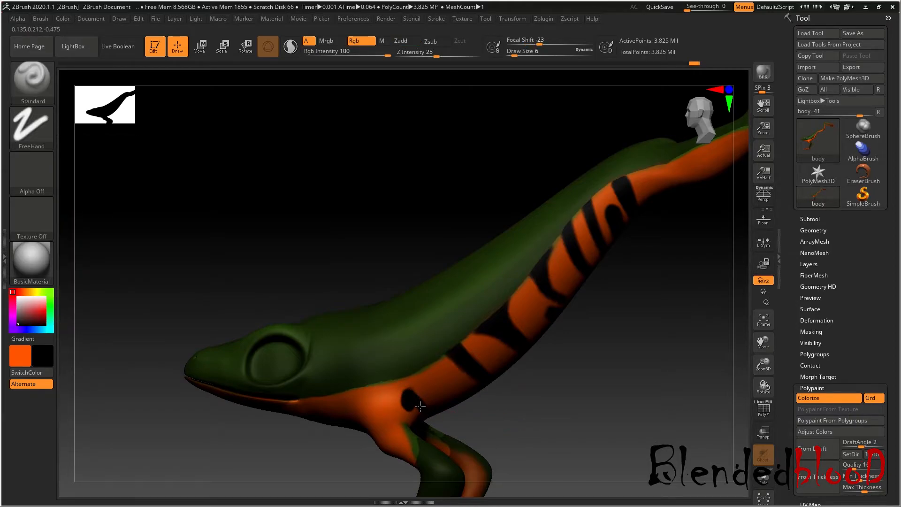
pyautogui.moveTo(510, 429)
pyautogui.mouseDown()
pyautogui.moveTo(471, 377)
pyautogui.moveTo(453, 375)
pyautogui.mouseUp()
pyautogui.moveTo(428, 419); pyautogui.dragTo(472, 447)
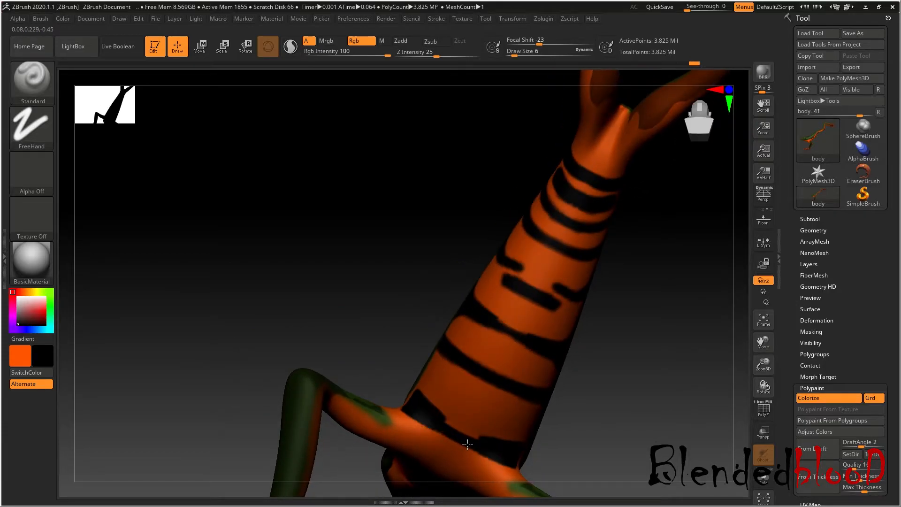
# - Touch up the upper ends of the black flank stripes so they reach the green edge
pyautogui.moveTo(595, 400); pyautogui.dragTo(674, 402)
pyautogui.moveTo(605, 402); pyautogui.dragTo(471, 346)
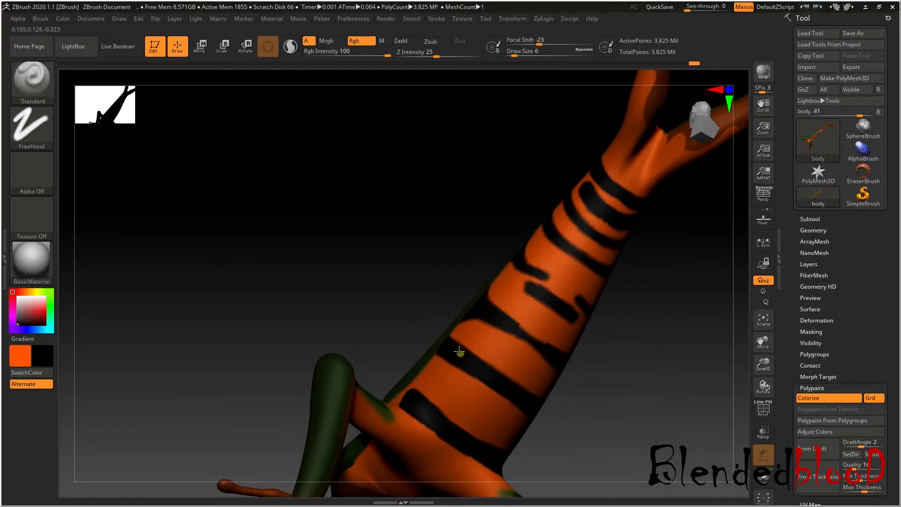
pyautogui.moveTo(632, 400); pyautogui.dragTo(732, 373)
pyautogui.moveTo(760, 342)
pyautogui.mouseDown()
pyautogui.moveTo(668, 367)
pyautogui.moveTo(678, 399)
pyautogui.moveTo(629, 374)
pyautogui.mouseUp()
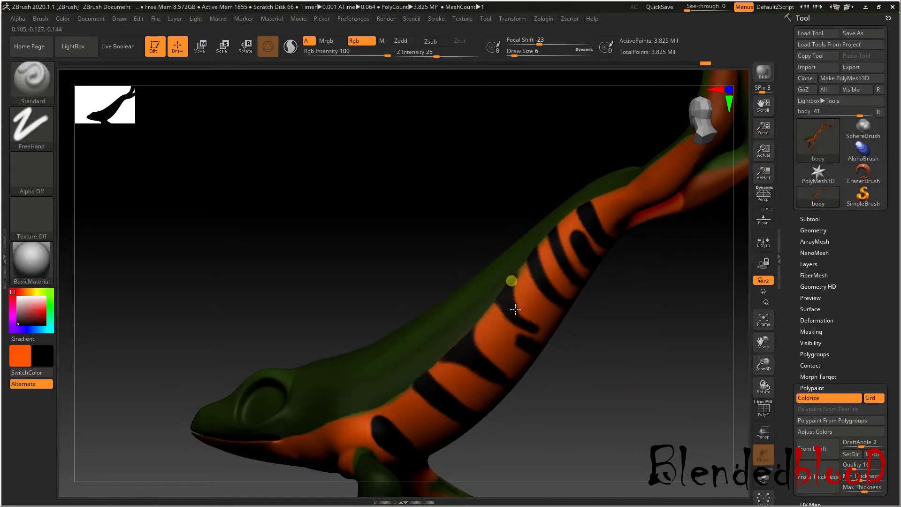
# - Paint four short black stripes across the orange side of the thigh, from the hip to the knee, following the reference photo
pyautogui.moveTo(659, 371); pyautogui.dragTo(837, 230)
pyautogui.moveTo(658, 385); pyautogui.dragTo(699, 328)
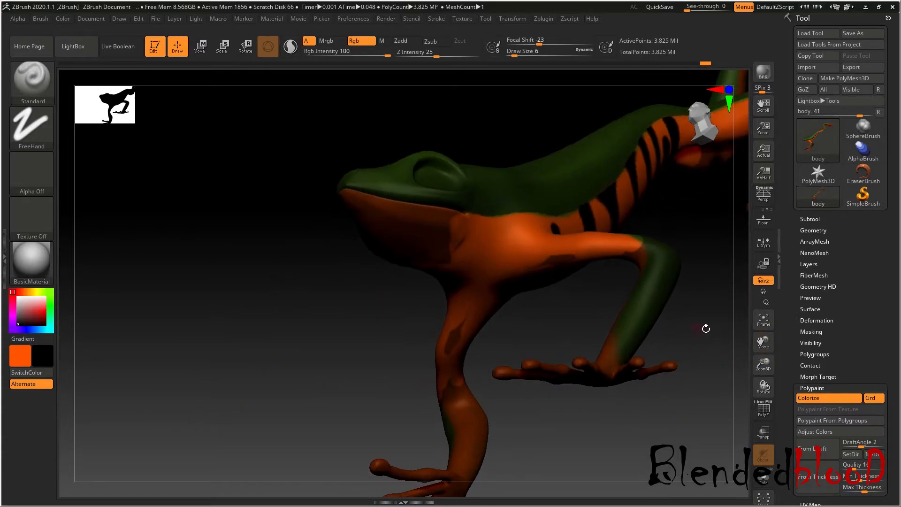
pyautogui.moveTo(761, 340); pyautogui.dragTo(649, 386)
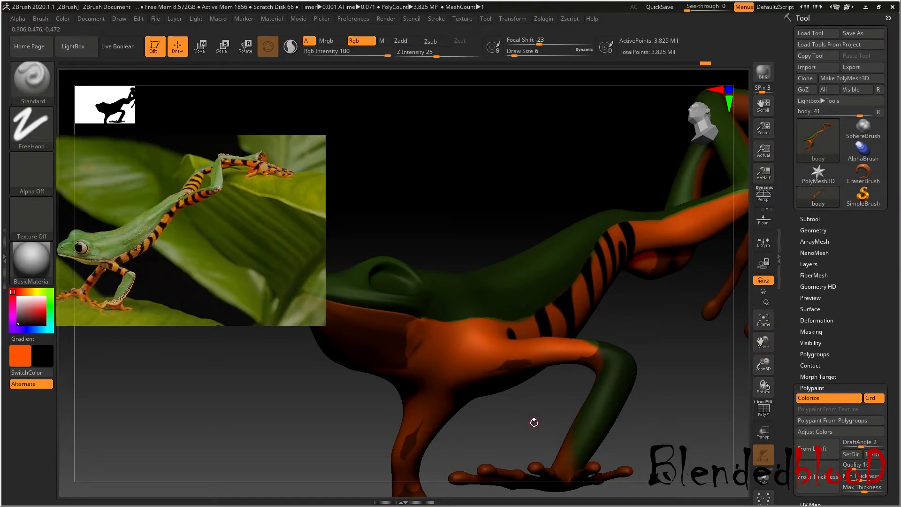
pyautogui.moveTo(763, 342); pyautogui.dragTo(632, 373)
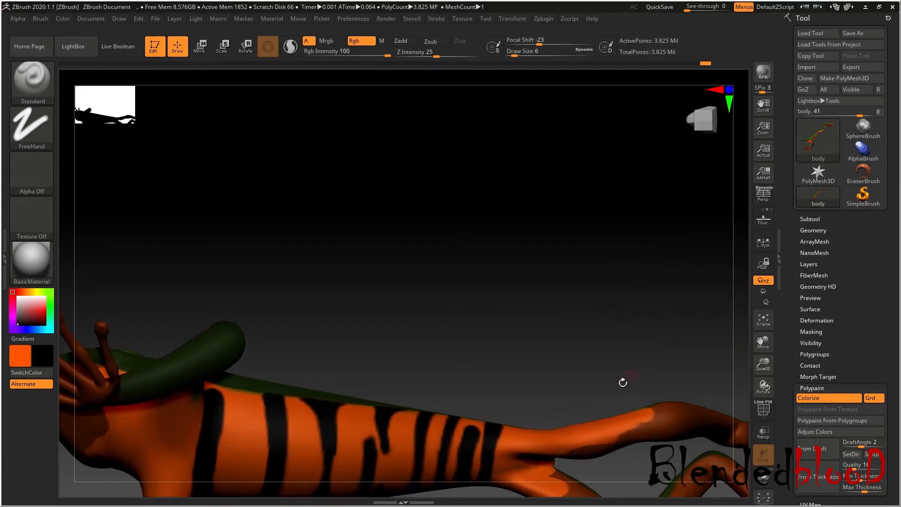
pyautogui.moveTo(555, 403)
pyautogui.mouseDown()
pyautogui.moveTo(546, 400)
pyautogui.moveTo(545, 434)
pyautogui.mouseUp()
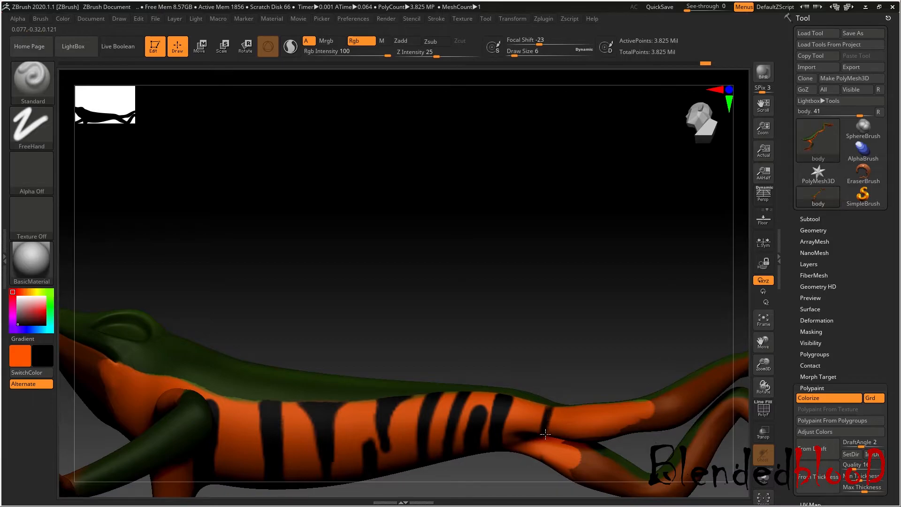
pyautogui.moveTo(606, 354); pyautogui.dragTo(599, 372)
pyautogui.moveTo(547, 403); pyautogui.dragTo(547, 423)
pyautogui.moveTo(603, 357)
pyautogui.mouseDown()
pyautogui.moveTo(625, 332)
pyautogui.moveTo(616, 367)
pyautogui.mouseUp()
pyautogui.moveTo(580, 393)
pyautogui.mouseDown()
pyautogui.moveTo(581, 405)
pyautogui.moveTo(610, 398)
pyautogui.moveTo(637, 411)
pyautogui.mouseUp()
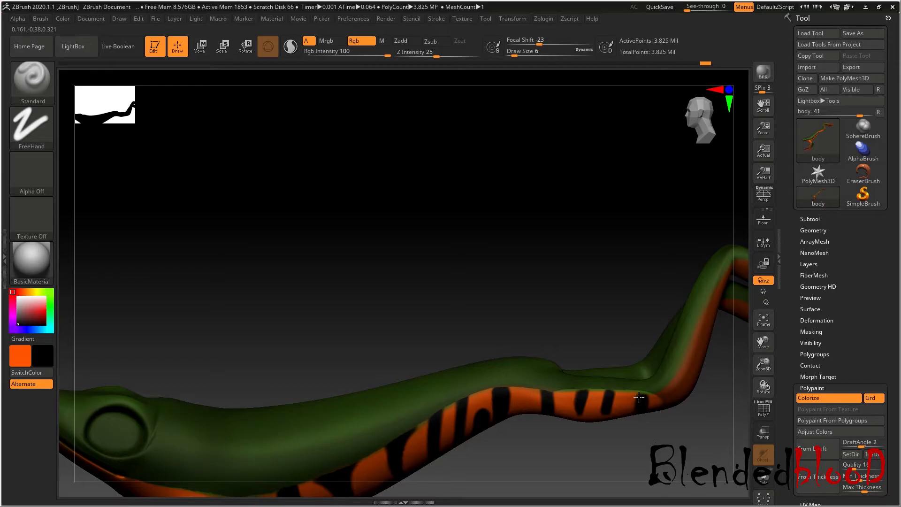
# - Carry the black thigh stripes around the underside and onto the inner side of the hind leg
pyautogui.moveTo(647, 450); pyautogui.dragTo(606, 314)
pyautogui.moveTo(586, 361); pyautogui.dragTo(581, 328)
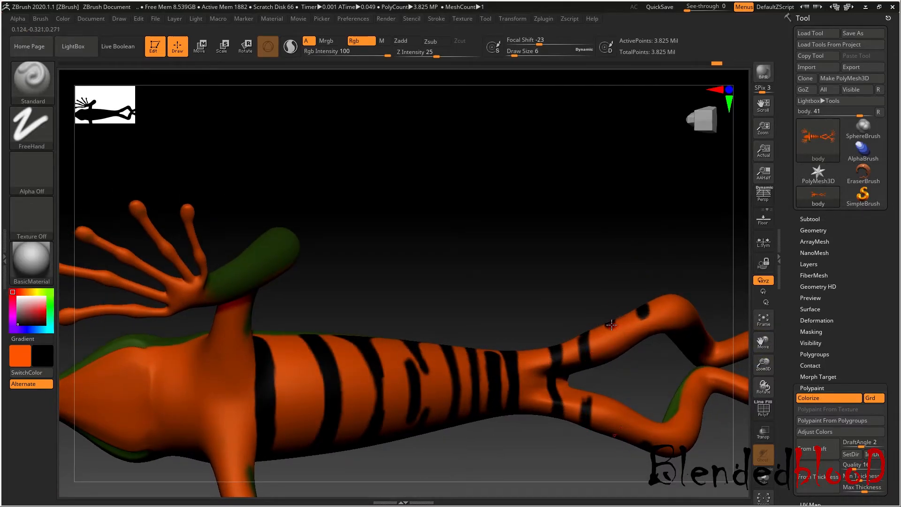
pyautogui.moveTo(610, 353)
pyautogui.mouseDown()
pyautogui.moveTo(607, 320)
pyautogui.moveTo(640, 308)
pyautogui.moveTo(646, 317)
pyautogui.mouseUp()
pyautogui.moveTo(647, 364); pyautogui.dragTo(636, 310)
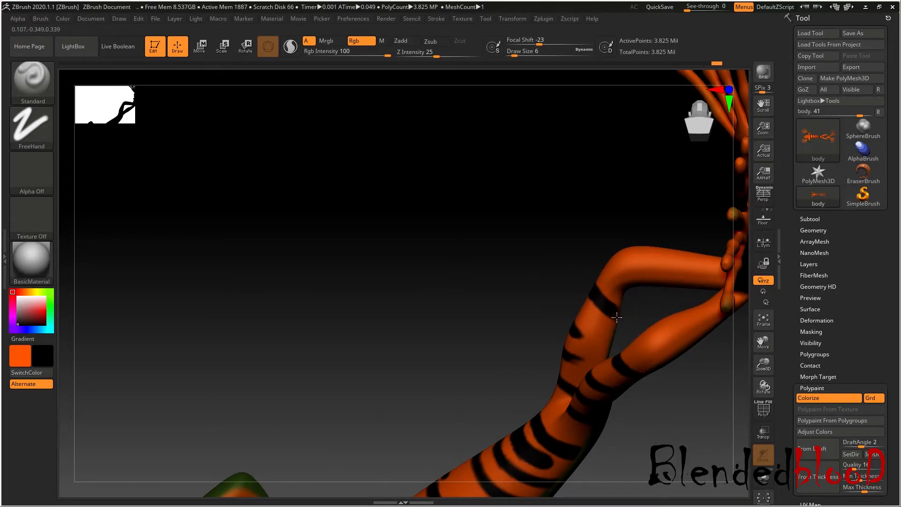
pyautogui.moveTo(639, 324)
pyautogui.mouseDown(button='right')
pyautogui.moveTo(648, 344)
pyautogui.moveTo(690, 366)
pyautogui.moveTo(644, 336)
pyautogui.moveTo(649, 347)
pyautogui.moveTo(600, 333)
pyautogui.moveTo(636, 342)
pyautogui.moveTo(670, 378)
pyautogui.moveTo(576, 332)
pyautogui.mouseUp(button='right')
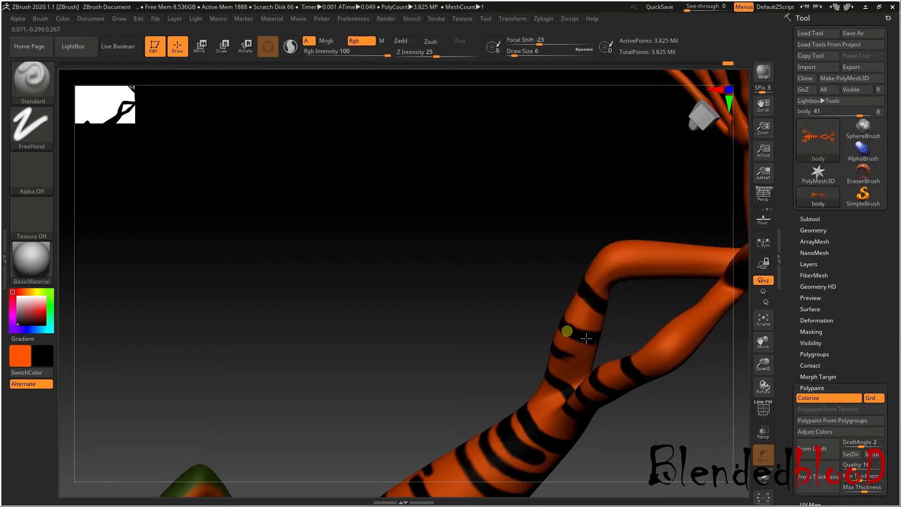
pyautogui.moveTo(609, 340); pyautogui.dragTo(632, 352, button='right')
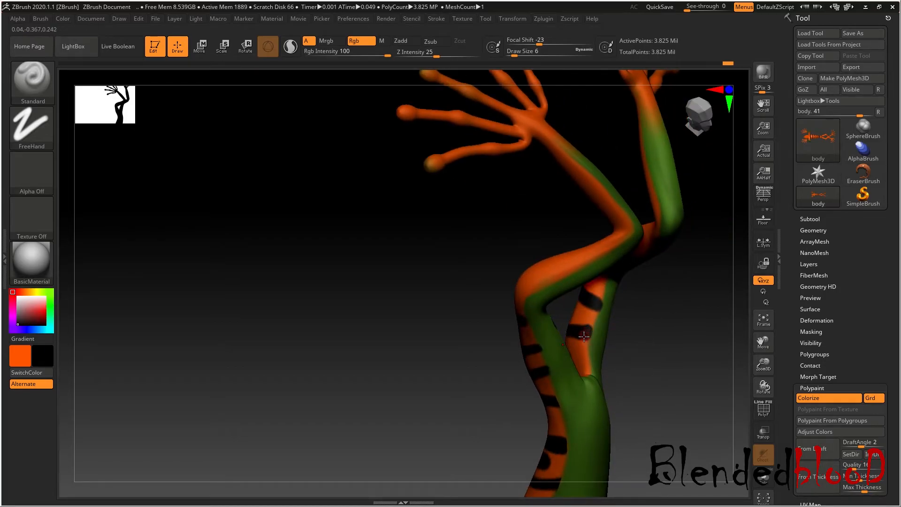
pyautogui.moveTo(586, 335)
pyautogui.mouseDown(button='right')
pyautogui.moveTo(666, 350)
pyautogui.moveTo(676, 374)
pyautogui.moveTo(661, 374)
pyautogui.moveTo(669, 389)
pyautogui.moveTo(610, 371)
pyautogui.moveTo(653, 352)
pyautogui.moveTo(674, 366)
pyautogui.moveTo(587, 355)
pyautogui.mouseUp(button='right')
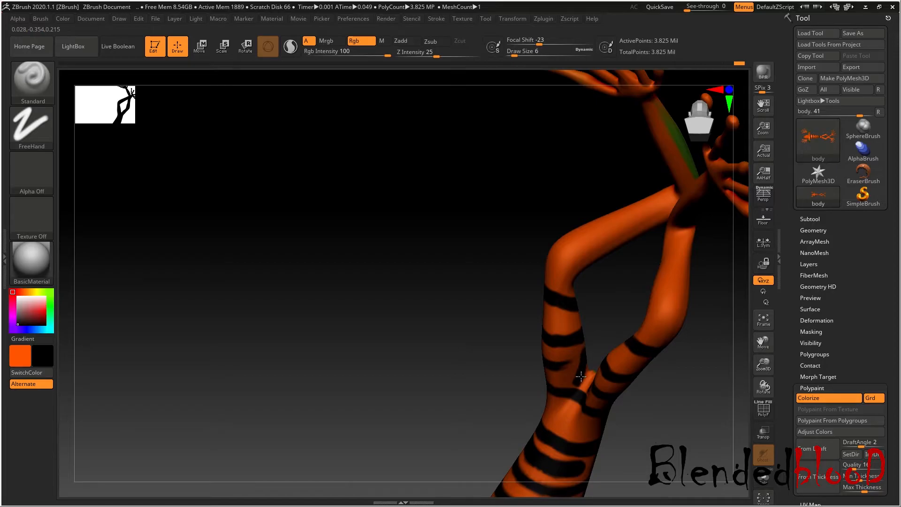
pyautogui.moveTo(588, 366)
pyautogui.mouseDown(button='right')
pyautogui.moveTo(607, 318)
pyautogui.moveTo(643, 424)
pyautogui.moveTo(663, 345)
pyautogui.moveTo(679, 326)
pyautogui.moveTo(666, 322)
pyautogui.moveTo(746, 326)
pyautogui.moveTo(678, 382)
pyautogui.moveTo(682, 334)
pyautogui.moveTo(604, 414)
pyautogui.moveTo(604, 432)
pyautogui.moveTo(618, 450)
pyautogui.mouseUp(button='right')
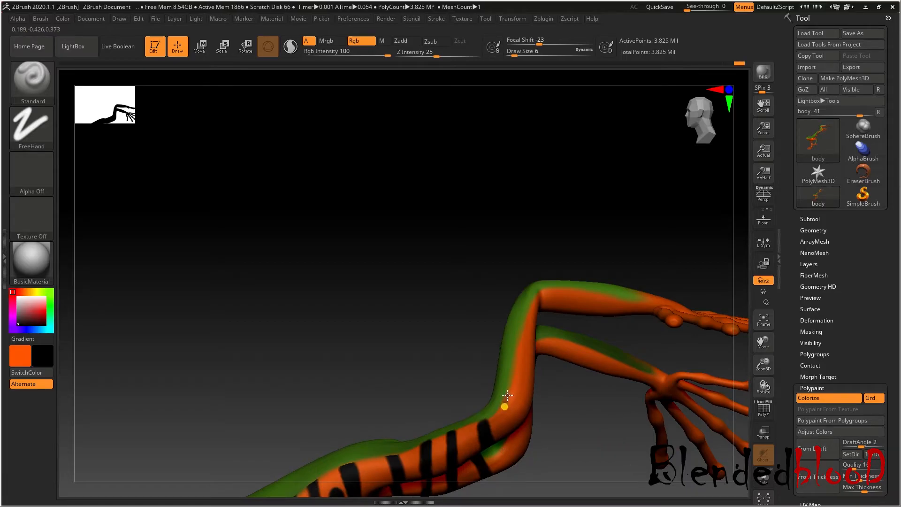
# - Paint a black stripe across the inner bend of the hind leg's knee
pyautogui.moveTo(506, 399)
pyautogui.mouseDown()
pyautogui.moveTo(523, 426)
pyautogui.moveTo(511, 405)
pyautogui.moveTo(517, 414)
pyautogui.mouseUp()
pyautogui.moveTo(571, 445)
pyautogui.mouseDown(button='right')
pyautogui.moveTo(535, 408)
pyautogui.moveTo(552, 400)
pyautogui.mouseUp(button='right')
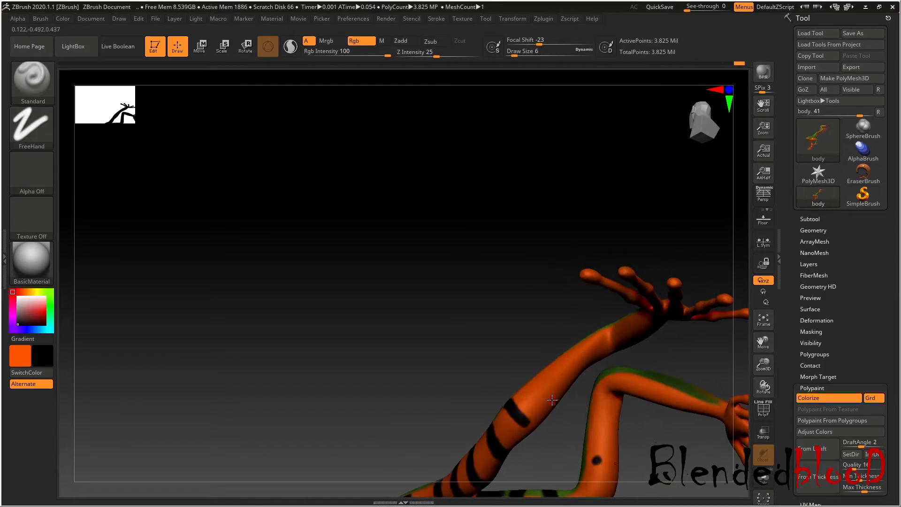
pyautogui.moveTo(518, 415); pyautogui.dragTo(526, 425)
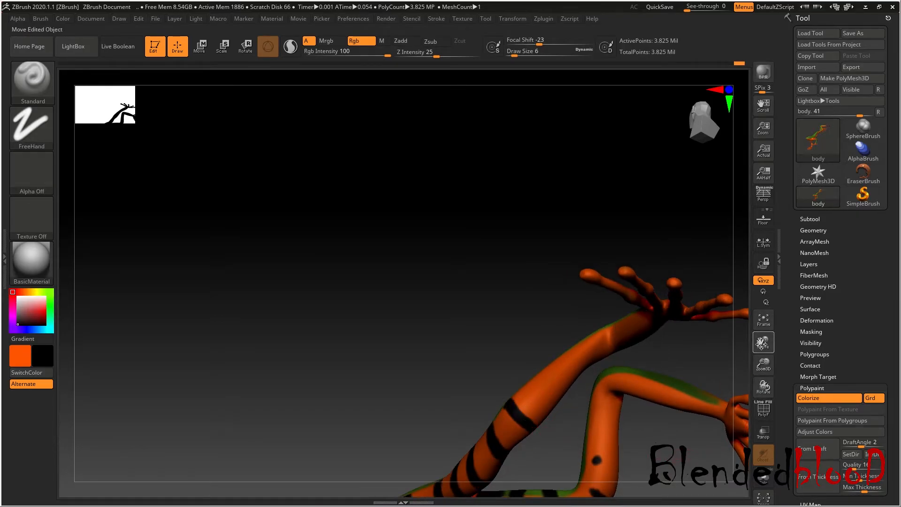
pyautogui.moveTo(761, 344); pyautogui.dragTo(769, 258)
pyautogui.moveTo(563, 368); pyautogui.dragTo(542, 310)
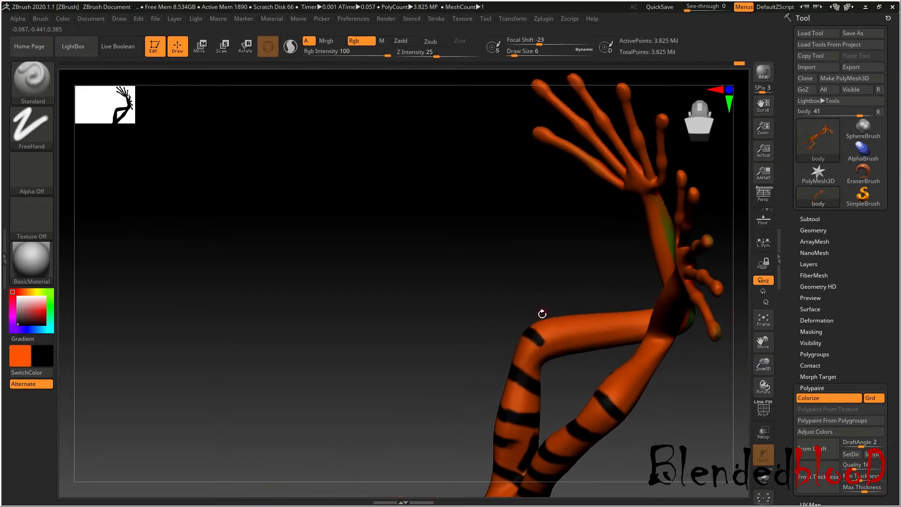
# - Paint two black stripes across the orange shin of the same hind leg, between knee and ankle
pyautogui.moveTo(565, 365)
pyautogui.mouseDown()
pyautogui.moveTo(601, 371)
pyautogui.moveTo(585, 344)
pyautogui.mouseUp()
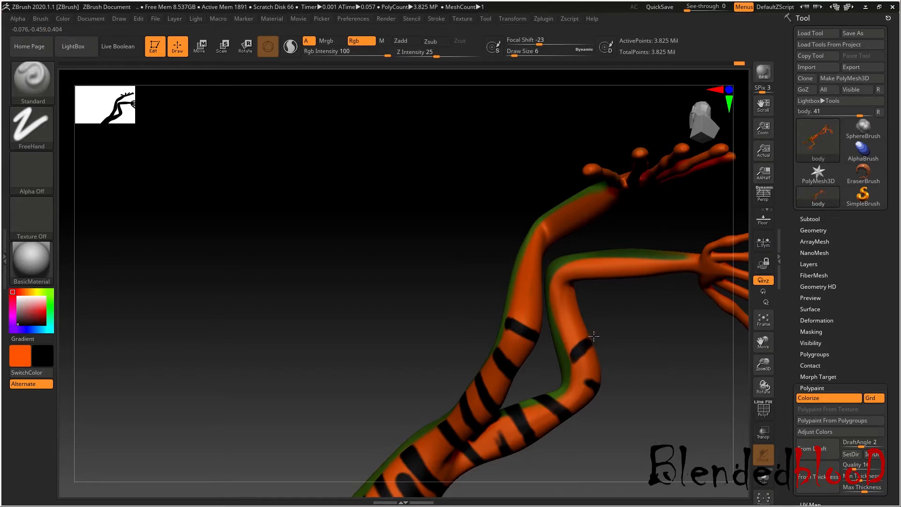
pyautogui.moveTo(626, 349)
pyautogui.mouseDown()
pyautogui.moveTo(575, 346)
pyautogui.moveTo(603, 348)
pyautogui.mouseUp()
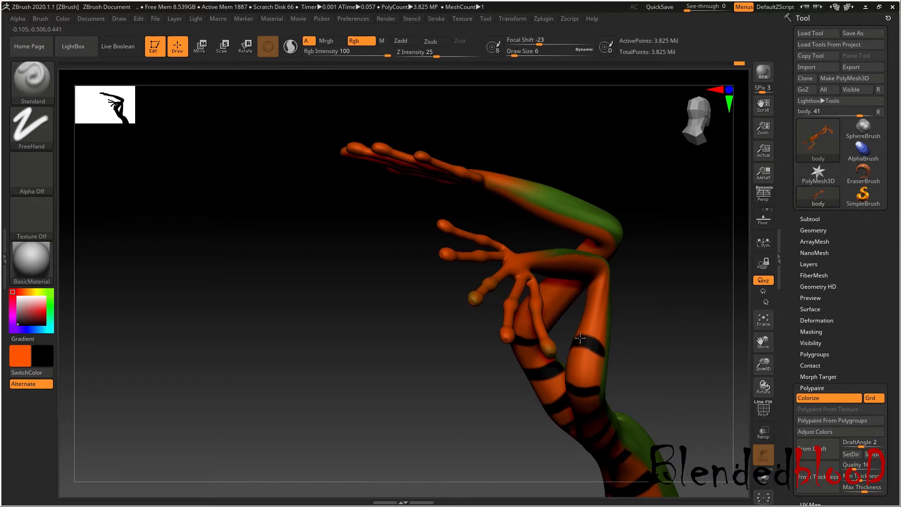
pyautogui.moveTo(763, 342); pyautogui.dragTo(760, 338)
pyautogui.moveTo(674, 399)
pyautogui.mouseDown()
pyautogui.moveTo(690, 366)
pyautogui.moveTo(730, 362)
pyautogui.moveTo(576, 394)
pyautogui.moveTo(608, 395)
pyautogui.moveTo(562, 415)
pyautogui.moveTo(568, 407)
pyautogui.mouseUp()
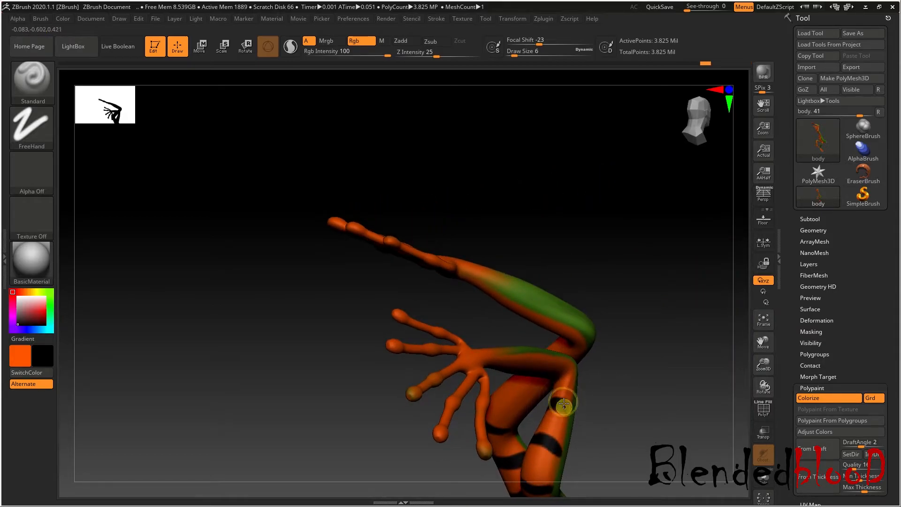
# - Paint a black stripe around the orange ankle bend of the hind leg
pyautogui.moveTo(606, 377)
pyautogui.mouseDown()
pyautogui.moveTo(623, 366)
pyautogui.moveTo(574, 380)
pyautogui.moveTo(583, 390)
pyautogui.moveTo(541, 373)
pyautogui.moveTo(609, 386)
pyautogui.moveTo(718, 369)
pyautogui.mouseUp()
pyautogui.click(556, 369)
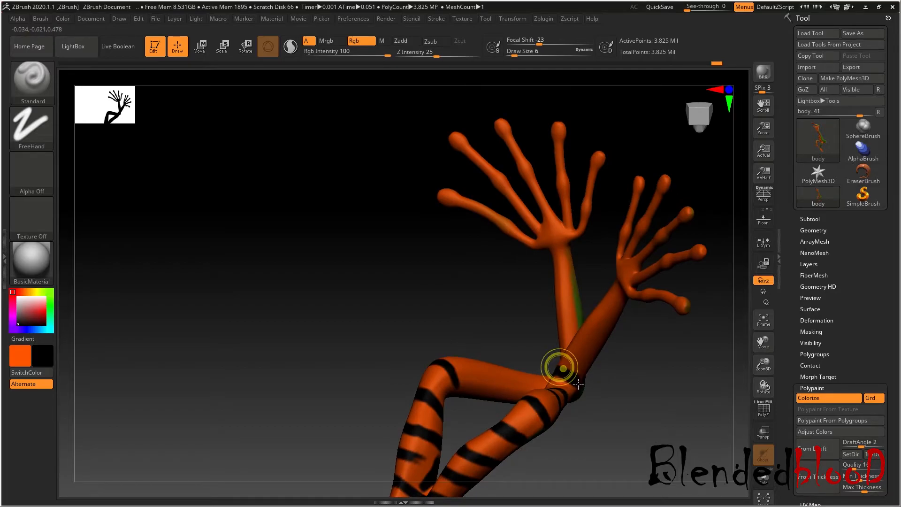
pyautogui.moveTo(571, 380); pyautogui.dragTo(576, 381)
pyautogui.moveTo(623, 393); pyautogui.dragTo(584, 351)
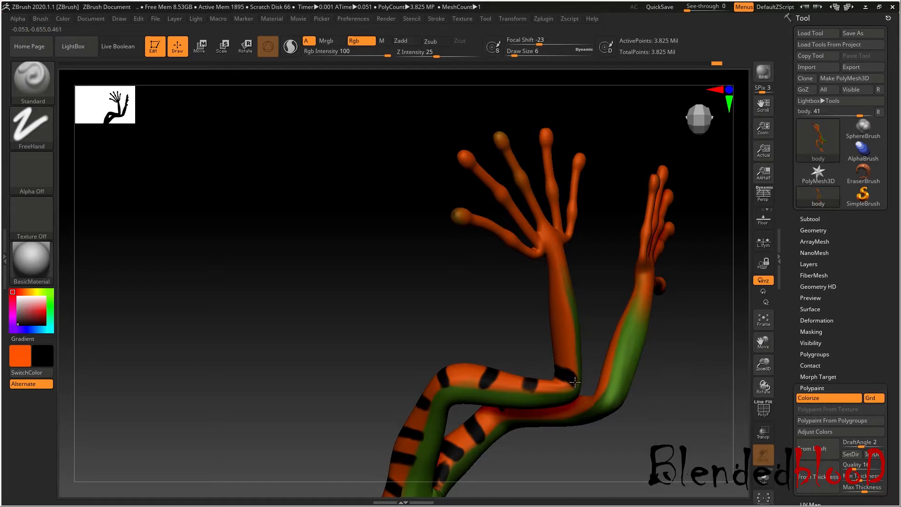
pyautogui.moveTo(564, 376); pyautogui.dragTo(569, 381)
# - Paint a wide black stripe across the long foot segment just past the ankle and wrap it around the orange side
pyautogui.moveTo(760, 340); pyautogui.dragTo(762, 406)
pyautogui.moveTo(685, 412); pyautogui.dragTo(711, 422)
pyautogui.moveTo(638, 396); pyautogui.dragTo(671, 411)
pyautogui.moveTo(606, 401); pyautogui.dragTo(639, 426)
pyautogui.moveTo(567, 412); pyautogui.dragTo(590, 418)
pyautogui.moveTo(637, 397); pyautogui.dragTo(633, 415)
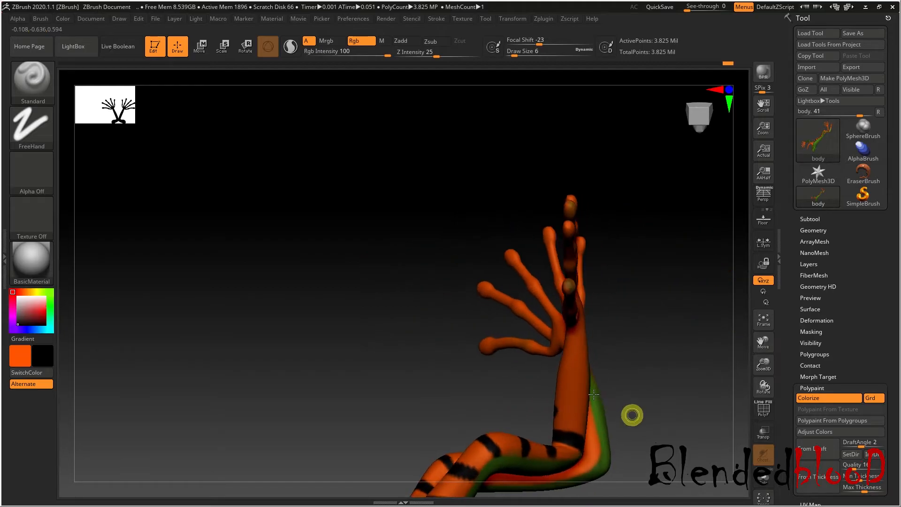
pyautogui.moveTo(537, 413); pyautogui.dragTo(526, 402)
pyautogui.moveTo(532, 400)
pyautogui.mouseDown()
pyautogui.moveTo(568, 417)
pyautogui.moveTo(527, 398)
pyautogui.mouseUp()
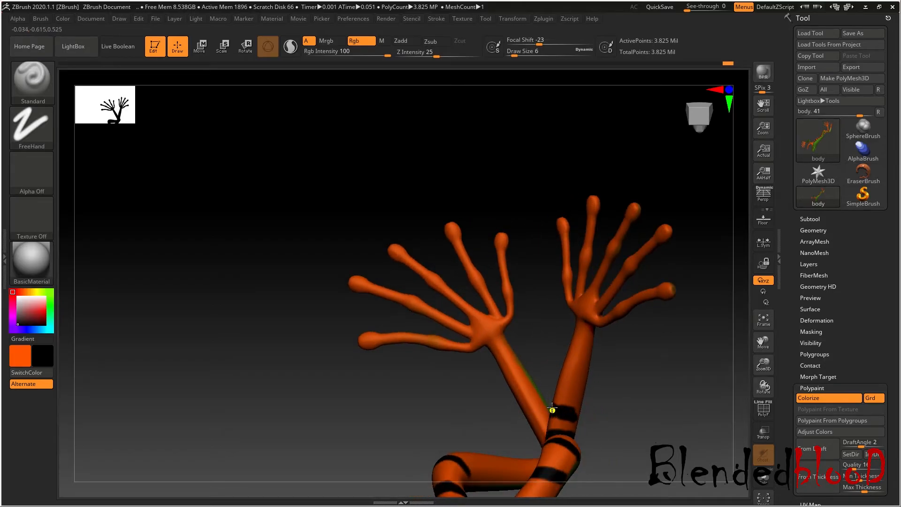
pyautogui.moveTo(602, 407)
pyautogui.mouseDown()
pyautogui.moveTo(631, 394)
pyautogui.moveTo(622, 398)
pyautogui.mouseUp()
pyautogui.moveTo(553, 409); pyautogui.dragTo(557, 409)
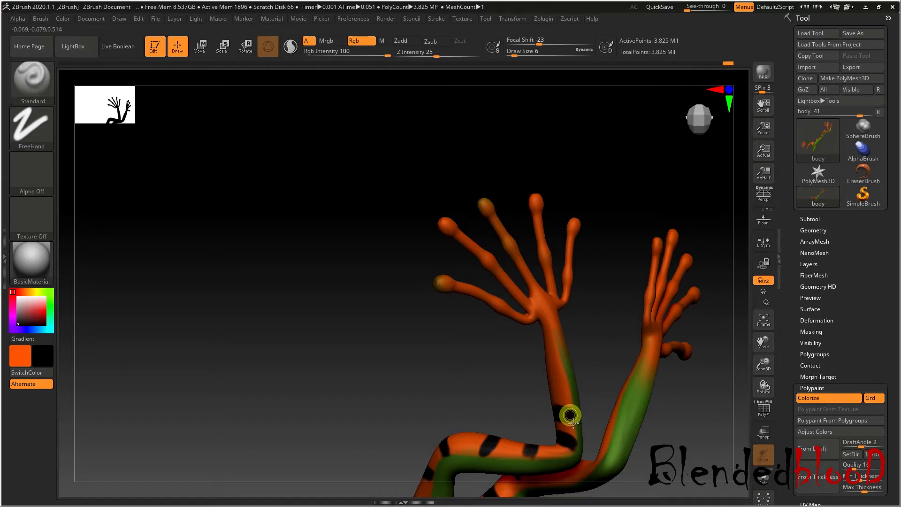
# - Paint a slimmer black stripe across the long foot segment, nearer the toes
pyautogui.moveTo(587, 374)
pyautogui.mouseDown()
pyautogui.moveTo(562, 405)
pyautogui.moveTo(570, 407)
pyautogui.mouseUp()
pyautogui.moveTo(600, 379); pyautogui.dragTo(577, 377)
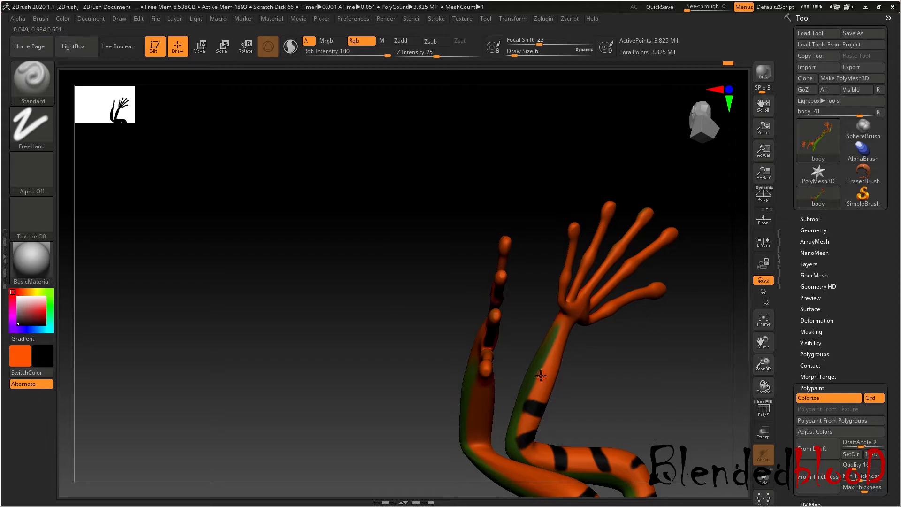
pyautogui.moveTo(582, 377)
pyautogui.mouseDown()
pyautogui.moveTo(607, 374)
pyautogui.moveTo(561, 379)
pyautogui.mouseUp()
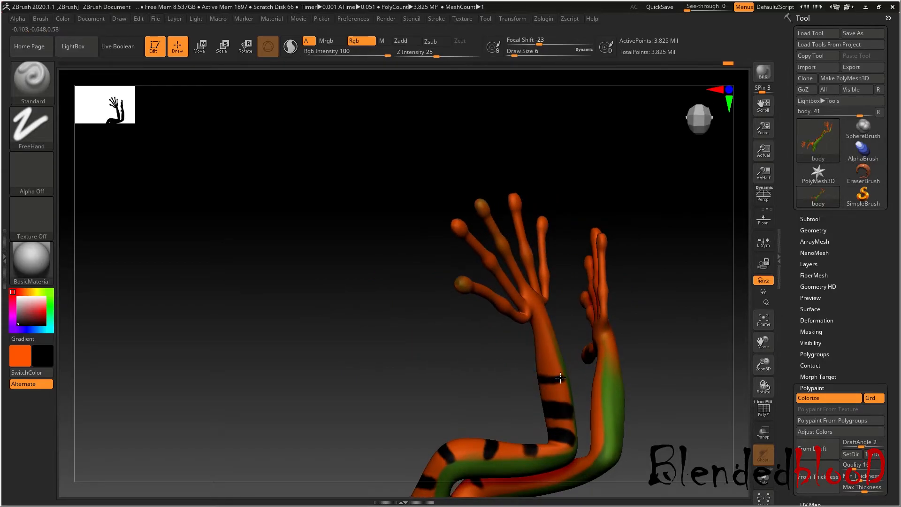
# - Paint a black stripe across the other hind leg's shin just past the knee and check the pattern on the whole frog
pyautogui.moveTo(671, 357); pyautogui.dragTo(657, 322)
pyautogui.moveTo(760, 344); pyautogui.dragTo(738, 214)
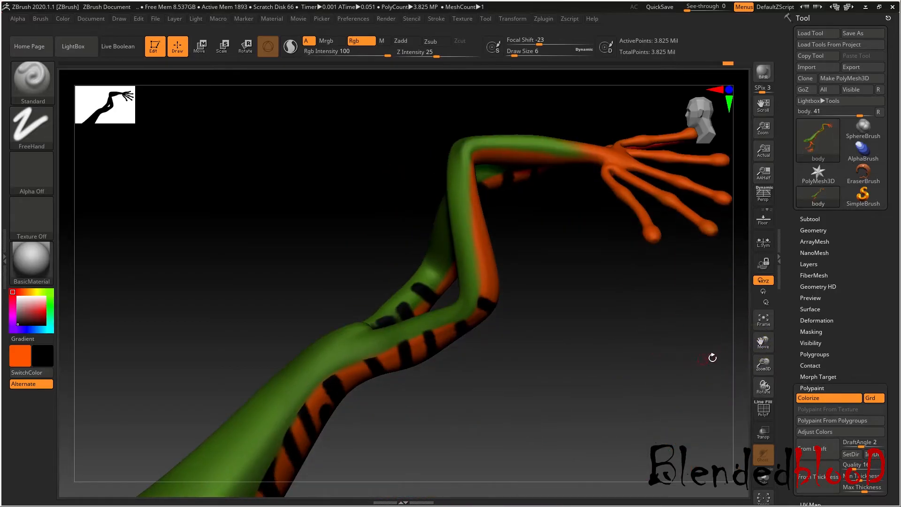
pyautogui.moveTo(766, 344); pyautogui.dragTo(777, 400)
pyautogui.moveTo(610, 374); pyautogui.dragTo(571, 344)
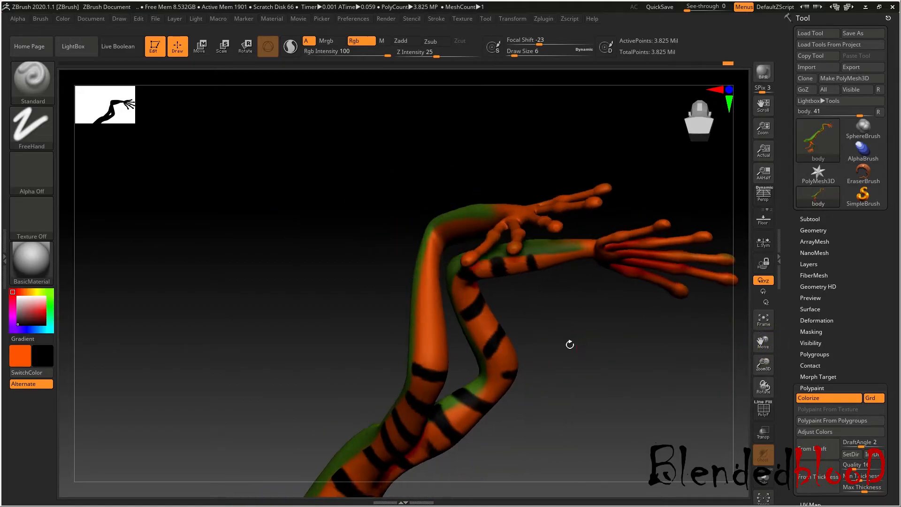
pyautogui.moveTo(425, 330); pyautogui.dragTo(447, 345)
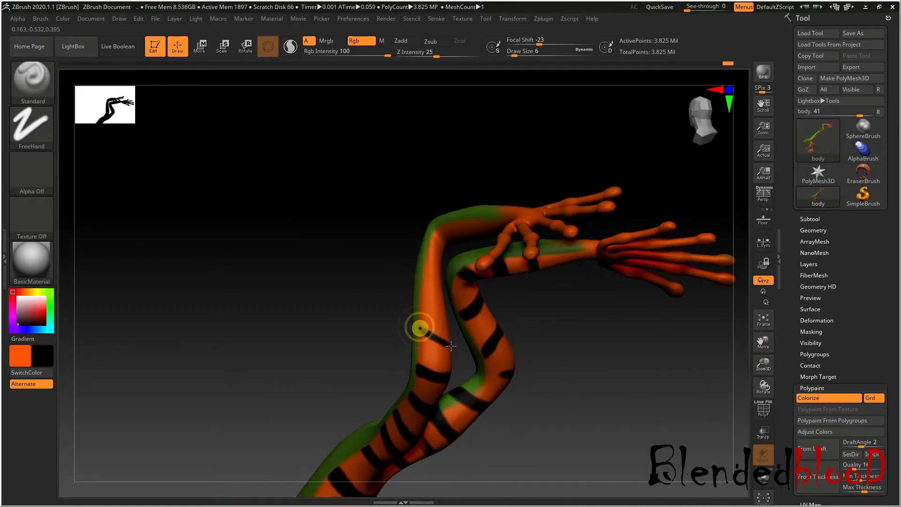
pyautogui.moveTo(565, 363); pyautogui.dragTo(471, 354)
pyautogui.moveTo(587, 316); pyautogui.dragTo(548, 376)
pyautogui.moveTo(763, 364); pyautogui.dragTo(764, 265)
pyautogui.moveTo(766, 346); pyautogui.dragTo(803, 238)
pyautogui.moveTo(671, 377); pyautogui.dragTo(695, 341)
pyautogui.moveTo(766, 352); pyautogui.dragTo(775, 396)
pyautogui.moveTo(766, 359); pyautogui.dragTo(814, 257)
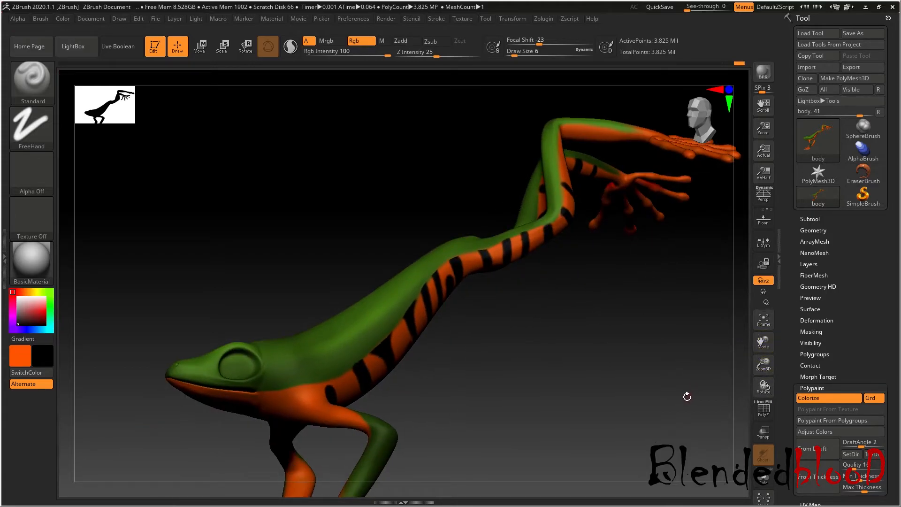
# - Roll the undo history back to before the black stripes were painted and compare the unstriped frog with the reference photo
pyautogui.moveTo(762, 346); pyautogui.dragTo(775, 372)
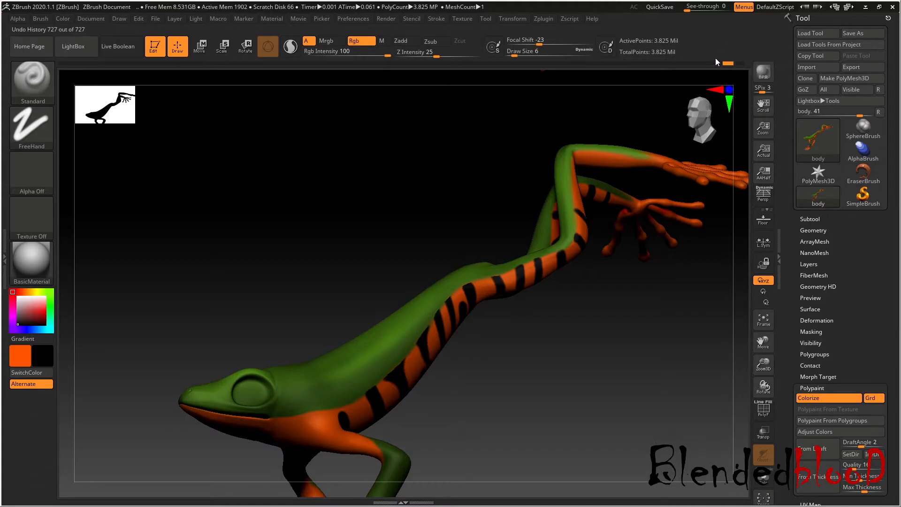
pyautogui.moveTo(715, 59); pyautogui.dragTo(658, 65)
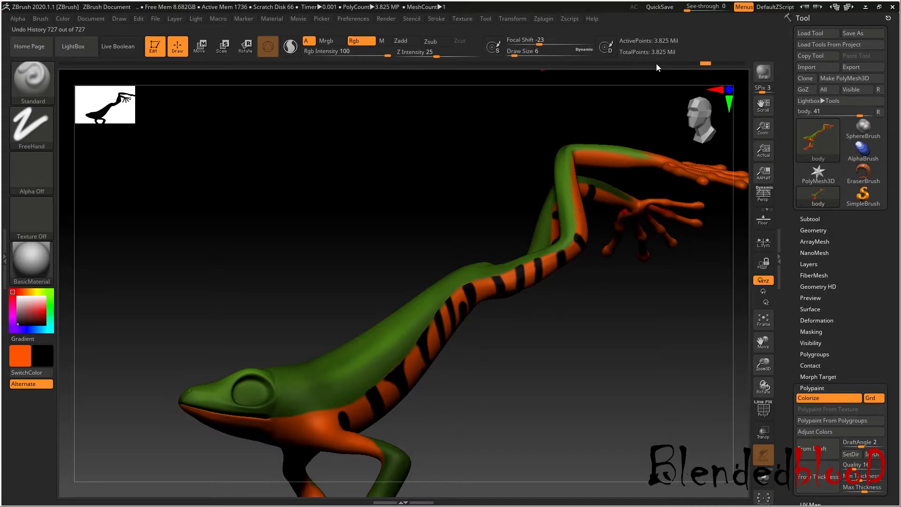
pyautogui.hotkey('ctrl', 'shift', 'z')
pyautogui.click(601, 63)
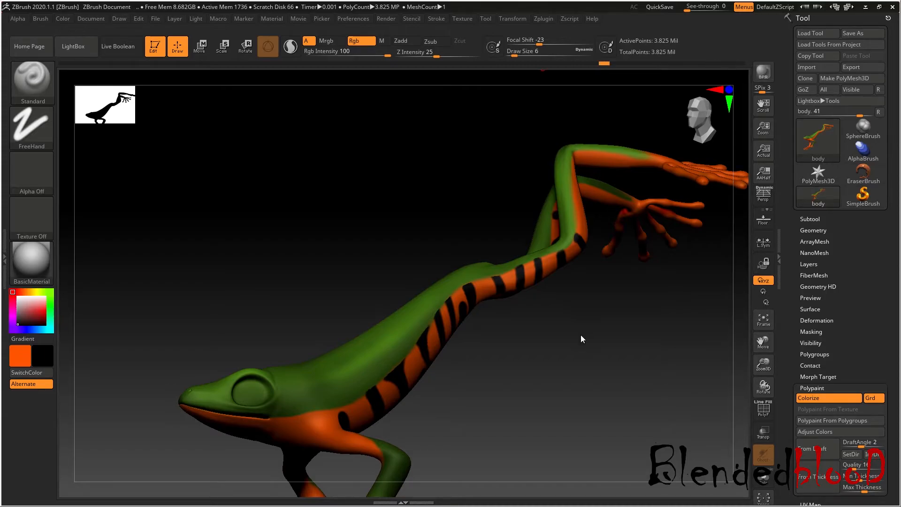
pyautogui.moveTo(578, 335); pyautogui.dragTo(597, 322)
pyautogui.moveTo(765, 368); pyautogui.dragTo(763, 361)
pyautogui.moveTo(761, 344); pyautogui.dragTo(698, 384)
pyautogui.moveTo(765, 361); pyautogui.dragTo(787, 314)
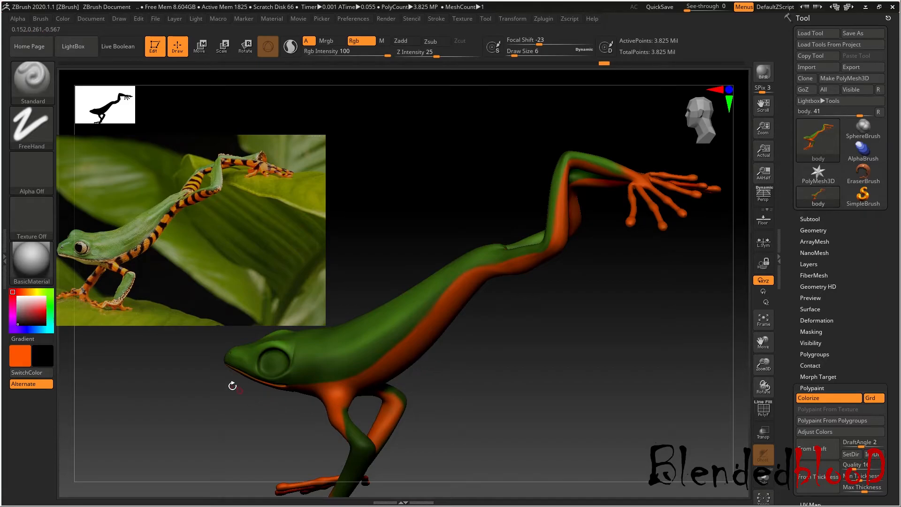
pyautogui.moveTo(527, 414); pyautogui.dragTo(556, 318)
# - Lower the Rgb intensity to 18 and change the orange paint colour to a pale peach orange for the underside
pyautogui.moveTo(763, 342); pyautogui.dragTo(821, 387)
pyautogui.moveTo(387, 55); pyautogui.dragTo(318, 73)
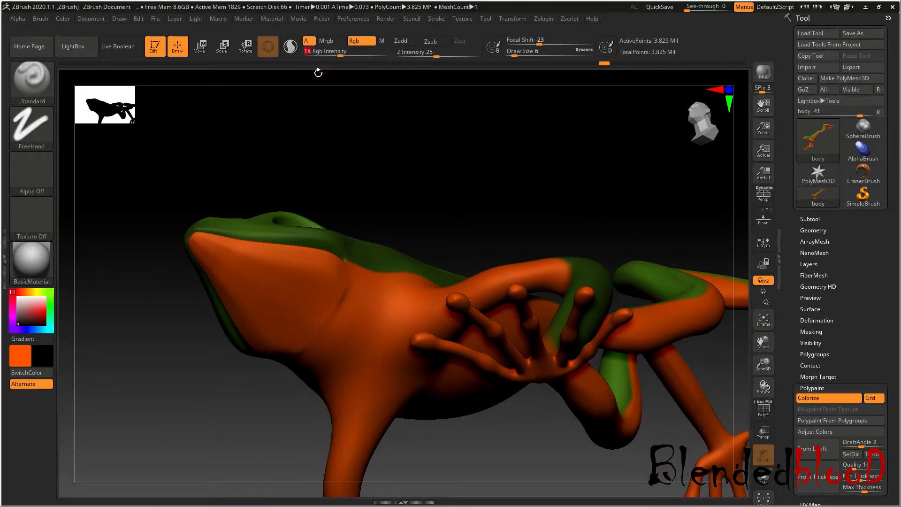
pyautogui.click(26, 372)
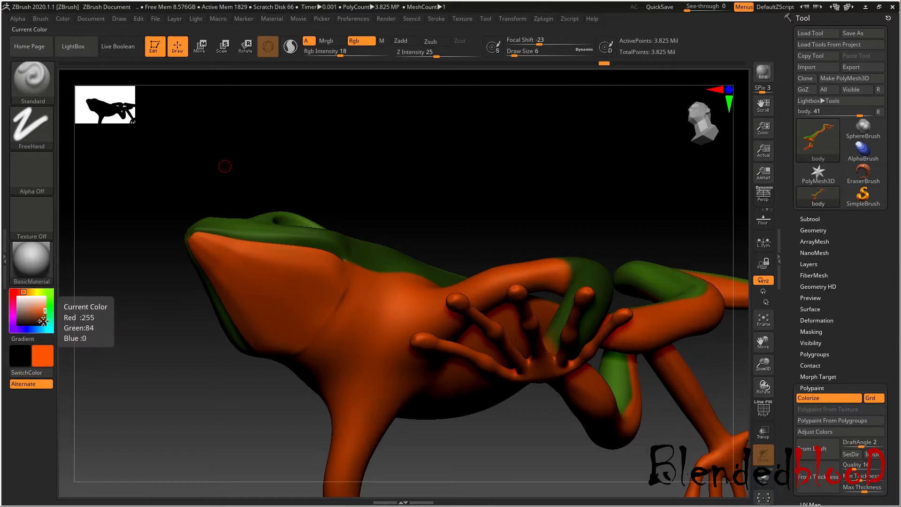
pyautogui.click(28, 372)
pyautogui.click(34, 370)
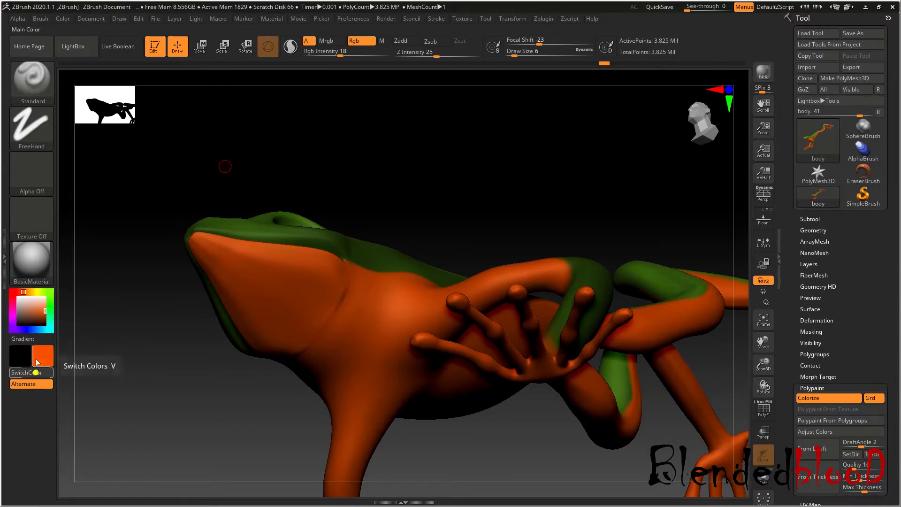
pyautogui.moveTo(43, 311); pyautogui.dragTo(41, 305)
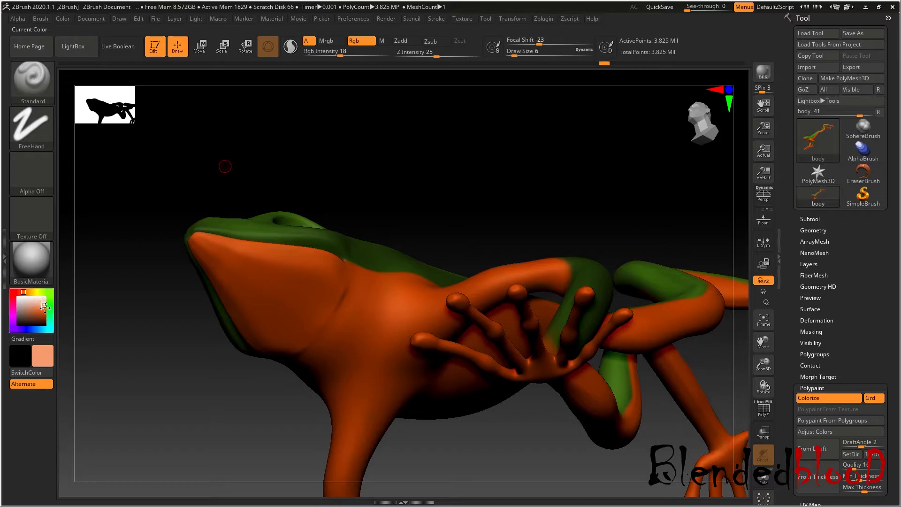
# - Set the Rgb intensity to 6 and draw size to 14, and dab the throat, accepting removal of the newer undo history entries
pyautogui.moveTo(375, 211); pyautogui.dragTo(476, 233)
pyautogui.moveTo(768, 344); pyautogui.dragTo(817, 456)
pyautogui.moveTo(342, 286); pyautogui.dragTo(347, 277)
pyautogui.press(']')
pyautogui.press(']')
pyautogui.moveTo(337, 54); pyautogui.dragTo(325, 53)
pyautogui.press('[')
pyautogui.press('[')
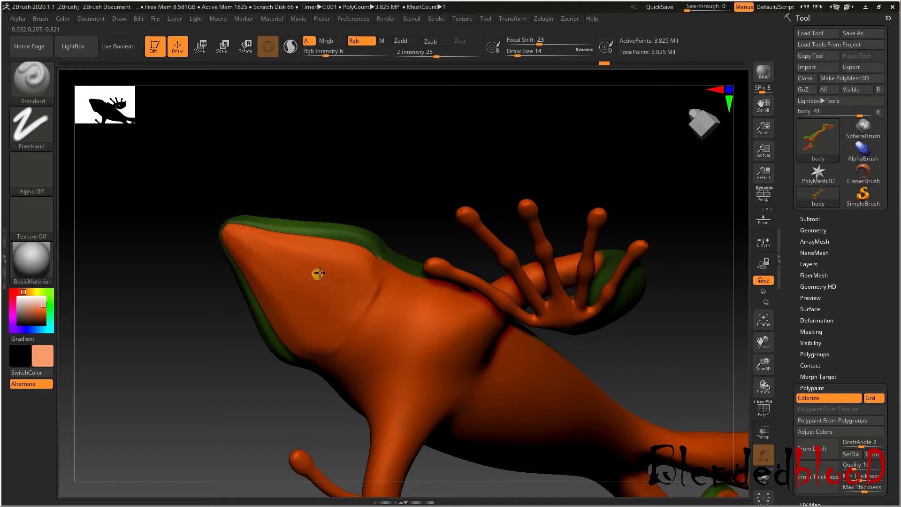
pyautogui.click(317, 274)
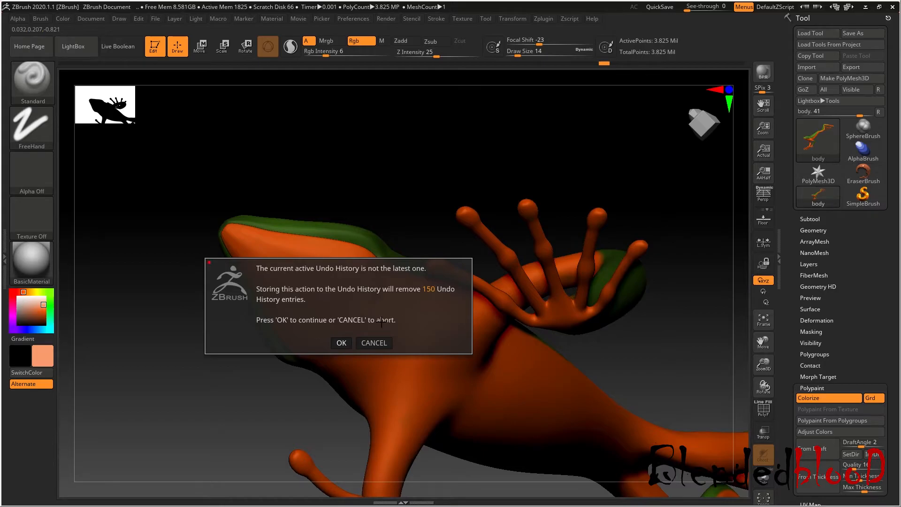
pyautogui.click(341, 342)
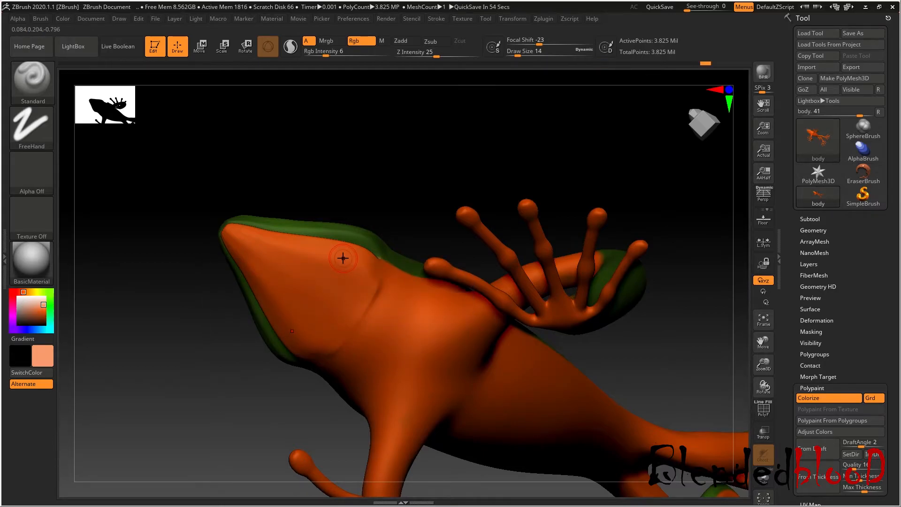
# - Tint the whole throat under the jaw with soft pale peach strokes, using a draw size of 26 and larger
pyautogui.press(']')
pyautogui.moveTo(298, 282)
pyautogui.mouseDown()
pyautogui.moveTo(343, 324)
pyautogui.moveTo(323, 353)
pyautogui.mouseUp()
pyautogui.press('[')
pyautogui.moveTo(293, 317)
pyautogui.mouseDown()
pyautogui.moveTo(313, 345)
pyautogui.moveTo(358, 317)
pyautogui.mouseUp()
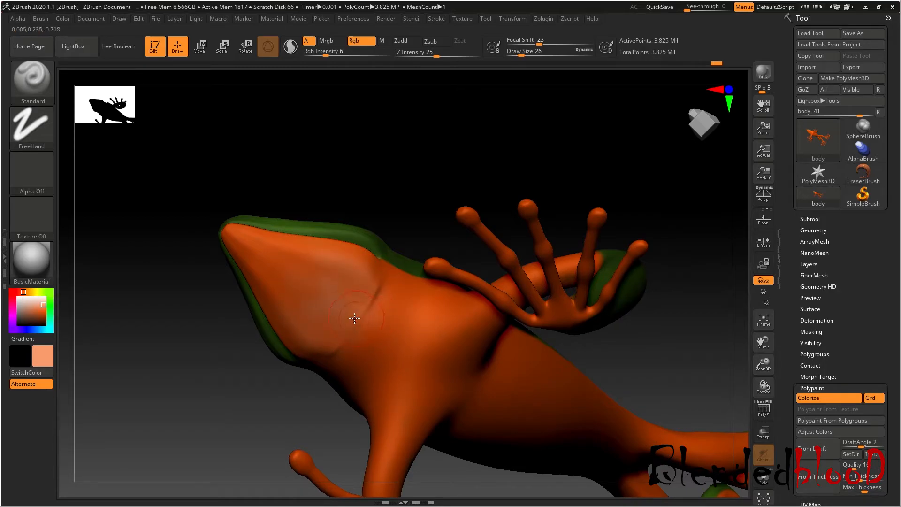
pyautogui.press(']')
pyautogui.moveTo(288, 283); pyautogui.dragTo(276, 275)
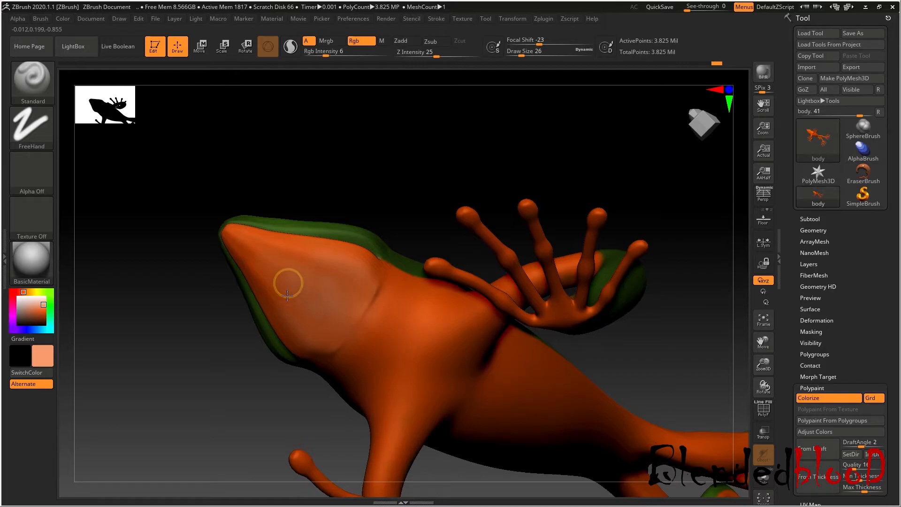
pyautogui.press(']')
pyautogui.moveTo(311, 324)
pyautogui.mouseDown()
pyautogui.moveTo(374, 322)
pyautogui.moveTo(396, 341)
pyautogui.moveTo(366, 323)
pyautogui.moveTo(362, 360)
pyautogui.mouseUp()
pyautogui.press(']')
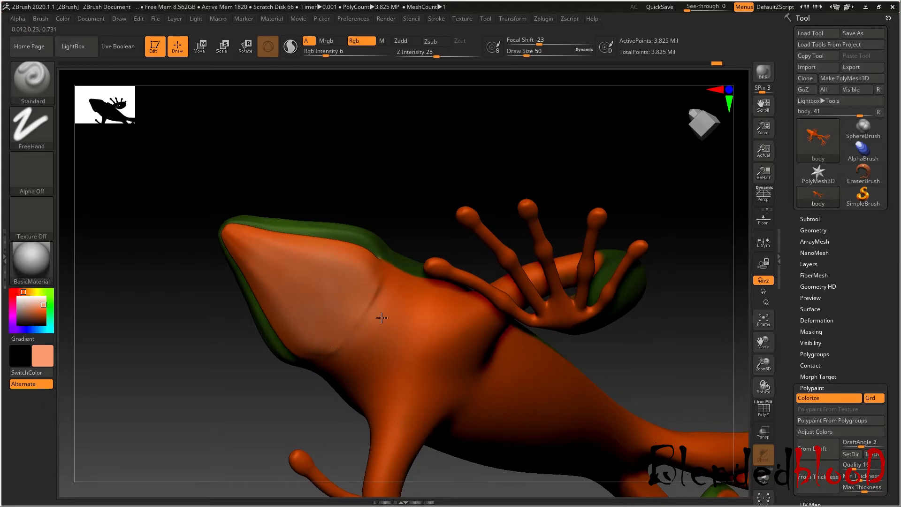
pyautogui.press('[')
# - Even out the pale peach tint on the throat from other angles with the draw size reduced to 14
pyautogui.moveTo(418, 187)
pyautogui.mouseDown()
pyautogui.moveTo(427, 177)
pyautogui.moveTo(300, 234)
pyautogui.mouseUp()
pyautogui.moveTo(318, 173); pyautogui.dragTo(342, 131)
pyautogui.press('[')
pyautogui.press('[')
pyautogui.press('[')
pyautogui.press(']')
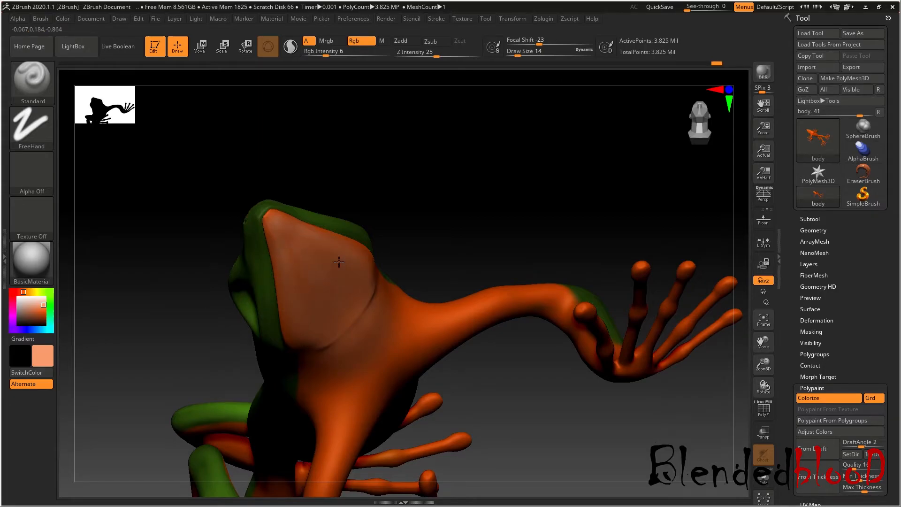
pyautogui.moveTo(433, 175); pyautogui.dragTo(312, 427)
pyautogui.moveTo(298, 351); pyautogui.dragTo(333, 259)
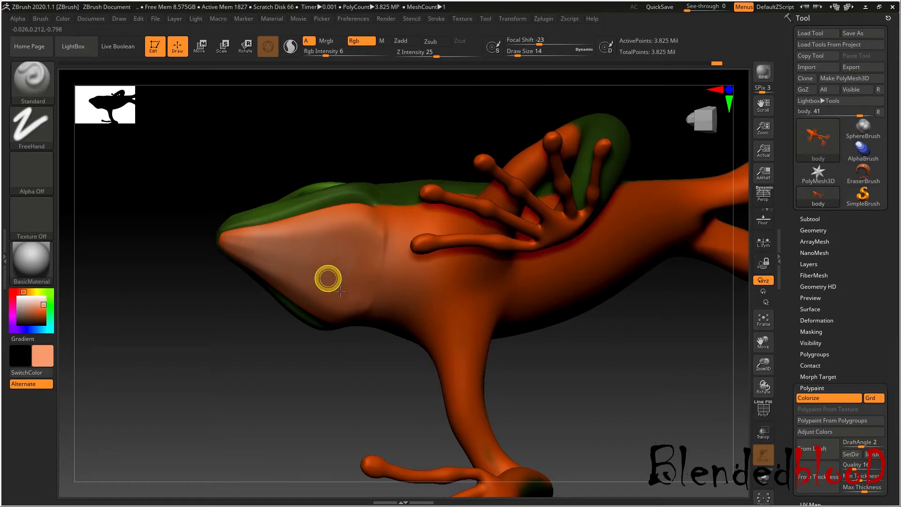
# - Touch up the pale tint along the lower jaw near the mouth corner and check the whole frog against the reference photo
pyautogui.moveTo(241, 366); pyautogui.dragTo(235, 302)
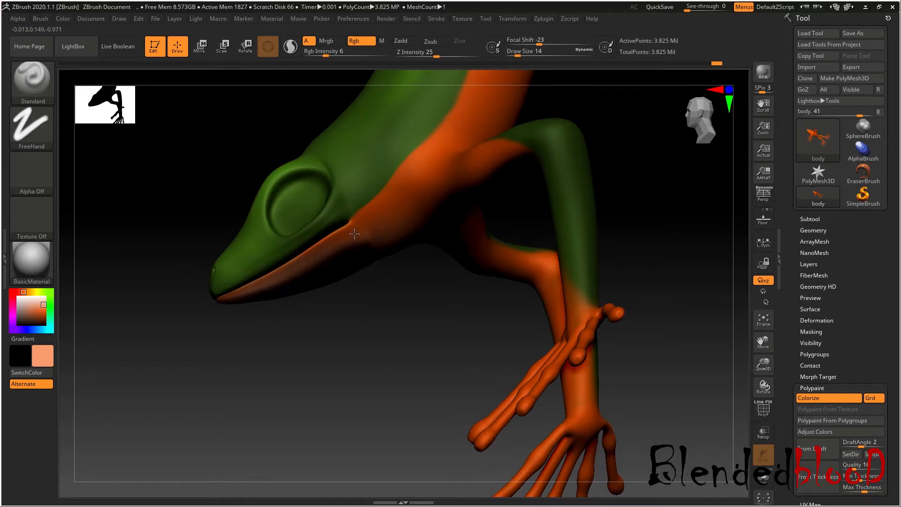
pyautogui.moveTo(342, 358); pyautogui.dragTo(343, 358)
pyautogui.moveTo(593, 305)
pyautogui.mouseDown()
pyautogui.moveTo(586, 365)
pyautogui.moveTo(601, 310)
pyautogui.mouseUp()
pyautogui.moveTo(655, 273); pyautogui.dragTo(663, 324)
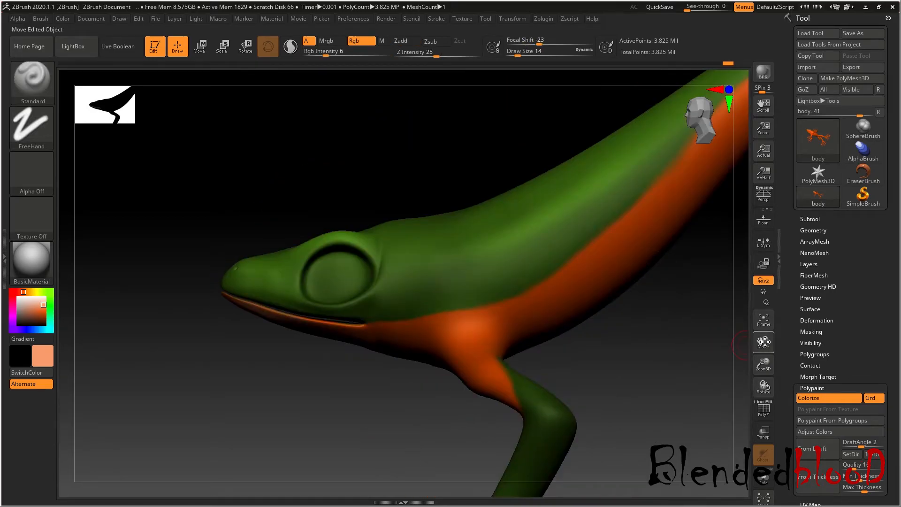
pyautogui.moveTo(764, 360); pyautogui.dragTo(802, 365)
pyautogui.moveTo(643, 374)
pyautogui.mouseDown()
pyautogui.moveTo(672, 383)
pyautogui.moveTo(709, 373)
pyautogui.moveTo(653, 375)
pyautogui.mouseUp()
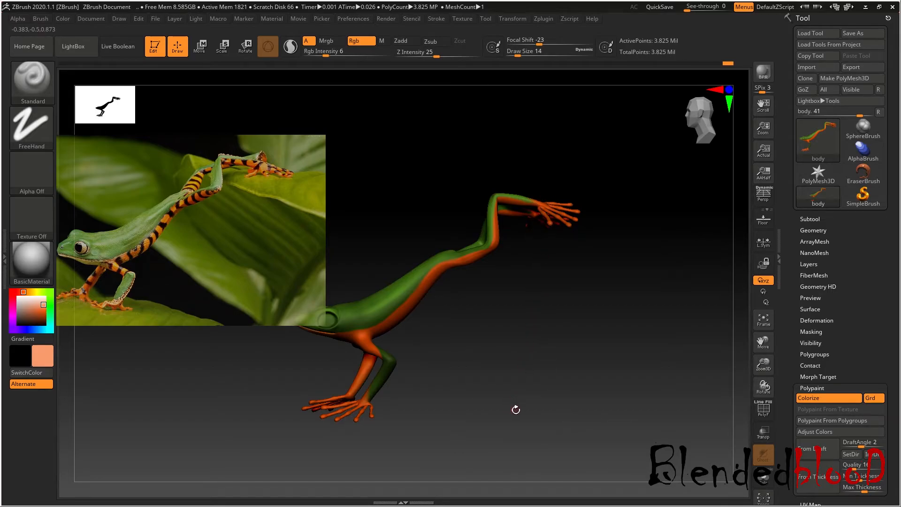
# - Set up the Standard brush with Alpha 23, the DragRect stroke and a light green paint colour for skin speckles
pyautogui.moveTo(764, 342); pyautogui.dragTo(813, 358)
pyautogui.click(31, 173)
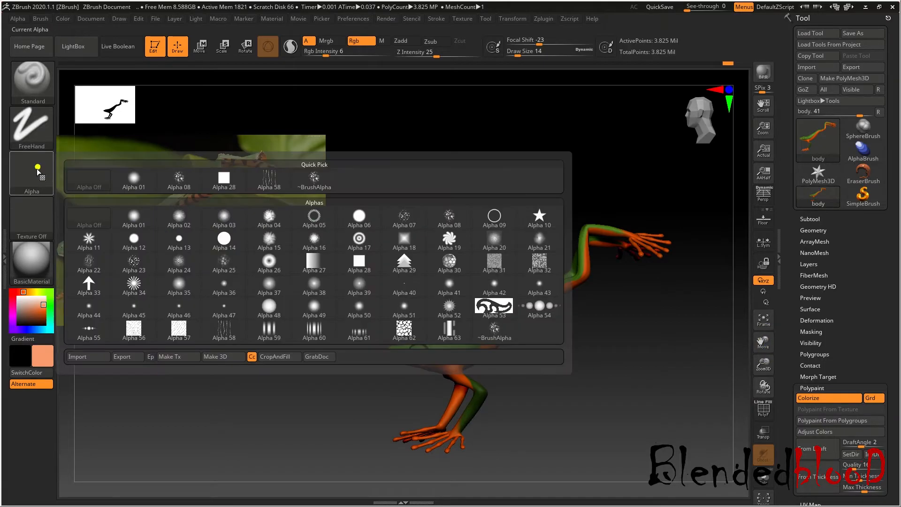
pyautogui.click(39, 175)
pyautogui.click(133, 241)
pyautogui.click(32, 126)
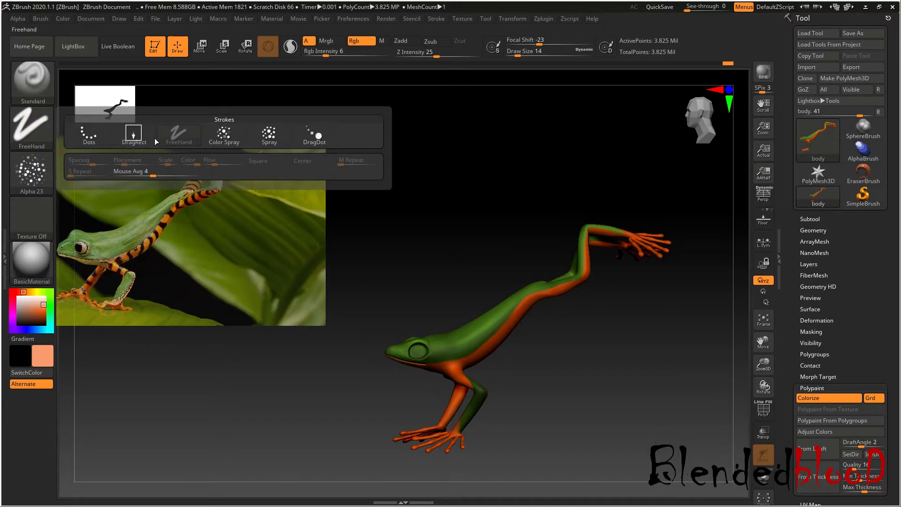
pyautogui.click(141, 137)
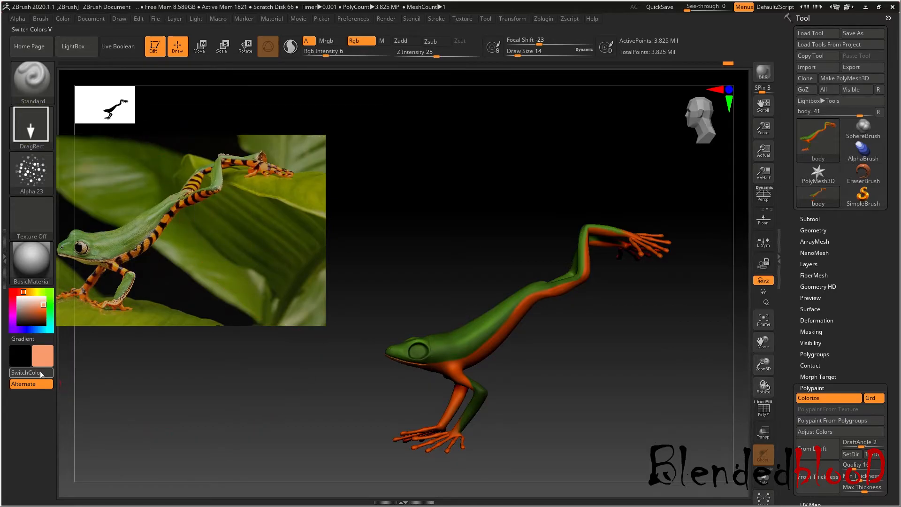
pyautogui.moveTo(43, 305)
pyautogui.mouseDown()
pyautogui.moveTo(50, 299)
pyautogui.moveTo(37, 317)
pyautogui.mouseUp()
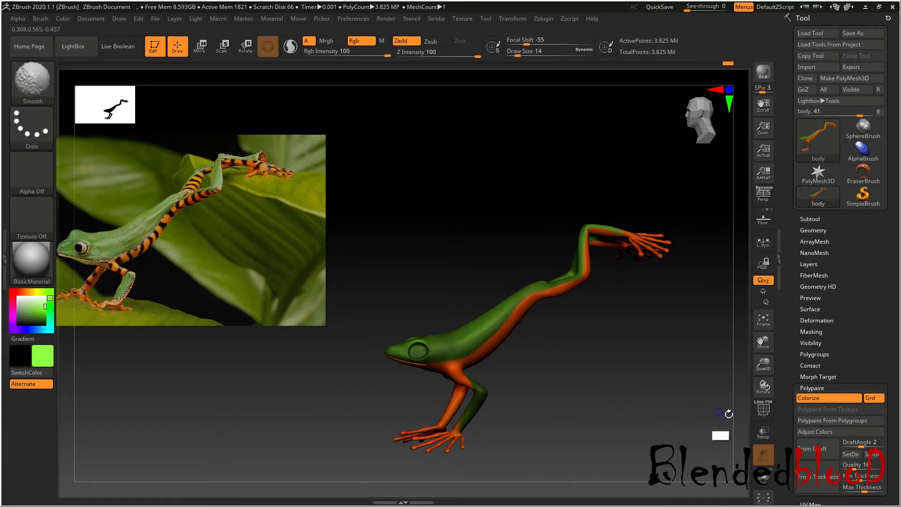
# - Hide the reference photo and stamp faint light green speckles on the back behind the head at Rgb intensity 6
pyautogui.hotkey('shift', 'z')
pyautogui.moveTo(764, 364); pyautogui.dragTo(760, 389)
pyautogui.moveTo(766, 347); pyautogui.dragTo(687, 421)
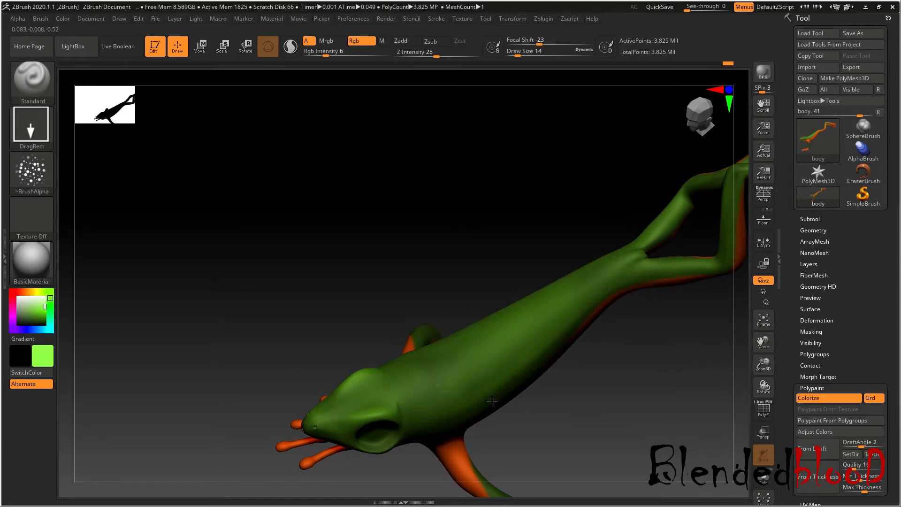
pyautogui.moveTo(549, 465); pyautogui.dragTo(528, 455)
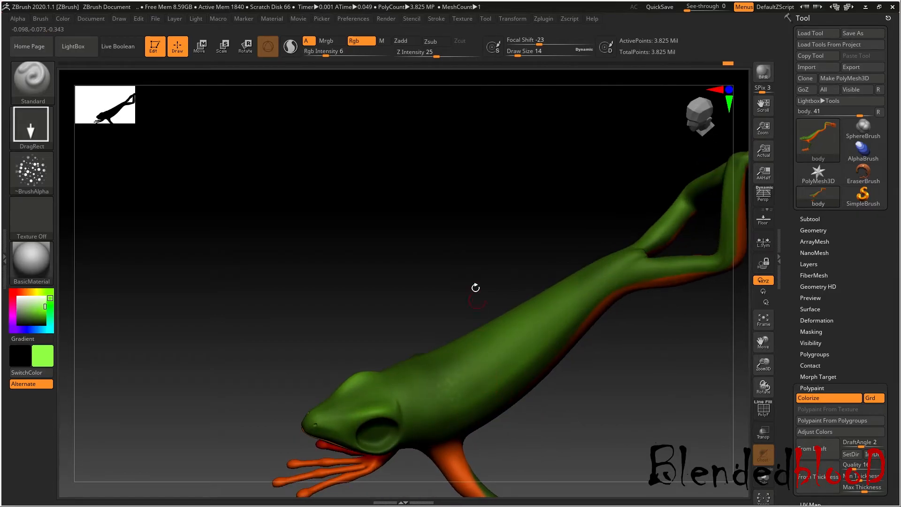
pyautogui.click(323, 55)
pyautogui.click(323, 55)
pyautogui.click(469, 381)
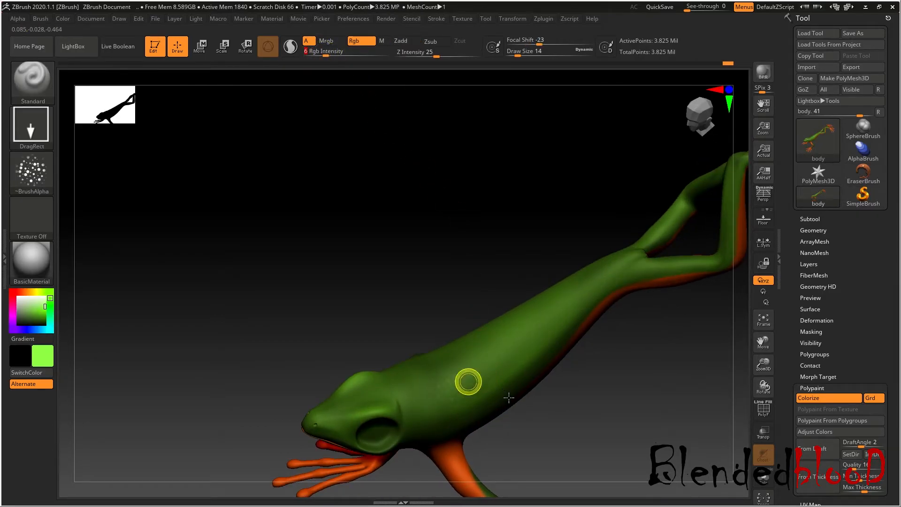
# - Set the Rgb intensity to 100 and stamp a bright green speckle cluster on the back behind the head
pyautogui.click(46, 304)
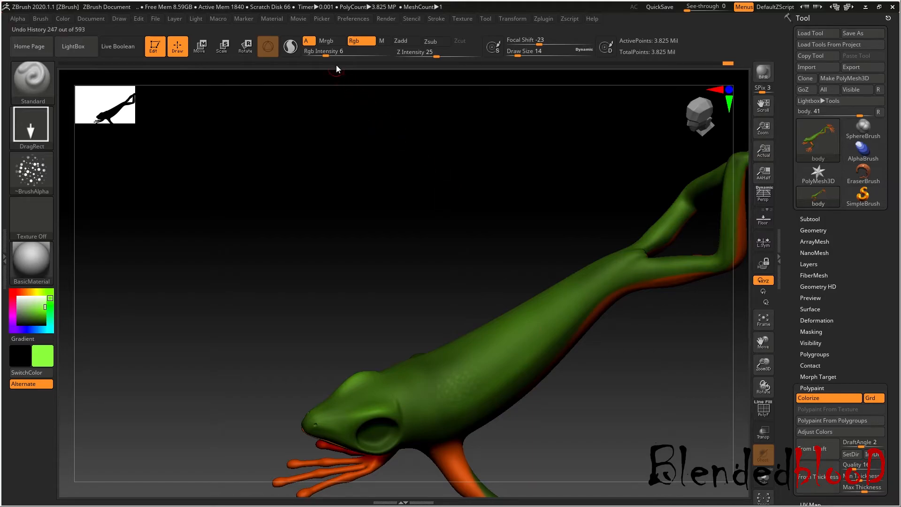
pyautogui.write('100')
pyautogui.press('Return')
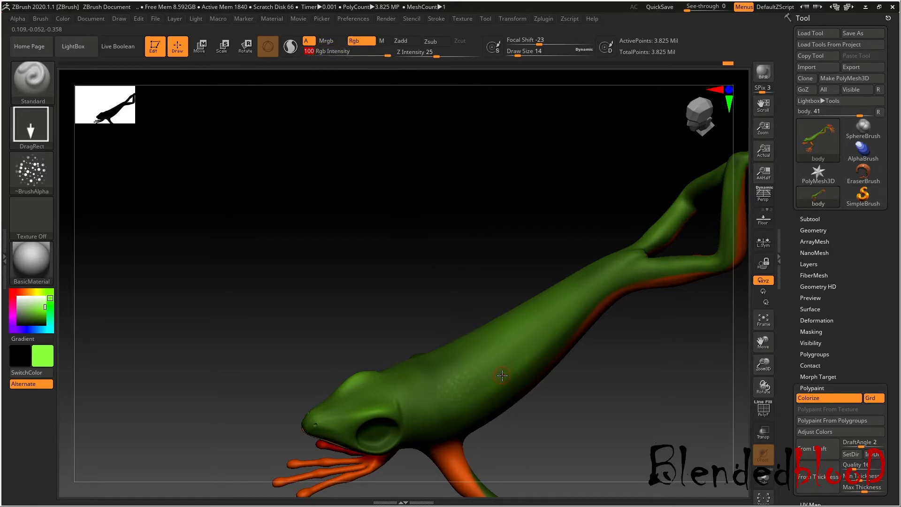
pyautogui.moveTo(502, 364); pyautogui.dragTo(499, 369)
pyautogui.moveTo(551, 417); pyautogui.dragTo(590, 380)
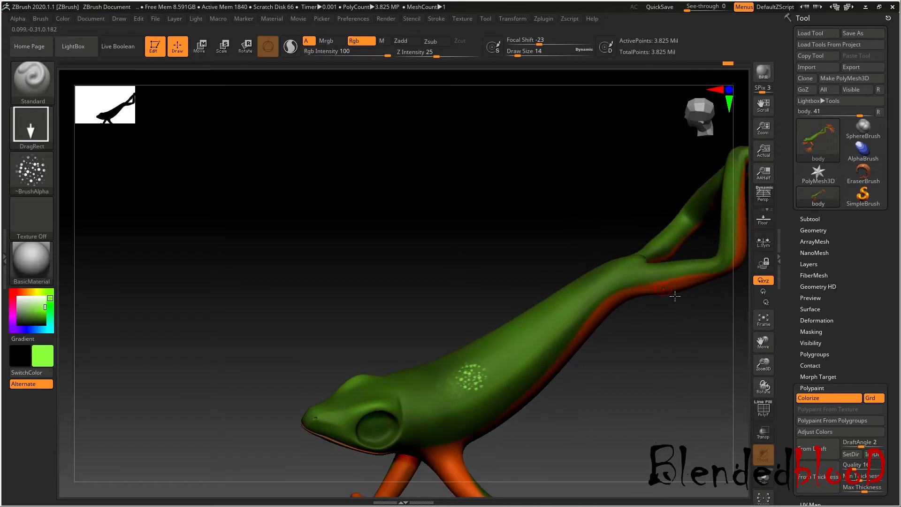
# - Set the brush's Focal Shift to 33 and retry the bright green speckle stamp on the shoulder area, undoing the earlier tries
pyautogui.moveTo(763, 364); pyautogui.dragTo(753, 397)
pyautogui.moveTo(544, 43); pyautogui.dragTo(563, 42)
pyautogui.moveTo(504, 359); pyautogui.dragTo(521, 354)
pyautogui.hotkey('ctrl', 'z')
pyautogui.hotkey('ctrl', 'z')
pyautogui.moveTo(495, 372); pyautogui.dragTo(486, 371)
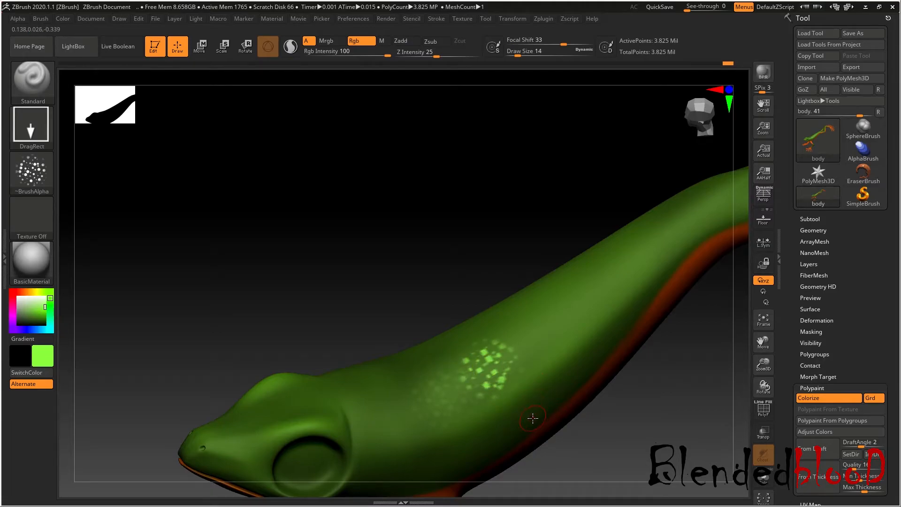
pyautogui.hotkey('ctrl', 'z')
pyautogui.moveTo(463, 390); pyautogui.dragTo(451, 396)
# - Stamp another bright green speckle cluster higher on the back, inspect it from the side and undo the bright speckles
pyautogui.moveTo(764, 365); pyautogui.dragTo(752, 308)
pyautogui.moveTo(696, 401)
pyautogui.mouseDown()
pyautogui.moveTo(690, 405)
pyautogui.moveTo(700, 399)
pyautogui.mouseUp()
pyautogui.moveTo(761, 364); pyautogui.dragTo(760, 358)
pyautogui.moveTo(702, 393); pyautogui.dragTo(697, 383)
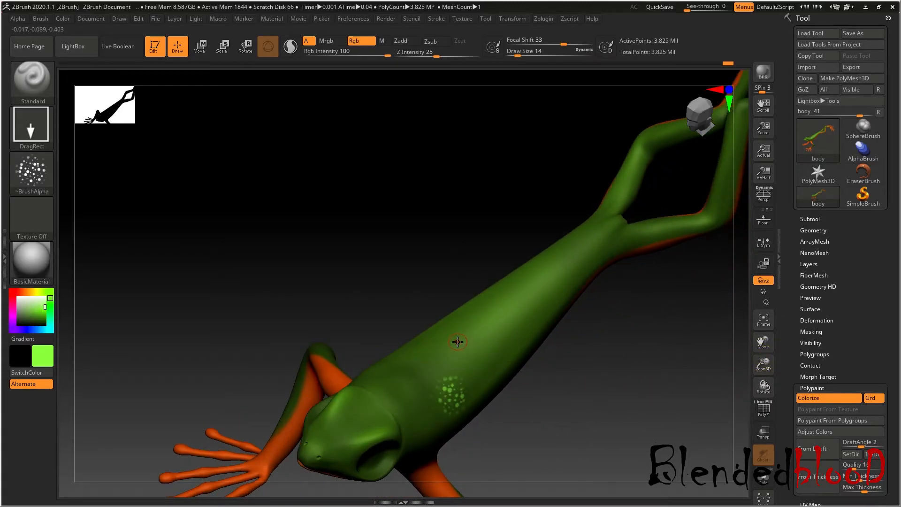
pyautogui.moveTo(484, 348); pyautogui.dragTo(494, 342)
pyautogui.click(489, 331)
pyautogui.moveTo(579, 375)
pyautogui.mouseDown()
pyautogui.moveTo(587, 386)
pyautogui.moveTo(627, 378)
pyautogui.mouseUp()
pyautogui.press('ctrl')
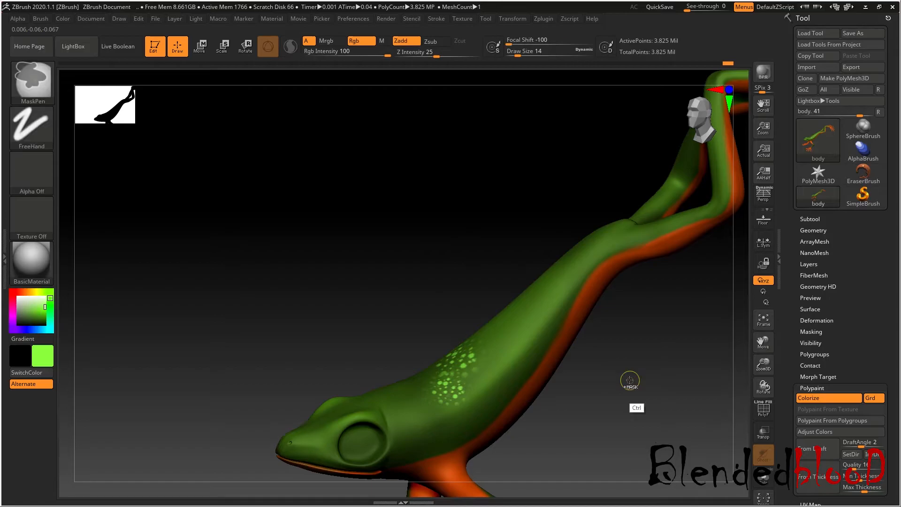
pyautogui.hotkey('ctrl', 'z')
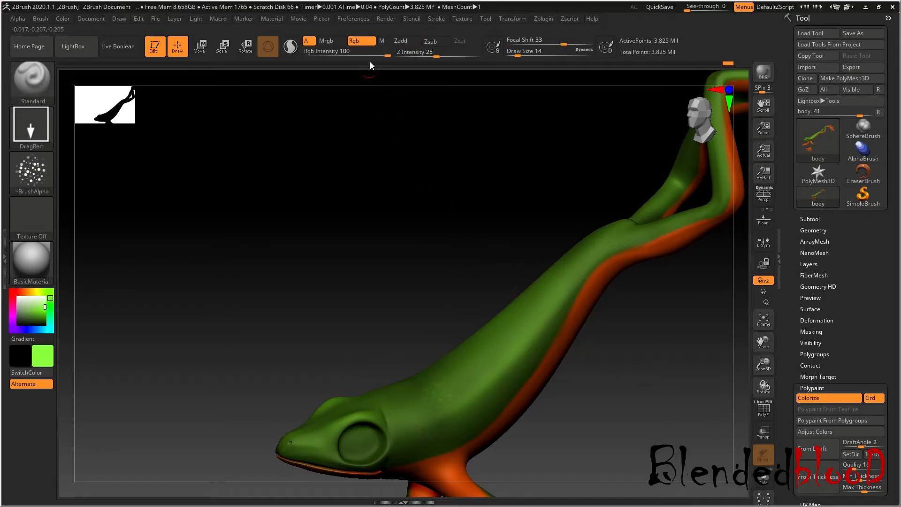
# - Set the Rgb intensity to 17 and stamp light green speckle clusters from behind the eye over the shoulder to mid-back
pyautogui.moveTo(382, 54); pyautogui.dragTo(338, 55)
pyautogui.moveTo(482, 394); pyautogui.dragTo(532, 308)
pyautogui.moveTo(425, 409); pyautogui.dragTo(469, 362)
pyautogui.moveTo(446, 424); pyautogui.dragTo(462, 399)
pyautogui.moveTo(393, 395); pyautogui.dragTo(402, 442)
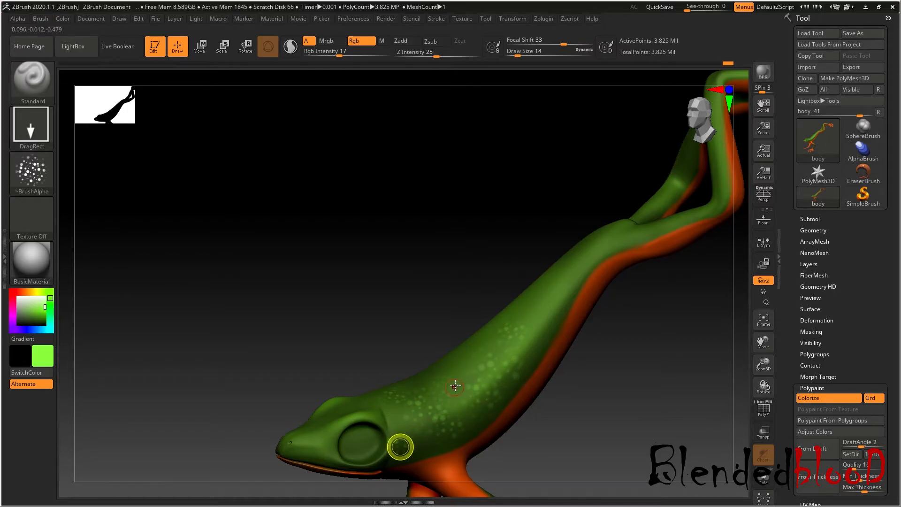
pyautogui.moveTo(468, 353); pyautogui.dragTo(493, 380)
pyautogui.moveTo(533, 311); pyautogui.dragTo(552, 285)
pyautogui.moveTo(536, 347); pyautogui.dragTo(546, 314)
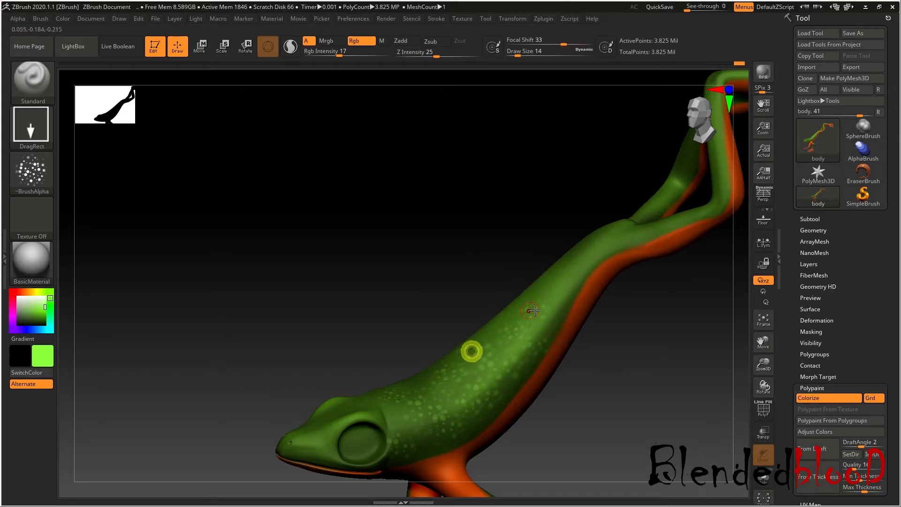
# - Stamp overlapping light green speckles along the rear half of the back up to the base of the hind legs
pyautogui.moveTo(763, 342); pyautogui.dragTo(728, 388)
pyautogui.moveTo(642, 365); pyautogui.dragTo(679, 419)
pyautogui.moveTo(520, 354)
pyautogui.mouseDown()
pyautogui.moveTo(495, 374)
pyautogui.moveTo(418, 358)
pyautogui.mouseUp()
pyautogui.moveTo(413, 392); pyautogui.dragTo(467, 294)
pyautogui.moveTo(455, 332); pyautogui.dragTo(475, 288)
pyautogui.moveTo(466, 299); pyautogui.dragTo(482, 274)
pyautogui.moveTo(457, 311); pyautogui.dragTo(474, 277)
pyautogui.moveTo(469, 280)
pyautogui.mouseDown()
pyautogui.moveTo(484, 253)
pyautogui.moveTo(479, 261)
pyautogui.mouseUp()
pyautogui.moveTo(481, 277); pyautogui.dragTo(489, 262)
pyautogui.moveTo(472, 313)
pyautogui.mouseDown()
pyautogui.moveTo(498, 259)
pyautogui.moveTo(490, 245)
pyautogui.mouseUp()
pyautogui.moveTo(482, 251)
pyautogui.mouseDown()
pyautogui.moveTo(491, 231)
pyautogui.moveTo(506, 245)
pyautogui.moveTo(488, 246)
pyautogui.mouseUp()
pyautogui.moveTo(473, 260); pyautogui.dragTo(479, 240)
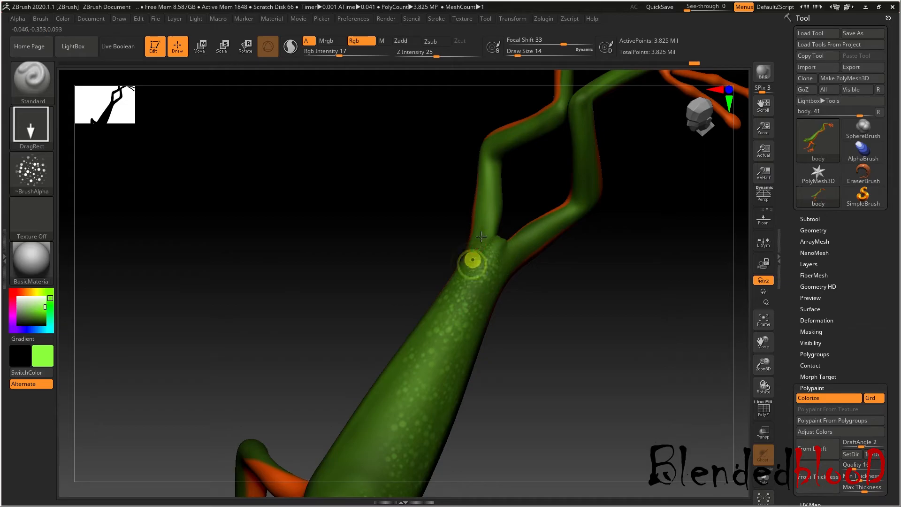
# - Fill in light green speckles at the hips and add more on the top of the head and neck
pyautogui.moveTo(552, 366)
pyautogui.mouseDown()
pyautogui.moveTo(540, 364)
pyautogui.moveTo(672, 319)
pyautogui.mouseUp()
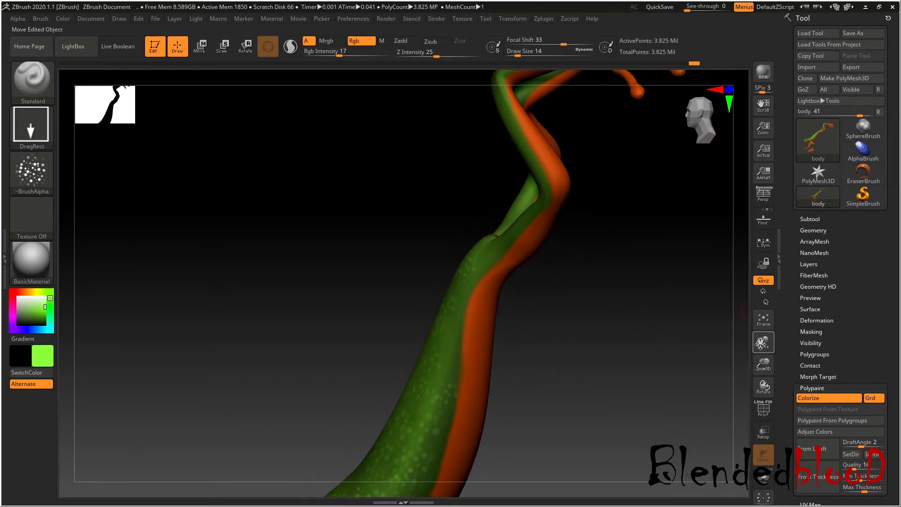
pyautogui.moveTo(763, 347); pyautogui.dragTo(776, 249)
pyautogui.moveTo(655, 327); pyautogui.dragTo(669, 369)
pyautogui.moveTo(489, 202); pyautogui.dragTo(504, 181)
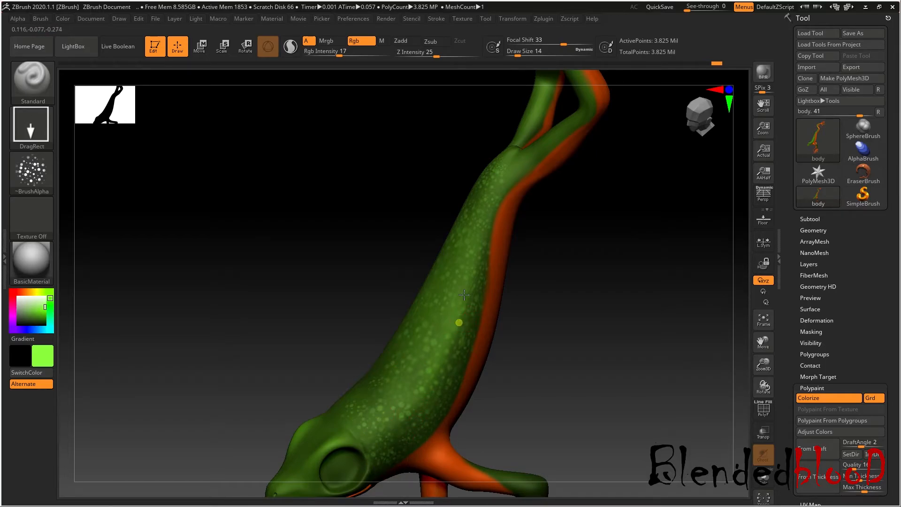
pyautogui.moveTo(762, 343); pyautogui.dragTo(794, 239)
pyautogui.moveTo(623, 334); pyautogui.dragTo(606, 352)
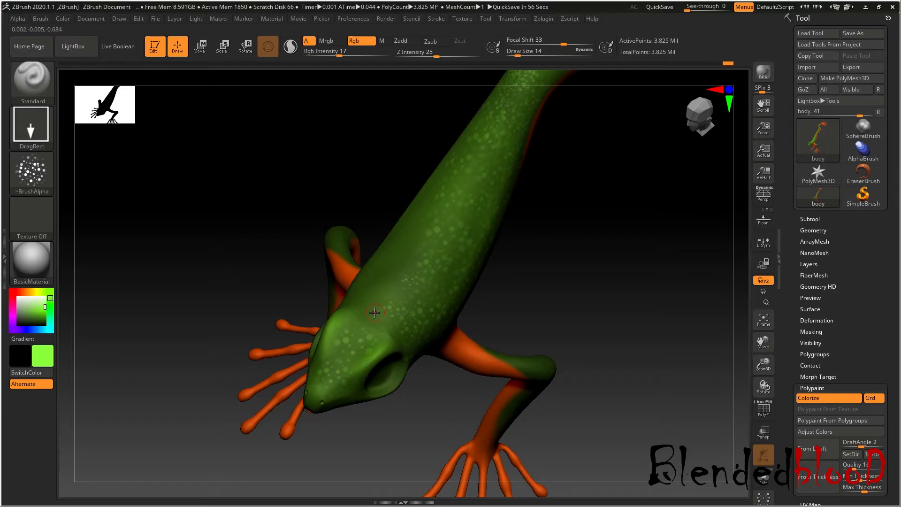
pyautogui.moveTo(566, 314); pyautogui.dragTo(550, 282)
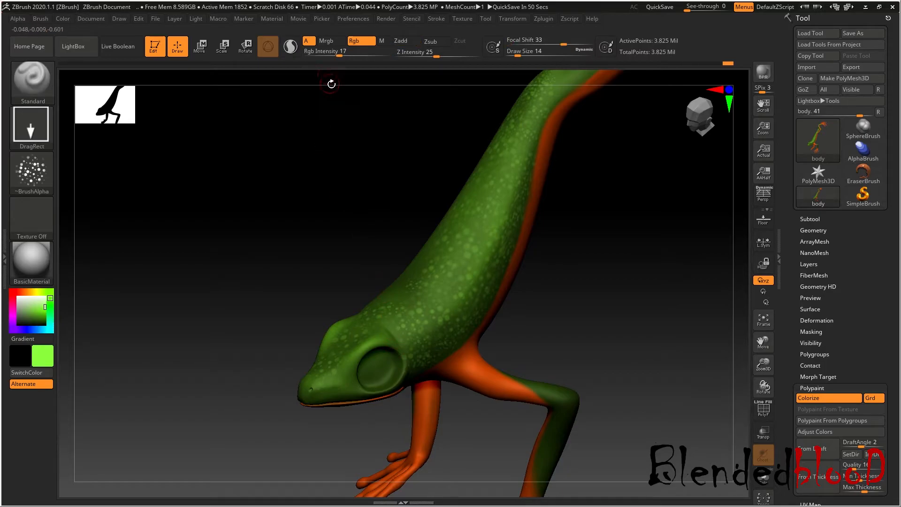
pyautogui.moveTo(613, 328); pyautogui.dragTo(458, 376)
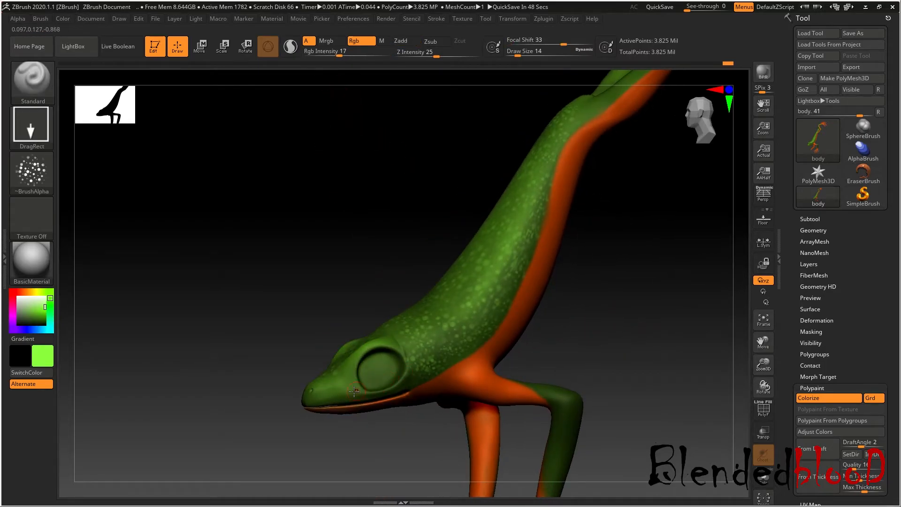
# - Set the Rgb intensity to 4 and stamp faint light green speckles on the cheek below the eye and behind the jaw
pyautogui.moveTo(337, 56); pyautogui.dragTo(322, 56)
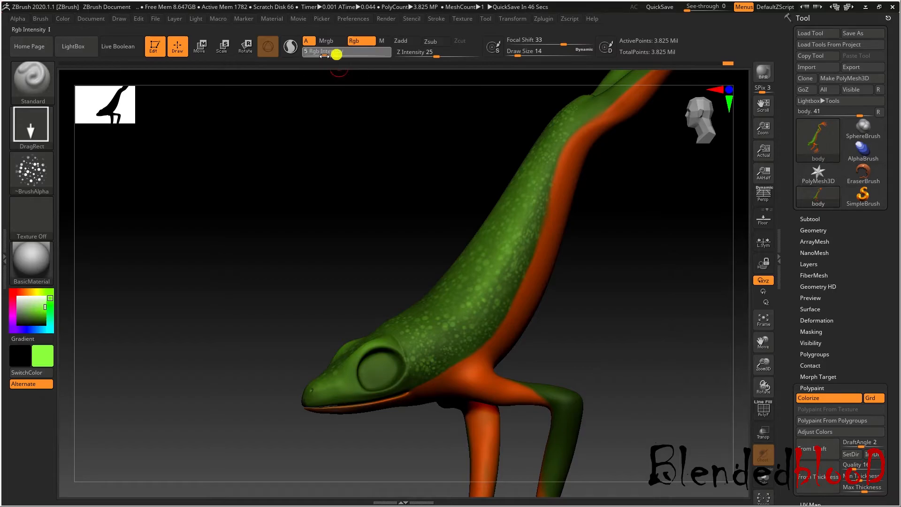
pyautogui.moveTo(338, 390)
pyautogui.mouseDown()
pyautogui.moveTo(375, 392)
pyautogui.moveTo(344, 389)
pyautogui.moveTo(360, 395)
pyautogui.mouseUp()
pyautogui.moveTo(342, 391)
pyautogui.mouseDown()
pyautogui.moveTo(381, 395)
pyautogui.moveTo(430, 369)
pyautogui.mouseUp()
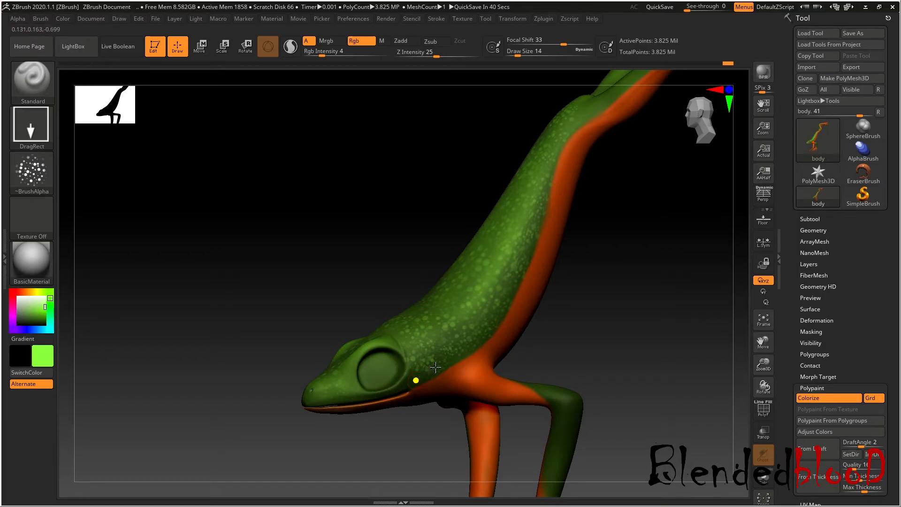
# - Set the Rgb intensity to 13 and stamp light green speckles along the frog's other flank from hip to neck
pyautogui.moveTo(330, 55); pyautogui.dragTo(337, 55)
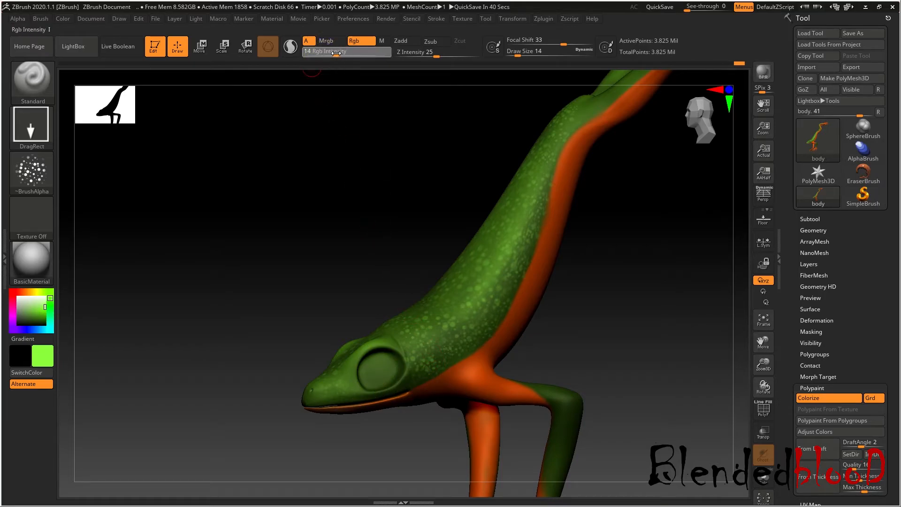
pyautogui.click(391, 336)
pyautogui.moveTo(613, 276); pyautogui.dragTo(577, 309)
pyautogui.moveTo(644, 383); pyautogui.dragTo(715, 381)
pyautogui.moveTo(760, 343); pyautogui.dragTo(753, 410)
pyautogui.moveTo(343, 391)
pyautogui.mouseDown()
pyautogui.moveTo(328, 345)
pyautogui.moveTo(334, 299)
pyautogui.mouseUp()
pyautogui.moveTo(323, 368); pyautogui.dragTo(336, 338)
pyautogui.moveTo(333, 314); pyautogui.dragTo(356, 219)
pyautogui.moveTo(341, 274); pyautogui.dragTo(350, 251)
pyautogui.moveTo(352, 309); pyautogui.dragTo(360, 280)
pyautogui.moveTo(360, 358); pyautogui.dragTo(361, 336)
pyautogui.moveTo(362, 389); pyautogui.dragTo(356, 358)
pyautogui.moveTo(369, 409); pyautogui.dragTo(350, 359)
pyautogui.moveTo(359, 331); pyautogui.dragTo(361, 312)
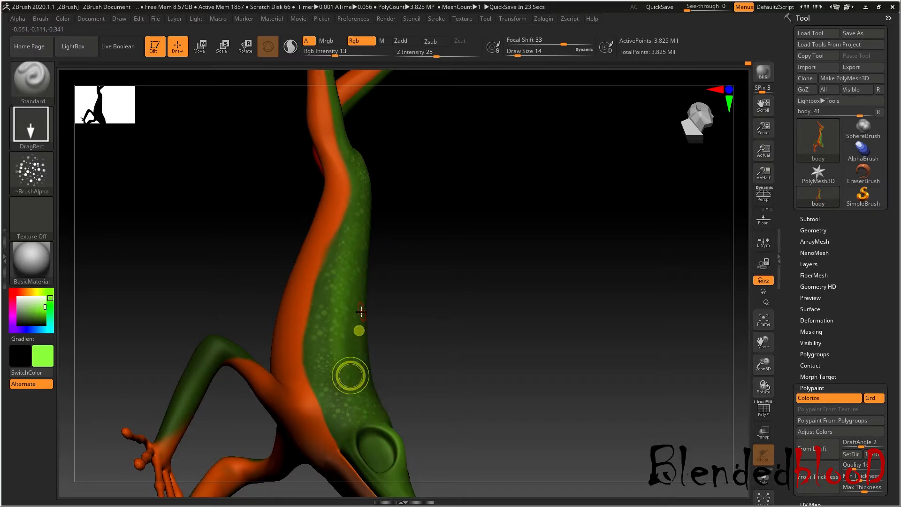
# - Stamp light green speckles on the green outer side of the front leg, from the elbow down the forearm
pyautogui.moveTo(557, 378); pyautogui.dragTo(536, 379)
pyautogui.moveTo(596, 393); pyautogui.dragTo(700, 340)
pyautogui.moveTo(762, 358); pyautogui.dragTo(785, 296)
pyautogui.moveTo(599, 393); pyautogui.dragTo(589, 387)
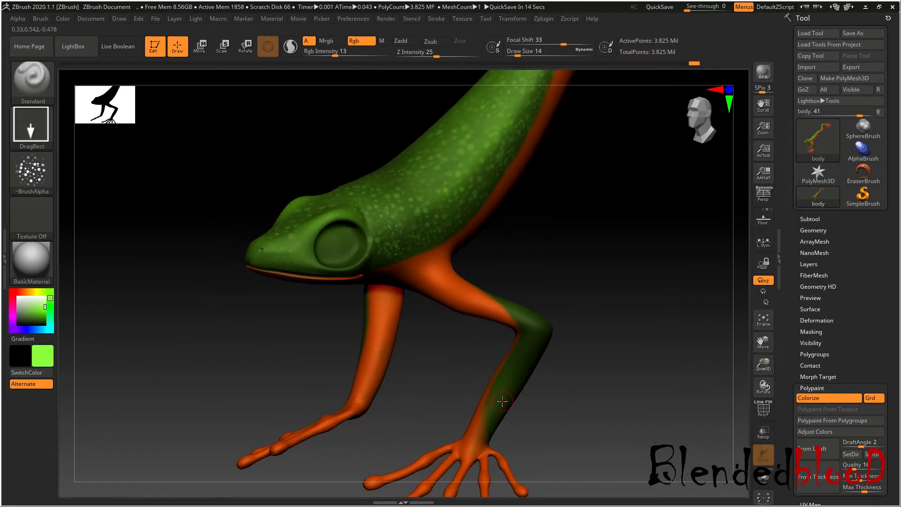
pyautogui.moveTo(530, 349); pyautogui.dragTo(542, 303)
pyautogui.moveTo(520, 389); pyautogui.dragTo(550, 344)
pyautogui.moveTo(474, 294)
pyautogui.mouseDown()
pyautogui.moveTo(483, 286)
pyautogui.moveTo(455, 318)
pyautogui.moveTo(464, 301)
pyautogui.moveTo(463, 338)
pyautogui.moveTo(477, 344)
pyautogui.moveTo(510, 425)
pyautogui.moveTo(523, 425)
pyautogui.mouseUp()
pyautogui.moveTo(558, 407)
pyautogui.mouseDown()
pyautogui.moveTo(652, 410)
pyautogui.moveTo(744, 367)
pyautogui.moveTo(654, 413)
pyautogui.moveTo(684, 376)
pyautogui.moveTo(663, 346)
pyautogui.moveTo(632, 395)
pyautogui.mouseUp()
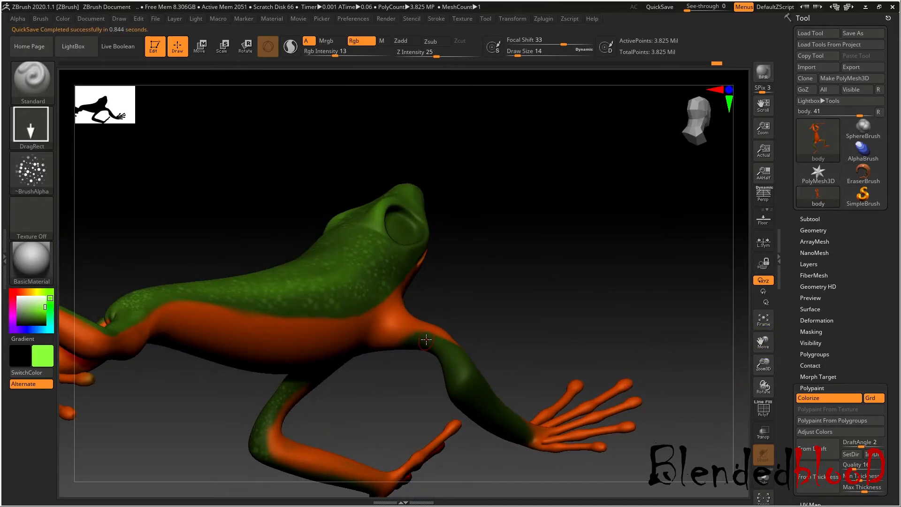
pyautogui.moveTo(457, 360)
pyautogui.mouseDown()
pyautogui.moveTo(511, 432)
pyautogui.moveTo(504, 419)
pyautogui.mouseUp()
# - Stamp light green speckles along the green upper surfaces of the hind legs, from the thighs to the lower legs
pyautogui.moveTo(550, 378); pyautogui.dragTo(704, 364)
pyautogui.moveTo(764, 342); pyautogui.dragTo(802, 326)
pyautogui.moveTo(571, 435); pyautogui.dragTo(670, 407)
pyautogui.moveTo(764, 342); pyautogui.dragTo(499, 391)
pyautogui.moveTo(765, 355); pyautogui.dragTo(779, 265)
pyautogui.moveTo(650, 346); pyautogui.dragTo(582, 373)
pyautogui.moveTo(519, 281); pyautogui.dragTo(422, 397)
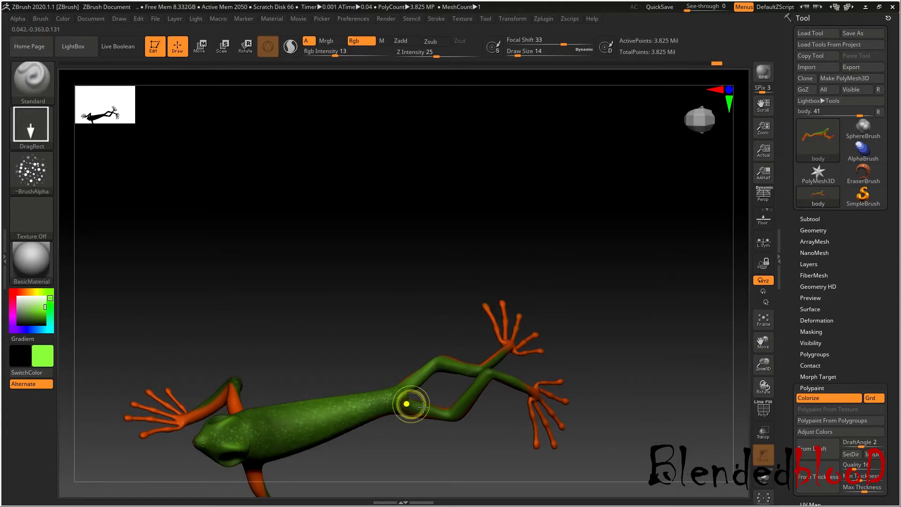
pyautogui.moveTo(434, 367); pyautogui.dragTo(441, 360)
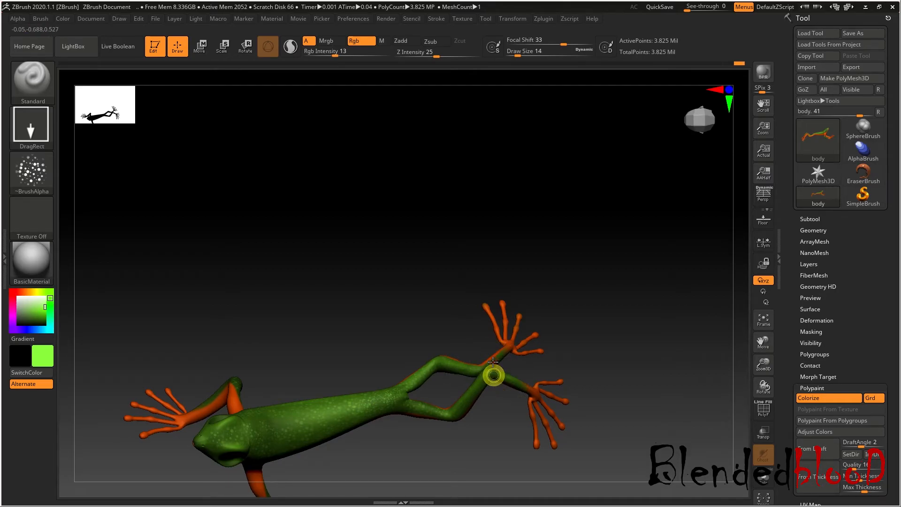
pyautogui.moveTo(501, 409); pyautogui.dragTo(499, 446)
pyautogui.moveTo(768, 347); pyautogui.dragTo(813, 293)
pyautogui.moveTo(764, 366); pyautogui.dragTo(763, 361)
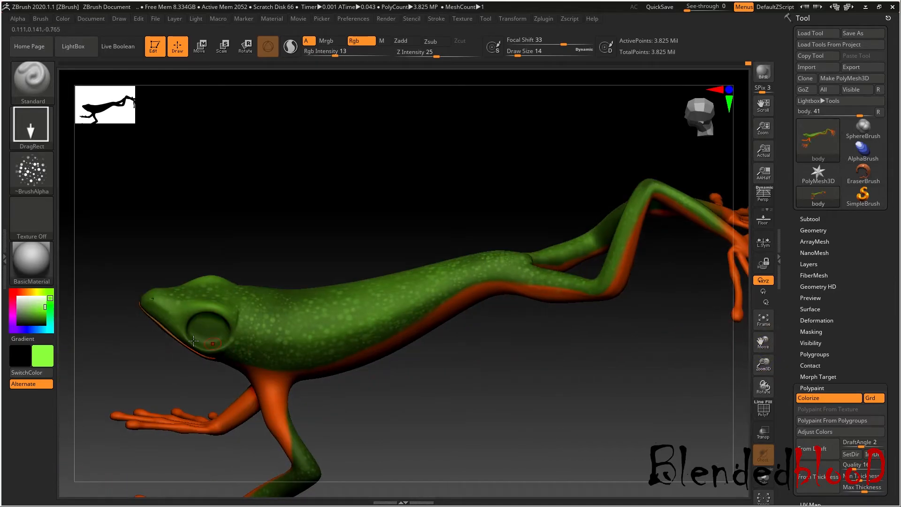
# - Pick a dark green color, set the Rgb intensity to 29 and stamp dark speckles over the flank and back
pyautogui.moveTo(44, 307); pyautogui.dragTo(44, 315)
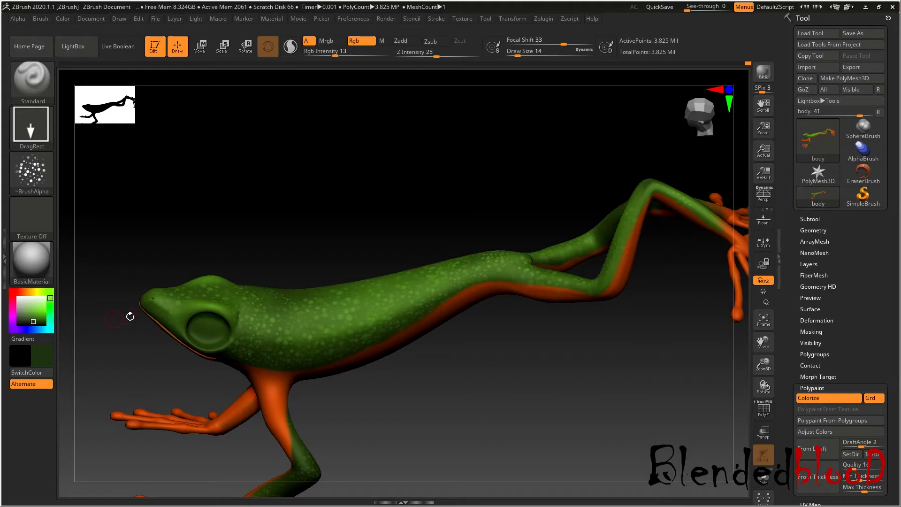
pyautogui.moveTo(335, 54); pyautogui.dragTo(350, 54)
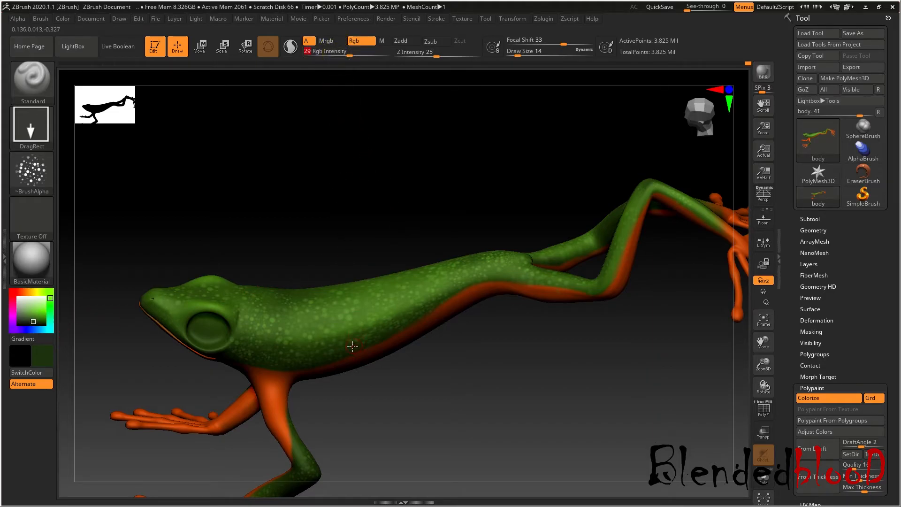
pyautogui.moveTo(341, 335); pyautogui.dragTo(371, 316)
pyautogui.moveTo(314, 356)
pyautogui.mouseDown()
pyautogui.moveTo(331, 344)
pyautogui.moveTo(258, 346)
pyautogui.mouseUp()
pyautogui.moveTo(259, 347)
pyautogui.mouseDown()
pyautogui.moveTo(289, 348)
pyautogui.moveTo(284, 355)
pyautogui.moveTo(257, 331)
pyautogui.mouseUp()
pyautogui.moveTo(257, 329)
pyautogui.mouseDown()
pyautogui.moveTo(255, 313)
pyautogui.moveTo(290, 350)
pyautogui.moveTo(319, 362)
pyautogui.moveTo(346, 344)
pyautogui.moveTo(343, 297)
pyautogui.mouseUp()
pyautogui.moveTo(296, 315); pyautogui.dragTo(320, 289)
pyautogui.moveTo(333, 324); pyautogui.dragTo(358, 312)
pyautogui.moveTo(352, 312)
pyautogui.mouseDown()
pyautogui.moveTo(408, 309)
pyautogui.moveTo(421, 278)
pyautogui.mouseUp()
pyautogui.click(414, 300)
# - Extend the dark green speckles over the neck and along the upper back to the hips
pyautogui.moveTo(459, 360); pyautogui.dragTo(475, 436)
pyautogui.moveTo(273, 303); pyautogui.dragTo(301, 268)
pyautogui.moveTo(246, 317)
pyautogui.mouseDown()
pyautogui.moveTo(273, 305)
pyautogui.moveTo(256, 310)
pyautogui.mouseUp()
pyautogui.moveTo(216, 331); pyautogui.dragTo(241, 315)
pyautogui.moveTo(206, 329)
pyautogui.mouseDown()
pyautogui.moveTo(229, 312)
pyautogui.moveTo(216, 330)
pyautogui.moveTo(224, 335)
pyautogui.mouseUp()
pyautogui.moveTo(251, 318)
pyautogui.mouseDown()
pyautogui.moveTo(270, 305)
pyautogui.moveTo(267, 276)
pyautogui.moveTo(328, 286)
pyautogui.moveTo(417, 252)
pyautogui.mouseUp()
pyautogui.moveTo(424, 253)
pyautogui.mouseDown()
pyautogui.moveTo(477, 238)
pyautogui.moveTo(410, 282)
pyautogui.mouseUp()
pyautogui.moveTo(480, 260)
pyautogui.mouseDown()
pyautogui.moveTo(469, 252)
pyautogui.moveTo(487, 253)
pyautogui.mouseUp()
# - Stamp dark green speckles over the green areas of both hind legs, from the thighs past the knees
pyautogui.moveTo(497, 347); pyautogui.dragTo(542, 398)
pyautogui.moveTo(763, 339); pyautogui.dragTo(597, 405)
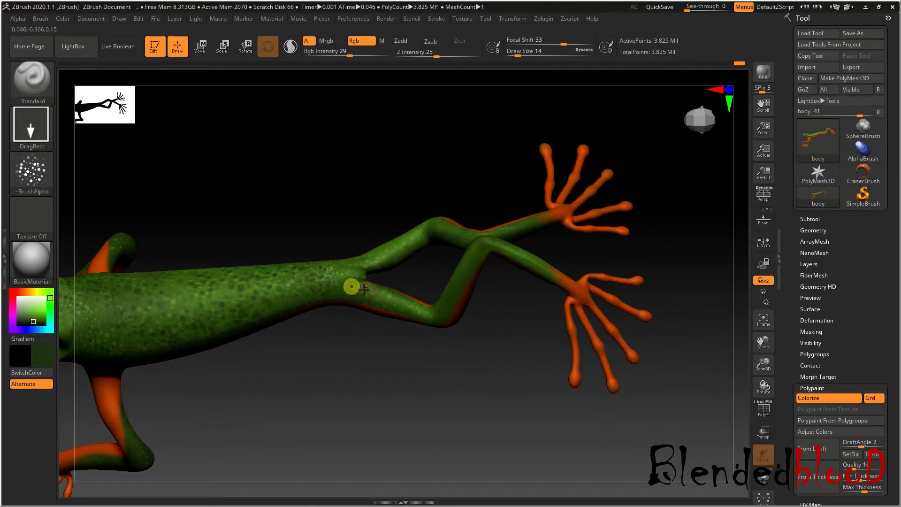
pyautogui.click(431, 230)
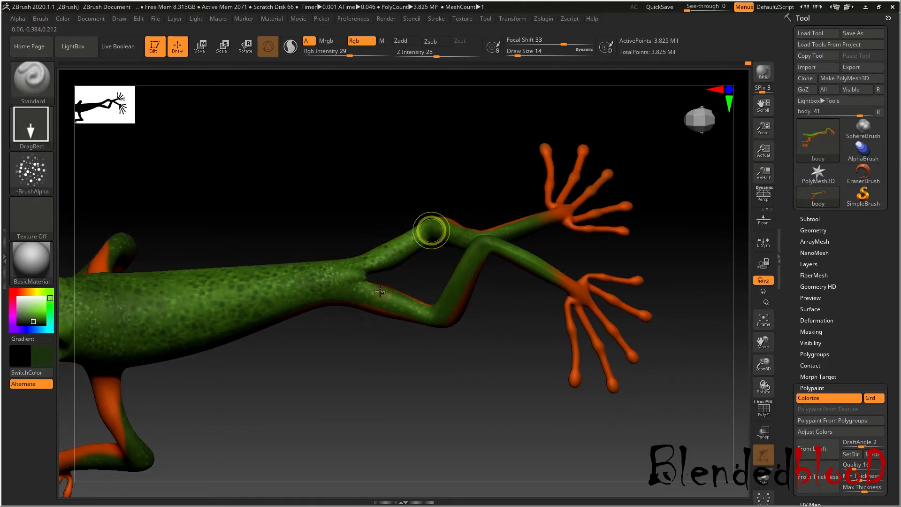
pyautogui.click(377, 298)
pyautogui.moveTo(499, 366); pyautogui.dragTo(520, 297)
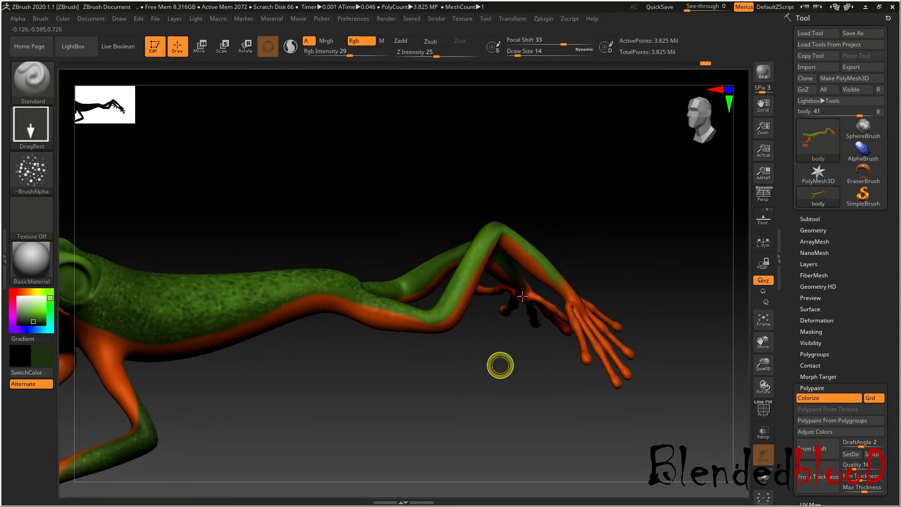
pyautogui.moveTo(479, 369); pyautogui.dragTo(452, 319)
pyautogui.click(457, 280)
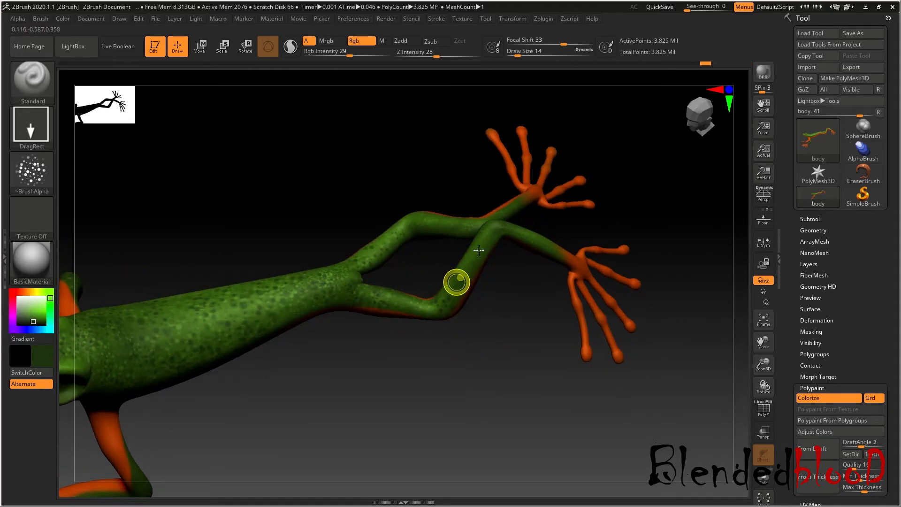
pyautogui.click(487, 237)
pyautogui.click(407, 300)
pyautogui.moveTo(456, 226)
pyautogui.mouseDown()
pyautogui.moveTo(511, 218)
pyautogui.moveTo(519, 200)
pyautogui.moveTo(522, 232)
pyautogui.mouseUp()
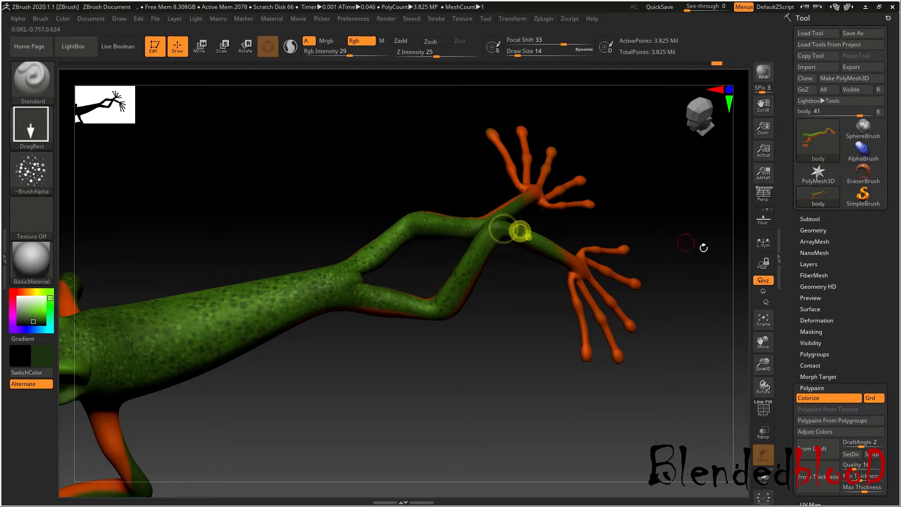
# - Stamp dark green speckles down the green outer side of the front leg
pyautogui.moveTo(760, 344); pyautogui.dragTo(868, 291)
pyautogui.moveTo(575, 393)
pyautogui.mouseDown()
pyautogui.moveTo(550, 356)
pyautogui.moveTo(546, 310)
pyautogui.mouseUp()
pyautogui.moveTo(762, 342); pyautogui.dragTo(873, 221)
pyautogui.moveTo(624, 328); pyautogui.dragTo(609, 317)
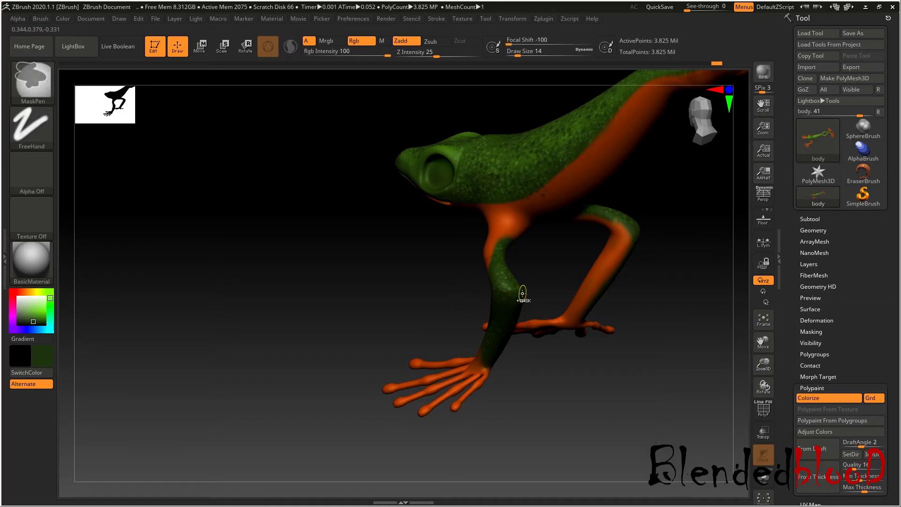
pyautogui.moveTo(499, 262)
pyautogui.mouseDown()
pyautogui.moveTo(511, 325)
pyautogui.moveTo(489, 360)
pyautogui.mouseUp()
# - Stamp dark green speckles on the tip and top of the snout
pyautogui.moveTo(540, 389); pyautogui.dragTo(573, 369)
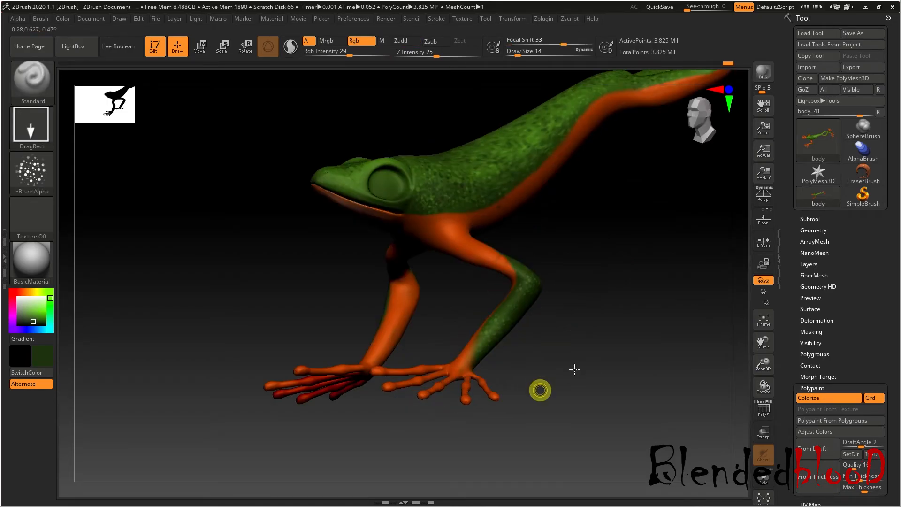
pyautogui.moveTo(764, 342); pyautogui.dragTo(798, 381)
pyautogui.moveTo(673, 304); pyautogui.dragTo(669, 413)
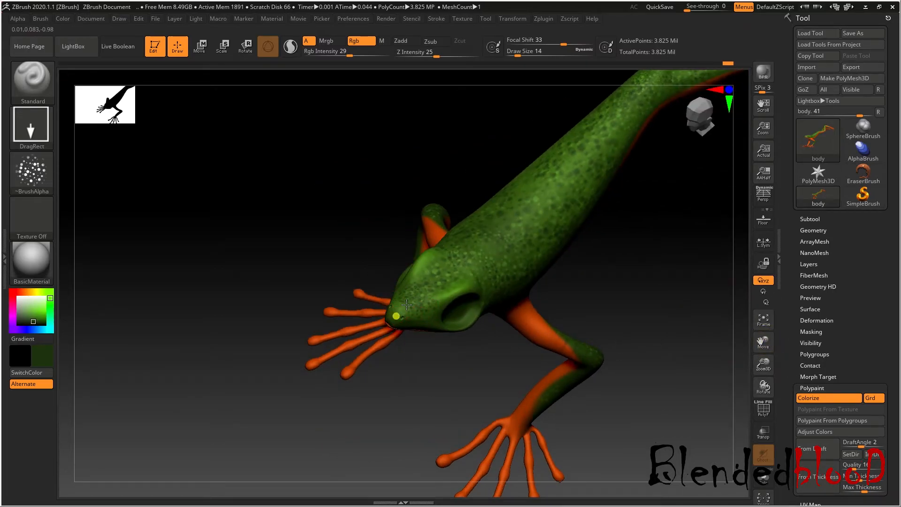
pyautogui.moveTo(412, 299); pyautogui.dragTo(417, 296)
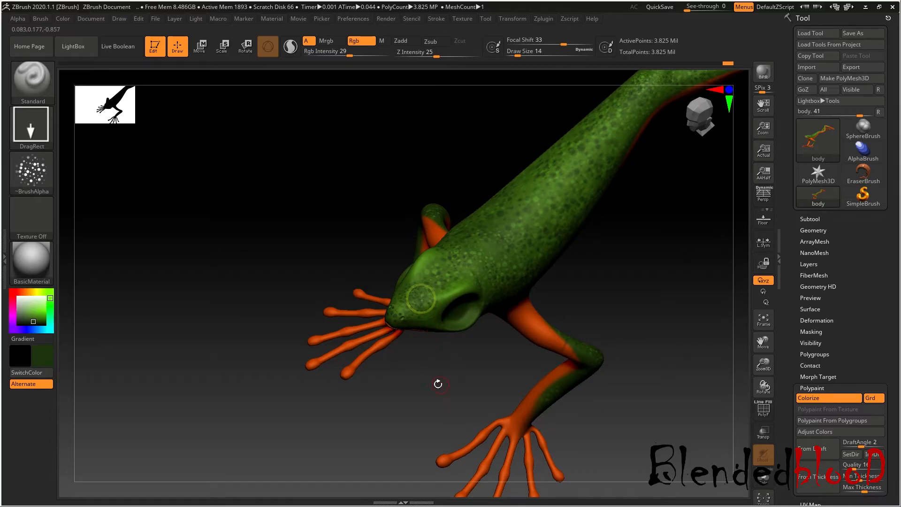
# - Turn the frog to its side and change the paint color to a dark orange-brown
pyautogui.moveTo(440, 384); pyautogui.dragTo(446, 307)
pyautogui.moveTo(752, 347); pyautogui.dragTo(657, 350)
pyautogui.click(21, 292)
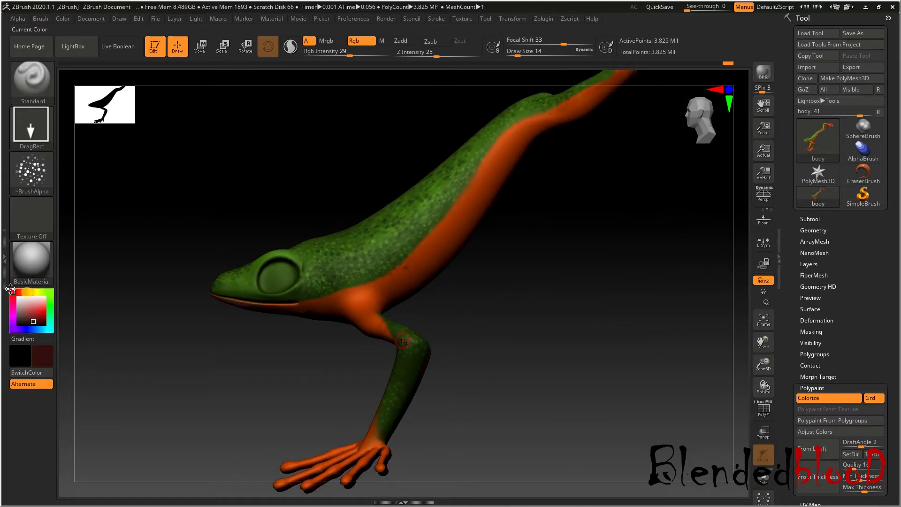
pyautogui.click(25, 292)
pyautogui.moveTo(32, 301)
pyautogui.mouseDown()
pyautogui.moveTo(53, 319)
pyautogui.moveTo(44, 313)
pyautogui.moveTo(35, 320)
pyautogui.moveTo(39, 307)
pyautogui.moveTo(22, 288)
pyautogui.moveTo(45, 320)
pyautogui.mouseUp()
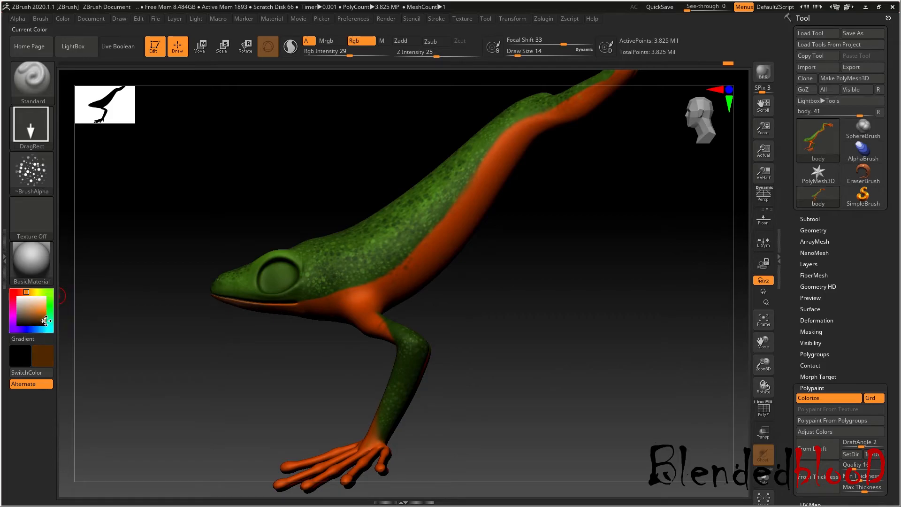
# - Try stamping dark brown speckles on the orange flank behind the front leg, and undo them
pyautogui.moveTo(513, 320)
pyautogui.mouseDown()
pyautogui.moveTo(507, 294)
pyautogui.moveTo(417, 256)
pyautogui.moveTo(446, 242)
pyautogui.moveTo(454, 269)
pyautogui.mouseUp()
pyautogui.moveTo(675, 350); pyautogui.dragTo(628, 408)
pyautogui.moveTo(494, 337); pyautogui.dragTo(488, 323)
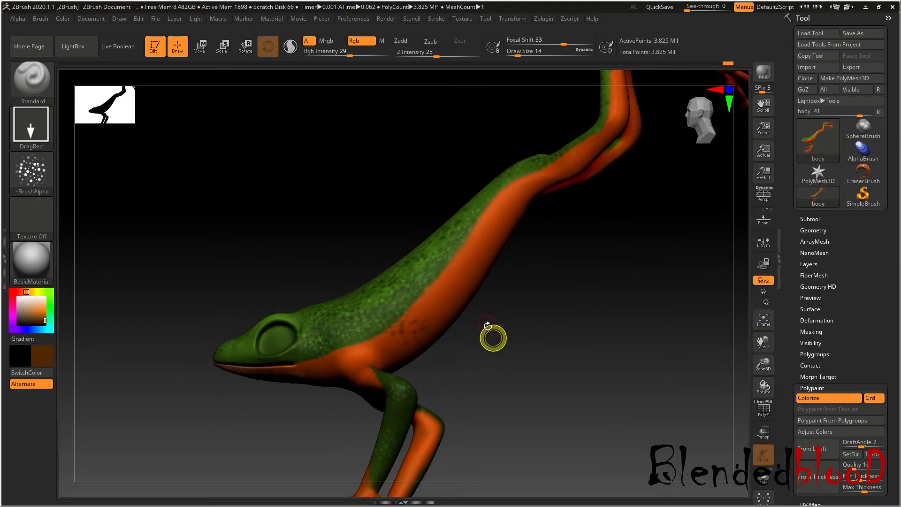
pyautogui.hotkey('ctrl', 'z')
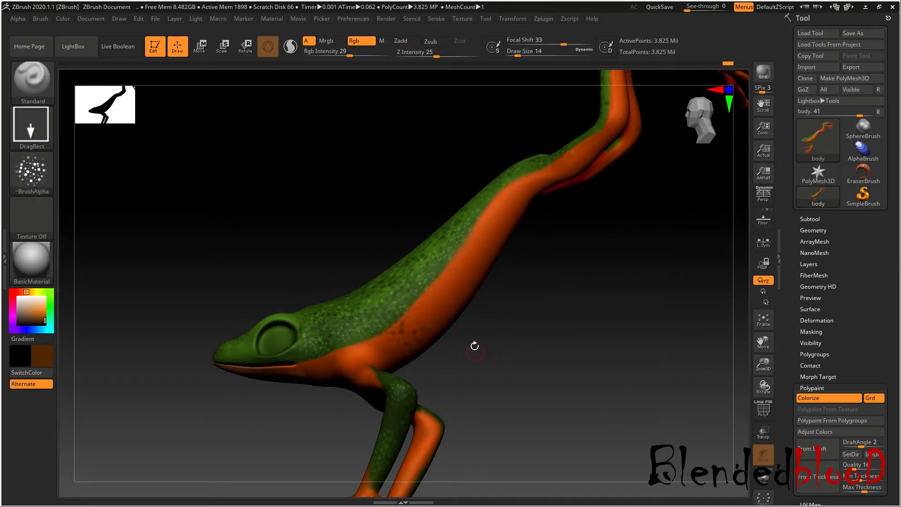
pyautogui.hotkey('ctrl', 'z')
pyautogui.moveTo(486, 338); pyautogui.dragTo(475, 345)
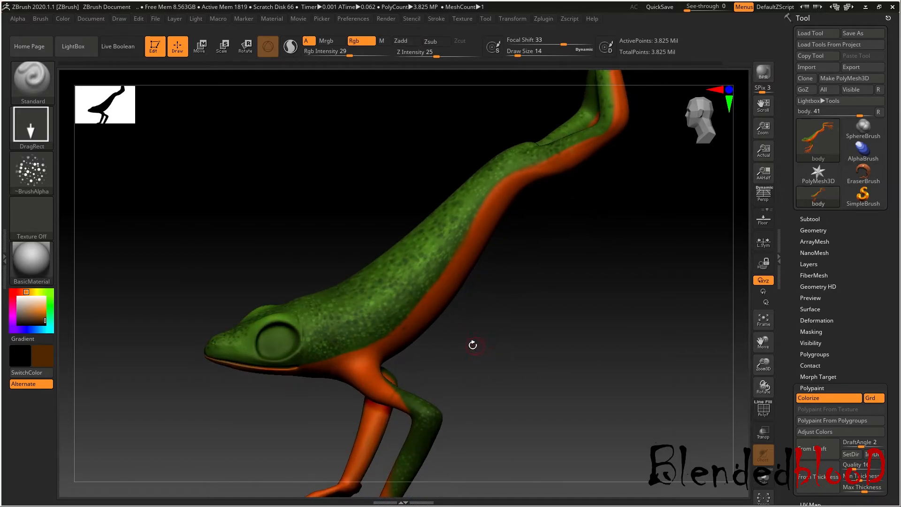
# - Load Alpha 58 into the brush and stamp the first dark brown wrinkles across the frog's orange belly
pyautogui.click(44, 228)
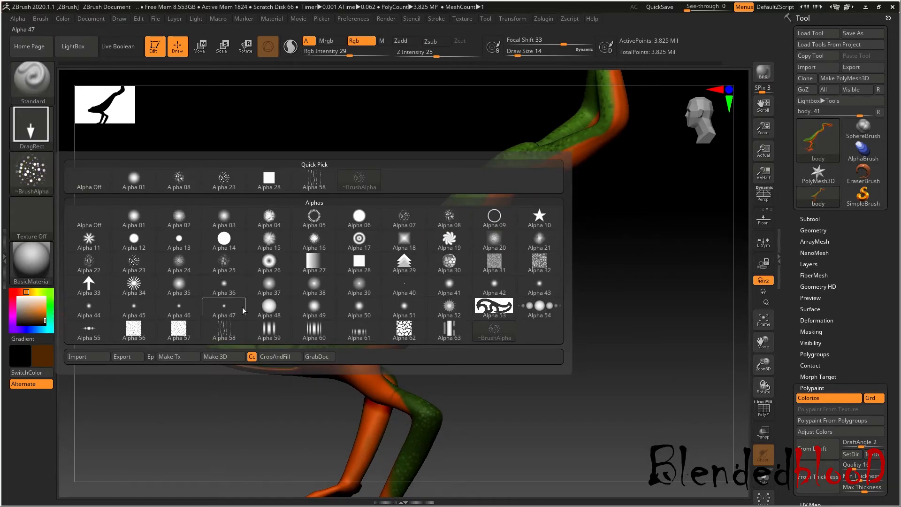
pyautogui.moveTo(231, 333)
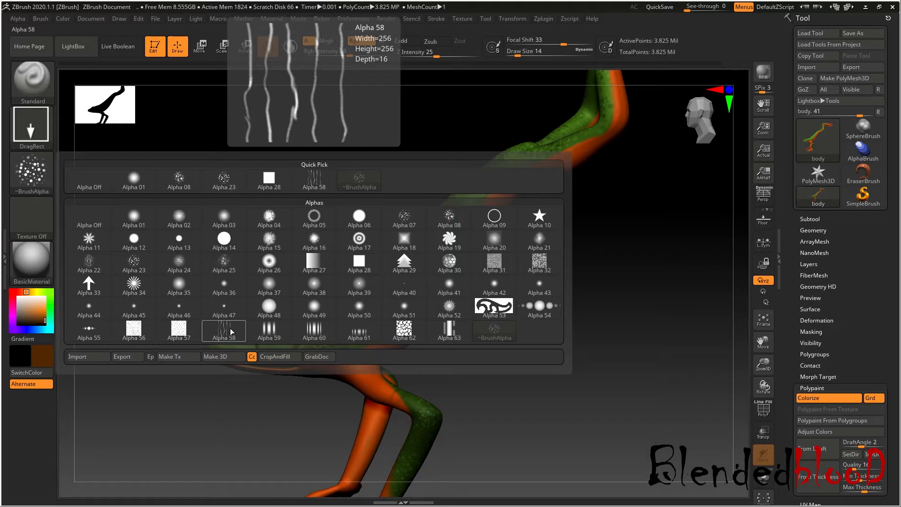
pyautogui.click(232, 329)
pyautogui.moveTo(514, 337)
pyautogui.mouseDown()
pyautogui.moveTo(496, 306)
pyautogui.moveTo(461, 320)
pyautogui.moveTo(467, 337)
pyautogui.mouseUp()
pyautogui.moveTo(529, 323); pyautogui.dragTo(484, 306)
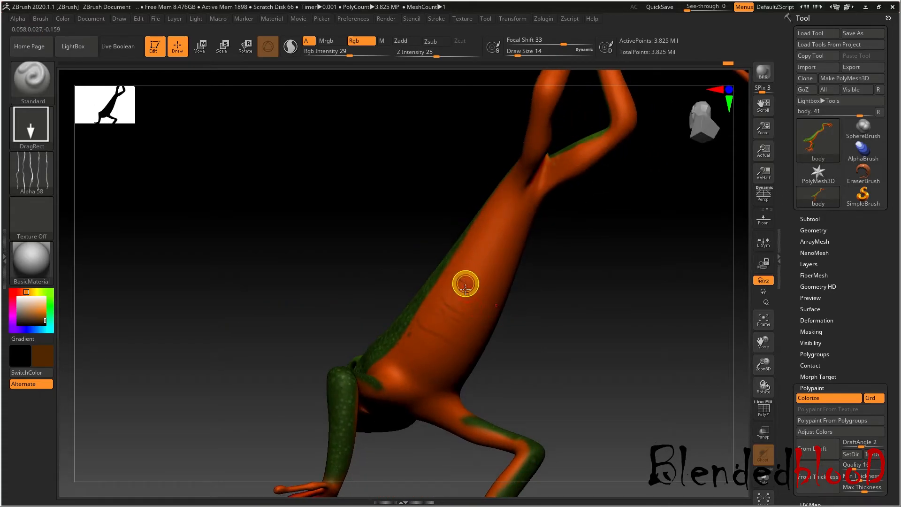
# - Raise the RGB intensity to 43 and stamp dark brown wrinkles along the whole belly, from the hips to the chest
pyautogui.moveTo(349, 55); pyautogui.dragTo(360, 55)
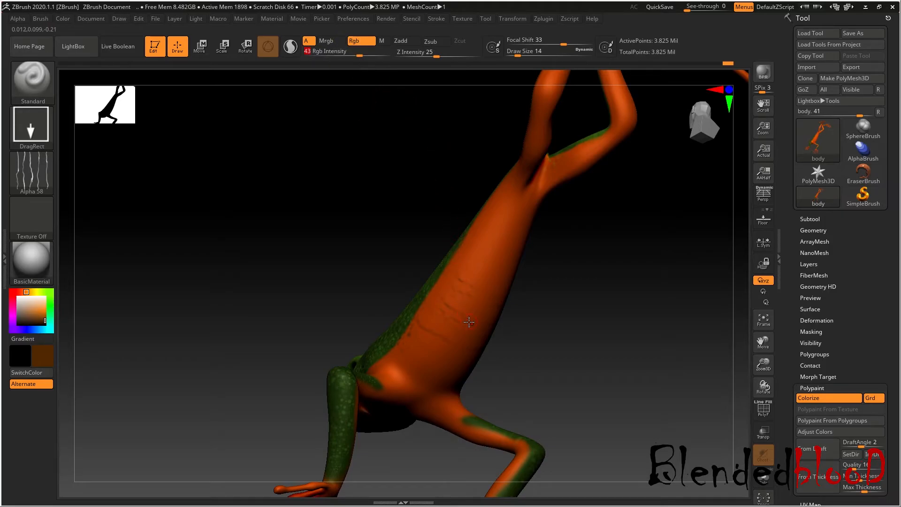
pyautogui.moveTo(497, 273); pyautogui.dragTo(504, 273)
pyautogui.moveTo(483, 241); pyautogui.dragTo(511, 255)
pyautogui.moveTo(497, 228); pyautogui.dragTo(523, 240)
pyautogui.moveTo(503, 216)
pyautogui.mouseDown()
pyautogui.moveTo(524, 226)
pyautogui.moveTo(514, 287)
pyautogui.moveTo(498, 311)
pyautogui.mouseUp()
pyautogui.moveTo(466, 309)
pyautogui.mouseDown()
pyautogui.moveTo(486, 322)
pyautogui.moveTo(479, 345)
pyautogui.mouseUp()
pyautogui.moveTo(441, 338)
pyautogui.mouseDown()
pyautogui.moveTo(475, 352)
pyautogui.moveTo(444, 367)
pyautogui.moveTo(468, 379)
pyautogui.moveTo(448, 381)
pyautogui.mouseUp()
pyautogui.moveTo(414, 370); pyautogui.dragTo(454, 383)
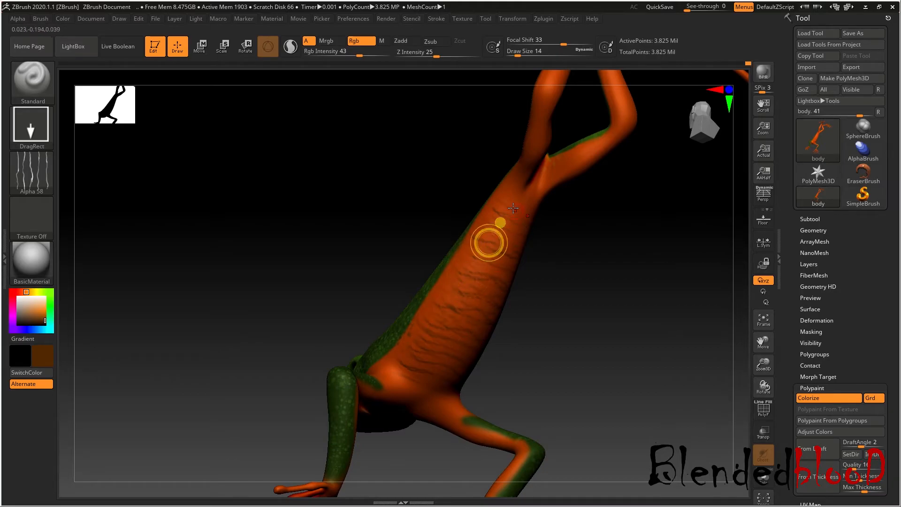
# - Stamp dark brown wrinkles on the orange parts of the front legs and on the front toes
pyautogui.moveTo(589, 265); pyautogui.dragTo(648, 376)
pyautogui.moveTo(769, 338); pyautogui.dragTo(748, 307)
pyautogui.moveTo(675, 342)
pyautogui.mouseDown()
pyautogui.moveTo(636, 339)
pyautogui.moveTo(654, 384)
pyautogui.moveTo(678, 332)
pyautogui.moveTo(573, 386)
pyautogui.moveTo(564, 378)
pyautogui.moveTo(590, 393)
pyautogui.mouseUp()
pyautogui.moveTo(582, 417)
pyautogui.mouseDown()
pyautogui.moveTo(599, 405)
pyautogui.moveTo(618, 446)
pyautogui.mouseUp()
pyautogui.moveTo(697, 353); pyautogui.dragTo(698, 266)
pyautogui.moveTo(624, 360)
pyautogui.mouseDown()
pyautogui.moveTo(628, 368)
pyautogui.moveTo(528, 342)
pyautogui.moveTo(534, 320)
pyautogui.moveTo(540, 329)
pyautogui.mouseUp()
pyautogui.moveTo(519, 346)
pyautogui.mouseDown()
pyautogui.moveTo(554, 331)
pyautogui.moveTo(553, 349)
pyautogui.mouseUp()
pyautogui.moveTo(510, 392)
pyautogui.mouseDown()
pyautogui.moveTo(525, 353)
pyautogui.moveTo(547, 381)
pyautogui.moveTo(491, 364)
pyautogui.moveTo(484, 323)
pyautogui.mouseUp()
pyautogui.moveTo(444, 348); pyautogui.dragTo(483, 356)
pyautogui.moveTo(452, 372); pyautogui.dragTo(428, 339)
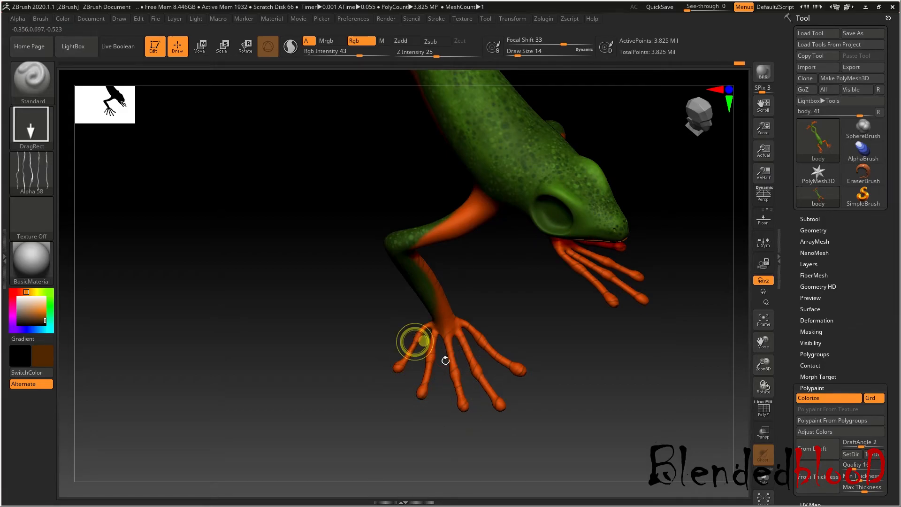
# - Stamp dark brown wrinkles on the orange chest and shoulders behind the pale throat
pyautogui.moveTo(569, 365); pyautogui.dragTo(629, 319)
pyautogui.moveTo(743, 321); pyautogui.dragTo(482, 350)
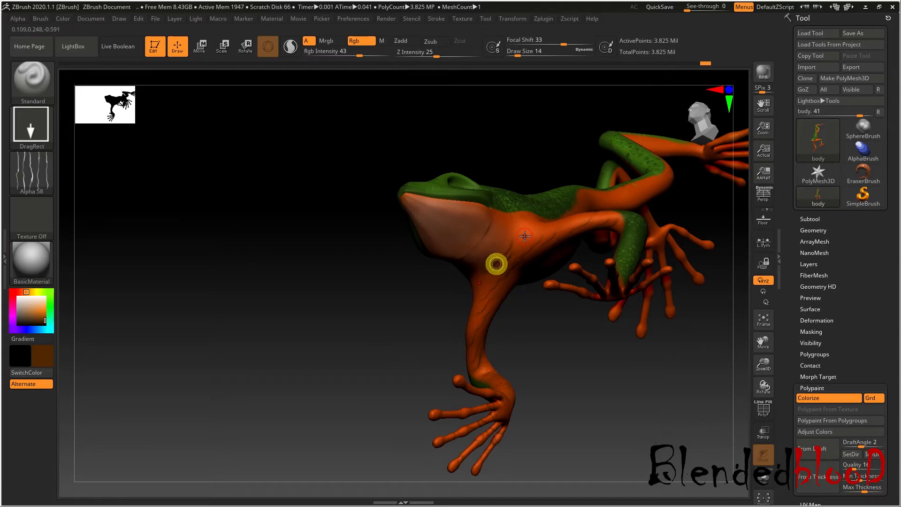
pyautogui.moveTo(543, 232); pyautogui.dragTo(619, 376, button='right')
# - Stamp dark brown wrinkles along the orange undersides of the hind legs
pyautogui.moveTo(751, 333); pyautogui.dragTo(655, 356, button='right')
pyautogui.moveTo(764, 342); pyautogui.dragTo(725, 439)
pyautogui.moveTo(671, 367); pyautogui.dragTo(621, 310, button='right')
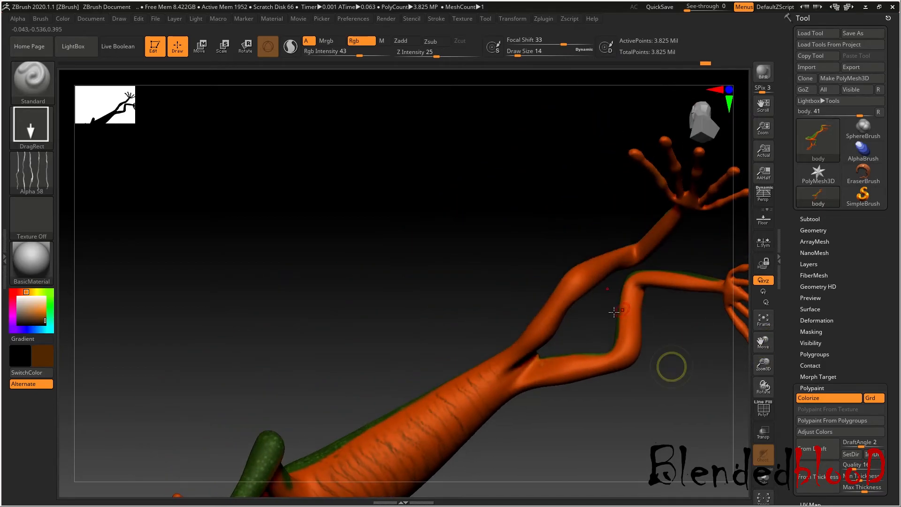
pyautogui.moveTo(564, 300); pyautogui.dragTo(601, 281)
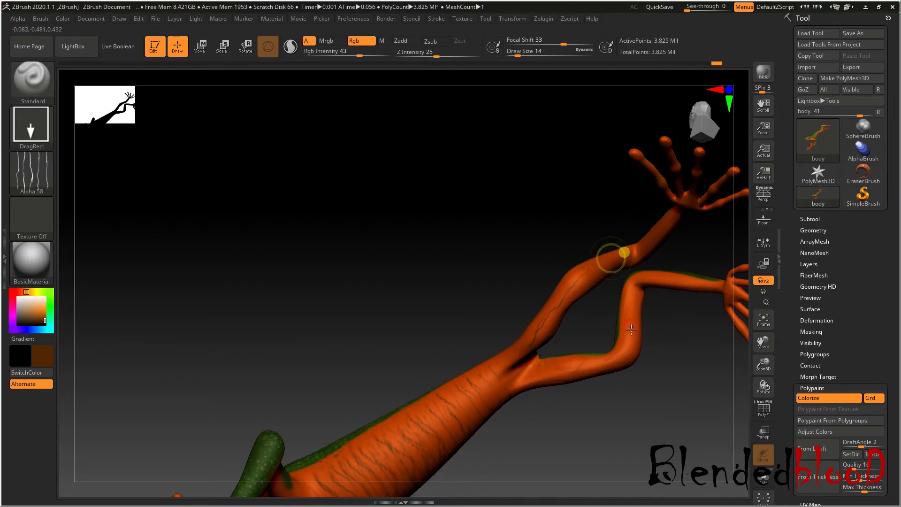
pyautogui.moveTo(610, 257); pyautogui.dragTo(651, 420, button='right')
# - Stamp dark brown wrinkles across the orange hind feet and along each hind toe
pyautogui.moveTo(709, 354); pyautogui.dragTo(690, 387)
pyautogui.moveTo(764, 342); pyautogui.dragTo(648, 392)
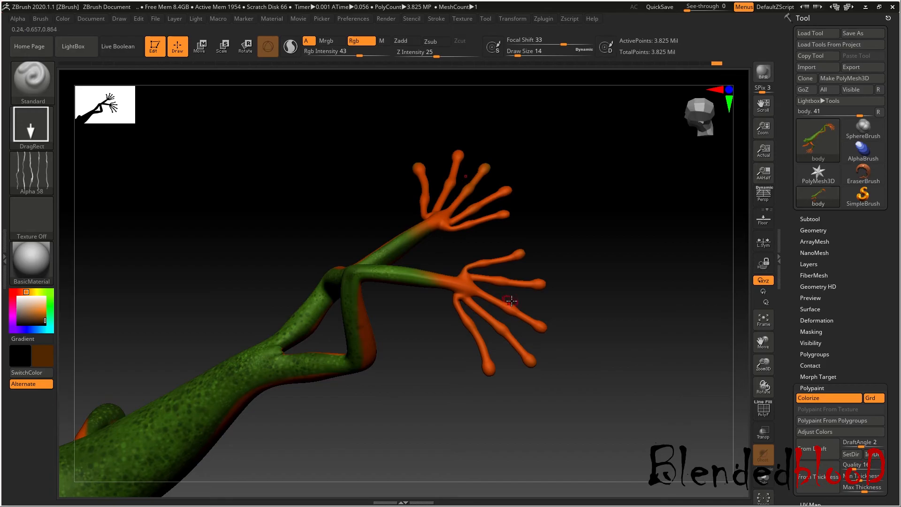
pyautogui.moveTo(536, 323); pyautogui.dragTo(516, 329, button='right')
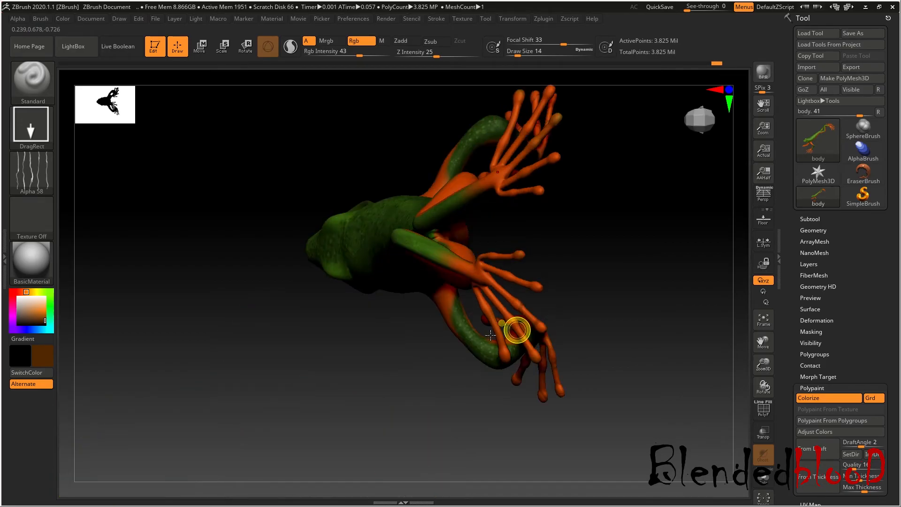
pyautogui.moveTo(585, 303); pyautogui.dragTo(609, 245)
pyautogui.moveTo(764, 342); pyautogui.dragTo(488, 474)
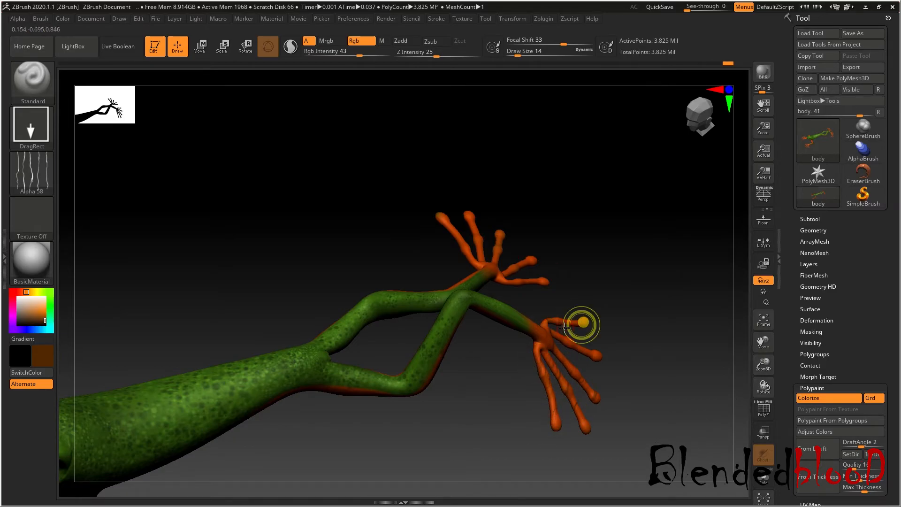
pyautogui.moveTo(658, 318)
pyautogui.mouseDown()
pyautogui.moveTo(636, 351)
pyautogui.moveTo(541, 258)
pyautogui.moveTo(556, 281)
pyautogui.mouseUp()
pyautogui.moveTo(541, 249)
pyautogui.mouseDown()
pyautogui.moveTo(562, 270)
pyautogui.moveTo(535, 230)
pyautogui.moveTo(596, 259)
pyautogui.mouseUp()
pyautogui.moveTo(584, 217)
pyautogui.mouseDown()
pyautogui.moveTo(559, 175)
pyautogui.moveTo(587, 170)
pyautogui.moveTo(559, 162)
pyautogui.moveTo(537, 176)
pyautogui.moveTo(533, 195)
pyautogui.moveTo(557, 183)
pyautogui.moveTo(543, 198)
pyautogui.moveTo(571, 193)
pyautogui.moveTo(559, 200)
pyautogui.moveTo(577, 172)
pyautogui.moveTo(567, 212)
pyautogui.mouseUp()
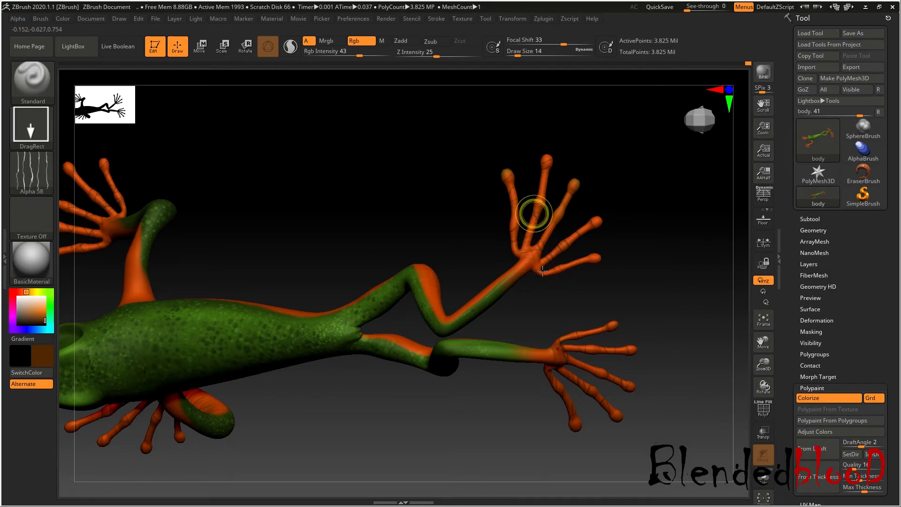
# - Change the paint color to bright orange (255, 92, 28) and set draw size 46, focal shift -15 and RGB intensity 24
pyautogui.moveTo(762, 342); pyautogui.dragTo(759, 338)
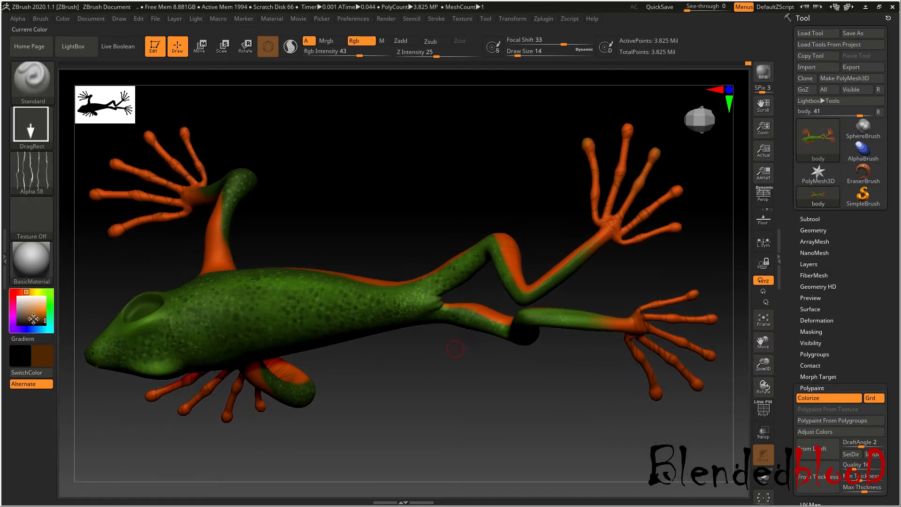
pyautogui.click(19, 291)
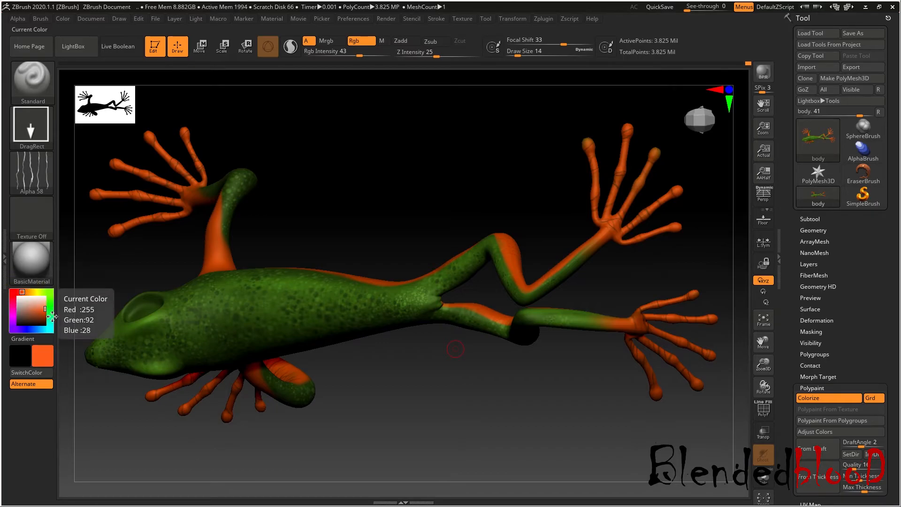
pyautogui.moveTo(496, 433); pyautogui.dragTo(614, 311)
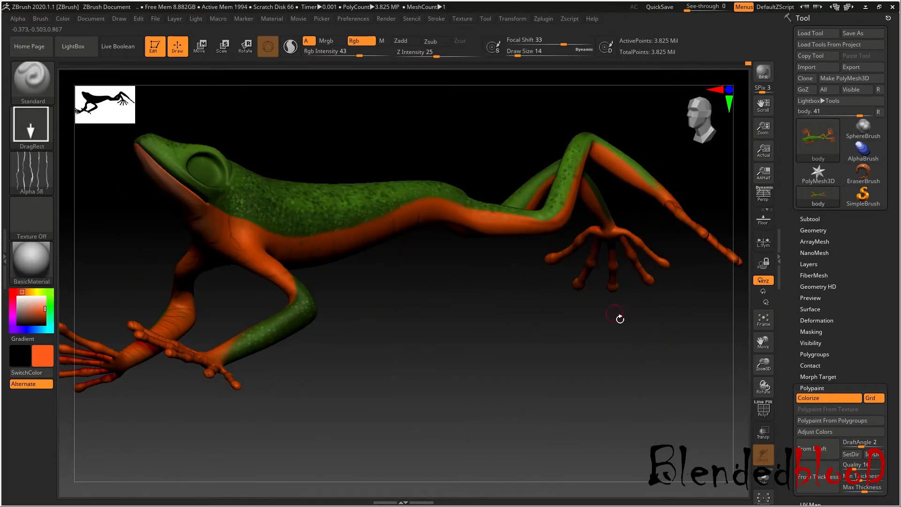
pyautogui.moveTo(741, 362)
pyautogui.mouseDown()
pyautogui.moveTo(618, 382)
pyautogui.moveTo(467, 318)
pyautogui.mouseUp()
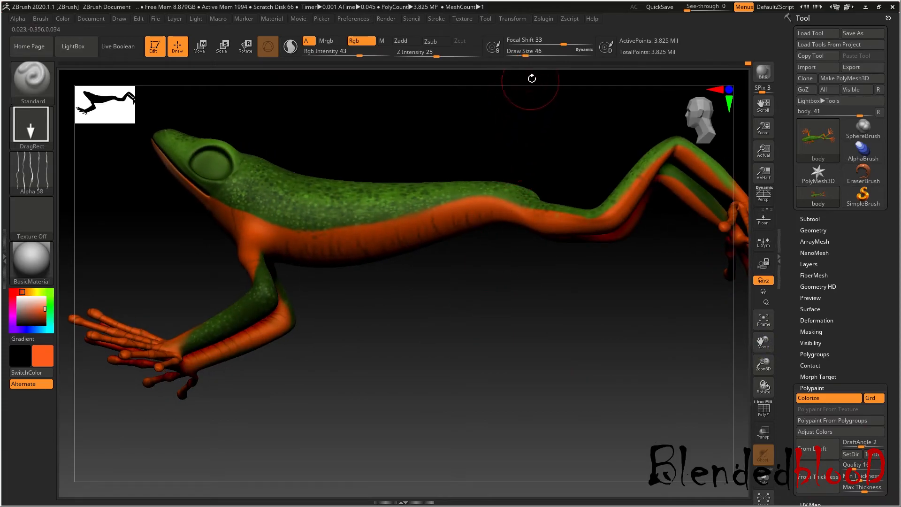
pyautogui.moveTo(563, 44); pyautogui.dragTo(543, 44)
pyautogui.moveTo(359, 55); pyautogui.dragTo(345, 55)
# - Reduce the draw size to 30, turn the brush alpha off and switch the stroke to FreeHand
pyautogui.moveTo(436, 386); pyautogui.dragTo(408, 227)
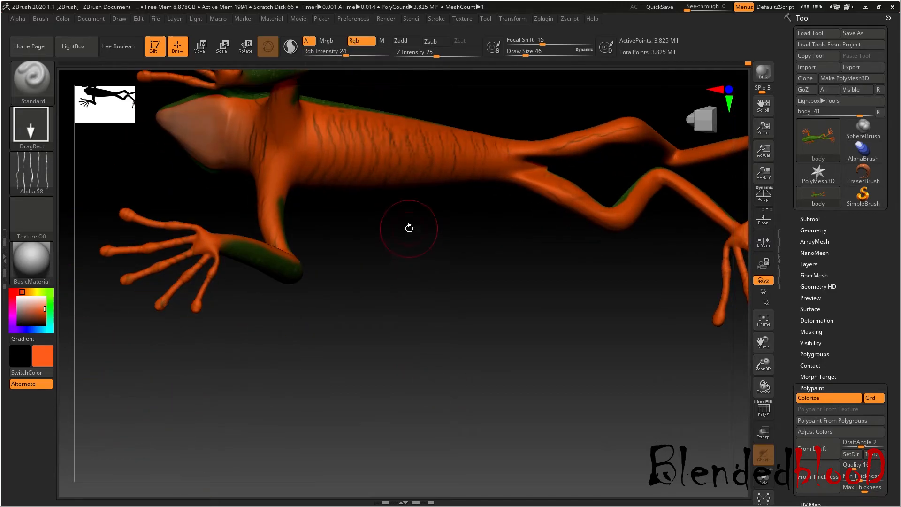
pyautogui.moveTo(760, 344); pyautogui.dragTo(770, 494)
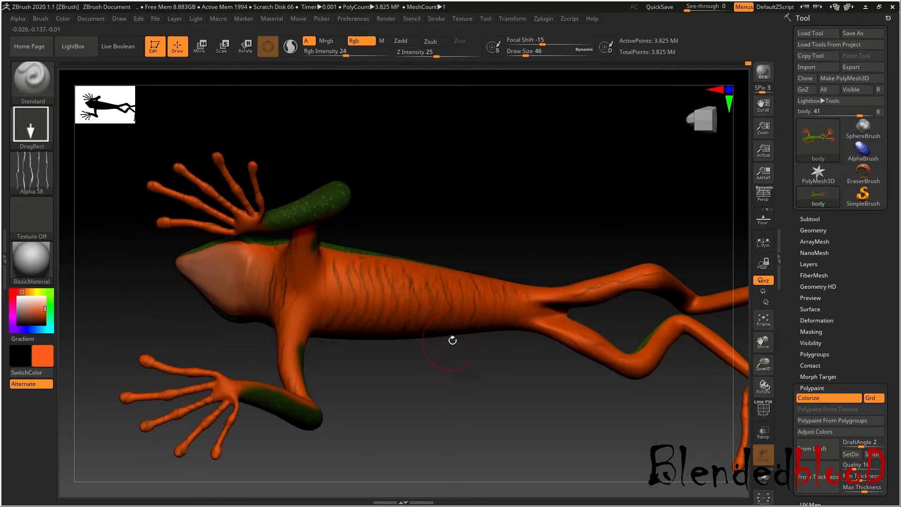
pyautogui.moveTo(451, 379); pyautogui.dragTo(451, 371)
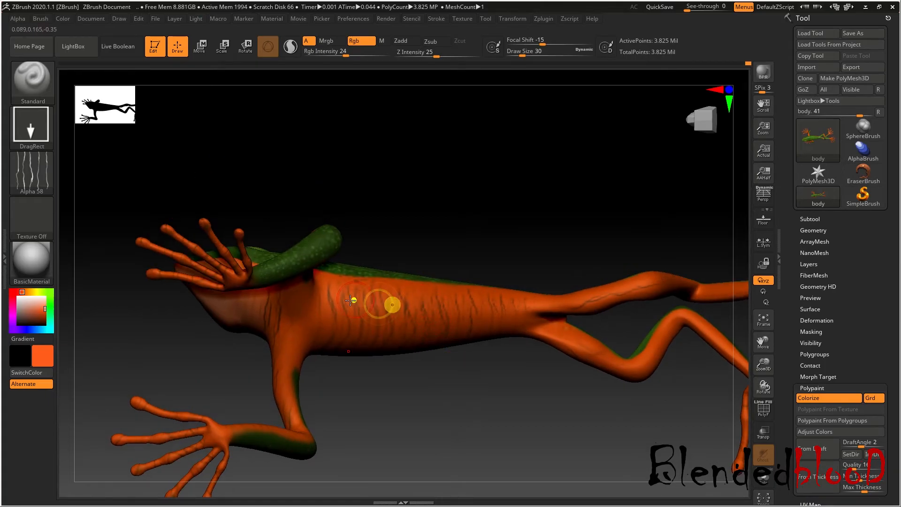
pyautogui.moveTo(440, 383)
pyautogui.mouseDown()
pyautogui.moveTo(434, 414)
pyautogui.moveTo(428, 393)
pyautogui.mouseUp()
pyautogui.click(32, 171)
pyautogui.click(91, 181)
pyautogui.click(31, 127)
pyautogui.click(178, 131)
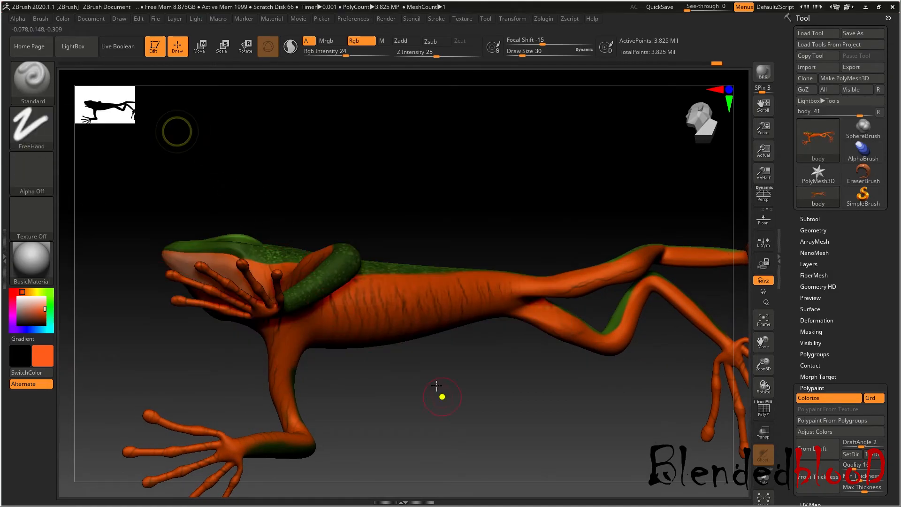
# - Brush bright orange lightly over the belly to soften the dark wrinkles
pyautogui.moveTo(445, 401); pyautogui.dragTo(442, 396)
pyautogui.moveTo(378, 297); pyautogui.dragTo(365, 292)
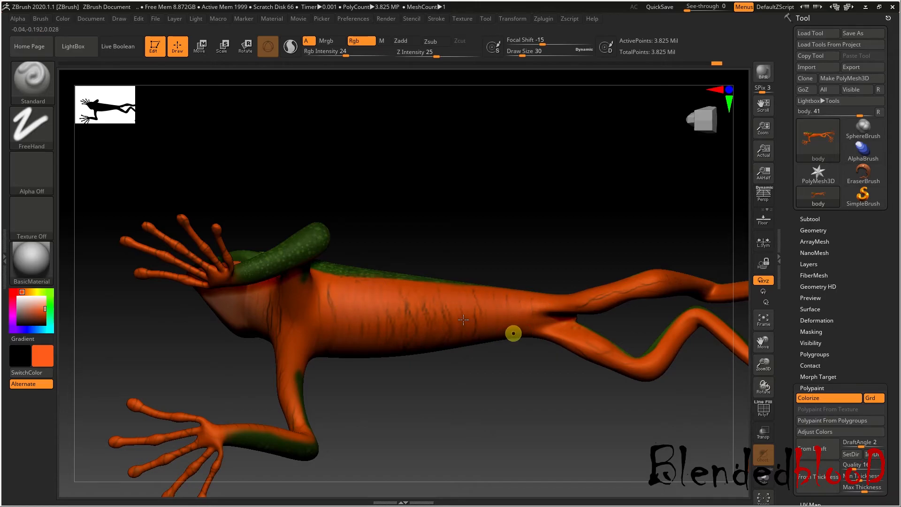
pyautogui.moveTo(482, 368); pyautogui.dragTo(477, 396)
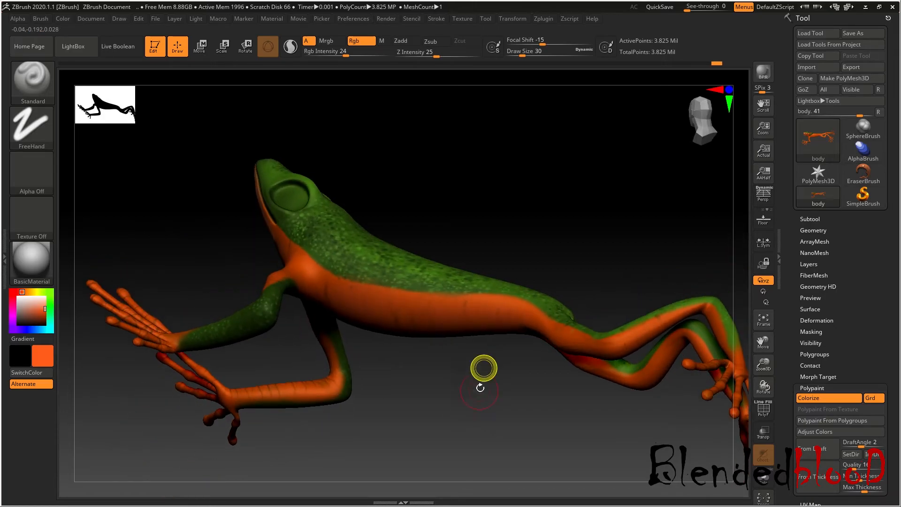
# - Brush bright orange over the chest, shoulder and upper front leg to soften the wrinkles there
pyautogui.moveTo(533, 416)
pyautogui.mouseDown()
pyautogui.moveTo(433, 408)
pyautogui.moveTo(479, 388)
pyautogui.mouseUp()
pyautogui.click(477, 261)
pyautogui.moveTo(574, 195); pyautogui.dragTo(599, 197)
pyautogui.click(436, 245)
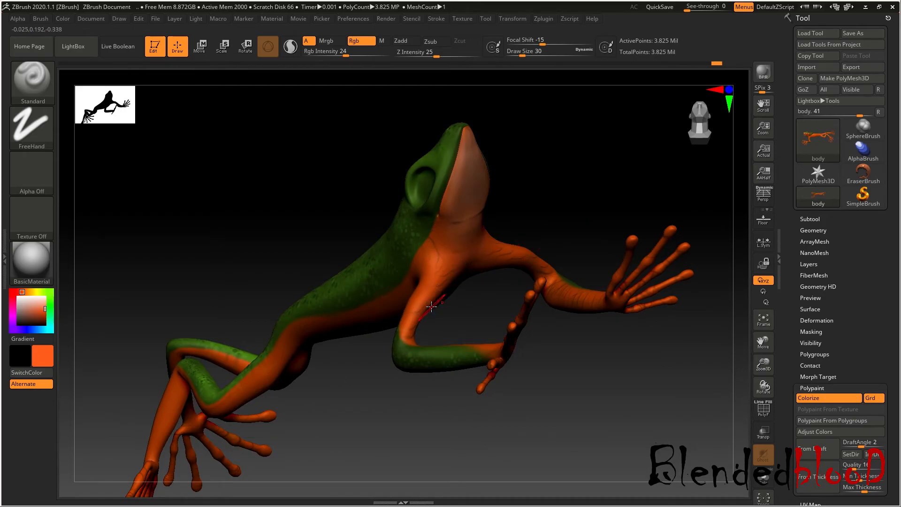
pyautogui.click(438, 267)
# - Reduce the draw size to 22 and soften the wrinkles on the front legs and front feet with bright orange
pyautogui.moveTo(587, 389); pyautogui.dragTo(605, 413)
pyautogui.moveTo(497, 236); pyautogui.dragTo(558, 266)
pyautogui.moveTo(557, 304); pyautogui.dragTo(533, 368)
pyautogui.click(411, 338)
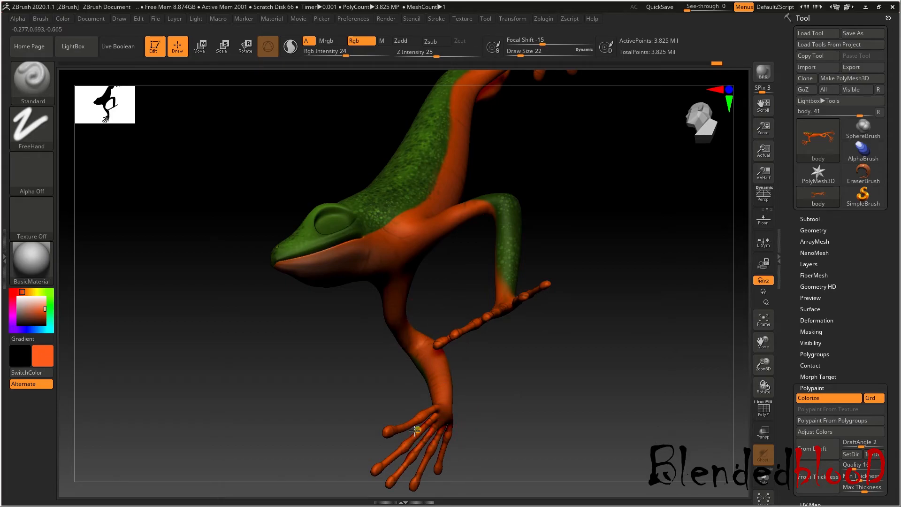
pyautogui.moveTo(511, 379); pyautogui.dragTo(533, 395)
pyautogui.click(531, 325)
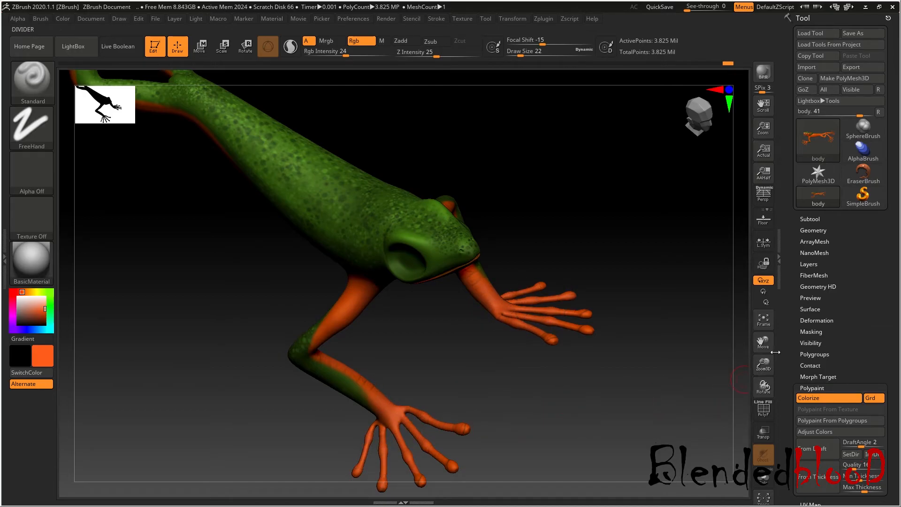
# - Brush bright orange over the front toes and toe pads as seen from above
pyautogui.moveTo(761, 343); pyautogui.dragTo(845, 307)
pyautogui.moveTo(724, 357); pyautogui.dragTo(692, 390)
pyautogui.click(548, 396)
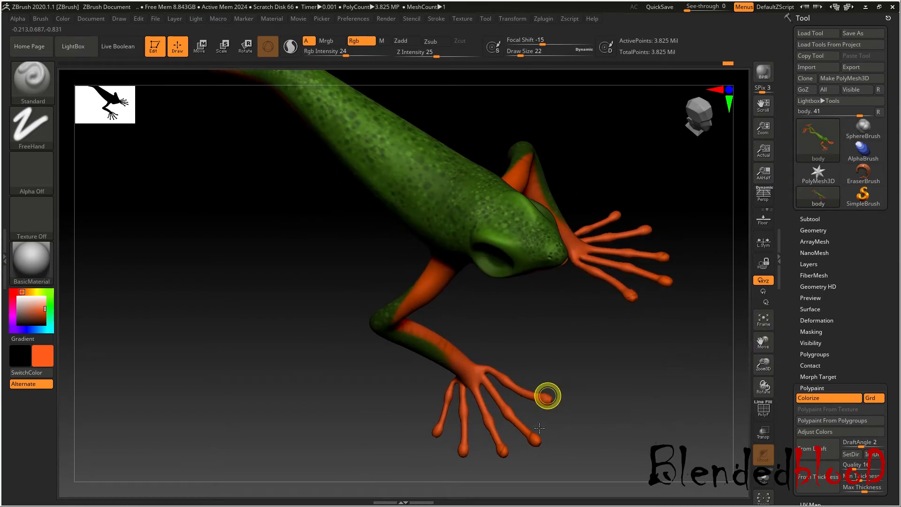
pyautogui.click(631, 297)
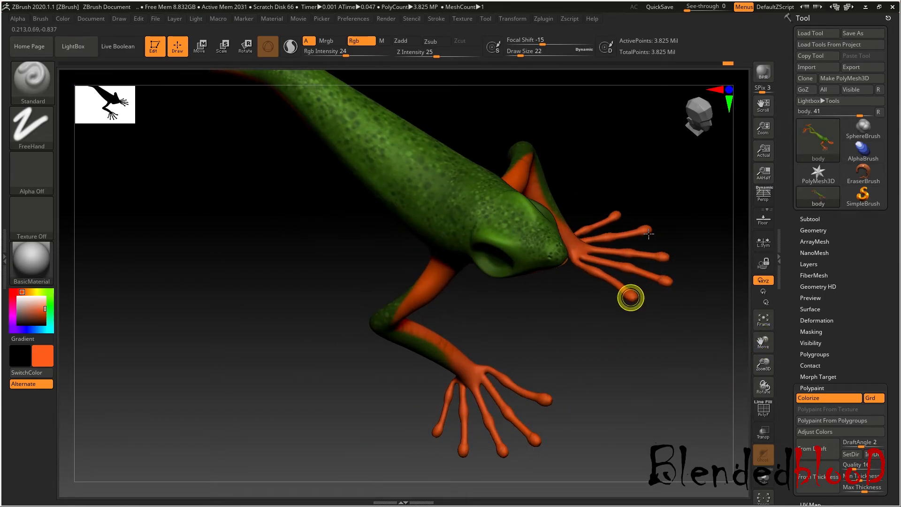
pyautogui.moveTo(598, 369); pyautogui.dragTo(607, 344)
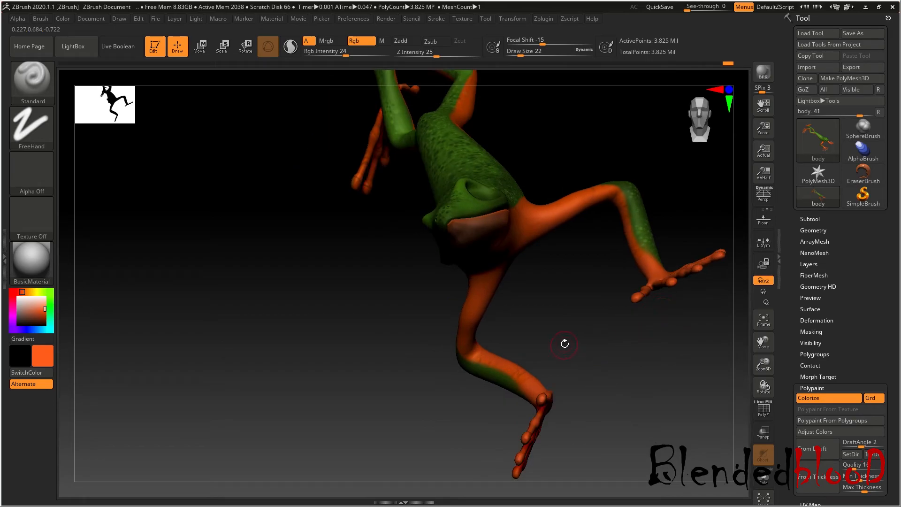
# - Brush bright orange along the flank and the orange side of the hind thigh
pyautogui.moveTo(768, 338); pyautogui.dragTo(605, 469)
pyautogui.moveTo(649, 339); pyautogui.dragTo(614, 368)
pyautogui.moveTo(645, 326); pyautogui.dragTo(685, 316)
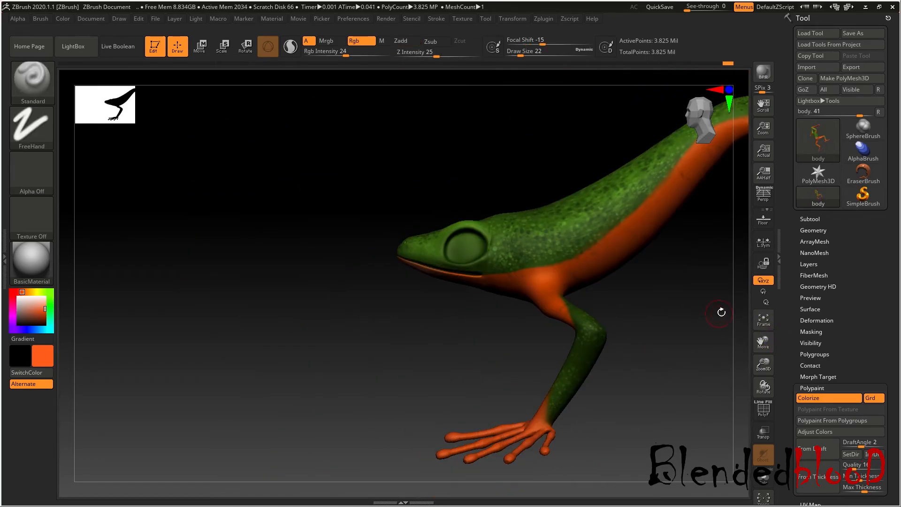
pyautogui.moveTo(763, 339); pyautogui.dragTo(604, 441)
pyautogui.moveTo(622, 334); pyautogui.dragTo(530, 337)
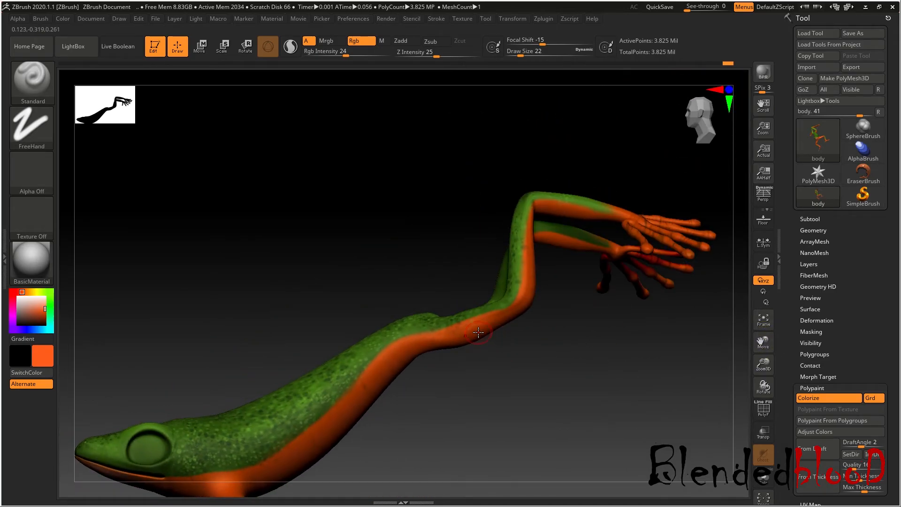
pyautogui.moveTo(461, 333); pyautogui.dragTo(447, 332)
pyautogui.moveTo(263, 462); pyautogui.dragTo(306, 445)
# - Reduce the draw size to 14 and brush bright orange over the hind toes and the wrinkled undersides of the hind legs
pyautogui.moveTo(733, 379)
pyautogui.mouseDown()
pyautogui.moveTo(750, 345)
pyautogui.moveTo(430, 392)
pyautogui.mouseUp()
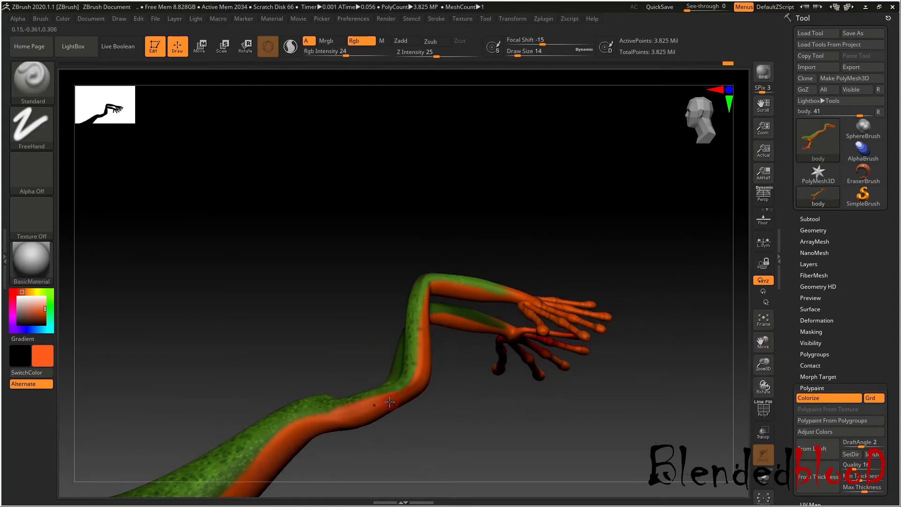
pyautogui.moveTo(492, 426)
pyautogui.mouseDown()
pyautogui.moveTo(491, 418)
pyautogui.moveTo(495, 474)
pyautogui.mouseUp()
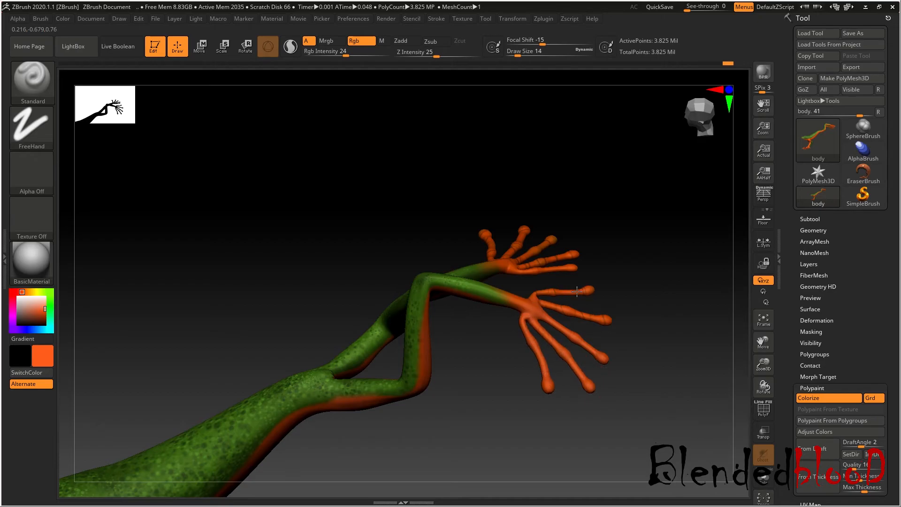
pyautogui.moveTo(609, 305); pyautogui.dragTo(579, 235)
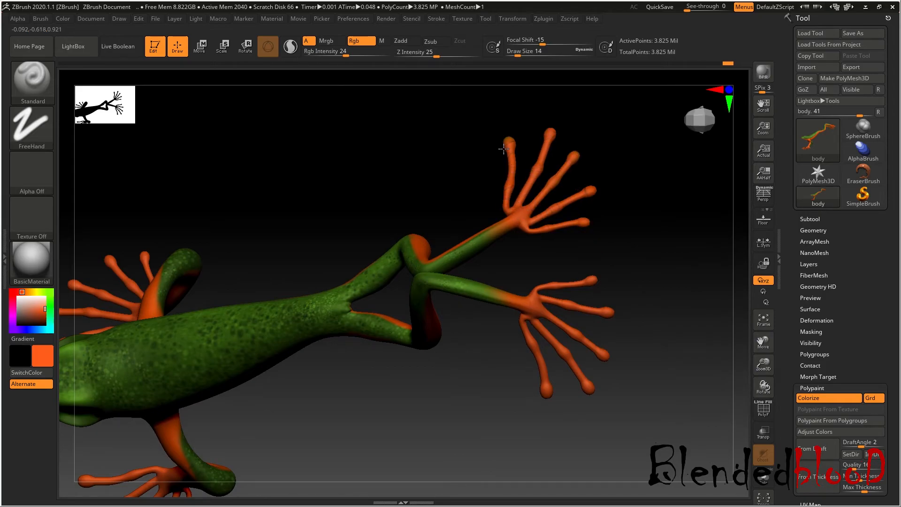
pyautogui.moveTo(648, 183); pyautogui.dragTo(639, 316)
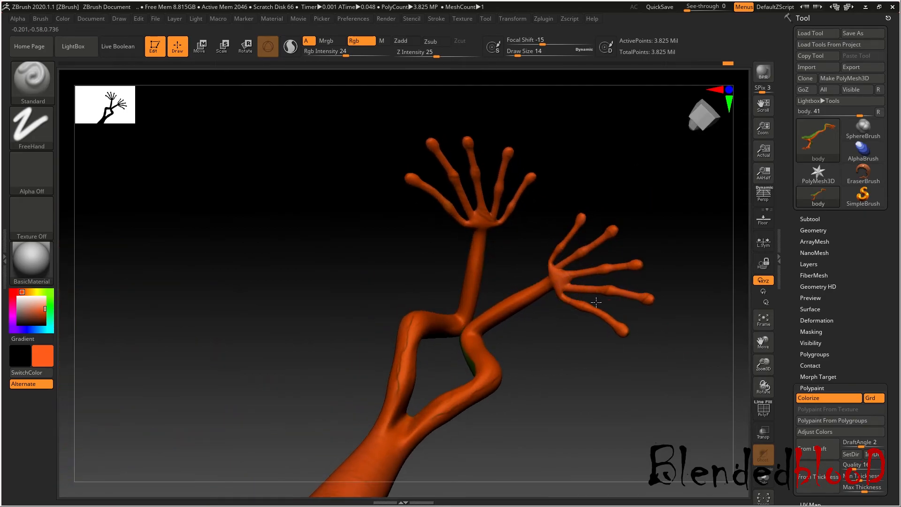
pyautogui.moveTo(512, 227); pyautogui.dragTo(526, 178)
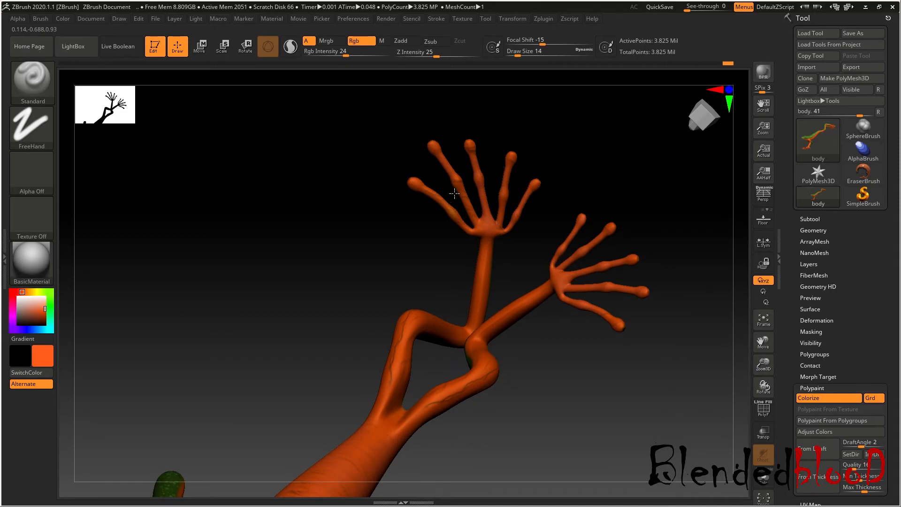
pyautogui.moveTo(404, 374)
pyautogui.mouseDown()
pyautogui.moveTo(404, 316)
pyautogui.moveTo(396, 383)
pyautogui.mouseUp()
pyautogui.moveTo(465, 400); pyautogui.dragTo(438, 408)
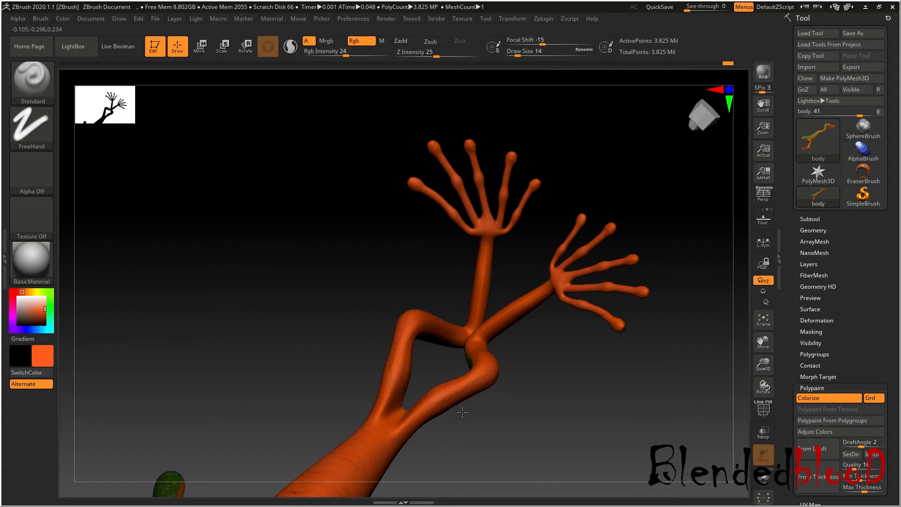
# - Increase the draw size to 34 and brush bright orange over the belly to soften its wrinkles
pyautogui.moveTo(764, 357); pyautogui.dragTo(847, 202)
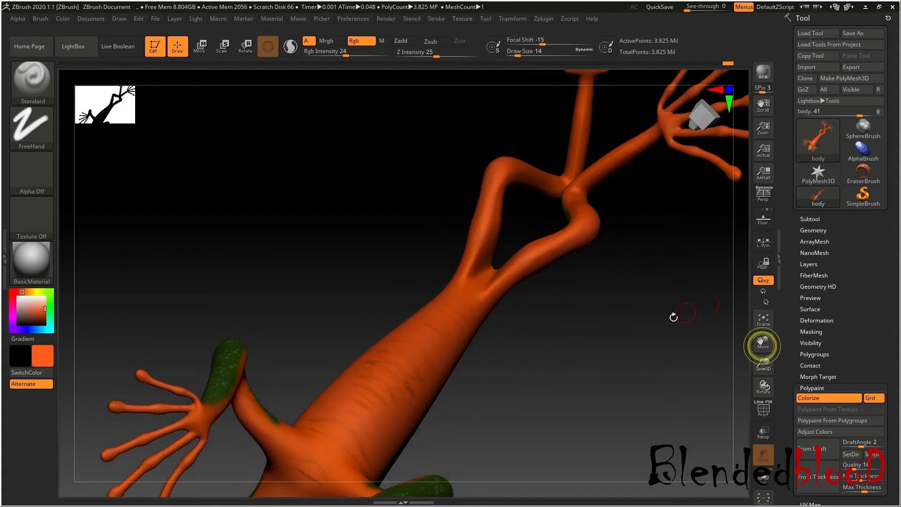
pyautogui.moveTo(409, 384)
pyautogui.mouseDown()
pyautogui.moveTo(418, 377)
pyautogui.moveTo(374, 349)
pyautogui.moveTo(317, 436)
pyautogui.mouseUp()
pyautogui.press(']')
pyautogui.press(']')
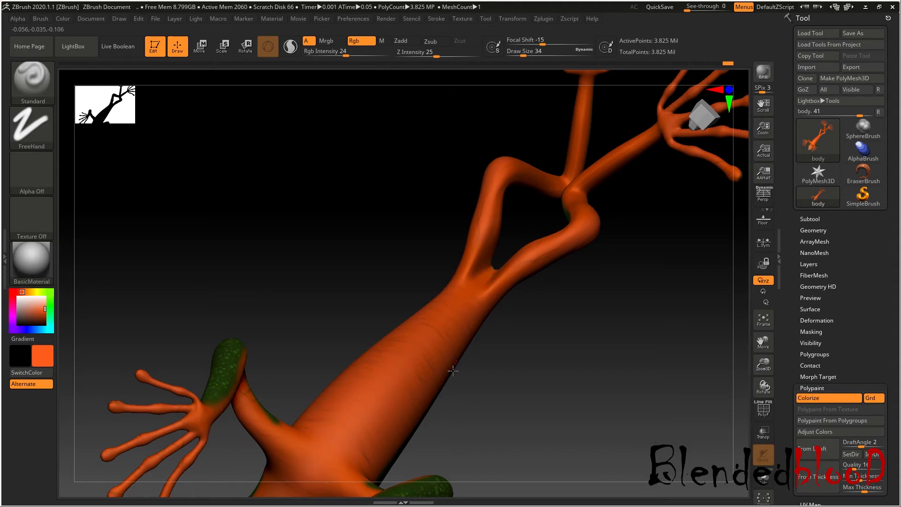
# - Choose a redder orange and, with a draw size of 26, brush a subtle tint onto the rear flank beside the hind leg
pyautogui.click(50, 308)
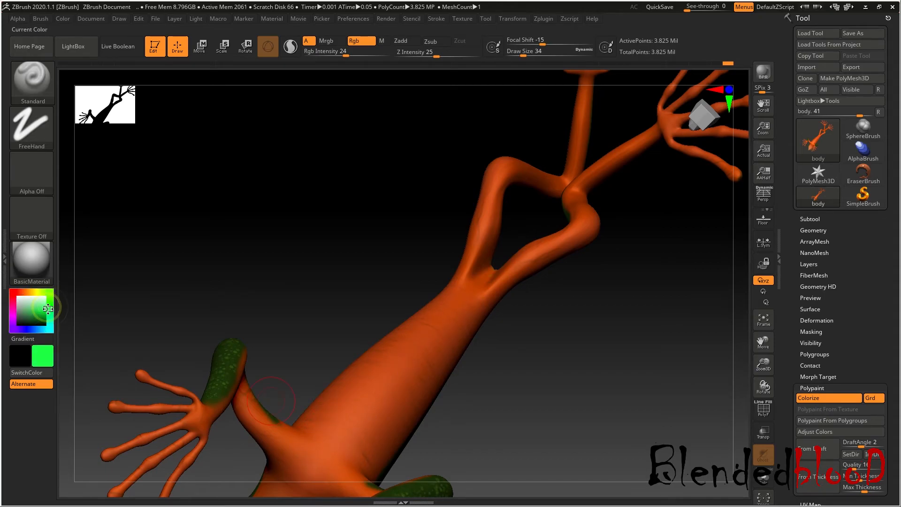
pyautogui.click(27, 291)
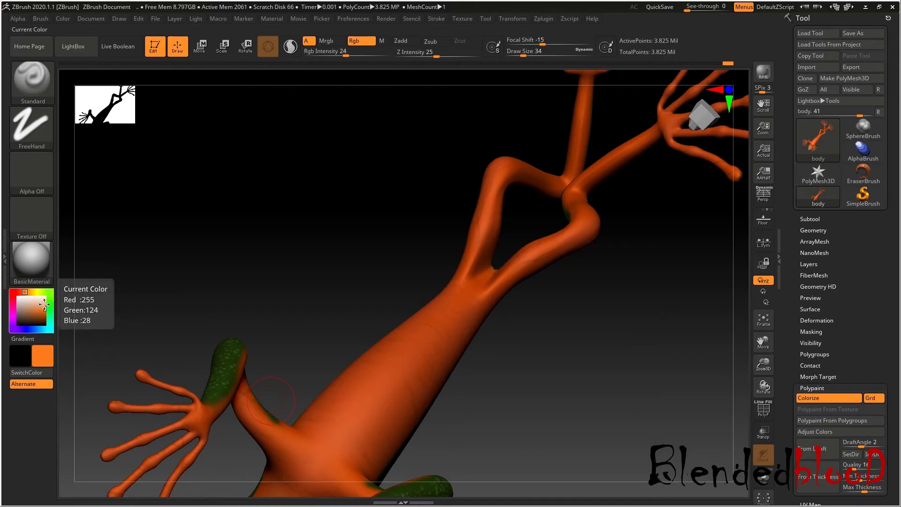
pyautogui.moveTo(27, 291); pyautogui.dragTo(19, 292)
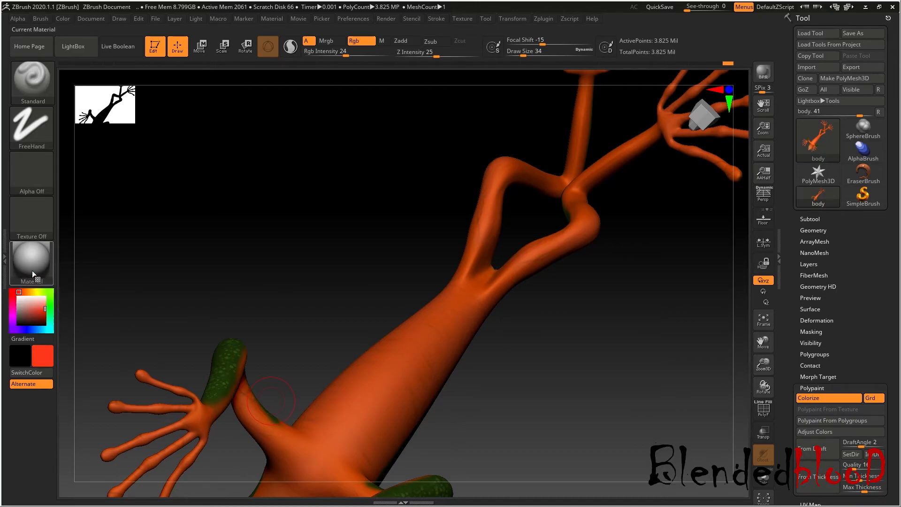
pyautogui.moveTo(560, 359); pyautogui.dragTo(466, 411)
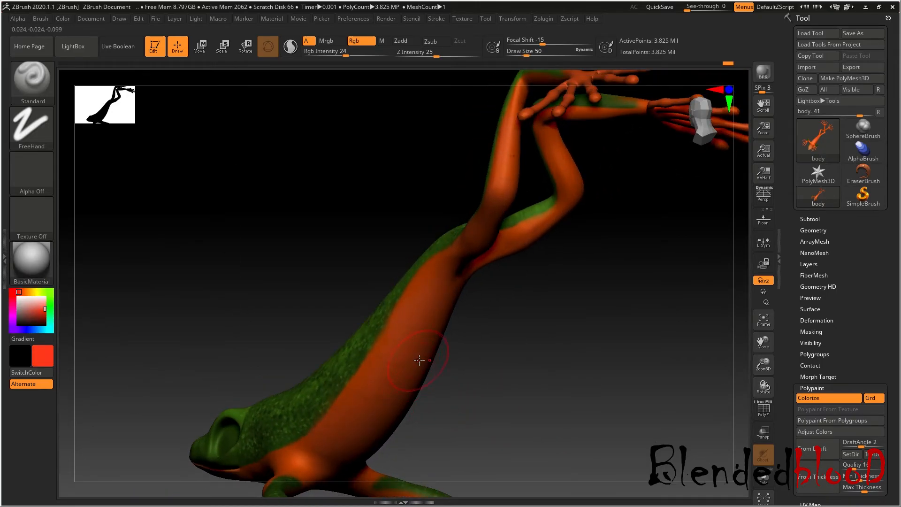
pyautogui.moveTo(428, 280); pyautogui.dragTo(416, 313)
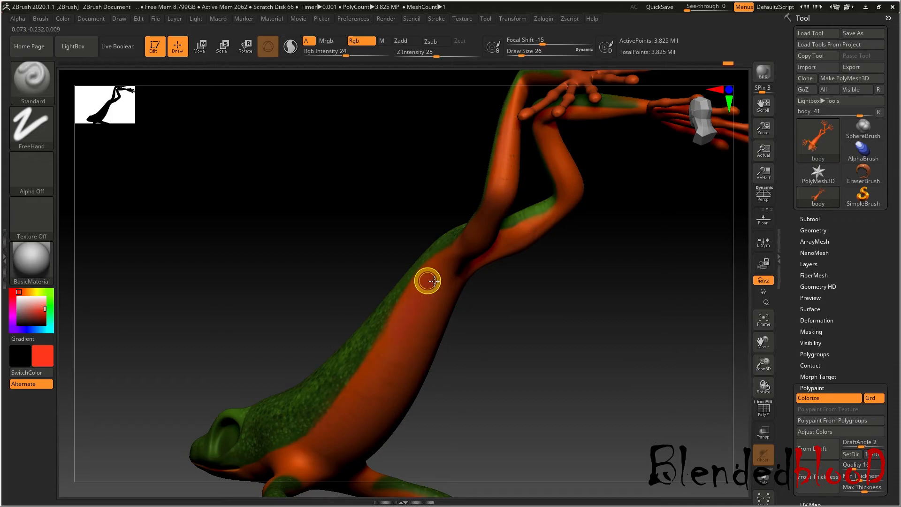
pyautogui.moveTo(428, 283)
pyautogui.mouseDown()
pyautogui.moveTo(445, 272)
pyautogui.moveTo(416, 319)
pyautogui.mouseUp()
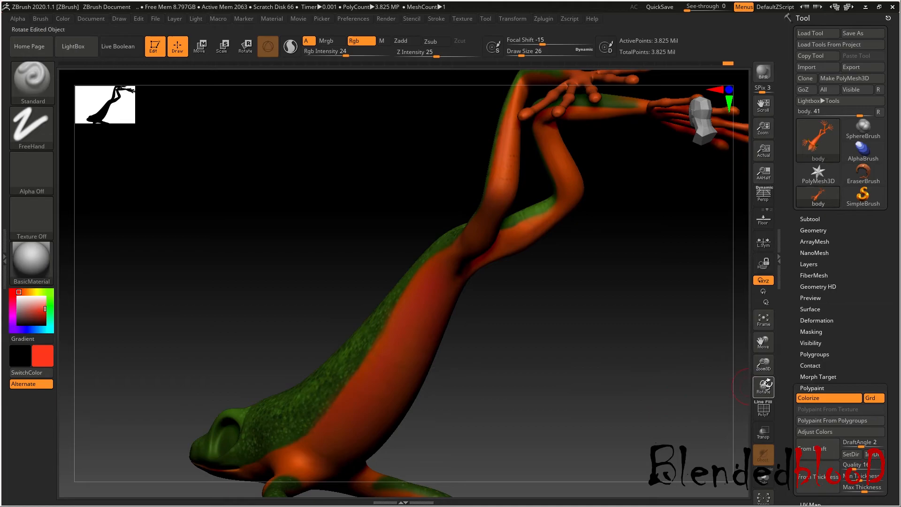
# - Save the painted tool as body in the frog folder, overwriting the existing file
pyautogui.moveTo(765, 362); pyautogui.dragTo(753, 320)
pyautogui.moveTo(667, 355); pyautogui.dragTo(666, 403)
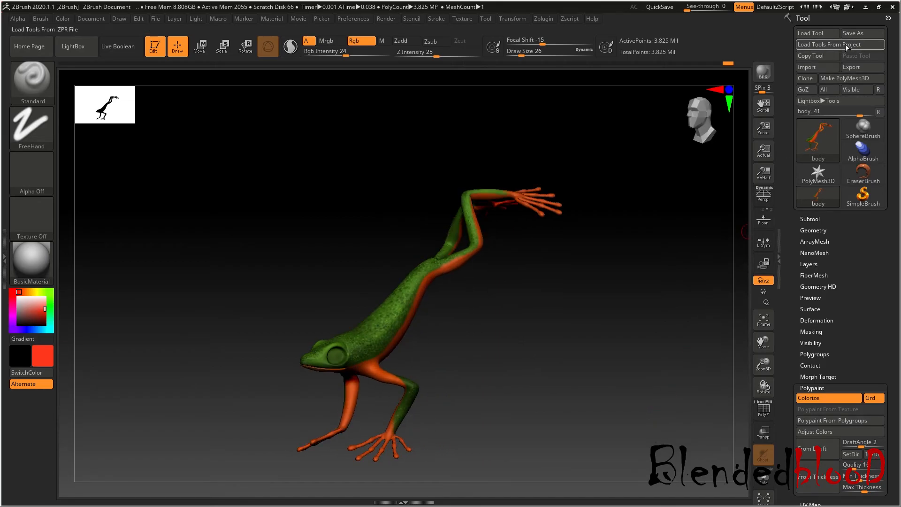
pyautogui.click(863, 34)
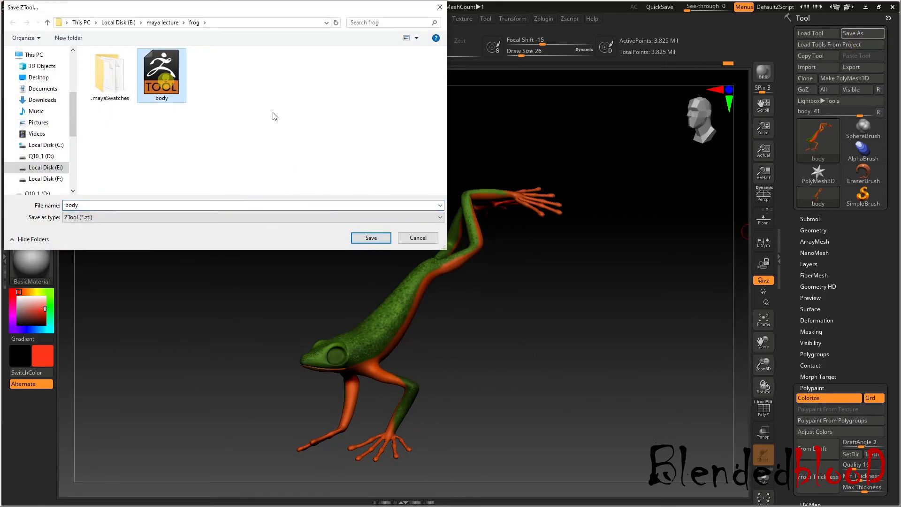
pyautogui.click(370, 238)
pyautogui.click(471, 251)
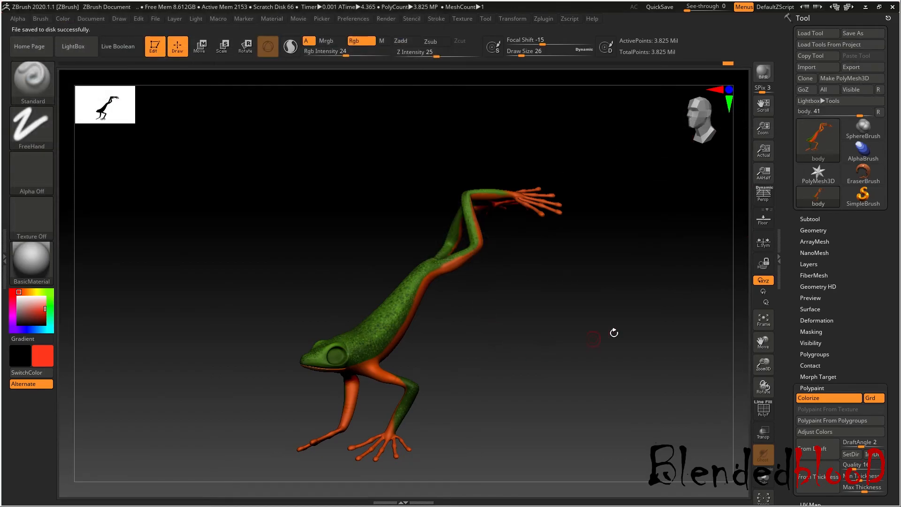
# - Create a new texture map from the body's polypaint and clone it to the texture palette
pyautogui.scroll(-3, 830, 383)
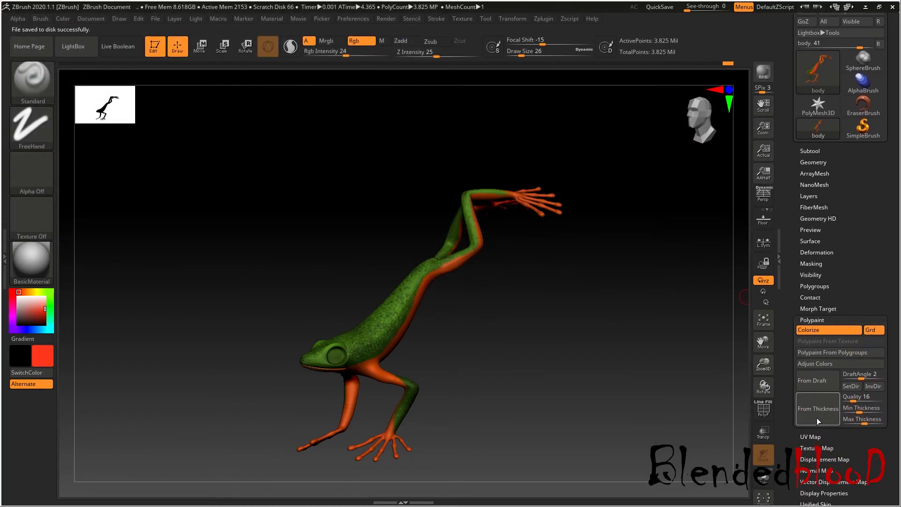
pyautogui.click(814, 447)
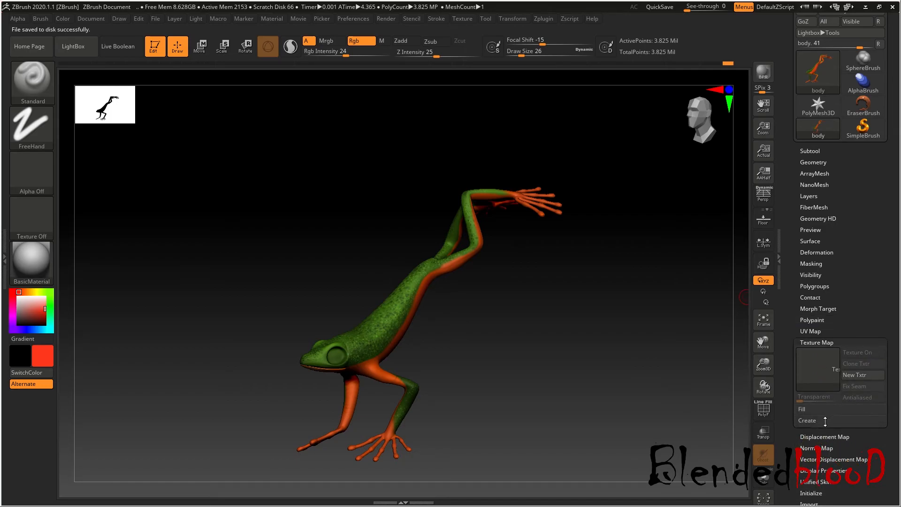
pyautogui.click(837, 432)
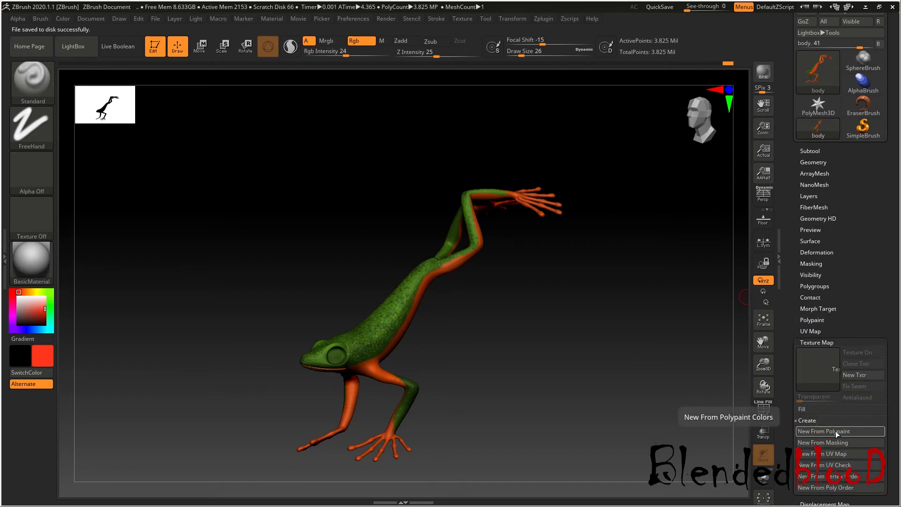
pyautogui.moveTo(825, 373)
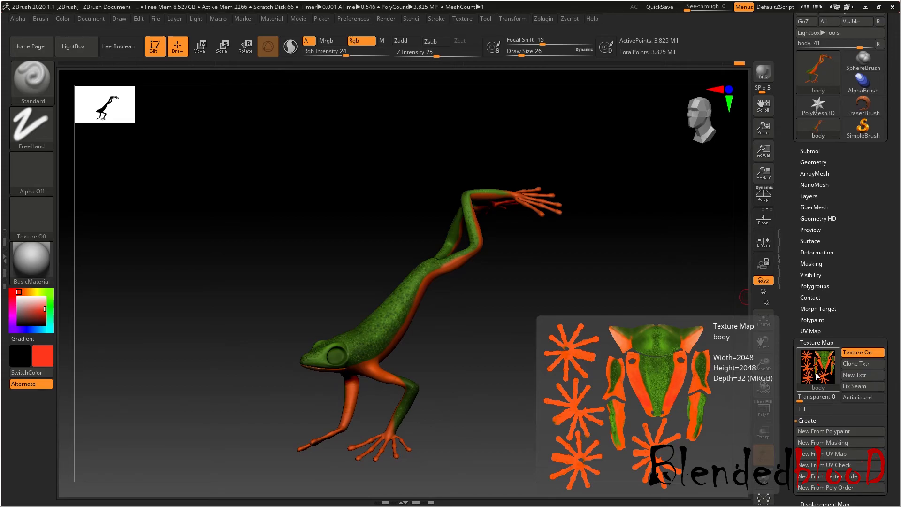
pyautogui.click(856, 364)
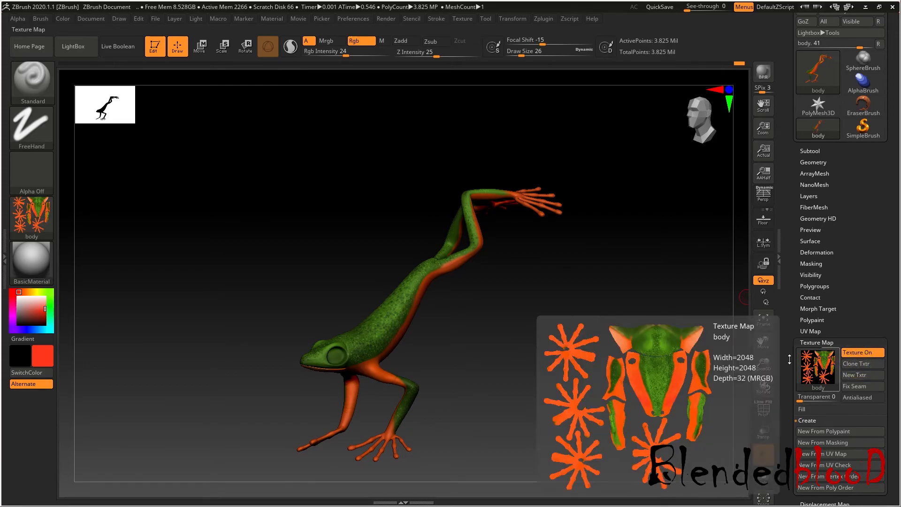
# - Export the body texture as a Photoshop PSD named "body zbrush color" in the frog folder
pyautogui.click(45, 223)
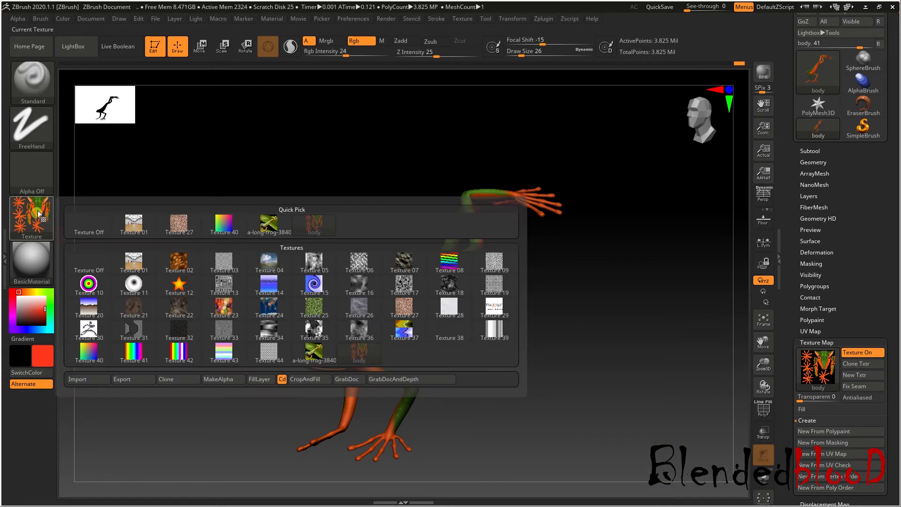
pyautogui.click(133, 379)
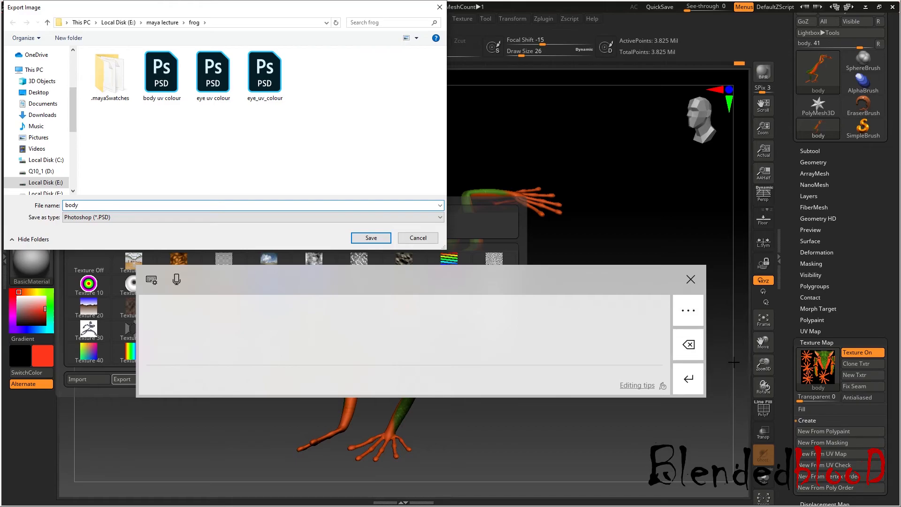
pyautogui.click(690, 279)
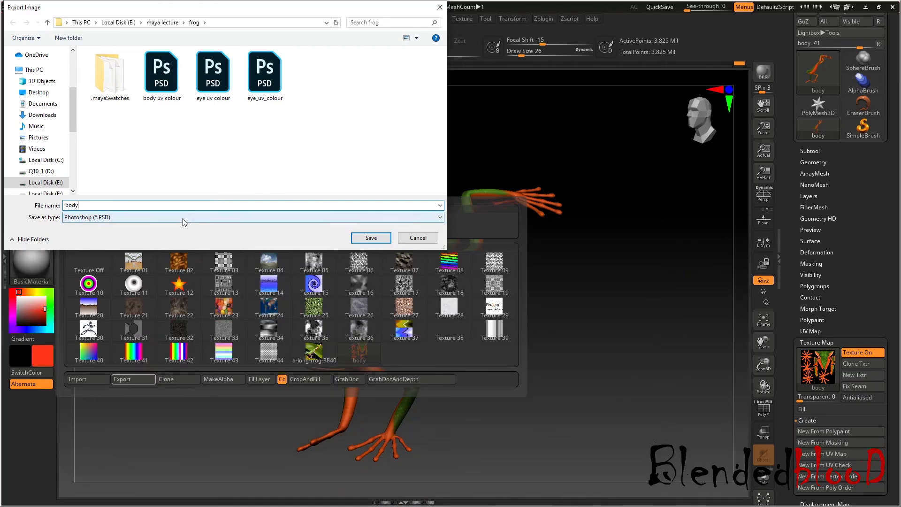
pyautogui.write('lo')
pyautogui.doubleClick(80, 205)
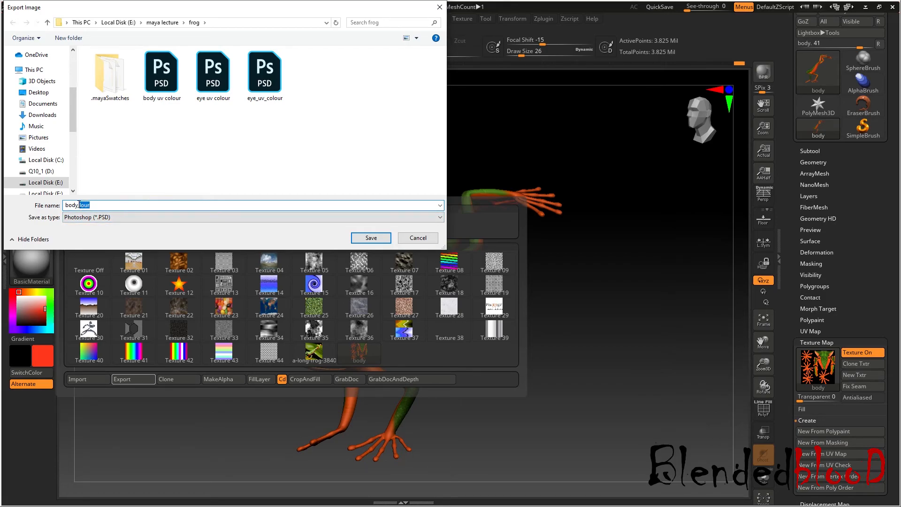
pyautogui.press('BackSpace')
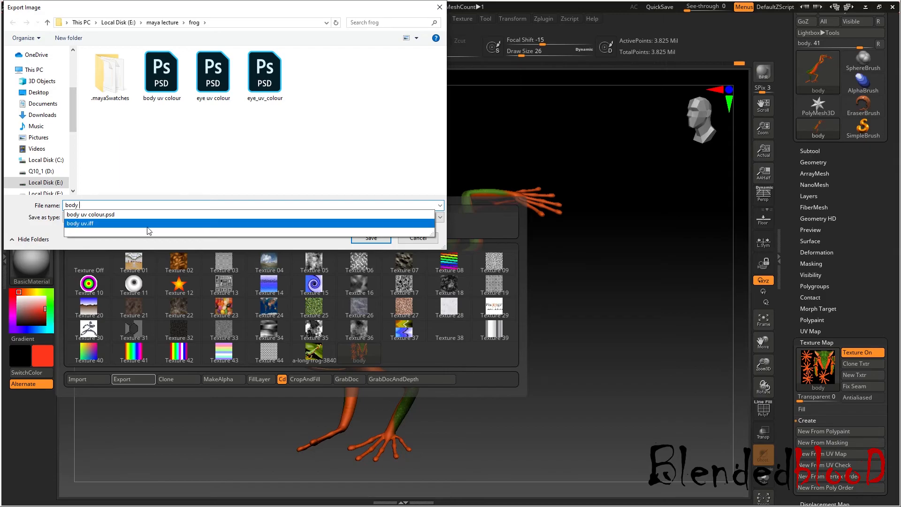
pyautogui.write('zbrush color')
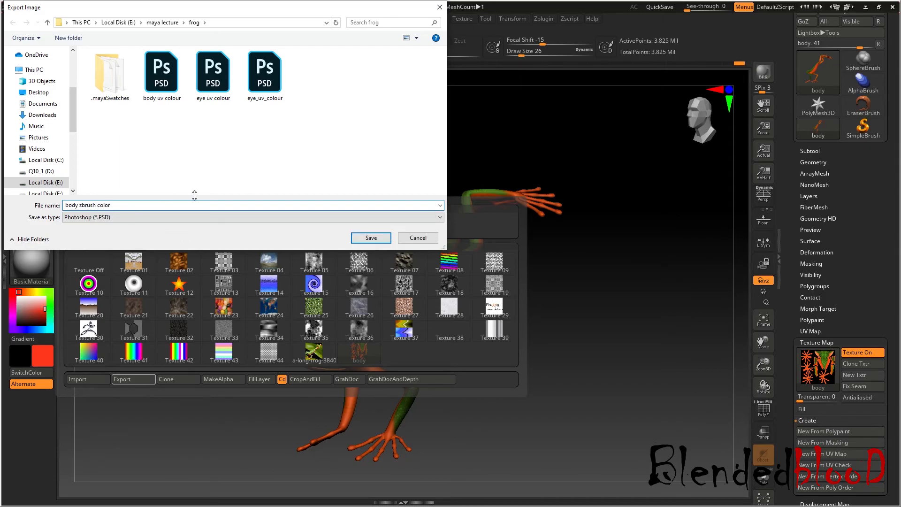
pyautogui.click(359, 236)
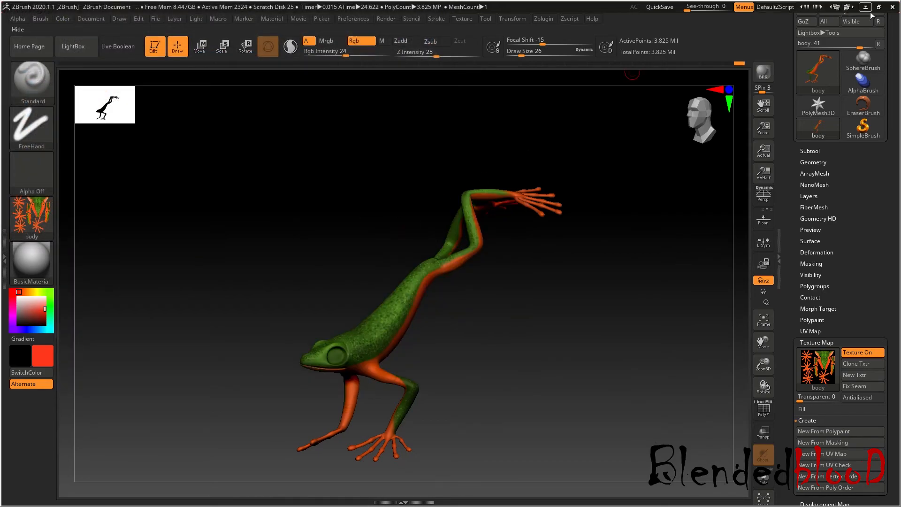
# - Save the textured tool again over the existing body file
pyautogui.scroll(3, 874, 47)
pyautogui.click(863, 33)
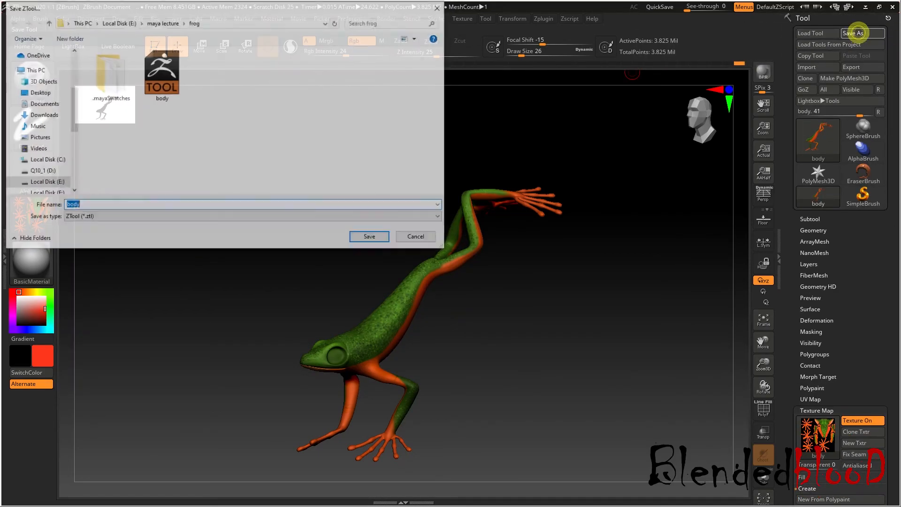
pyautogui.press('Return')
pyautogui.click(475, 248)
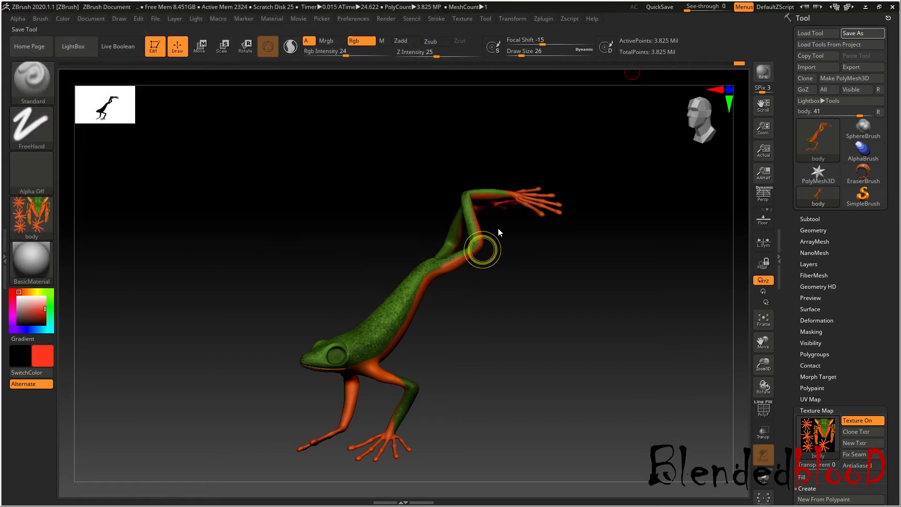
# - Close ZBrush and switch to the frog scene in Maya
pyautogui.click(892, 7)
pyautogui.click(466, 274)
pyautogui.click(472, 497)
pyautogui.click(509, 469)
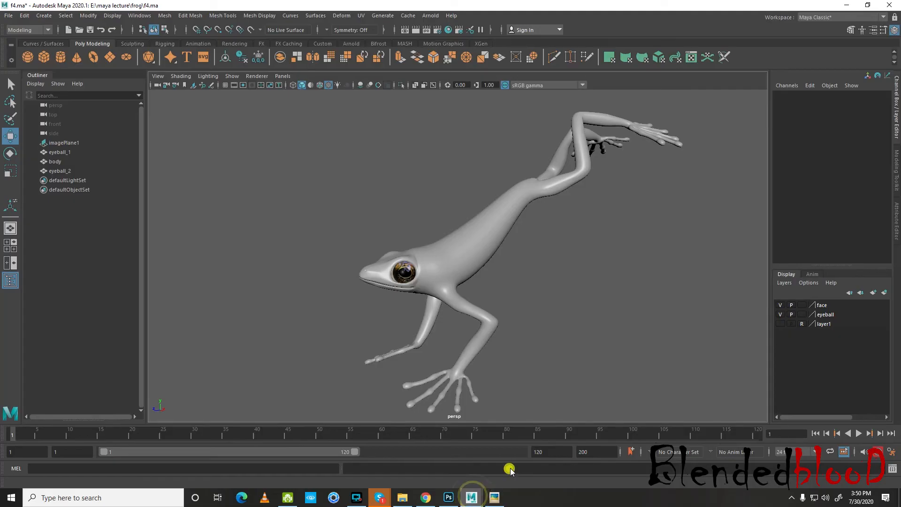
# - Select the frog body, open Hypershade and show the attributes of the body1 Blinn material
pyautogui.click(480, 269)
pyautogui.click(139, 16)
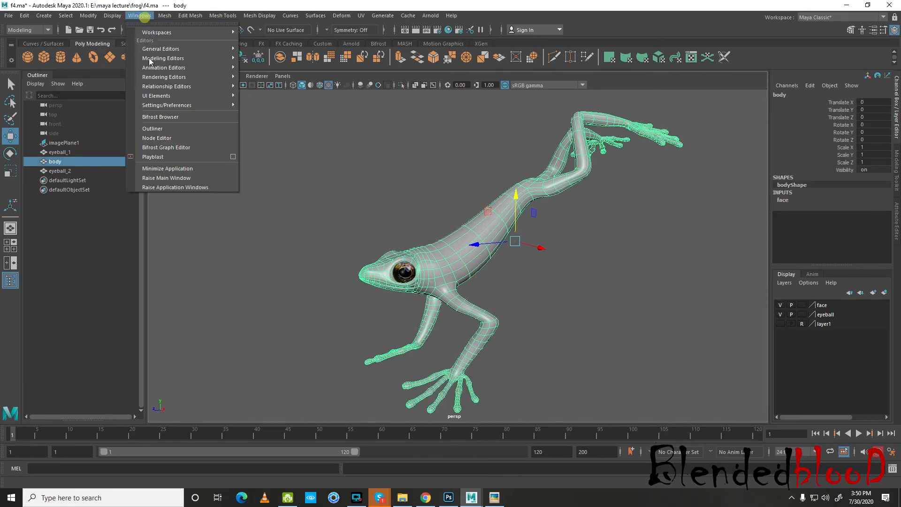
pyautogui.moveTo(162, 79)
pyautogui.click(301, 96)
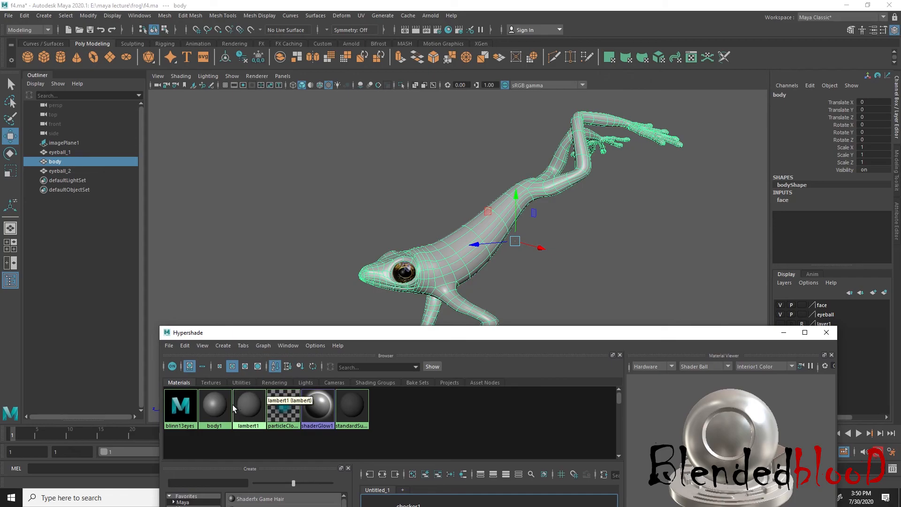
pyautogui.doubleClick(220, 411)
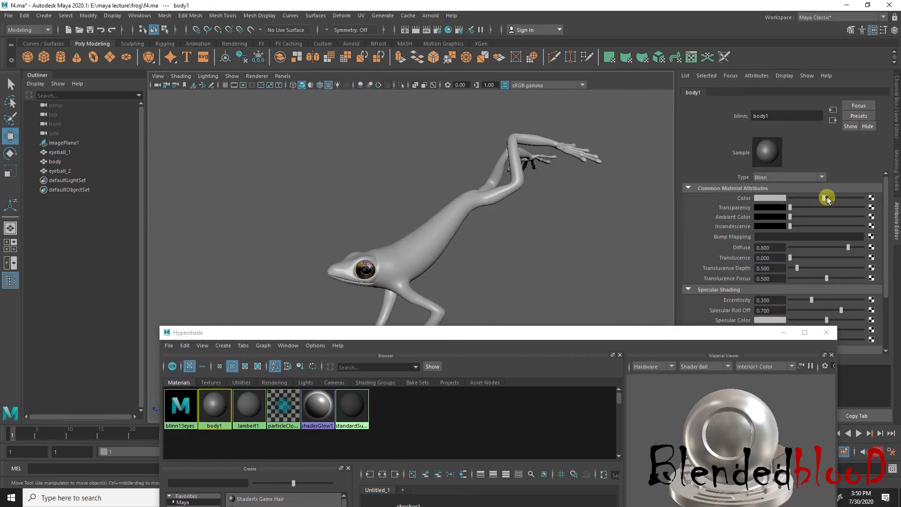
# - Lighten the body1 material's colour, connect a File texture to it and load "body zbrush color.PSD" from the frog folder
pyautogui.moveTo(825, 198); pyautogui.dragTo(835, 200)
pyautogui.click(873, 199)
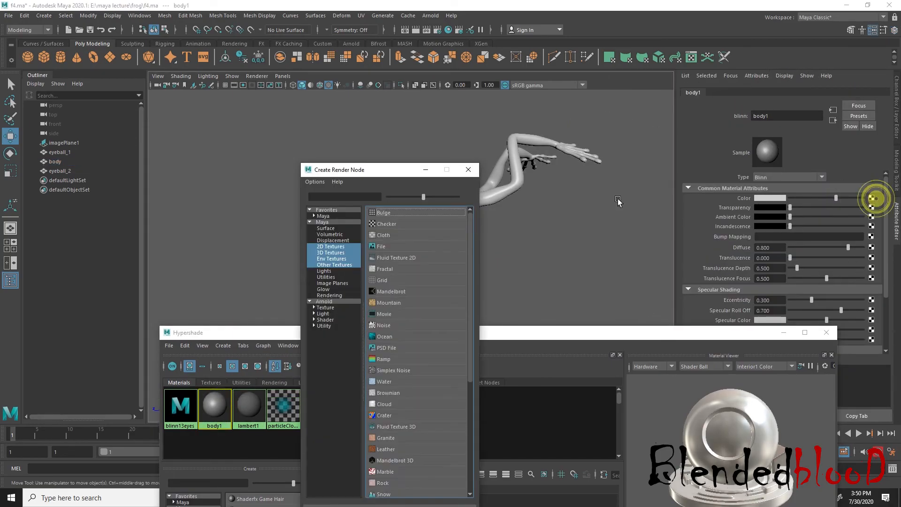
pyautogui.click(393, 243)
pyautogui.click(874, 220)
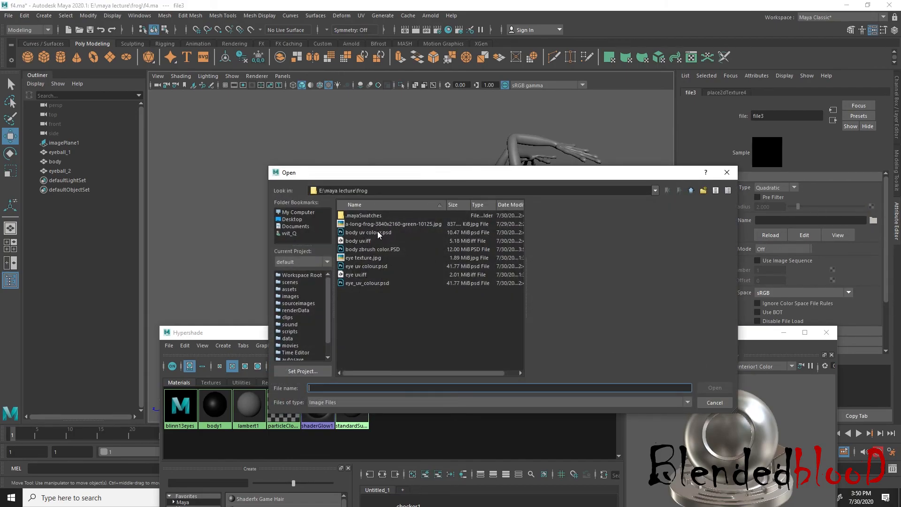
pyautogui.click(371, 249)
pyautogui.click(713, 388)
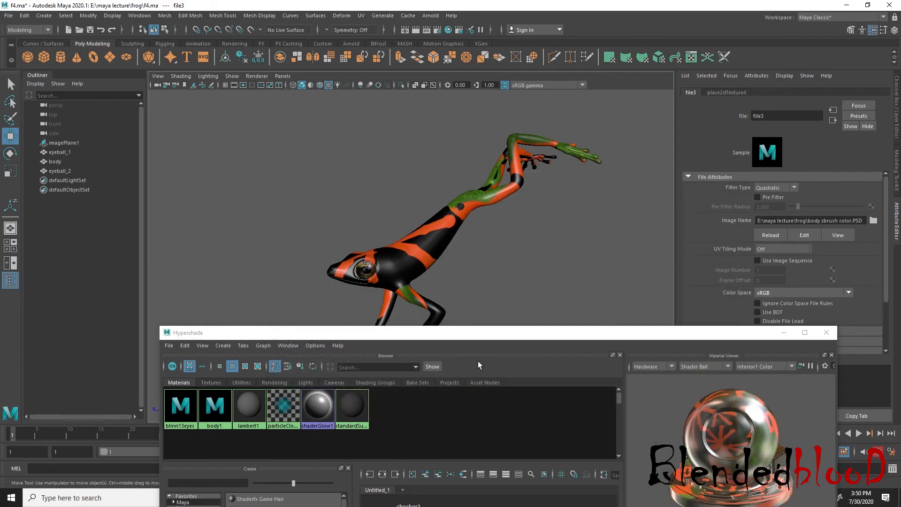
# - Switch to the frog folder in File Explorer and open the "body zbrush color" PSD in Photoshop
pyautogui.press('super')
pyautogui.click(407, 498)
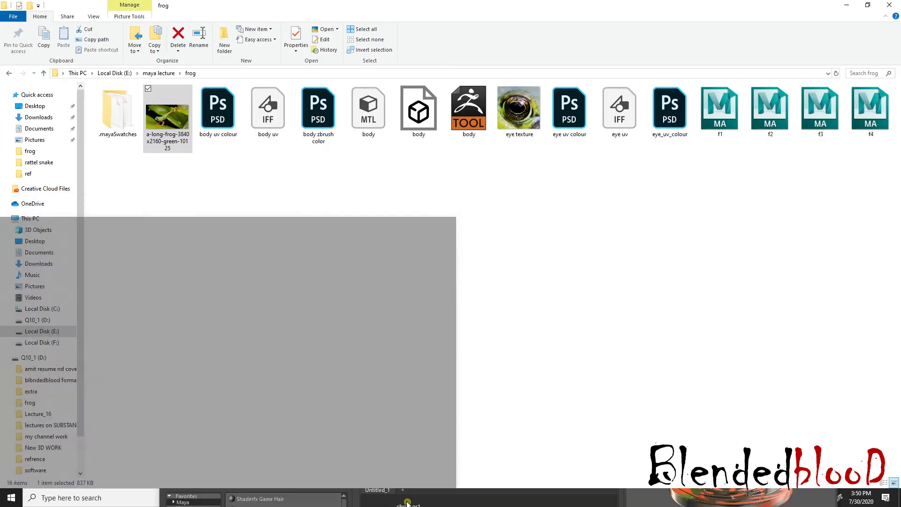
pyautogui.click(342, 184)
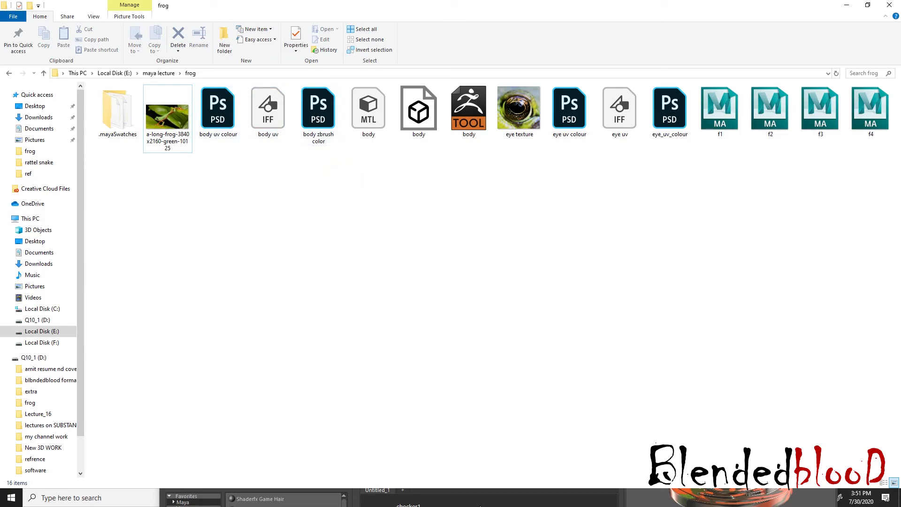
pyautogui.press('super')
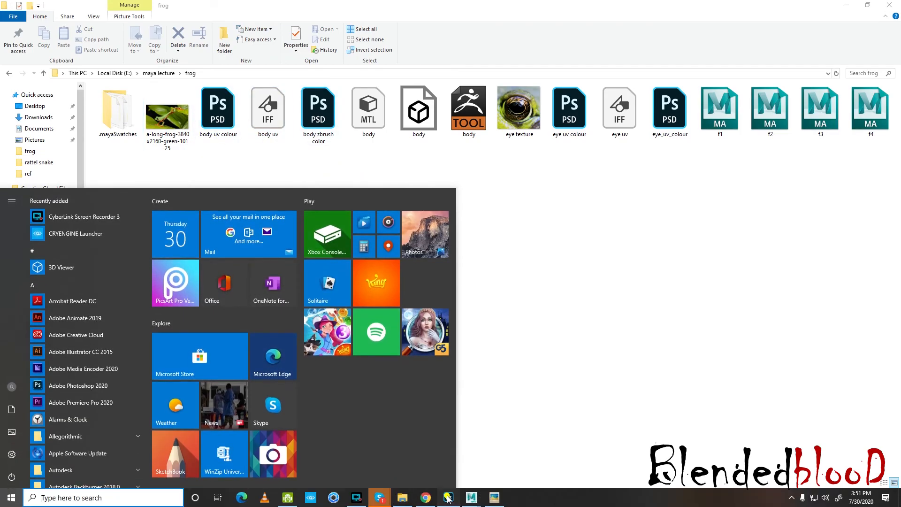
pyautogui.click(447, 496)
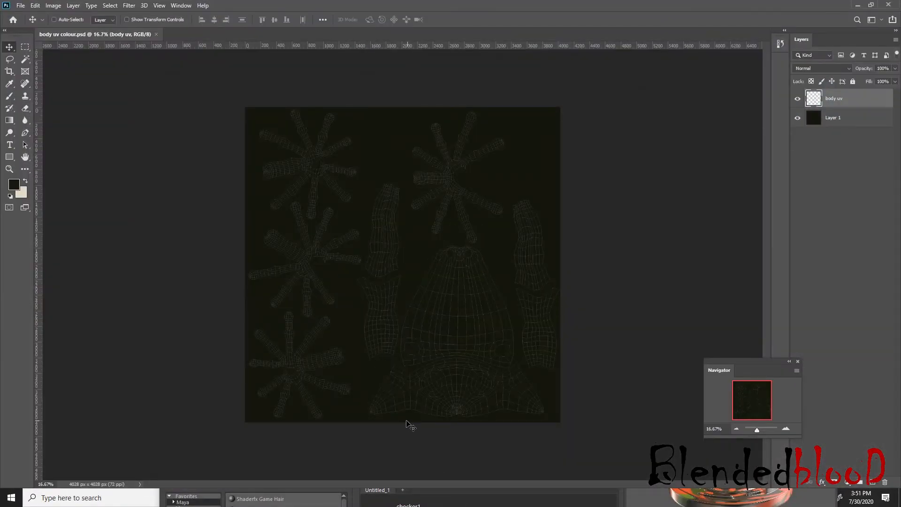
pyautogui.press('super')
pyautogui.click(409, 496)
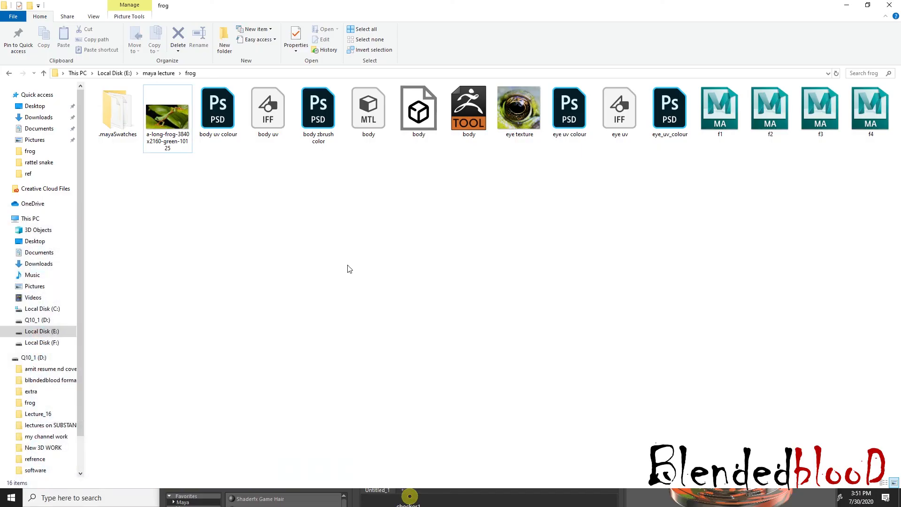
pyautogui.doubleClick(327, 124)
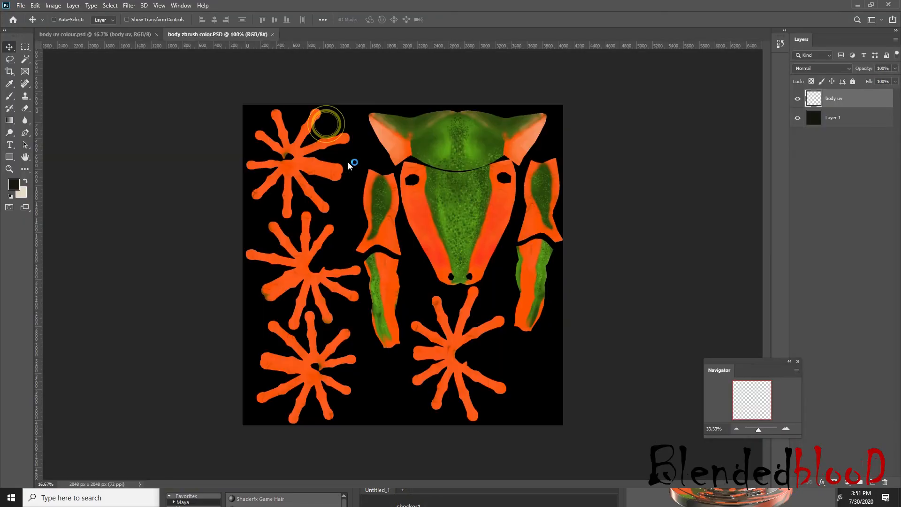
# - Try copying the ZBrush texture into the "body uv colour" document as a layer, and delete the copied layer
pyautogui.moveTo(205, 39); pyautogui.dragTo(150, 128)
pyautogui.moveTo(265, 202); pyautogui.dragTo(527, 164)
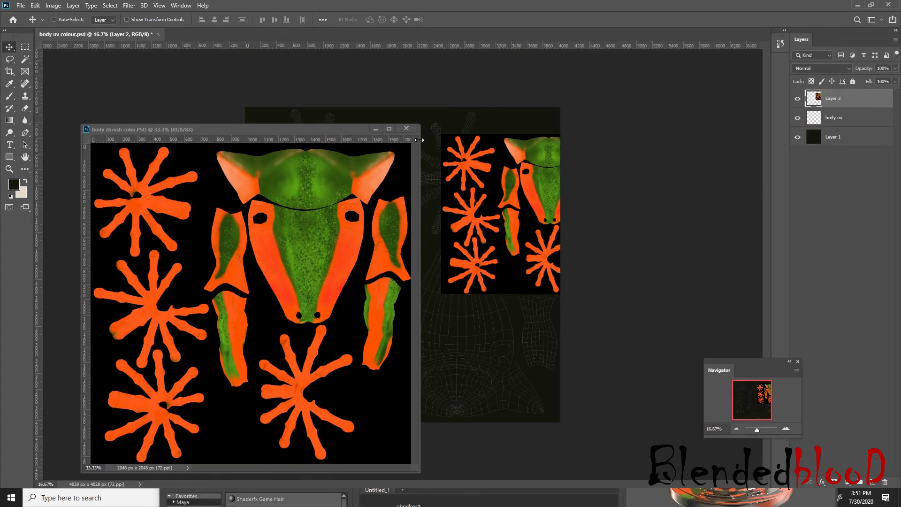
pyautogui.click(377, 131)
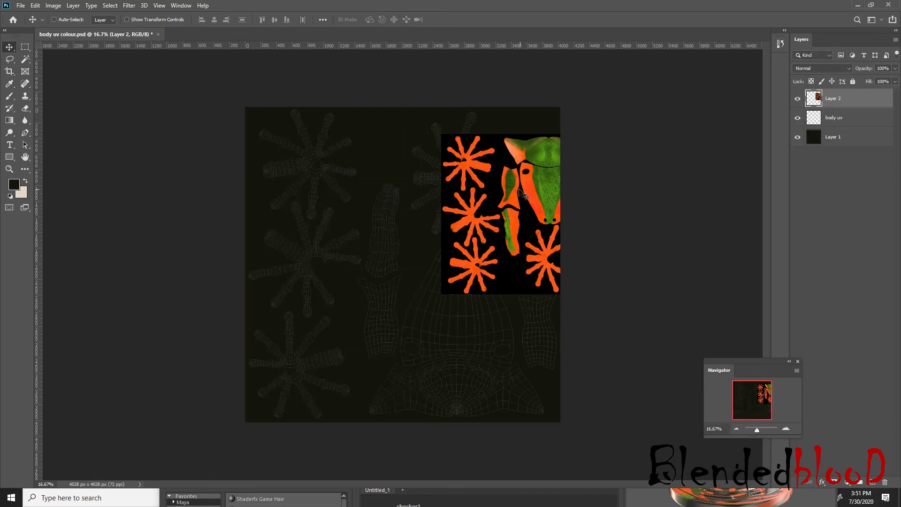
pyautogui.press('Delete')
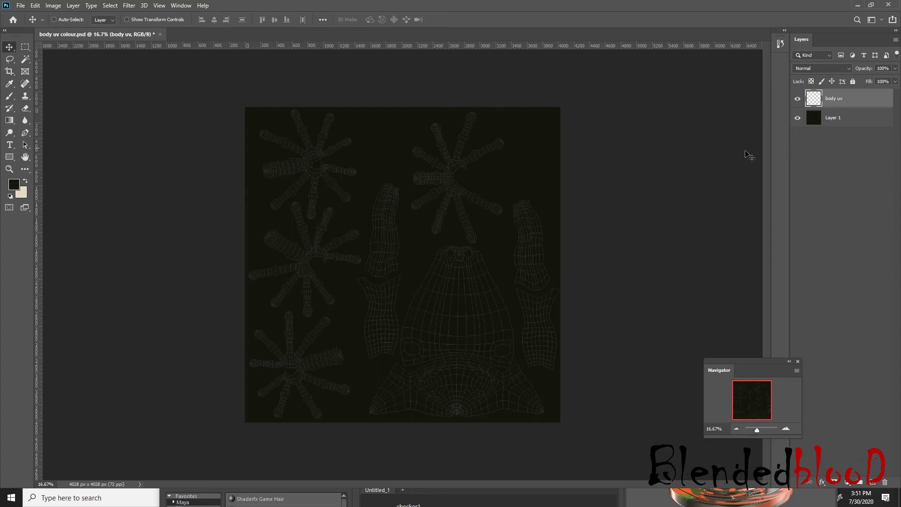
# - Open "body zbrush color" from the frog folder again and compare it with the UV layout in "body uv colour"
pyautogui.press('super')
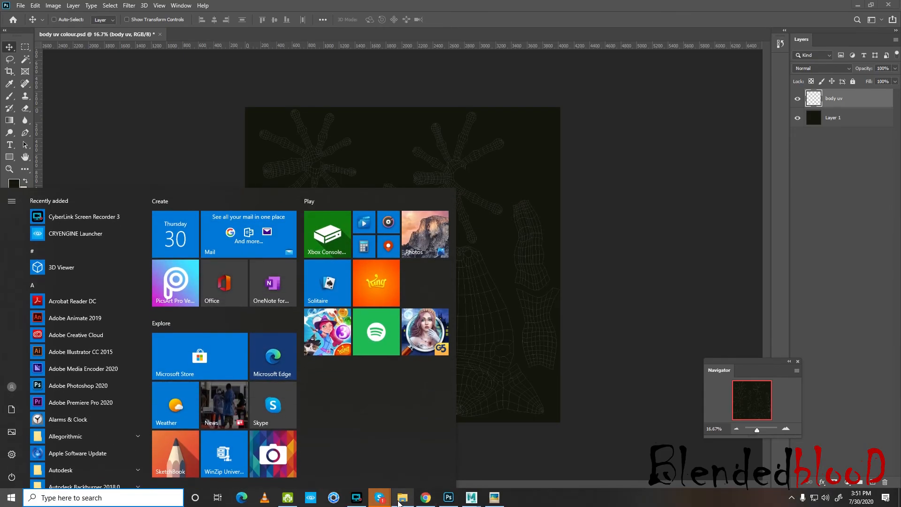
pyautogui.click(403, 501)
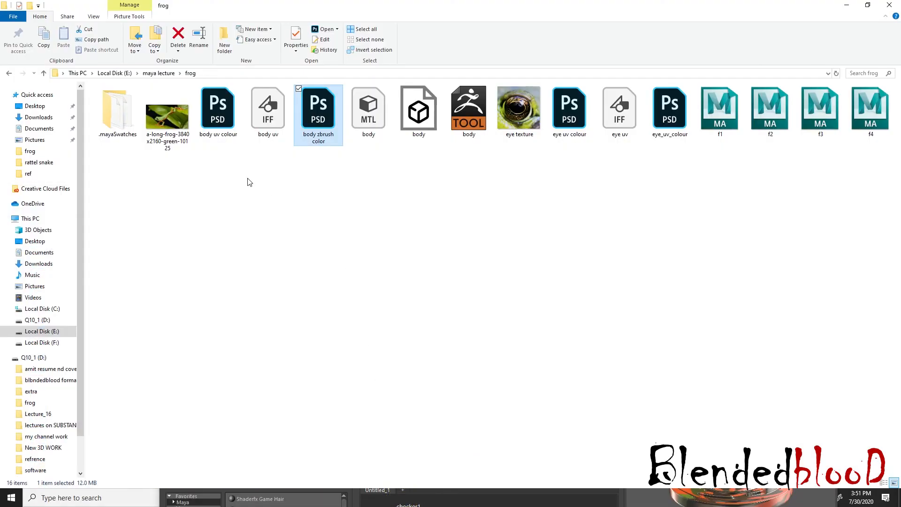
pyautogui.doubleClick(316, 121)
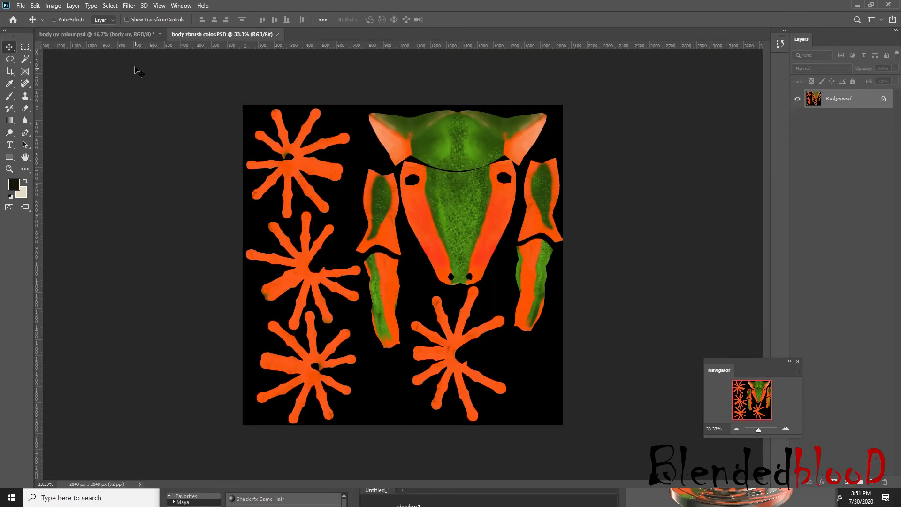
pyautogui.click(128, 34)
pyautogui.click(229, 34)
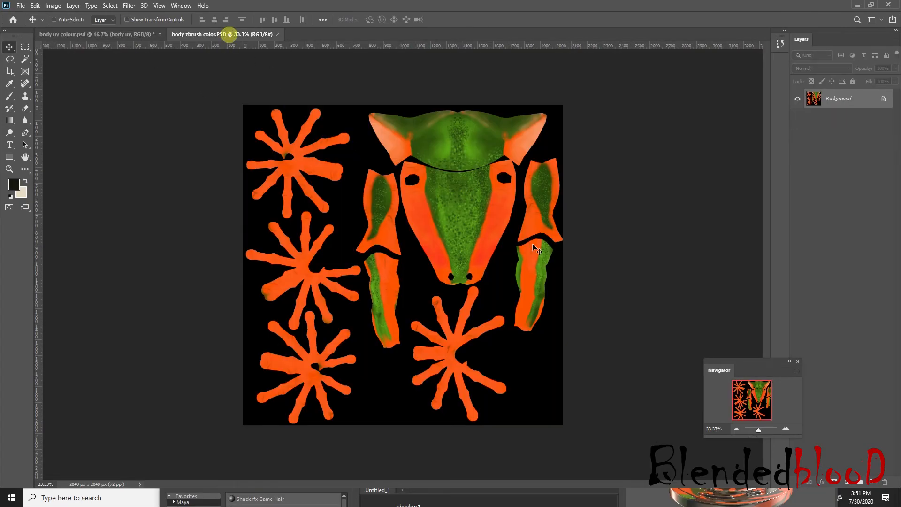
# - Convert the texture's locked background into a regular layer and try to flip it vertically with Free Transform
pyautogui.doubleClick(859, 101)
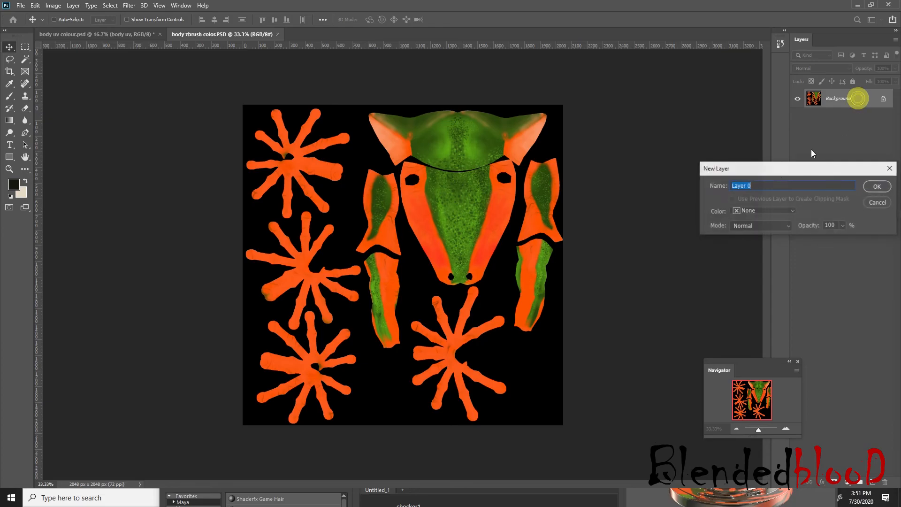
pyautogui.click(874, 186)
pyautogui.hotkey('ctrl', 't')
pyautogui.rightClick(496, 205)
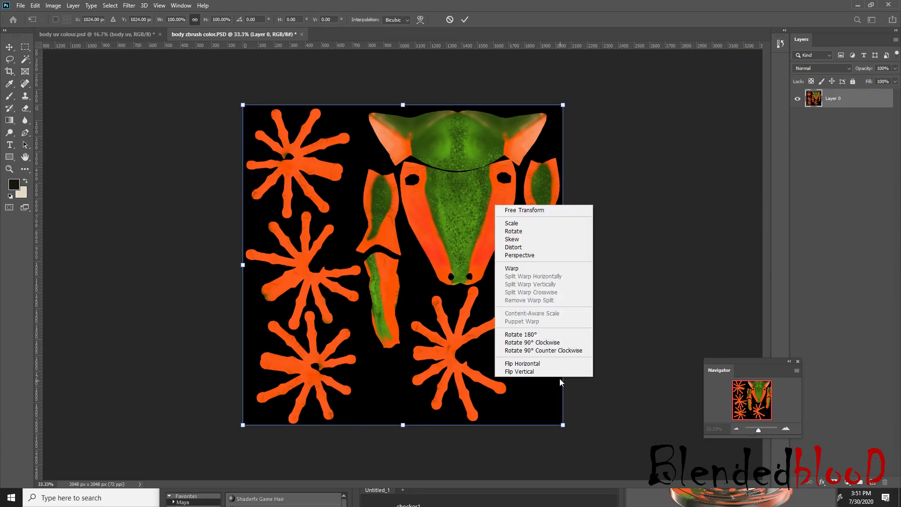
pyautogui.click(552, 372)
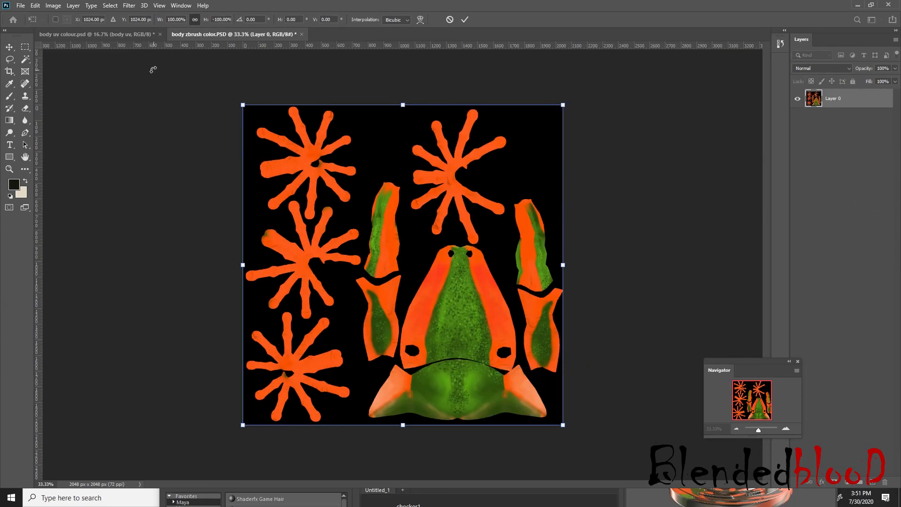
pyautogui.click(132, 35)
pyautogui.click(190, 34)
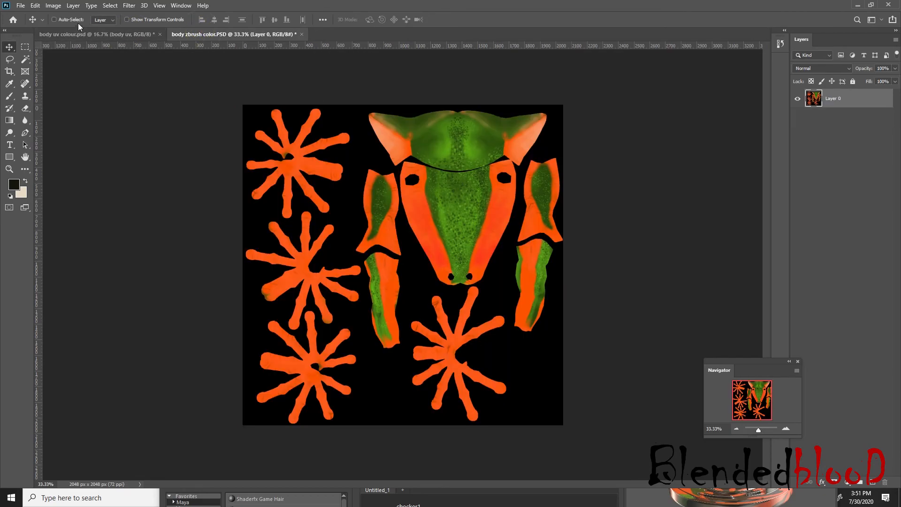
# - Close "body uv colour" without saving its changes and save the texture over the existing "body zbrush color" PSD
pyautogui.click(160, 34)
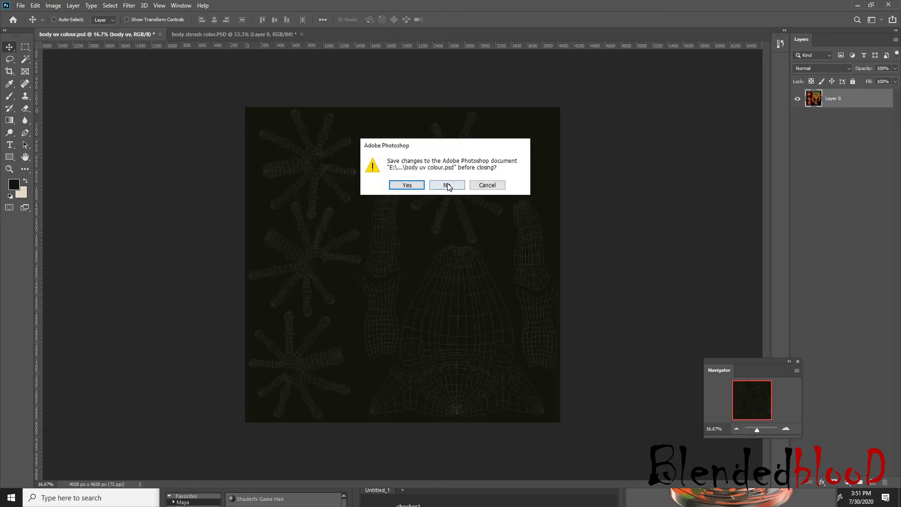
pyautogui.click(446, 185)
pyautogui.click(20, 5)
pyautogui.click(55, 117)
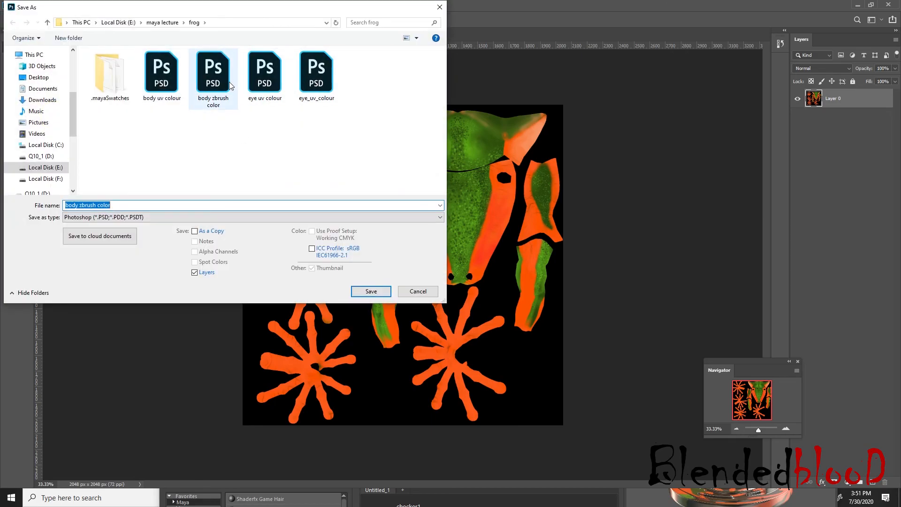
pyautogui.doubleClick(215, 83)
pyautogui.click(469, 249)
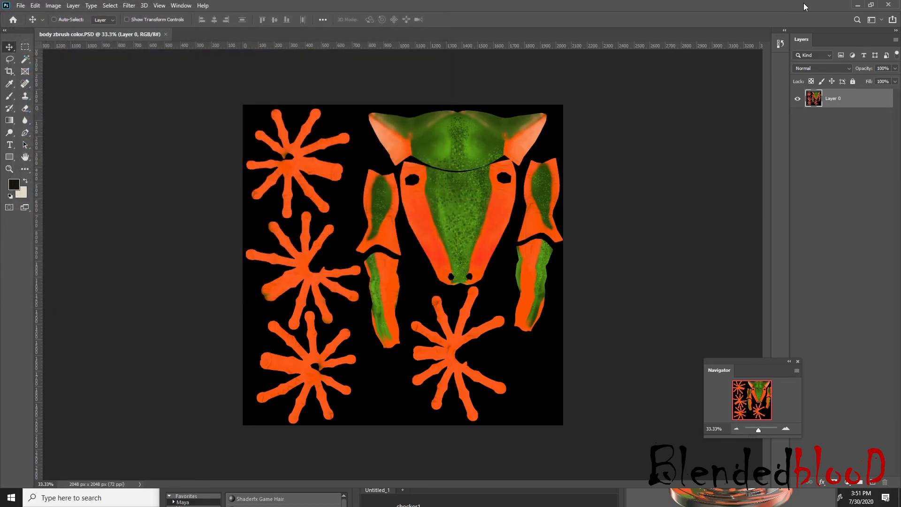
# - Return to Maya, reload "body zbrush color.PSD" in the body's file texture node and inspect the frog body
pyautogui.click(858, 5)
pyautogui.click(846, 5)
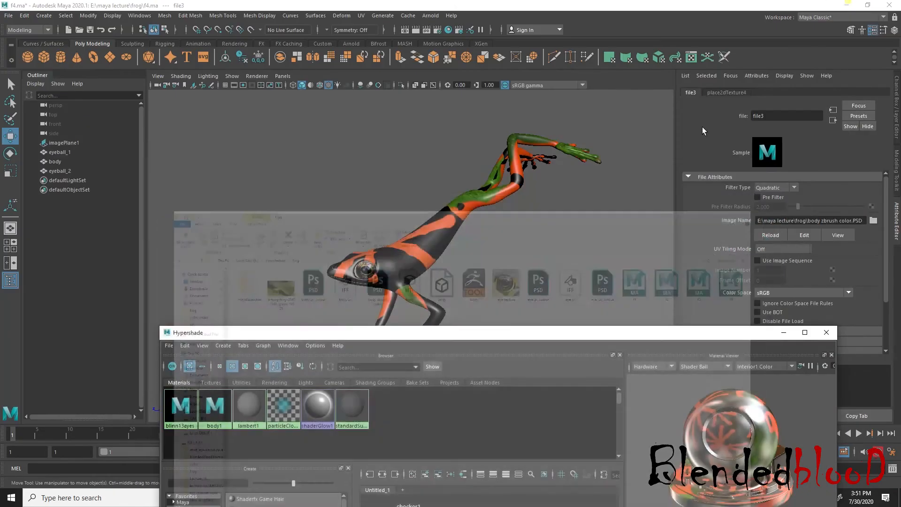
pyautogui.click(775, 236)
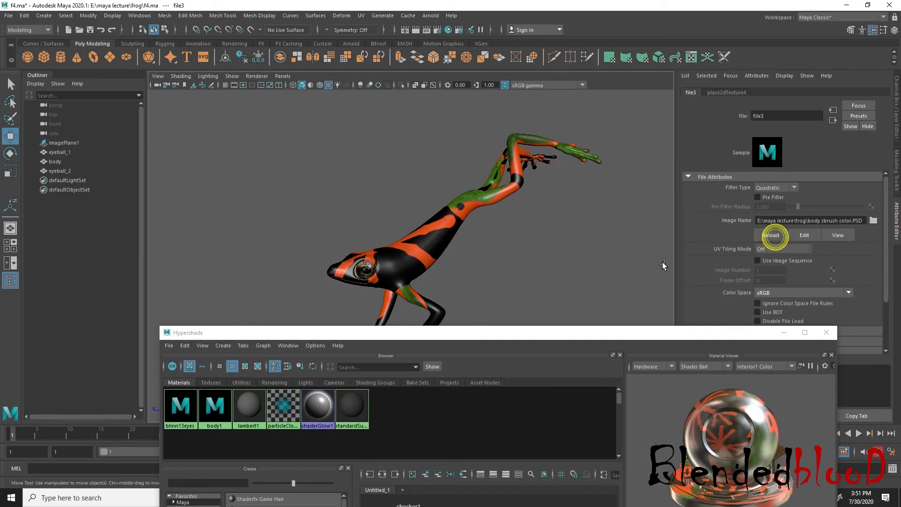
pyautogui.click(874, 221)
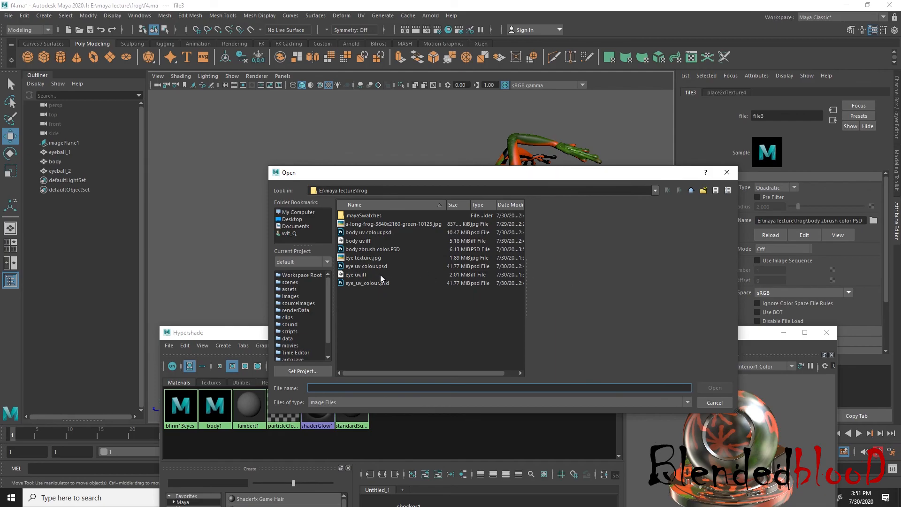
pyautogui.doubleClick(373, 250)
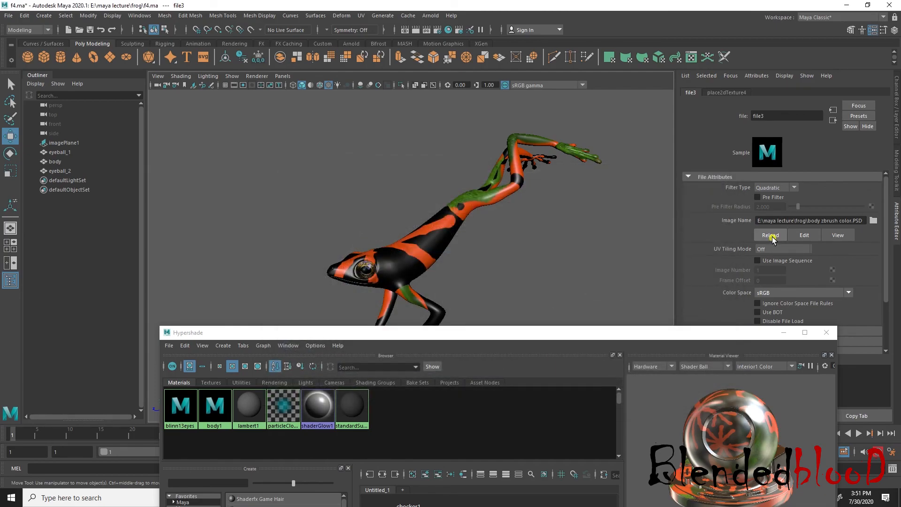
pyautogui.keyDown('alt'); pyautogui.moveTo(540, 275); pyautogui.dragTo(420, 263); pyautogui.keyUp('alt')
pyautogui.click(420, 263)
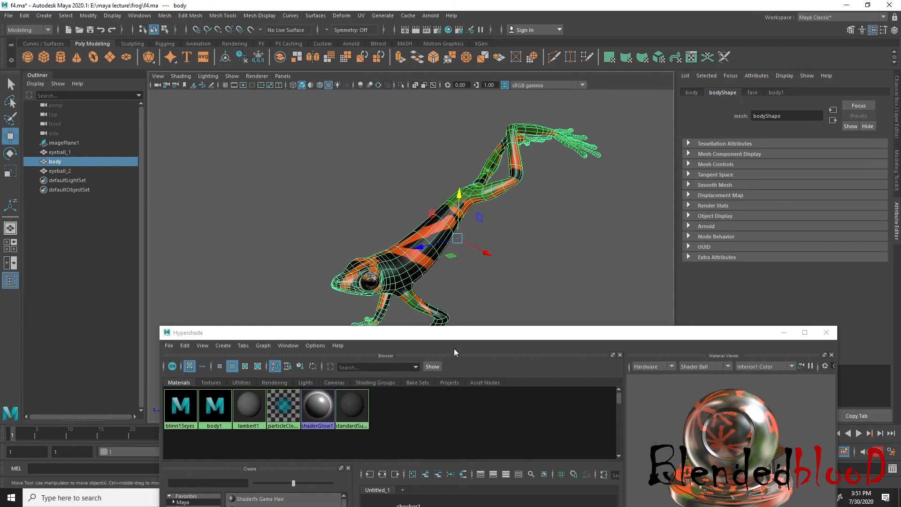
# - Switch back to Photoshop and open "body uv colour" from the frog folder alongside the ZBrush texture
pyautogui.press('super')
pyautogui.click(448, 498)
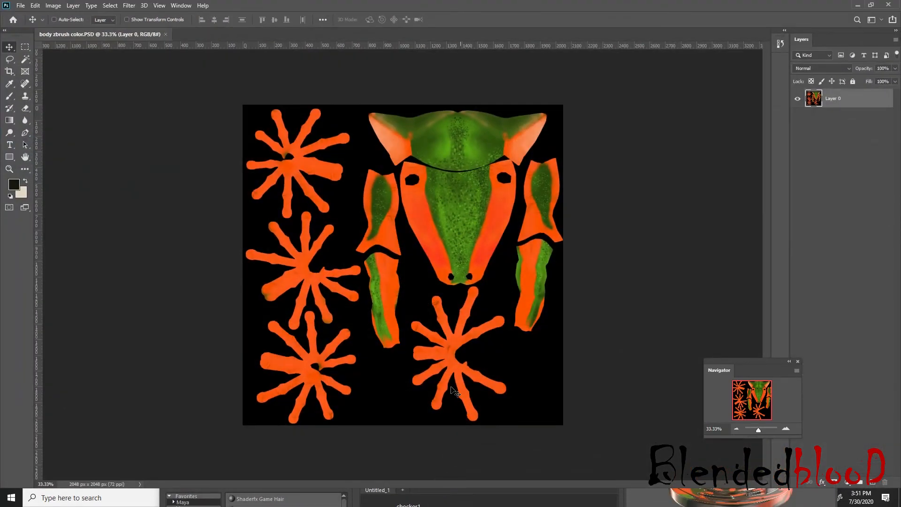
pyautogui.press('super')
pyautogui.press('super')
pyautogui.press('super')
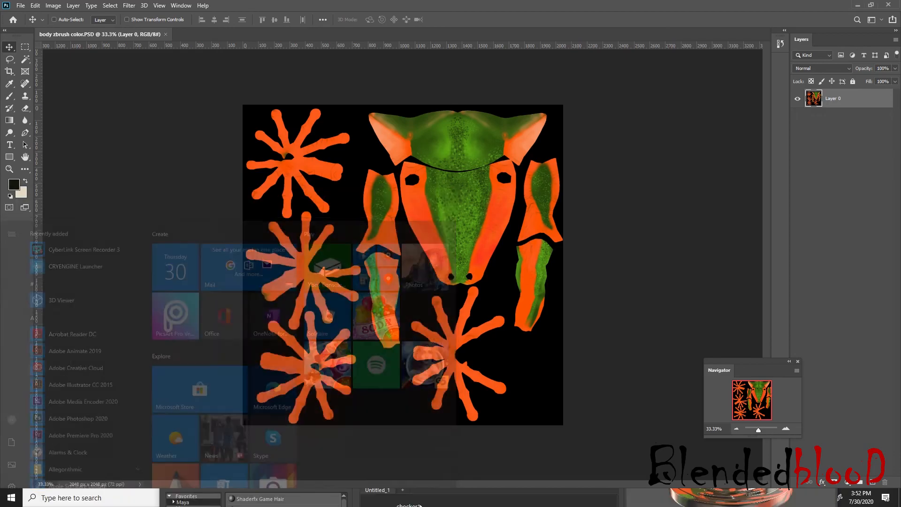
pyautogui.click(402, 497)
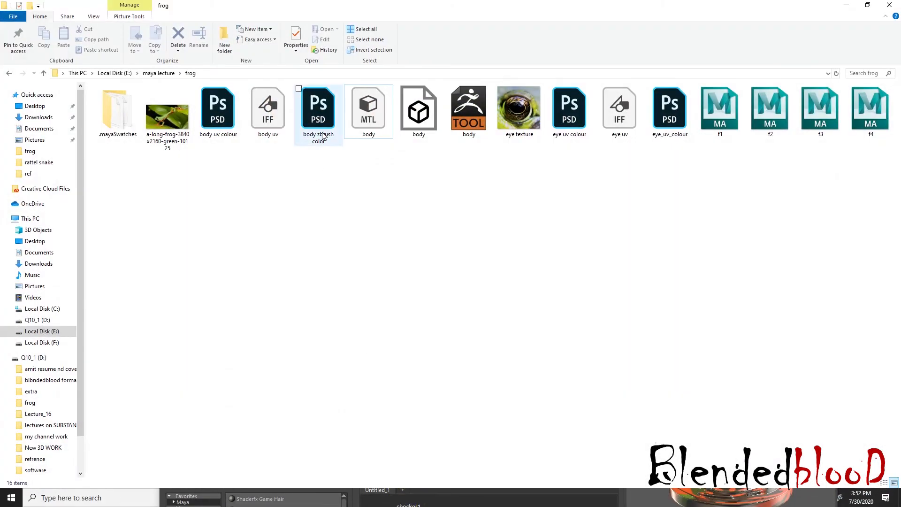
pyautogui.doubleClick(230, 124)
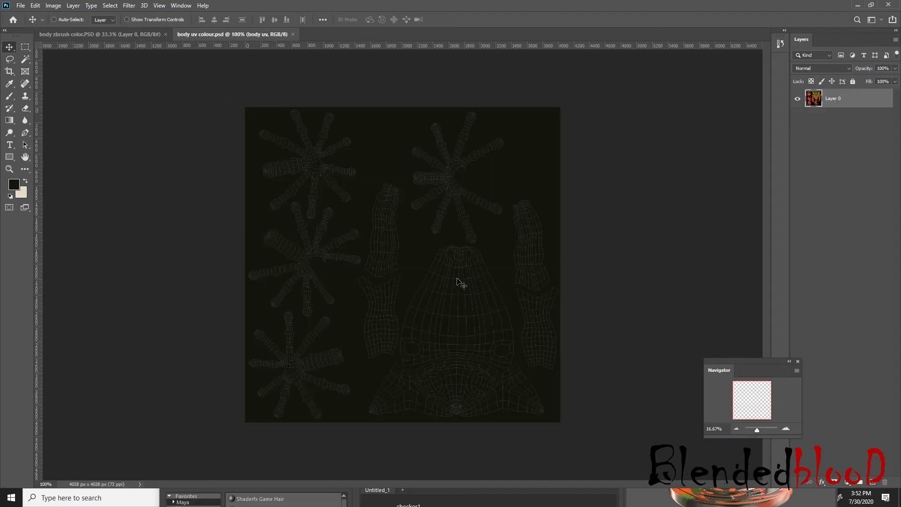
# - Float the "body zbrush color" window and copy its texture into the "body uv colour" document as a new layer
pyautogui.click(143, 35)
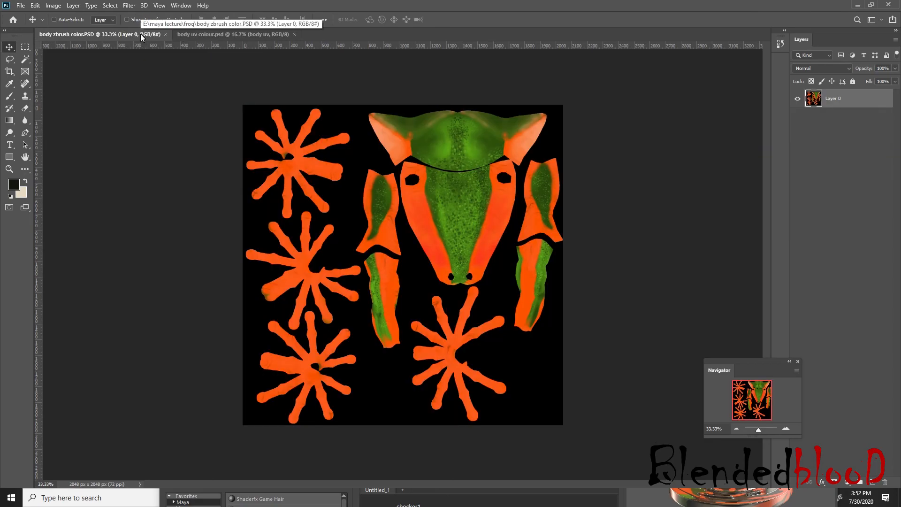
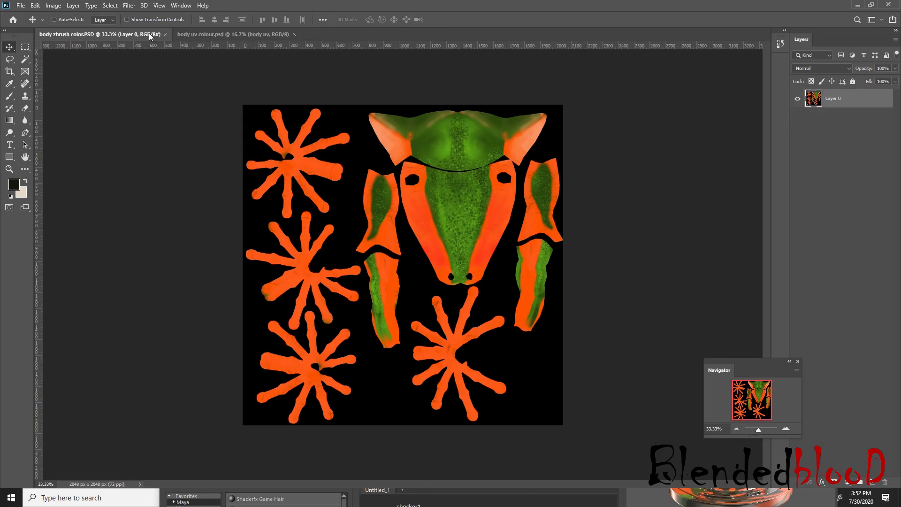
pyautogui.moveTo(151, 36); pyautogui.dragTo(101, 94)
pyautogui.moveTo(258, 167); pyautogui.dragTo(467, 168)
pyautogui.click(267, 94)
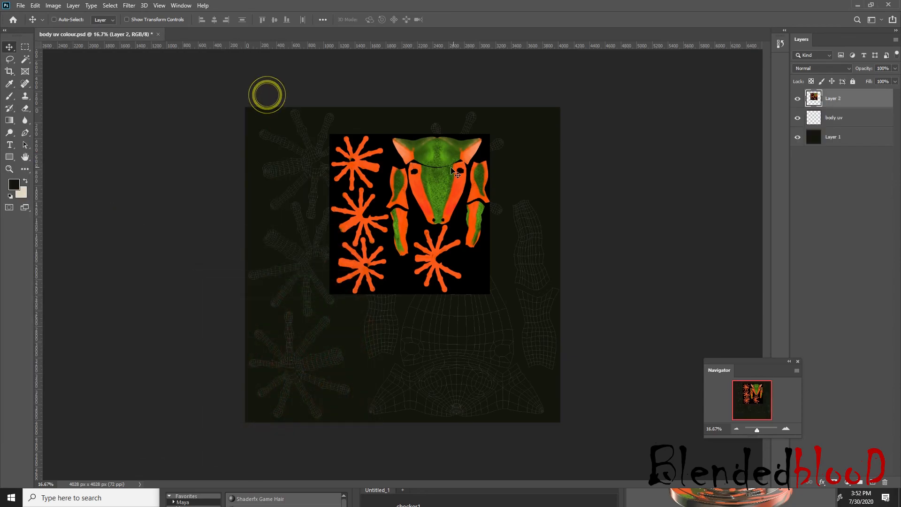
# - Free Transform the pasted texture layer to fill the whole square canvas of the body uv colour document
pyautogui.hotkey('ctrl', 't')
pyautogui.moveTo(489, 294); pyautogui.dragTo(575, 379)
pyautogui.moveTo(328, 134); pyautogui.dragTo(271, 76)
pyautogui.moveTo(456, 150); pyautogui.dragTo(441, 181)
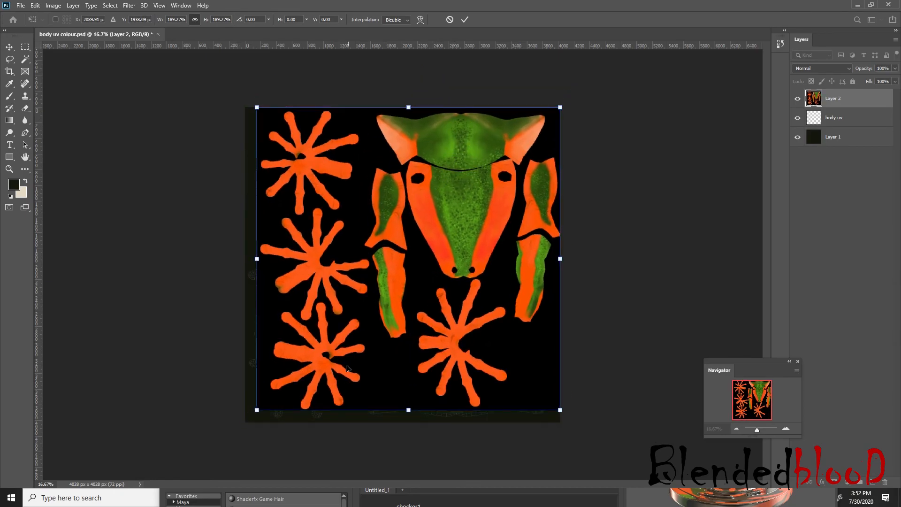
pyautogui.moveTo(256, 410); pyautogui.dragTo(245, 422)
pyautogui.press('Return')
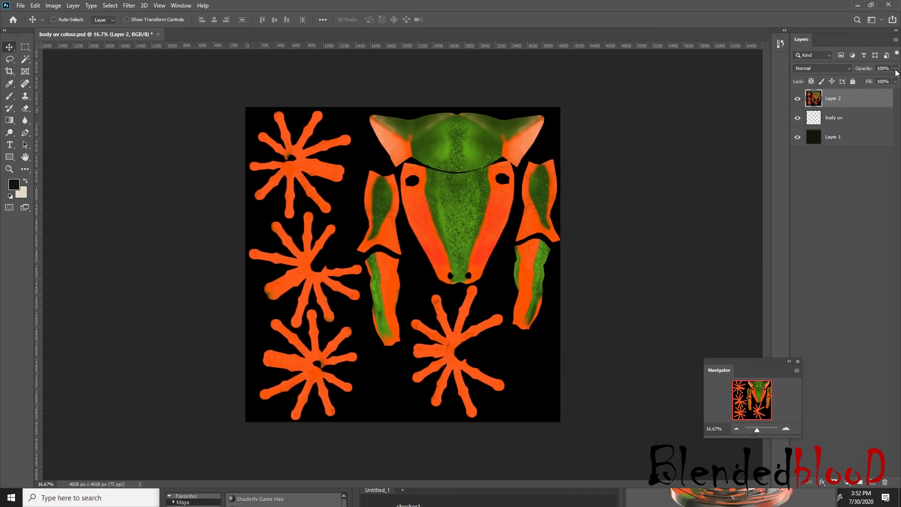
# - Move the texture layer beneath the body uv layer and flip it vertically to match the UV wireframe
pyautogui.moveTo(853, 104); pyautogui.dragTo(852, 128)
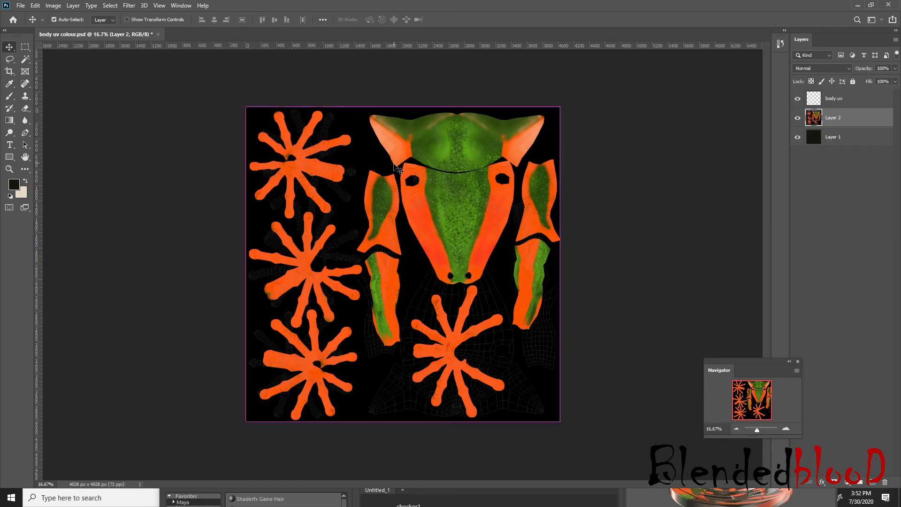
pyautogui.hotkey('ctrl', 't')
pyautogui.rightClick(396, 168)
pyautogui.click(447, 326)
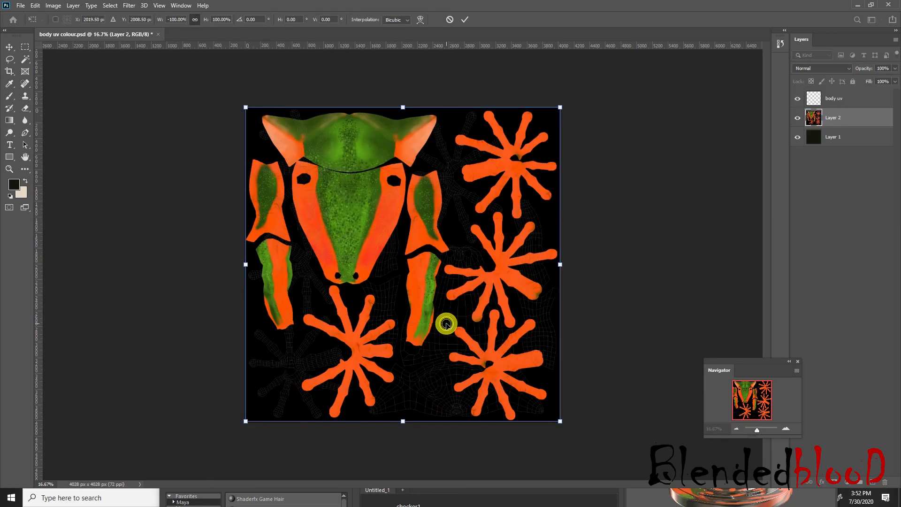
pyautogui.rightClick(449, 248)
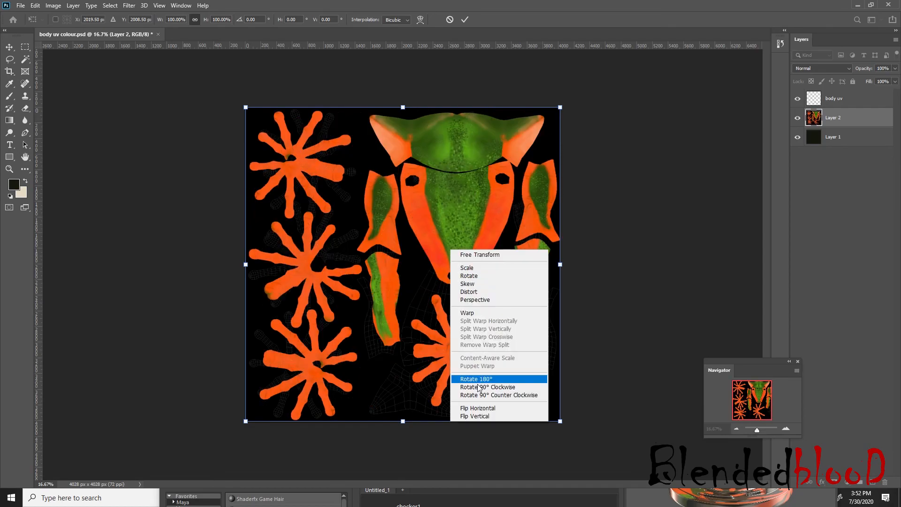
pyautogui.click(490, 415)
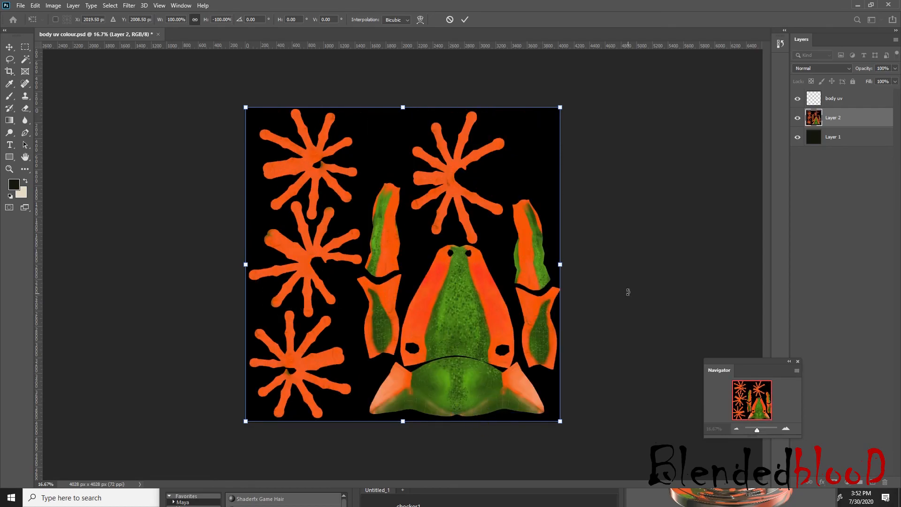
pyautogui.press('Return')
# - Hide the body uv wireframe layer and save the document over the existing "body uv colour" PSD in the frog folder
pyautogui.click(797, 98)
pyautogui.click(21, 5)
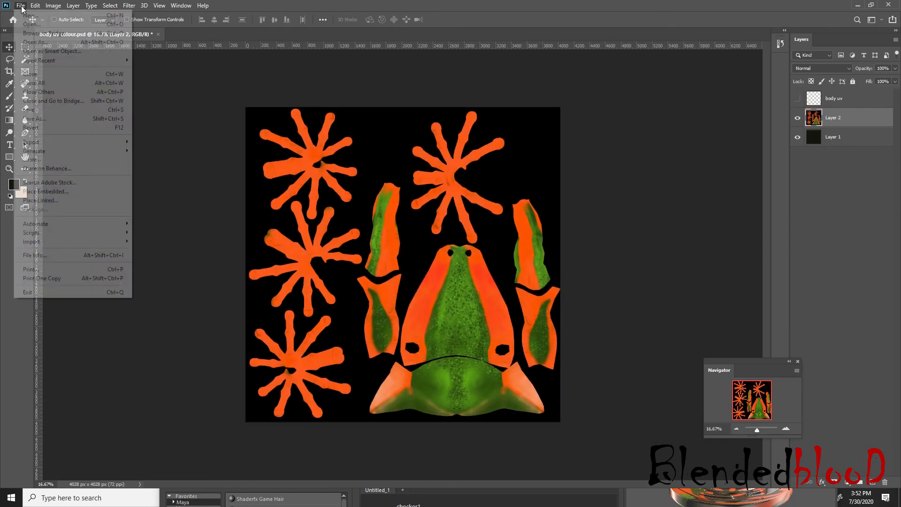
pyautogui.click(43, 119)
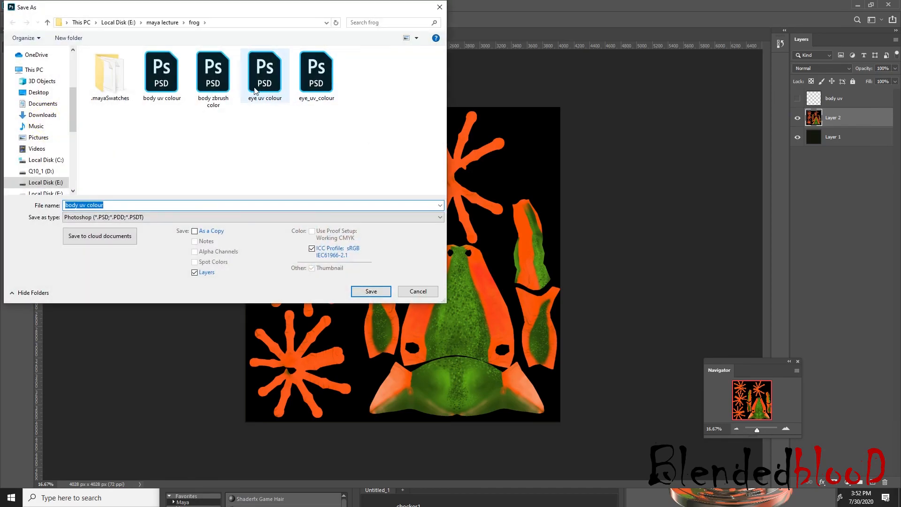
pyautogui.click(161, 75)
pyautogui.click(371, 291)
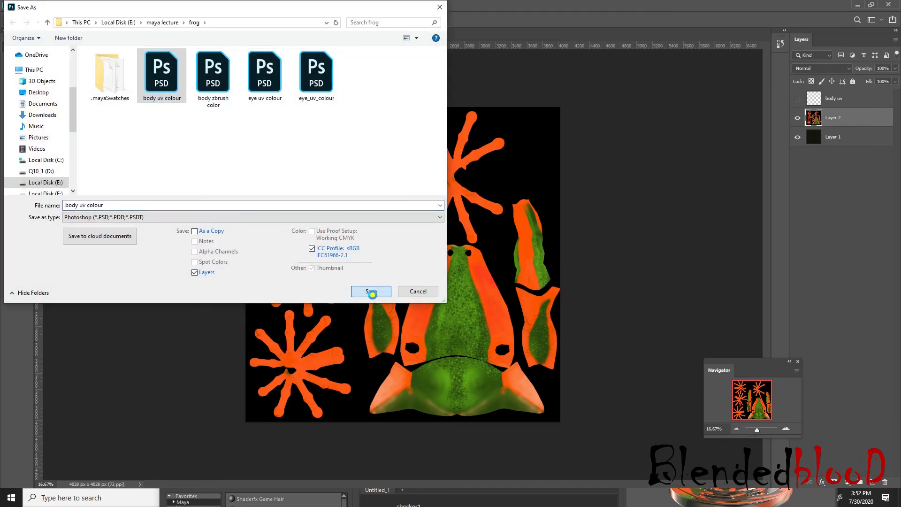
pyautogui.click(478, 249)
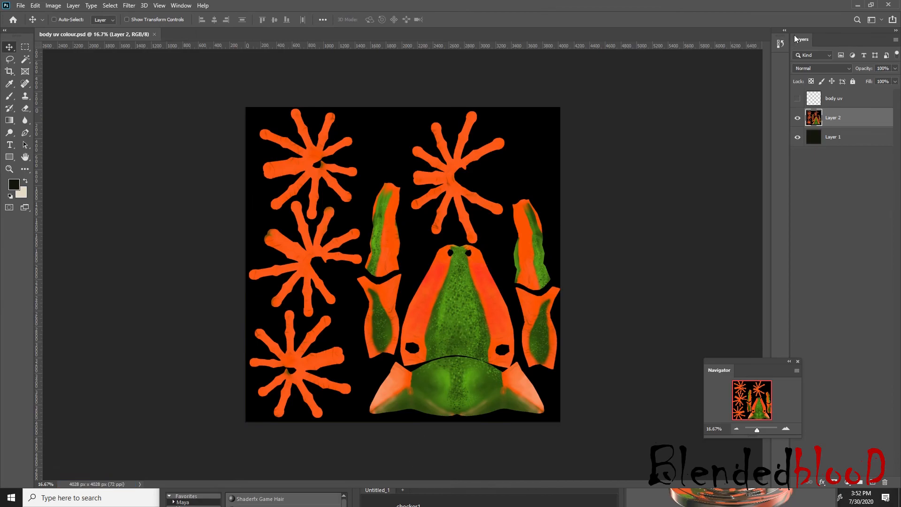
# - Switch to Maya and load "body uv colour.psd" as the image of the body1 material's colour file texture
pyautogui.click(858, 5)
pyautogui.click(849, 5)
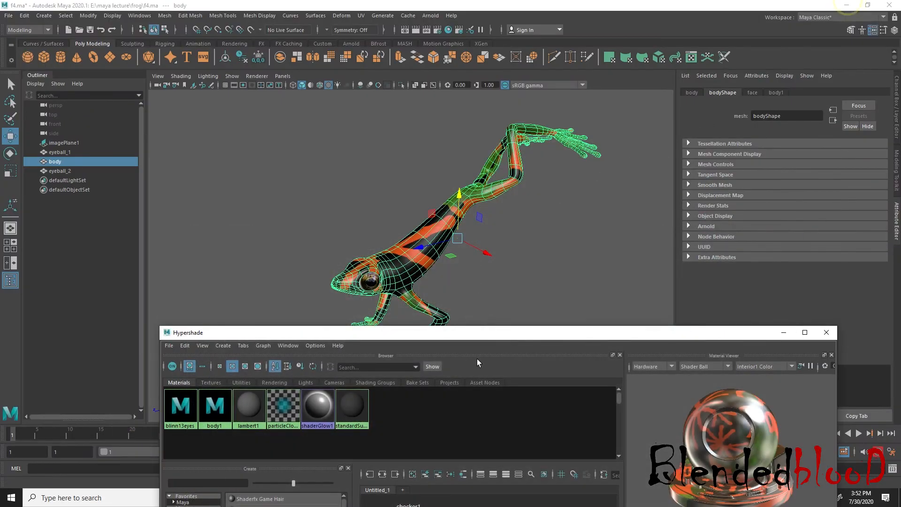
pyautogui.click(214, 406)
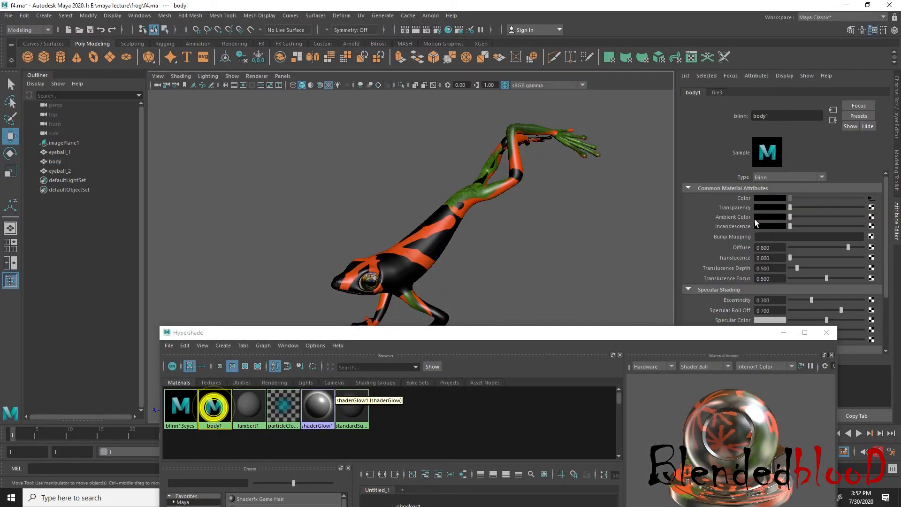
pyautogui.click(870, 198)
pyautogui.click(776, 236)
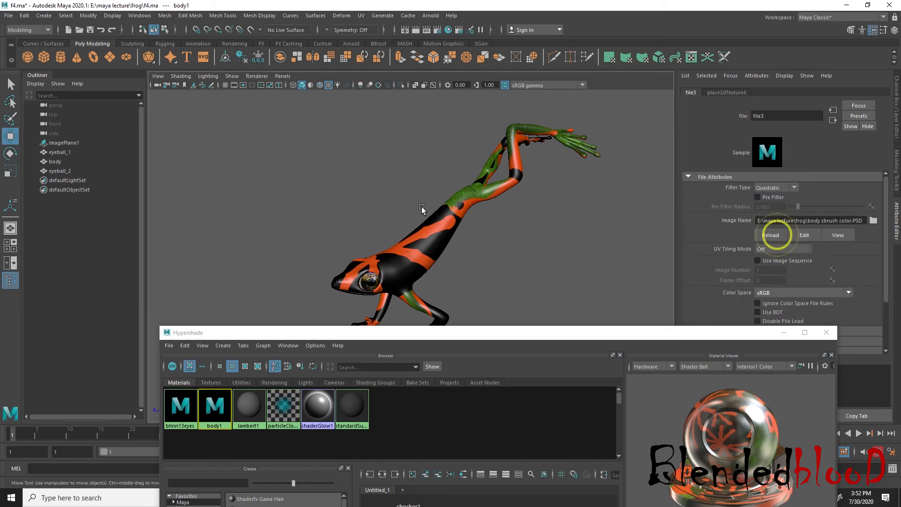
pyautogui.click(873, 220)
pyautogui.click(368, 233)
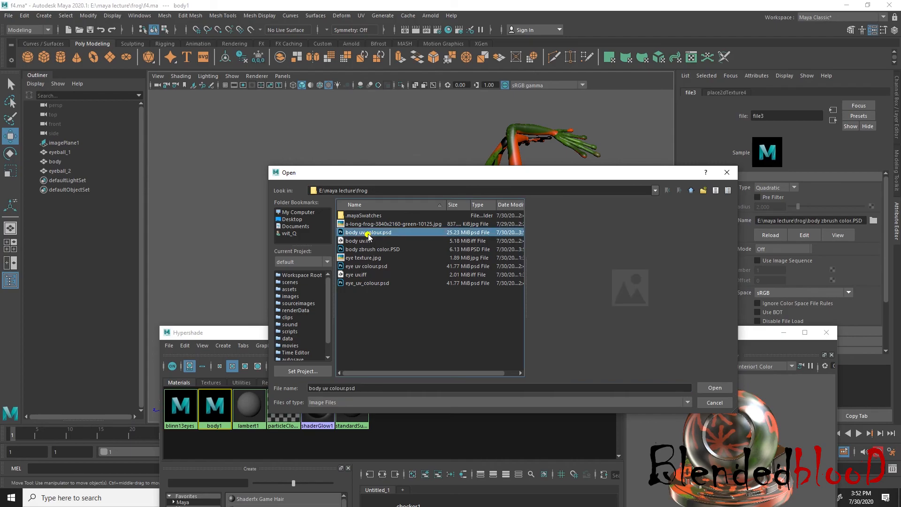
pyautogui.click(714, 387)
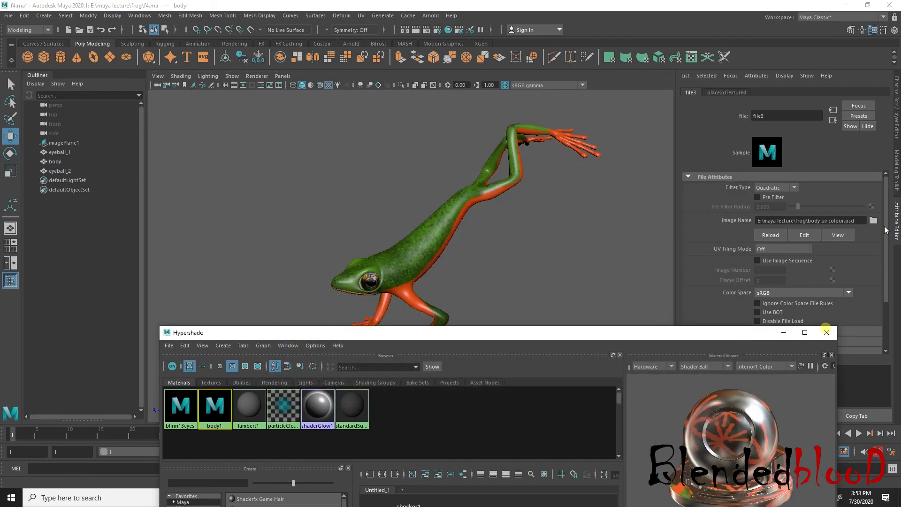
# - Close Hypershade, show the Channel Box and look over the textured frog from the side
pyautogui.click(826, 333)
pyautogui.click(895, 118)
pyautogui.keyDown('alt'); pyautogui.moveTo(623, 281); pyautogui.dragTo(577, 292); pyautogui.keyUp('alt')
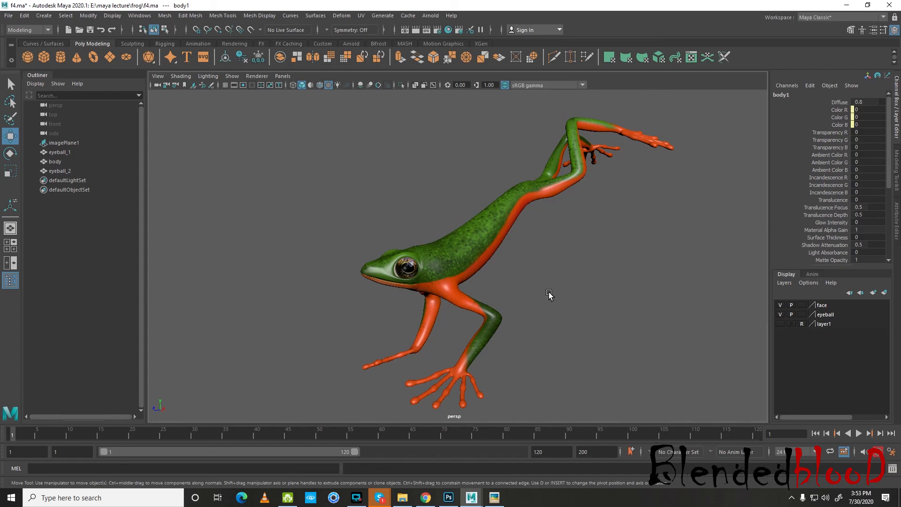
pyautogui.press('super')
pyautogui.click(534, 346)
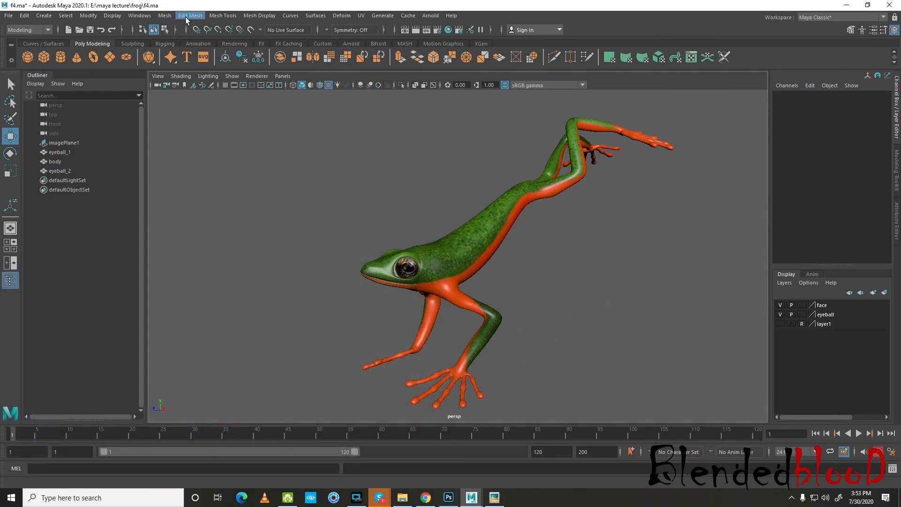
# - Reopen Hypershade, show the body1 material's attributes and move the window clear of the frog
pyautogui.click(139, 15)
pyautogui.click(156, 76)
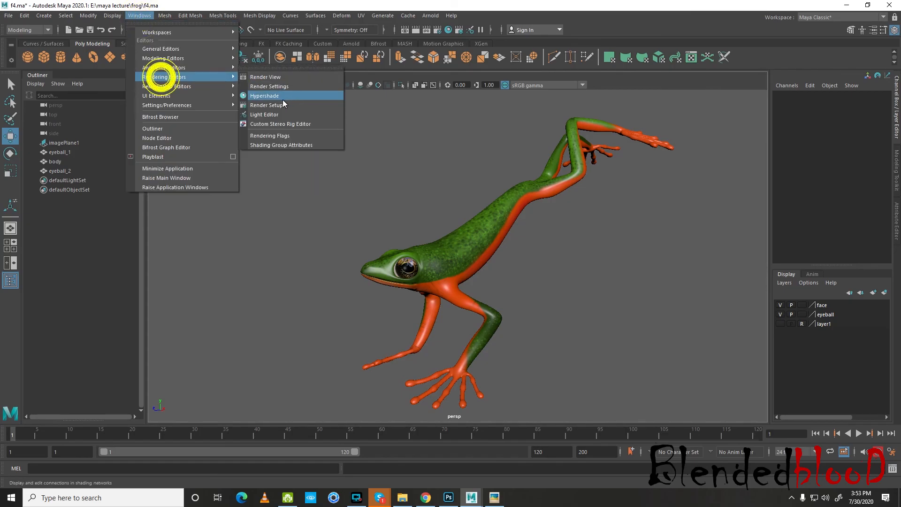
pyautogui.click(280, 97)
pyautogui.click(338, 333)
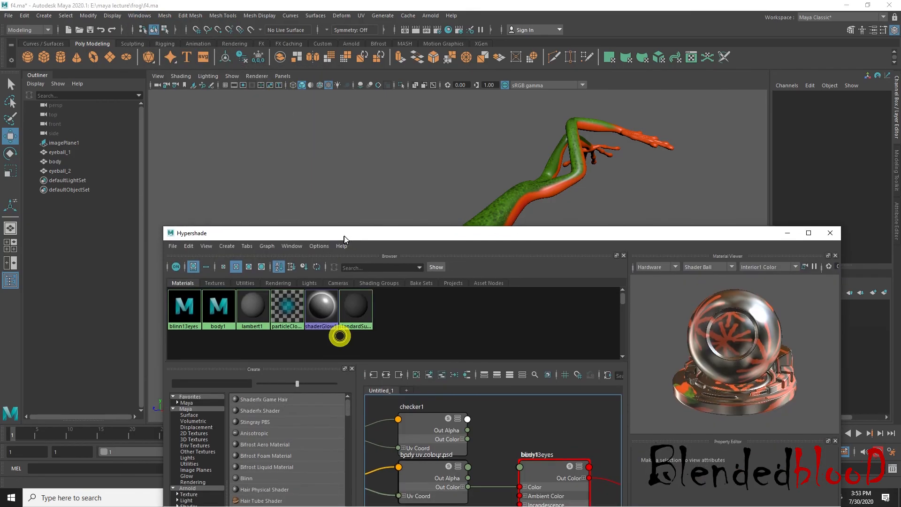
pyautogui.doubleClick(221, 305)
pyautogui.moveTo(540, 232); pyautogui.dragTo(523, 402)
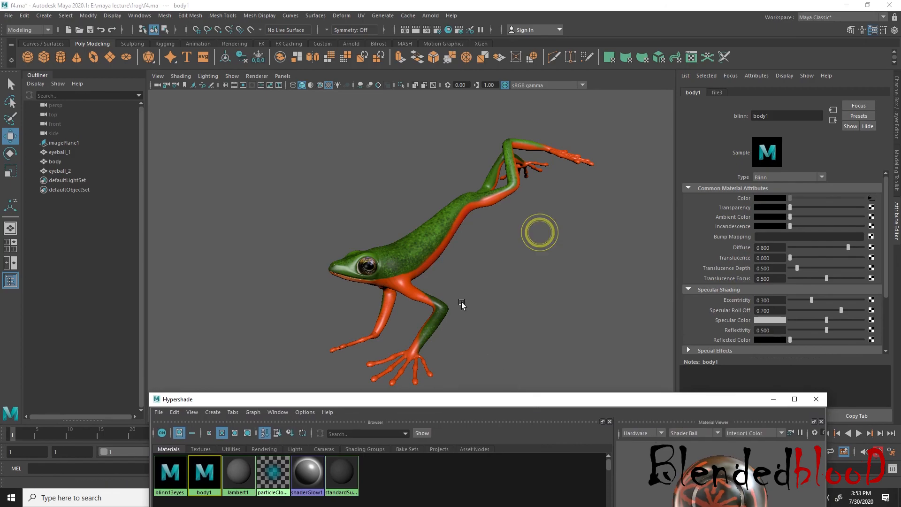
pyautogui.scroll(5, 461, 301)
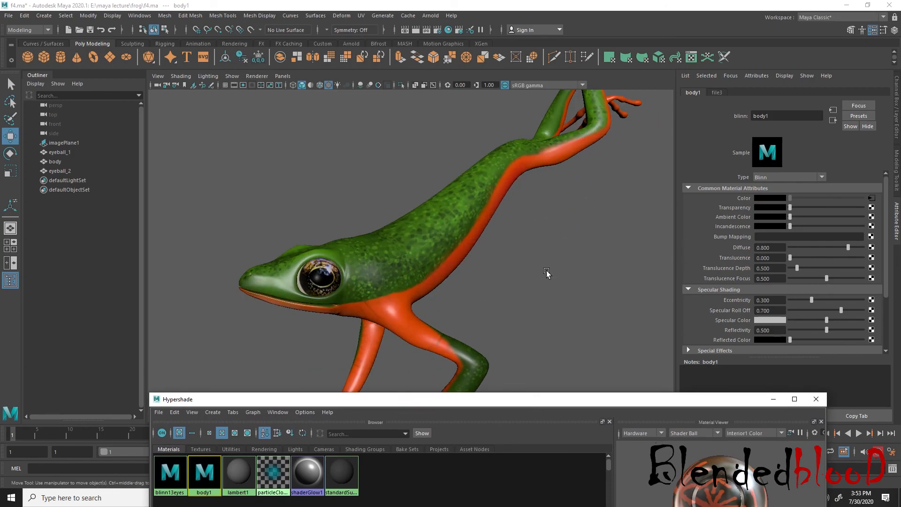
pyautogui.click(336, 277)
pyautogui.press('e')
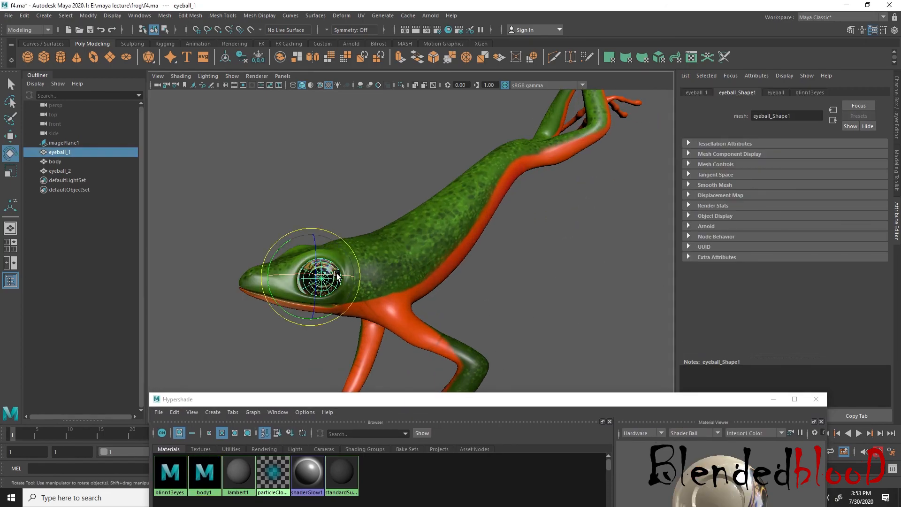
pyautogui.click(460, 282)
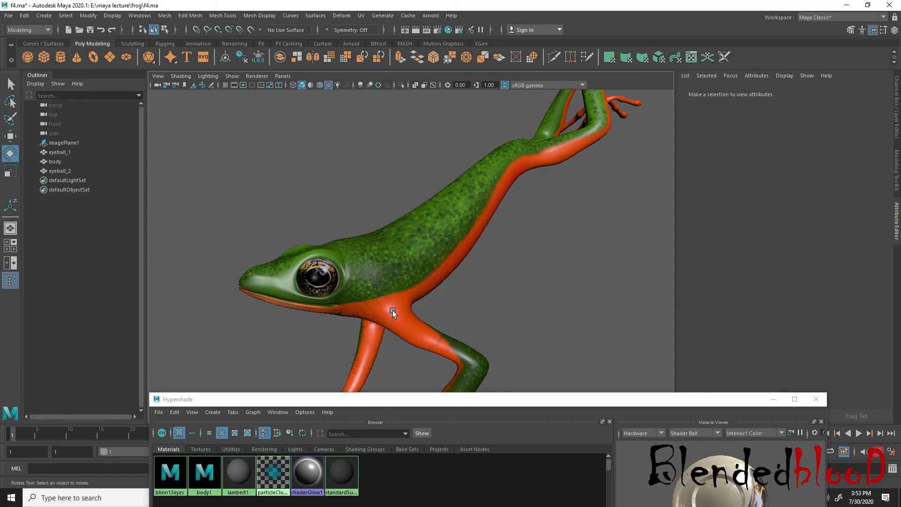
# - Set the body1 material's Eccentricity to 0.097 and Specular Roll Off to 0.071 to soften its shine
pyautogui.click(204, 471)
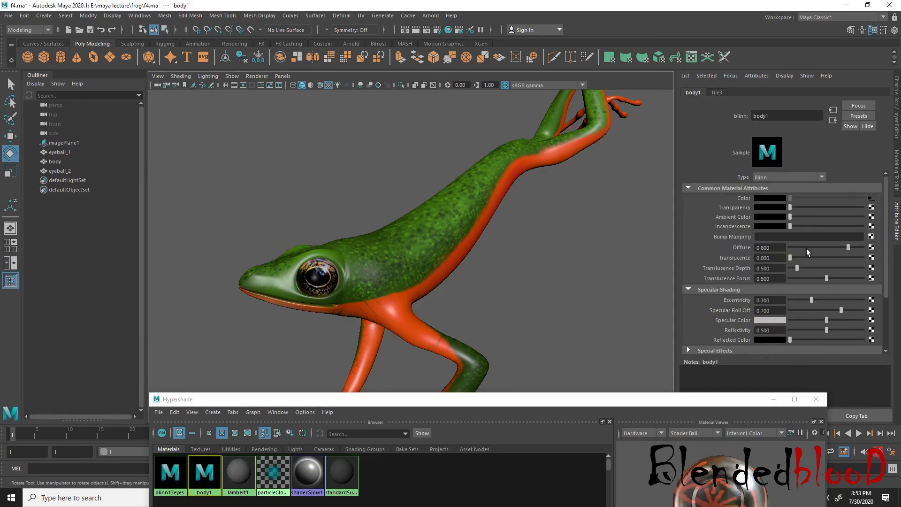
pyautogui.moveTo(811, 298); pyautogui.dragTo(800, 318)
pyautogui.scroll(-2, 609, 307)
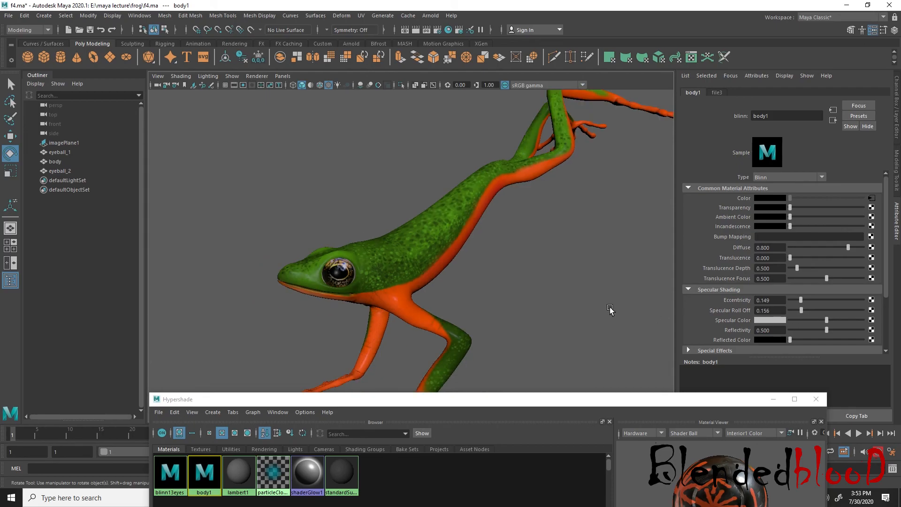
pyautogui.keyDown('alt'); pyautogui.moveTo(529, 306); pyautogui.dragTo(565, 346); pyautogui.keyUp('alt')
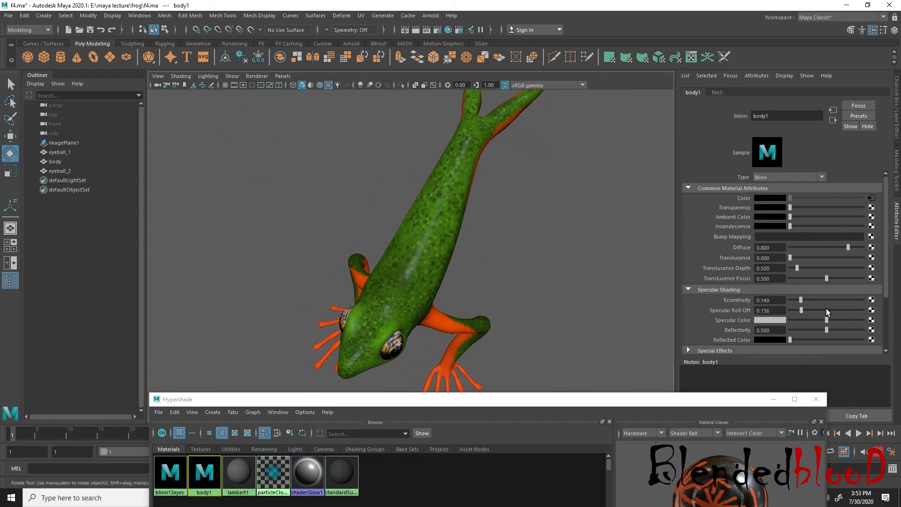
pyautogui.moveTo(802, 310)
pyautogui.mouseDown()
pyautogui.moveTo(800, 301)
pyautogui.moveTo(802, 309)
pyautogui.mouseUp()
# - Examine the shine on the frog's back and the texture seam across the neck behind the eye
pyautogui.keyDown('alt'); pyautogui.moveTo(636, 311); pyautogui.dragTo(540, 260); pyautogui.keyUp('alt')
pyautogui.keyDown('alt'); pyautogui.moveTo(566, 291); pyautogui.dragTo(489, 360); pyautogui.keyUp('alt')
pyautogui.scroll(6, 345, 298)
pyautogui.keyDown('alt'); pyautogui.moveTo(347, 294); pyautogui.dragTo(436, 251); pyautogui.keyUp('alt')
pyautogui.keyDown('alt'); pyautogui.moveTo(422, 211); pyautogui.dragTo(344, 239, button='middle'); pyautogui.keyUp('alt')
pyautogui.keyDown('alt'); pyautogui.moveTo(344, 239); pyautogui.dragTo(404, 214); pyautogui.keyUp('alt')
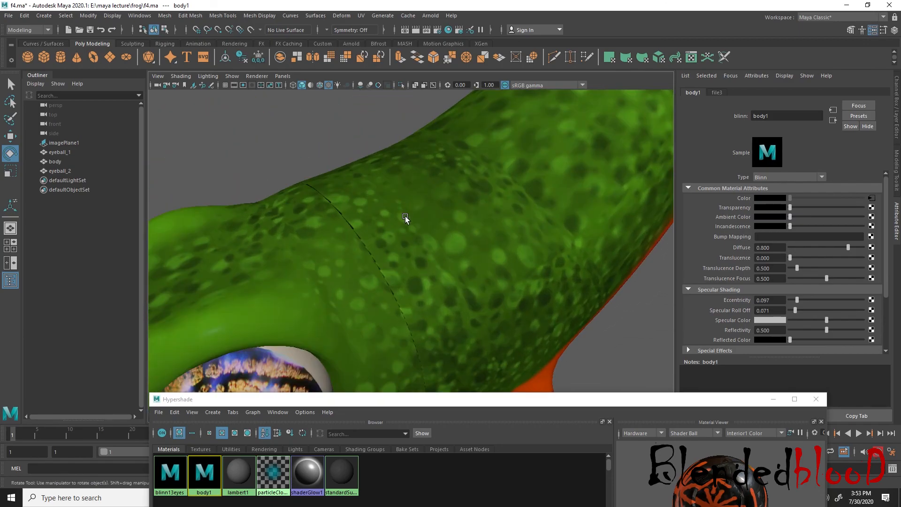
pyautogui.click(391, 234)
pyautogui.keyDown('alt'); pyautogui.moveTo(448, 265); pyautogui.dragTo(340, 243); pyautogui.keyUp('alt')
# - Select the body to check its wireframe around the head and back, clear the selection and view the whole frog
pyautogui.moveTo(296, 195); pyautogui.dragTo(343, 181, button='right')
pyautogui.click(352, 116)
pyautogui.scroll(-6, 362, 148)
pyautogui.click(410, 207)
pyautogui.scroll(2, 469, 242)
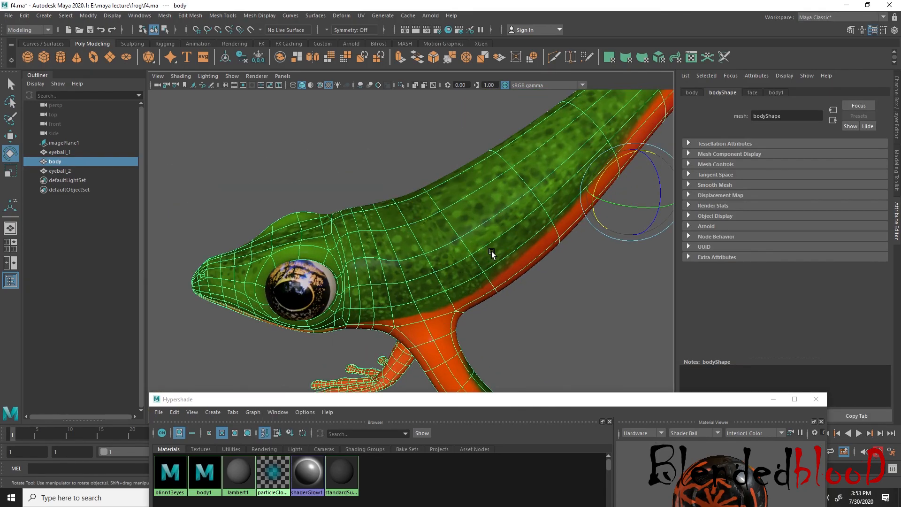
pyautogui.press('w')
pyautogui.click(595, 297)
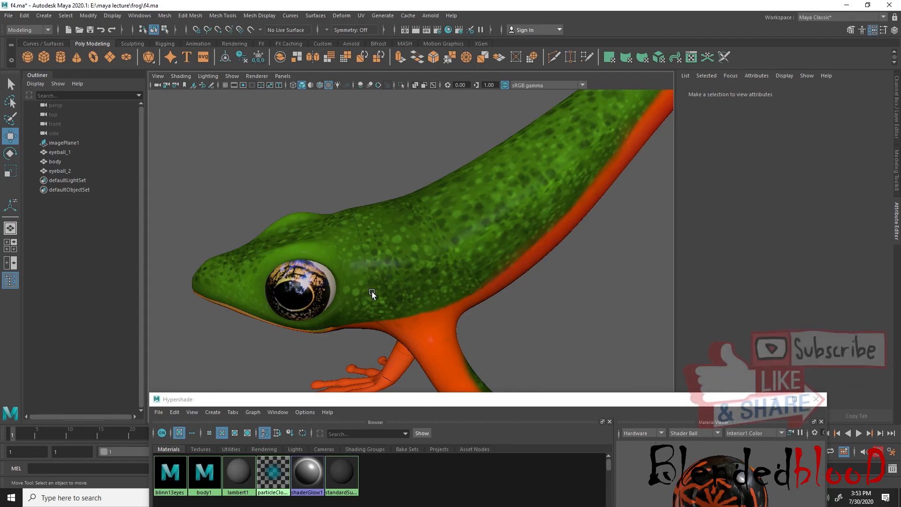
pyautogui.scroll(-2, 473, 324)
pyautogui.keyDown('alt'); pyautogui.moveTo(504, 327); pyautogui.dragTo(506, 317, button='middle'); pyautogui.keyUp('alt')
pyautogui.keyDown('alt'); pyautogui.moveTo(488, 261); pyautogui.dragTo(483, 306); pyautogui.keyUp('alt')
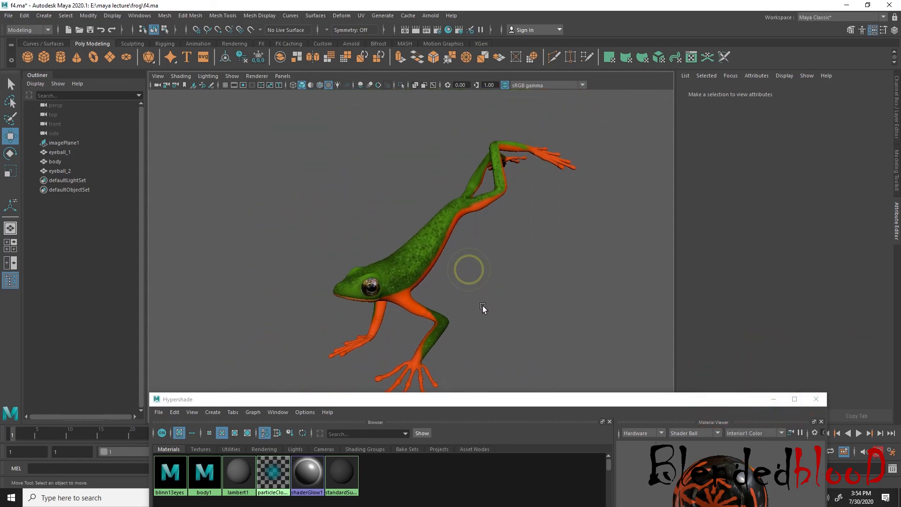
# - Apply Smooth to the frog's body mesh with one division level and check the result up close
pyautogui.click(413, 235)
pyautogui.click(165, 16)
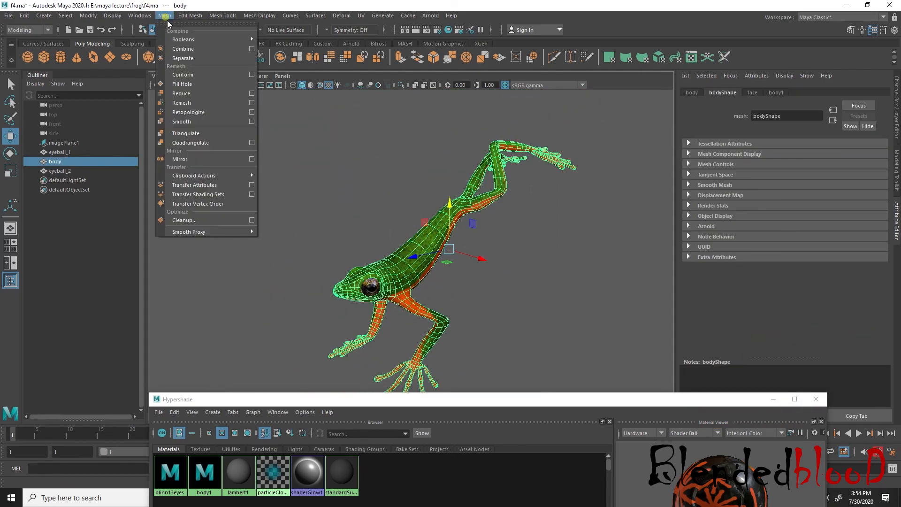
pyautogui.click(197, 122)
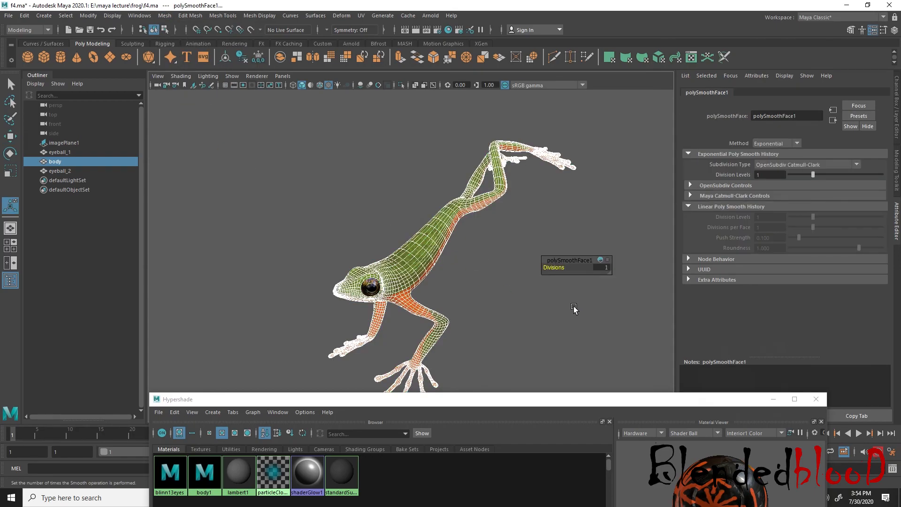
pyautogui.click(574, 308)
pyautogui.scroll(5, 519, 306)
pyautogui.scroll(-5, 519, 306)
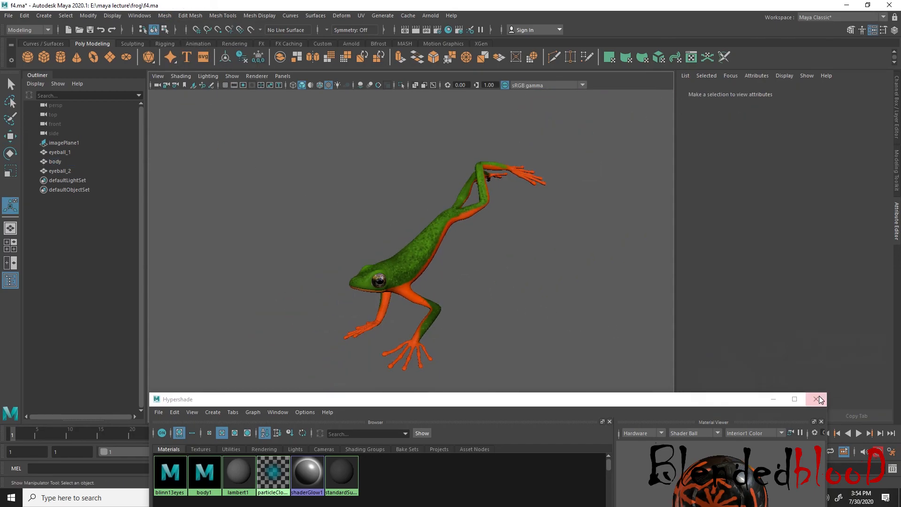
# - Close Hypershade, bring back the Channel Box and select the body together with both eyeballs
pyautogui.click(817, 399)
pyautogui.click(895, 132)
pyautogui.keyDown('alt'); pyautogui.moveTo(567, 285); pyautogui.dragTo(382, 308); pyautogui.keyUp('alt')
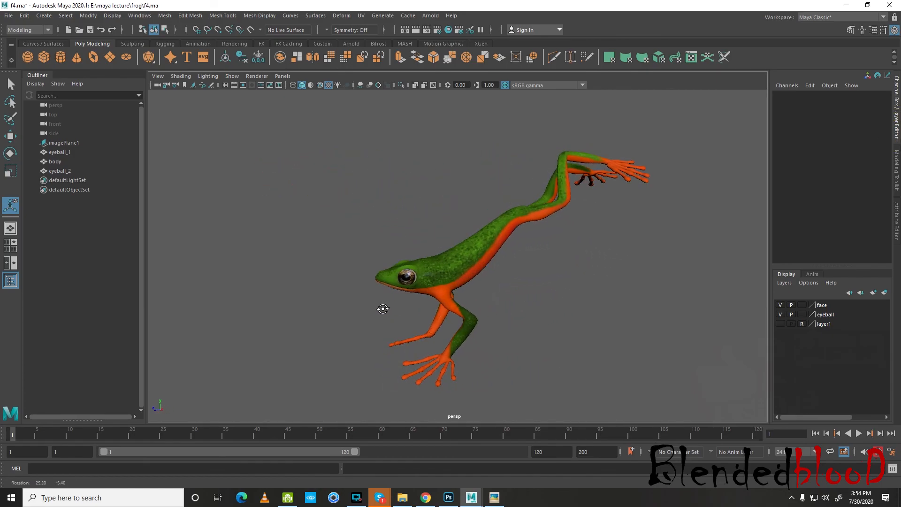
pyautogui.scroll(2, 415, 301)
pyautogui.moveTo(272, 138); pyautogui.dragTo(641, 371)
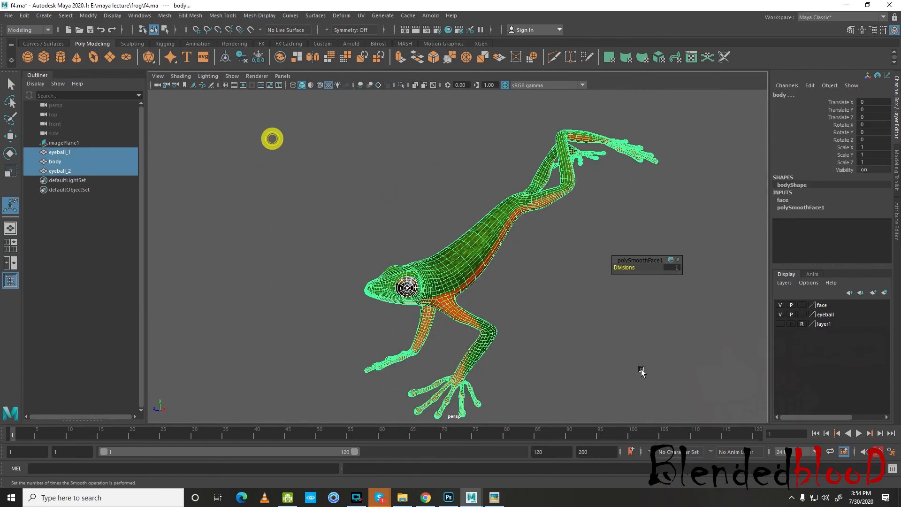
# - Select the frog's body, show all four views, frame the body in each of them and clear the selection
pyautogui.press('w')
pyautogui.click(627, 349)
pyautogui.moveTo(426, 208); pyautogui.dragTo(543, 301)
pyautogui.press('space')
pyautogui.press('f')
pyautogui.press('f')
pyautogui.press('f')
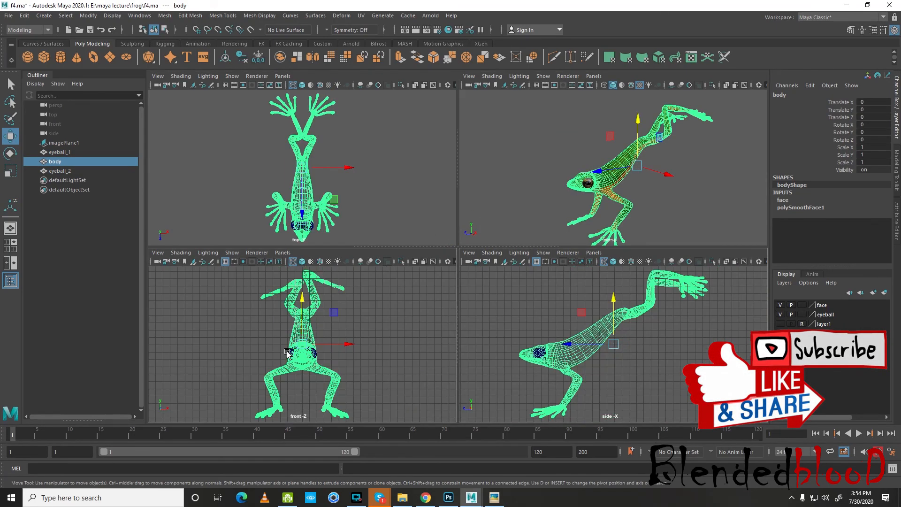
pyautogui.press('f')
pyautogui.click(670, 208)
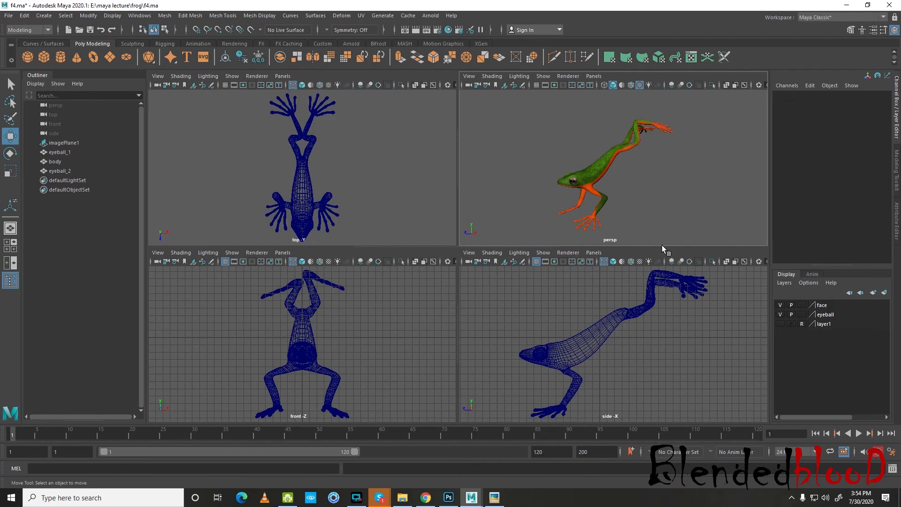
# - Display the frog shaded with its textures in the side, front and top views
pyautogui.press('5')
pyautogui.press('5')
pyautogui.press('6')
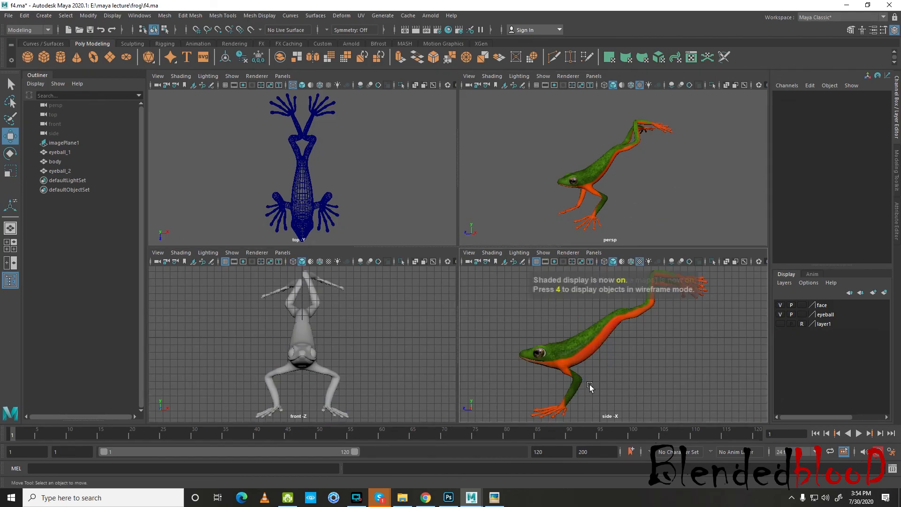
pyautogui.press('6')
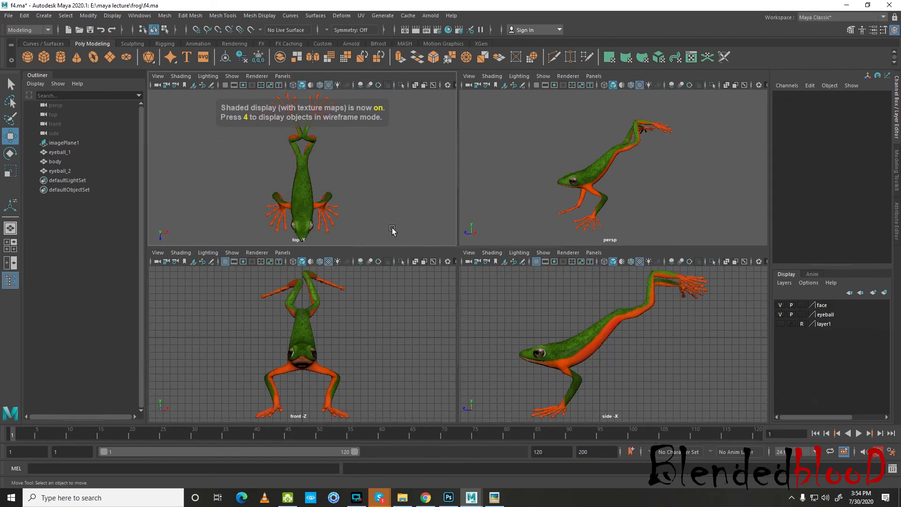
# - Return the top, front and side views to wireframe display and enlarge the perspective view of the frog
pyautogui.press('4')
pyautogui.press('4')
pyautogui.press('4')
pyautogui.press('space')
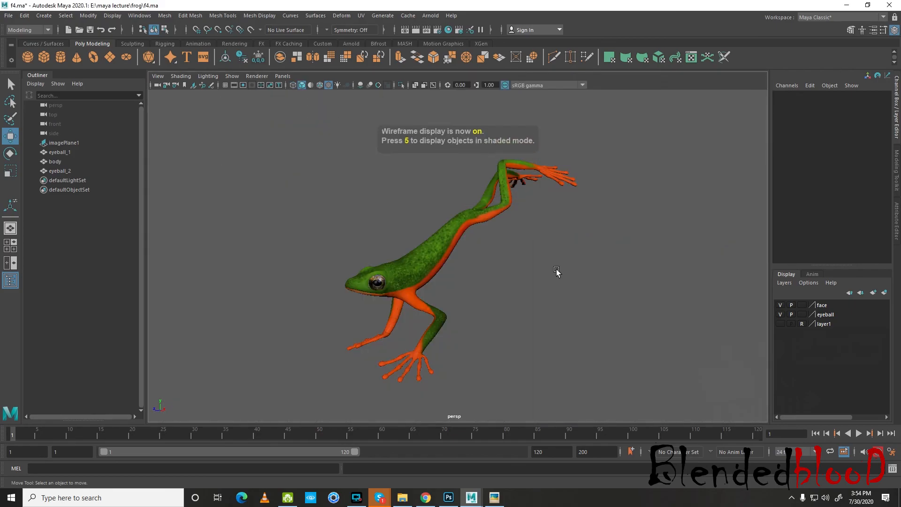
pyautogui.keyDown('alt'); pyautogui.moveTo(548, 277); pyautogui.dragTo(517, 308); pyautogui.keyUp('alt')
pyautogui.scroll(2, 517, 309)
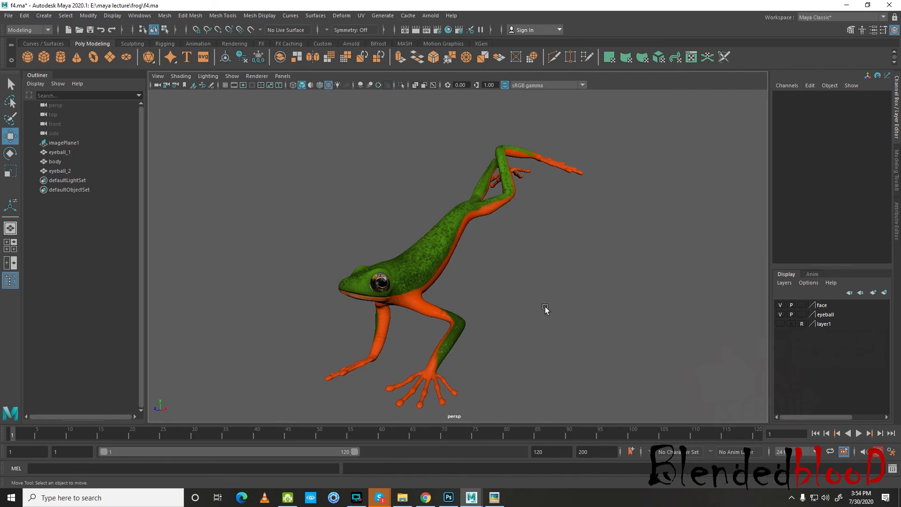
# - Delete the construction history of all objects in the scene
pyautogui.moveTo(680, 401); pyautogui.dragTo(679, 402)
pyautogui.click(24, 15)
pyautogui.moveTo(65, 136)
pyautogui.click(165, 136)
pyautogui.click(332, 149)
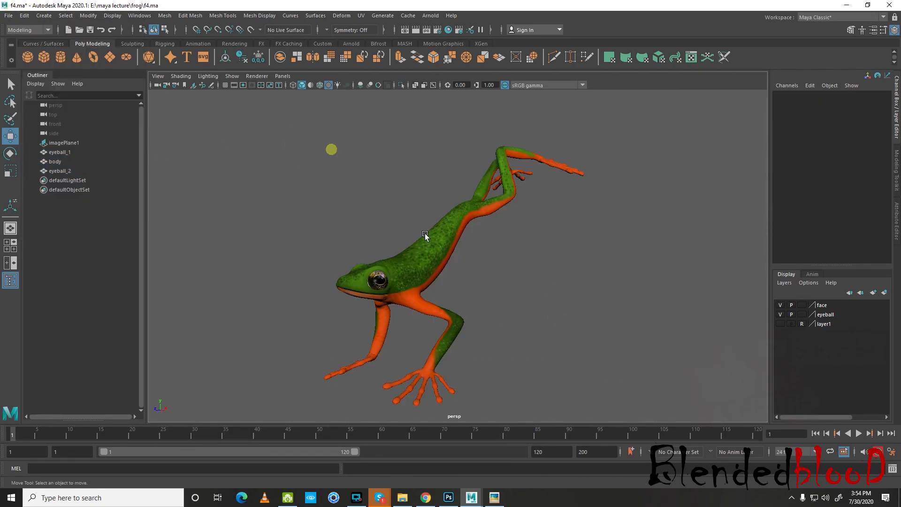
# - Save the scene as f3.ma in the frog folder, replacing the existing file
pyautogui.click(9, 16)
pyautogui.click(47, 60)
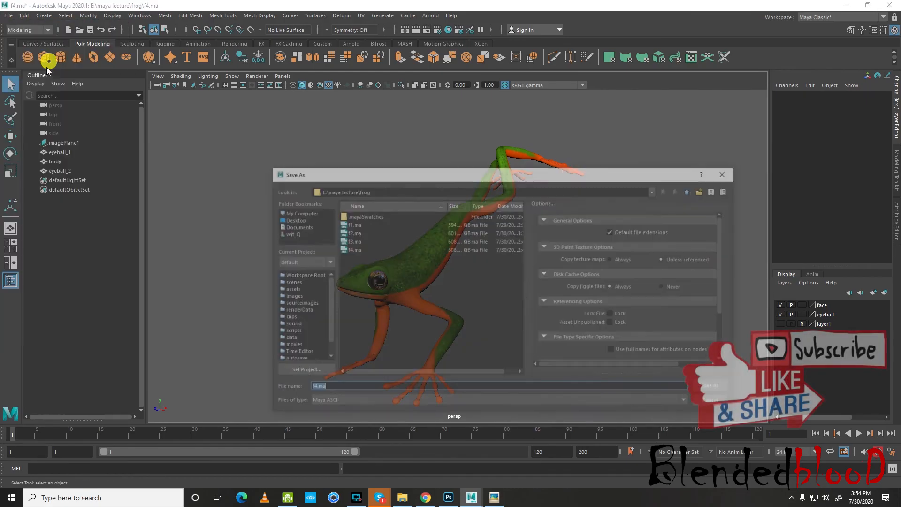
pyautogui.doubleClick(353, 240)
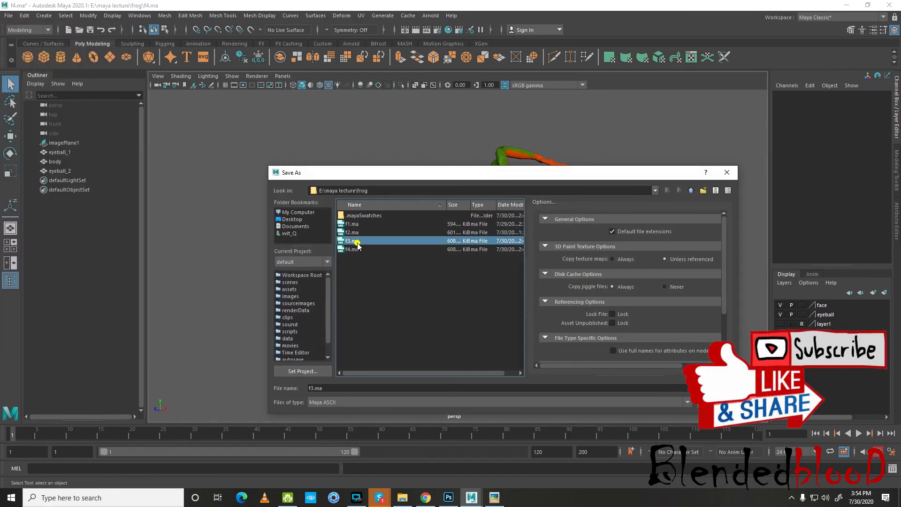
pyautogui.click(481, 306)
# - Save the scene as f4.ma in the frog folder, overwriting the earlier version
pyautogui.click(9, 15)
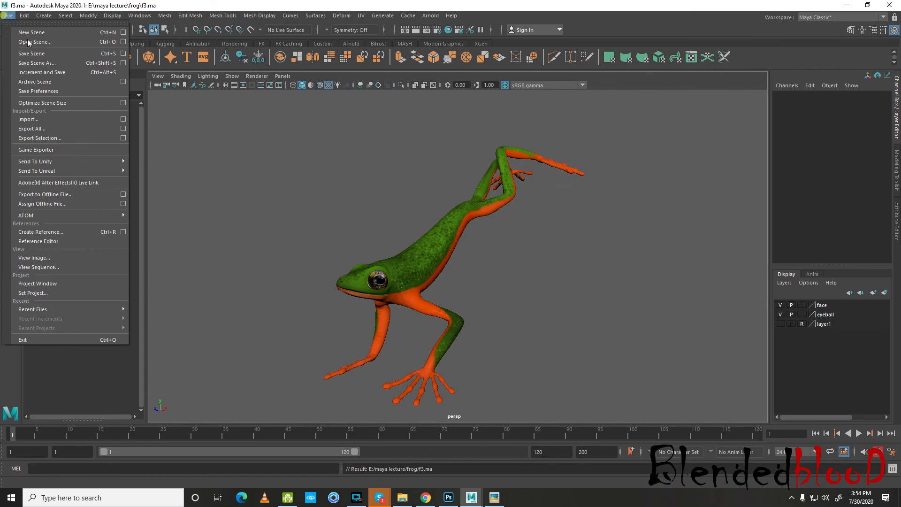
pyautogui.click(46, 62)
pyautogui.doubleClick(352, 249)
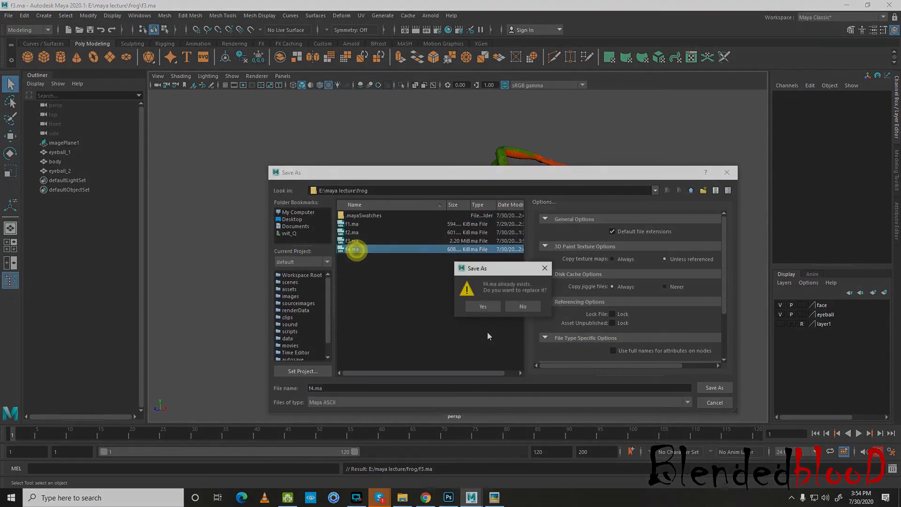
pyautogui.click(482, 307)
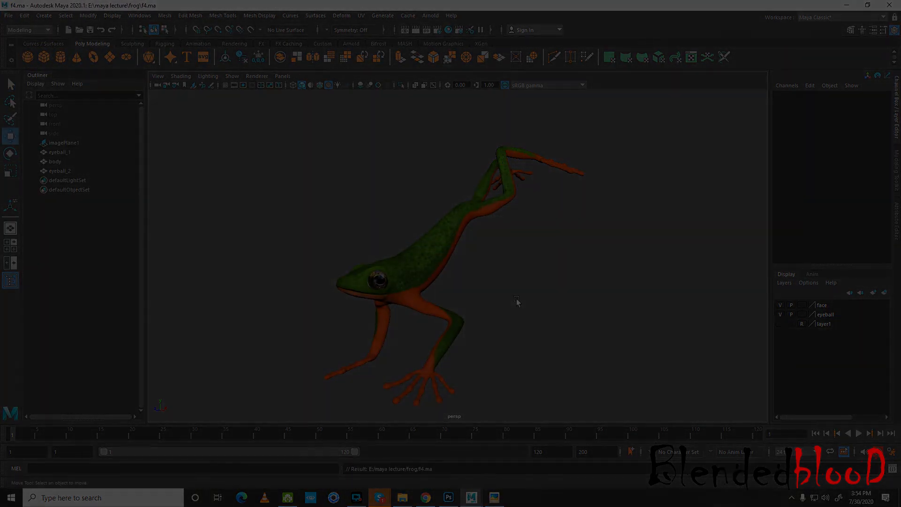